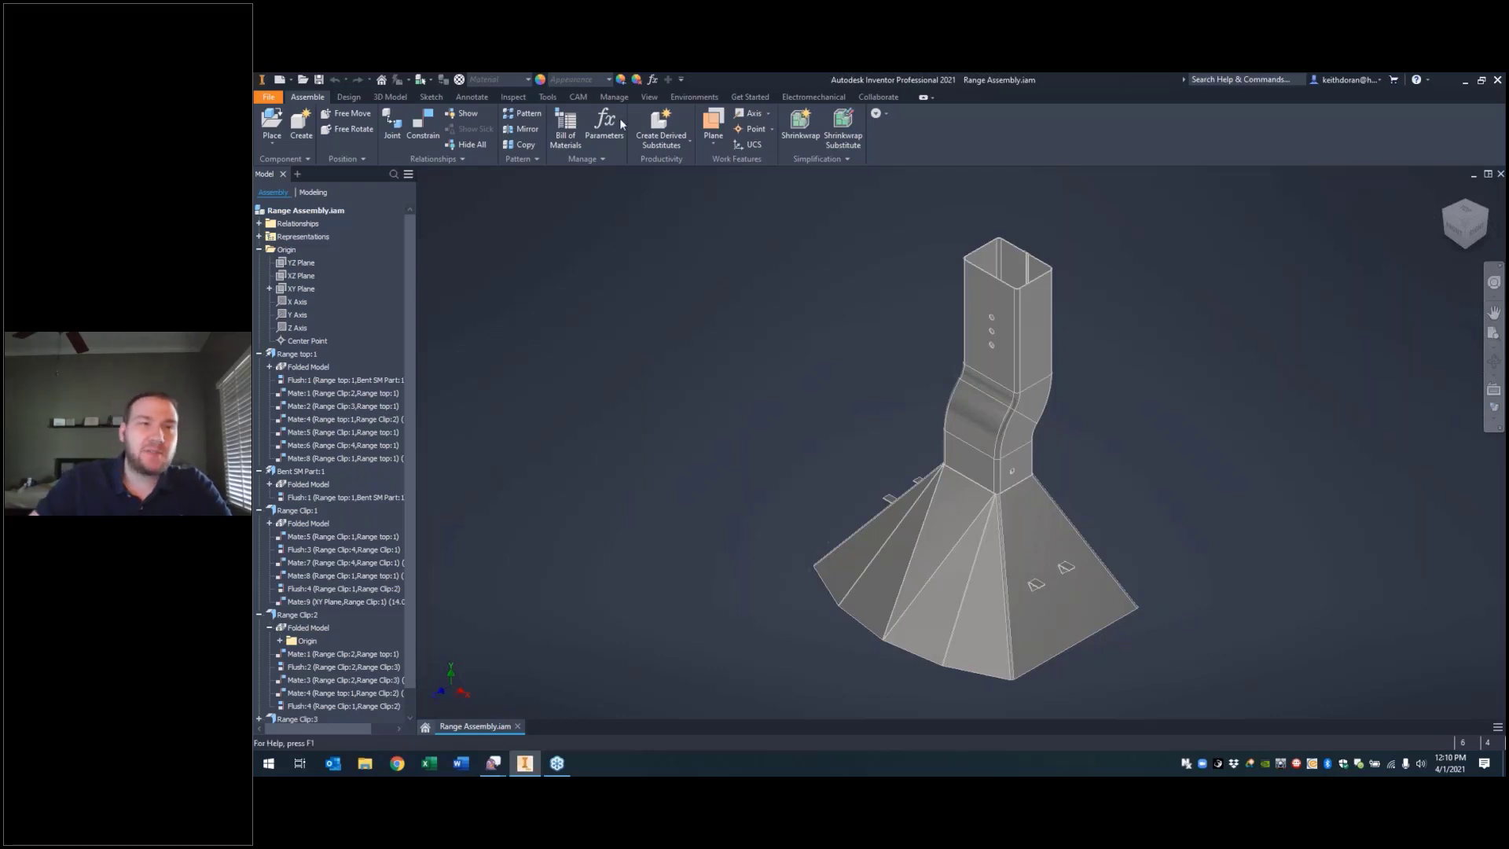
# Step: Open the Standard.inest nesting template from the Templates folder inside Inventor Support on the Demo Drive
pyautogui.click(304, 79)
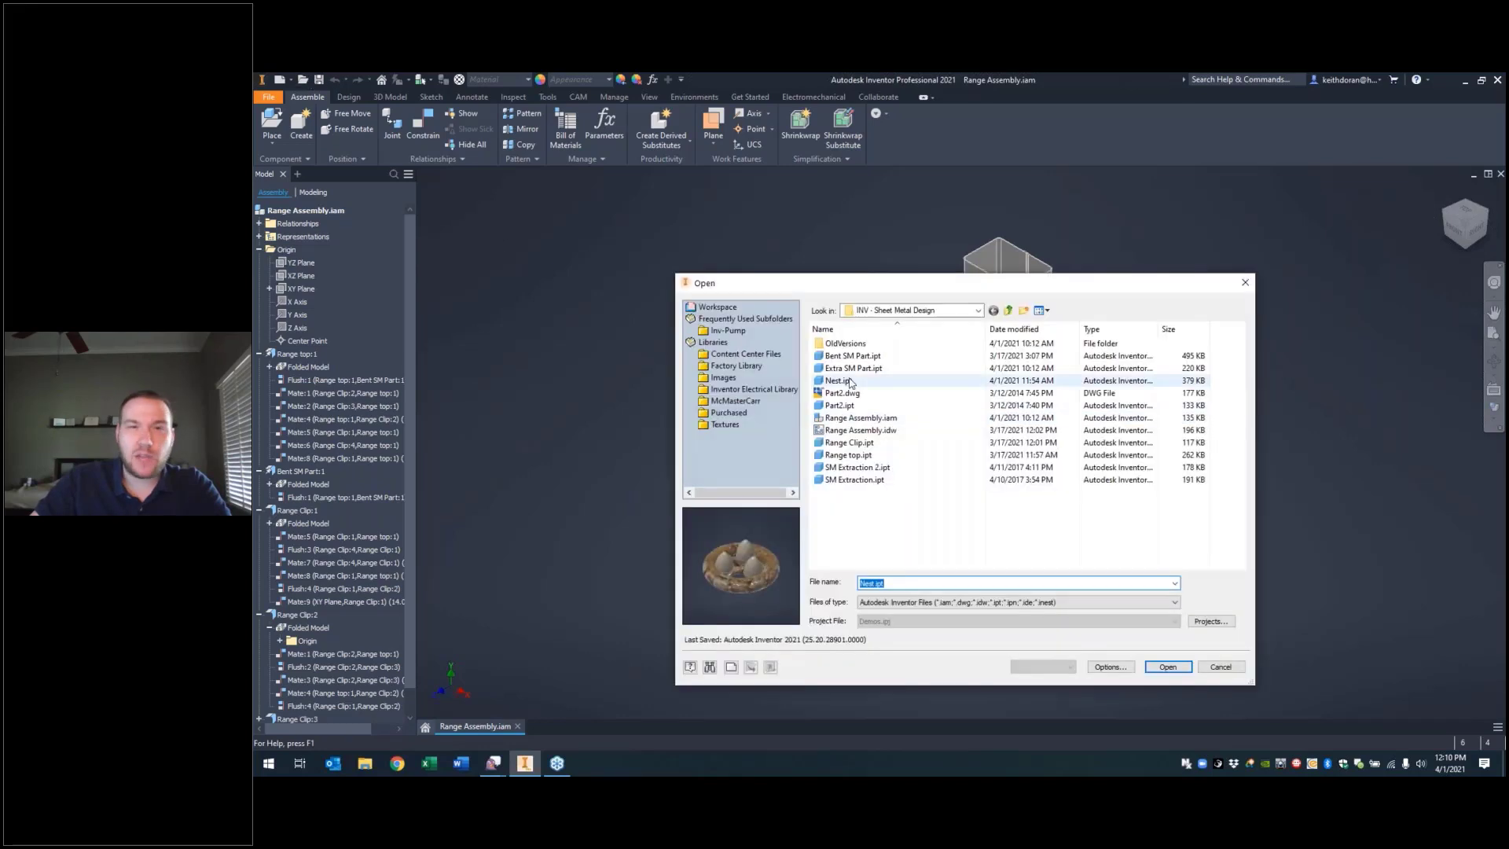
pyautogui.click(733, 308)
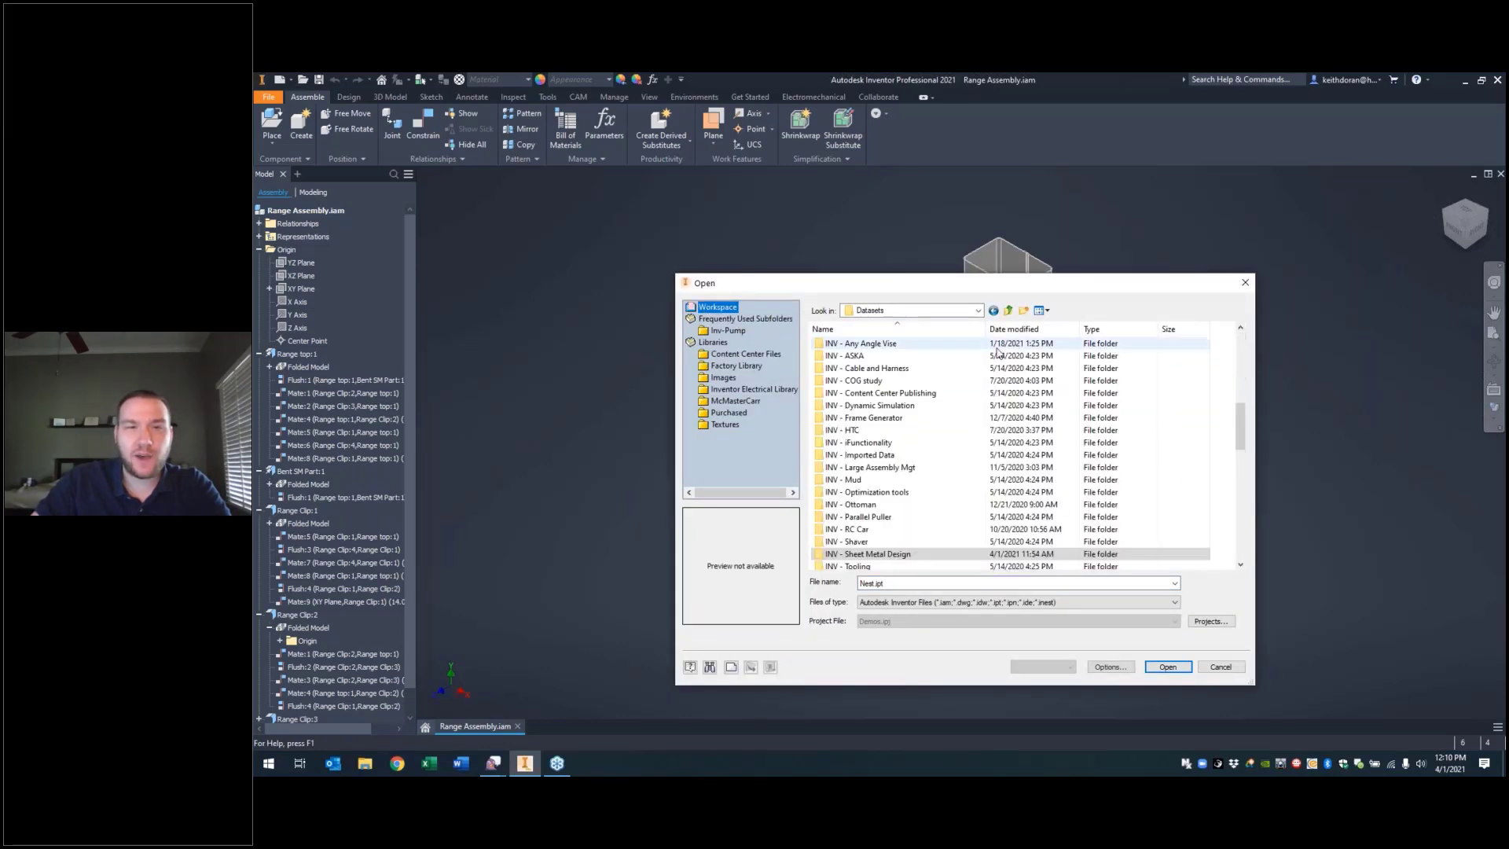
pyautogui.click(1008, 310)
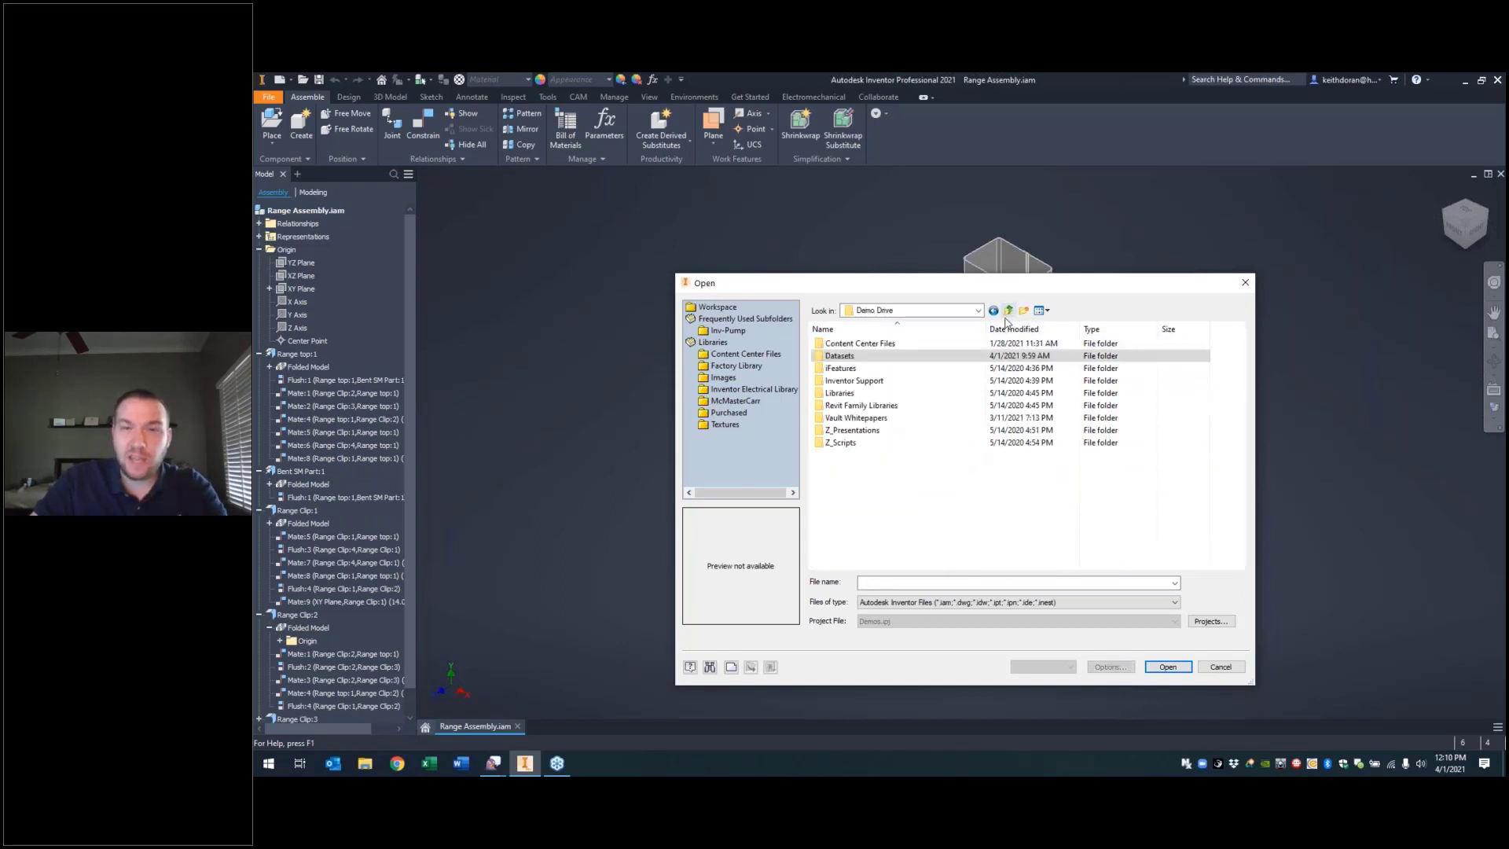
pyautogui.doubleClick(863, 381)
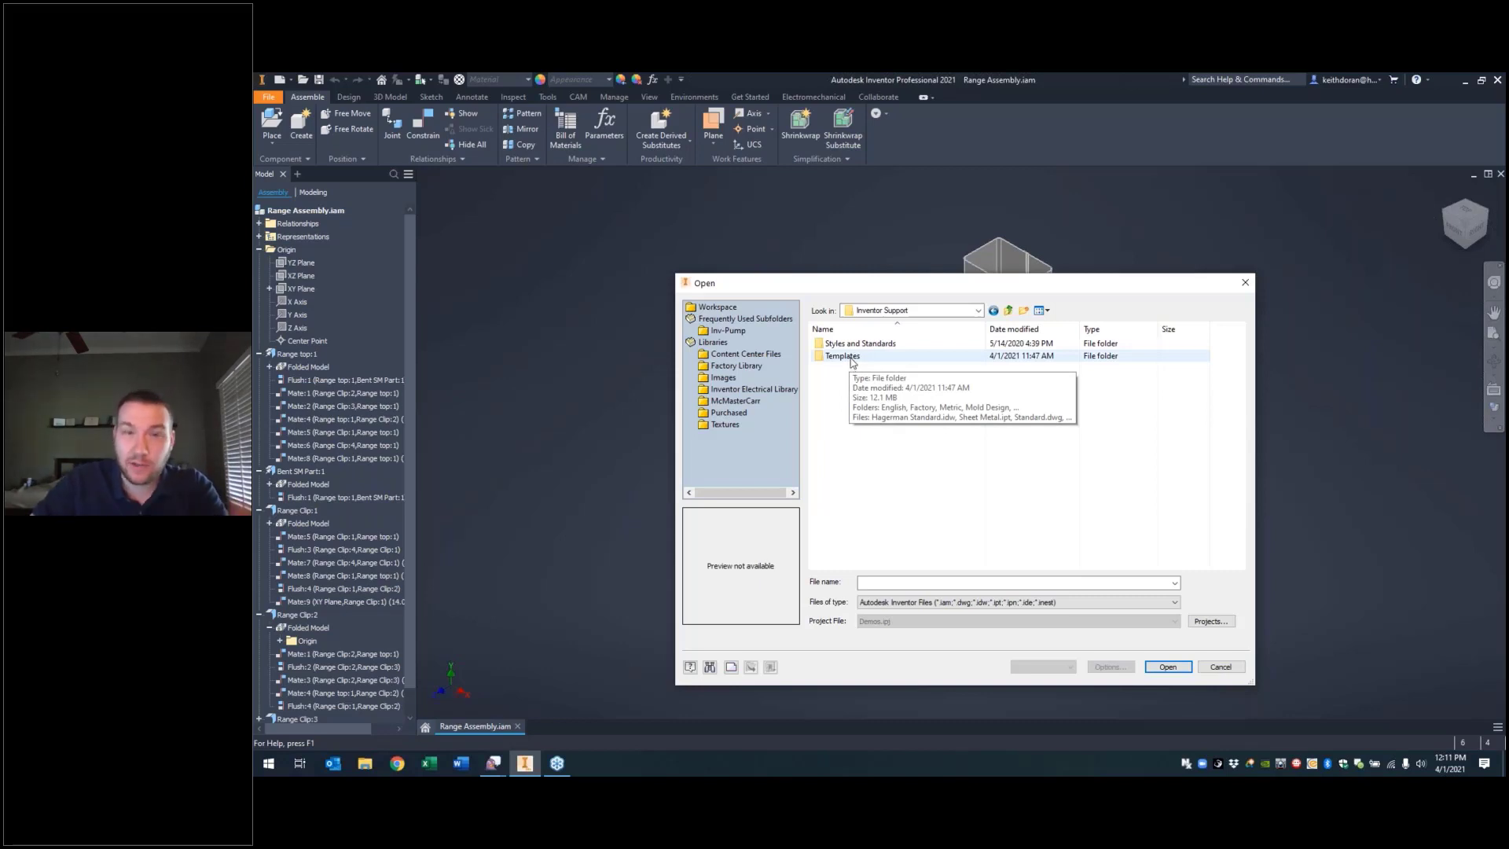
pyautogui.doubleClick(849, 360)
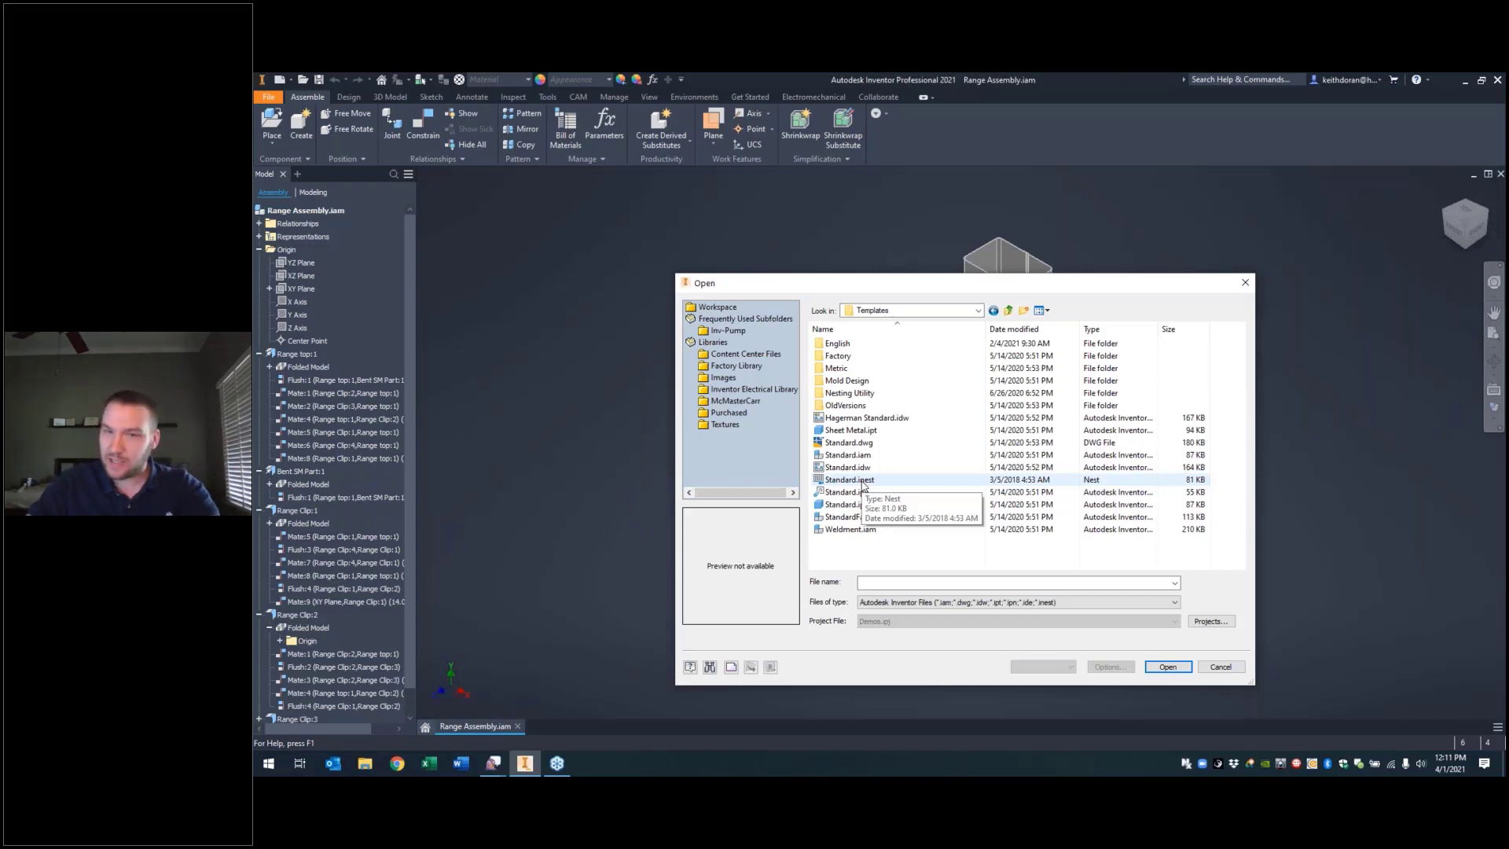
pyautogui.click(861, 482)
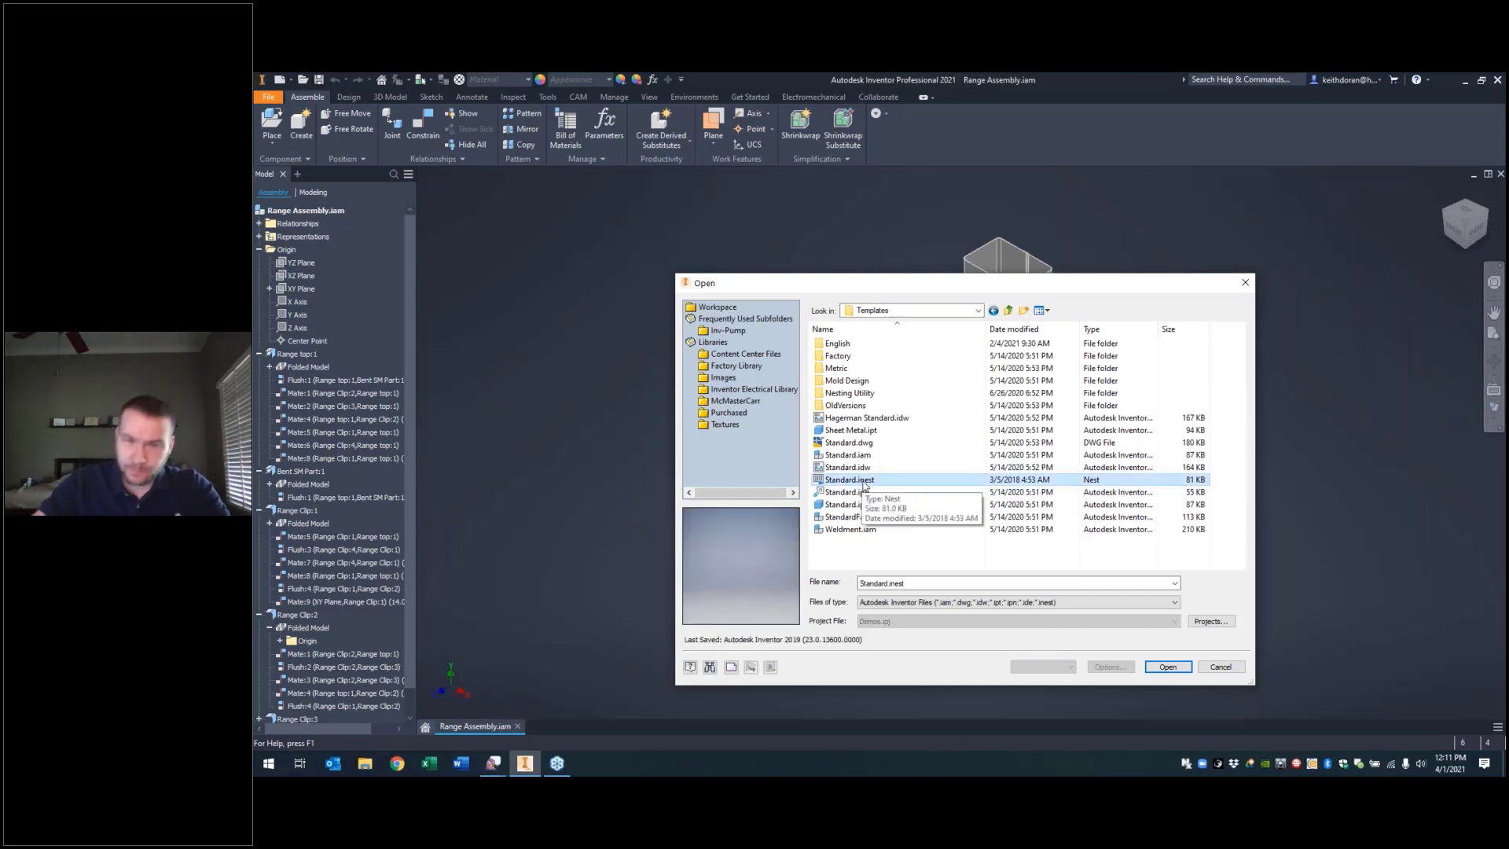
pyautogui.click(1168, 667)
pyautogui.click(804, 467)
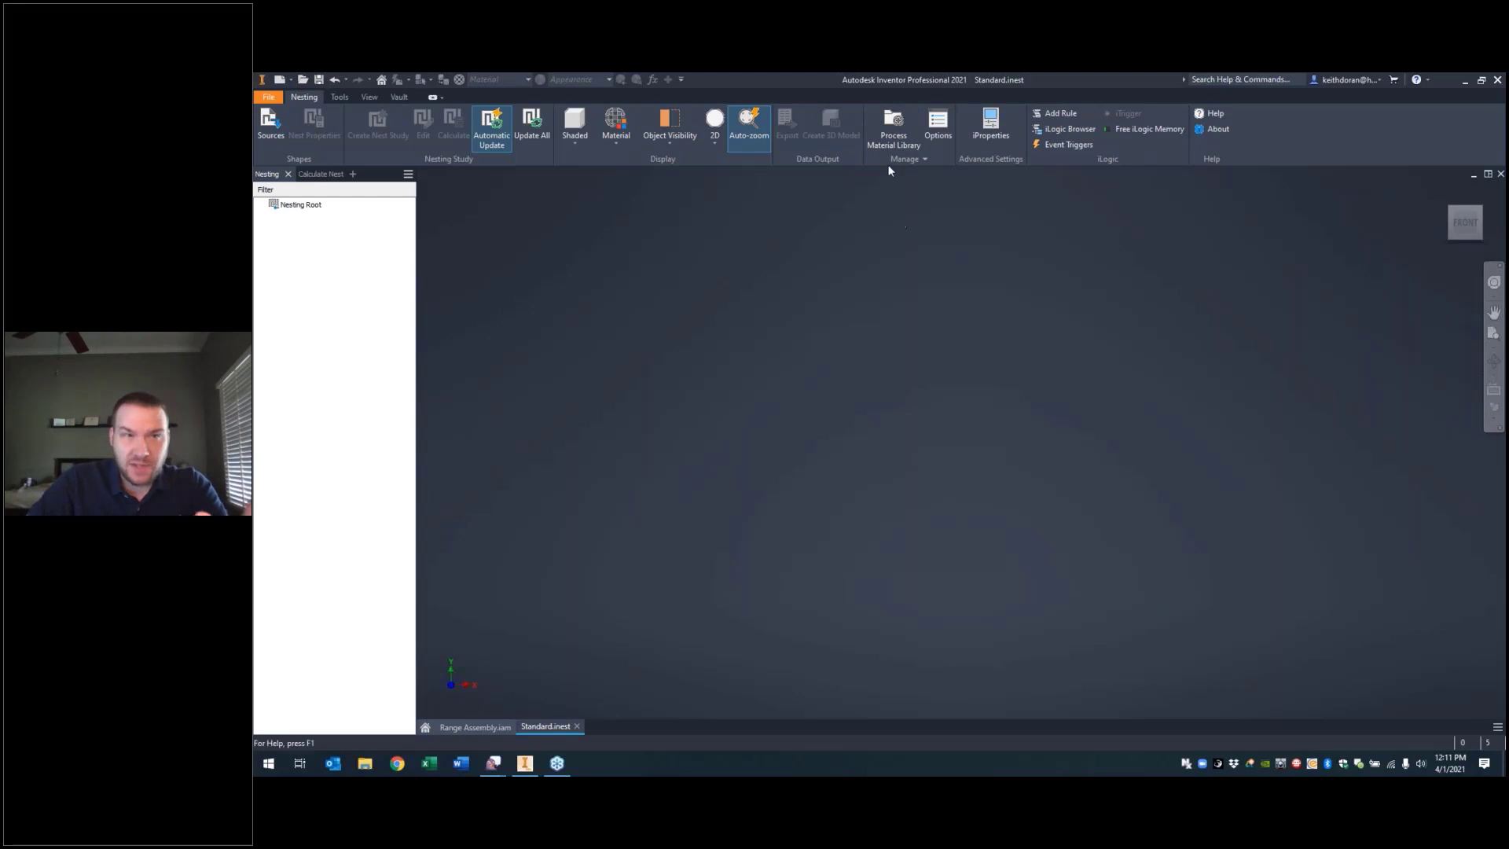
# Step: Add a new material entry to the Process Material Library
pyautogui.click(895, 125)
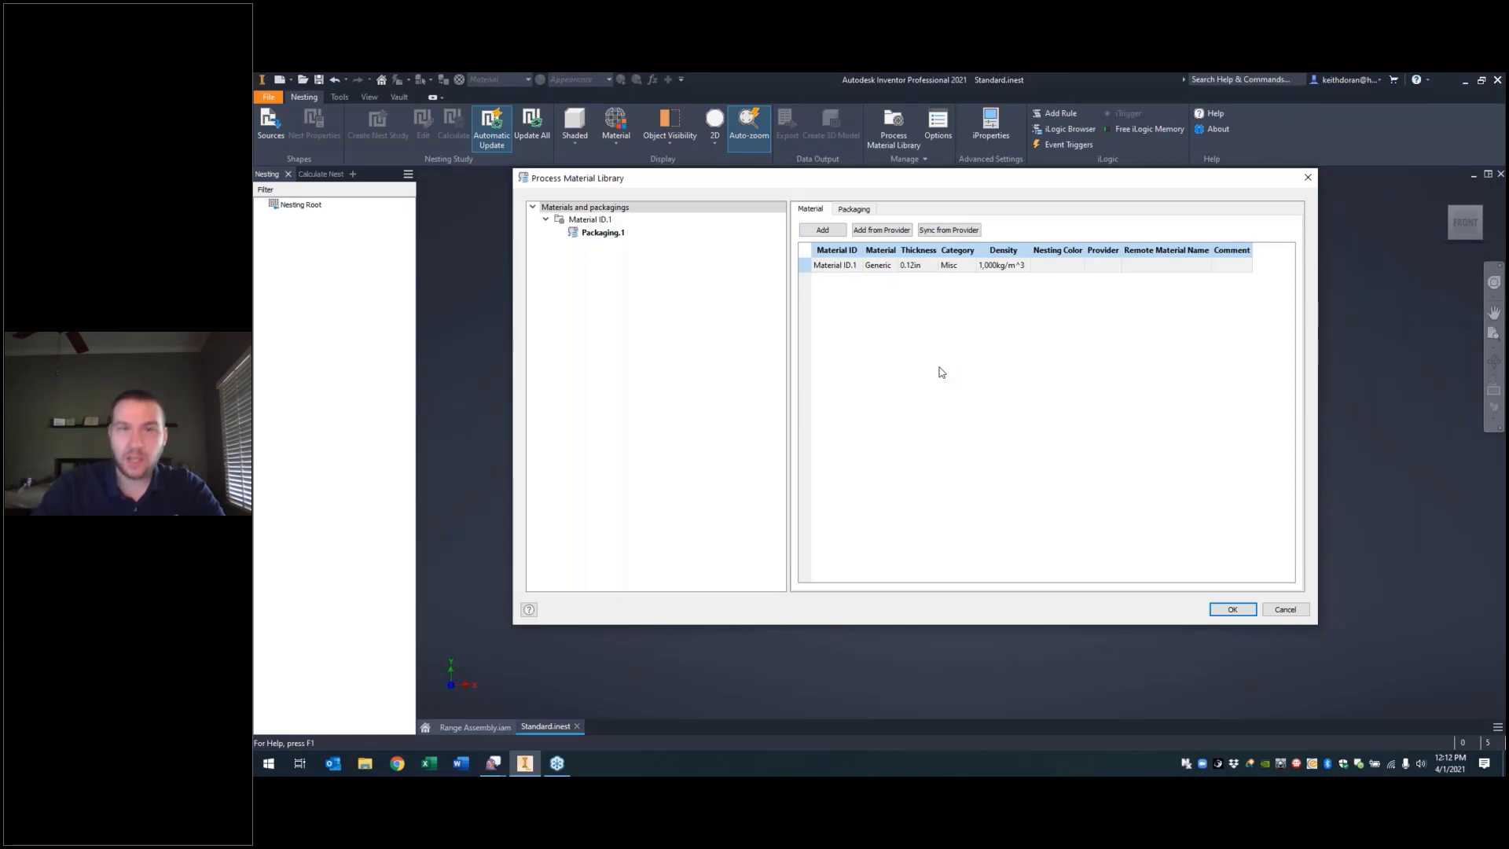
pyautogui.rightClick(598, 212)
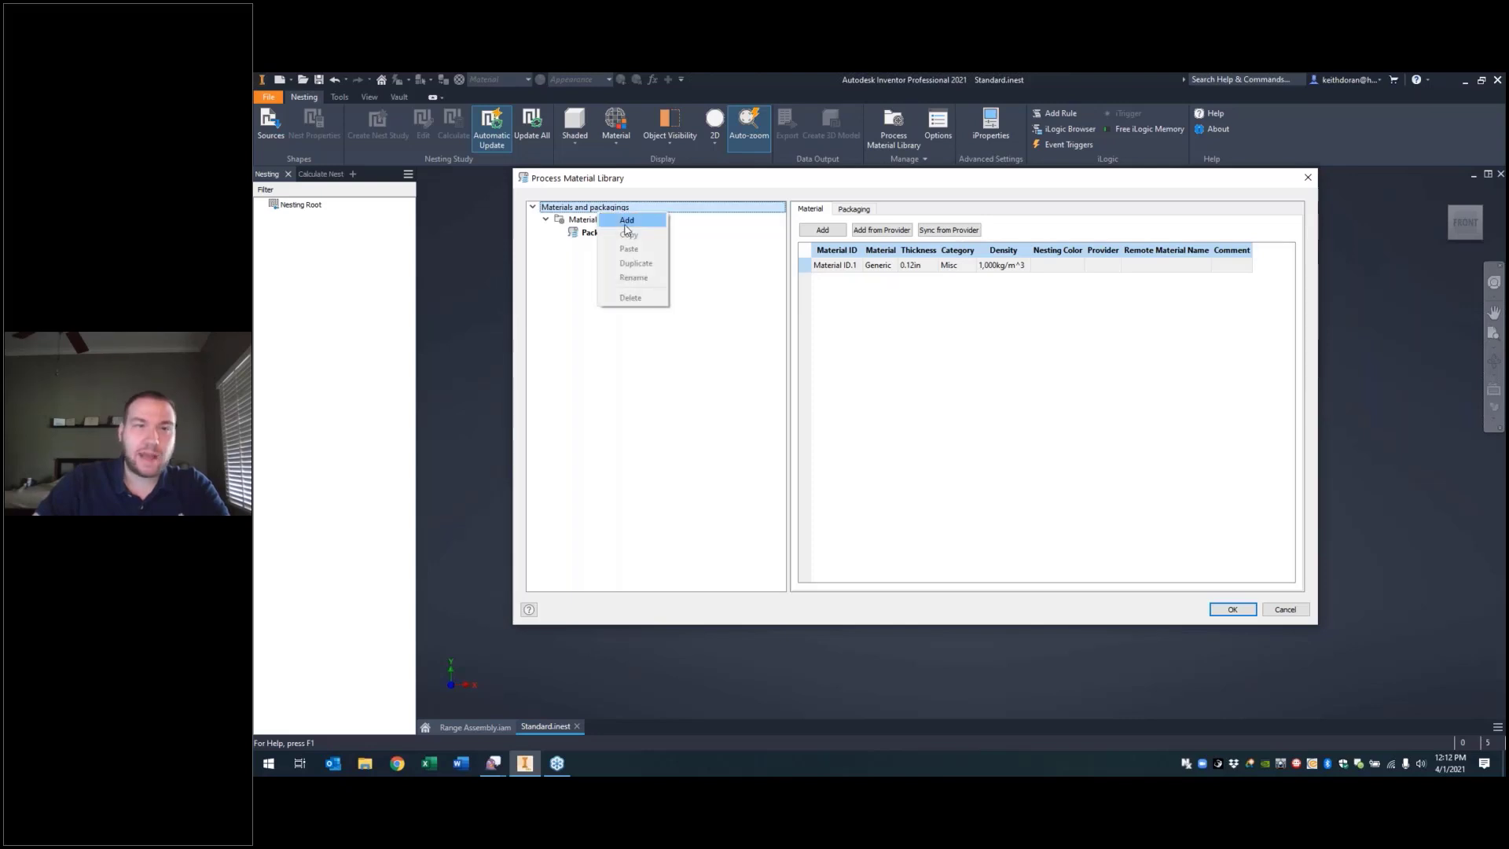
pyautogui.click(620, 219)
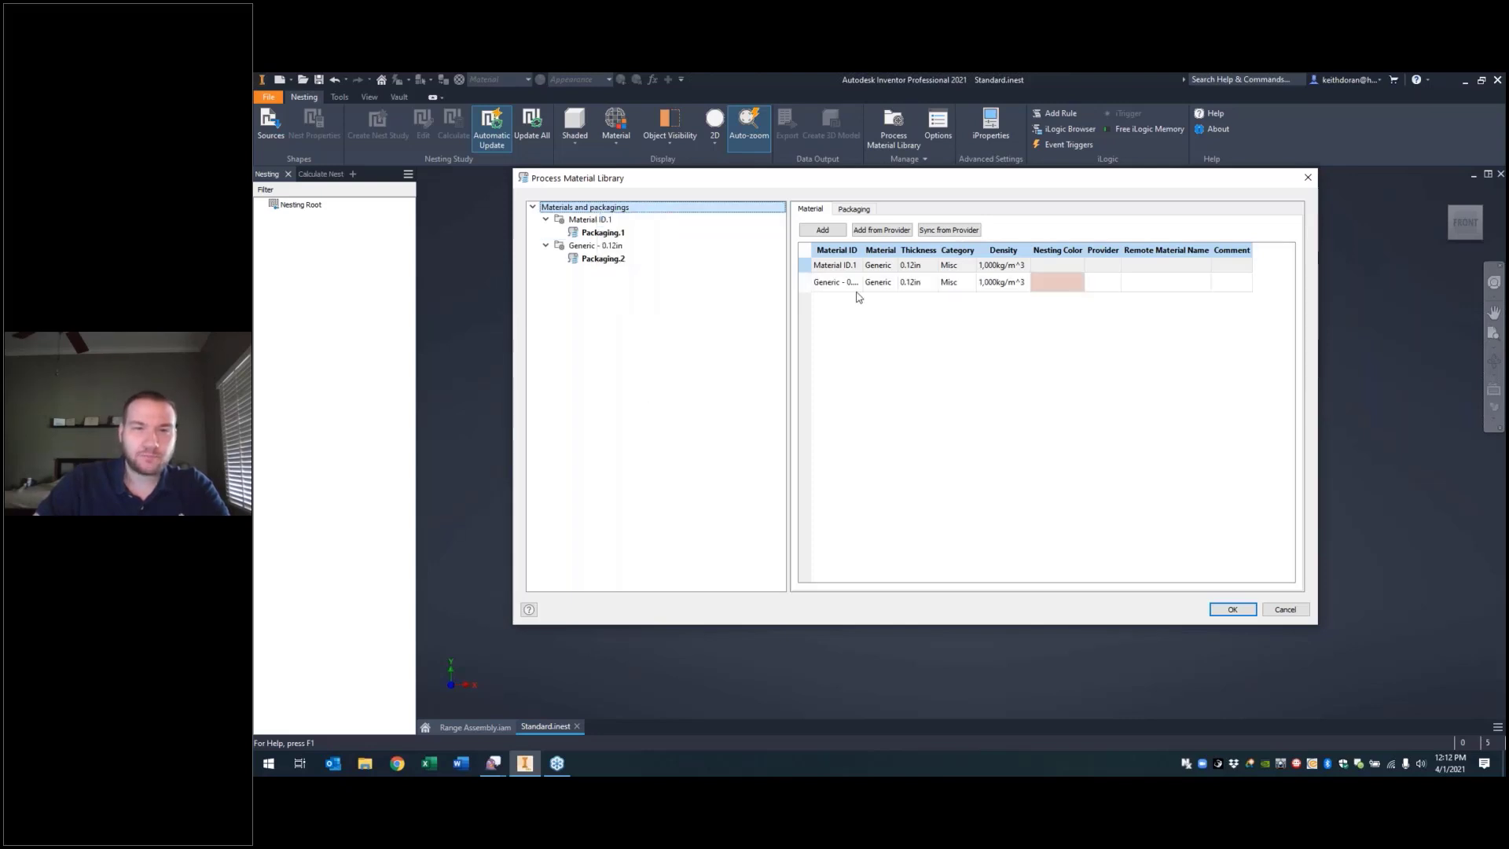
# Step: Name the newly added material "Steel, Mild" and set its thickness to 0.2 in
pyautogui.click(589, 246)
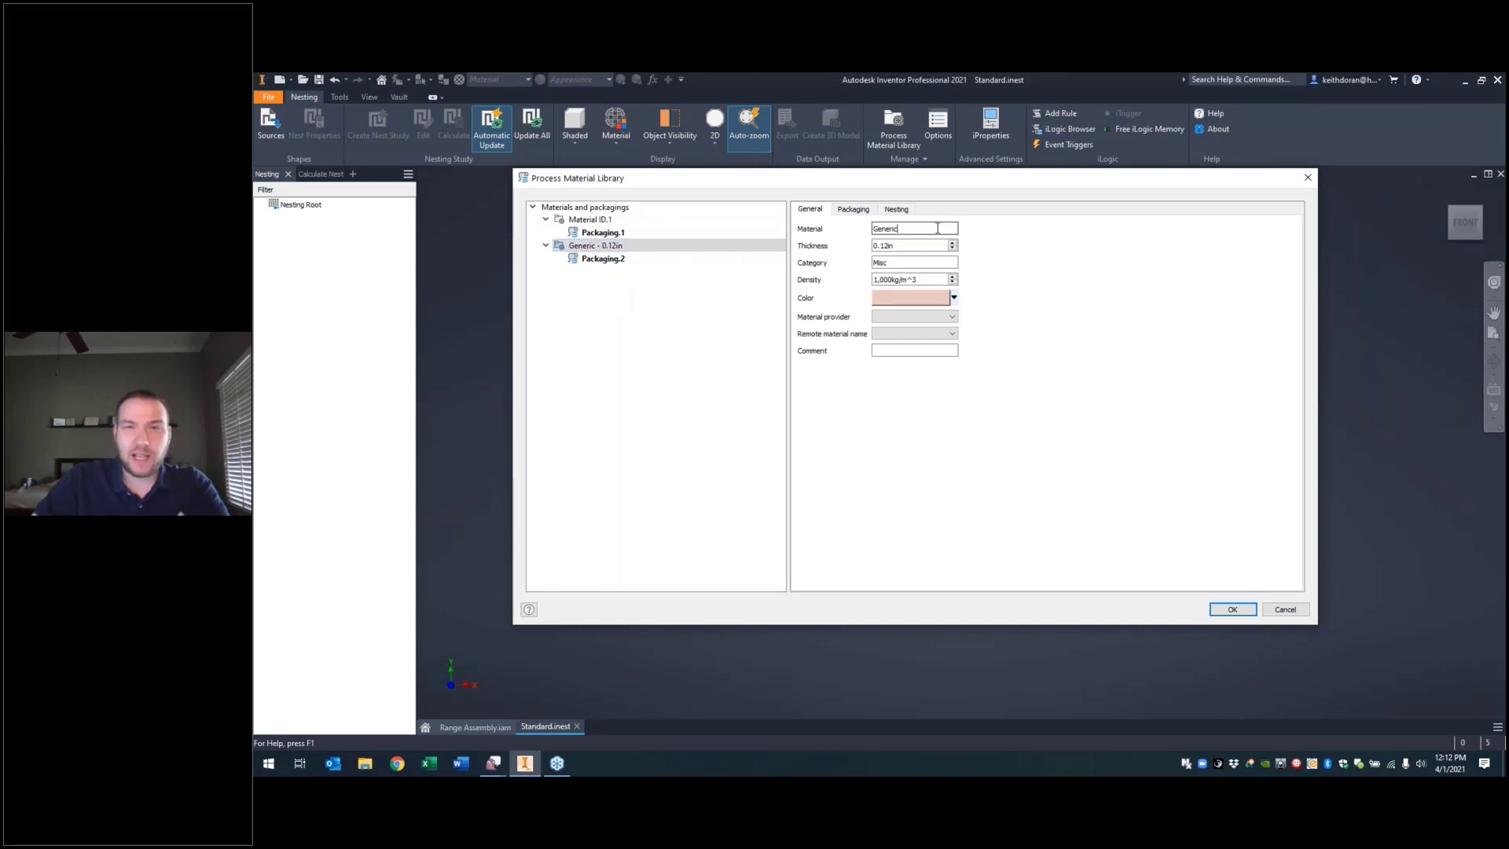
pyautogui.doubleClick(888, 228)
pyautogui.write('Stee')
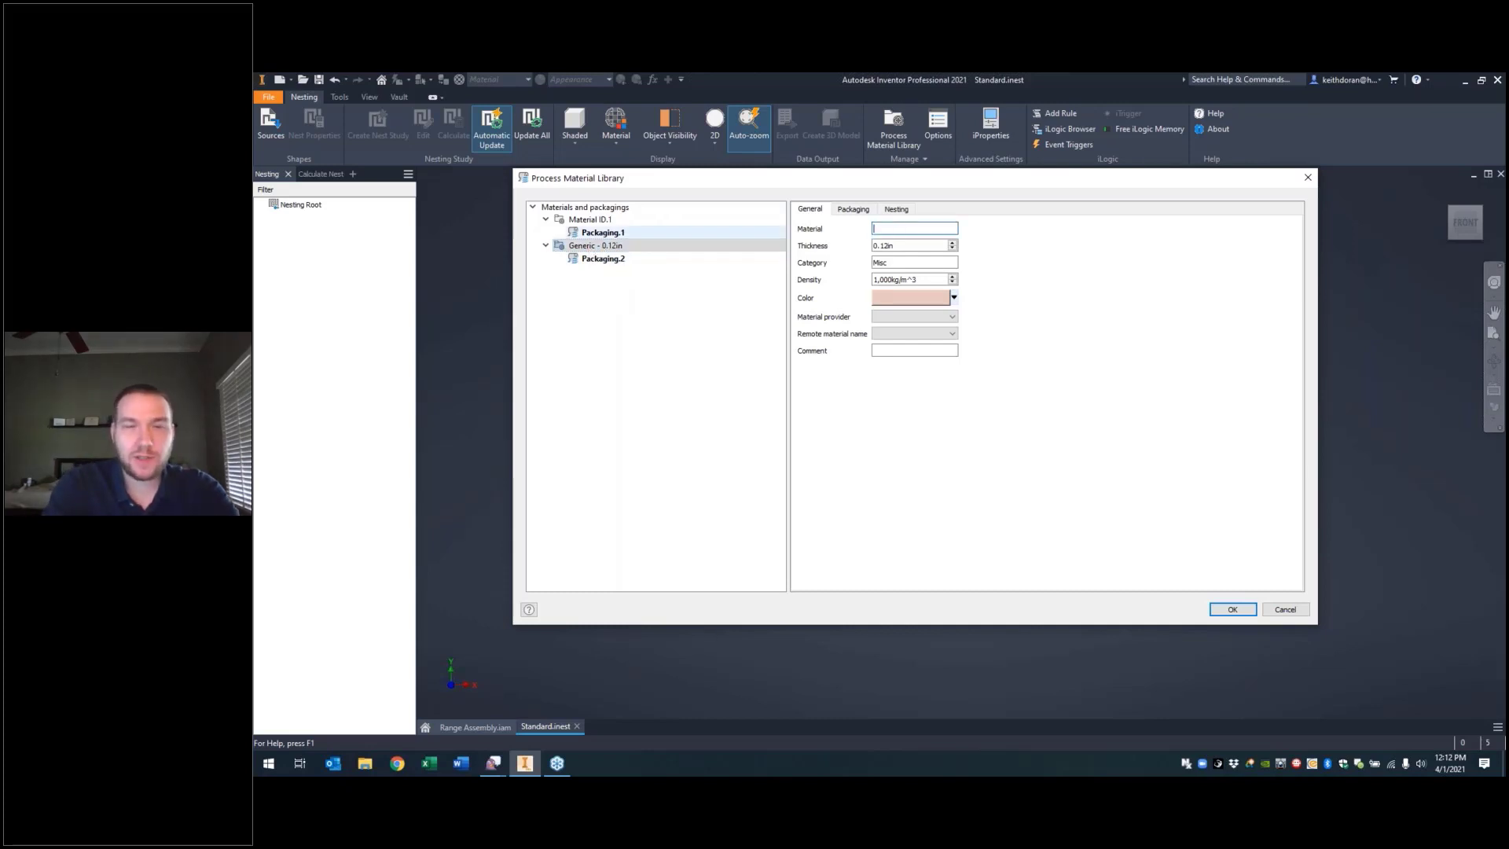
pyautogui.write('l')
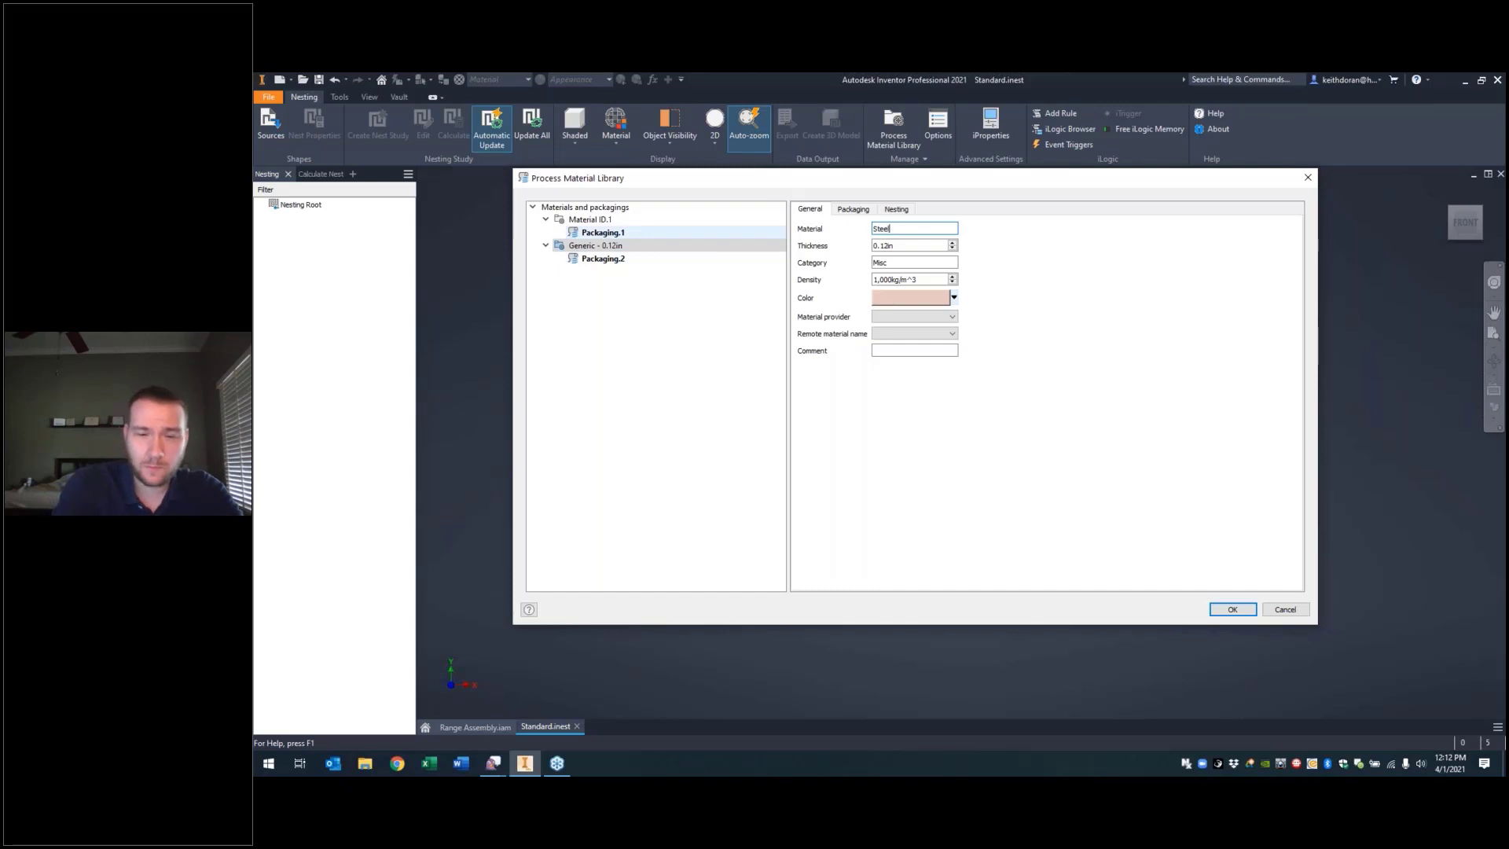
pyautogui.write(', Mild')
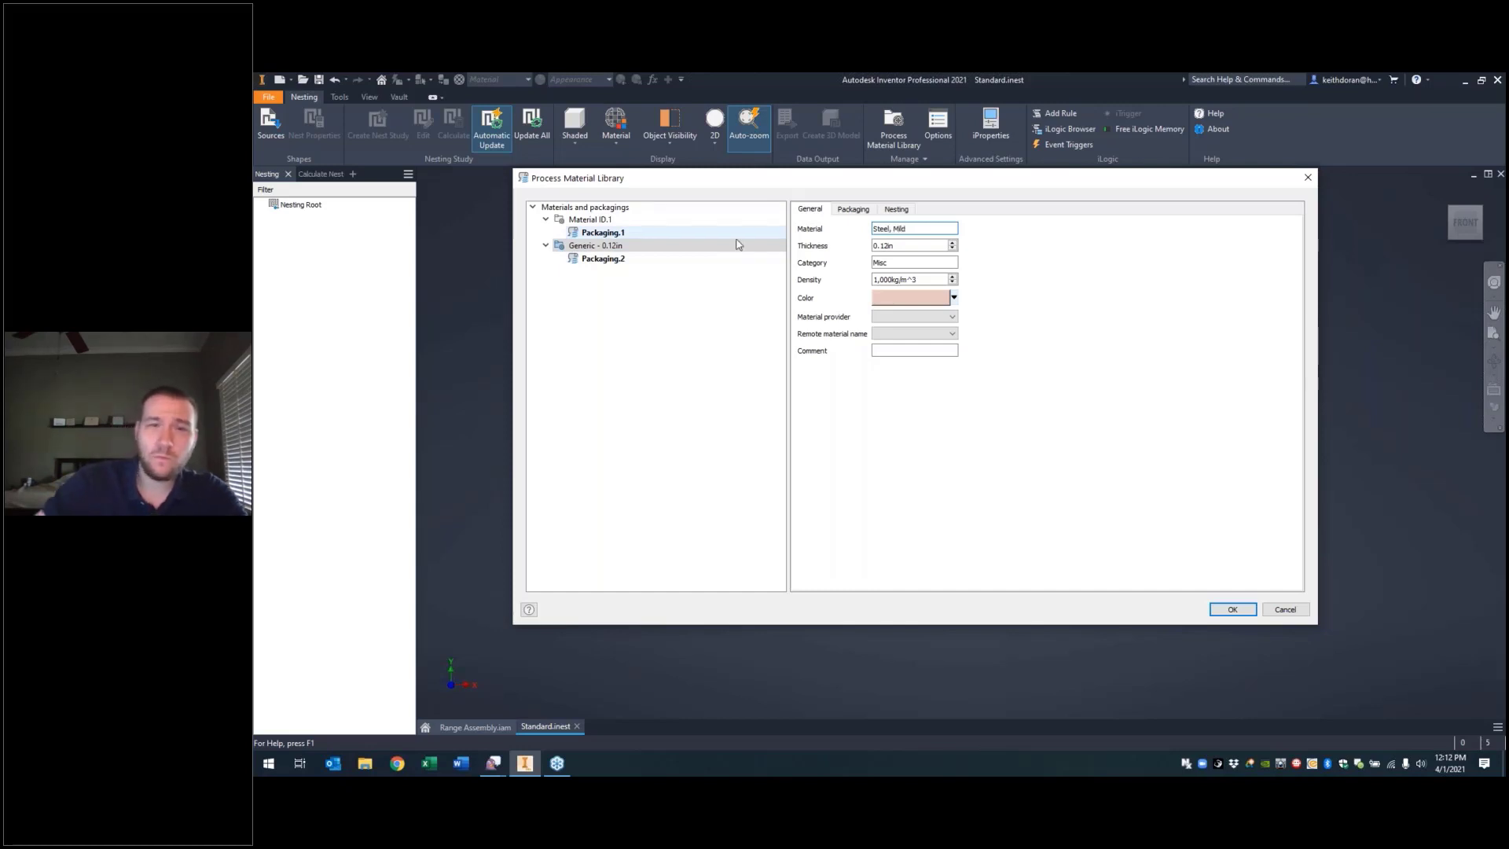
pyautogui.press('Tab')
pyautogui.write('0.2')
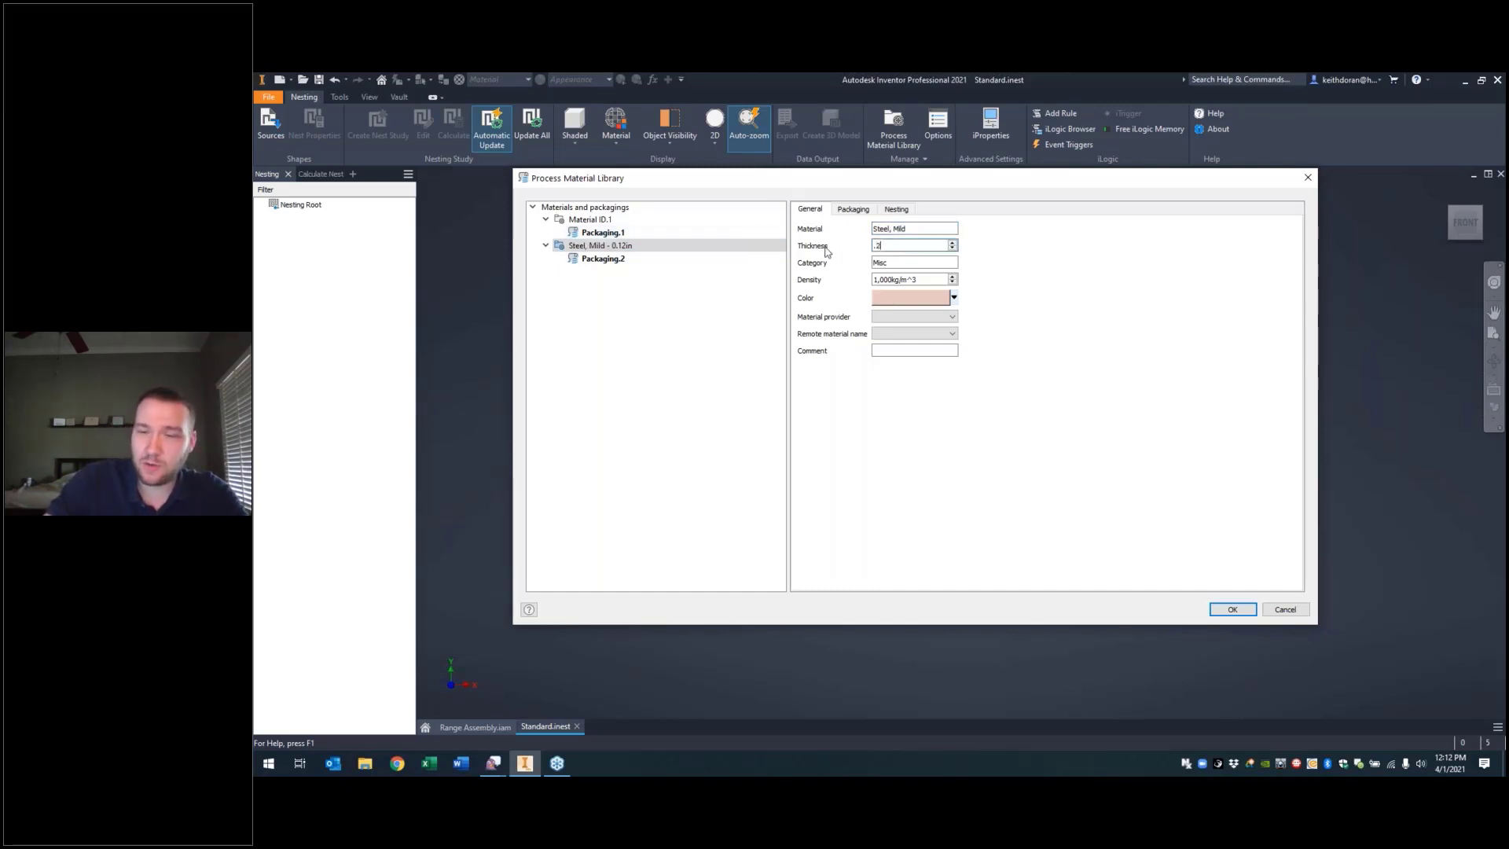
# Step: Set the mild steel material's category to "Steel - CNC"
pyautogui.press('Tab')
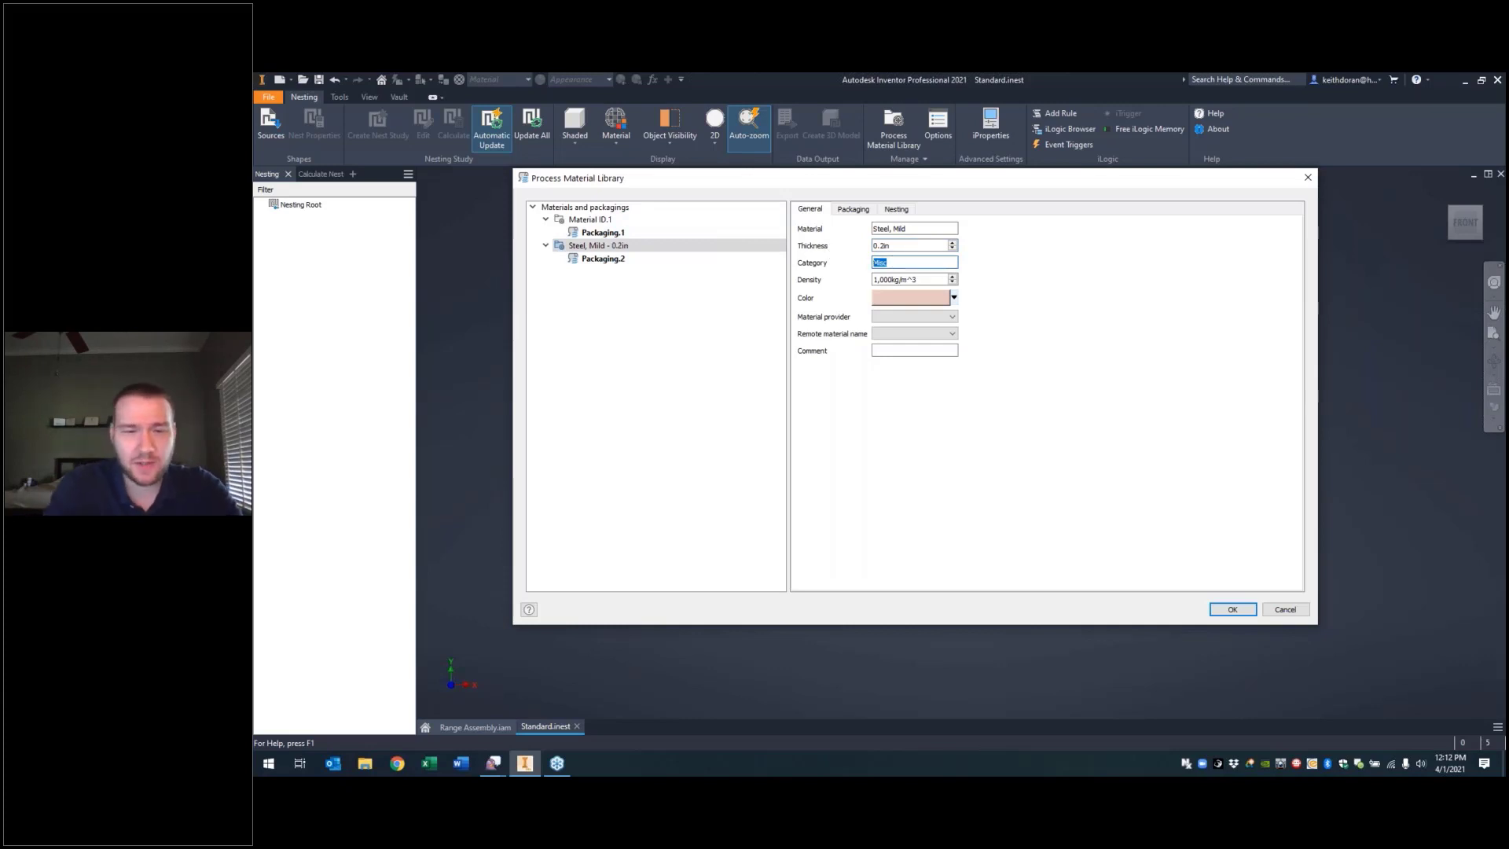
pyautogui.write('Steel 0')
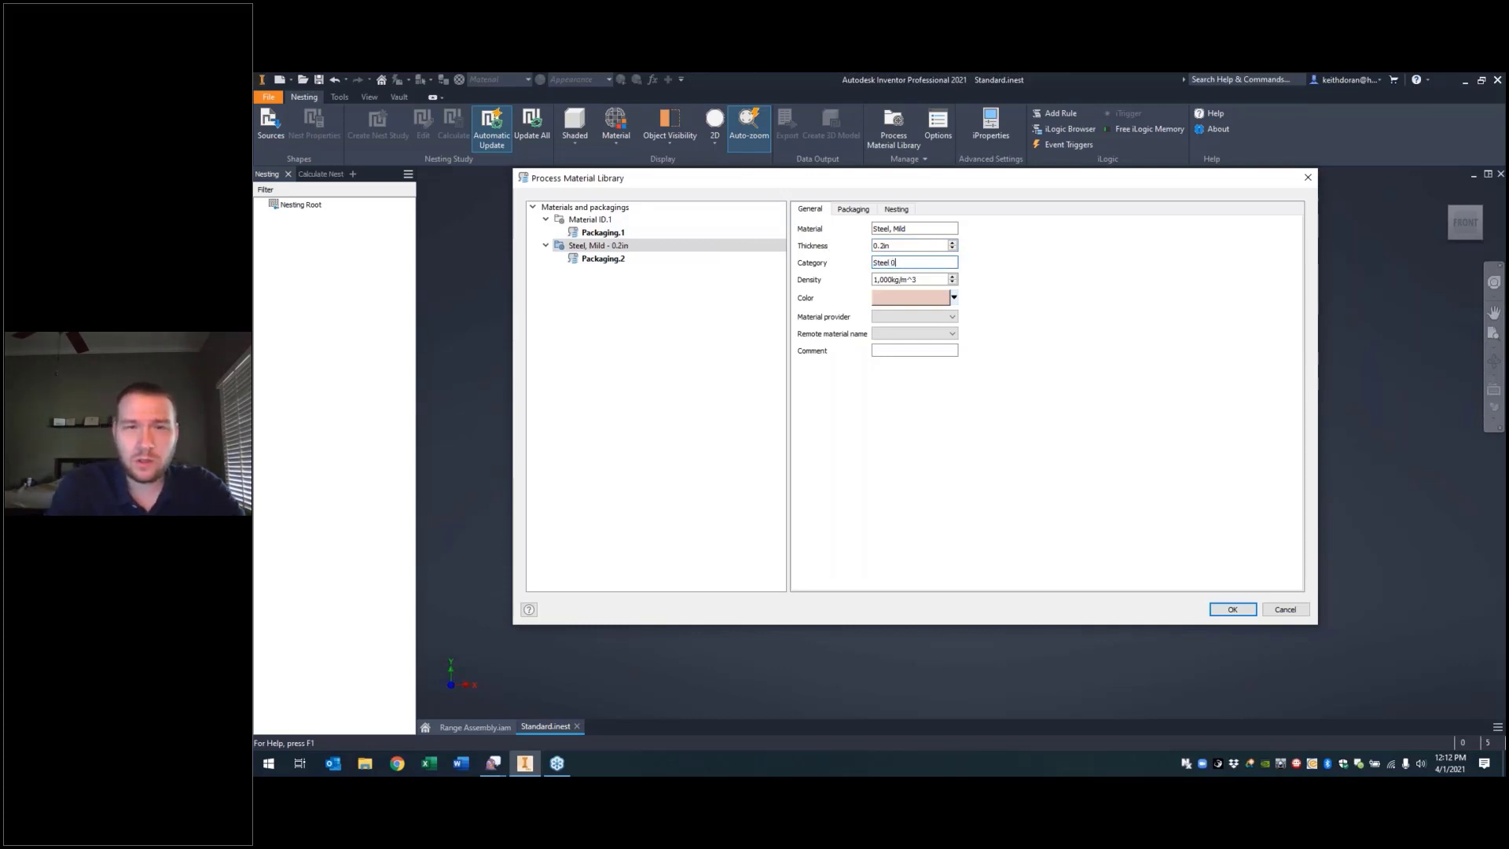
pyautogui.press('BackSpace')
pyautogui.write('-')
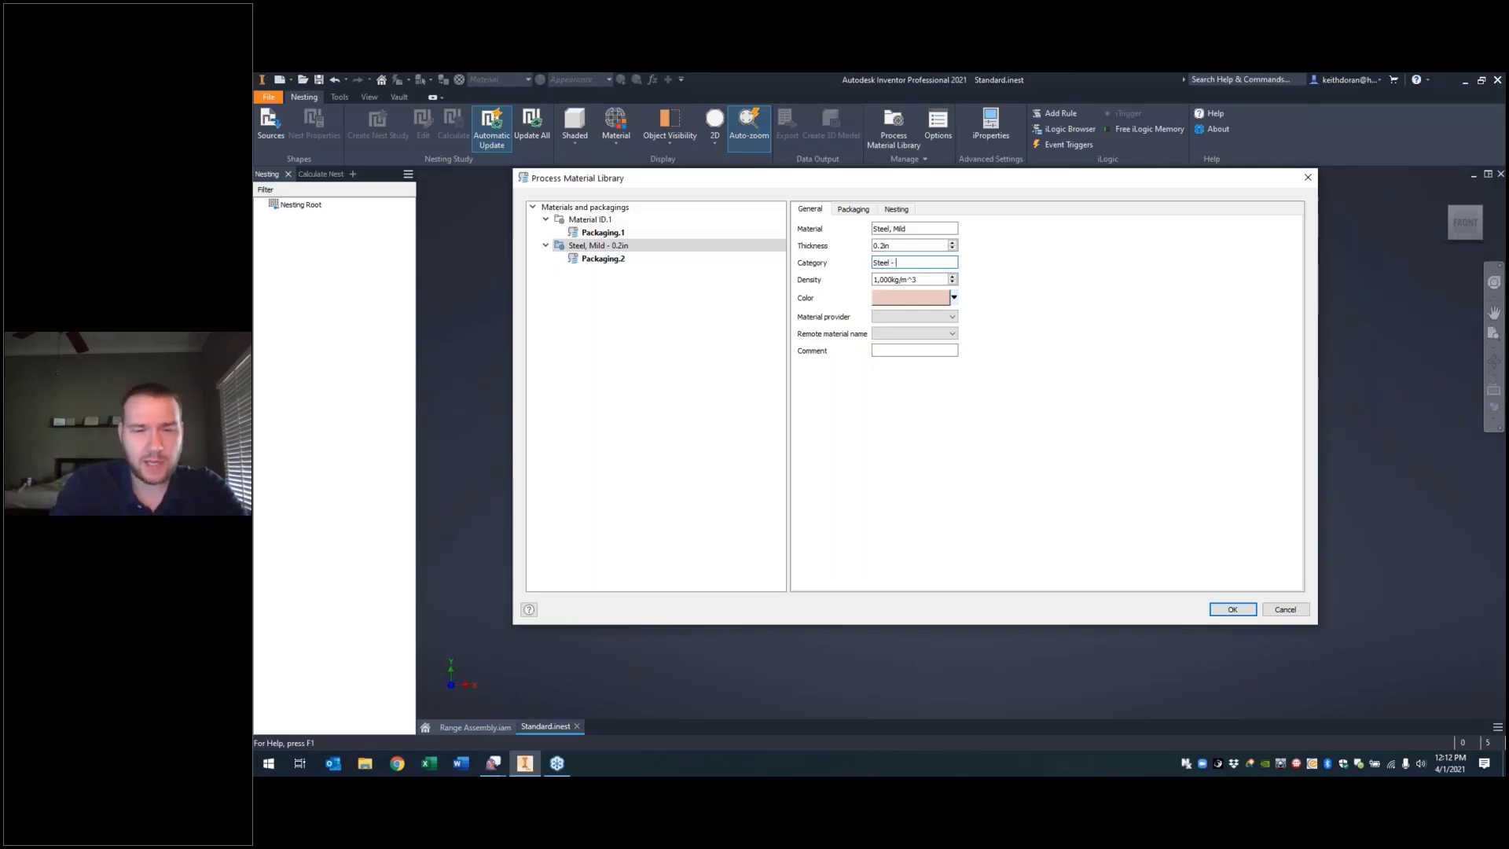
pyautogui.write('CNC')
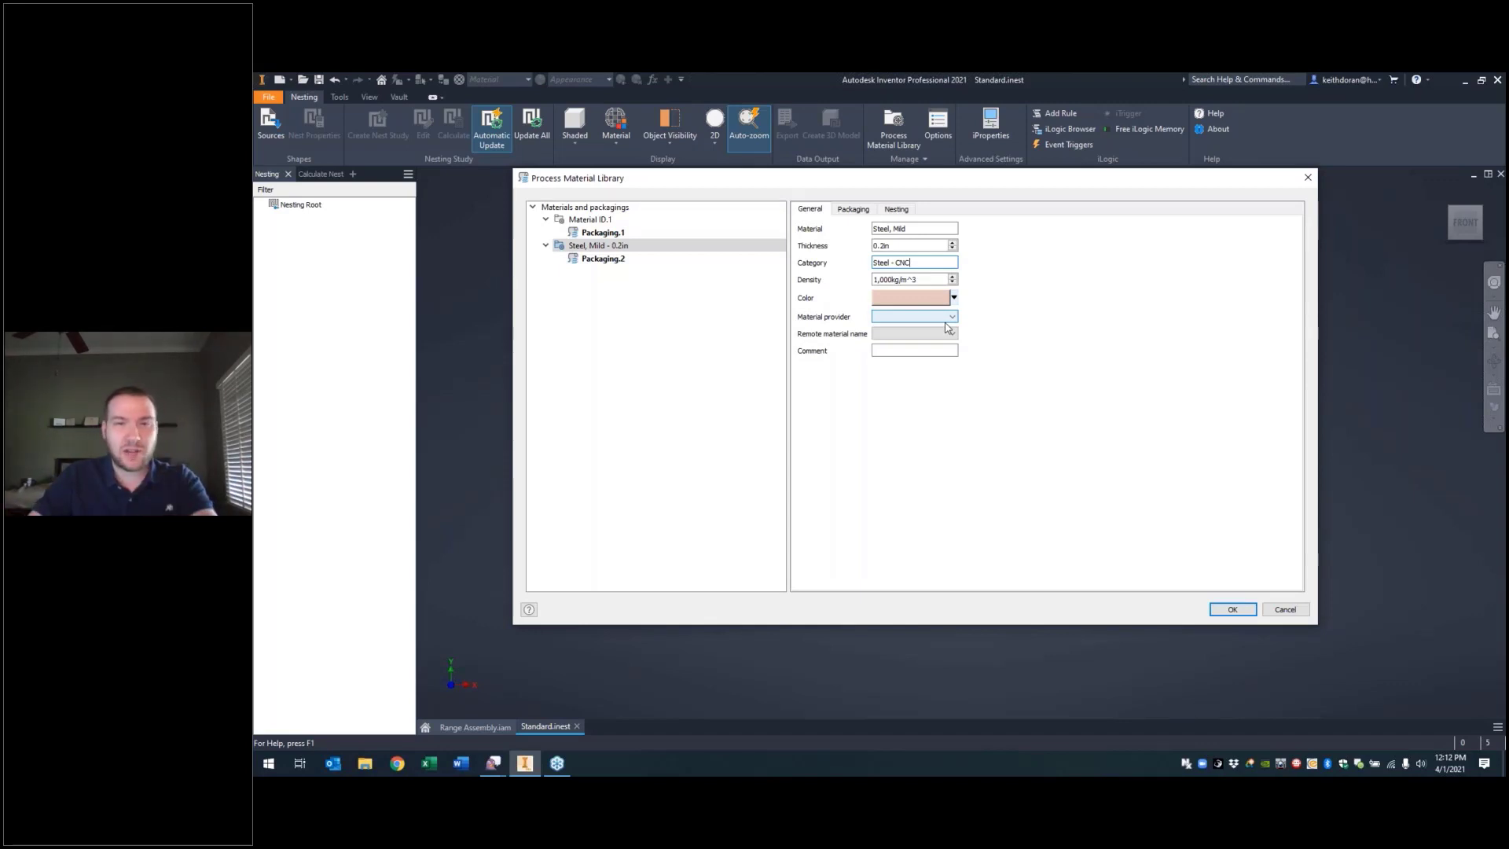
# Step: Review the mild steel material's provider fields and its nesting orientation and positioning settings, including item separation
pyautogui.click(921, 246)
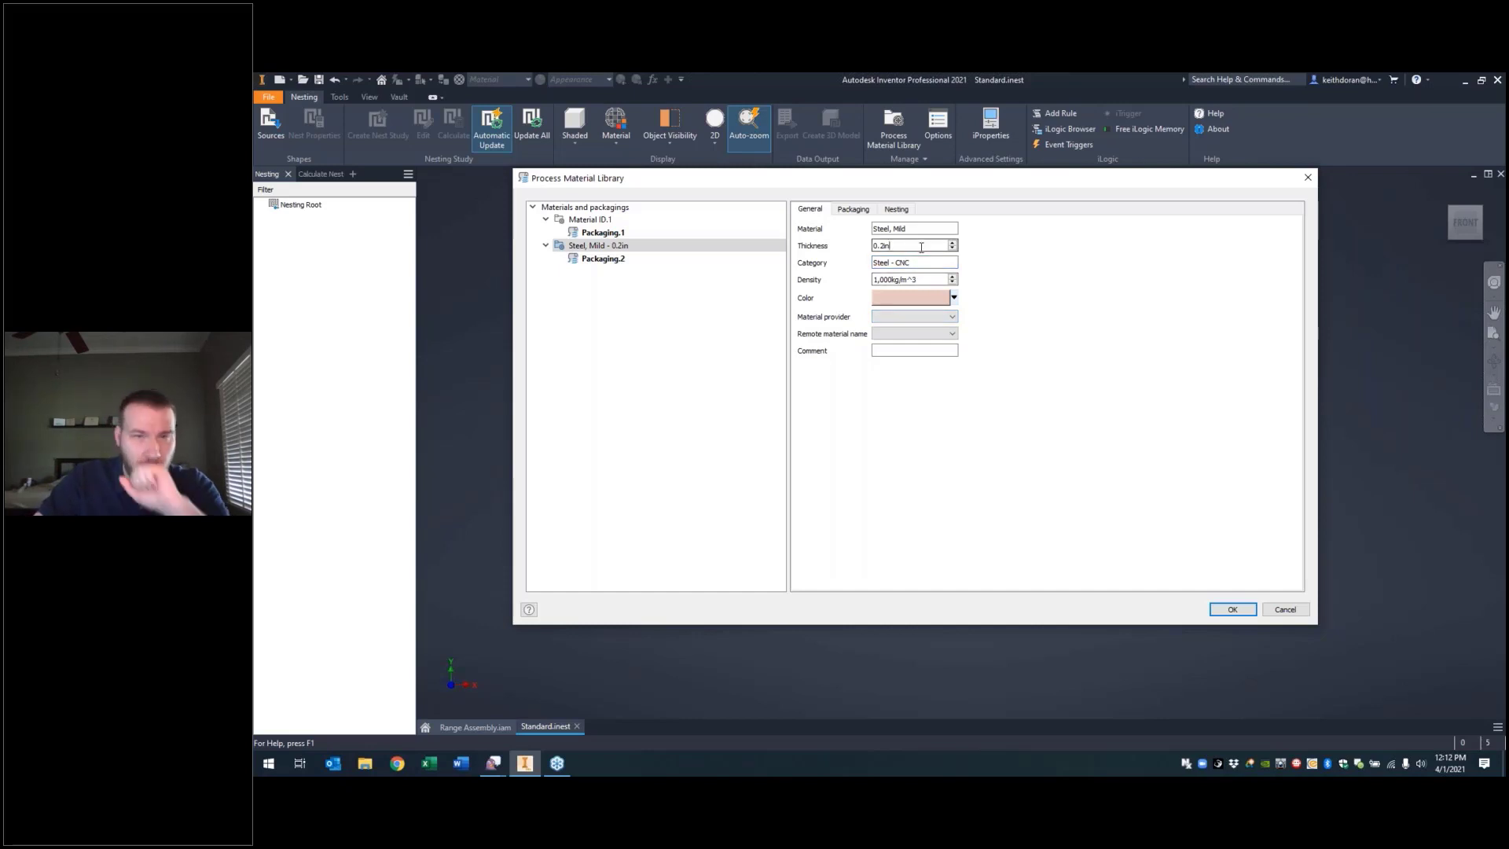
pyautogui.click(919, 318)
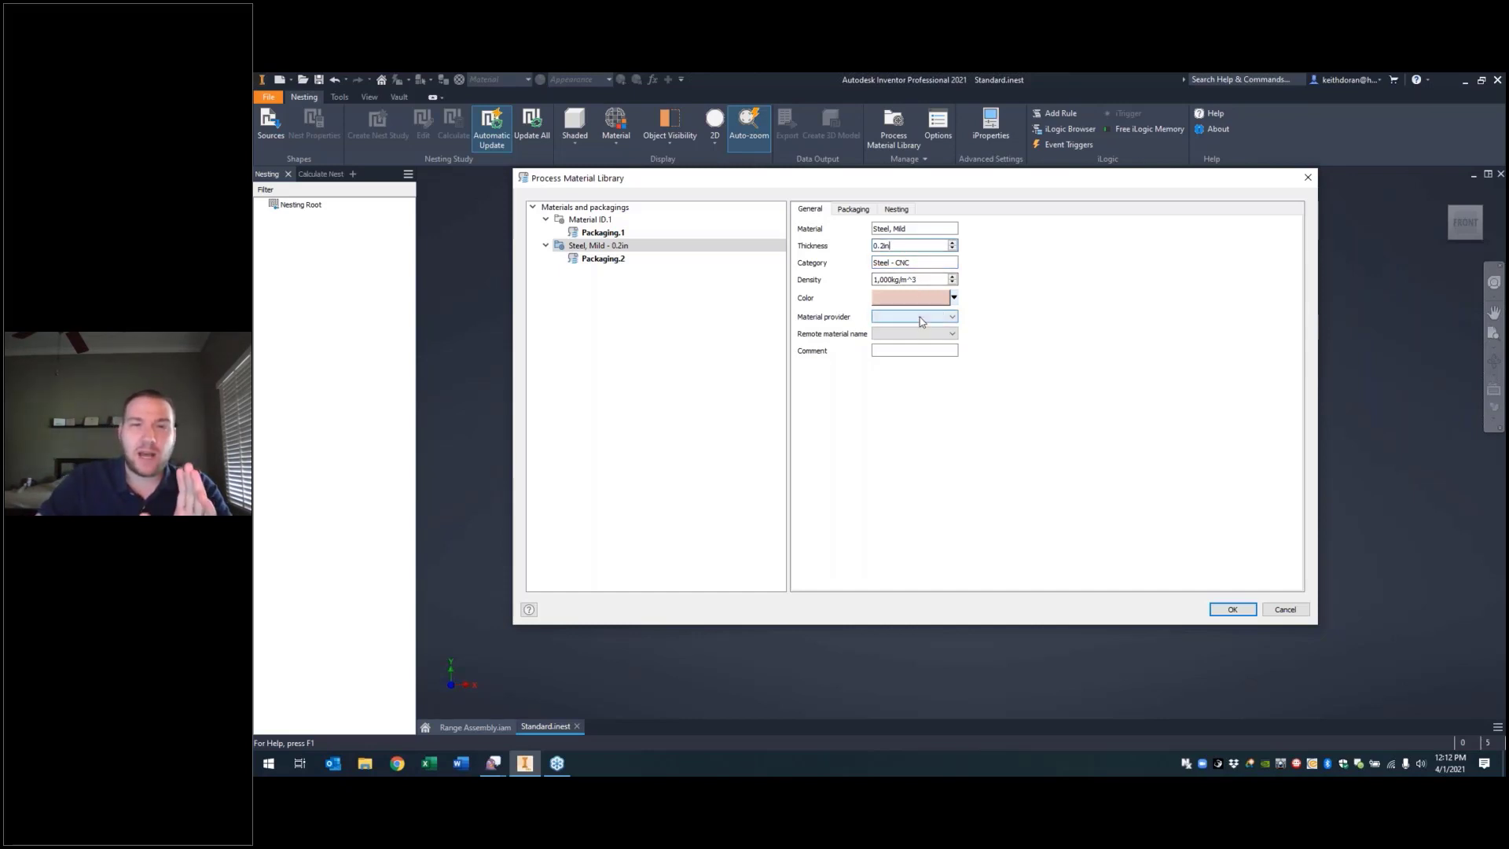
pyautogui.click(895, 336)
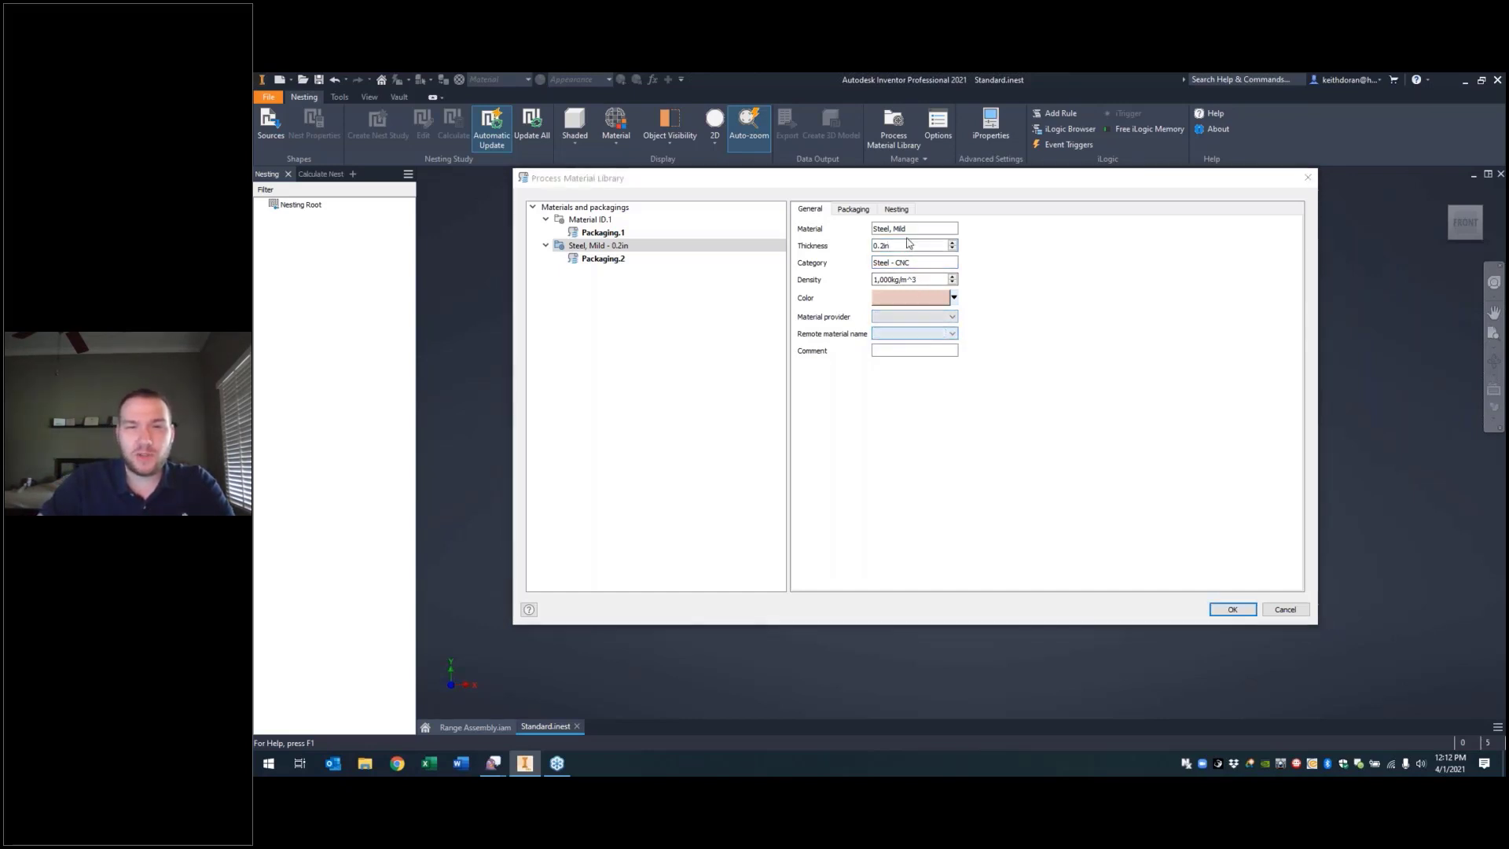
pyautogui.click(896, 210)
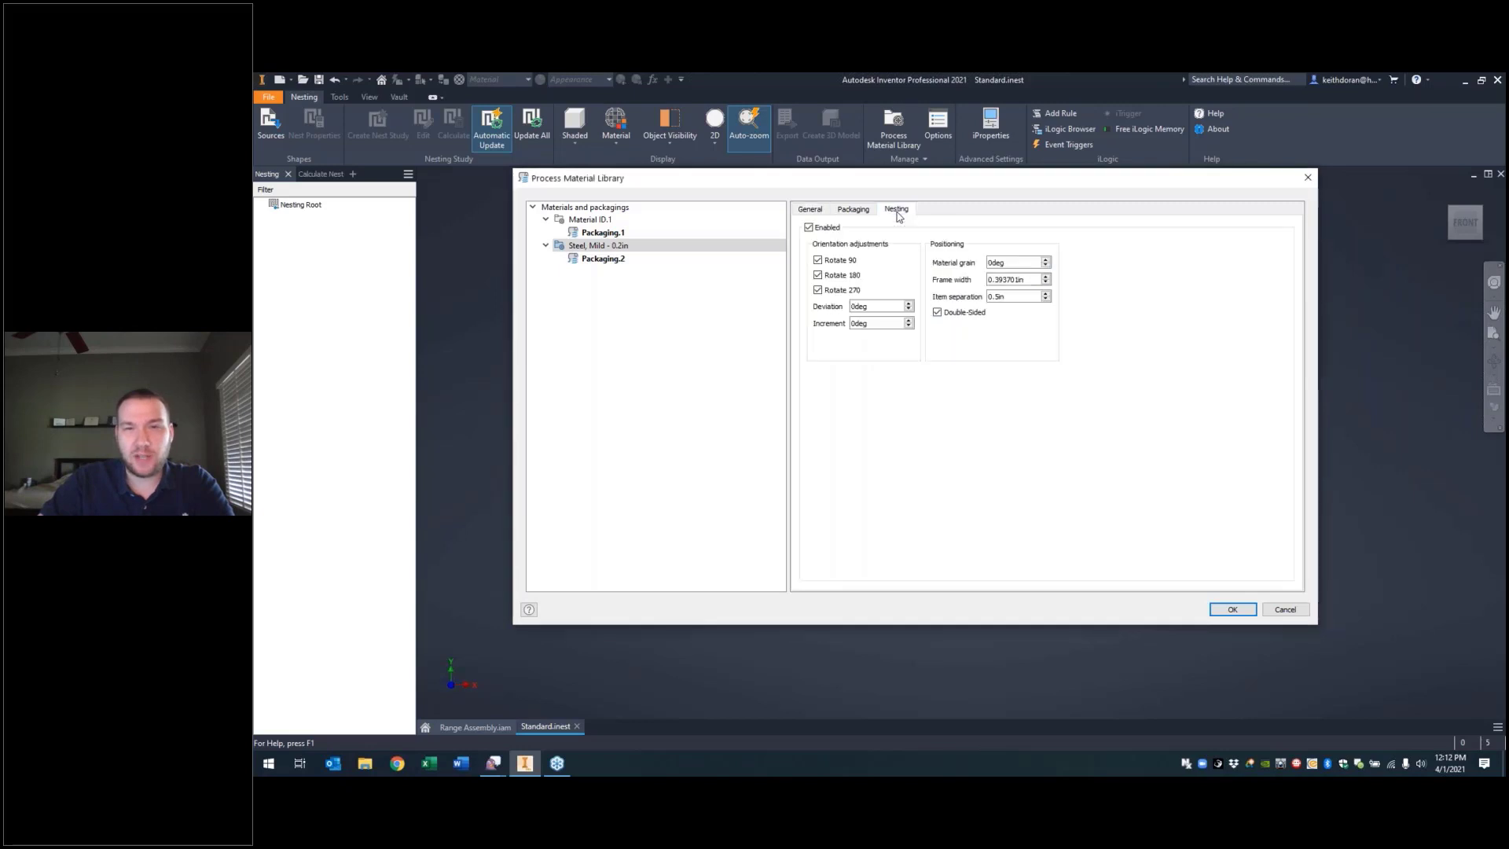
pyautogui.doubleClick(1017, 299)
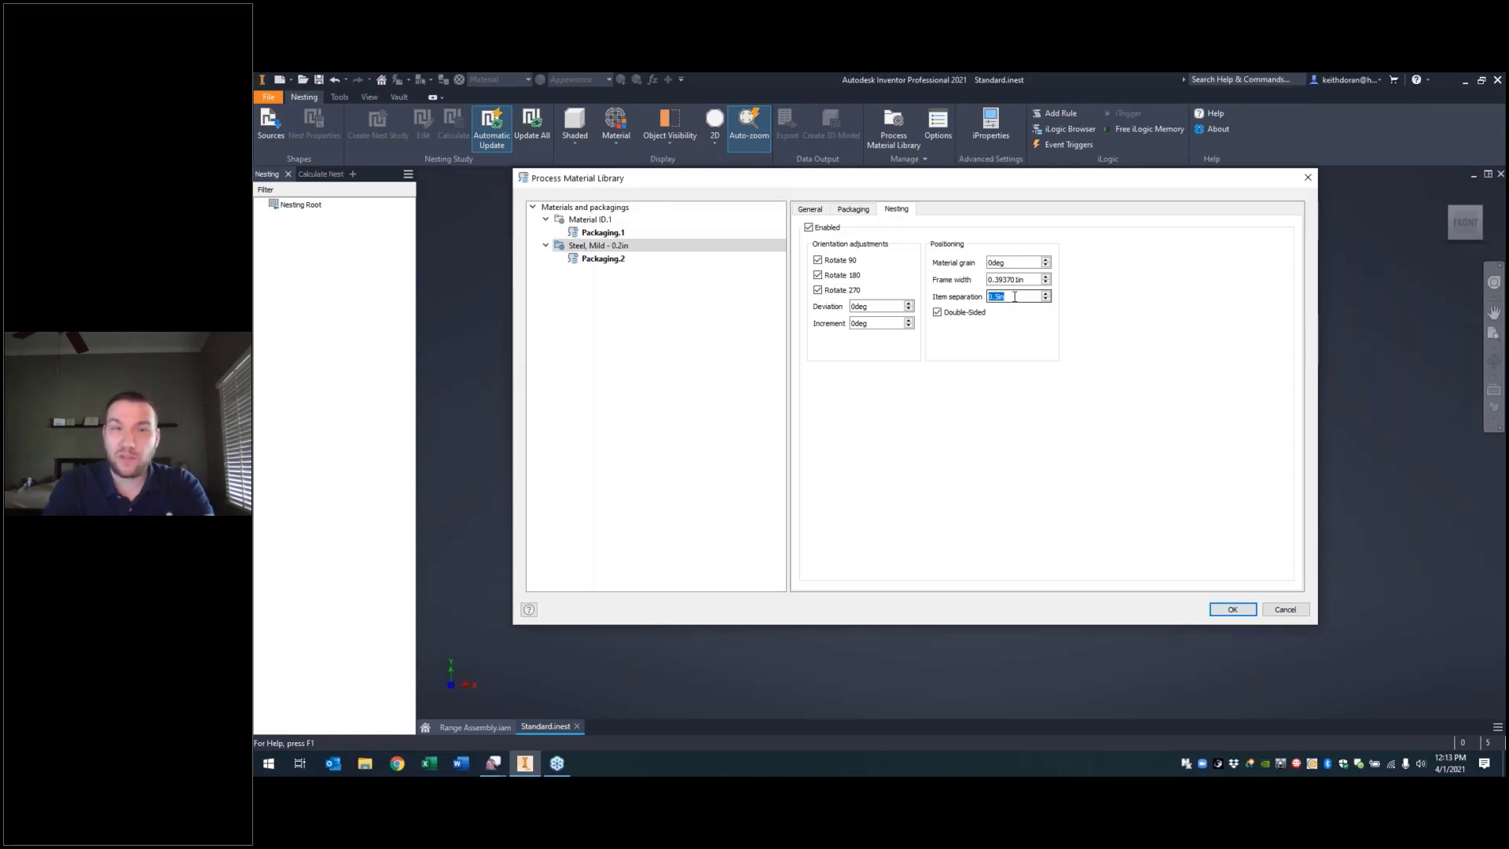
pyautogui.click(817, 209)
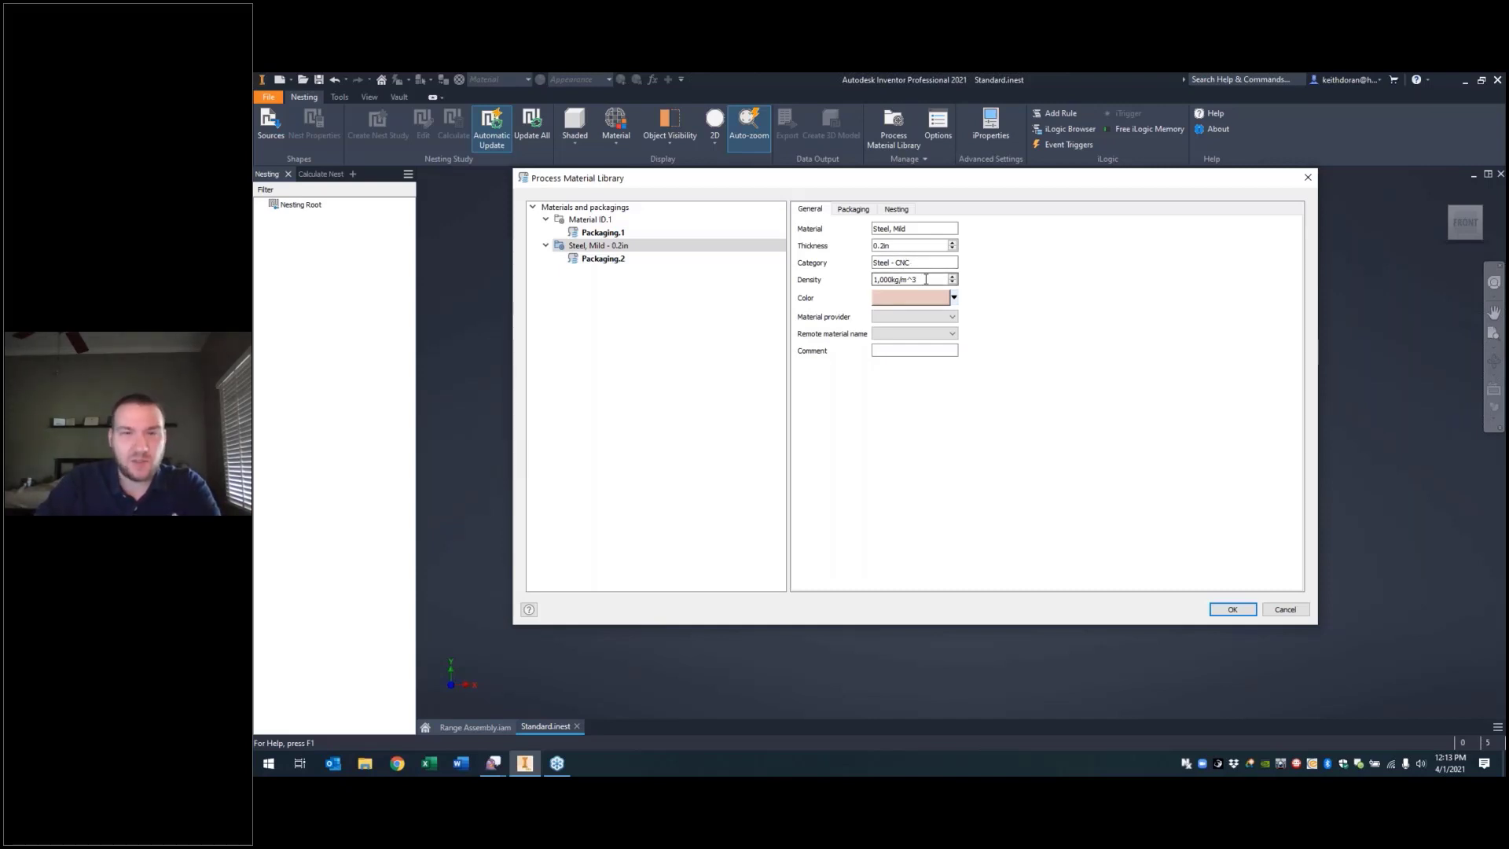
# Step: Rename the mild steel material's packaging to 4x4 and set its width to 48 in
pyautogui.click(853, 209)
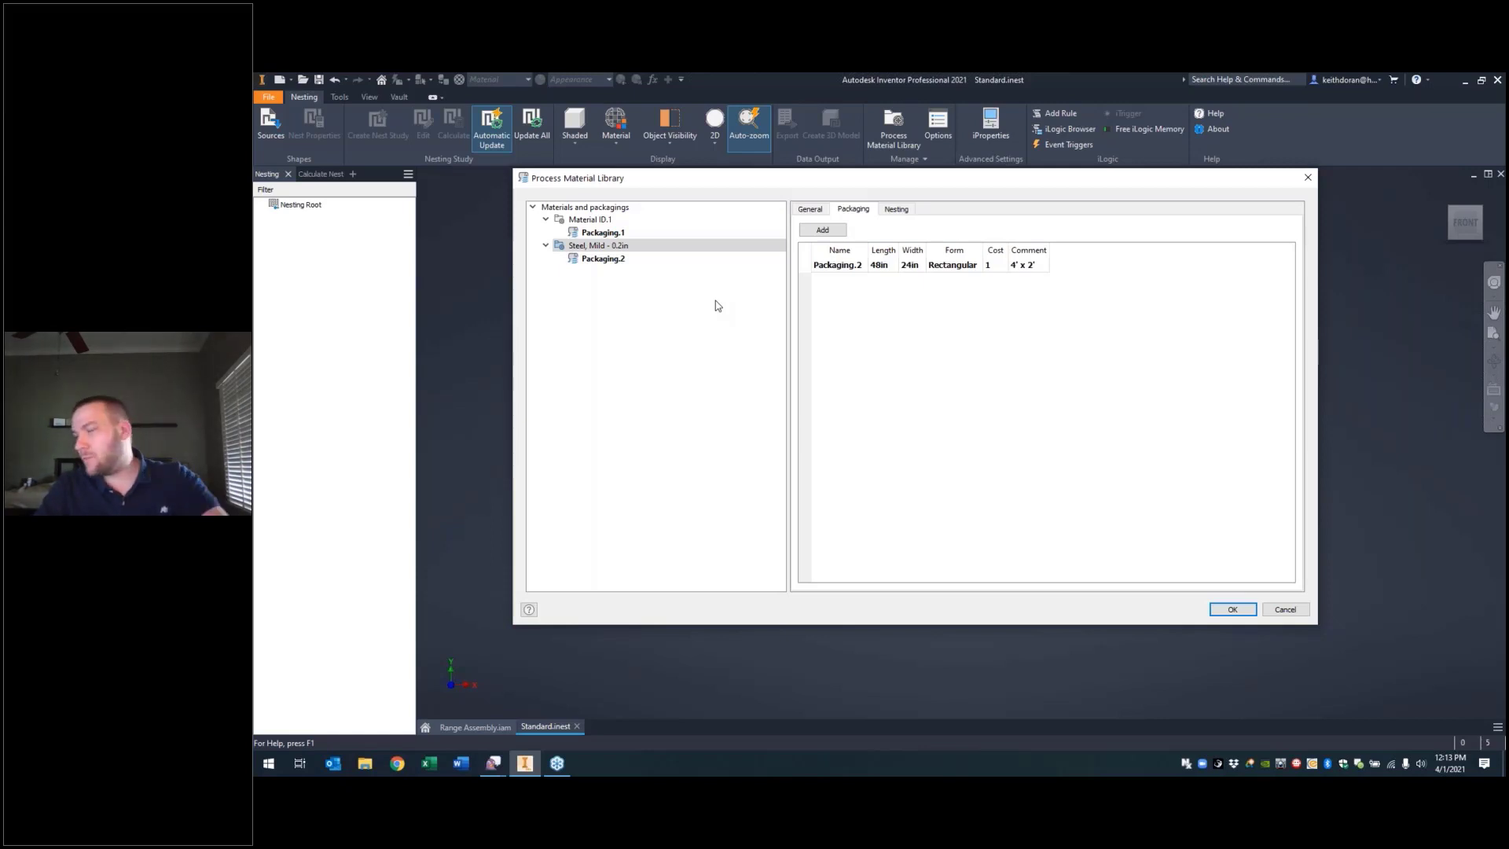
pyautogui.doubleClick(841, 266)
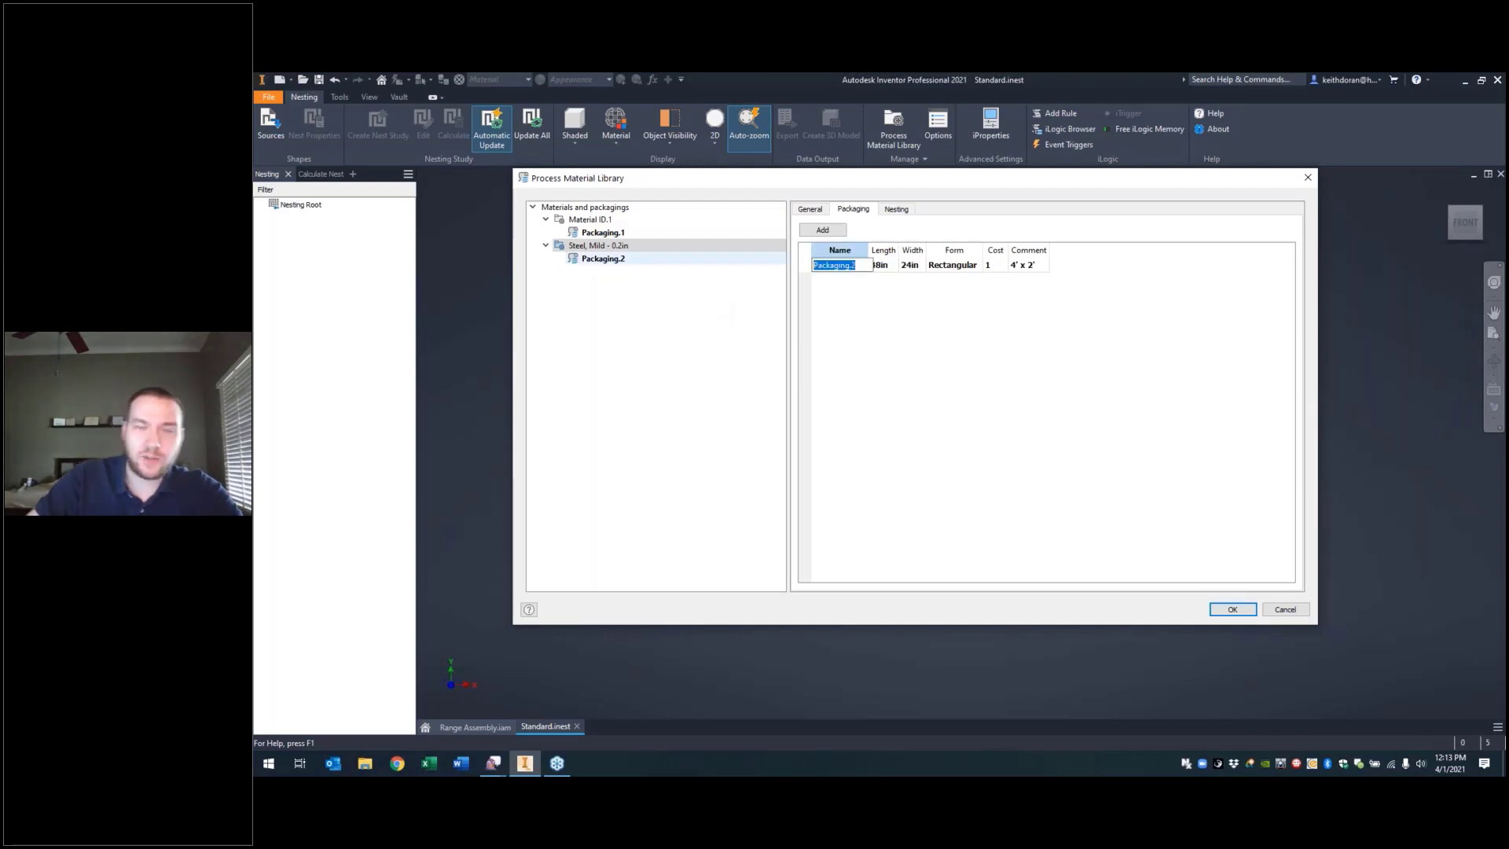
pyautogui.write('4x4')
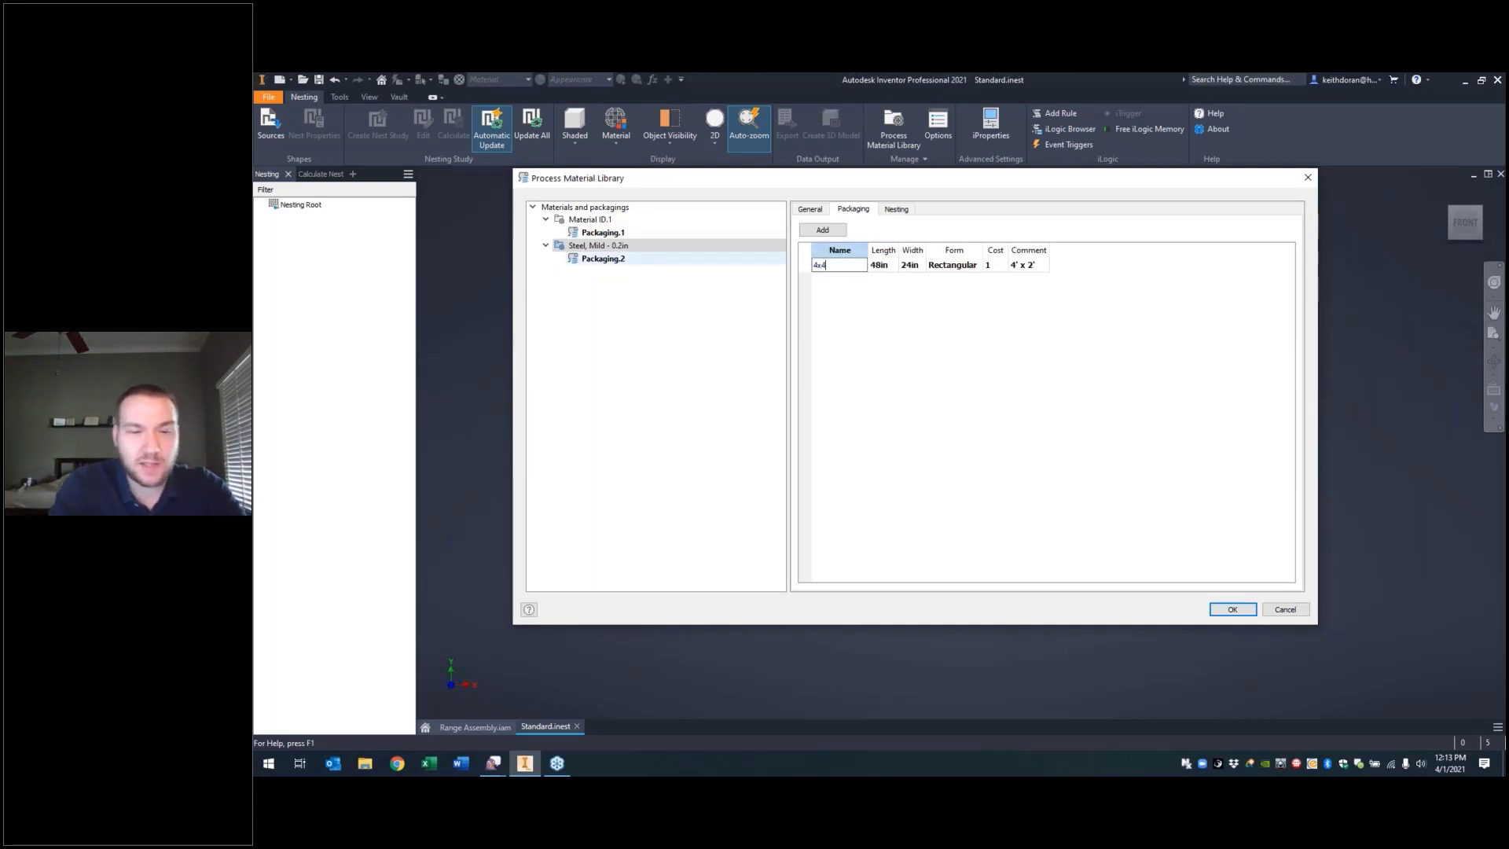
pyautogui.doubleClick(921, 268)
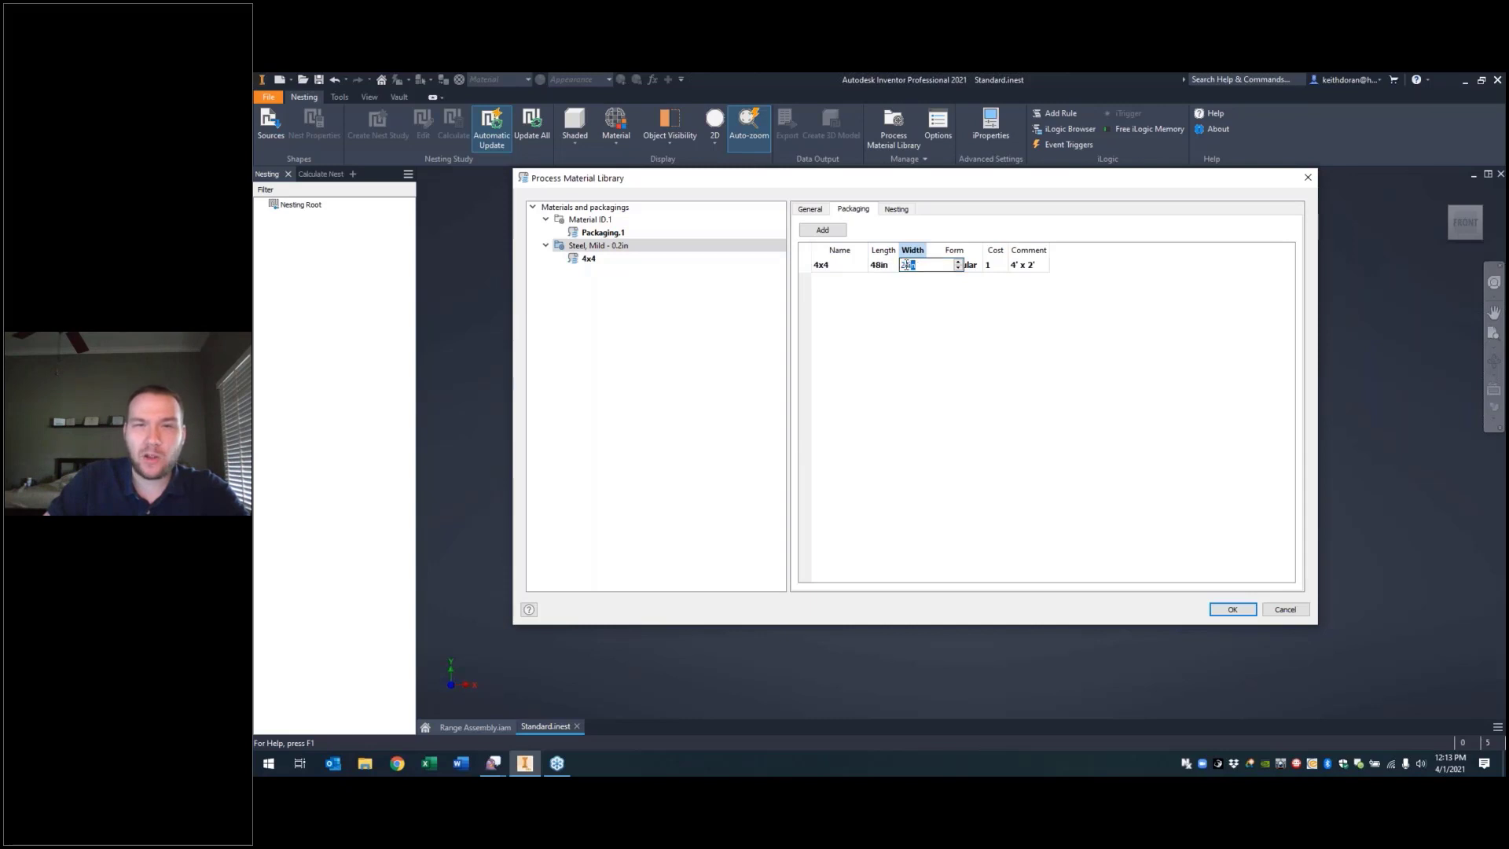
pyautogui.write('48in')
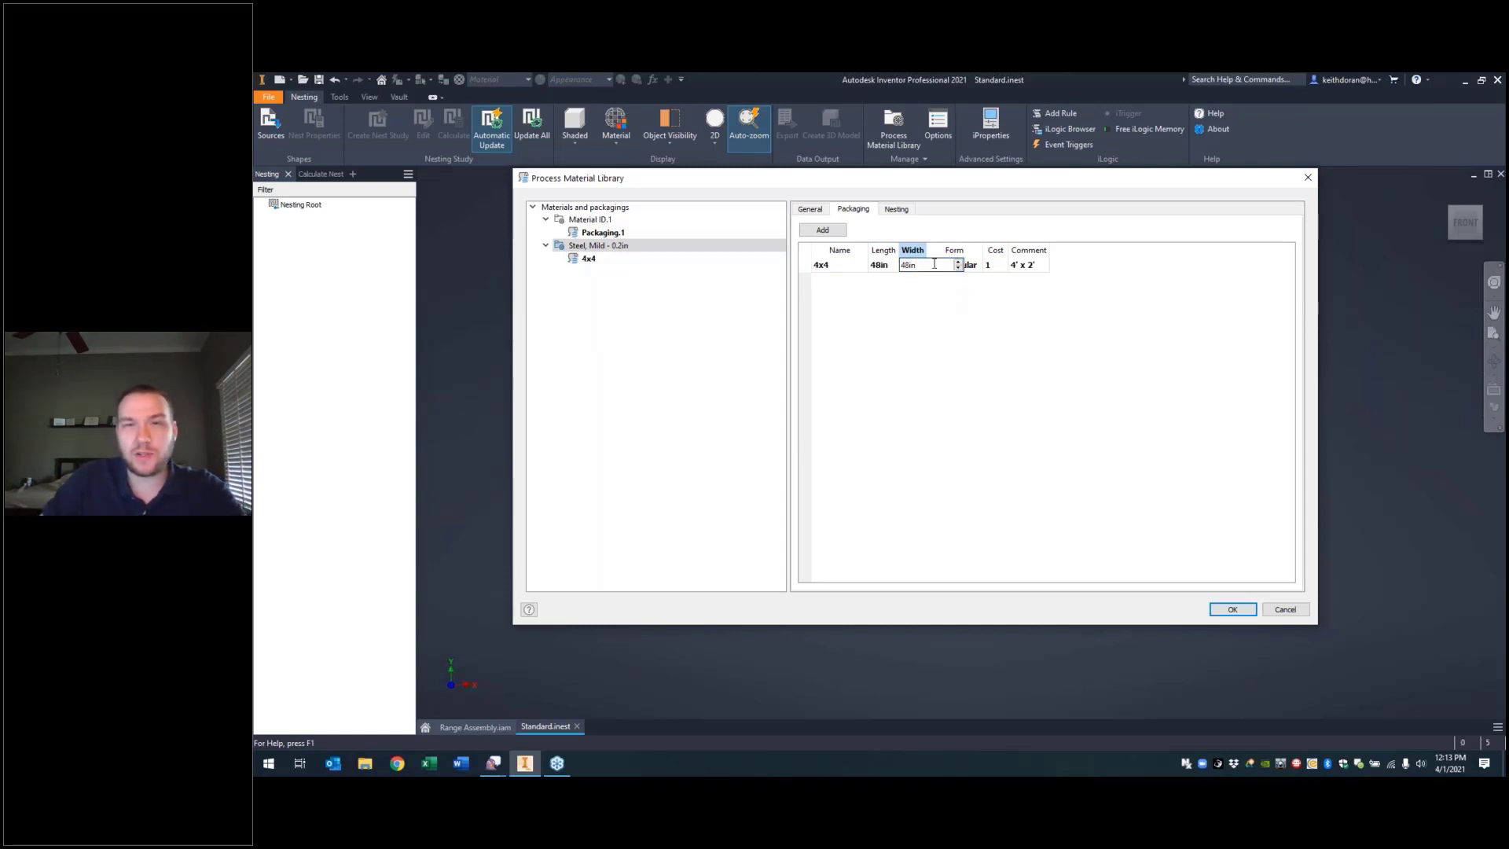
# Step: Change the 4x4 packaging's comment to 4'X4'
pyautogui.doubleClick(1026, 267)
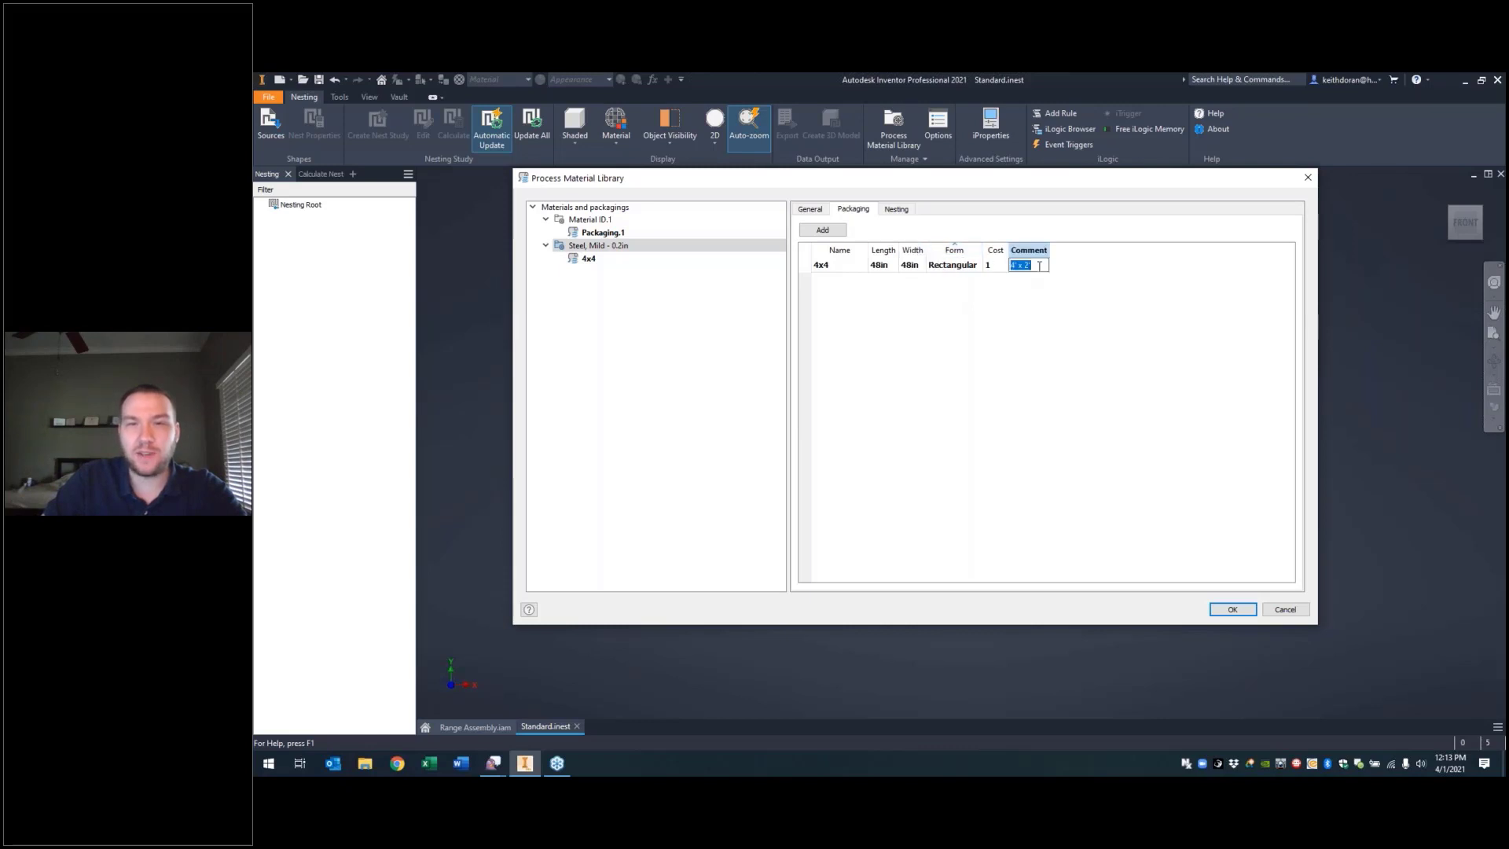
pyautogui.write('4')
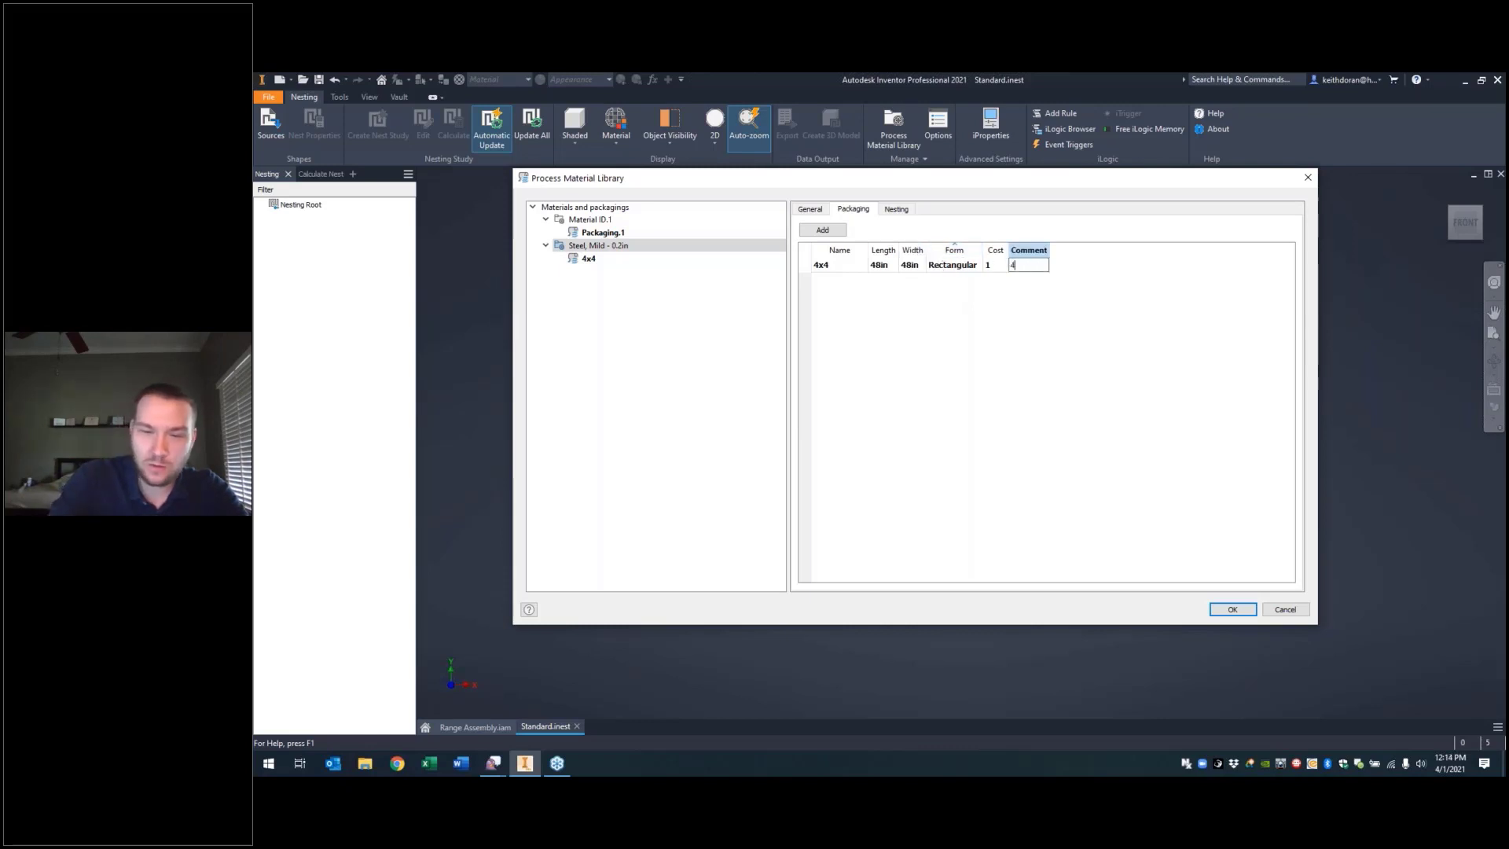
pyautogui.write("'")
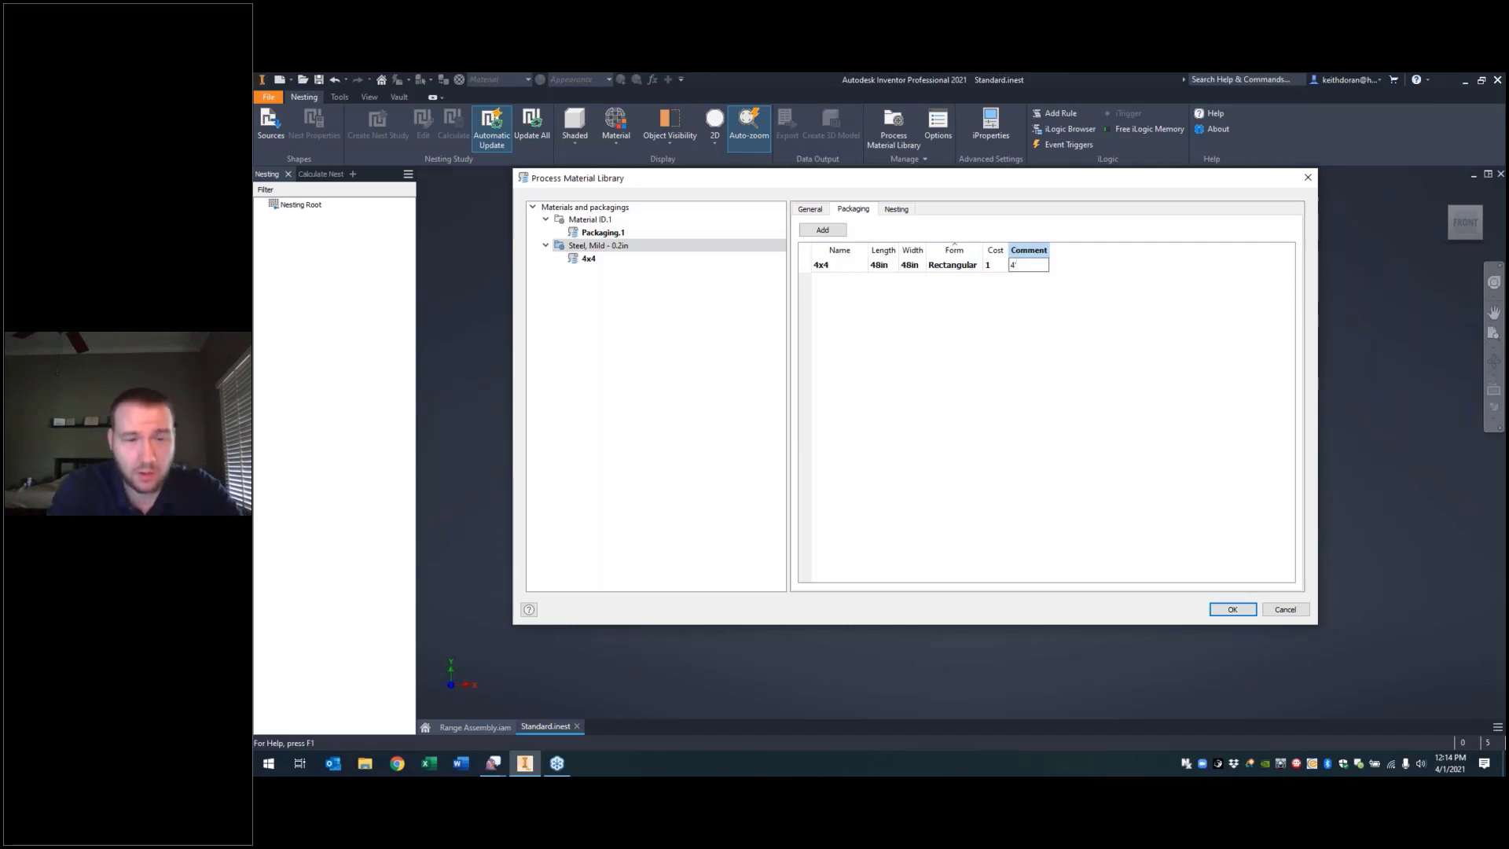
pyautogui.write("x4'")
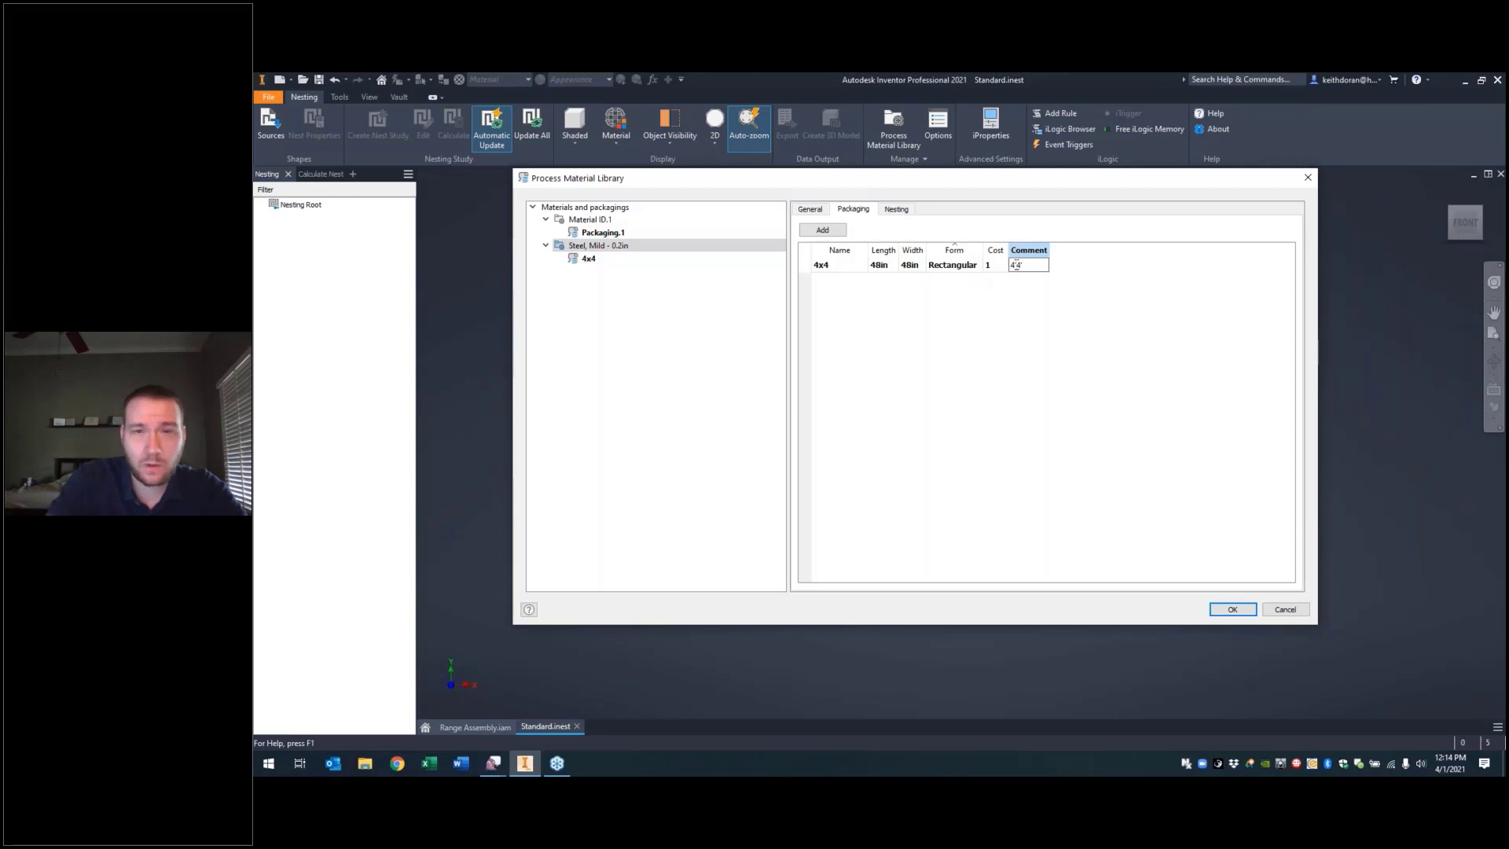
pyautogui.write('x')
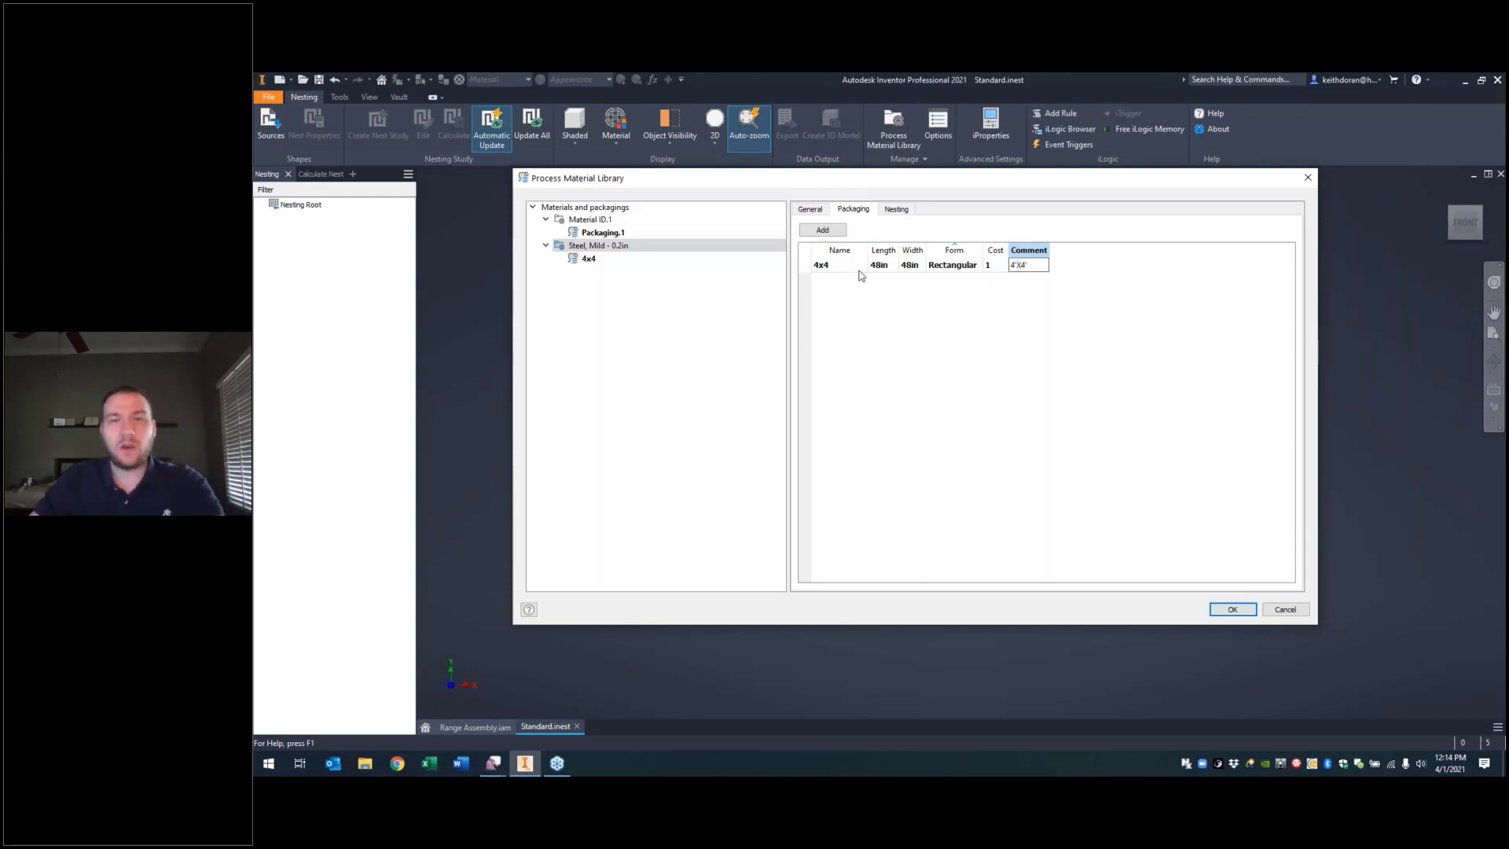
# Step: Add a second packaging to the mild steel material named 4x8, with width 96 in and comment 4'X8'
pyautogui.click(822, 230)
pyautogui.doubleClick(848, 282)
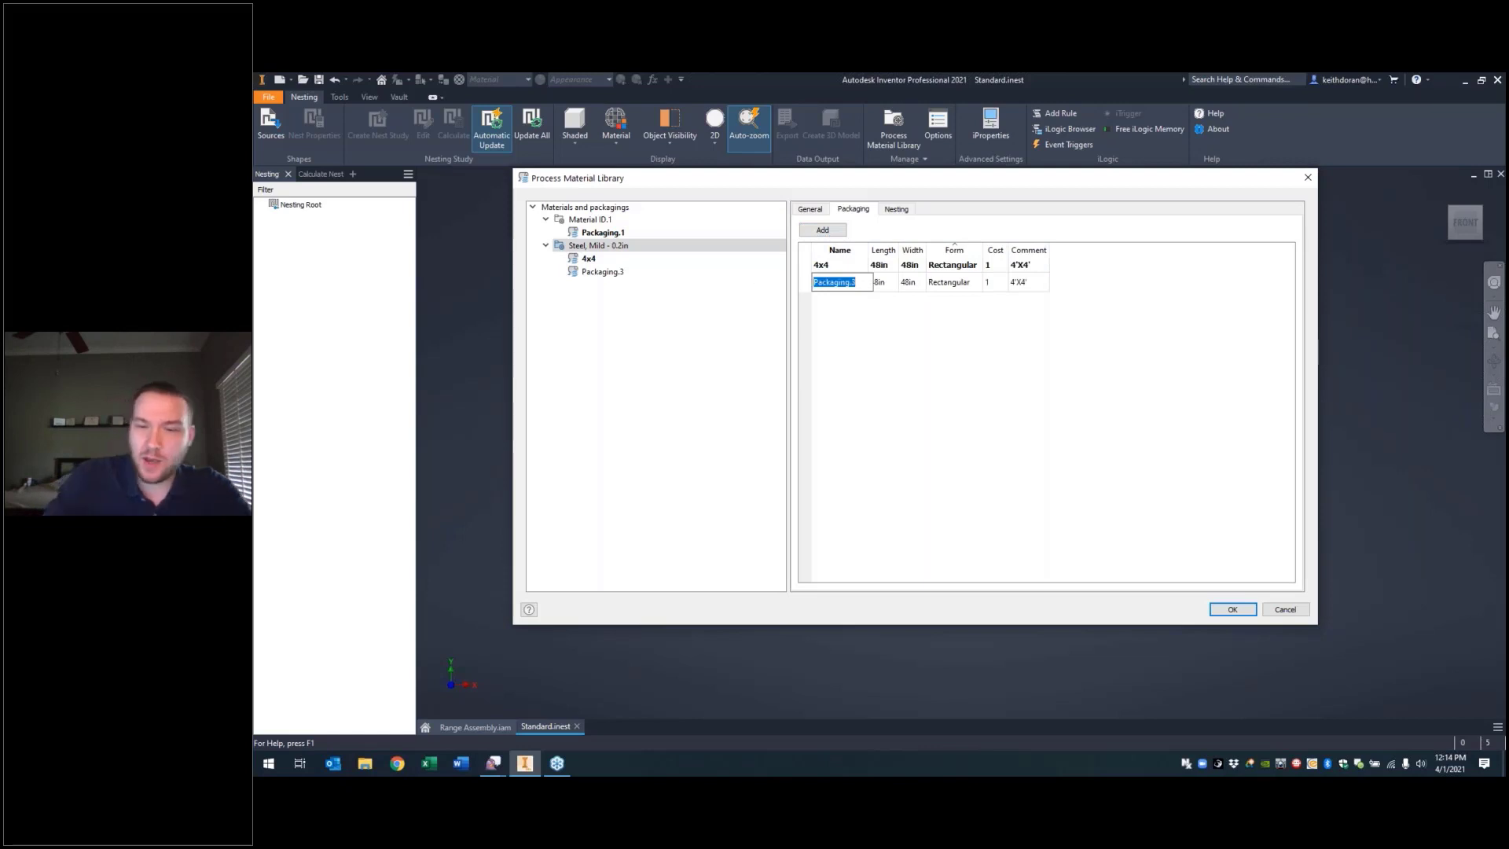
pyautogui.write('4x8')
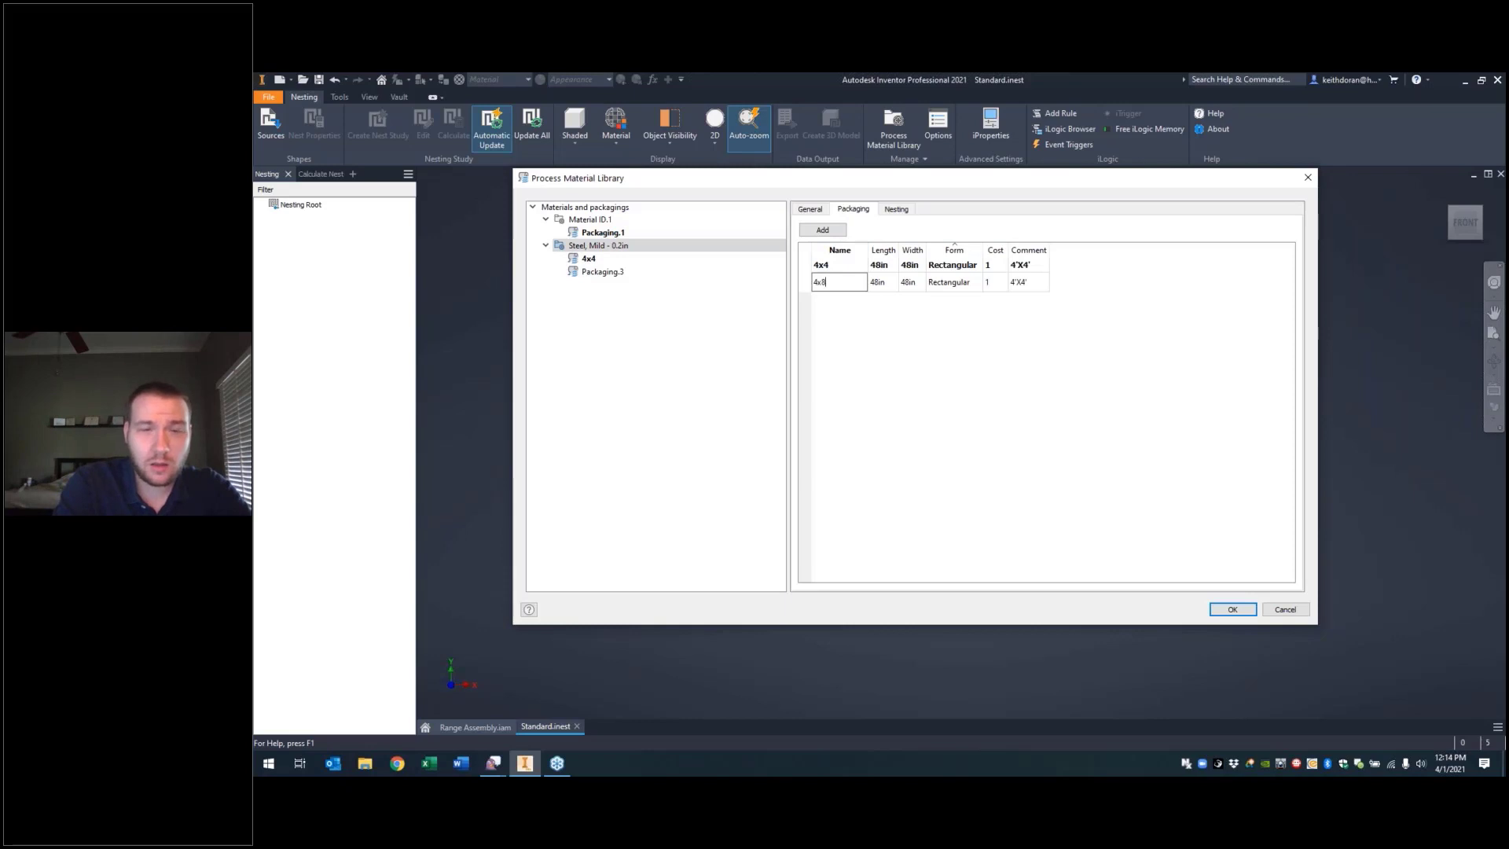
pyautogui.doubleClick(920, 284)
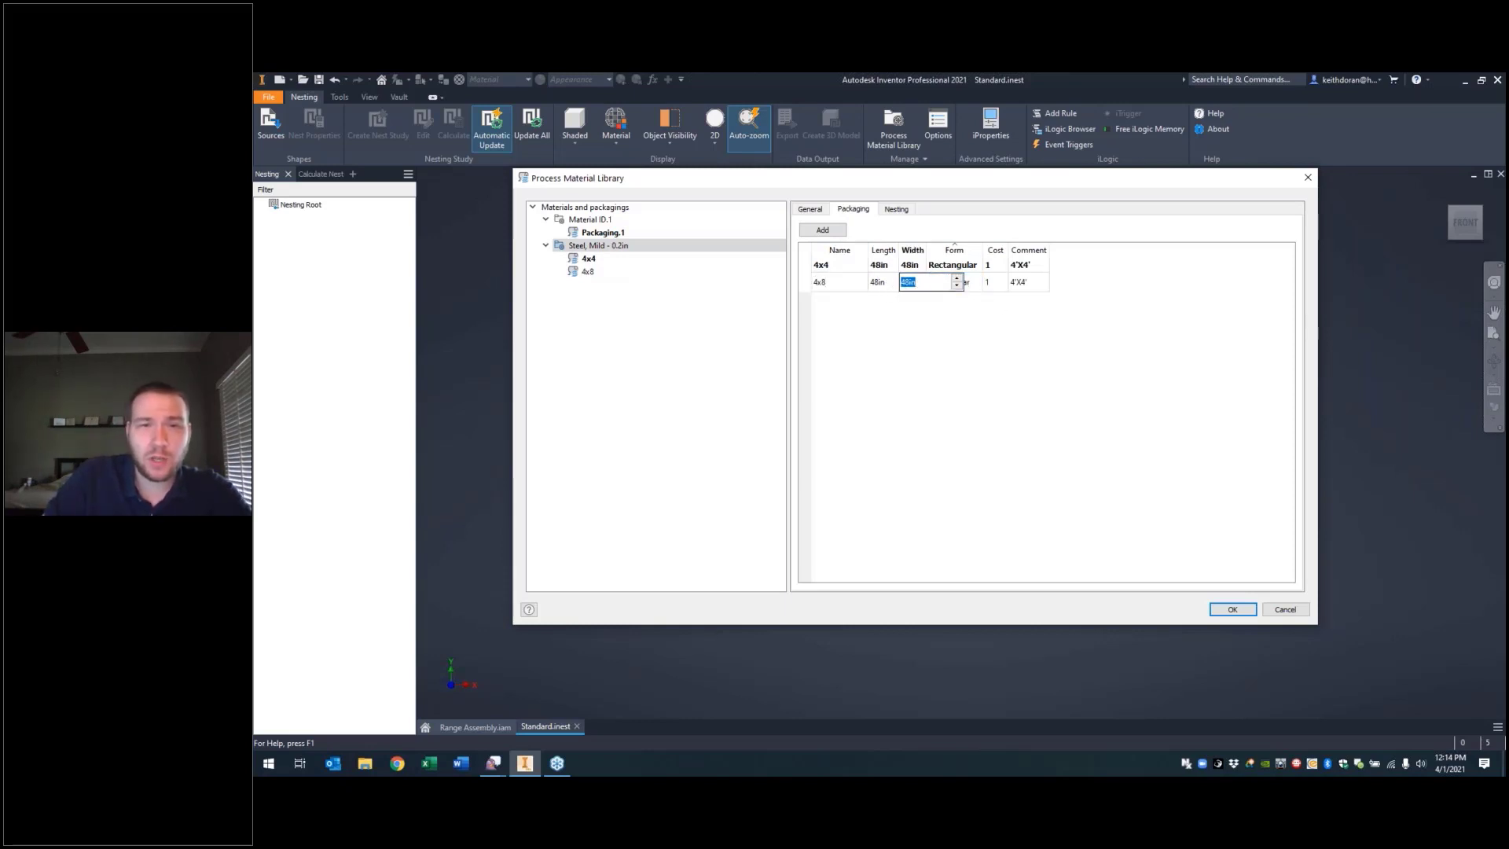
pyautogui.write('96in')
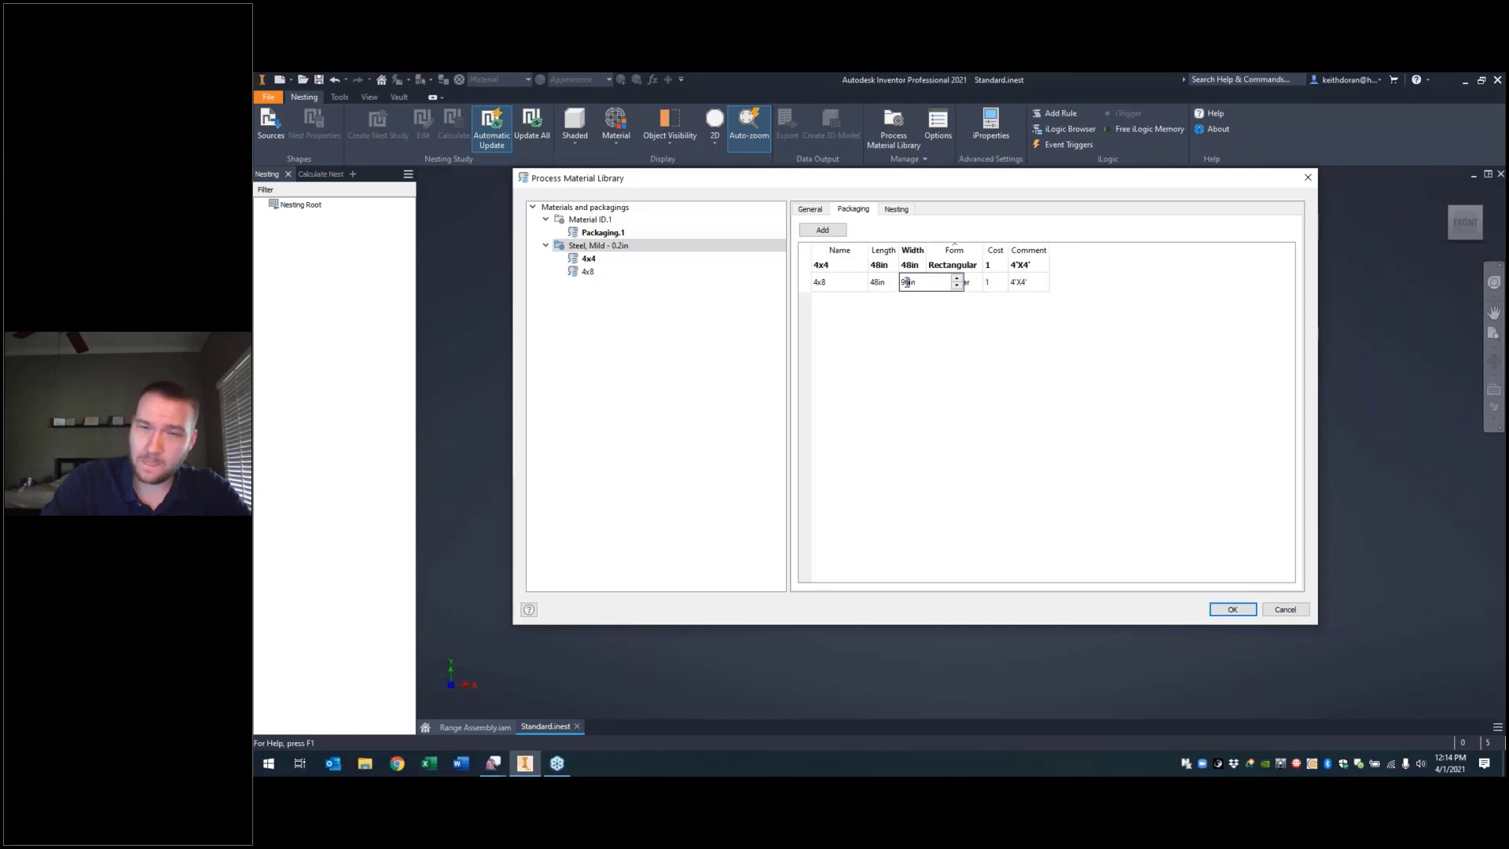
pyautogui.click(1026, 282)
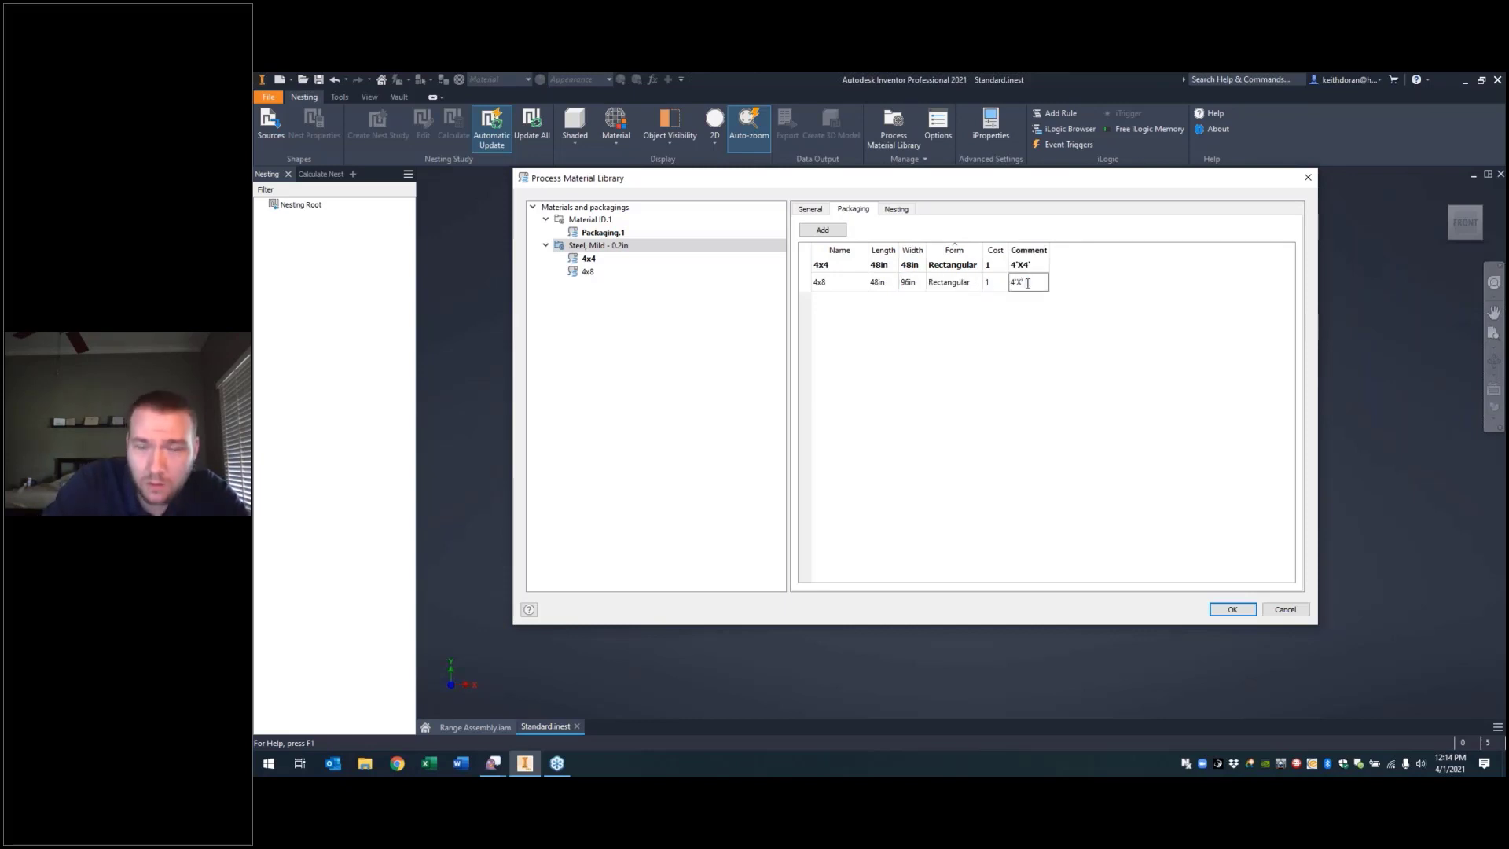
pyautogui.write('8')
# Step: Add a third packaging to the mild steel material and name it 8x8
pyautogui.click(822, 229)
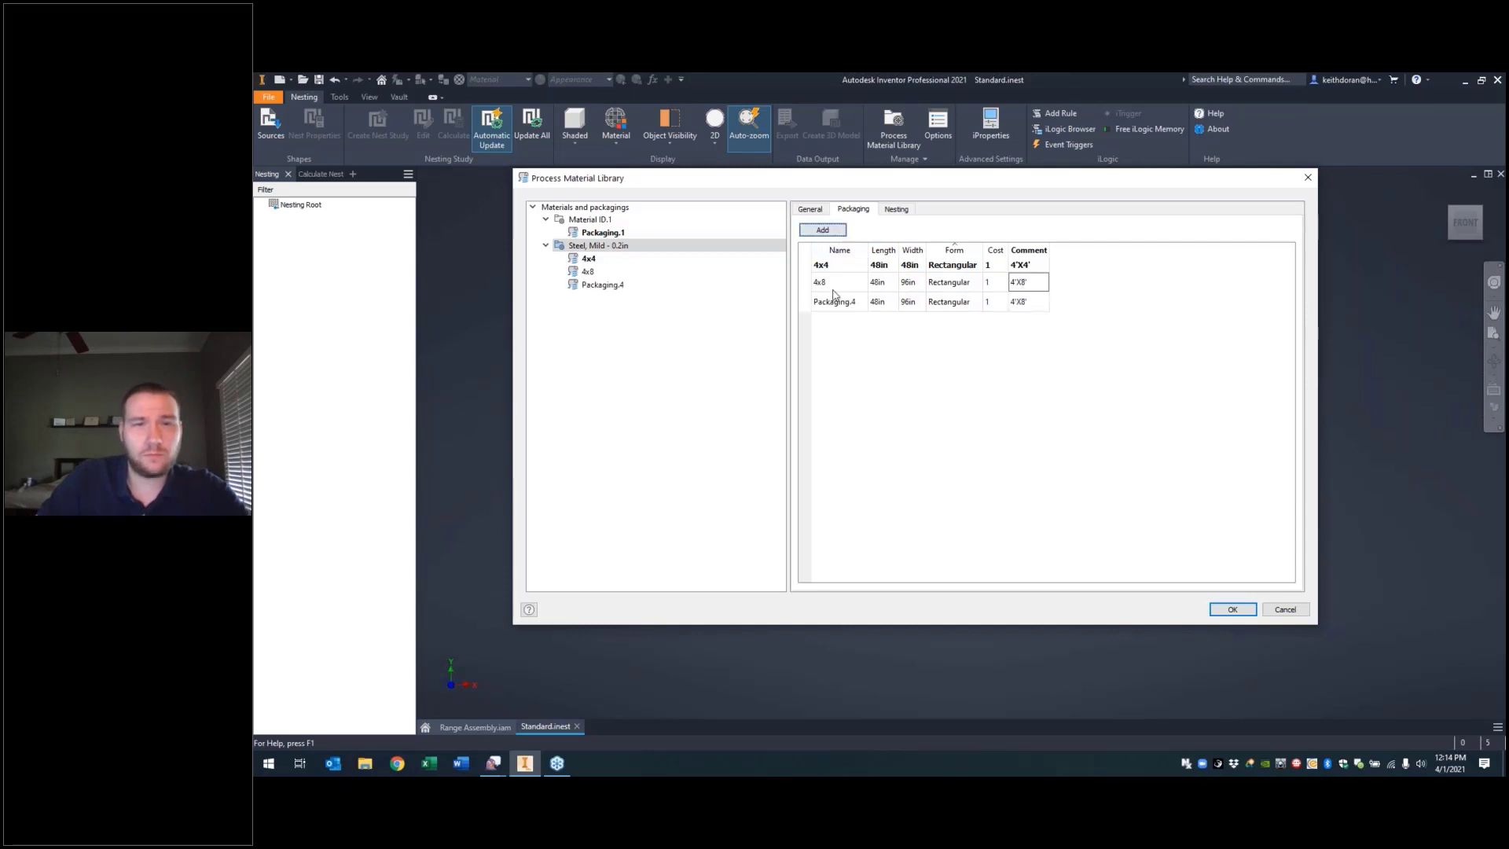
pyautogui.click(835, 302)
pyautogui.write('8')
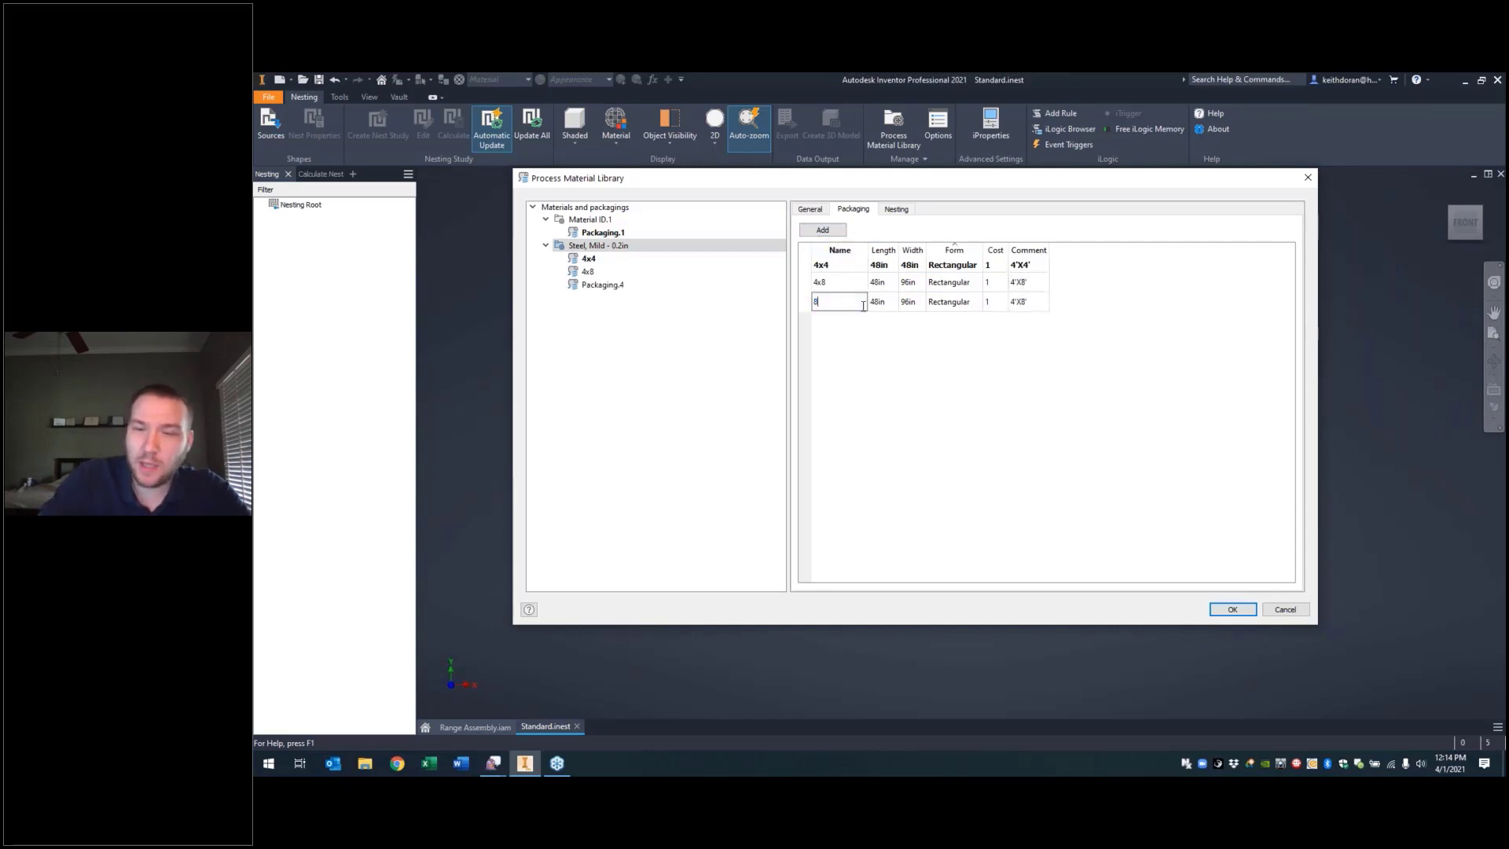
pyautogui.write('x')
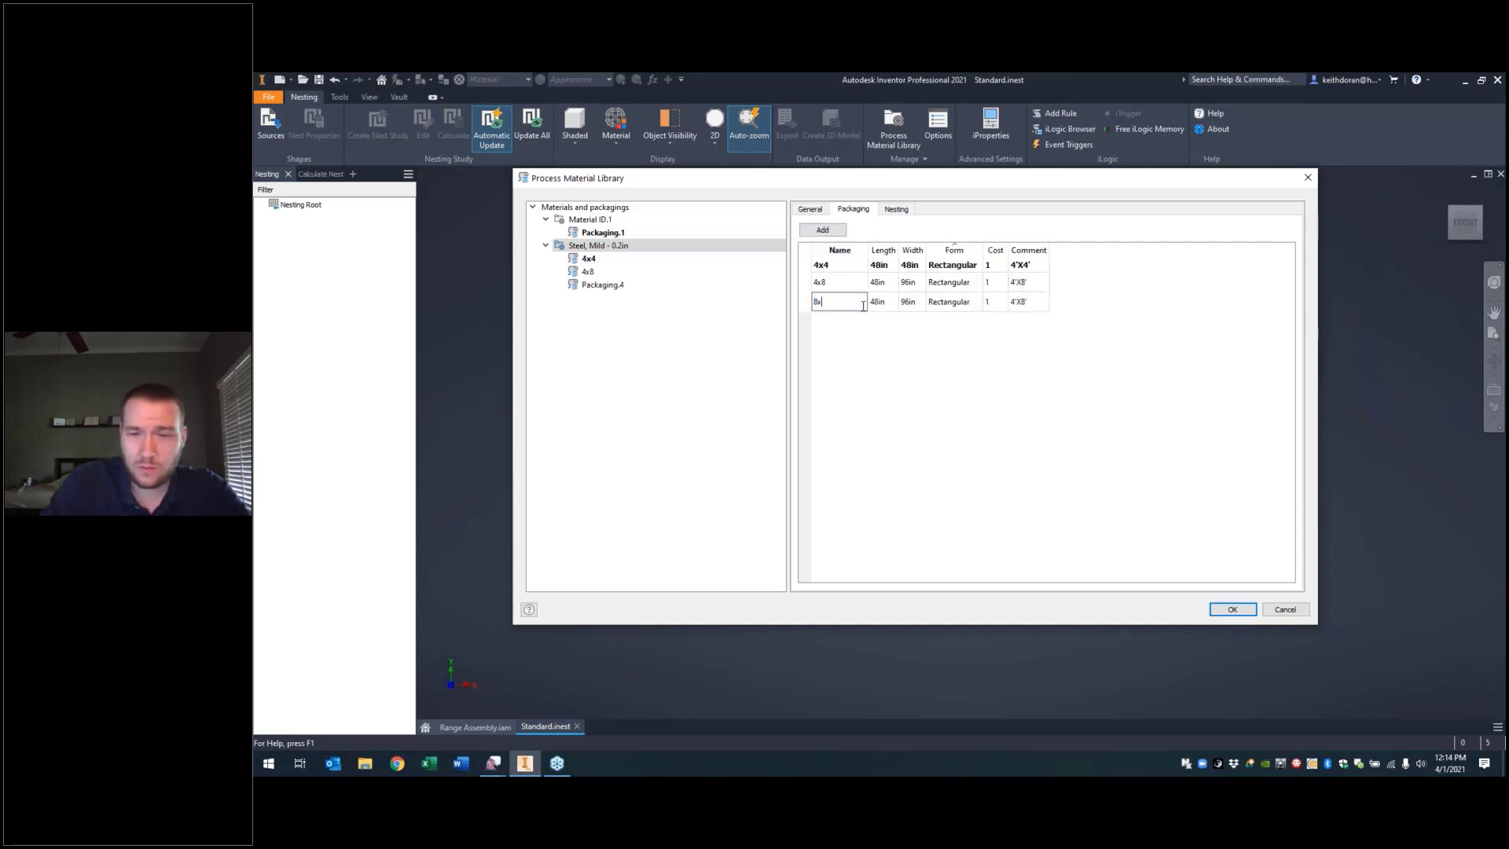
pyautogui.write('8')
pyautogui.press('Return')
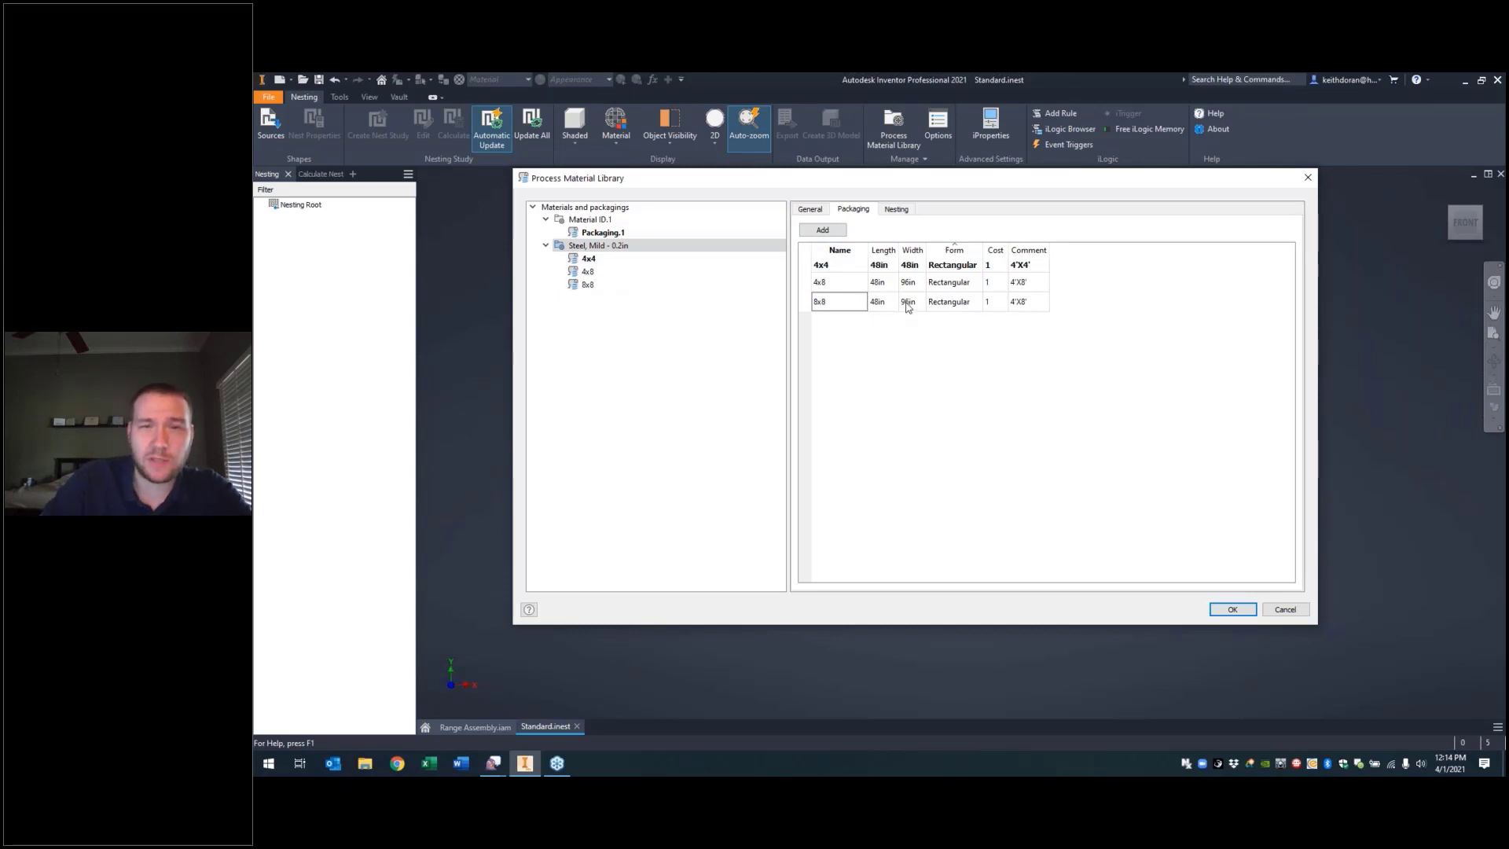
# Step: Set the 8x8 packaging's length to 96 in and change its comment to 8'X8'
pyautogui.click(886, 304)
pyautogui.write('96')
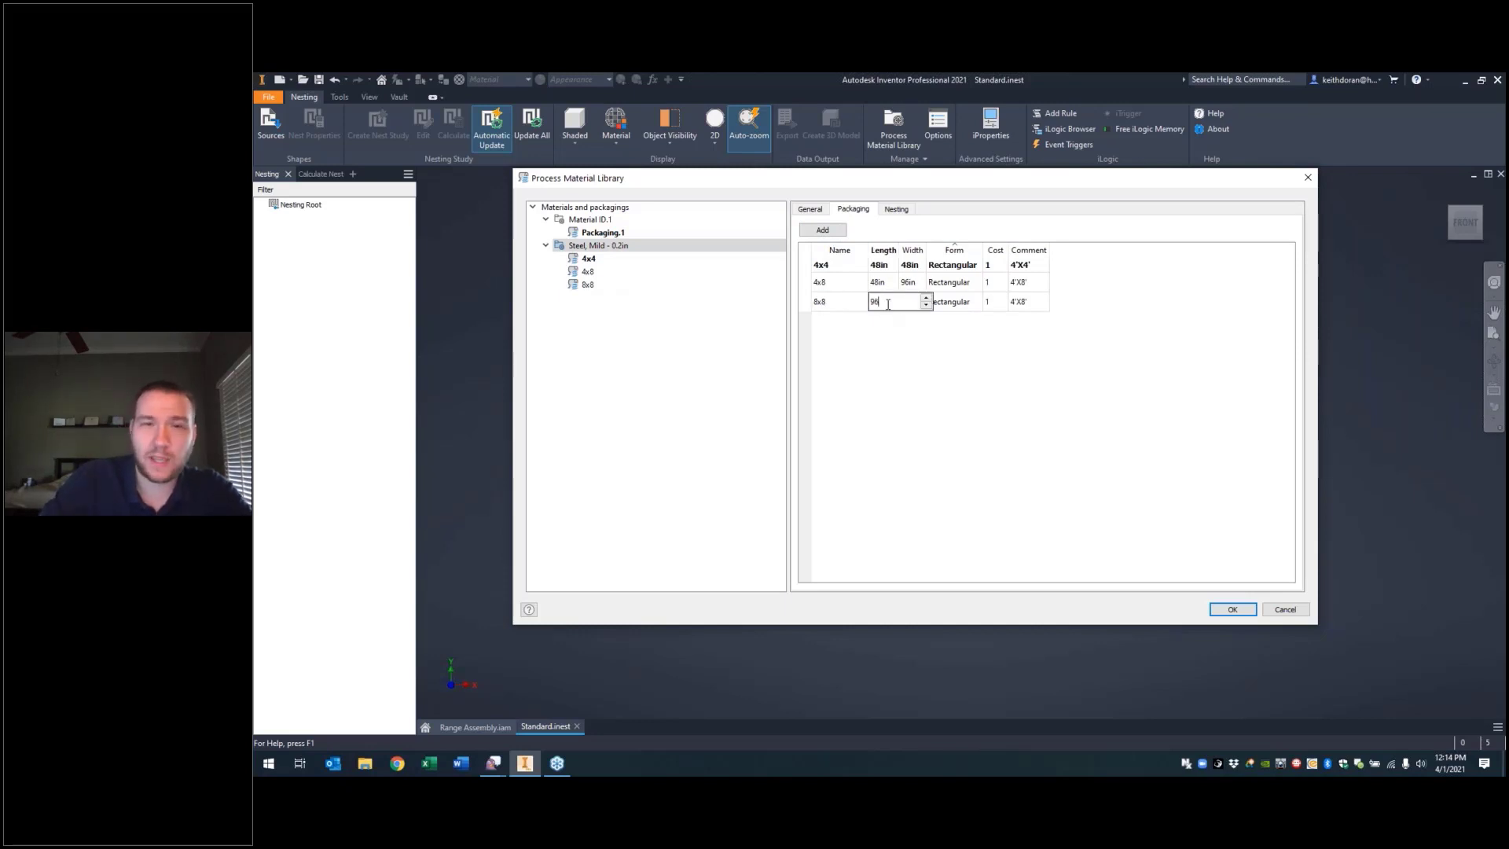
pyautogui.click(1032, 303)
pyautogui.click(1021, 301)
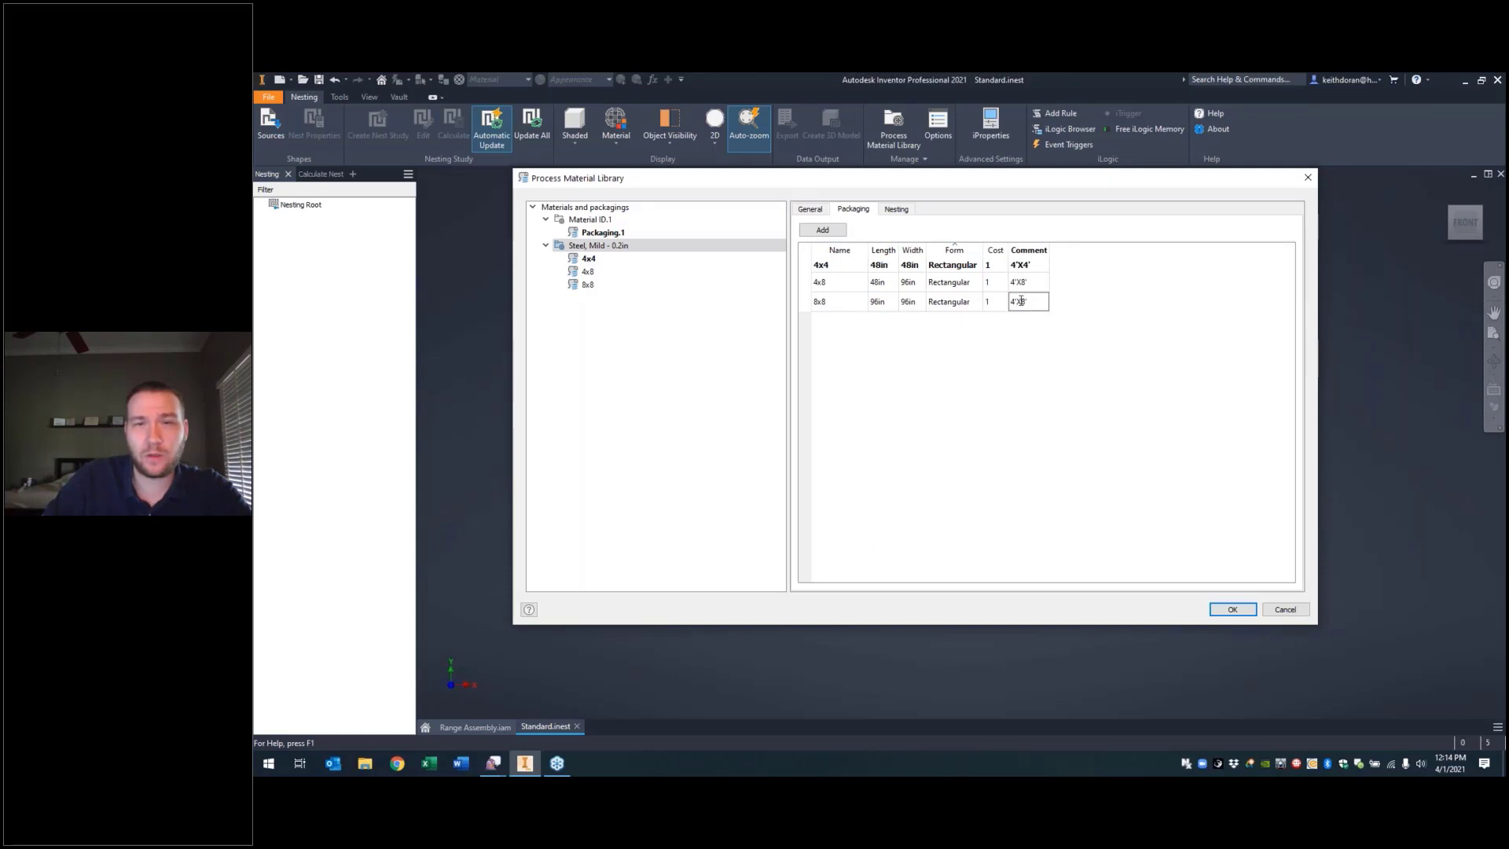
pyautogui.press('BackSpace')
pyautogui.write('8')
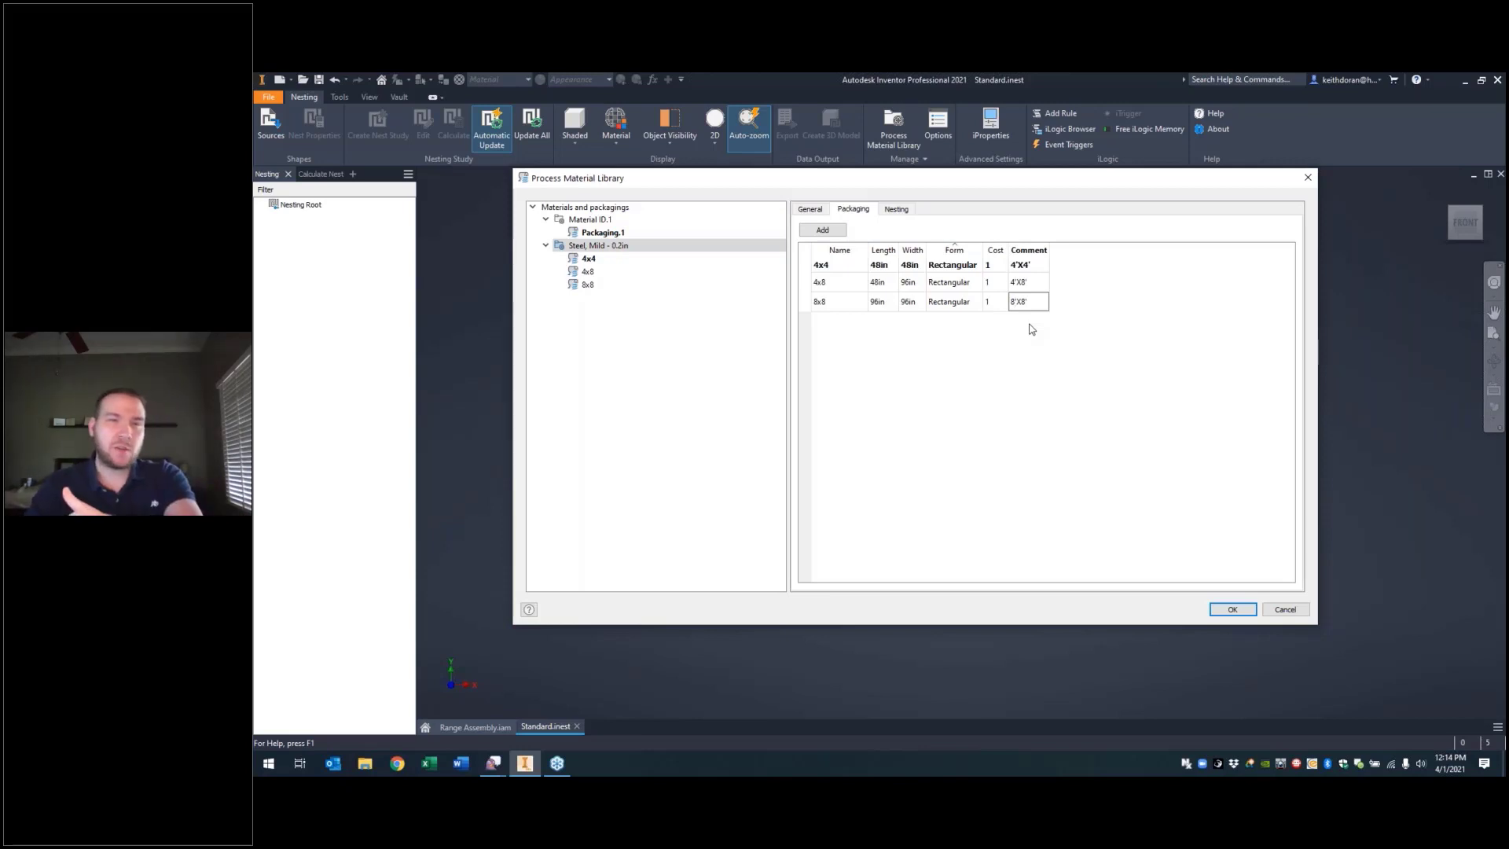
pyautogui.write("'")
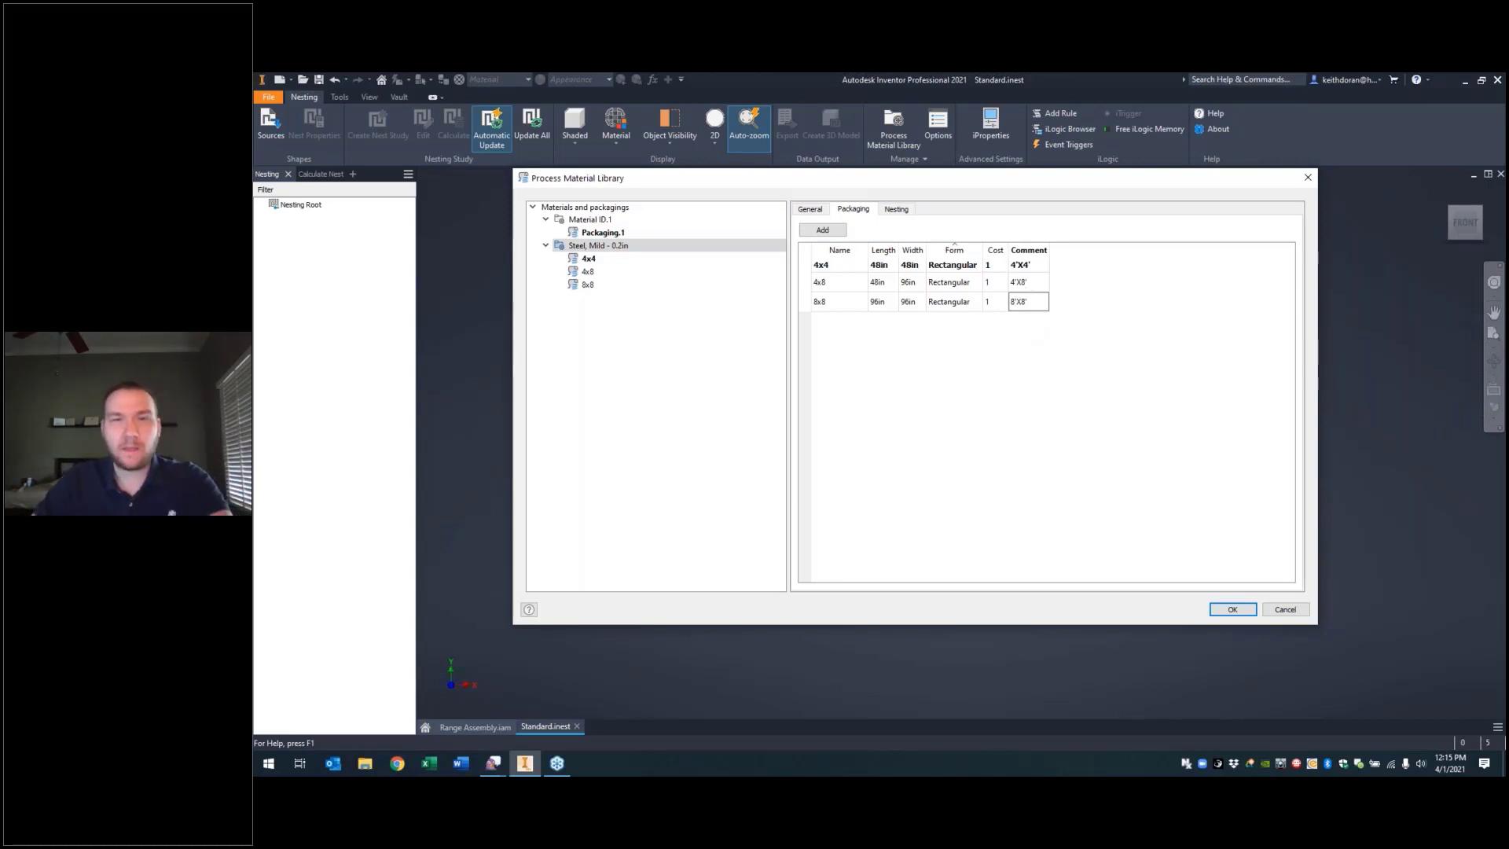
# Step: Review the mild steel material's nesting and general settings, and the 4x4 packaging's dimensions and trim values
pyautogui.click(891, 212)
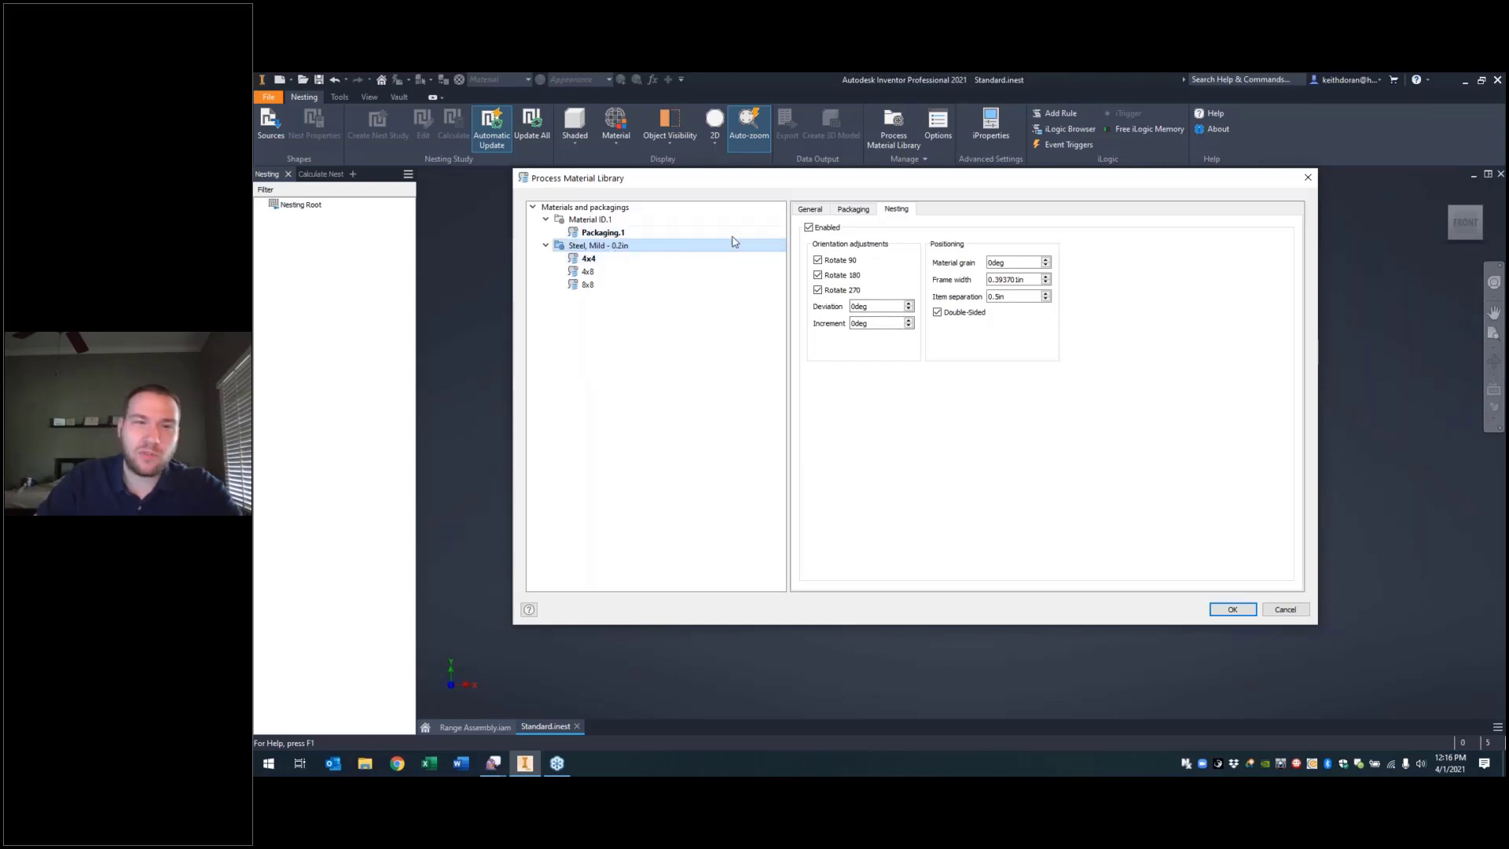
pyautogui.click(809, 209)
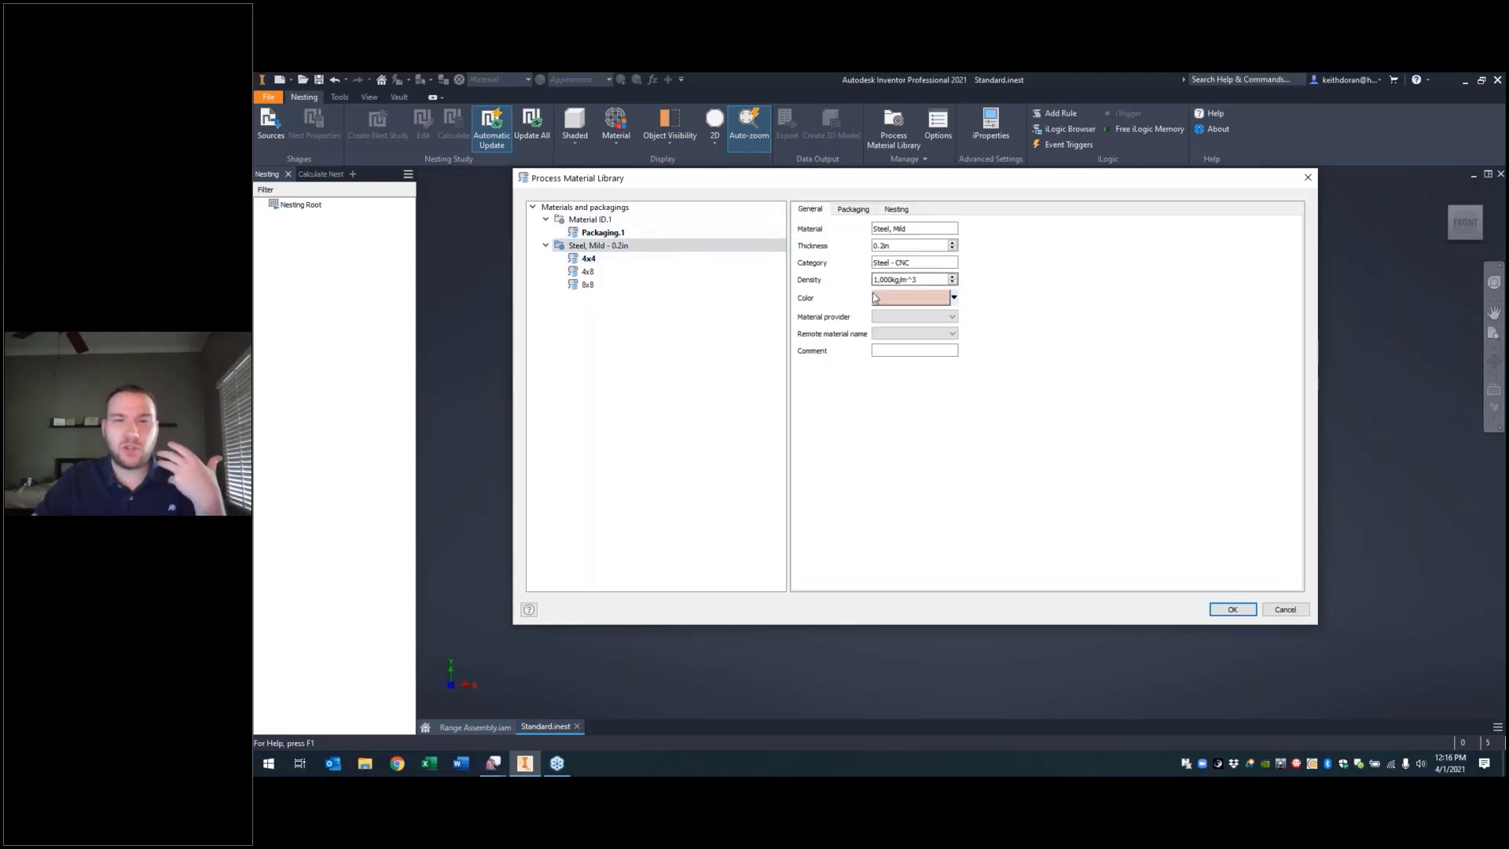
pyautogui.click(619, 259)
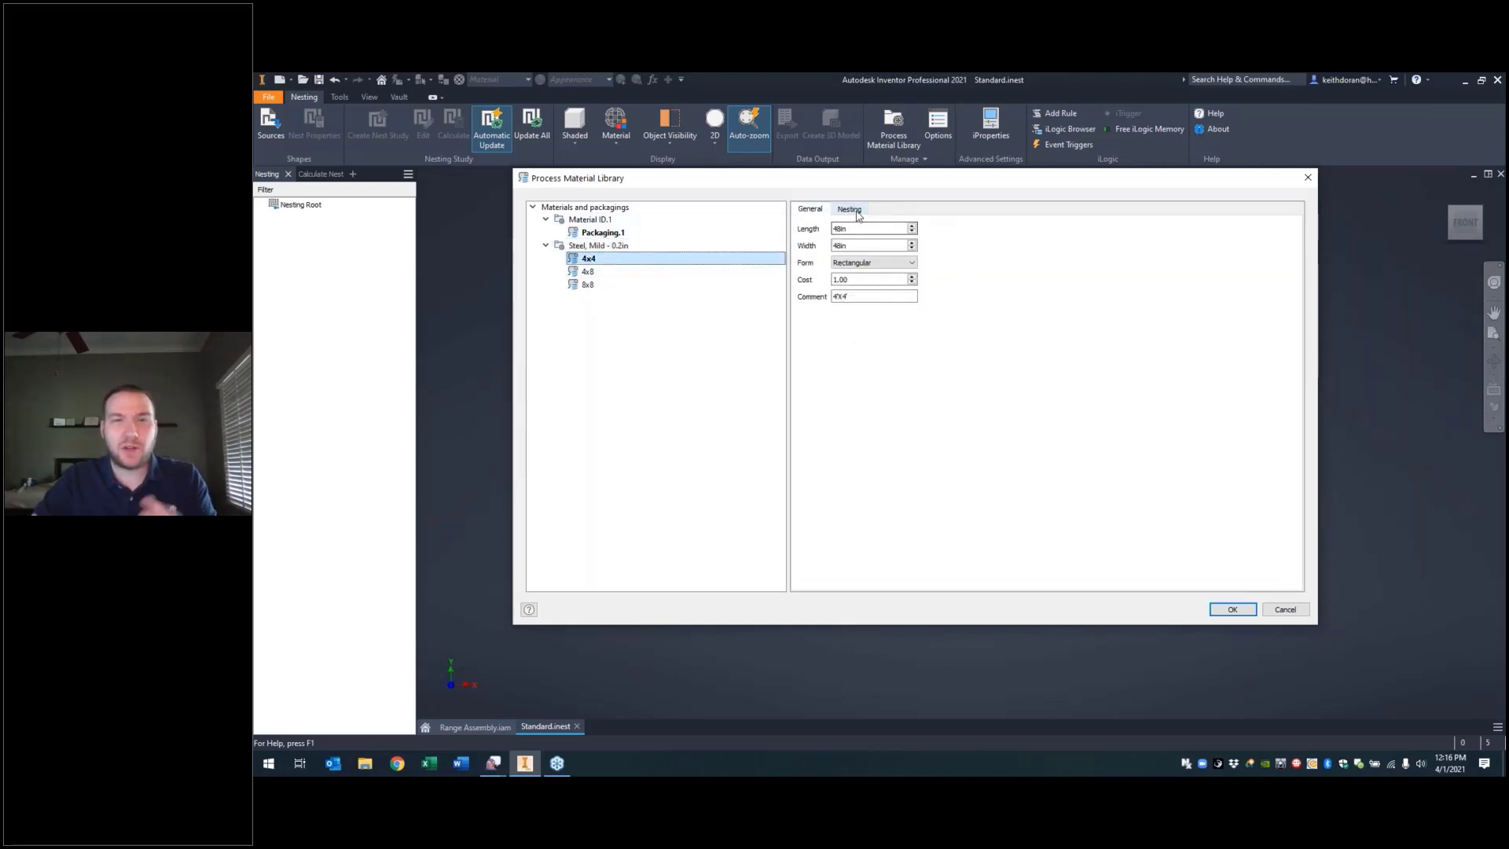
pyautogui.click(852, 210)
pyautogui.click(602, 259)
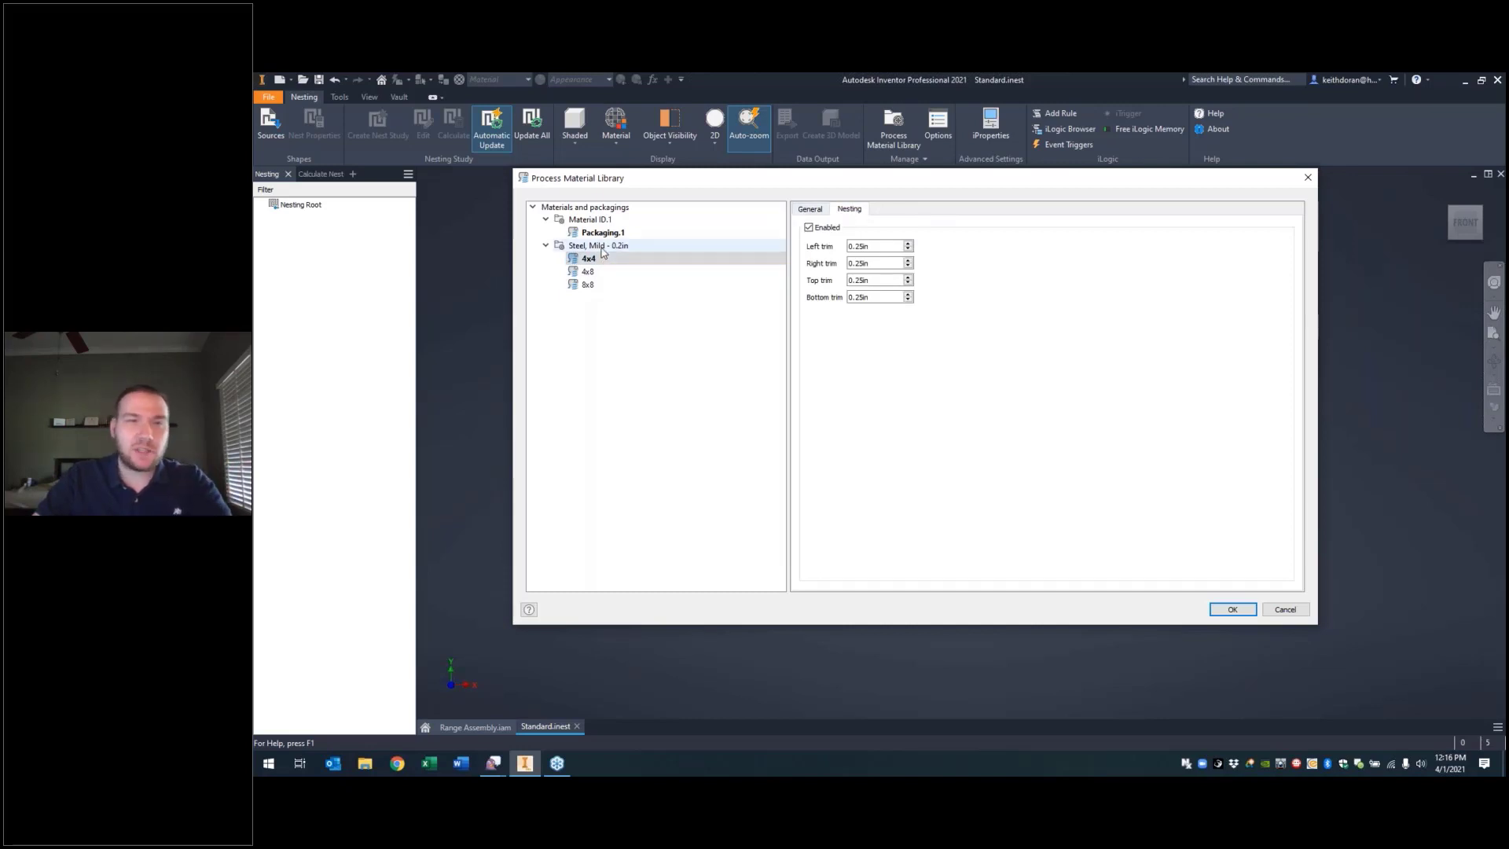
pyautogui.click(601, 246)
pyautogui.click(596, 261)
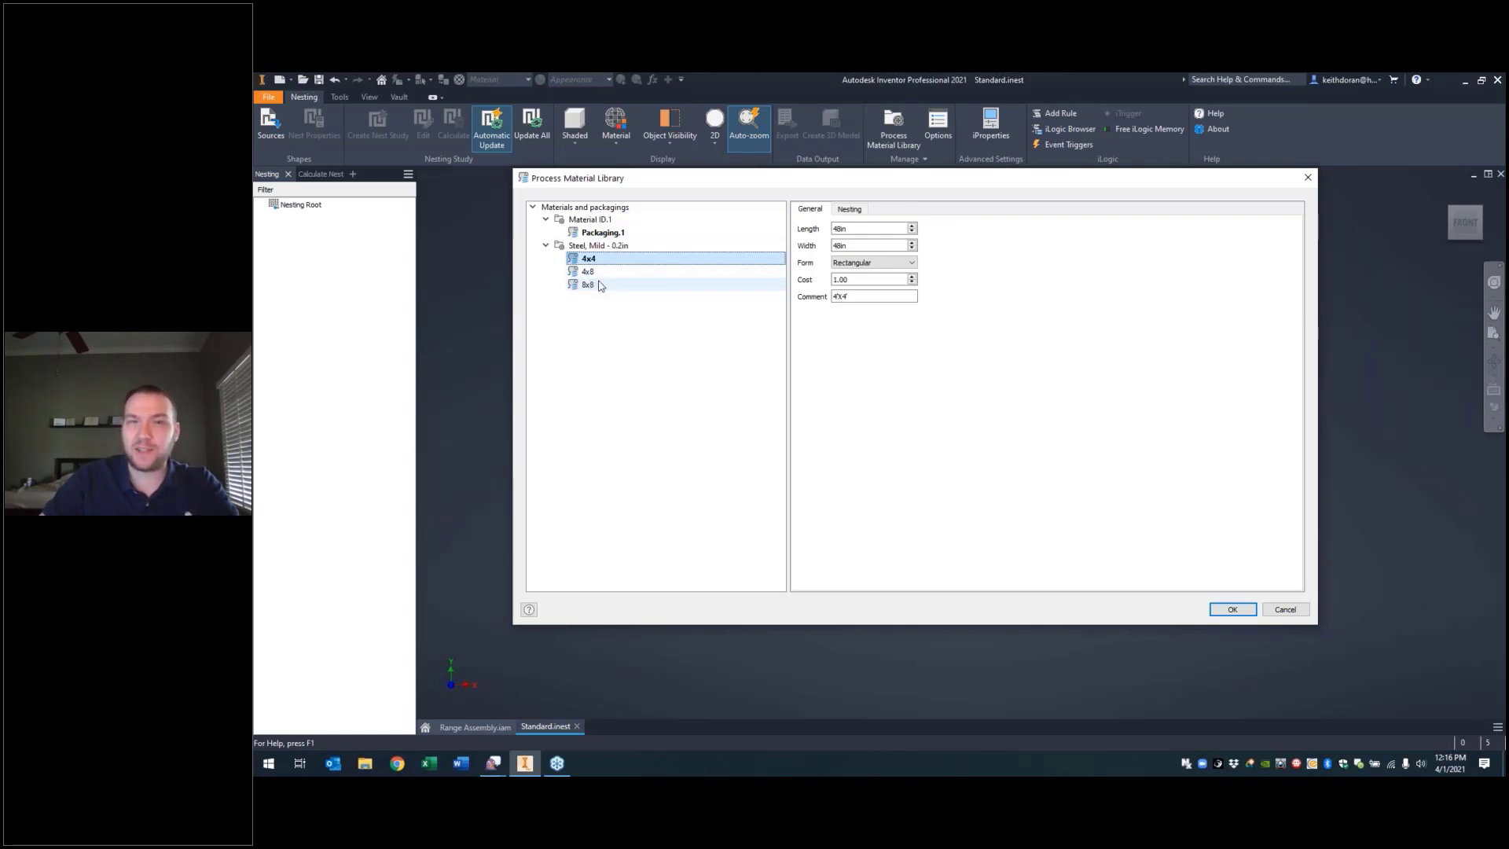
pyautogui.click(848, 209)
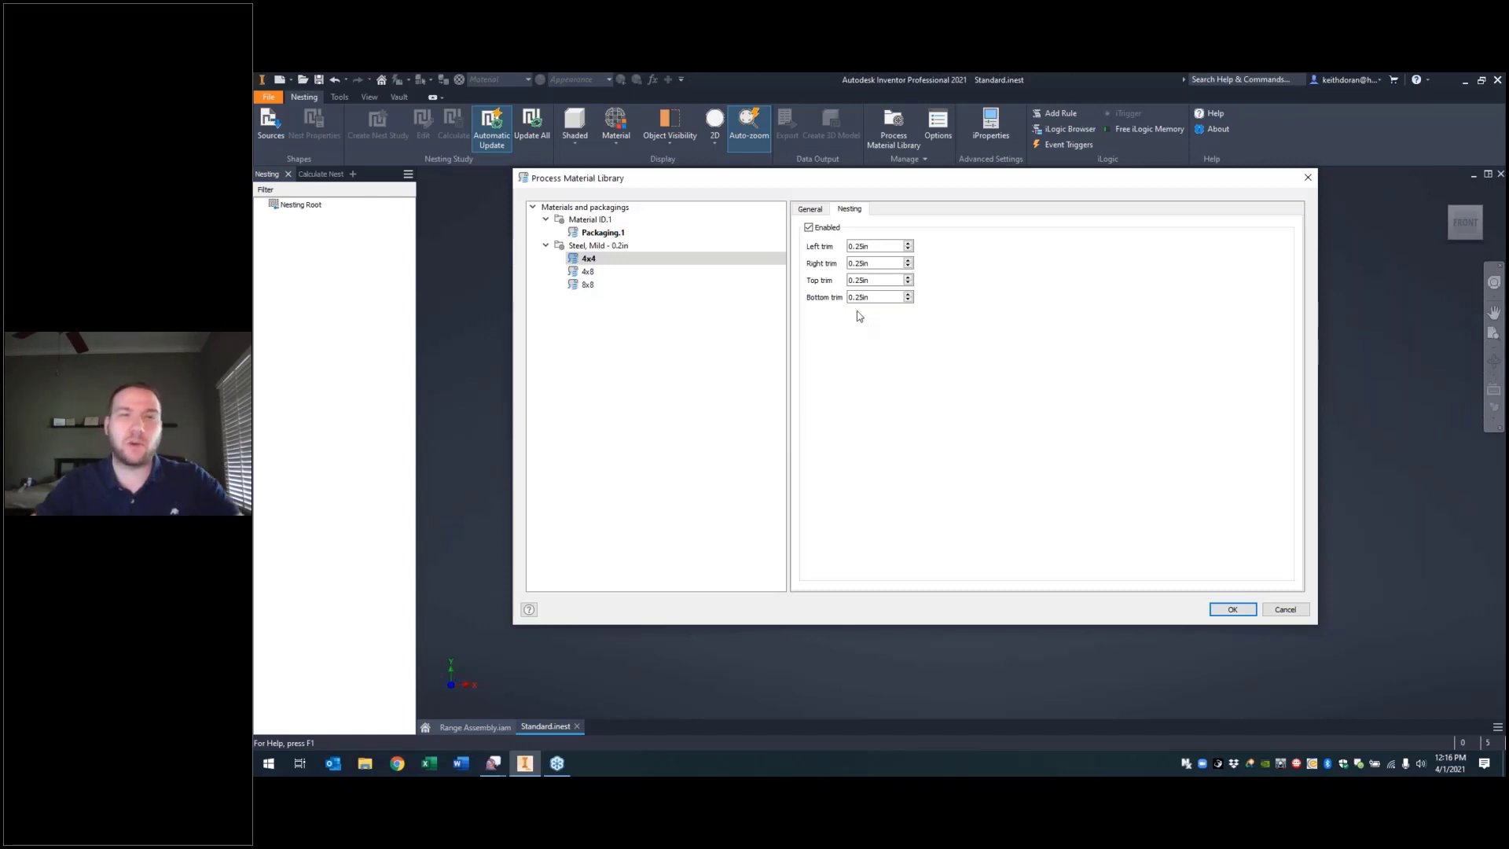
pyautogui.click(810, 209)
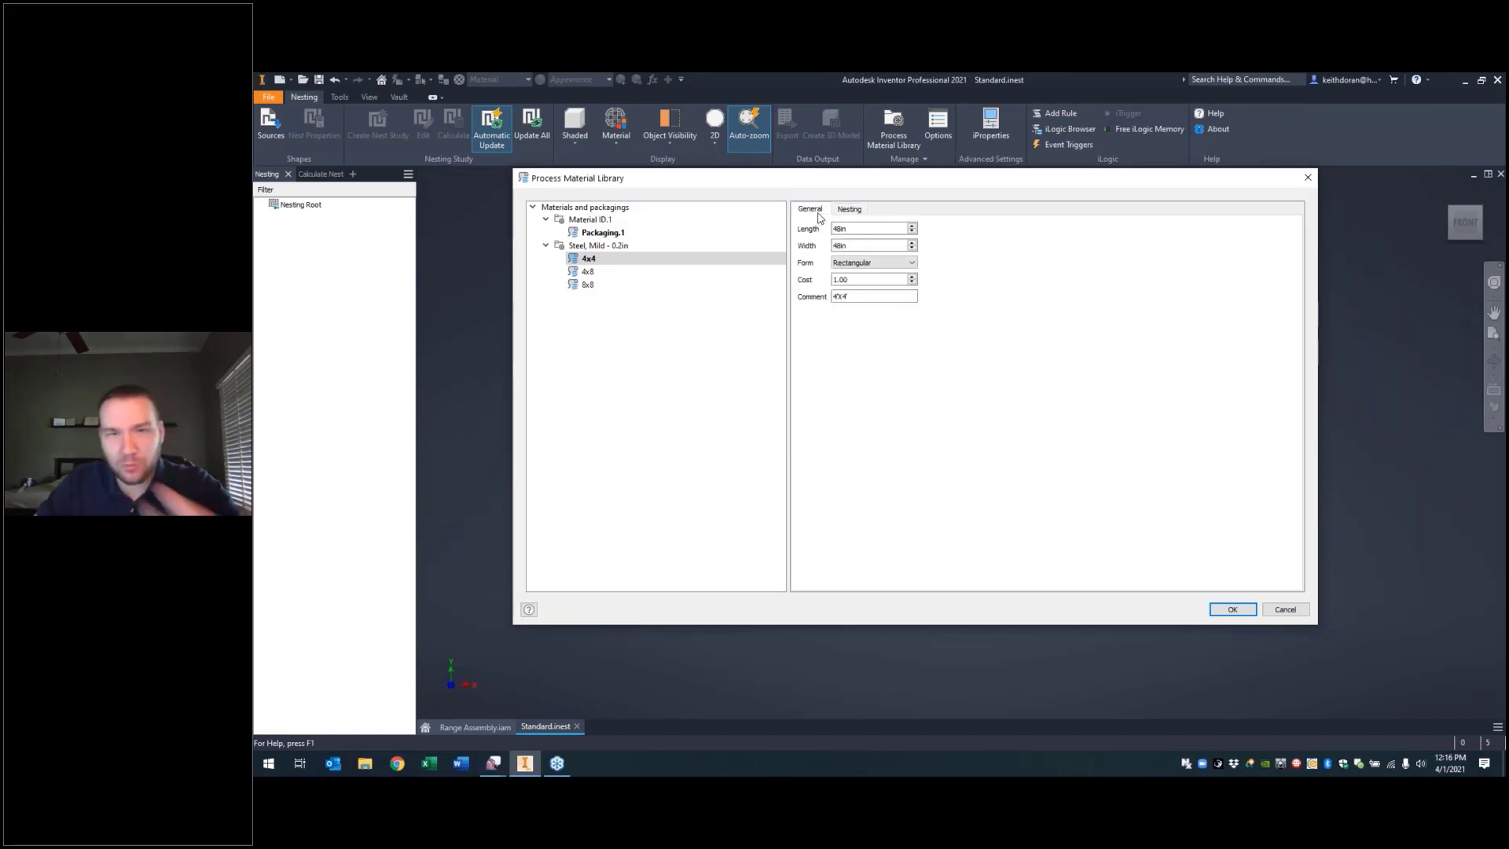
# Step: Compare the general settings of the 4x8 and 8x8 packagings, check the 8x8 trim values, and return to the mild steel material
pyautogui.click(602, 272)
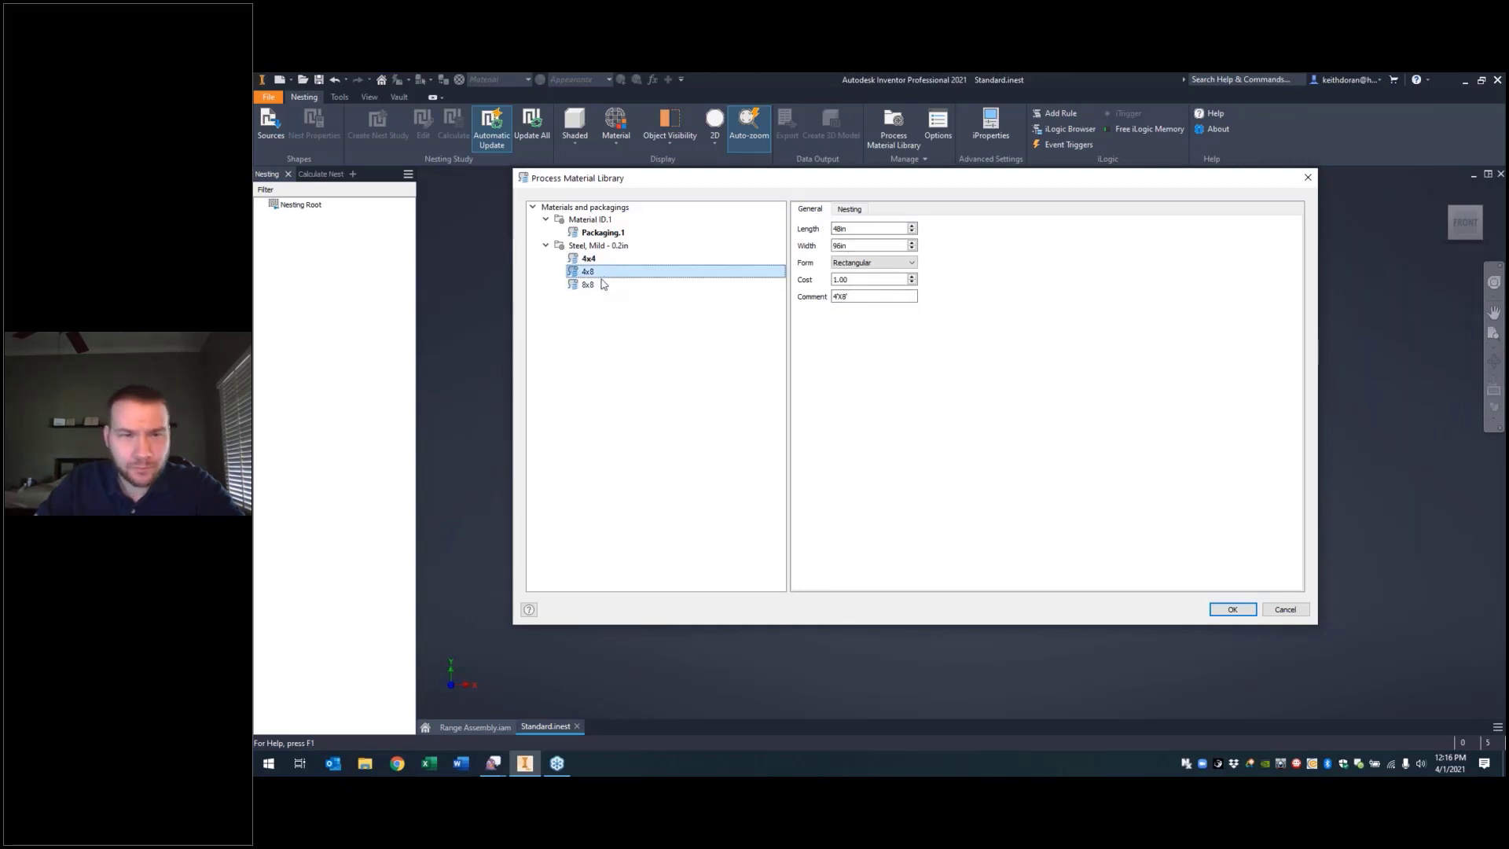
pyautogui.click(602, 285)
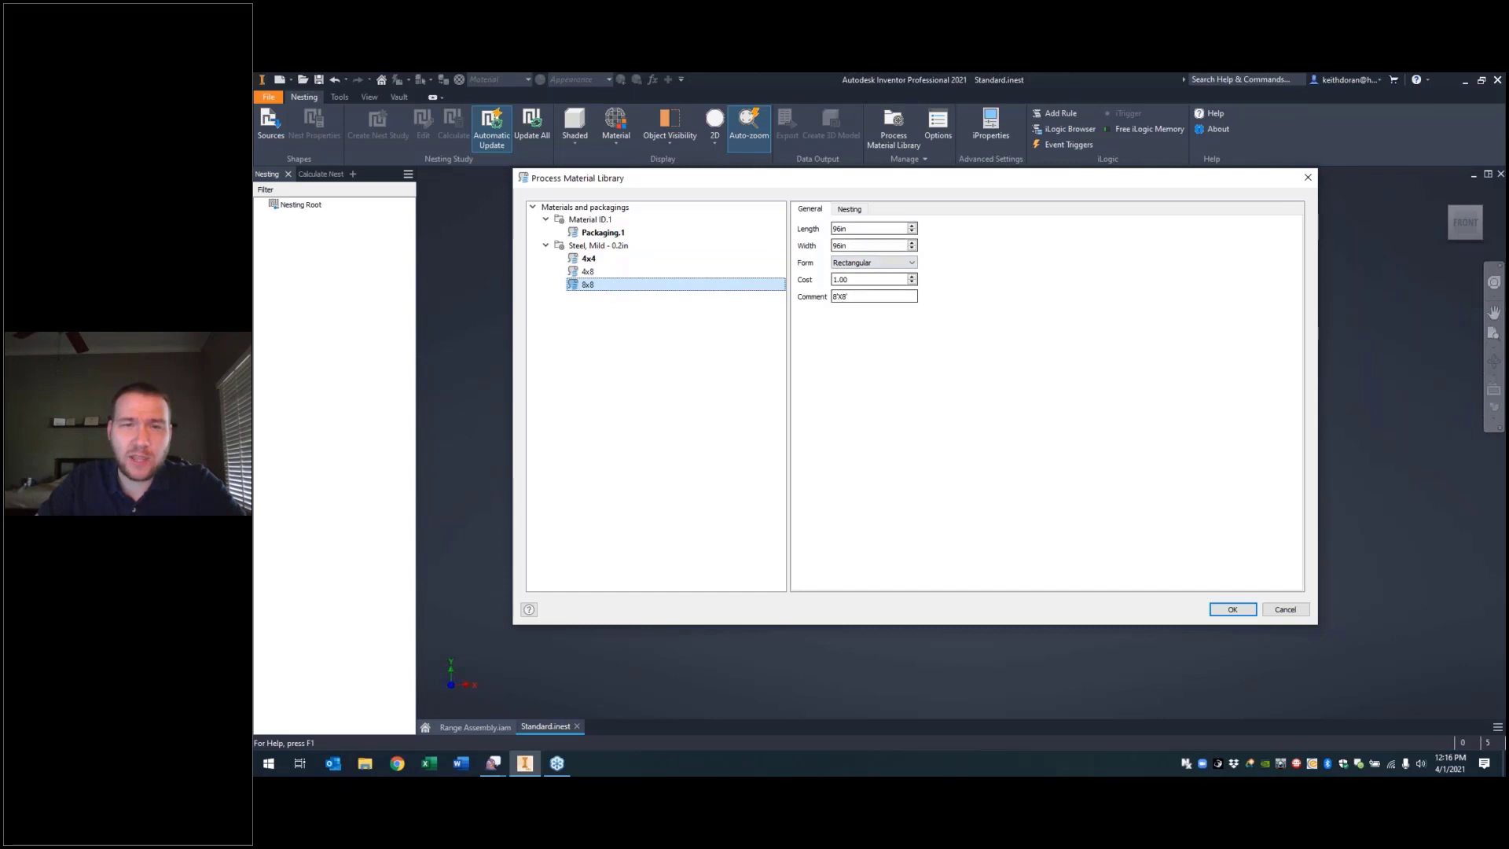
pyautogui.click(849, 209)
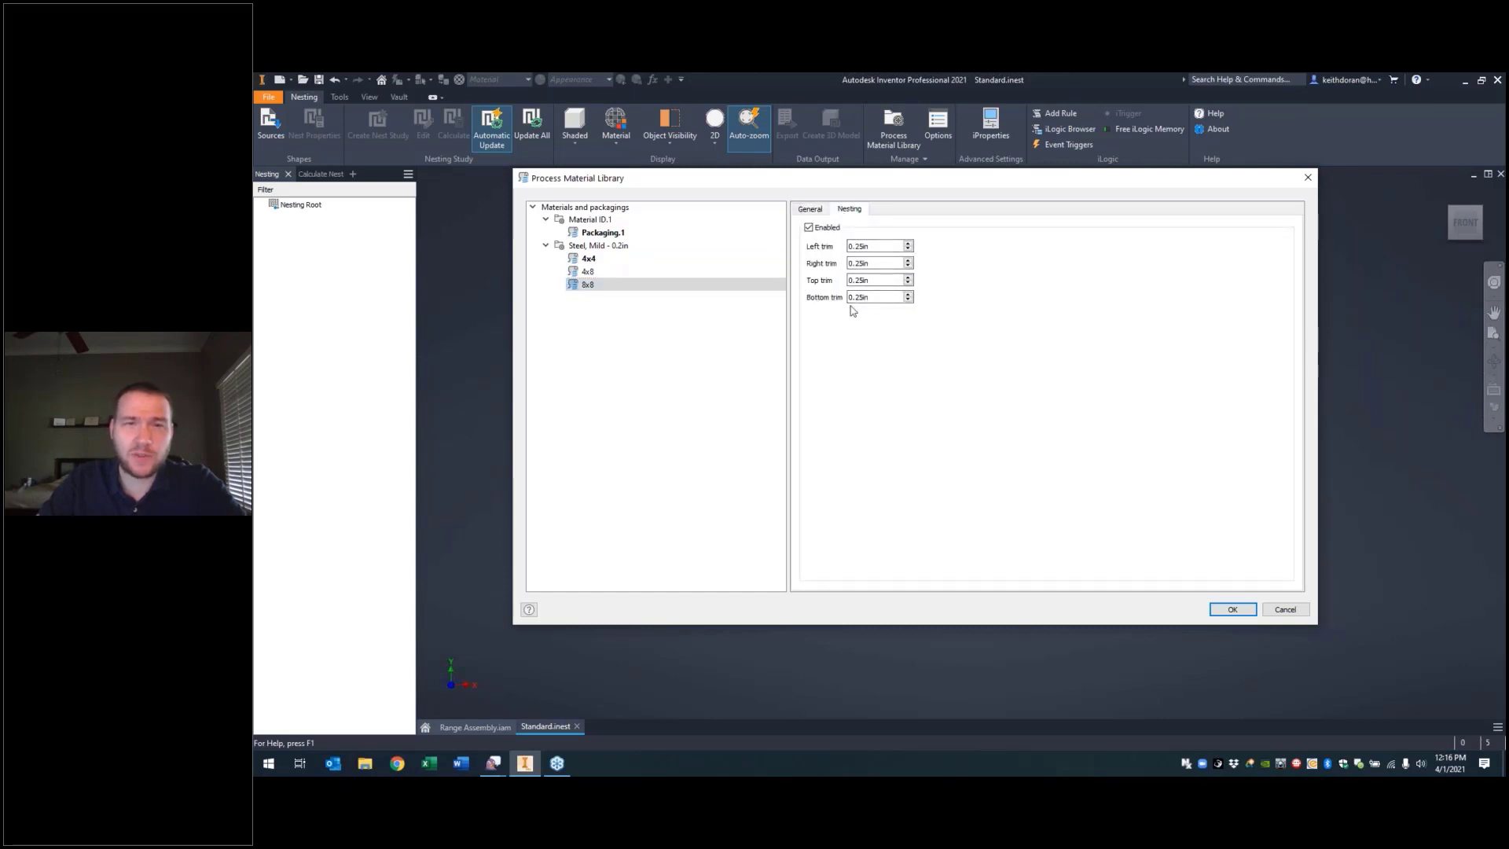
pyautogui.click(591, 272)
pyautogui.click(596, 261)
pyautogui.click(596, 249)
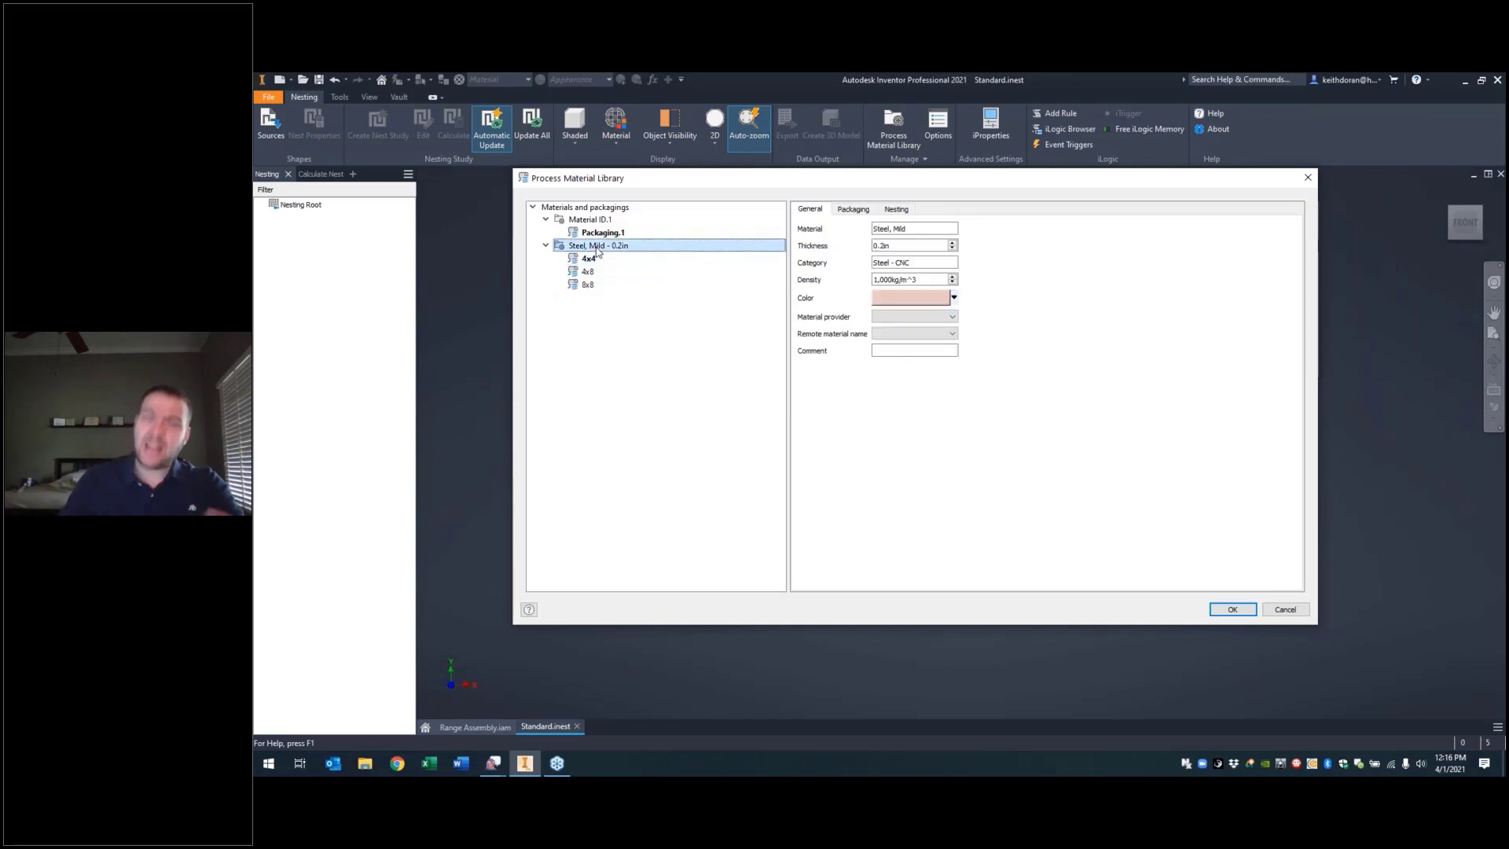
# Step: Accept the Process Material Library changes and close the Standard.inest template
pyautogui.click(1232, 609)
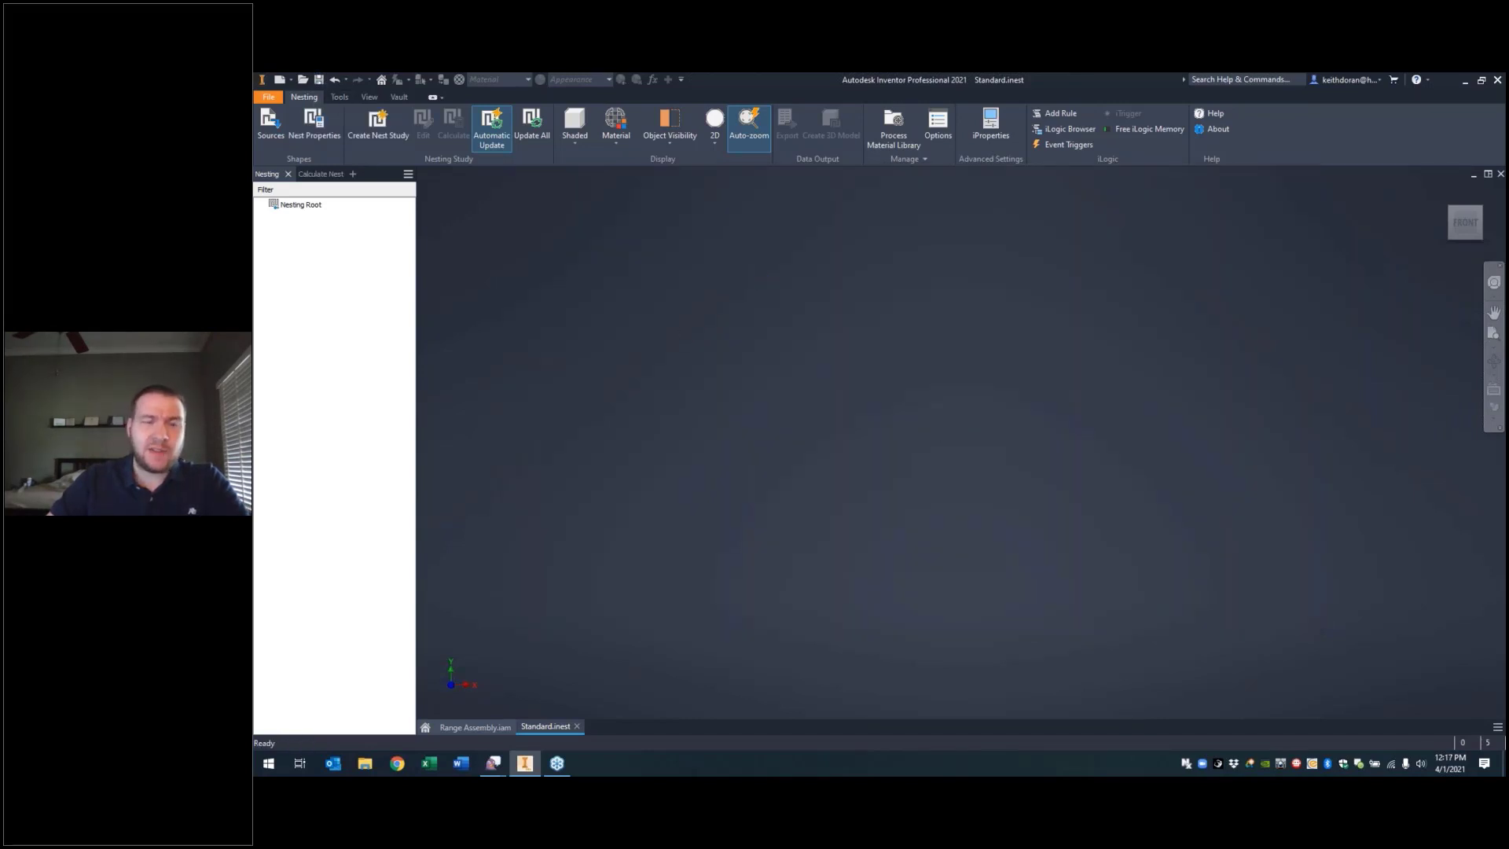
pyautogui.click(578, 726)
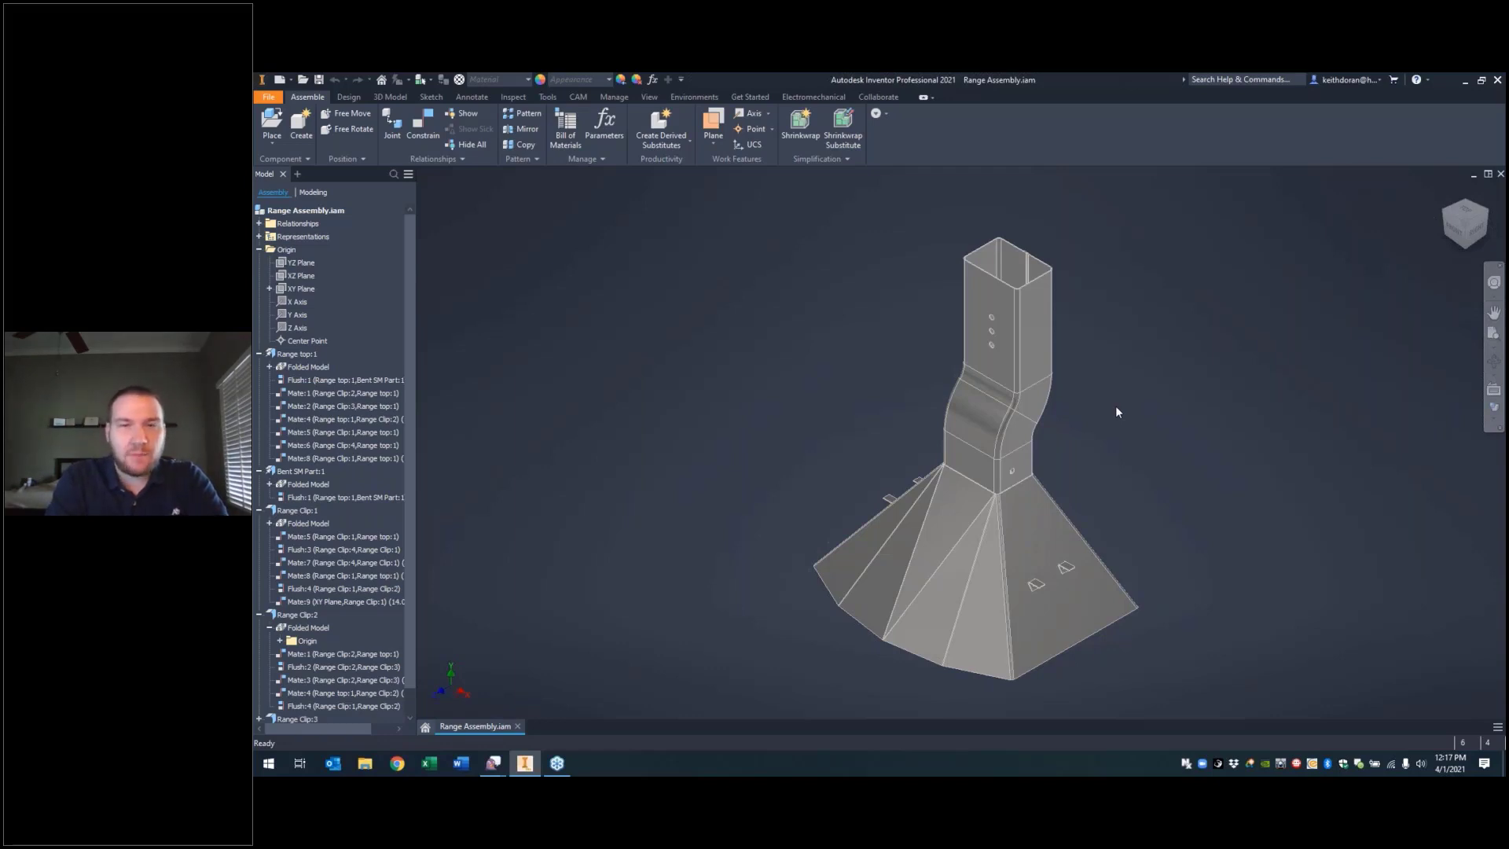
# Step: Create a new nest from Range Assembly.iam using the Default template
pyautogui.rightClick(284, 212)
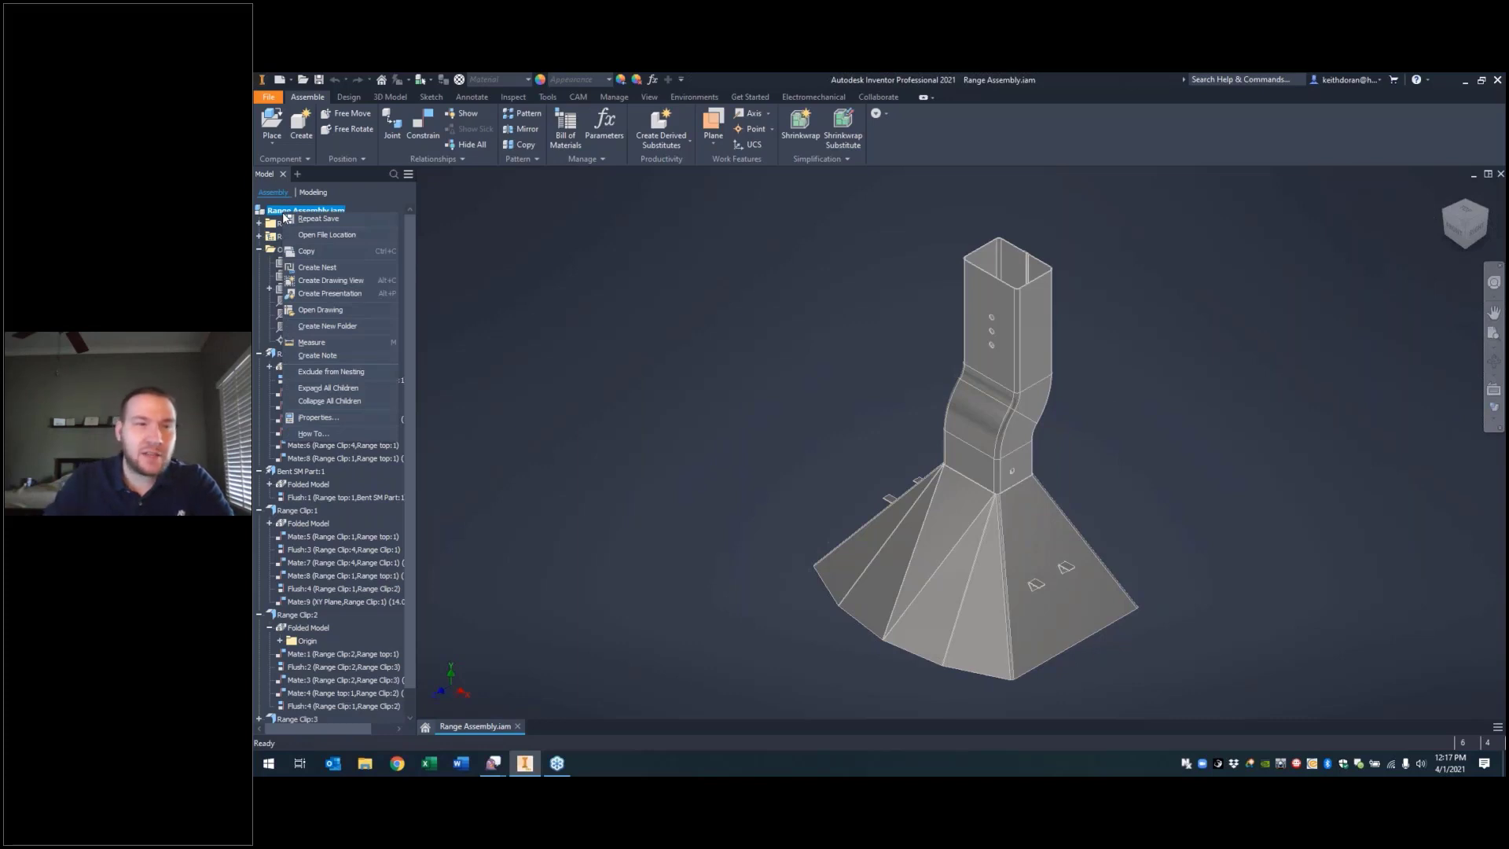
pyautogui.click(319, 268)
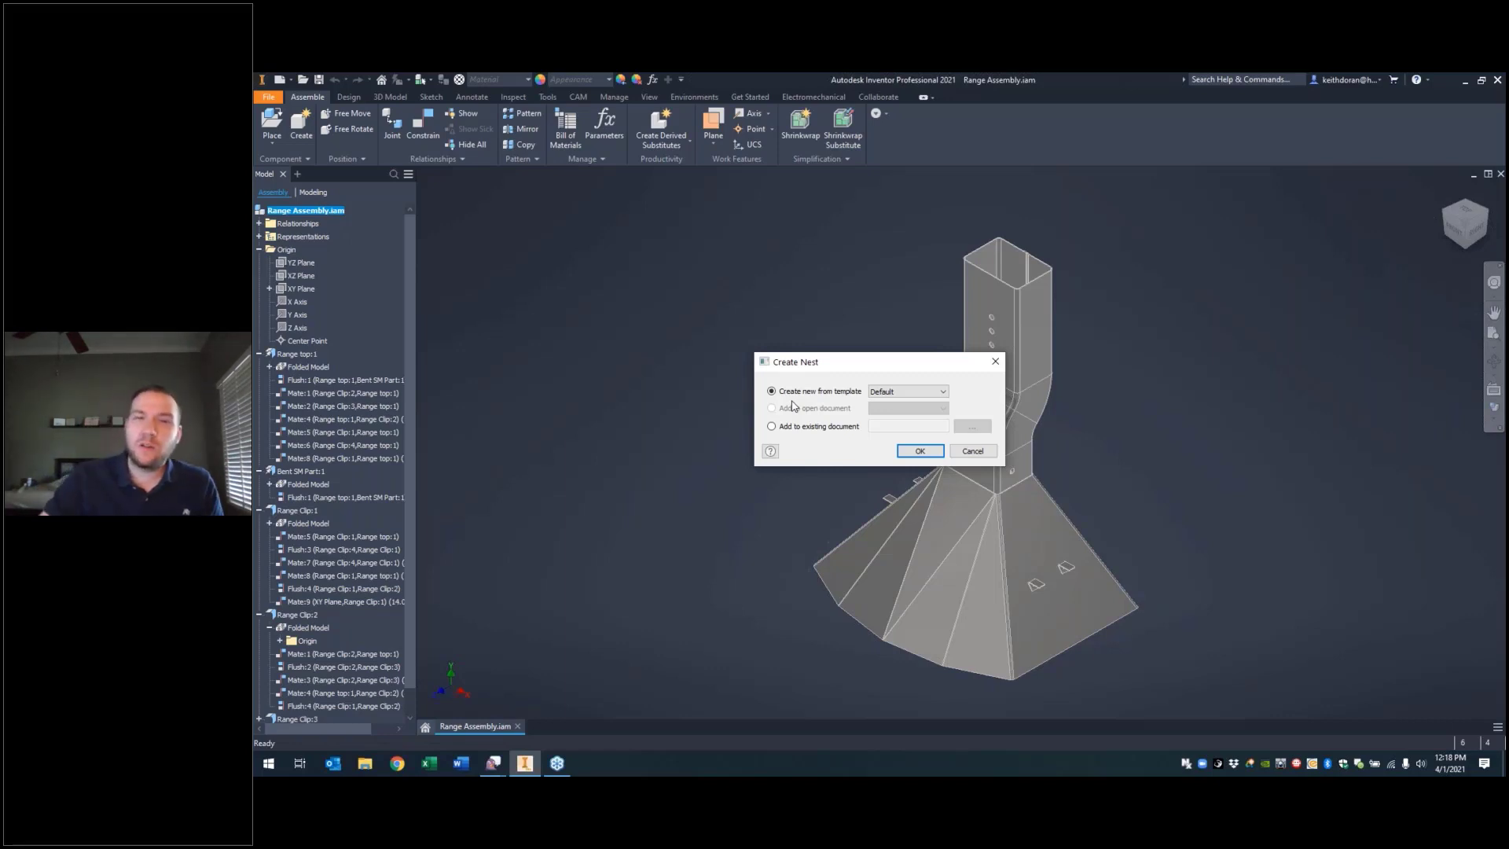
pyautogui.click(922, 392)
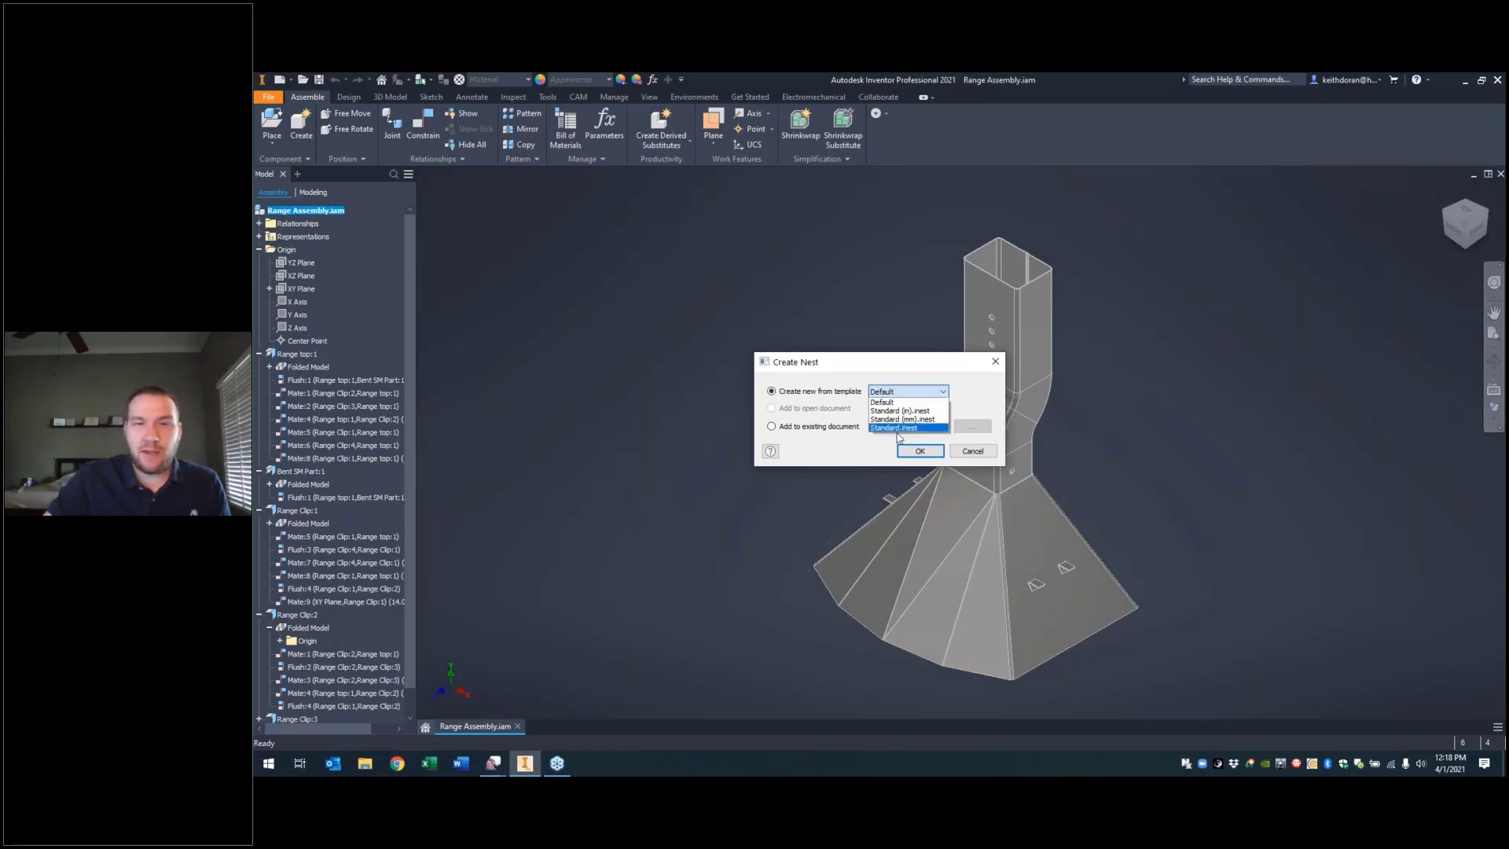
pyautogui.click(898, 400)
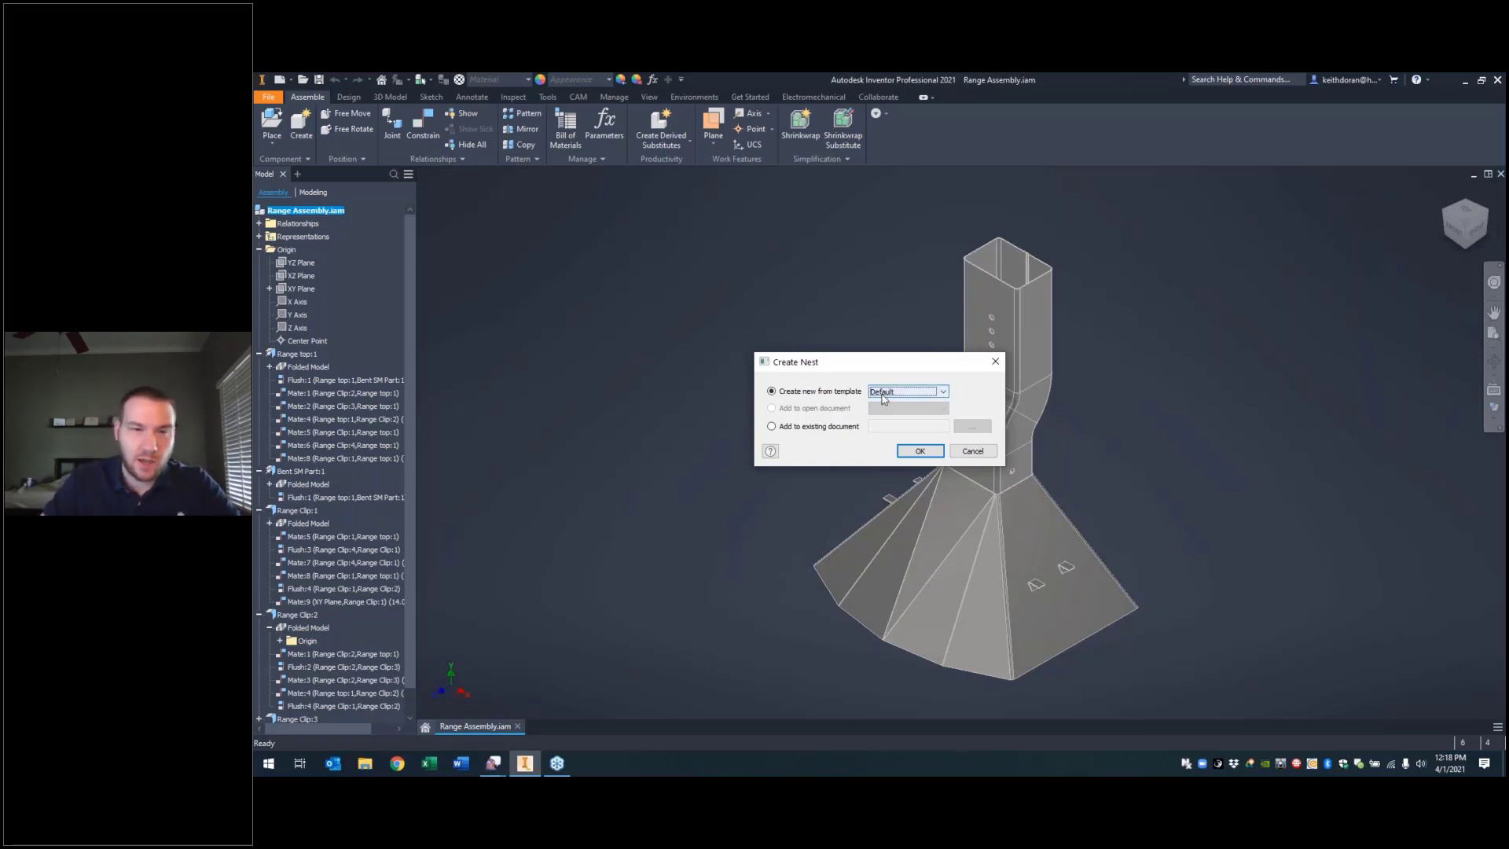
pyautogui.click(917, 451)
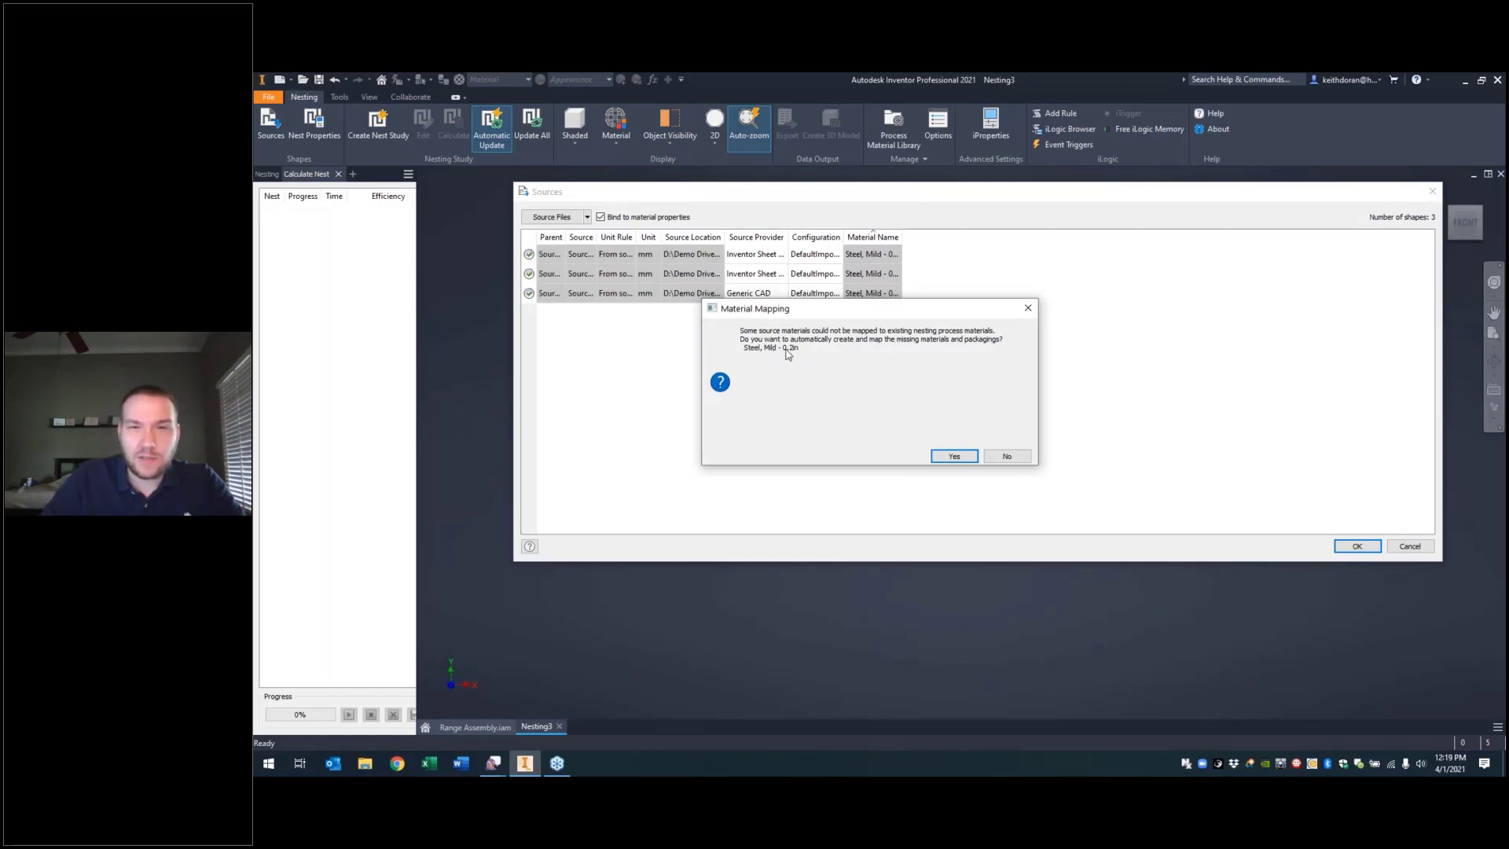
# Step: Decline automatic creation of the missing materials and packagings, and cancel the nest's Sources dialog
pyautogui.click(1008, 458)
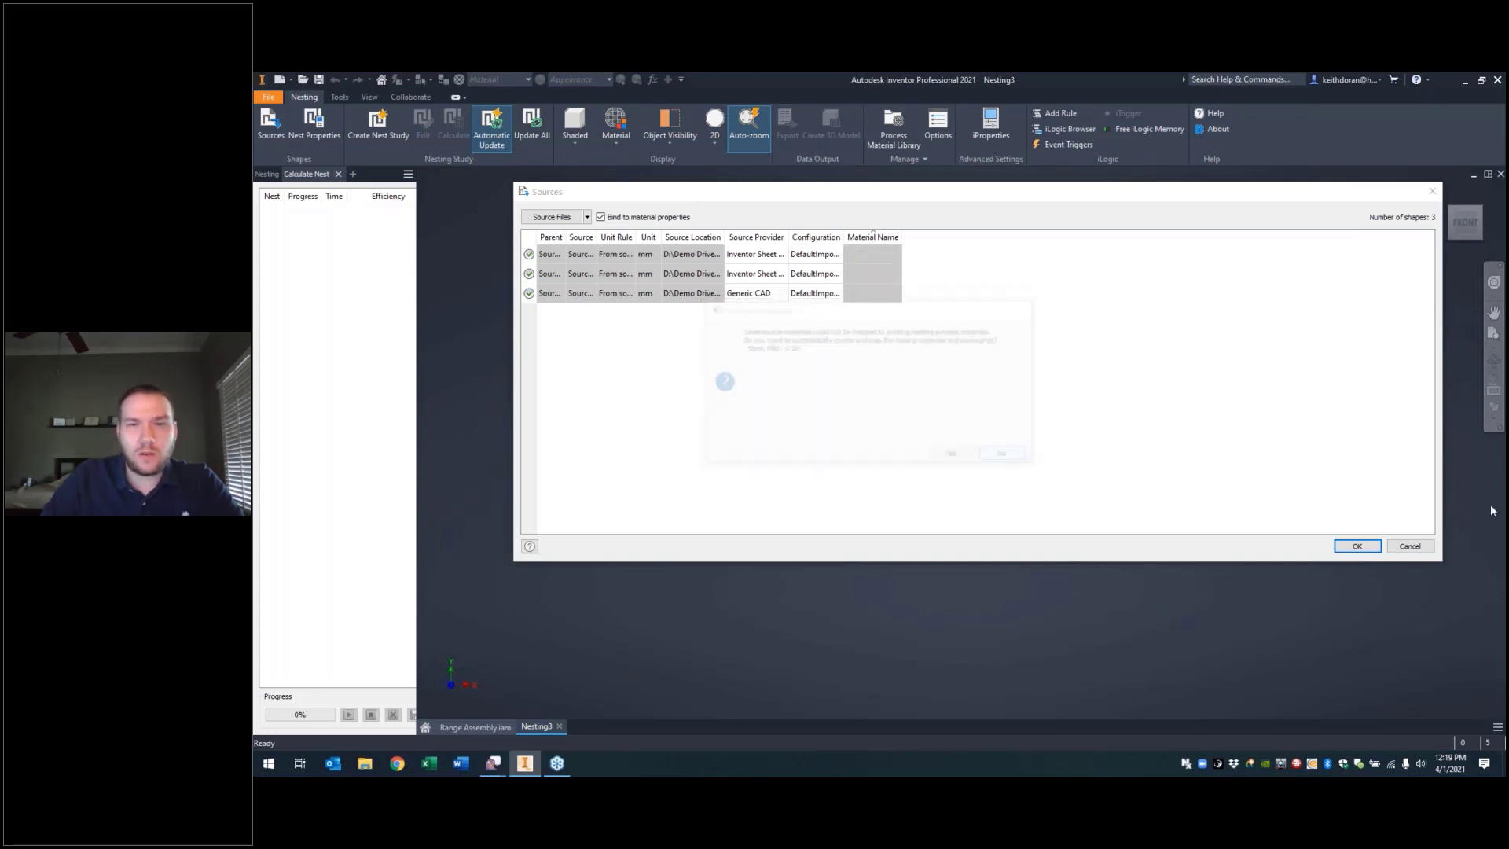
pyautogui.click(1411, 547)
# Step: In the nest's Process Material Library, set the mild steel's thickness to 0.200 in and clear its category
pyautogui.click(917, 135)
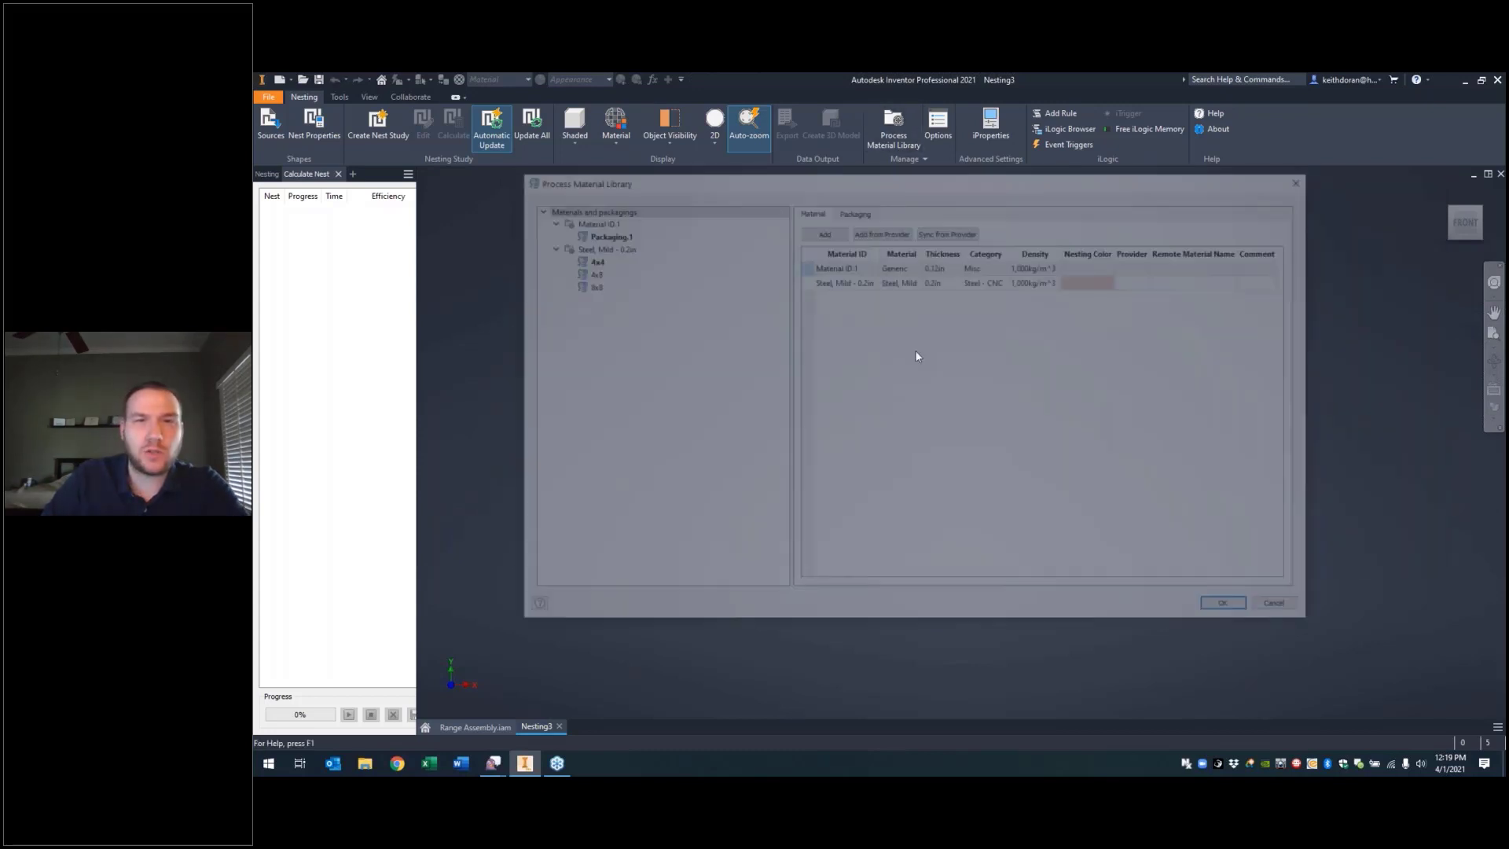
pyautogui.click(610, 246)
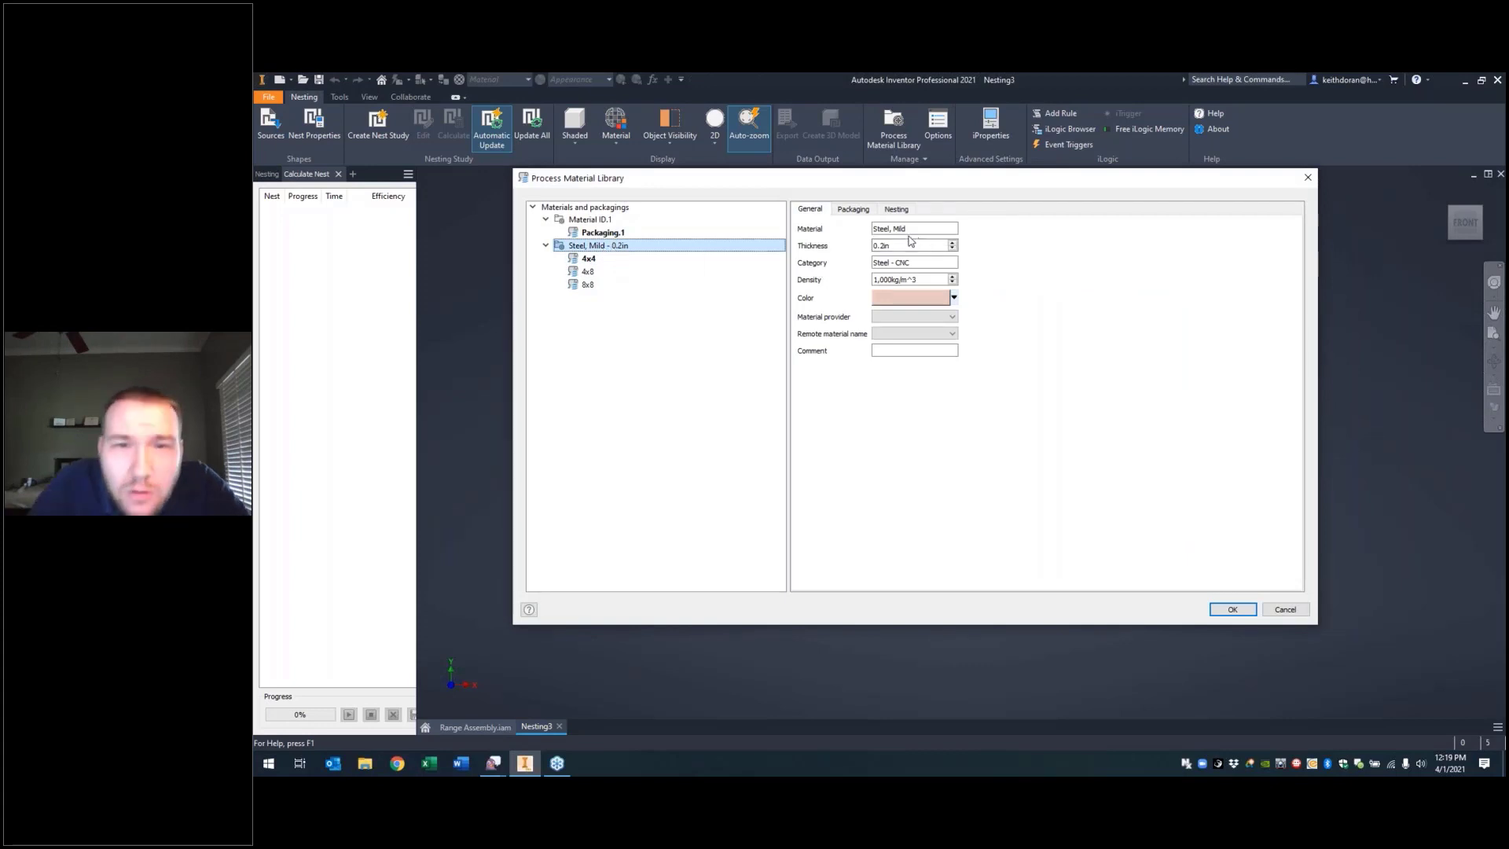
pyautogui.click(882, 245)
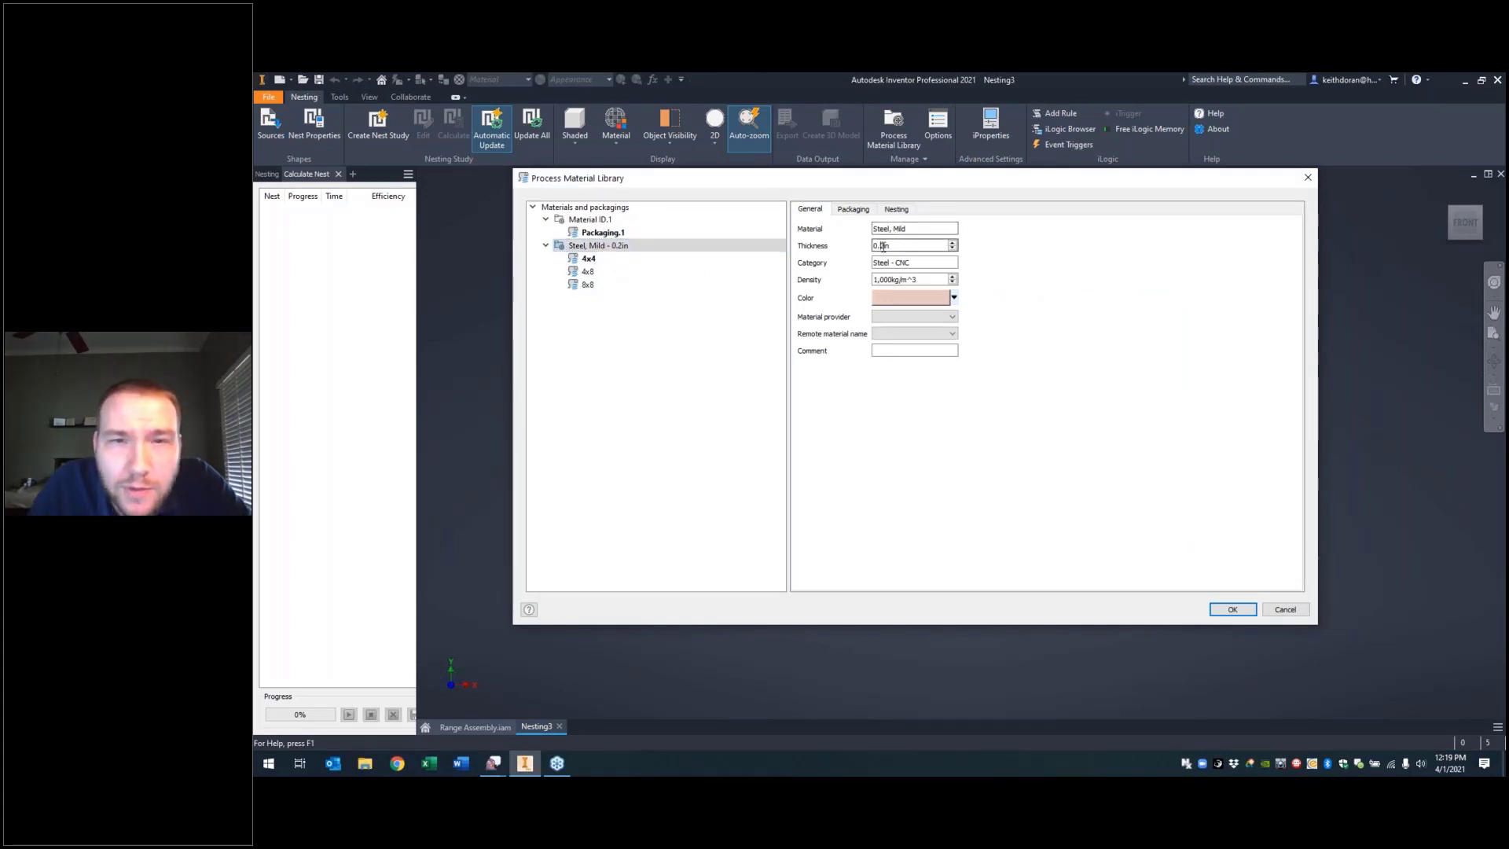
pyautogui.write('00')
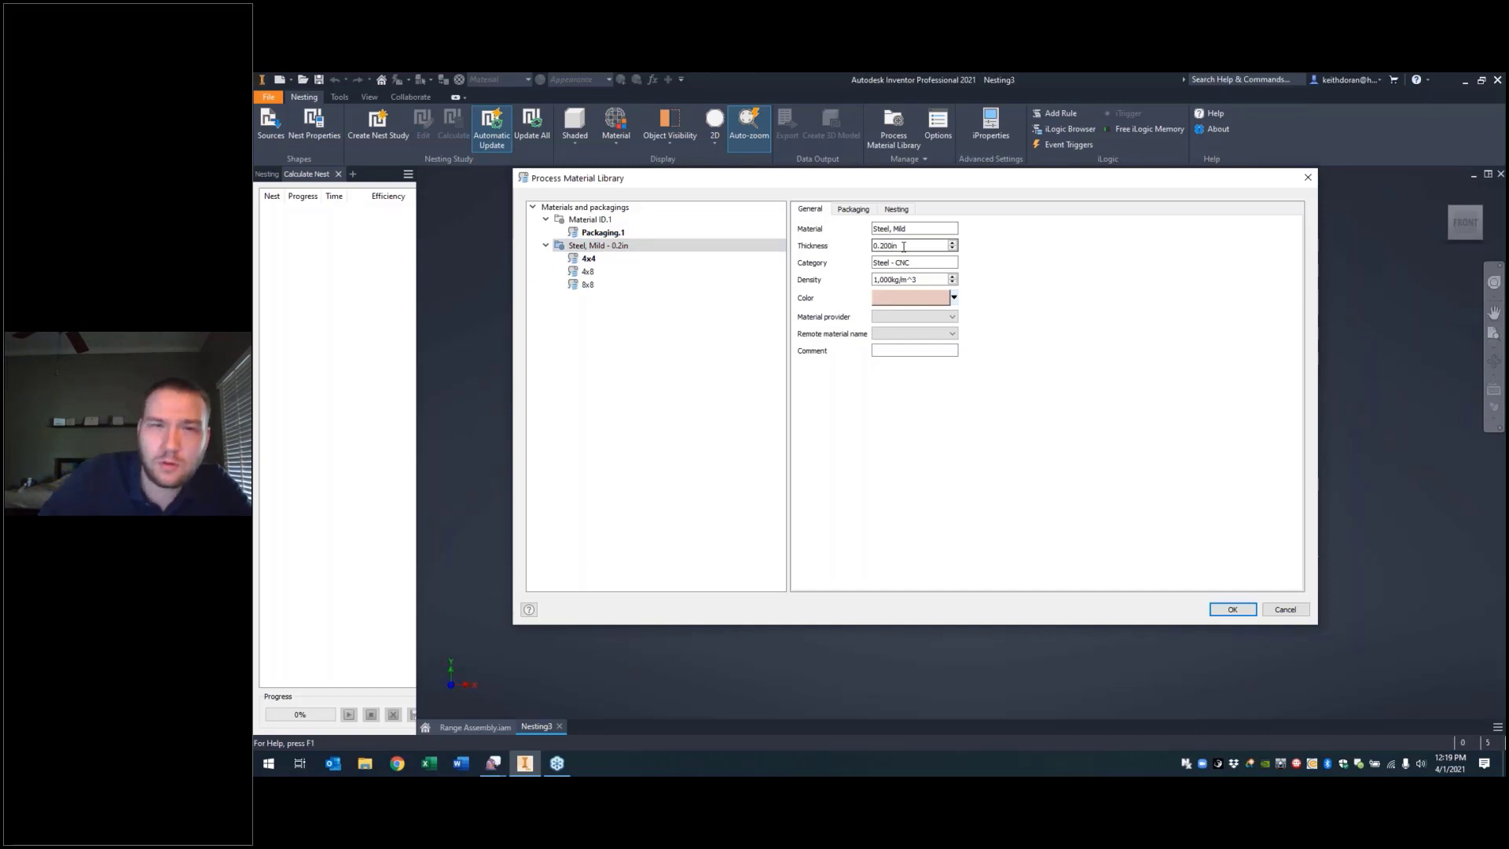
pyautogui.press('Tab')
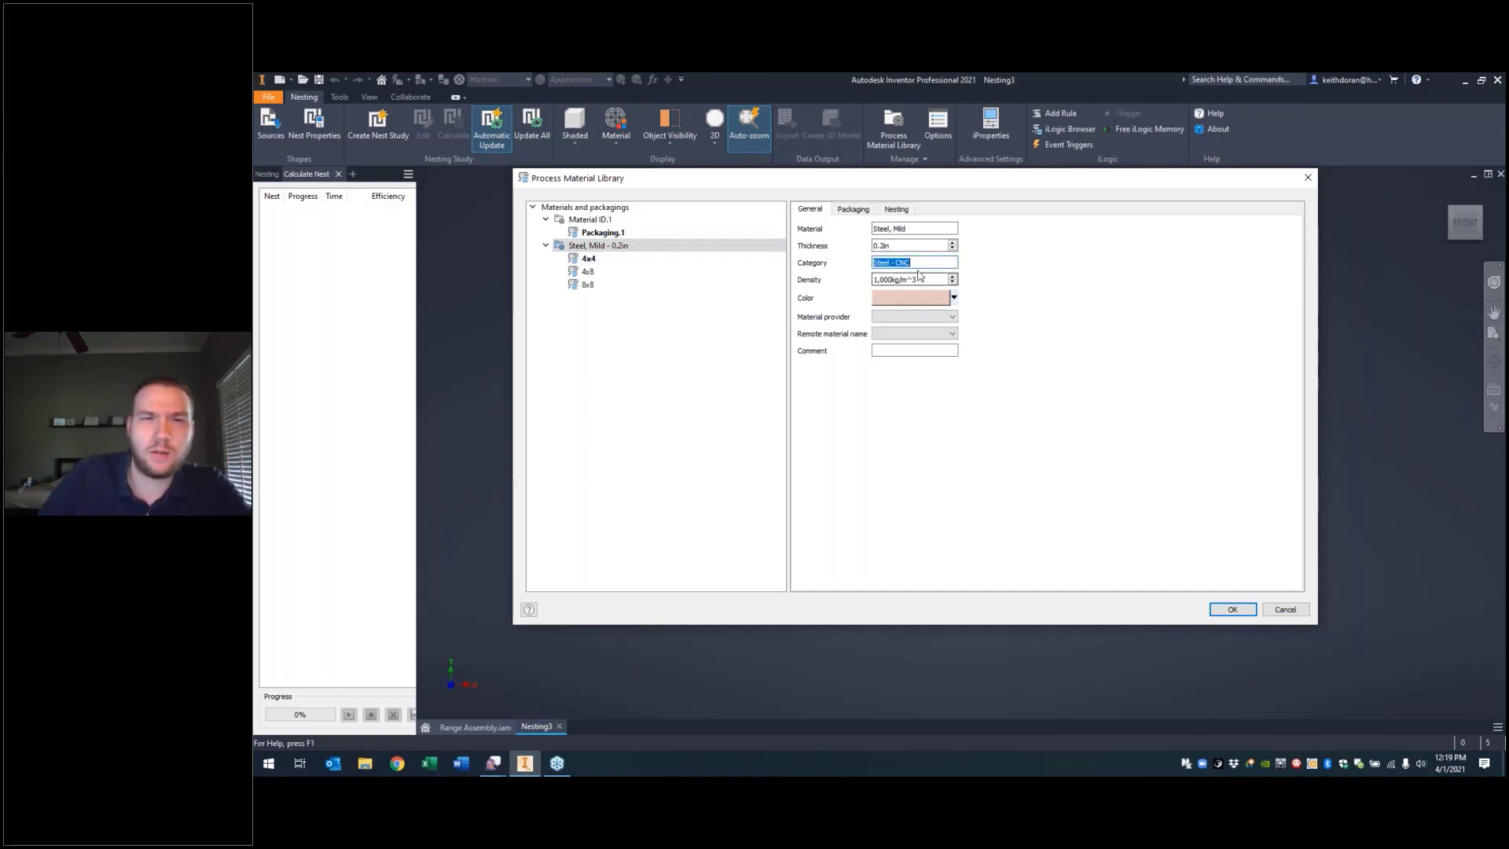
pyautogui.click(917, 267)
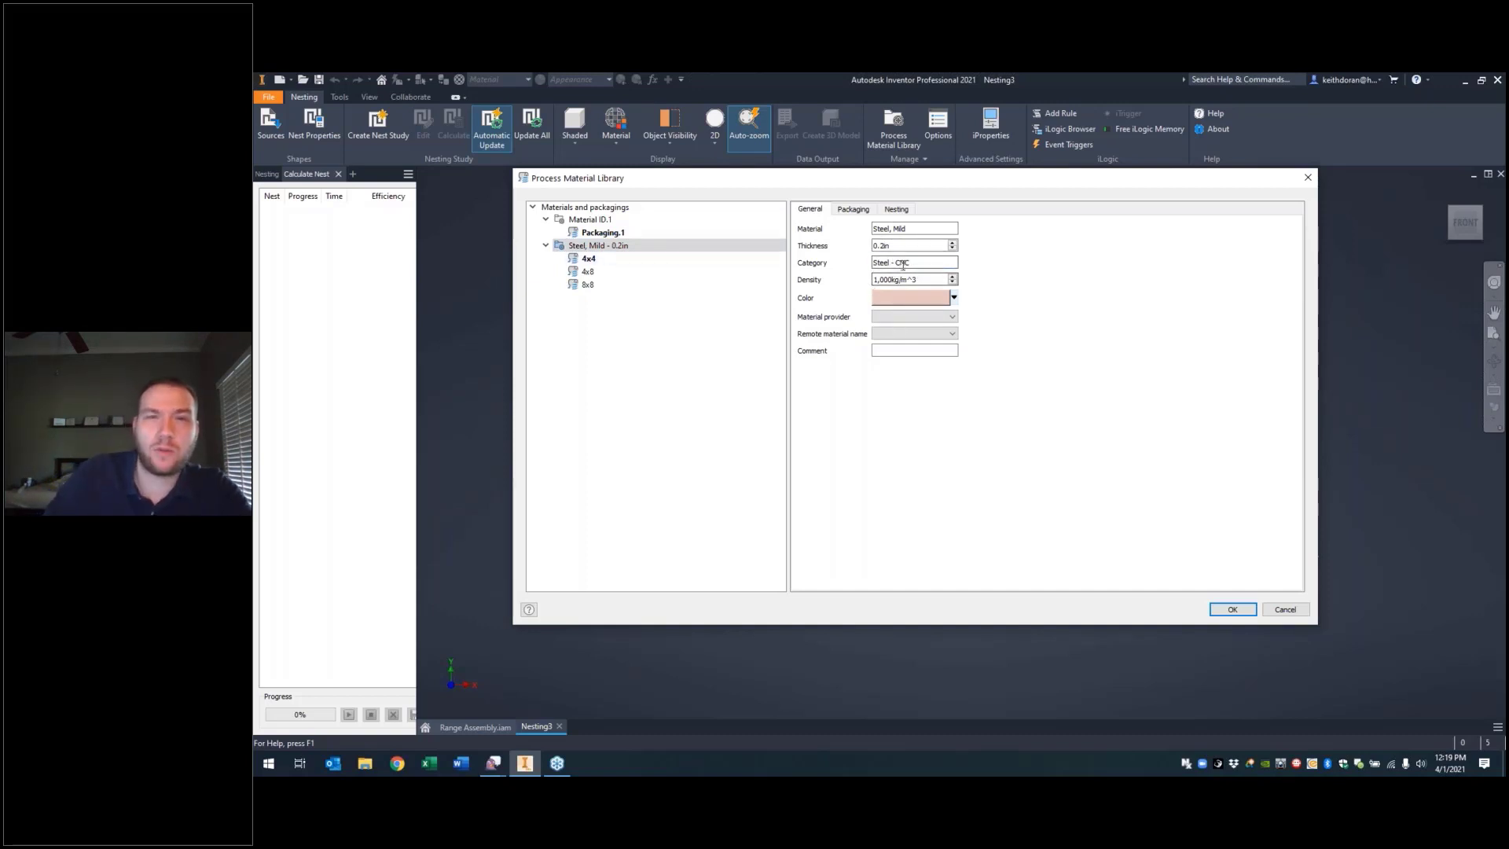
pyautogui.moveTo(914, 264); pyautogui.dragTo(874, 263)
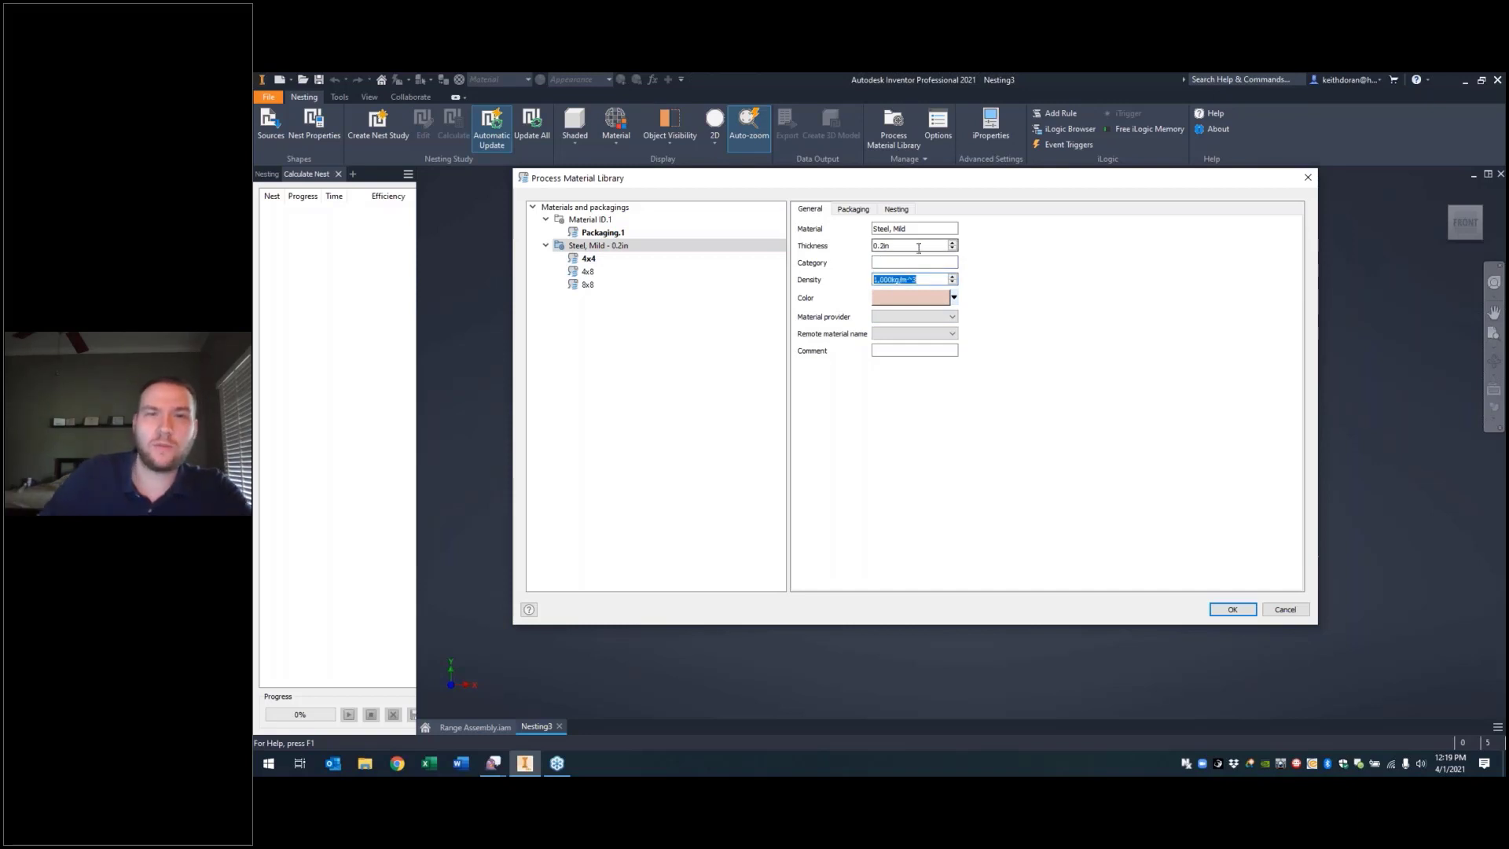
# Step: Check the mild steel's packagings, accept the Process Material Library changes and close the nest
pyautogui.click(853, 210)
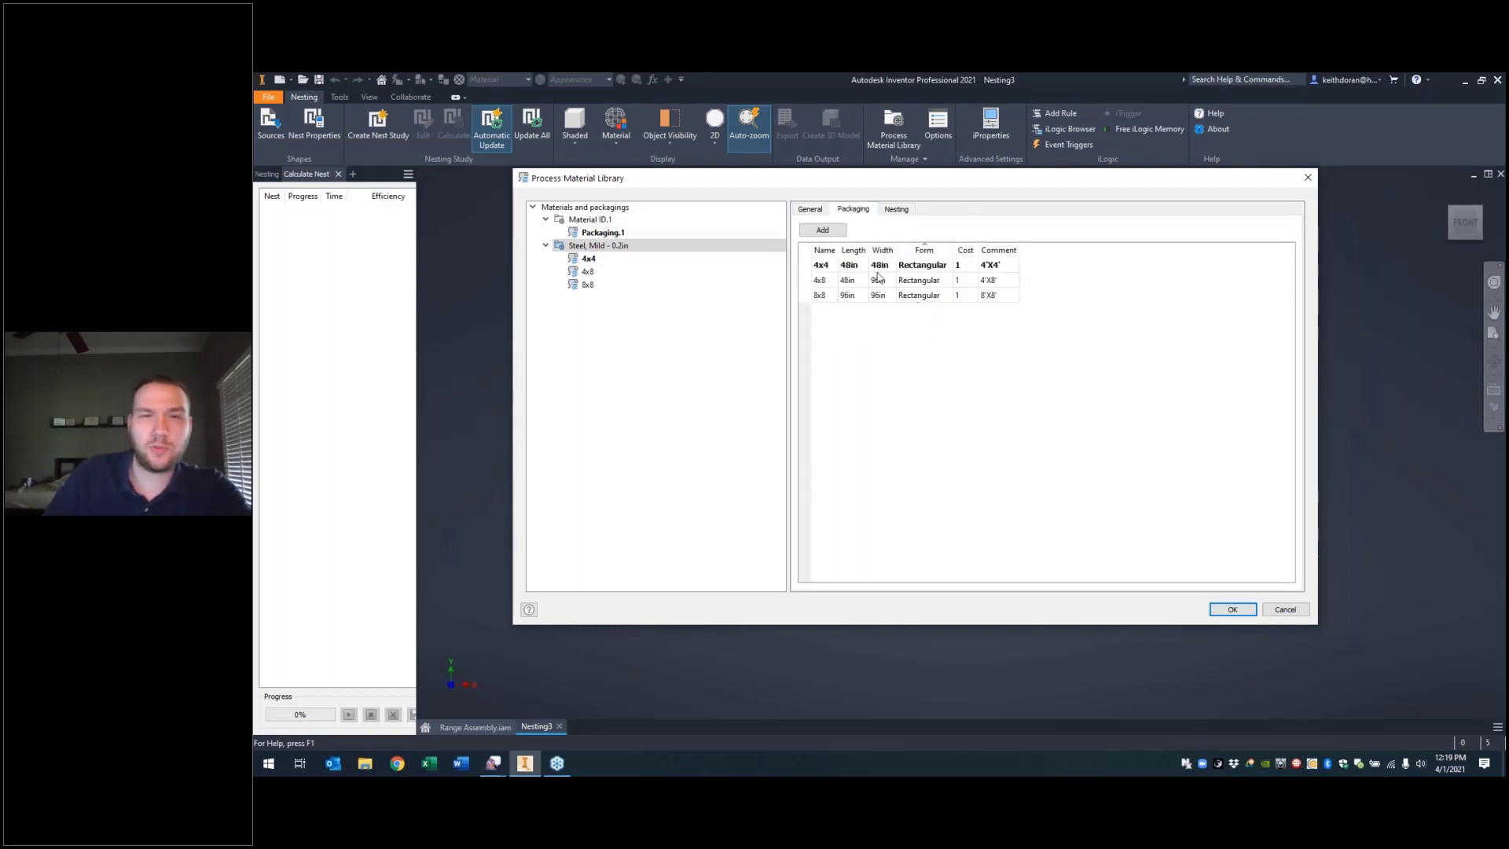
pyautogui.click(569, 247)
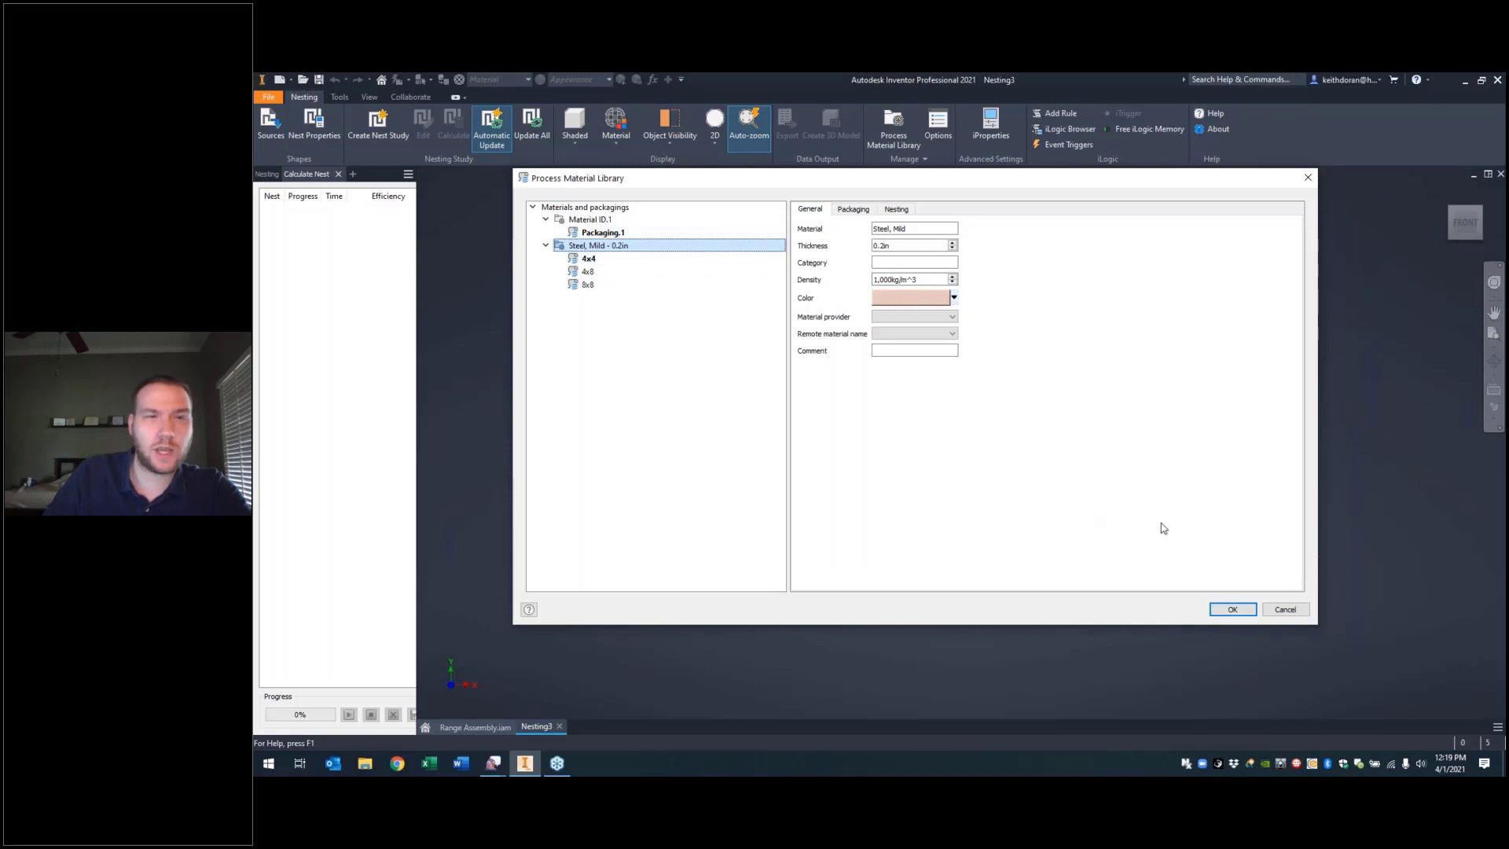
pyautogui.click(1230, 611)
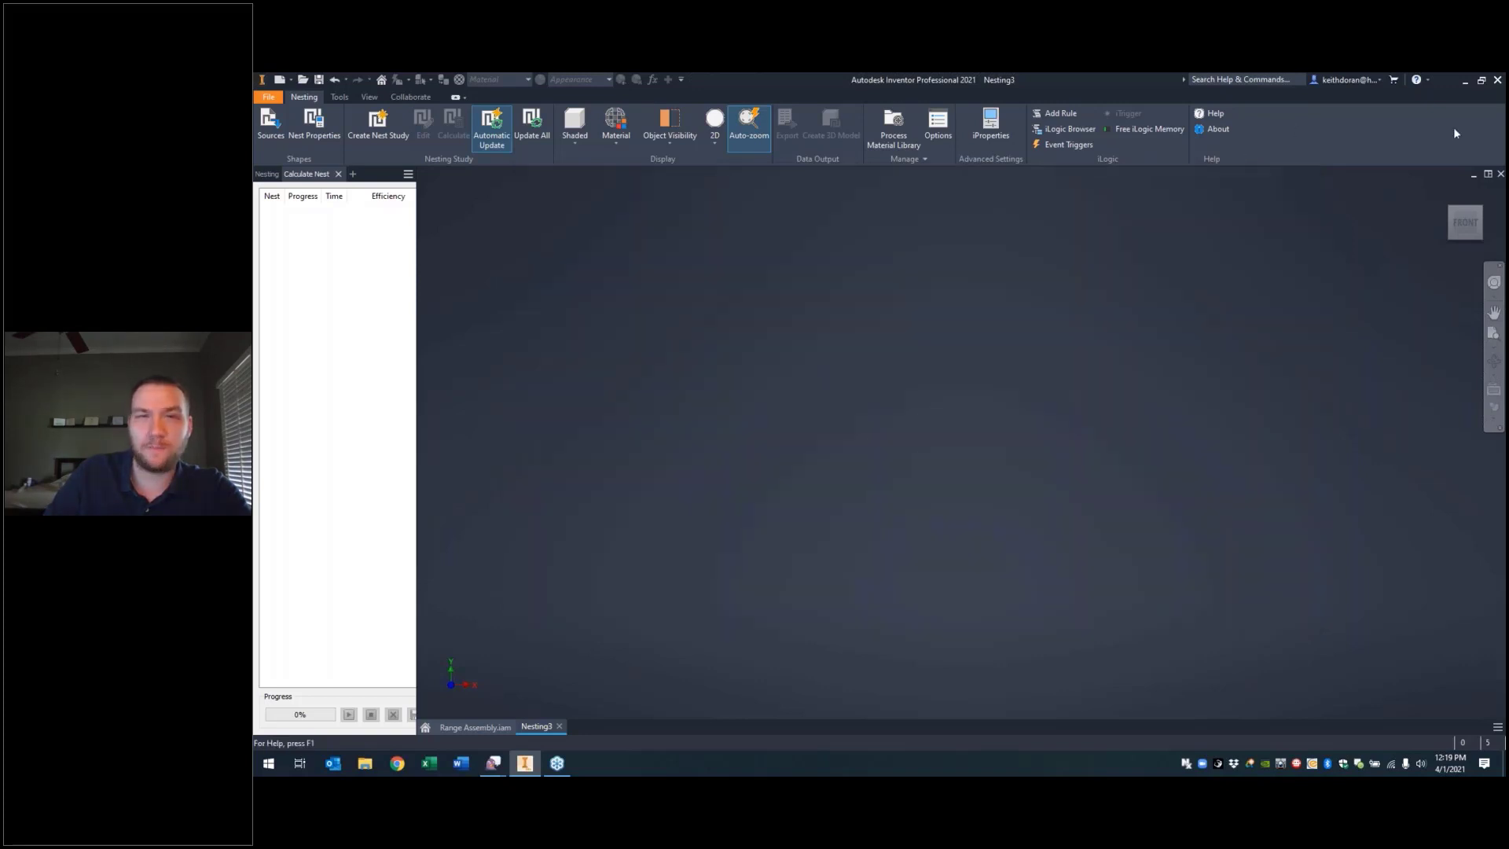
pyautogui.click(1500, 174)
pyautogui.click(778, 433)
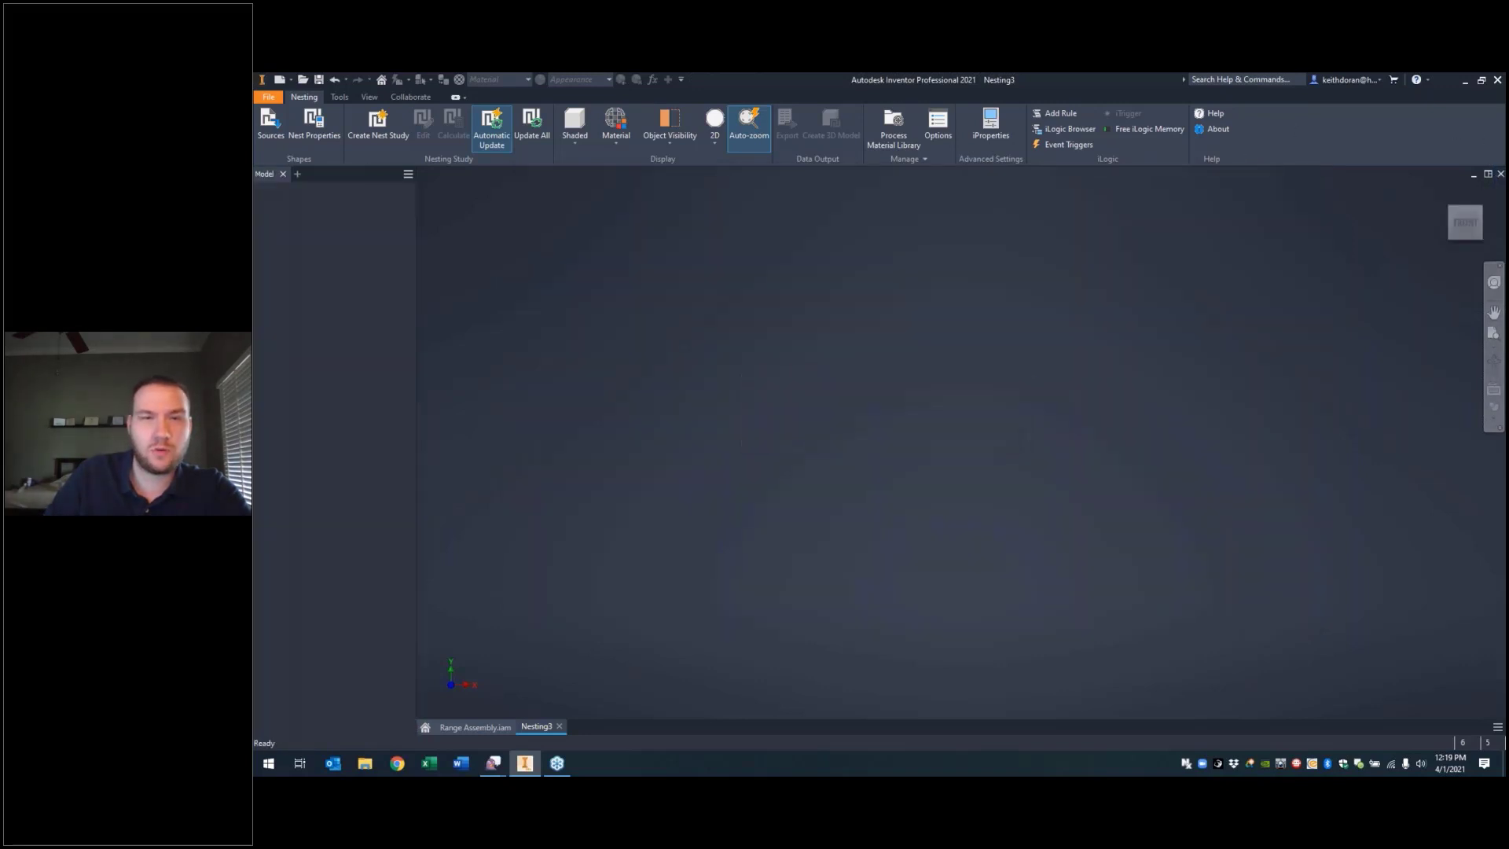
# Step: Create a new nest from Range Assembly.iam and have the missing mild steel material and packaging created automatically
pyautogui.rightClick(291, 213)
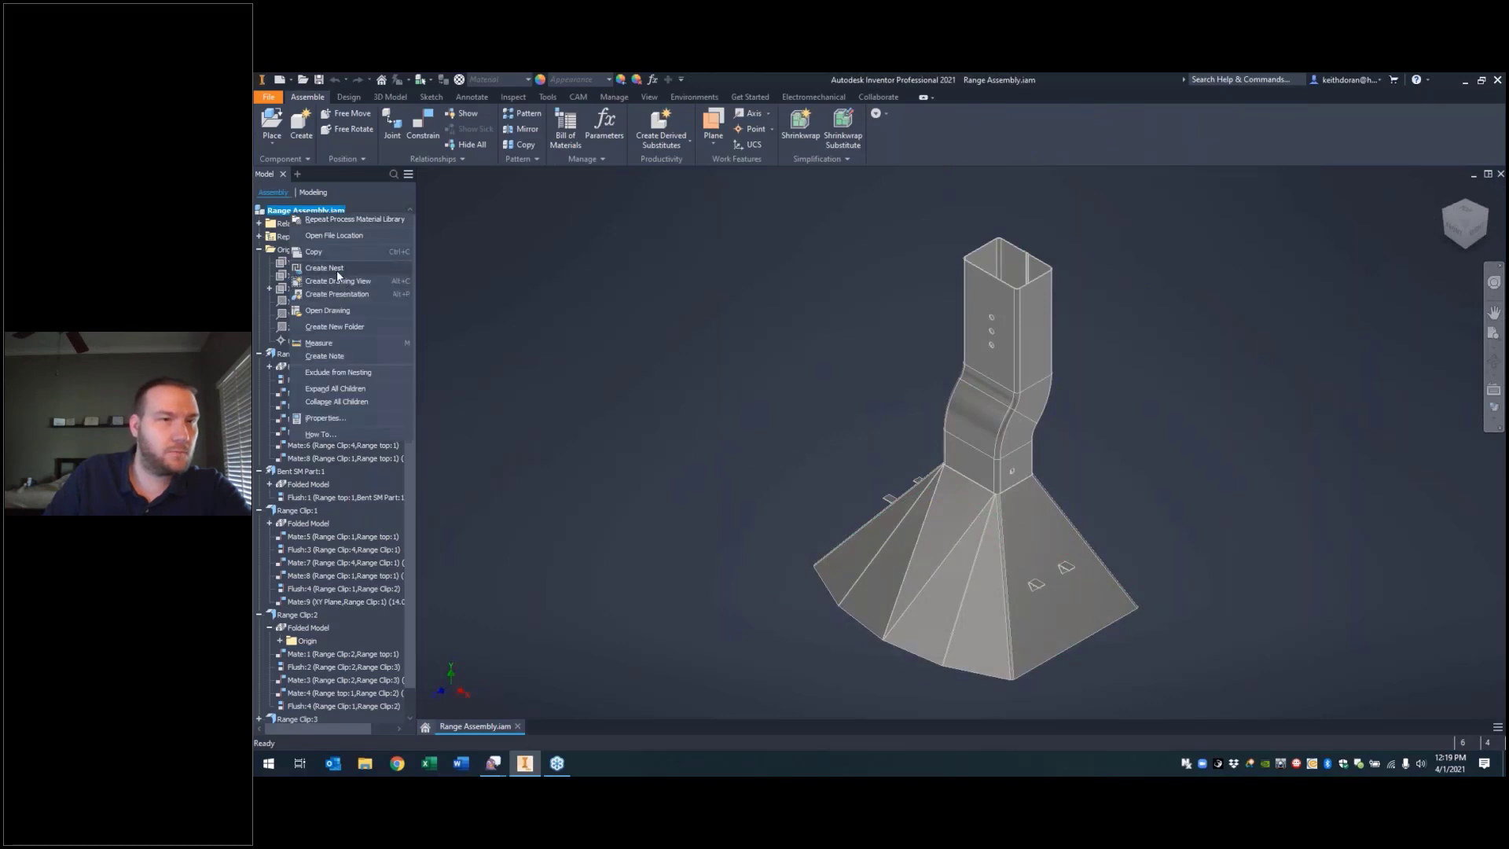
pyautogui.click(337, 270)
pyautogui.click(916, 454)
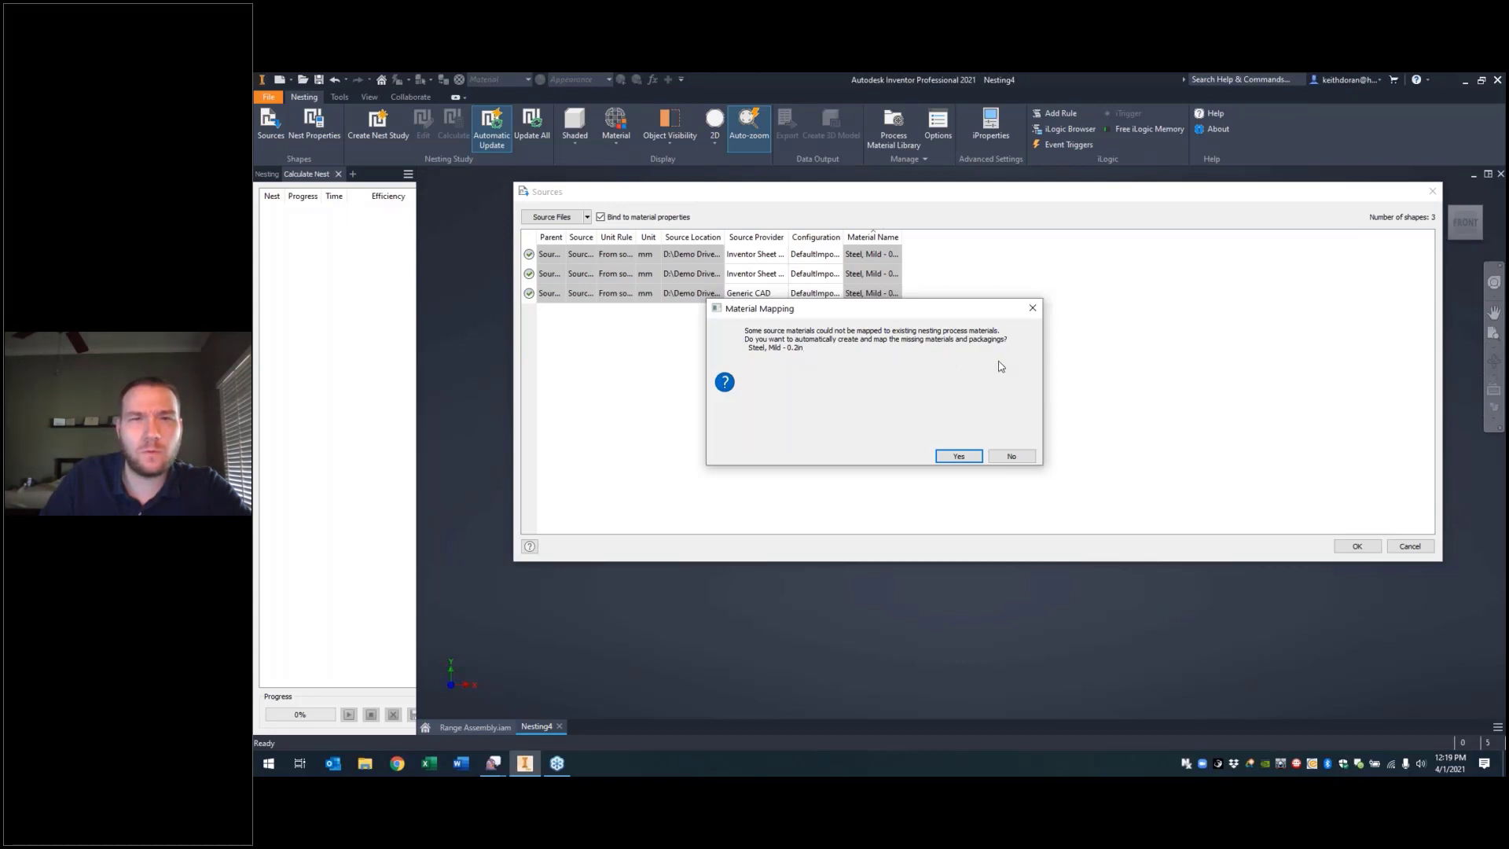
pyautogui.click(1011, 457)
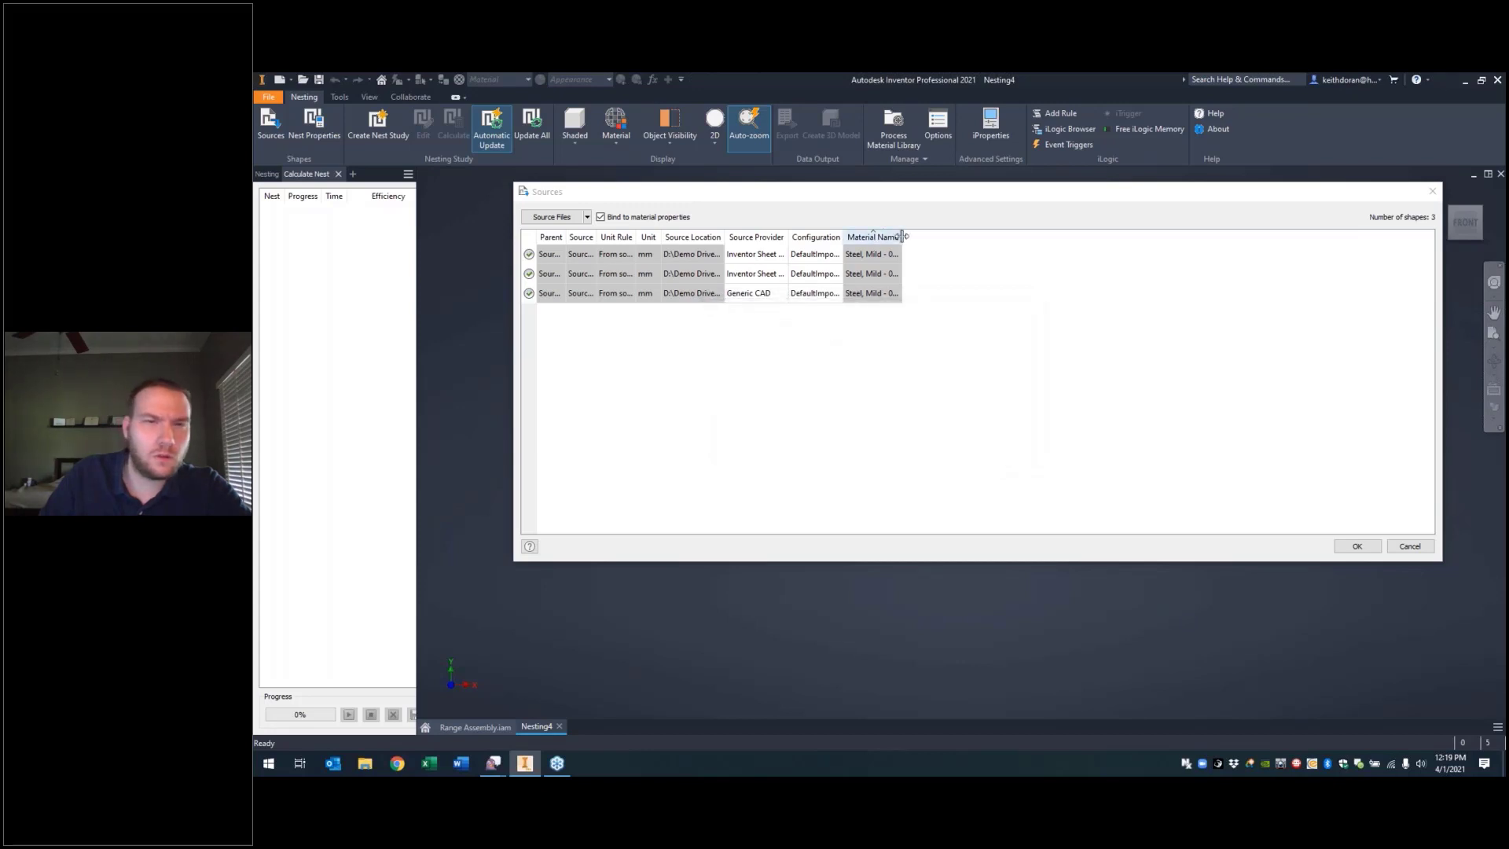
# Step: Widen the Material Name, Source Location and Configuration columns to read the sources, and accept the three source parts
pyautogui.moveTo(902, 237); pyautogui.dragTo(983, 236)
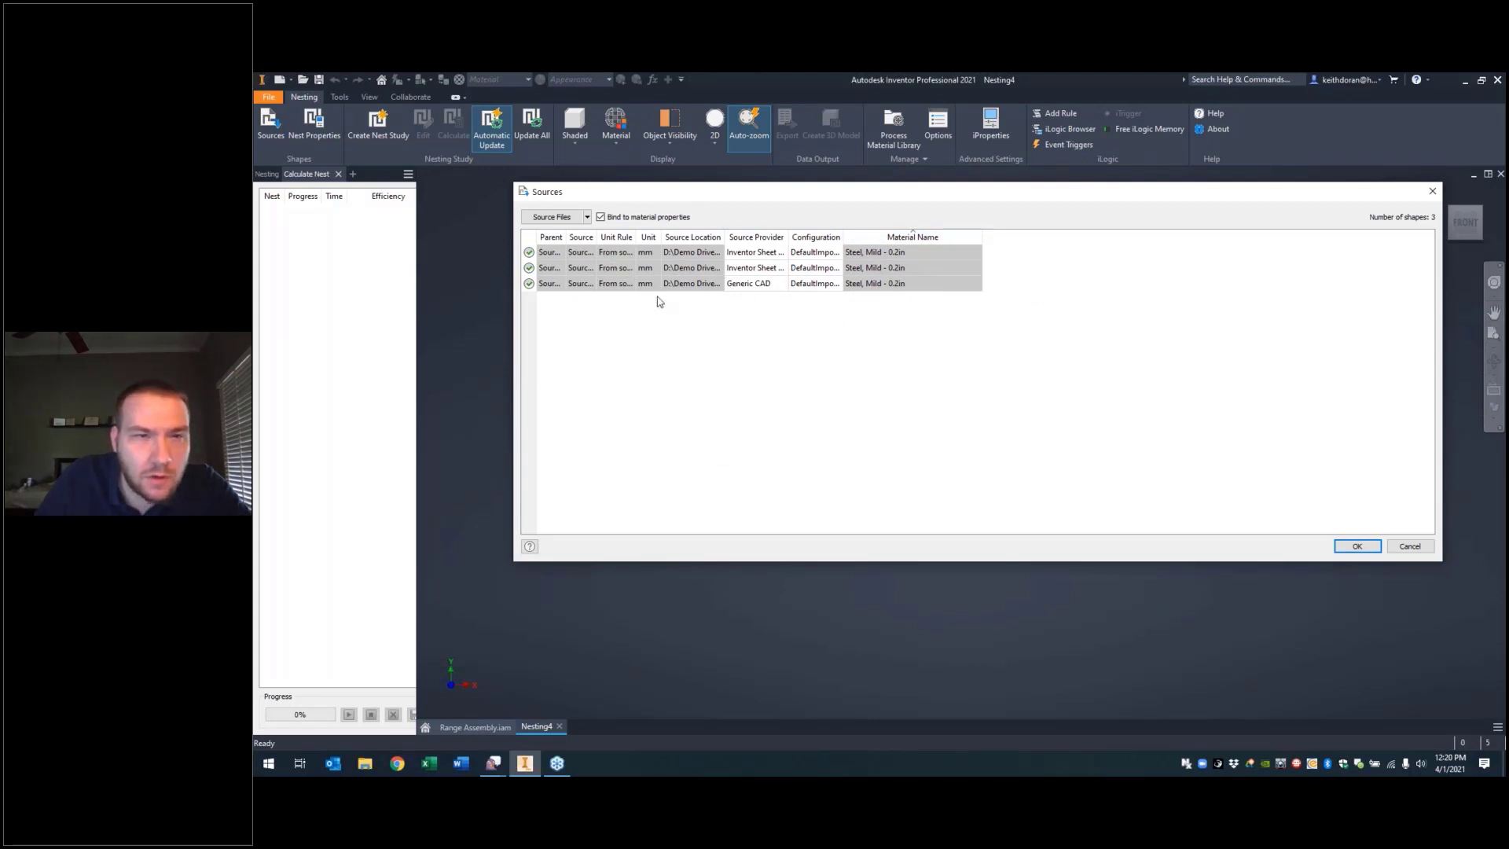
pyautogui.moveTo(724, 237); pyautogui.dragTo(972, 221)
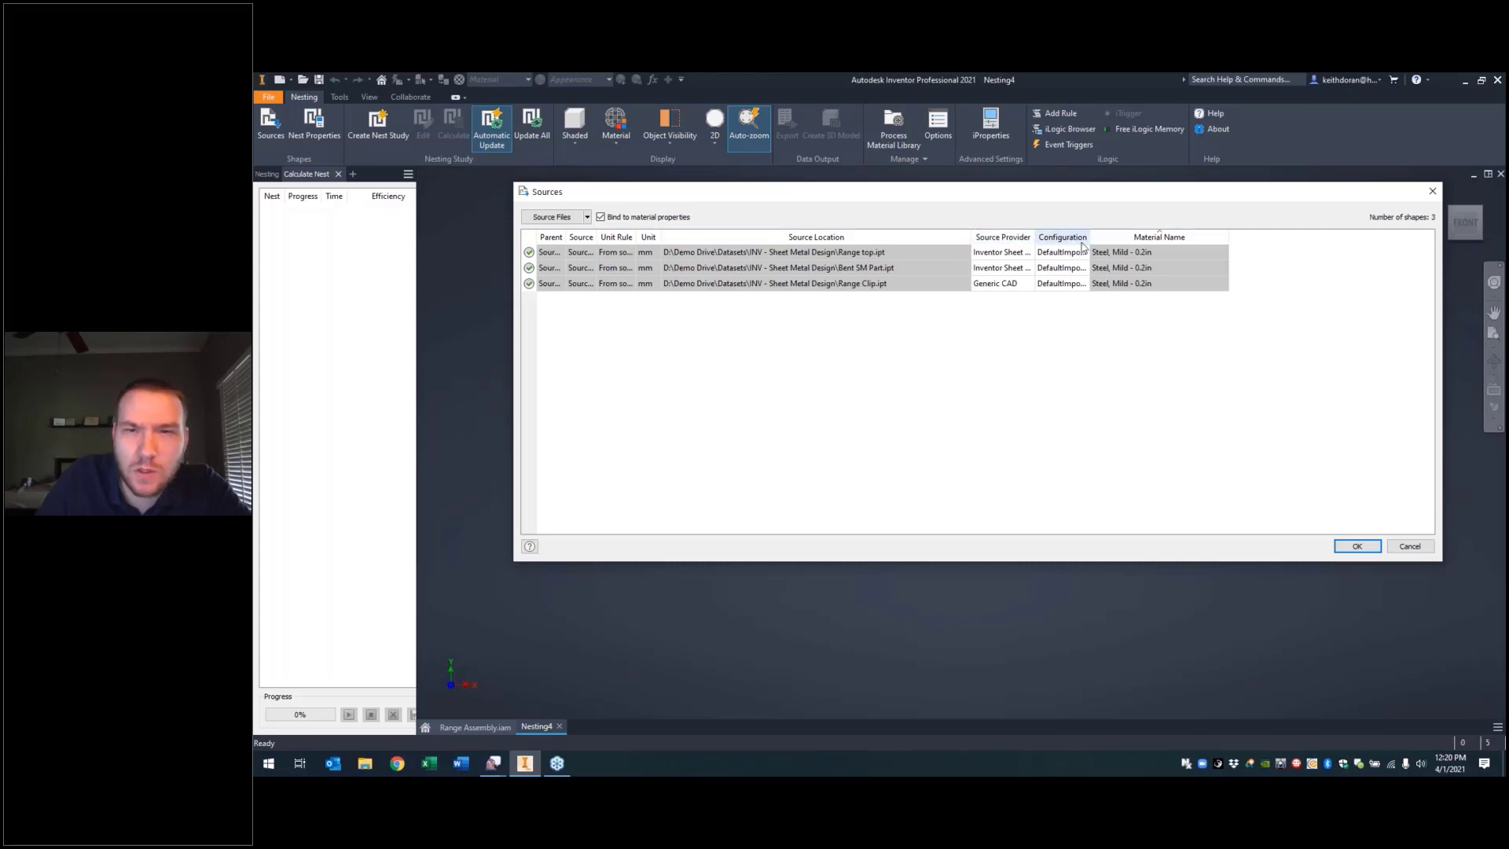
pyautogui.moveTo(1089, 236); pyautogui.dragTo(1176, 232)
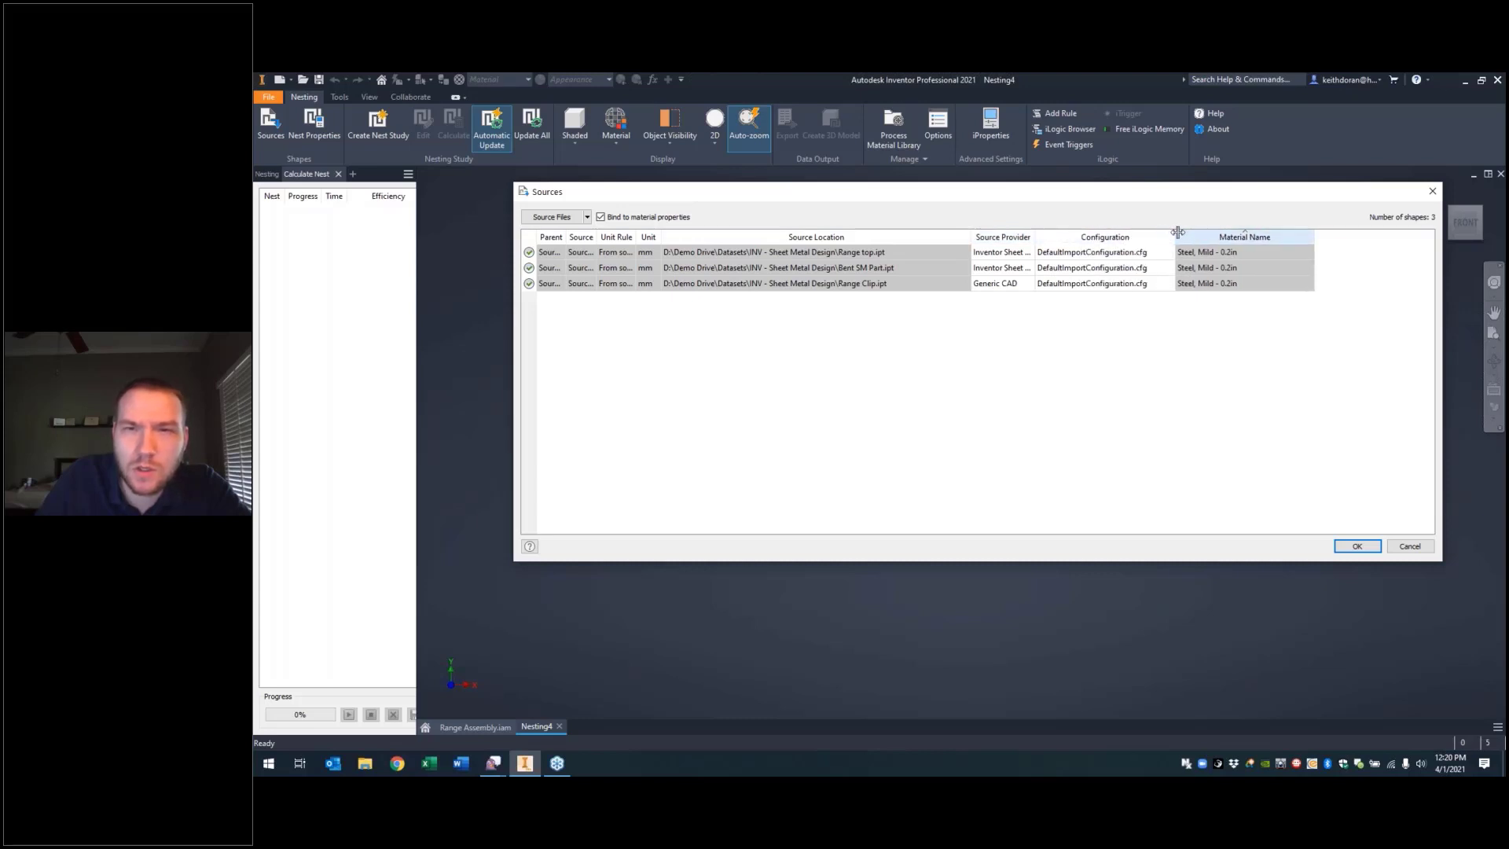
pyautogui.click(1356, 546)
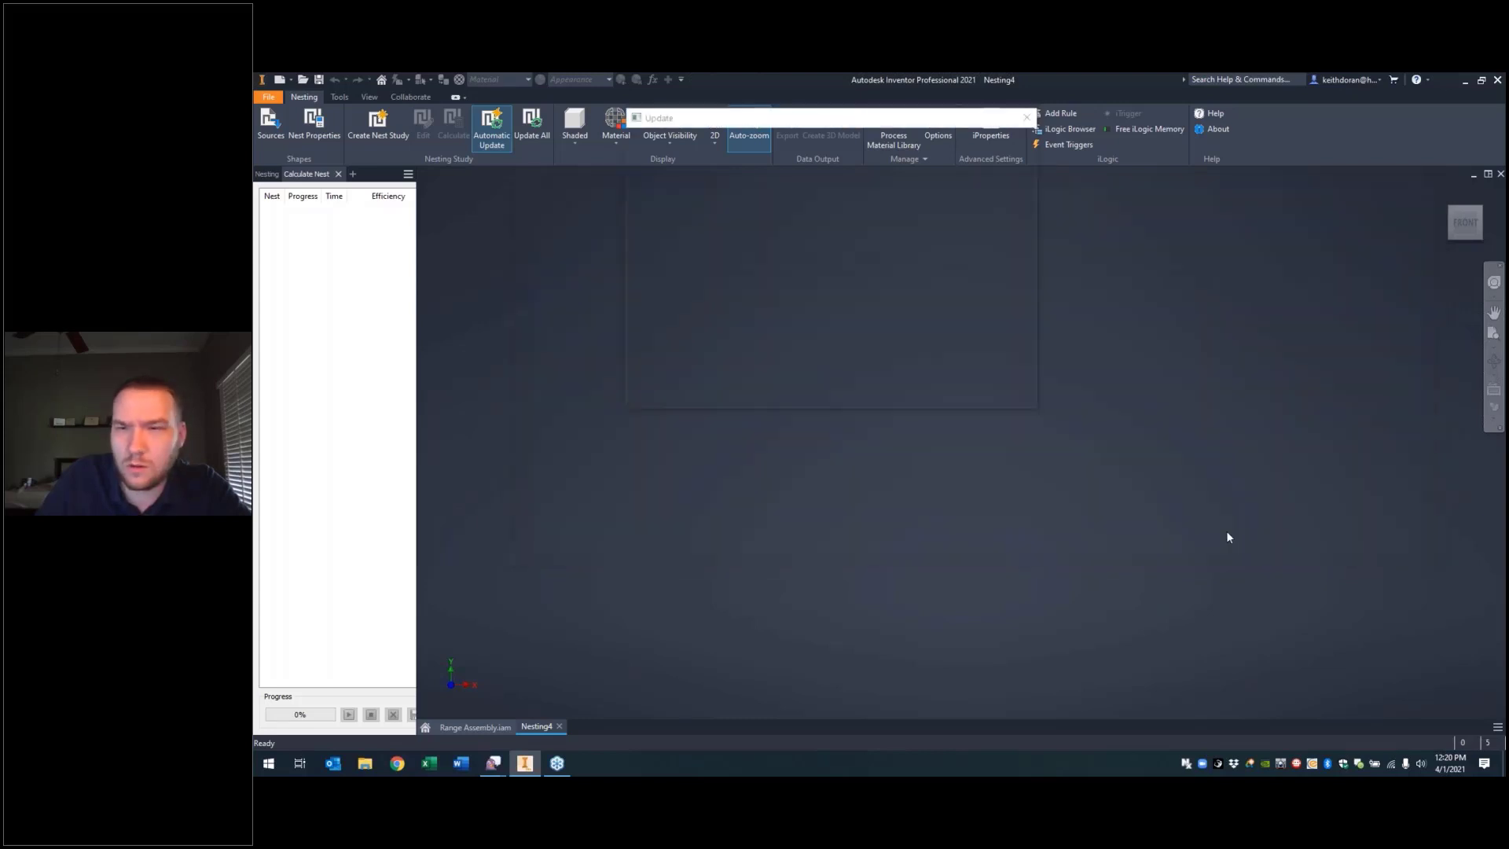
# Step: Compare the automatically created mild steel's category and density with the template material, cancel the library and close the nest without saving
pyautogui.click(896, 125)
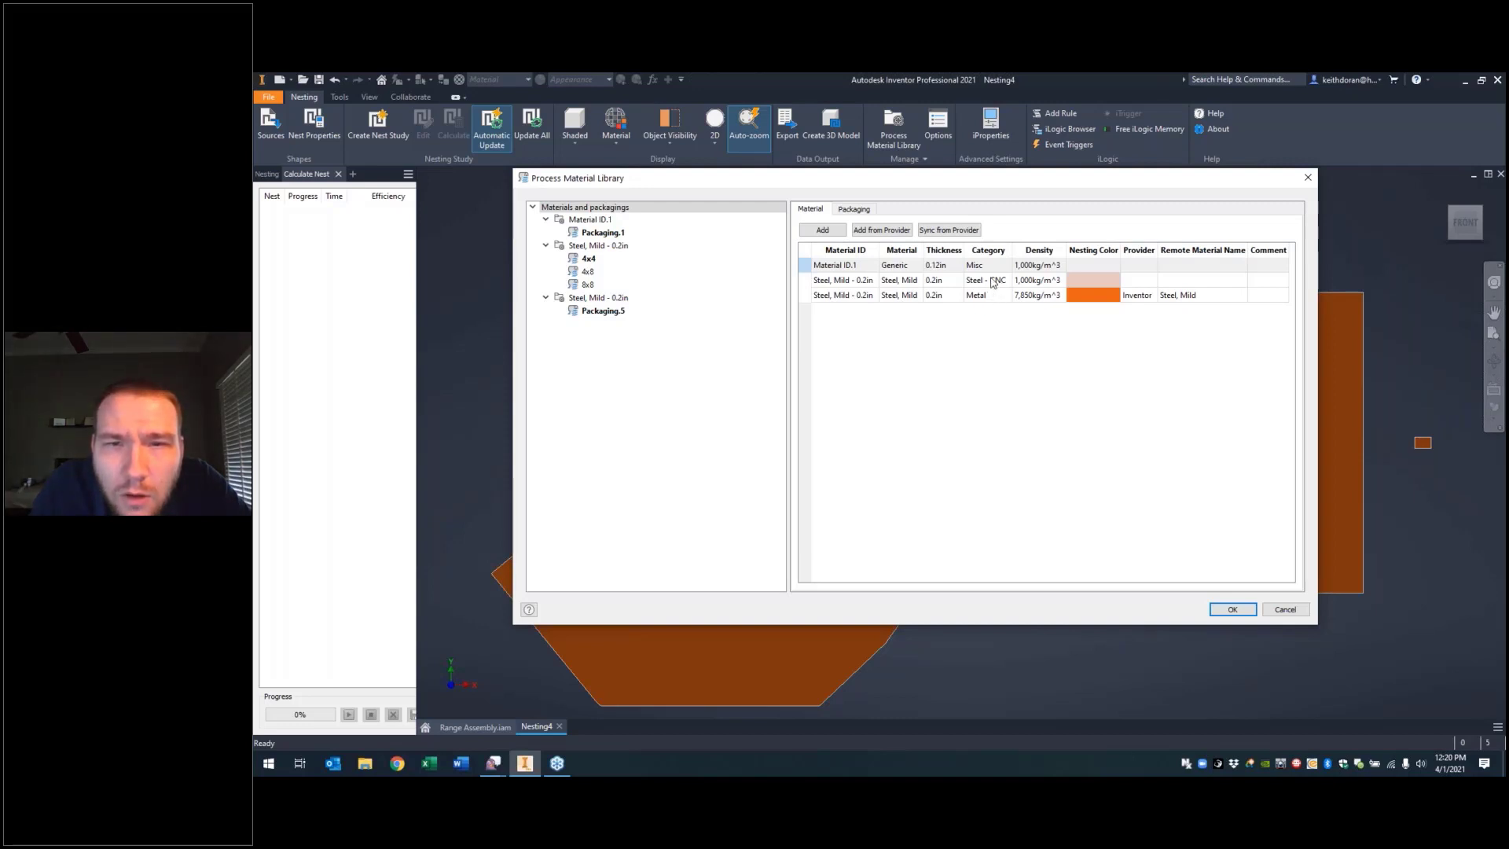
pyautogui.doubleClick(1037, 296)
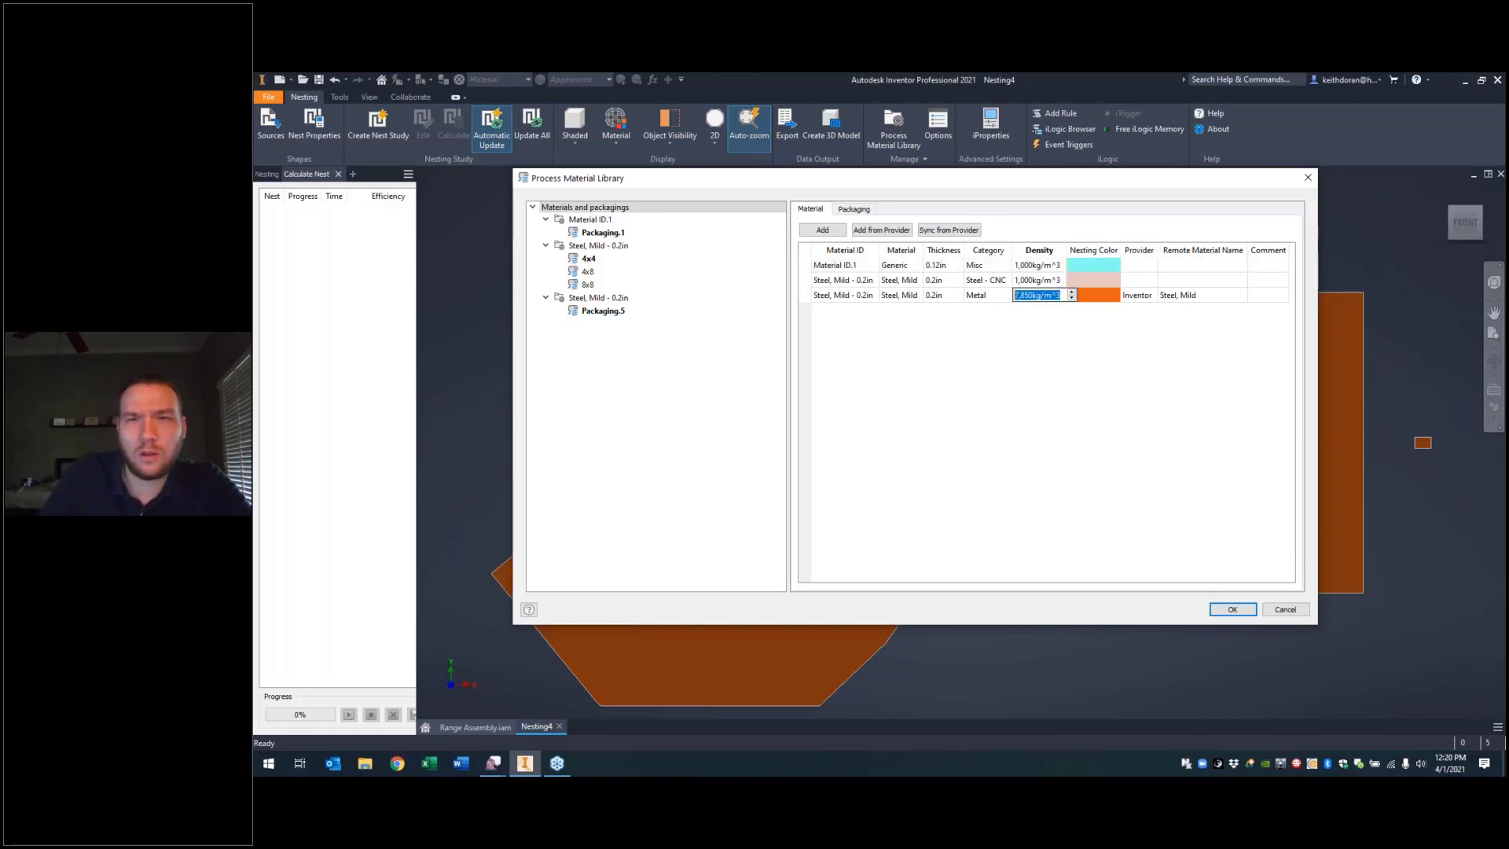
pyautogui.click(1232, 610)
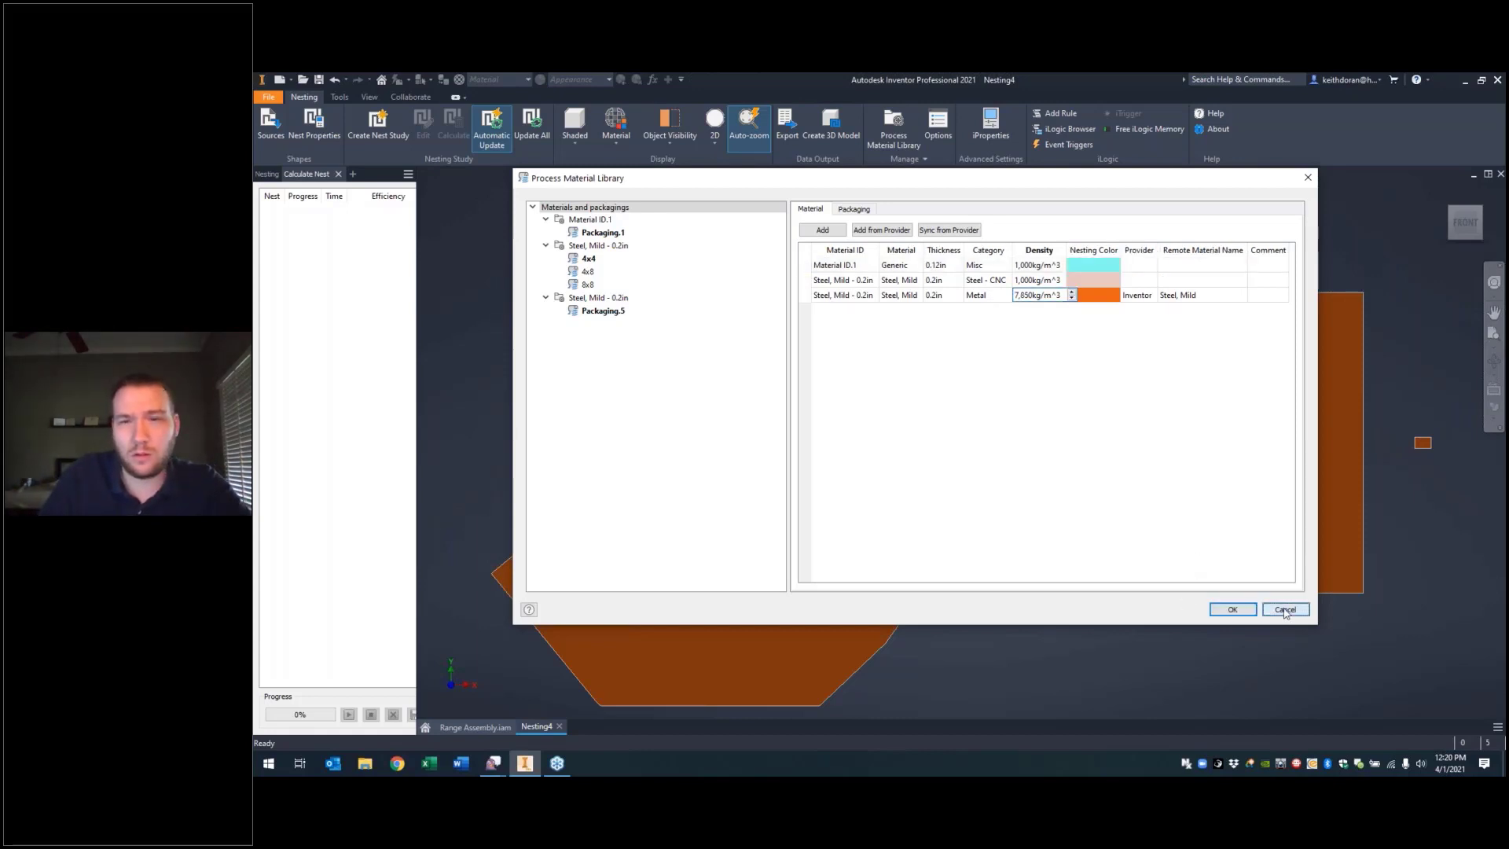
pyautogui.click(1501, 174)
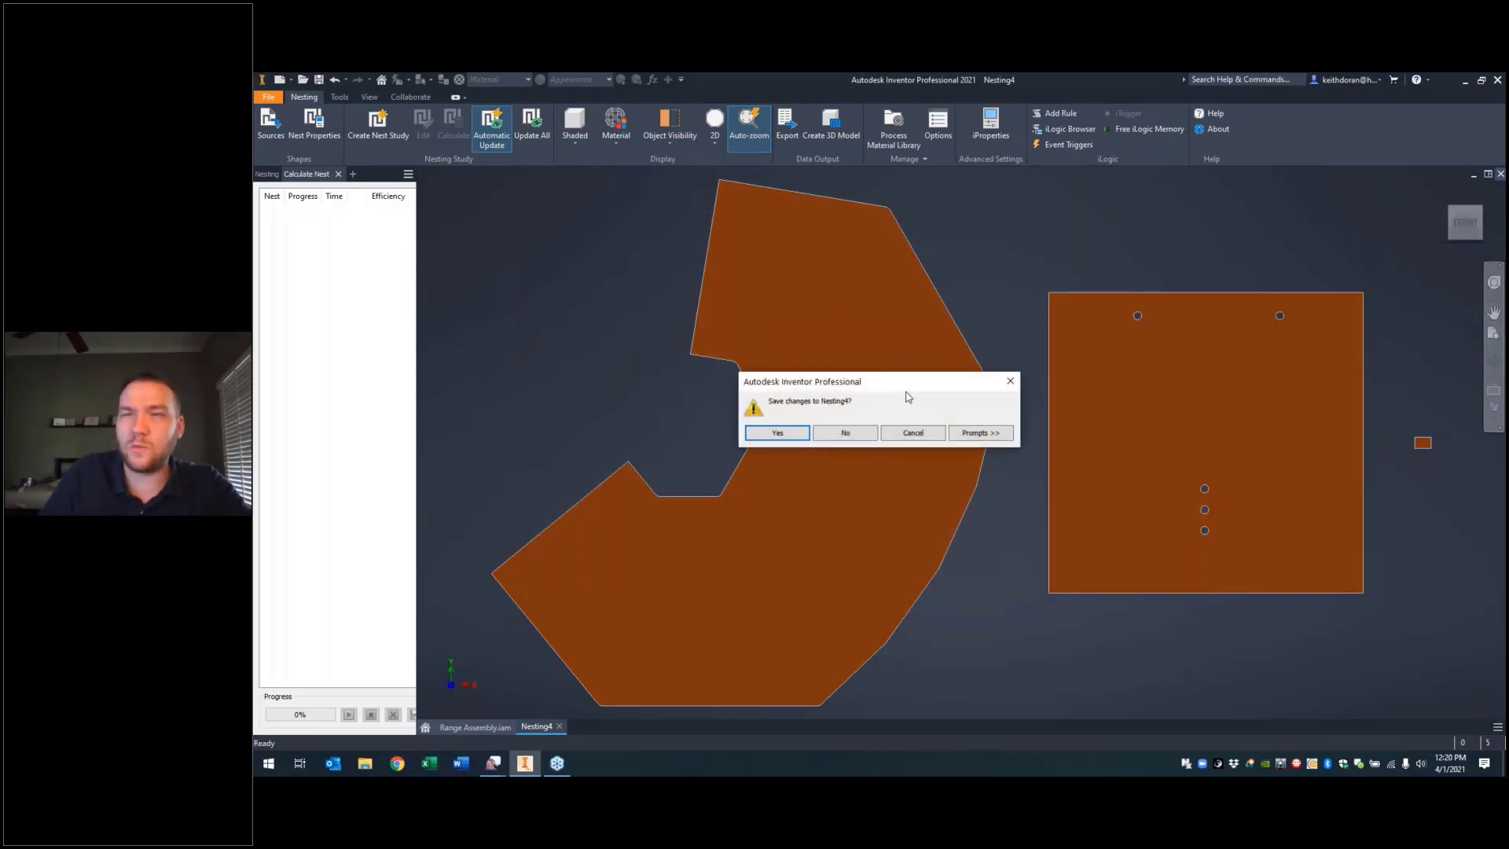
pyautogui.click(832, 438)
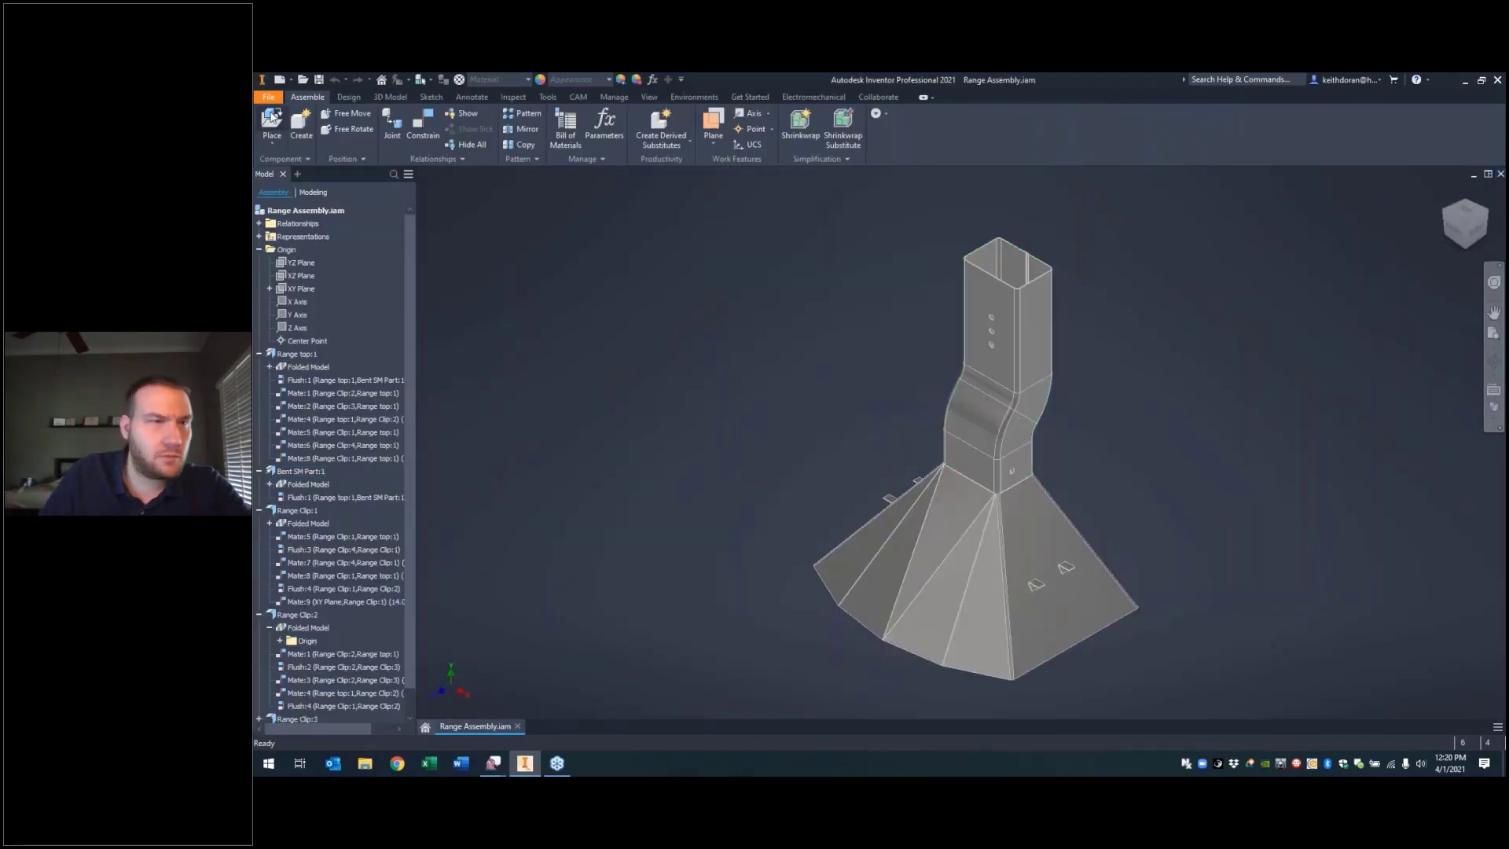
# Step: Reopen the Standard.inest template and open its Process Material Library
pyautogui.click(268, 97)
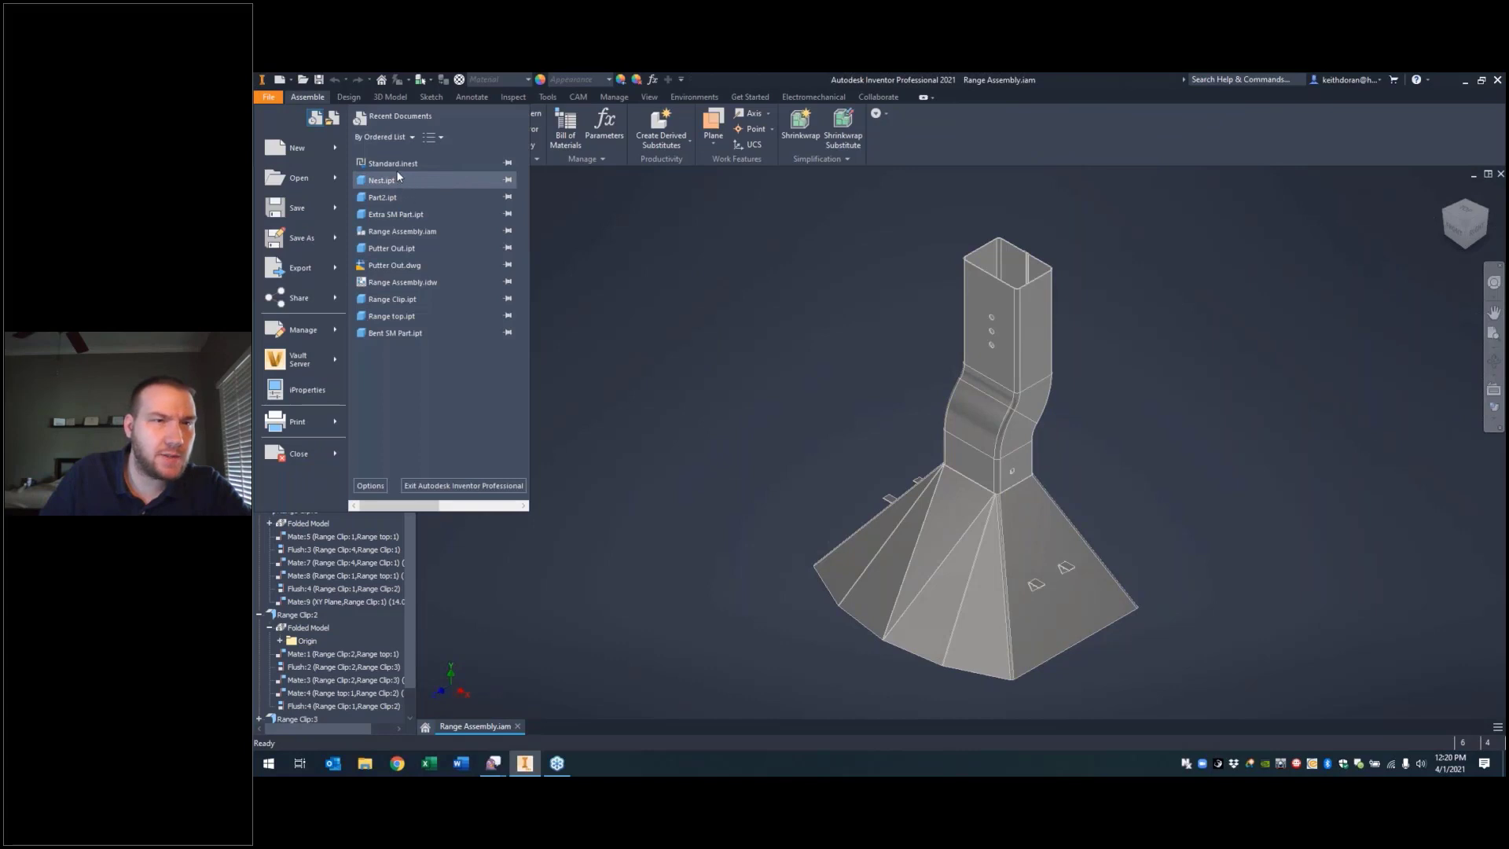
pyautogui.click(397, 165)
pyautogui.press('Return')
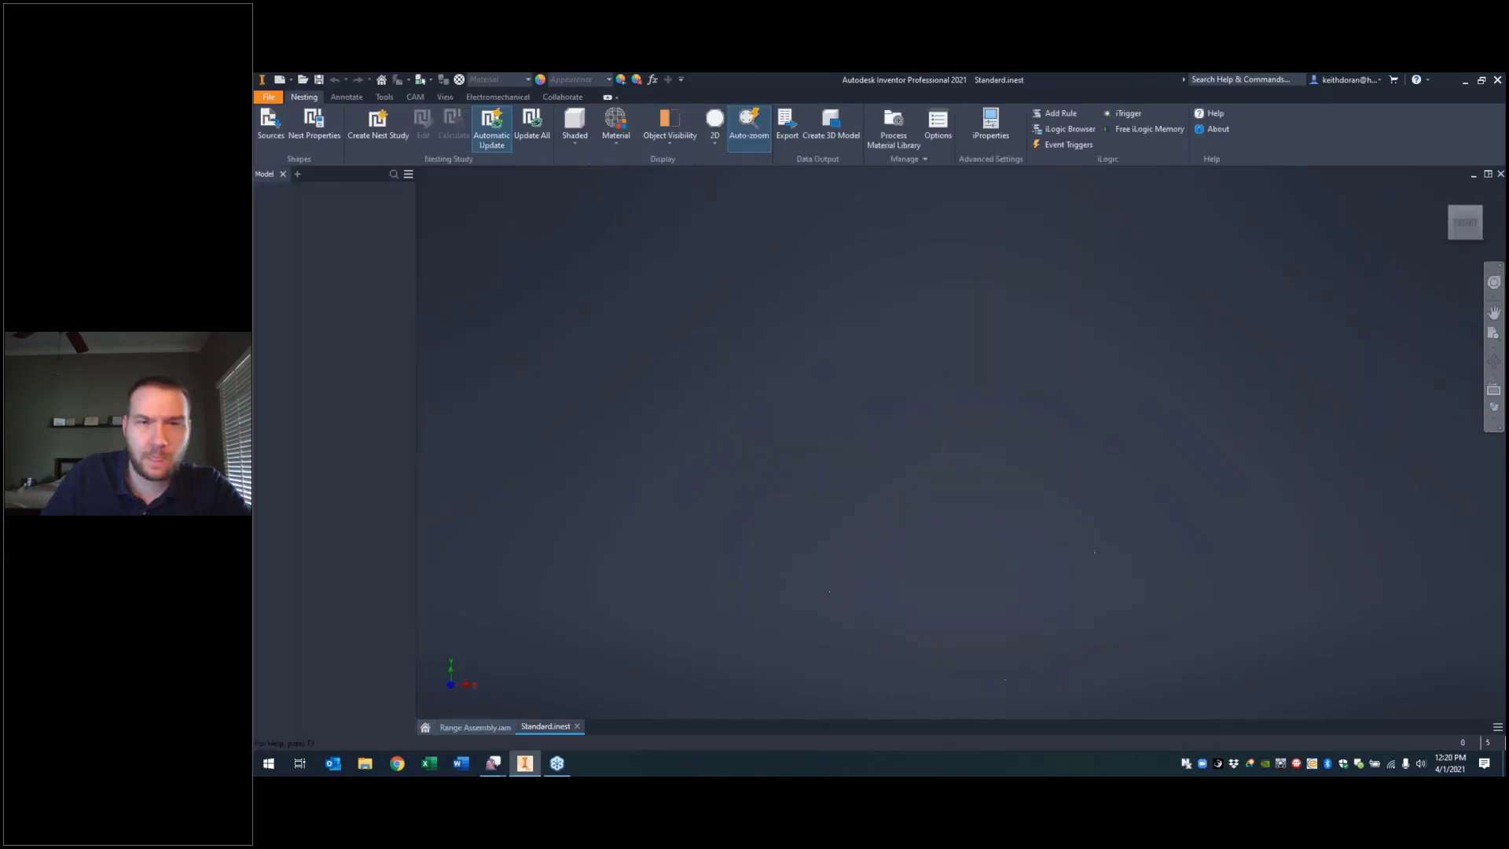
pyautogui.click(895, 126)
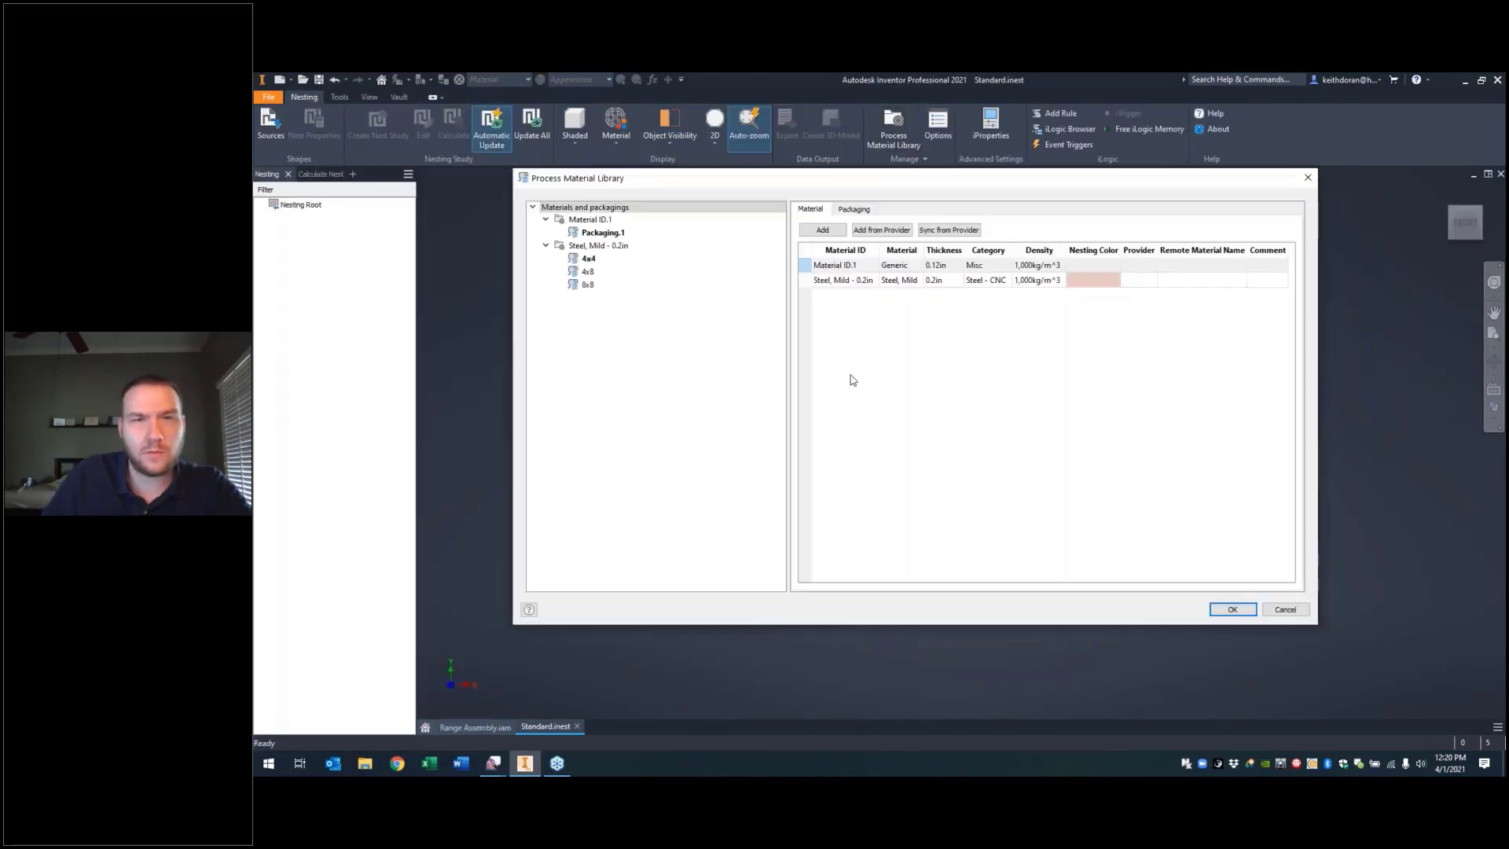
# Step: Set the category of the Steel, Mild - 0.2in material to Metal
pyautogui.click(975, 281)
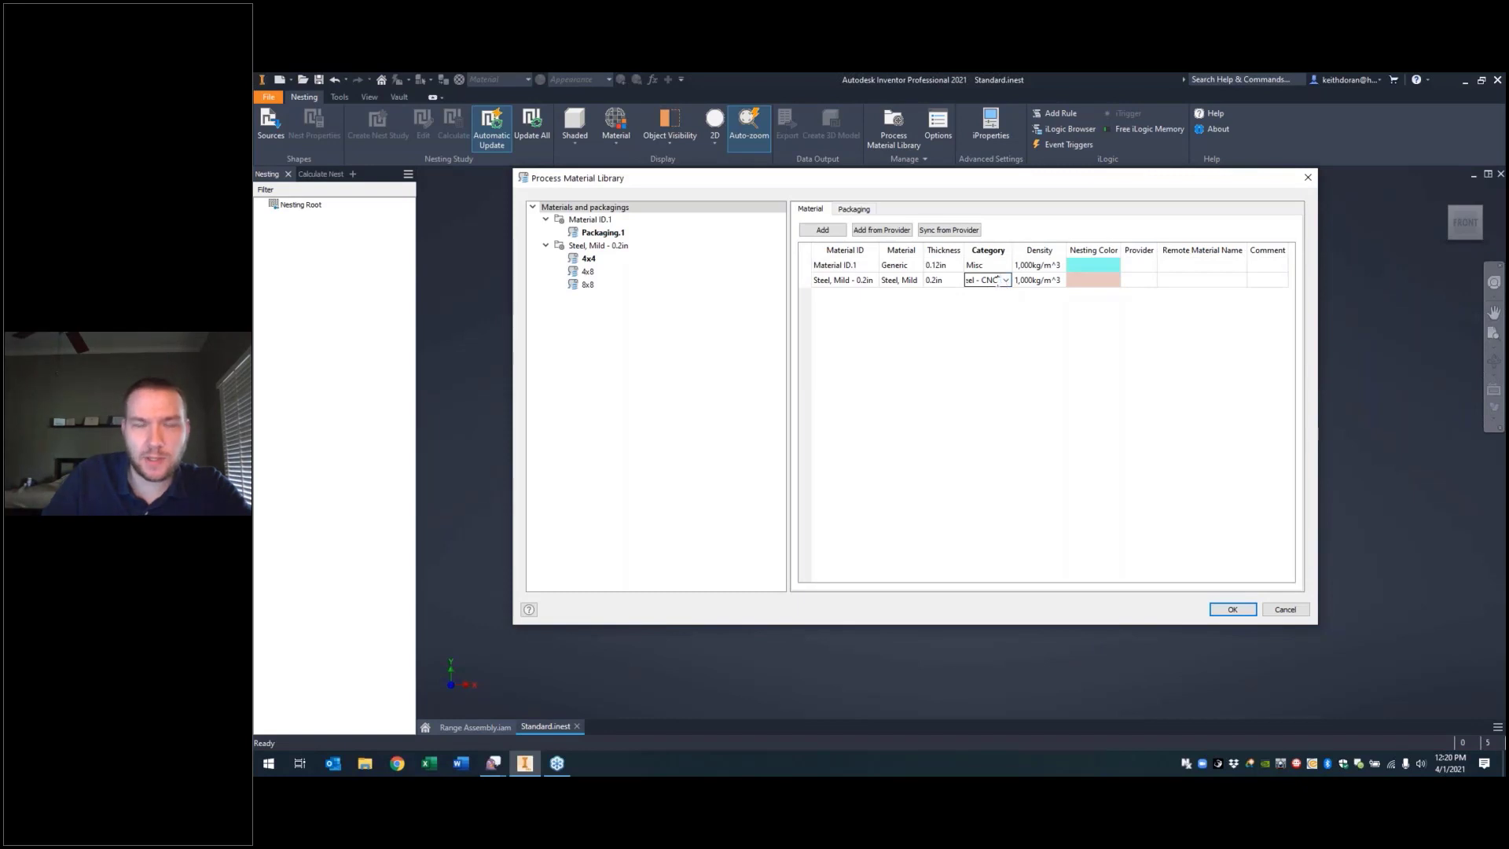
pyautogui.press('BackSpace')
pyautogui.press('BackSpace')
pyautogui.press('BackSpace')
pyautogui.press('BackSpace')
pyautogui.press('BackSpace')
pyautogui.press('BackSpace')
pyautogui.press('BackSpace')
pyautogui.press('BackSpace')
pyautogui.press('BackSpace')
pyautogui.press('BackSpace')
pyautogui.press('BackSpace')
pyautogui.write('metal')
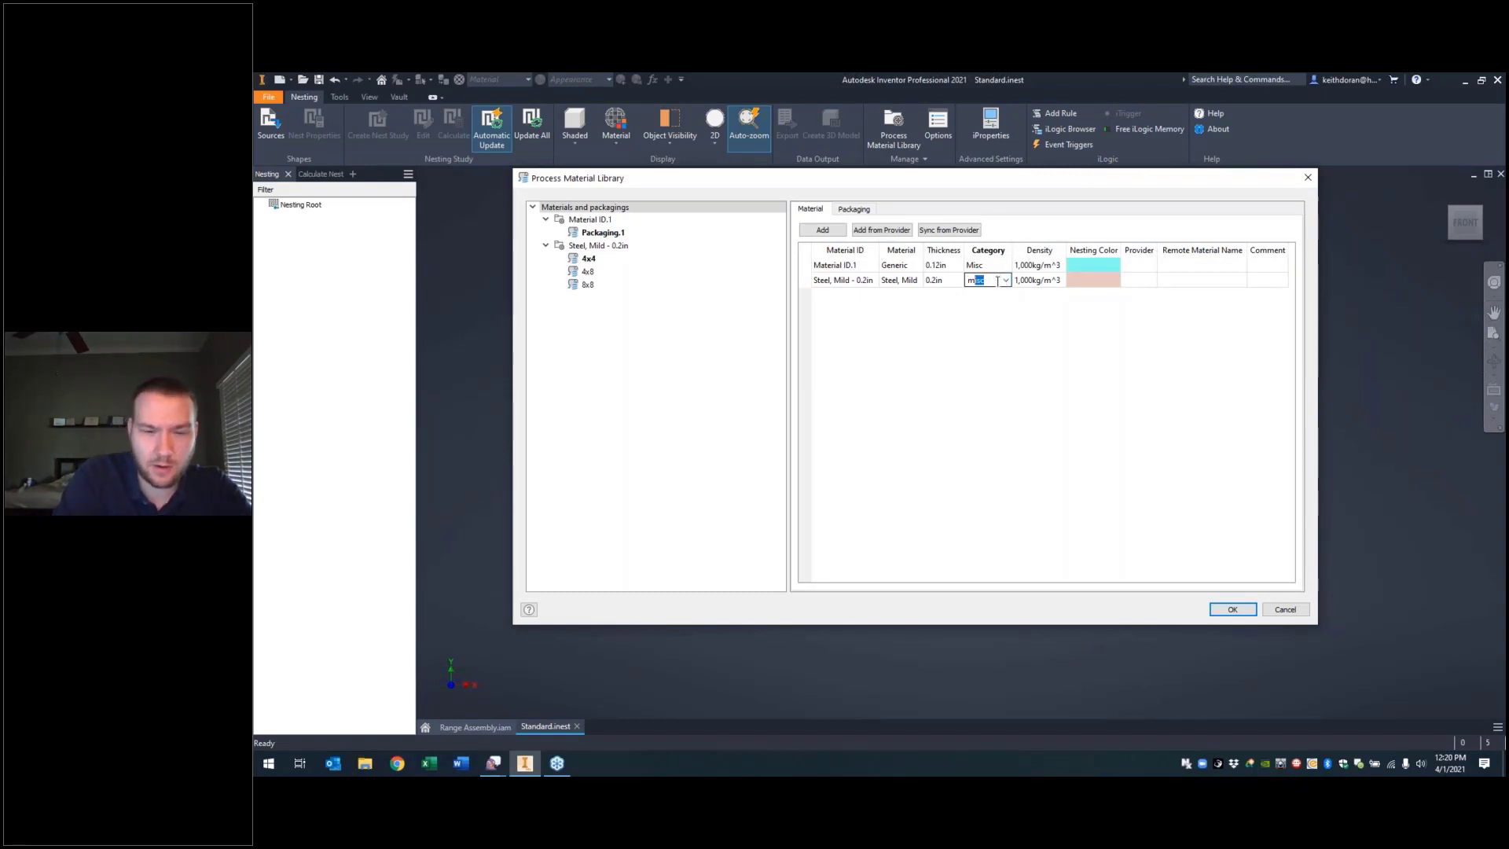
pyautogui.press('BackSpace')
pyautogui.press('BackSpace')
pyautogui.press('BackSpace')
pyautogui.press('BackSpace')
pyautogui.press('BackSpace')
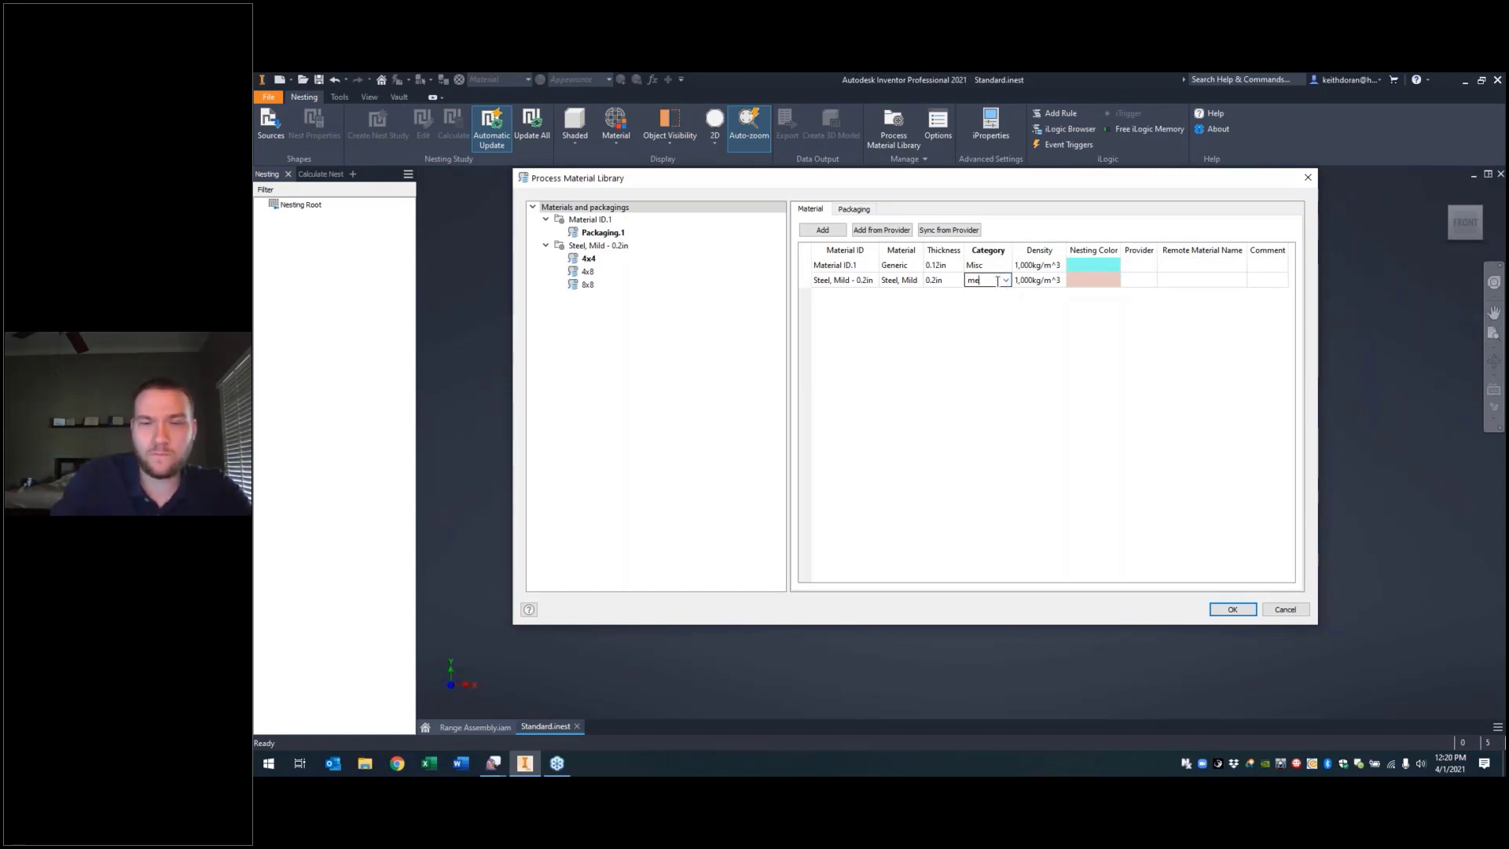
pyautogui.write('Metal')
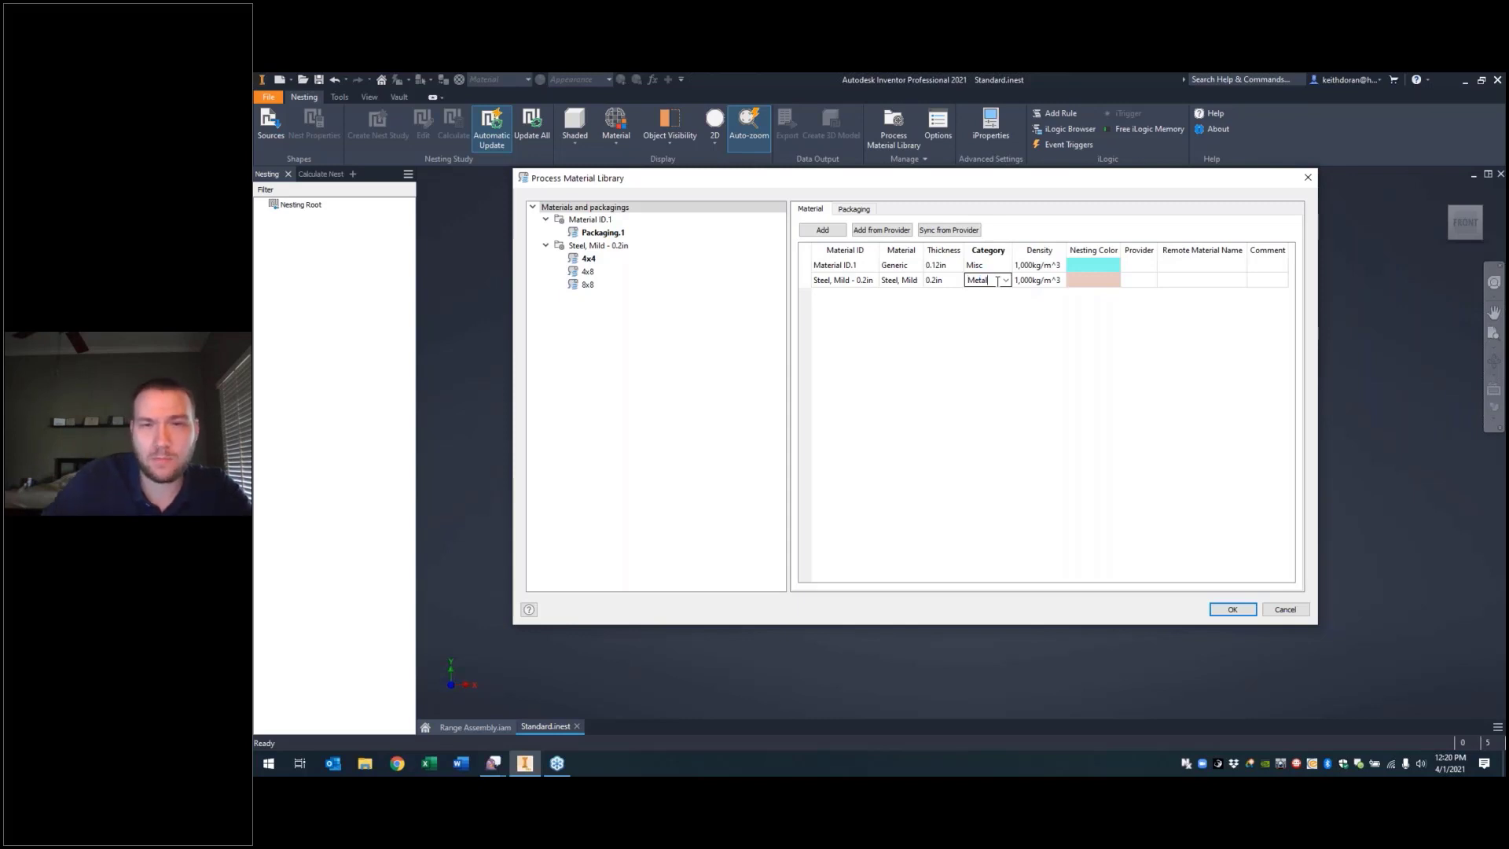
# Step: Set the mild steel's density to 7,850 kg/m^3, accept the library changes, then save and close the template
pyautogui.click(1035, 282)
pyautogui.write('7850')
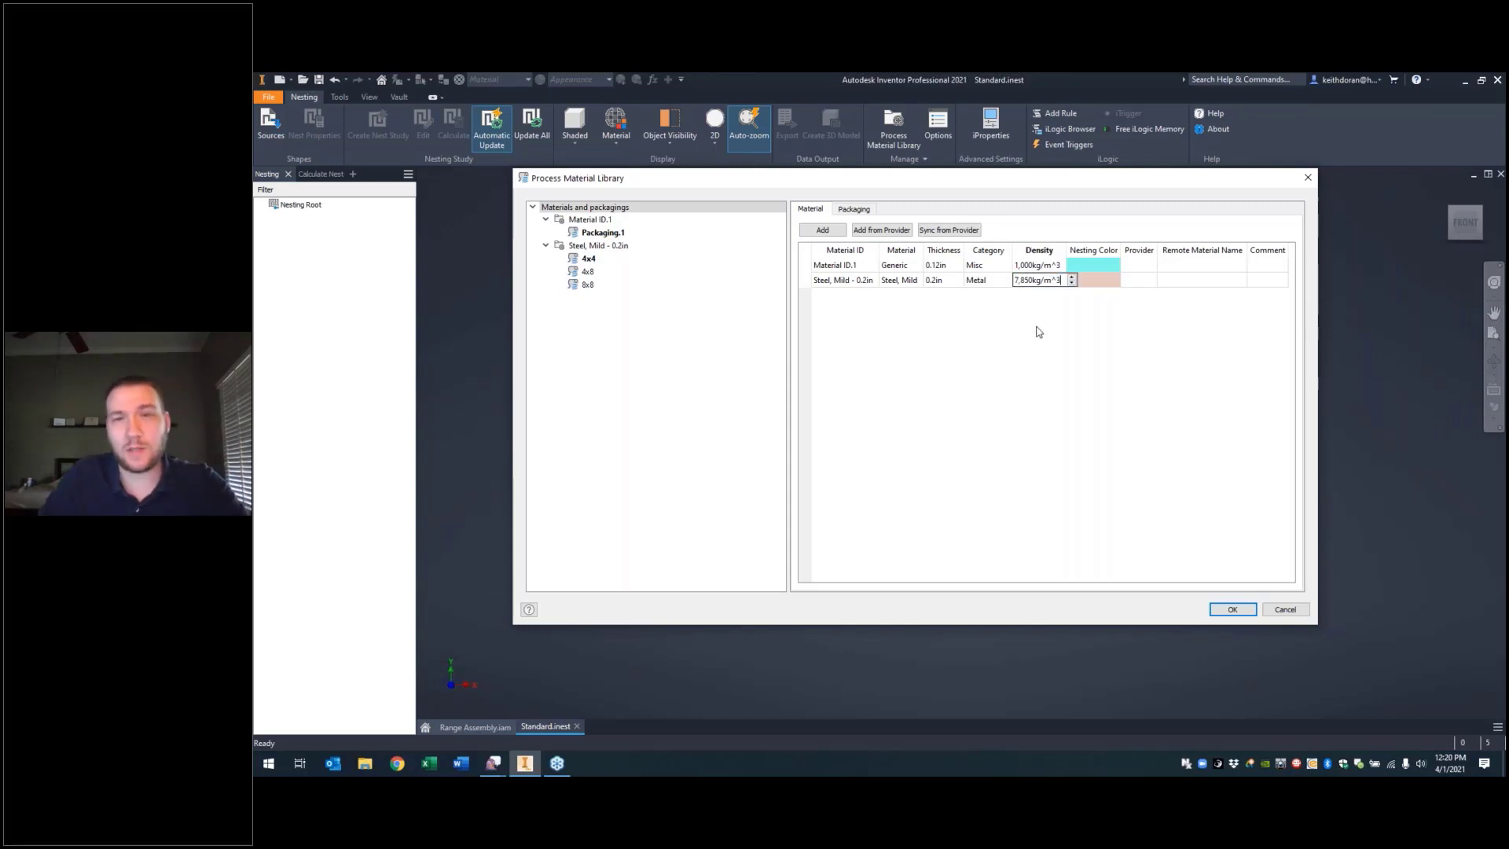
pyautogui.click(1232, 609)
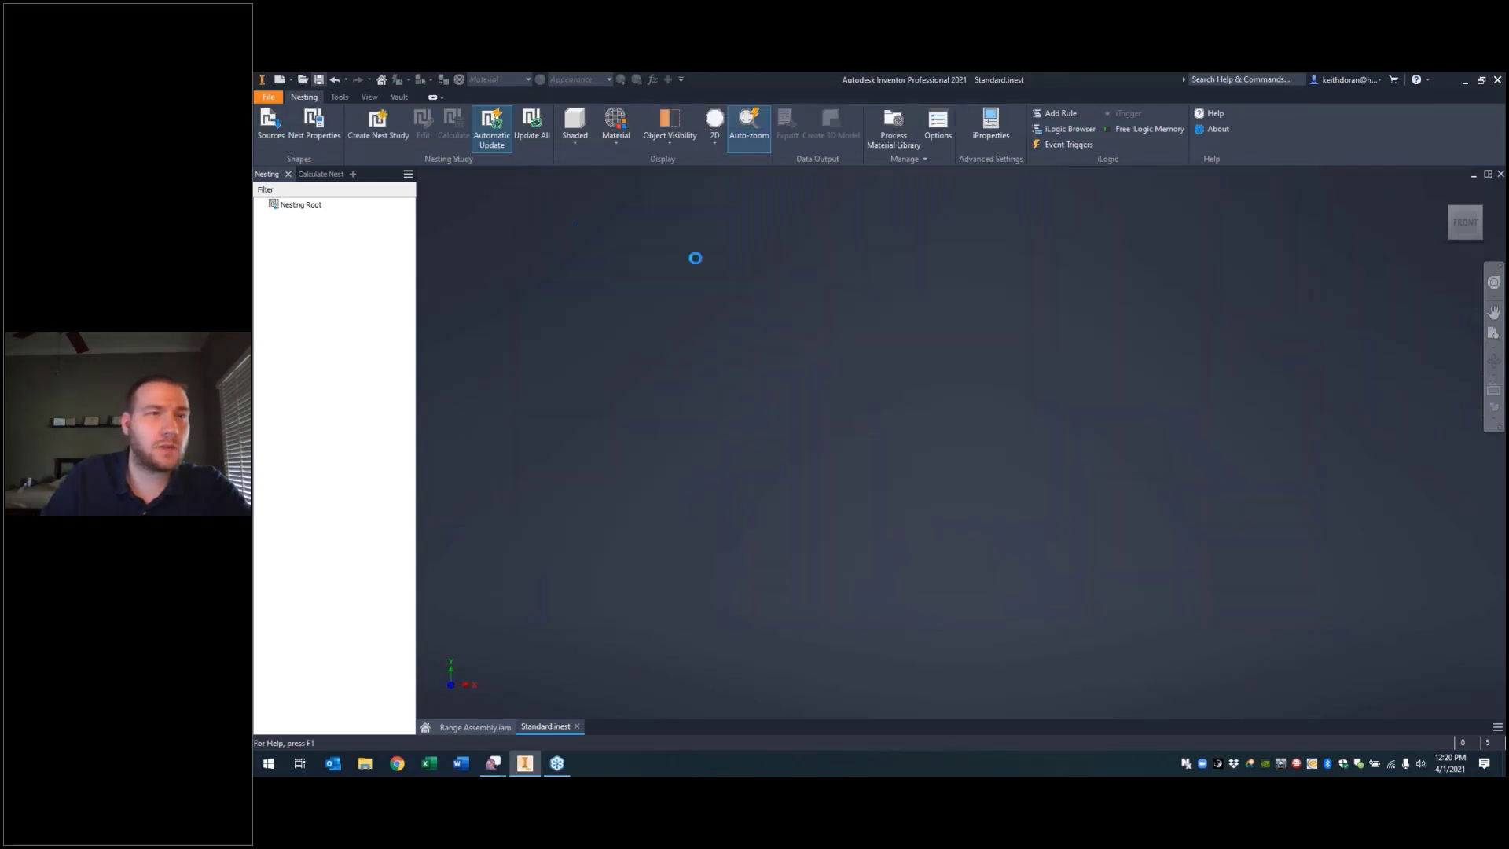
pyautogui.click(1500, 175)
# Step: Create another nest from Range Assembly.iam using the Default template
pyautogui.rightClick(309, 211)
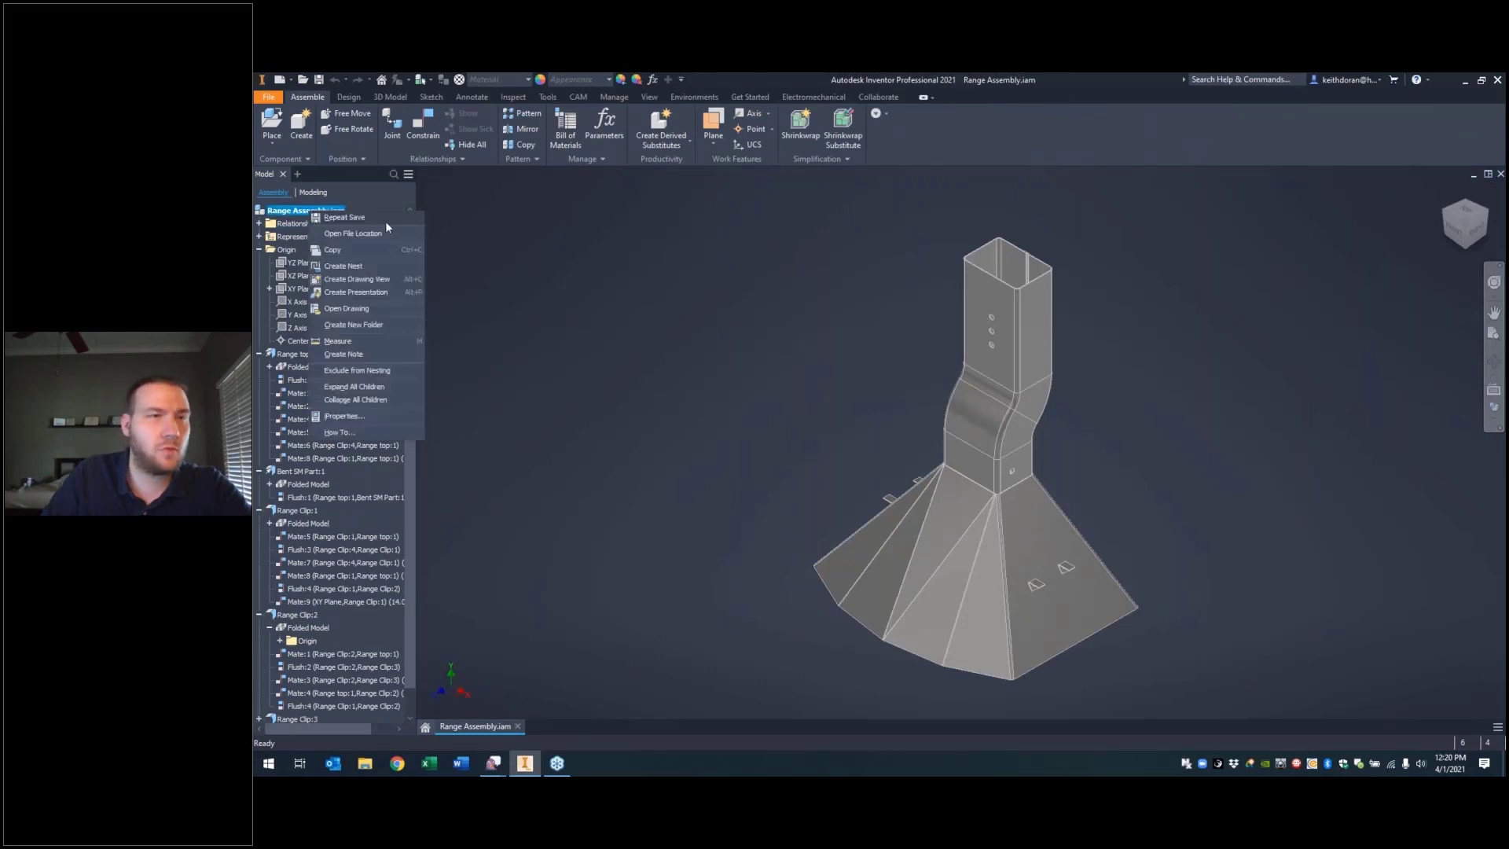
pyautogui.click(360, 265)
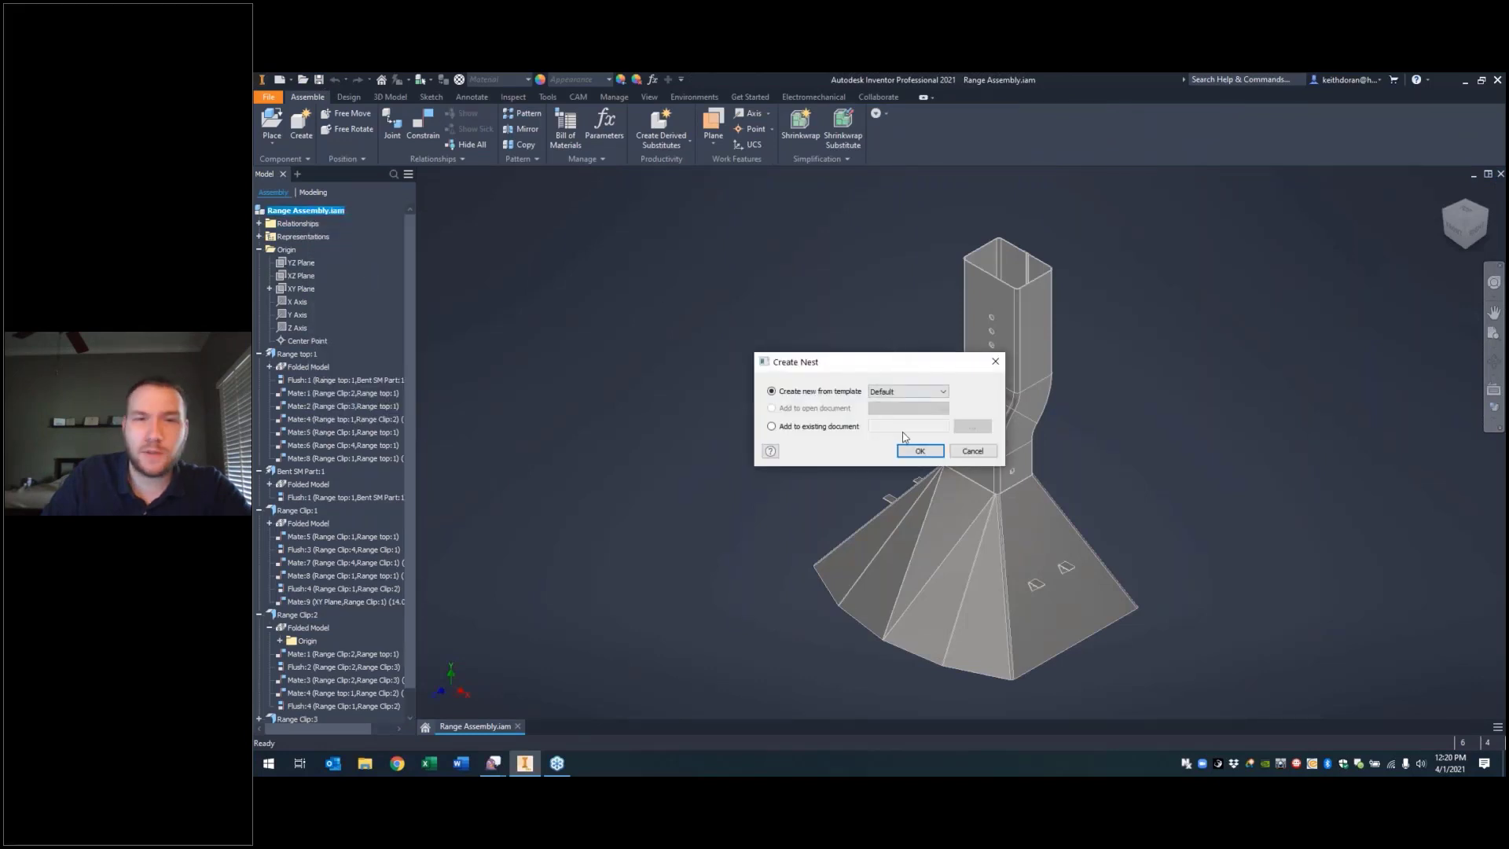
pyautogui.click(918, 450)
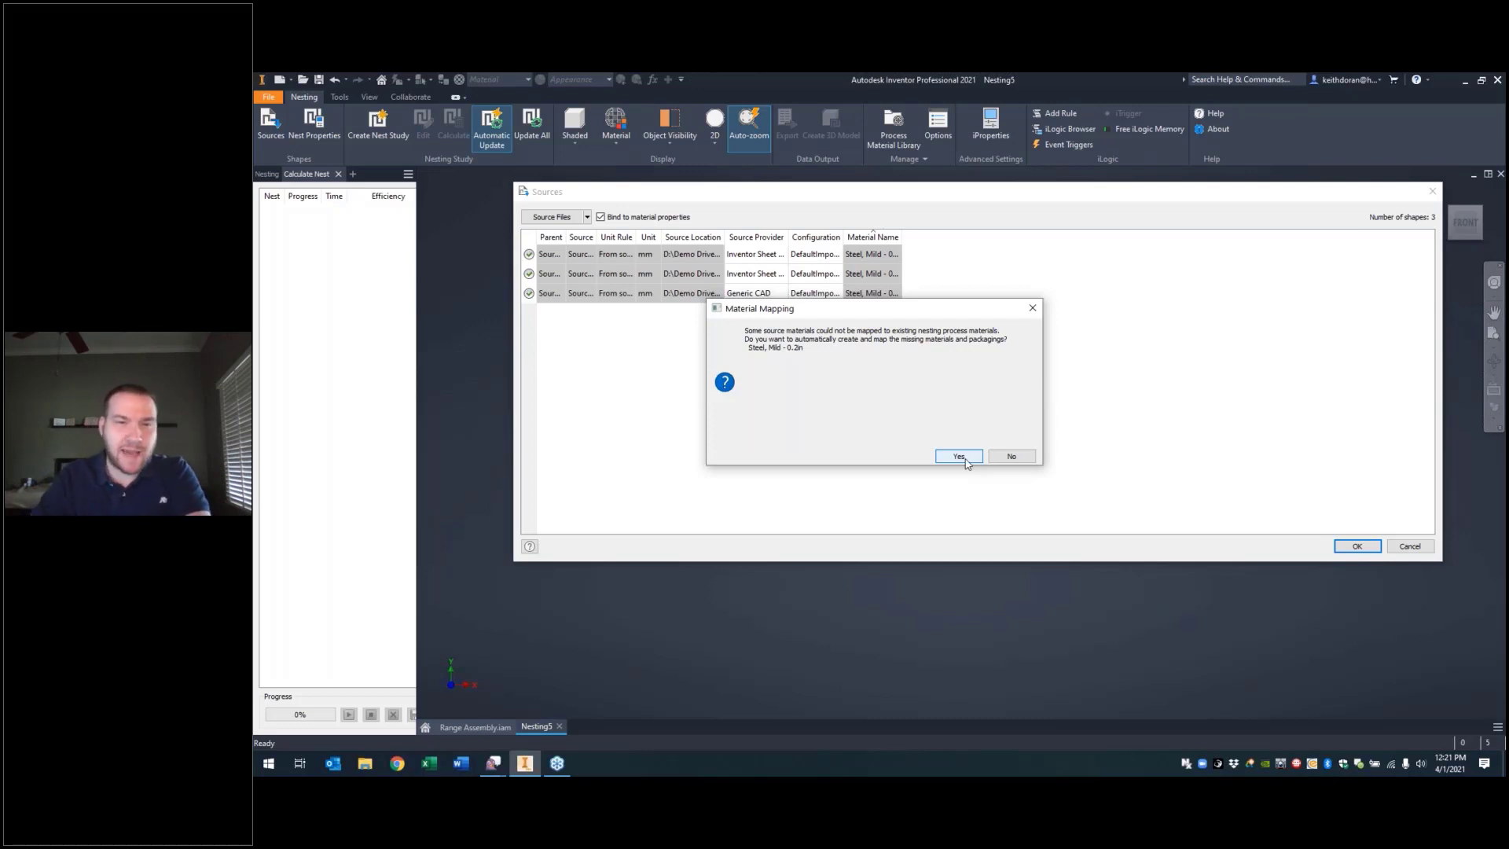
# Step: Create and map the missing Steel, Mild - 0.2in material automatically, widen the Material Name column and accept the sources
pyautogui.click(960, 456)
pyautogui.moveTo(901, 237); pyautogui.dragTo(1092, 236)
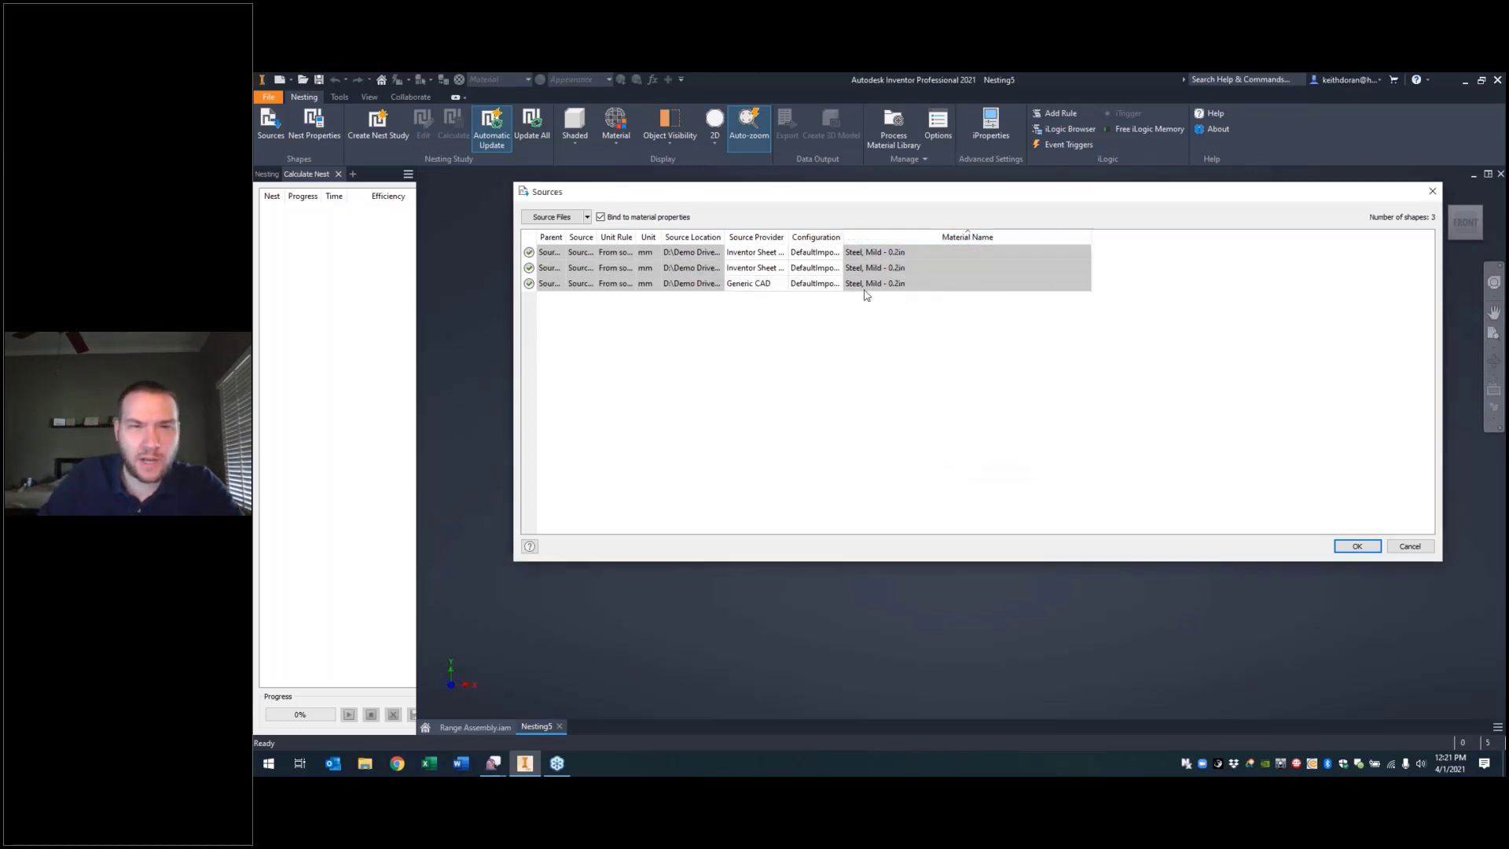
pyautogui.click(1347, 547)
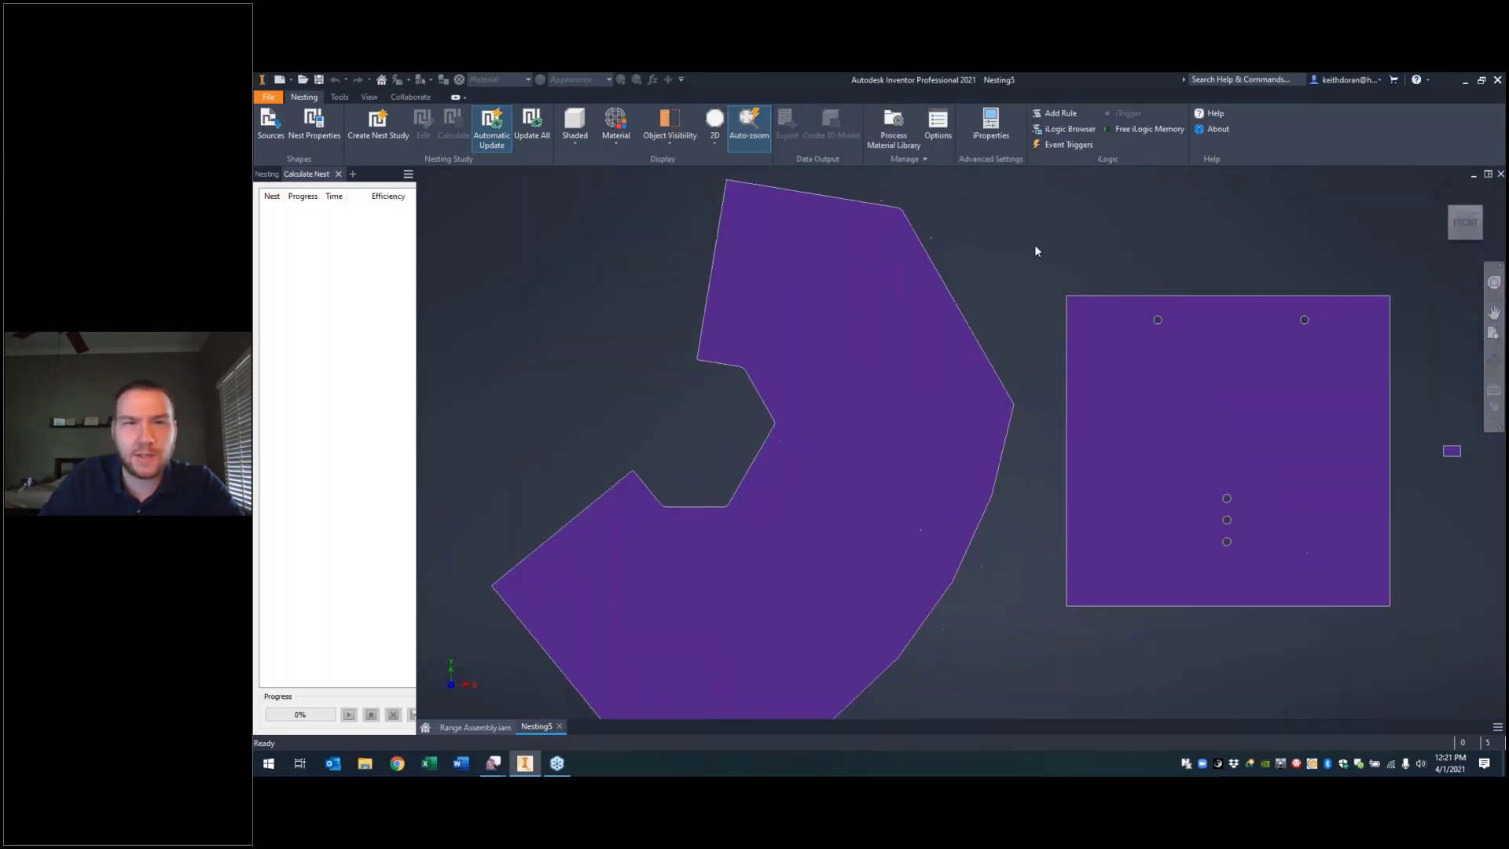
# Step: Compare the mild steel entries in the Process Material Library, cancel it and close the nest without saving
pyautogui.click(893, 126)
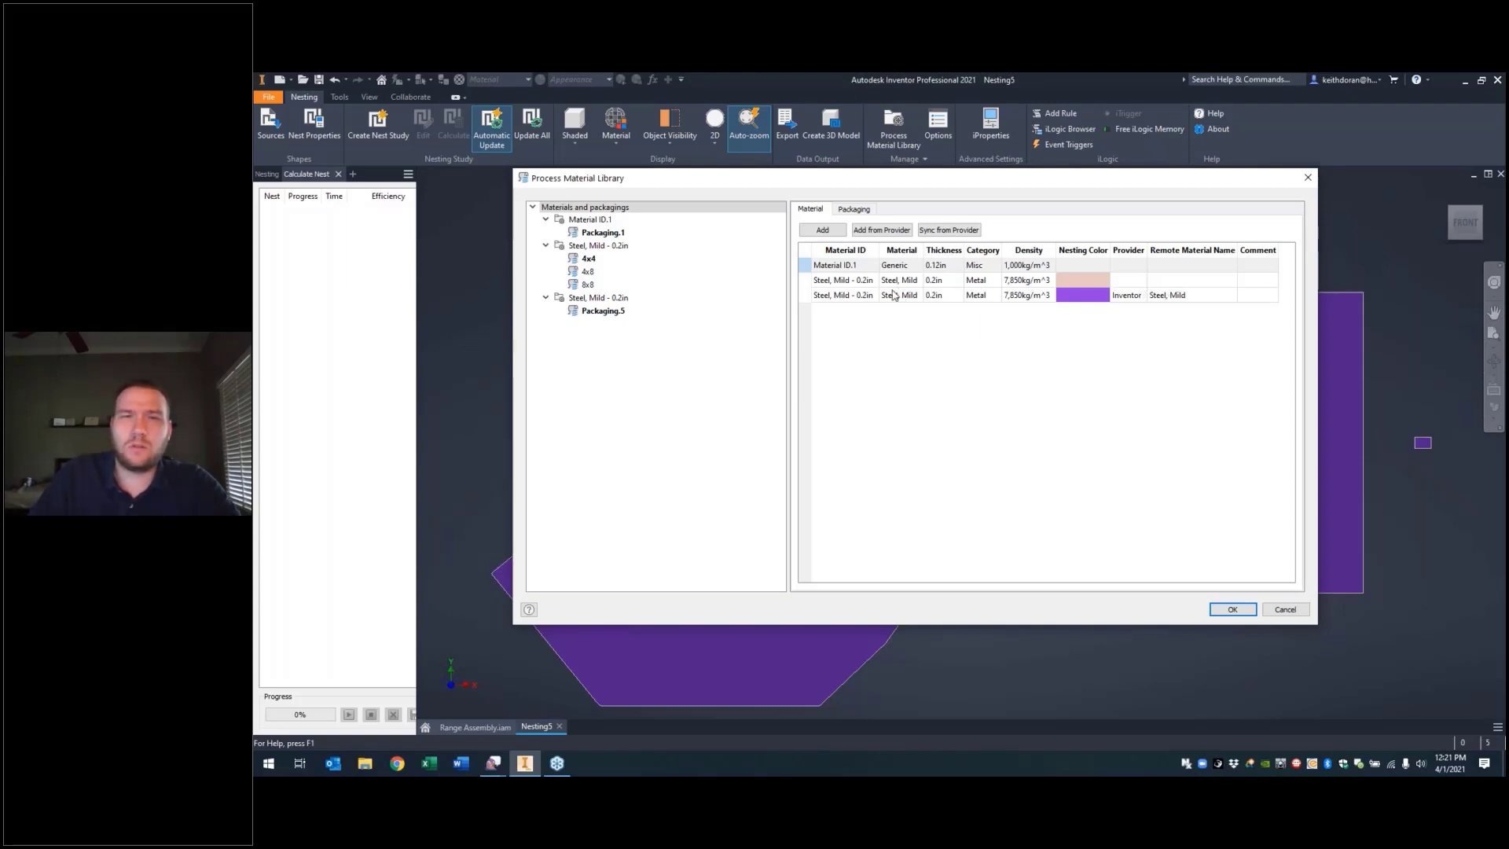
pyautogui.click(1269, 610)
pyautogui.click(1498, 176)
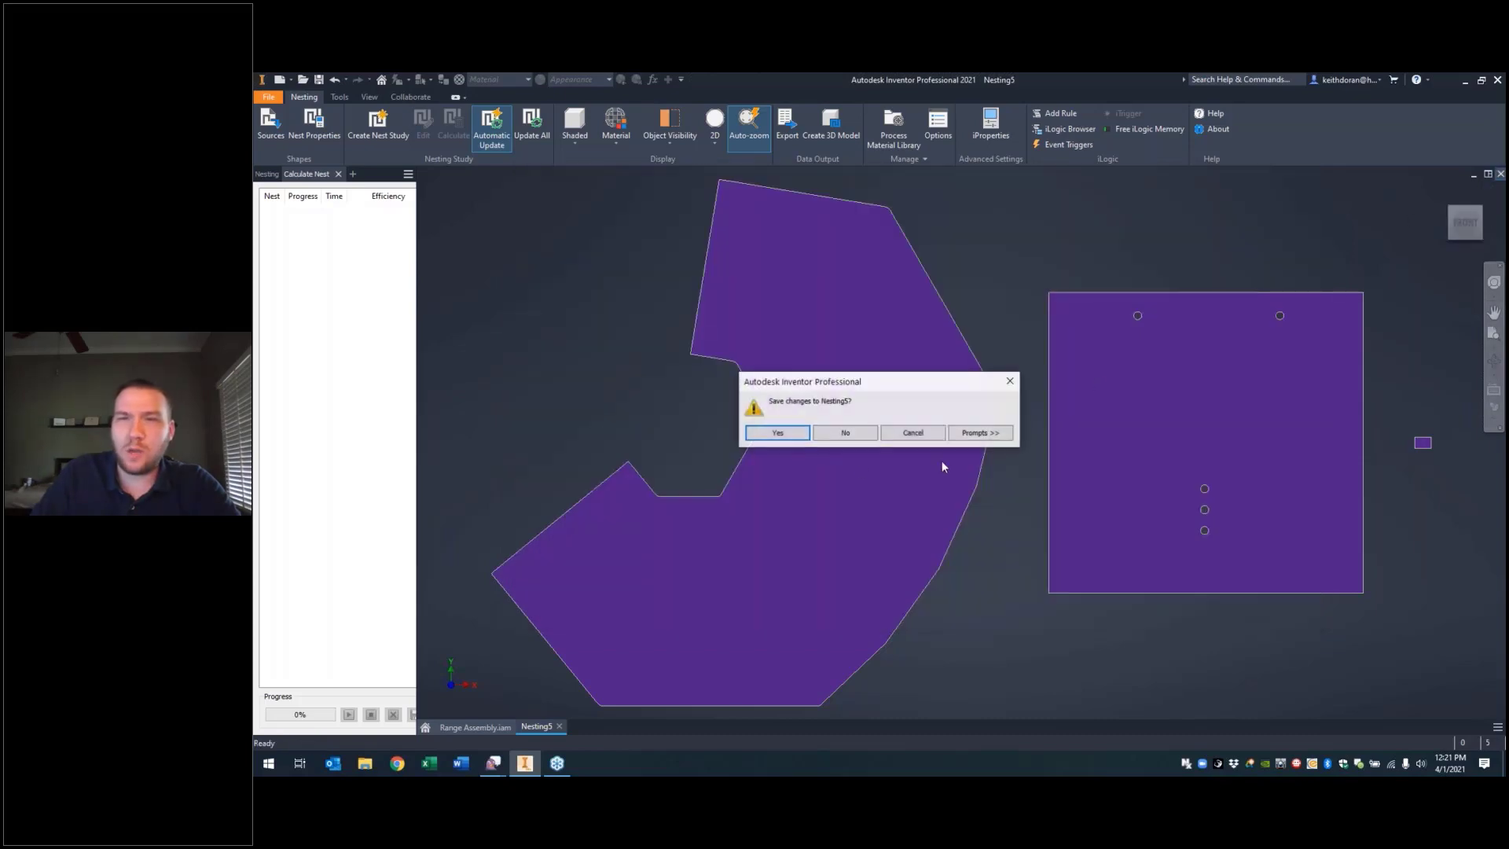
pyautogui.click(845, 434)
pyautogui.click(445, 330)
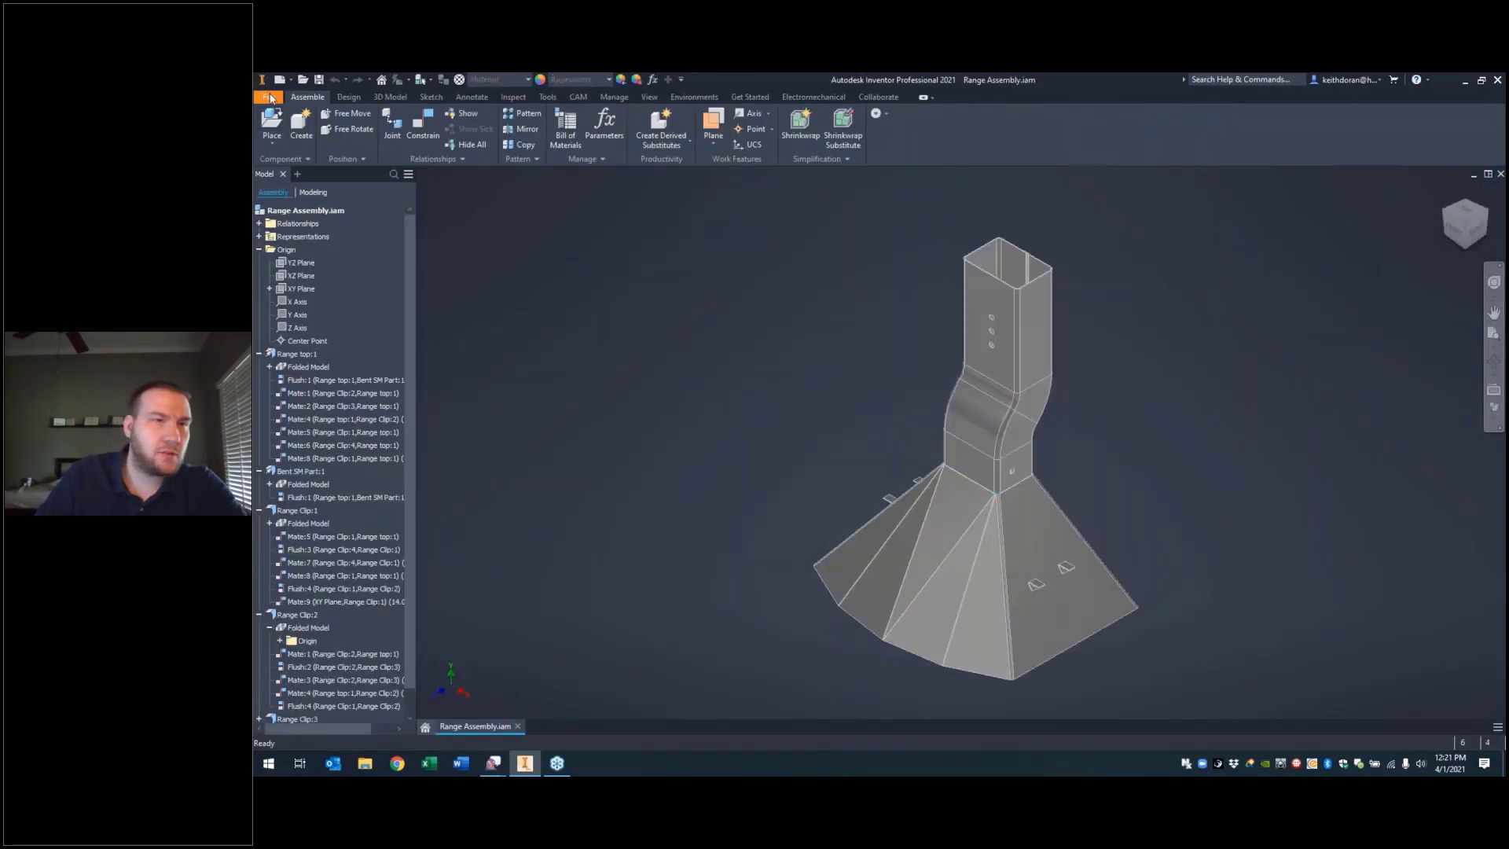
# Step: Open the Standard.inest template from the Templates folder and bring up its Process Material Library
pyautogui.click(268, 97)
pyautogui.click(812, 375)
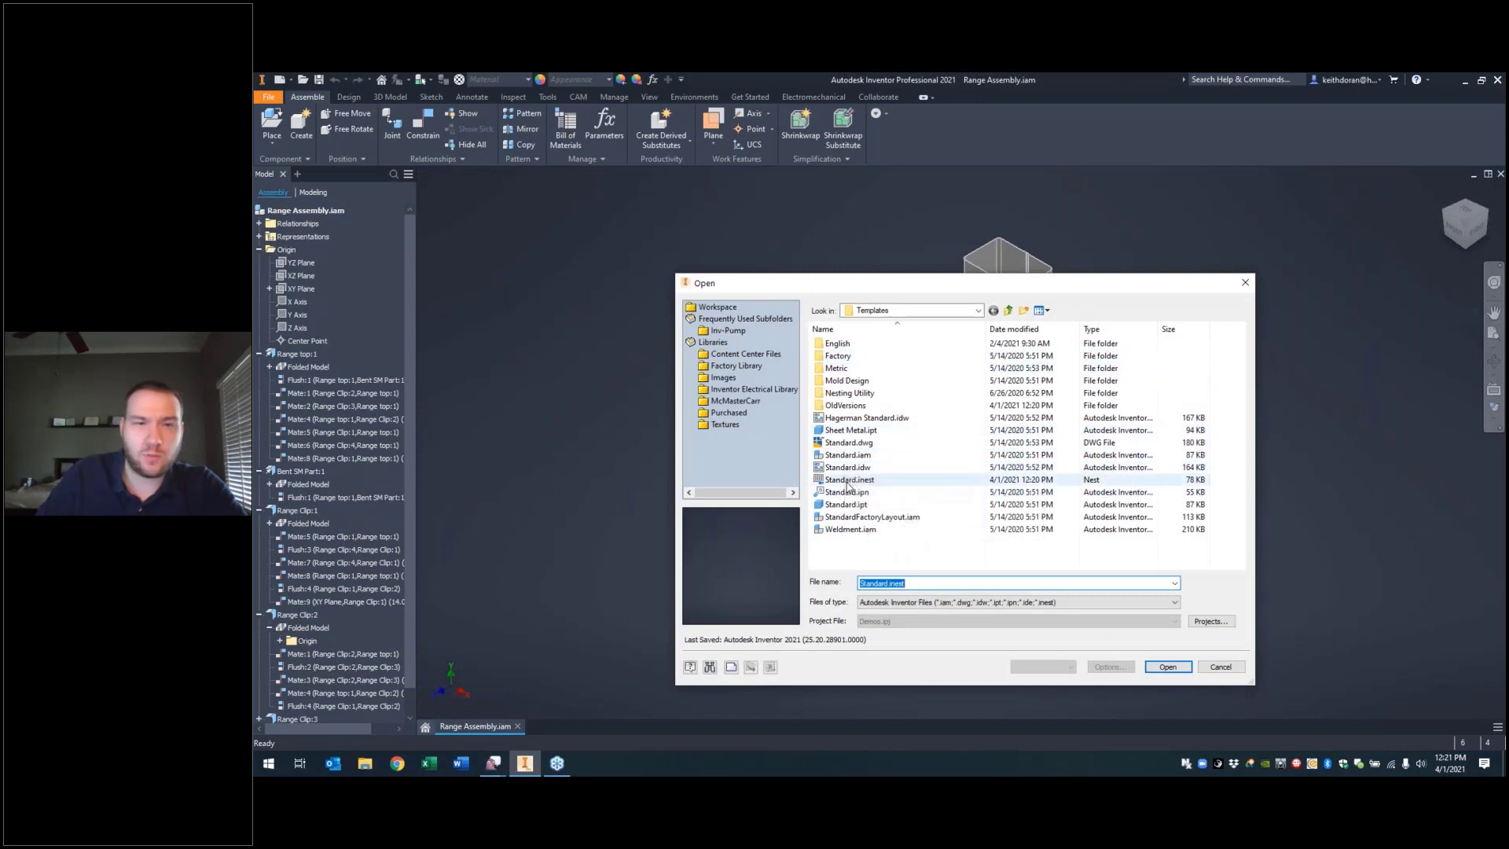
pyautogui.click(848, 481)
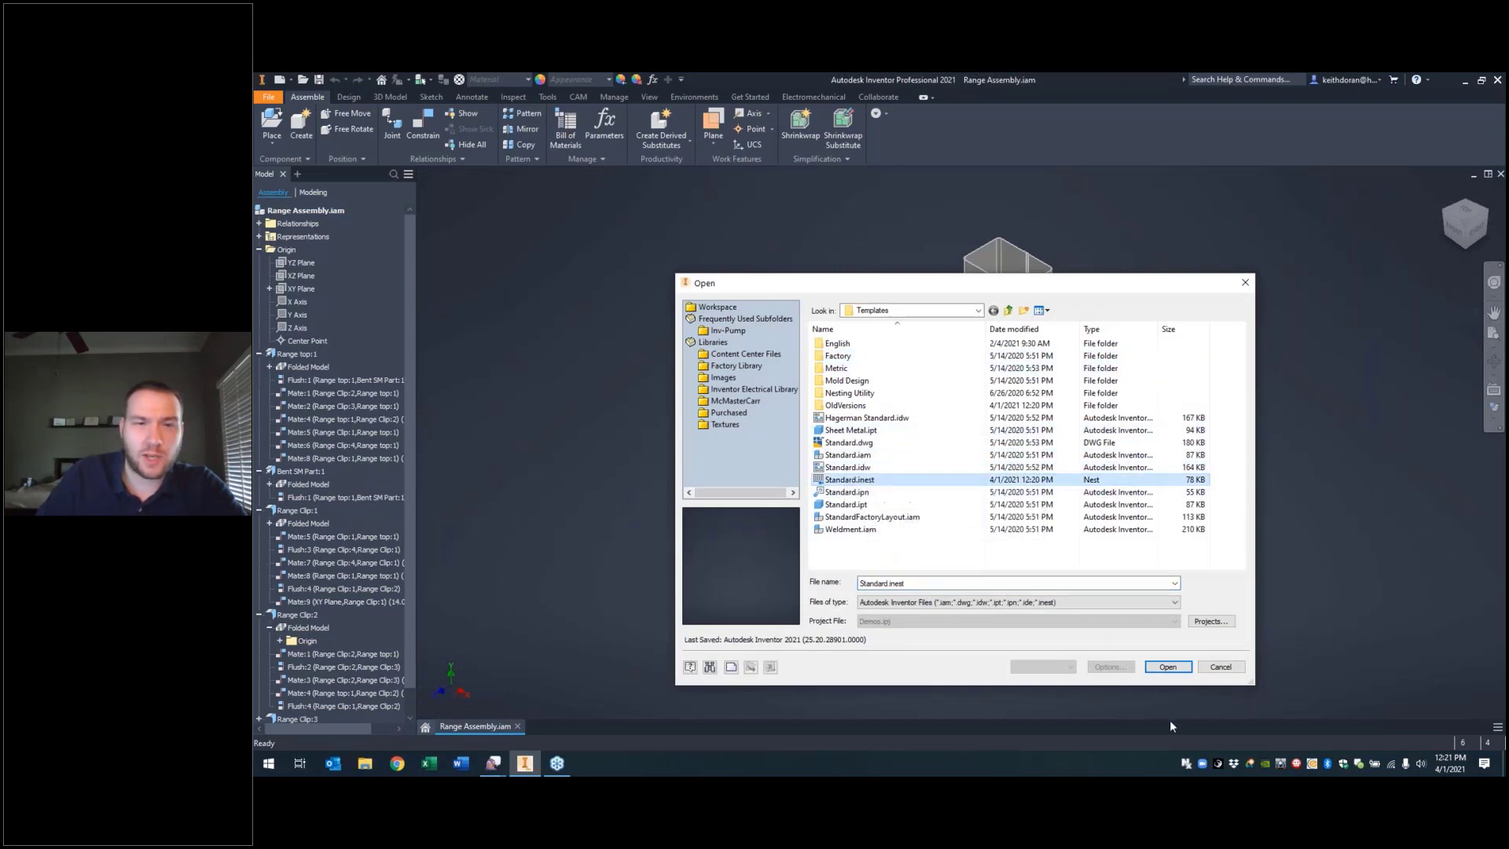
pyautogui.click(1168, 667)
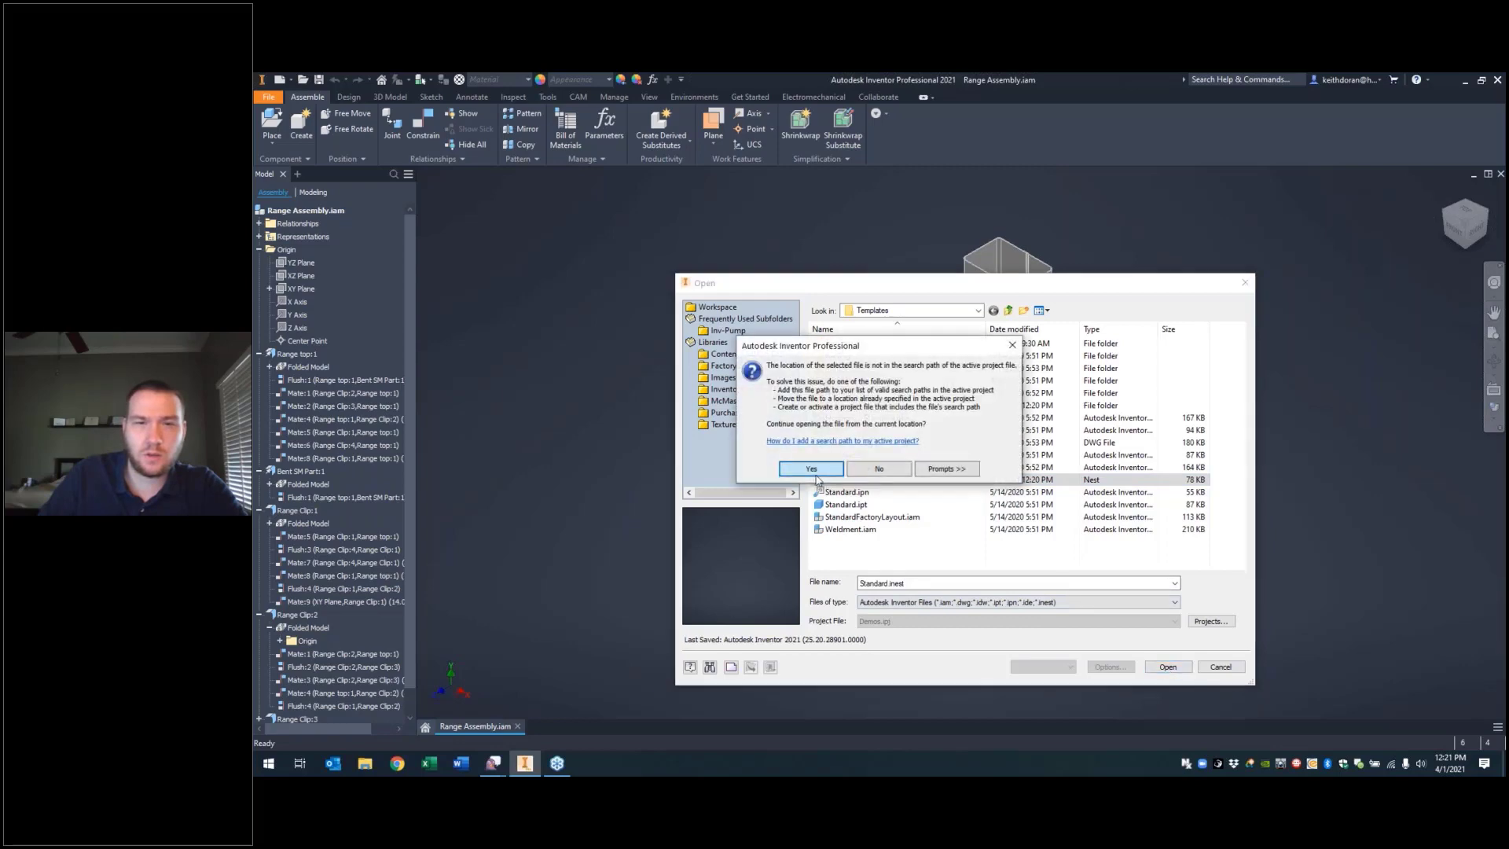
pyautogui.click(821, 465)
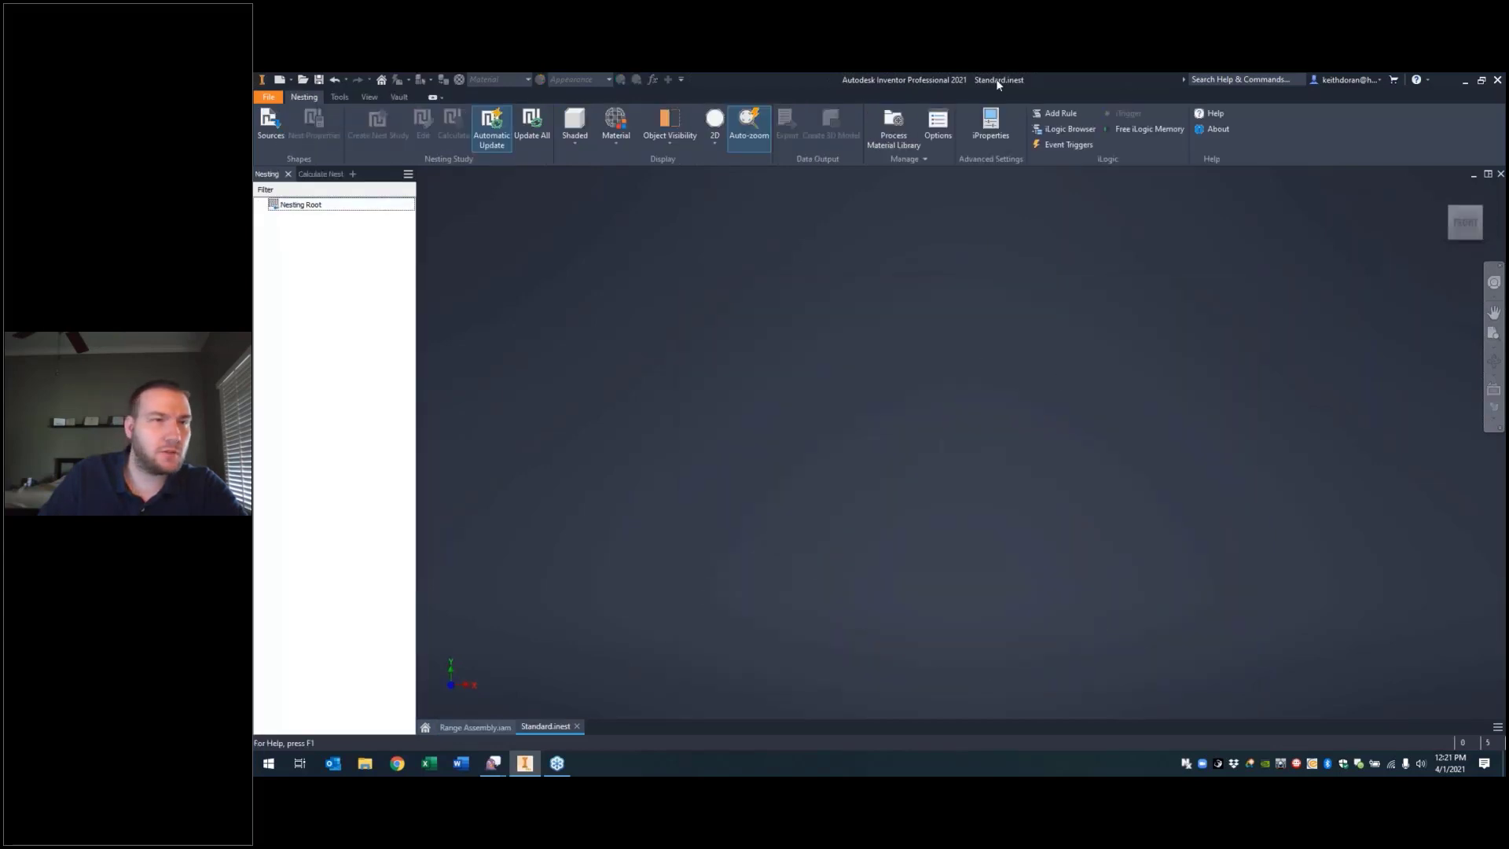
pyautogui.click(914, 130)
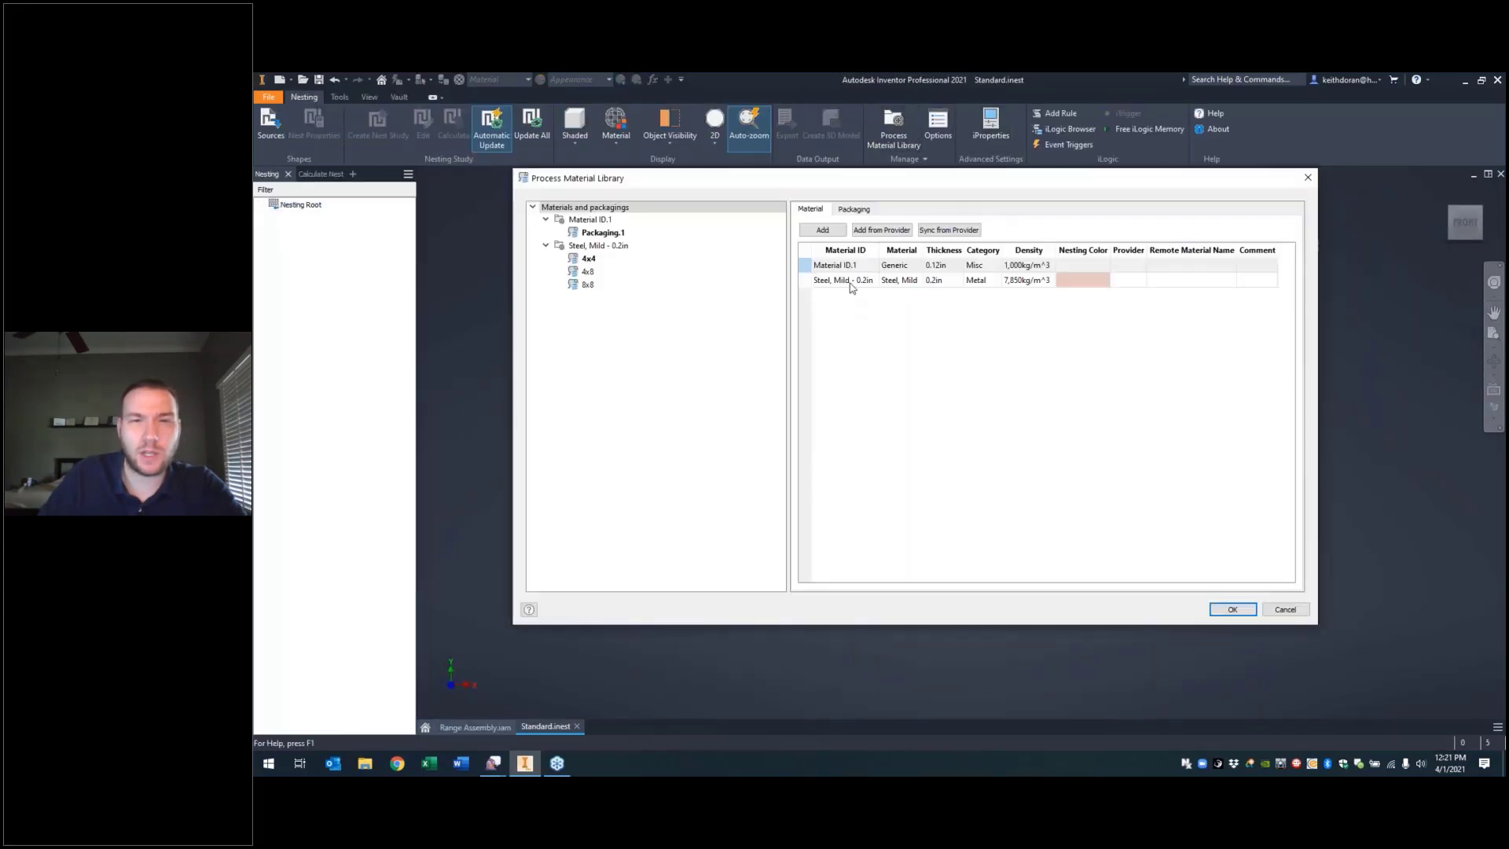
# Step: Set the provider of the Steel, Mild - 0.2in material to Inventor
pyautogui.doubleClick(853, 281)
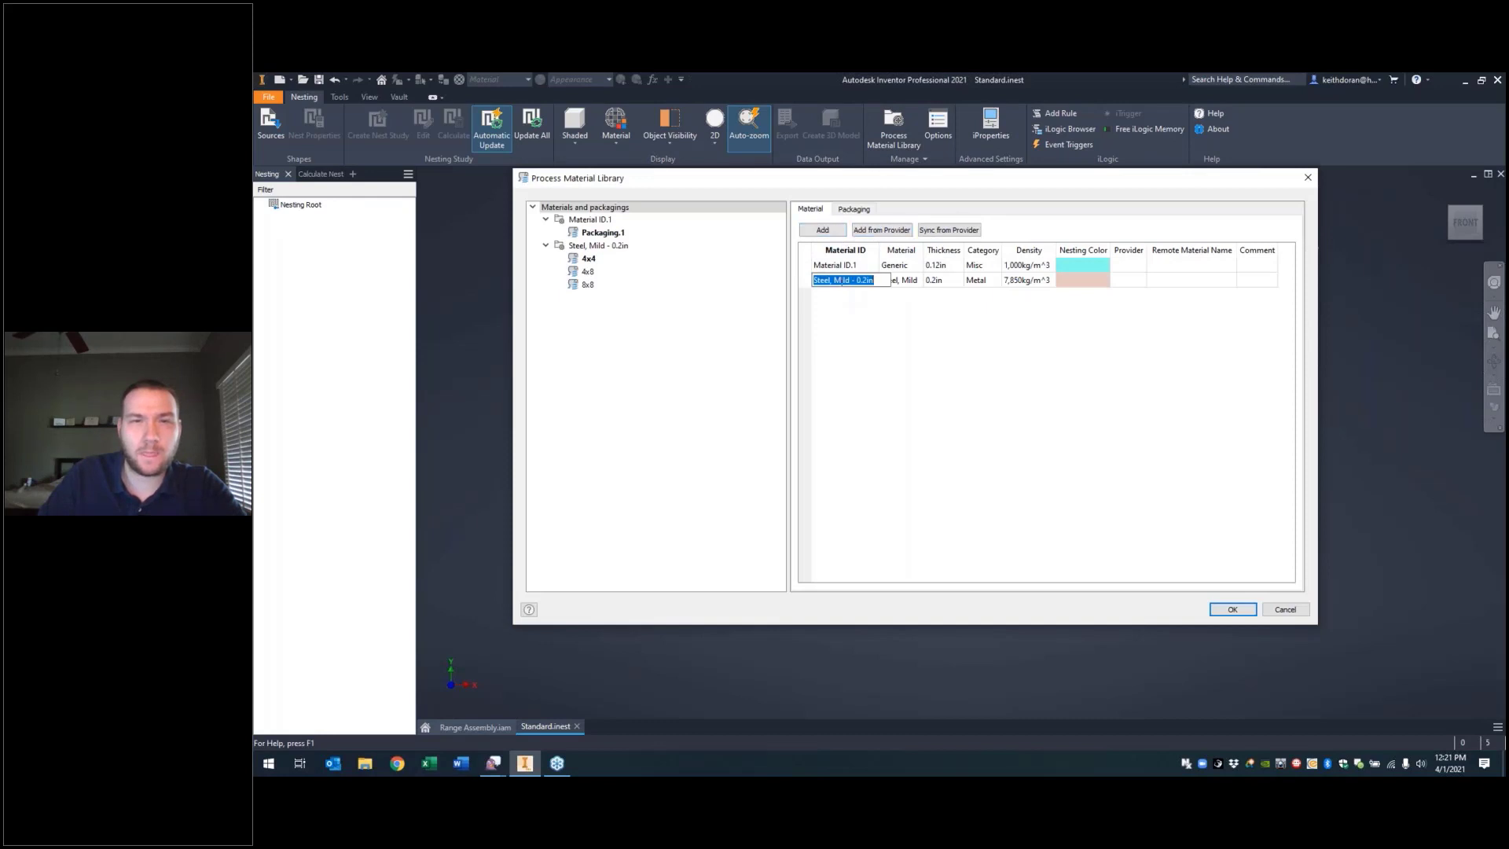
pyautogui.click(1132, 281)
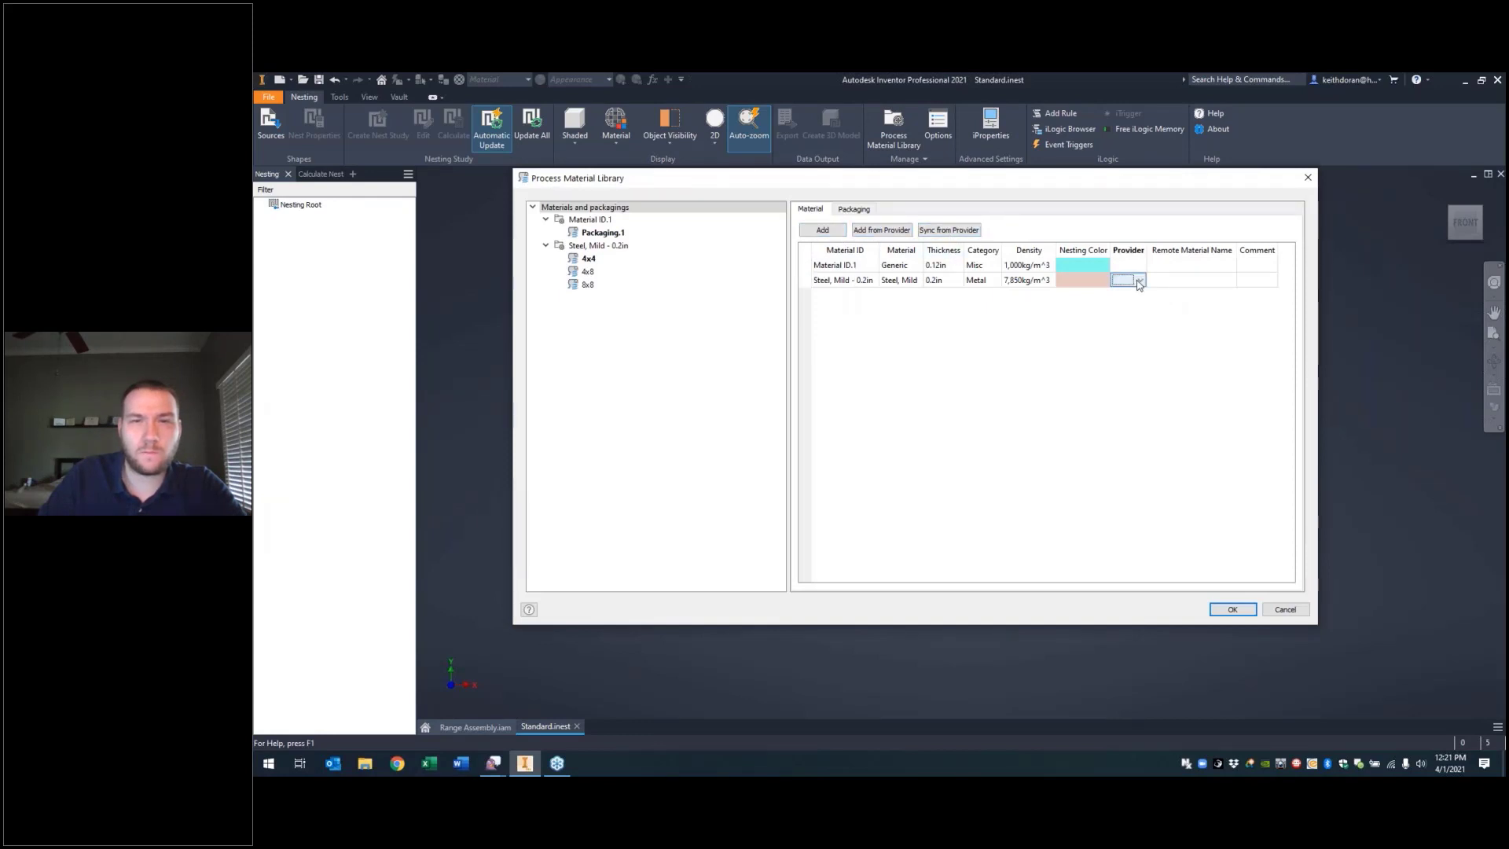
pyautogui.click(1139, 280)
pyautogui.click(1128, 302)
# Step: Set the material's remote material name to Steel, Mild, accept the library changes, and save and close the template
pyautogui.click(1186, 281)
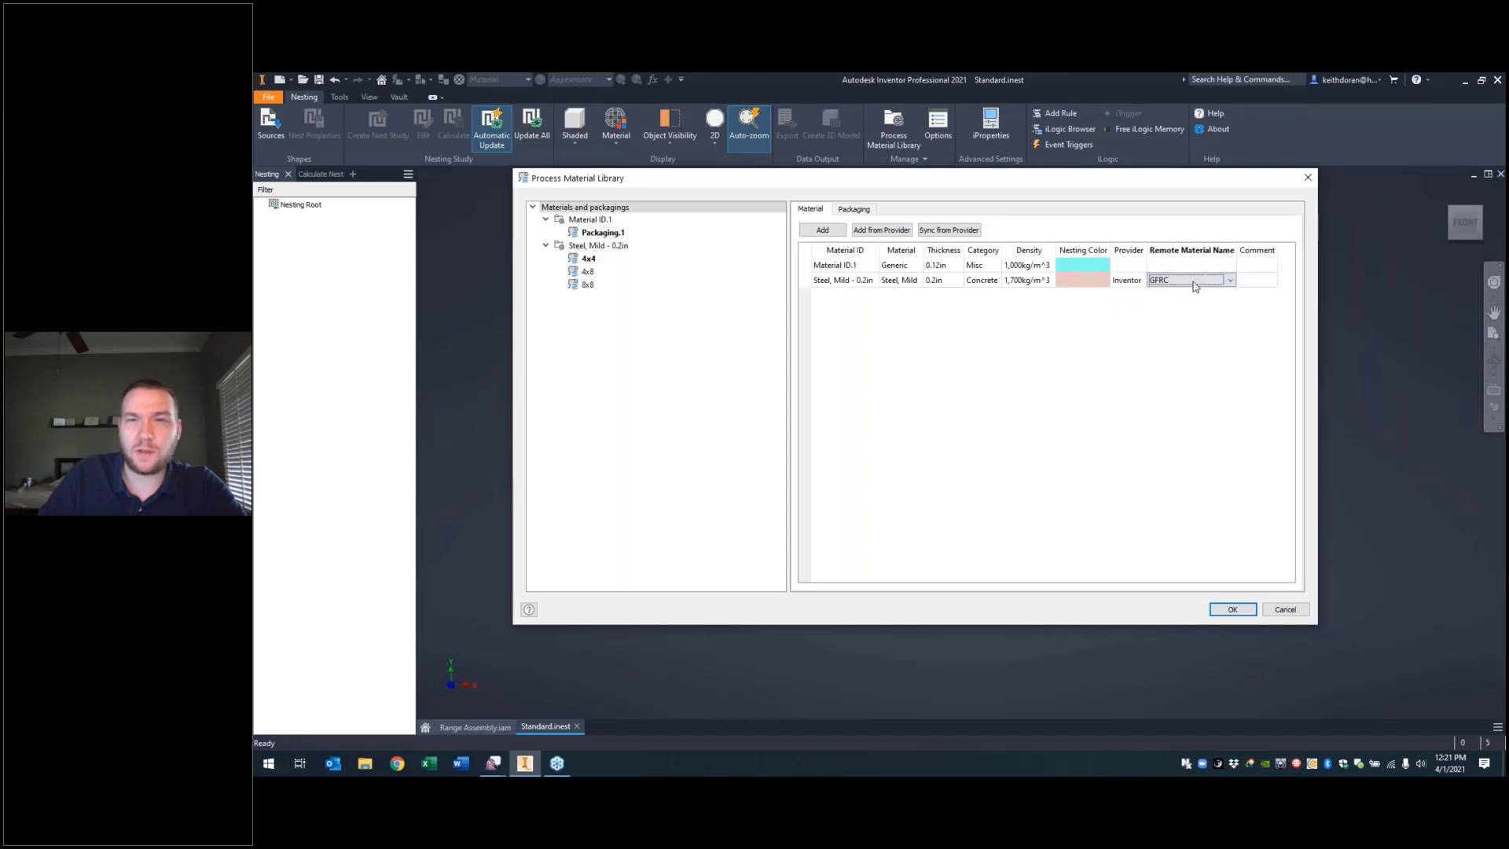
pyautogui.click(1230, 280)
pyautogui.scroll(-10, 1214, 357)
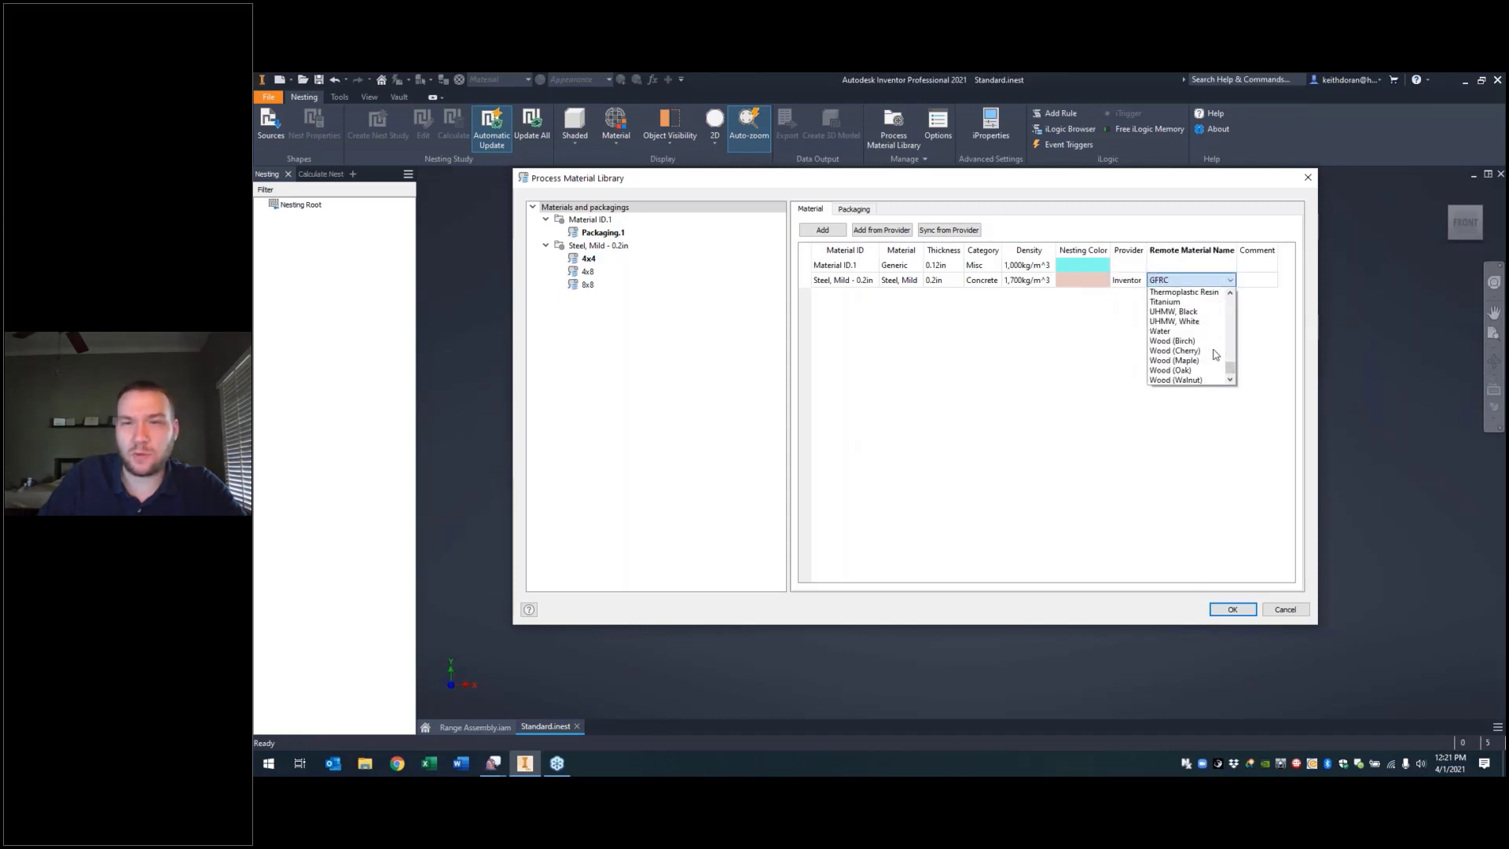
pyautogui.scroll(2, 1214, 358)
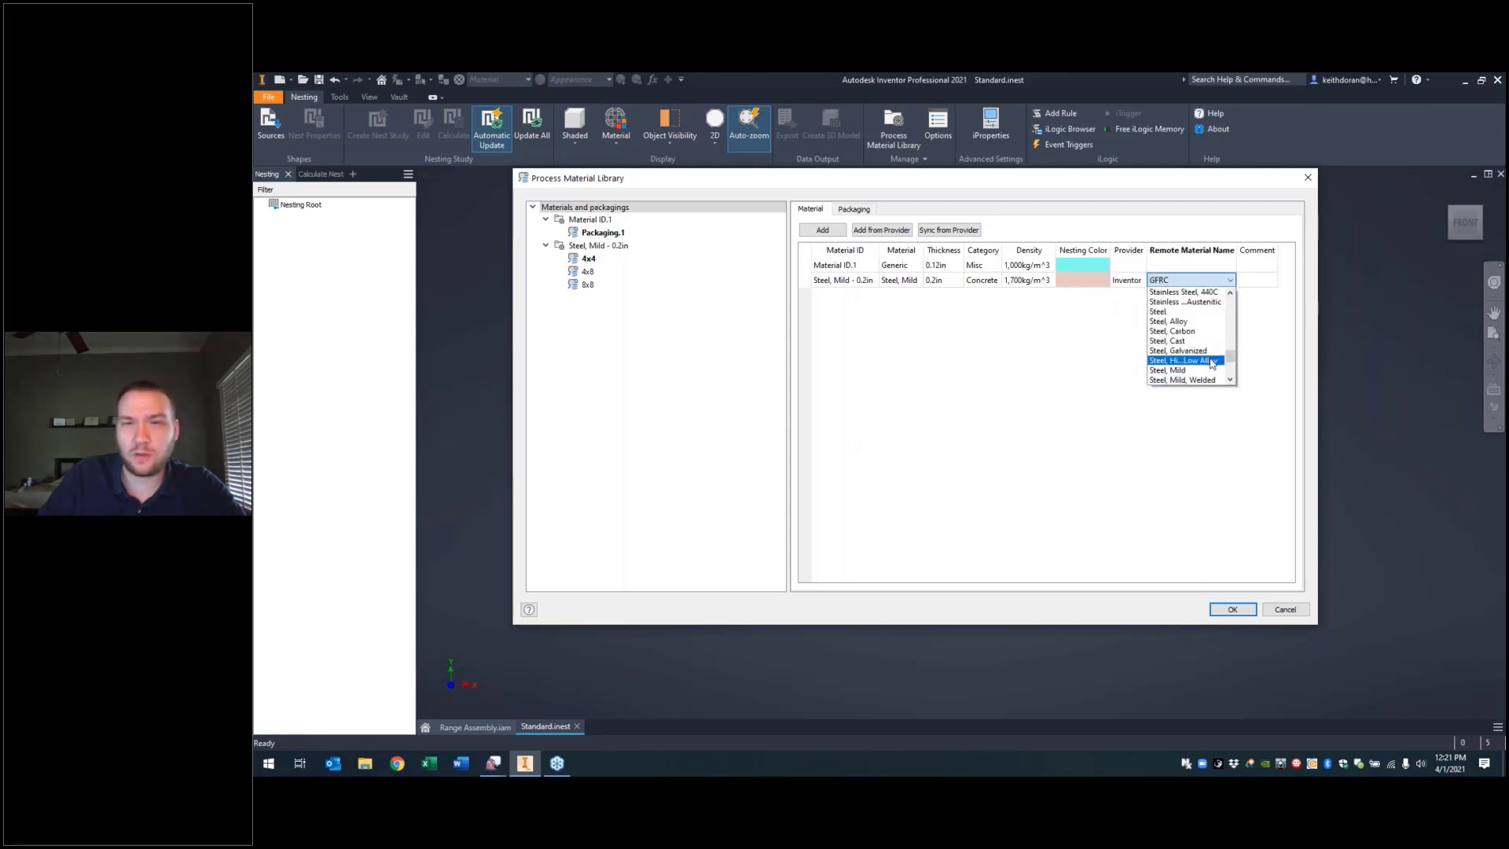
pyautogui.click(1201, 369)
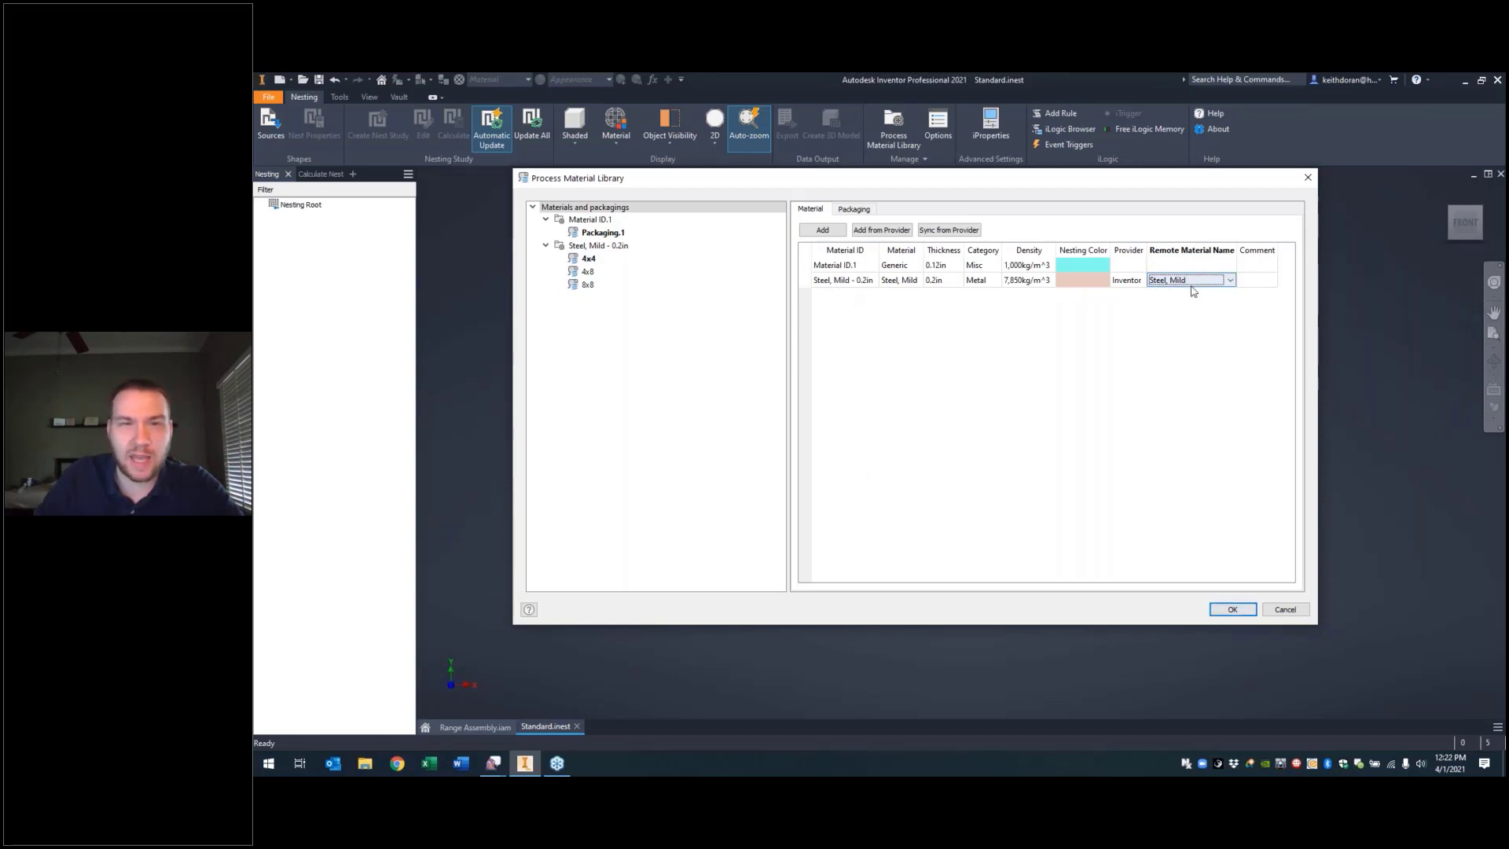
pyautogui.click(1230, 610)
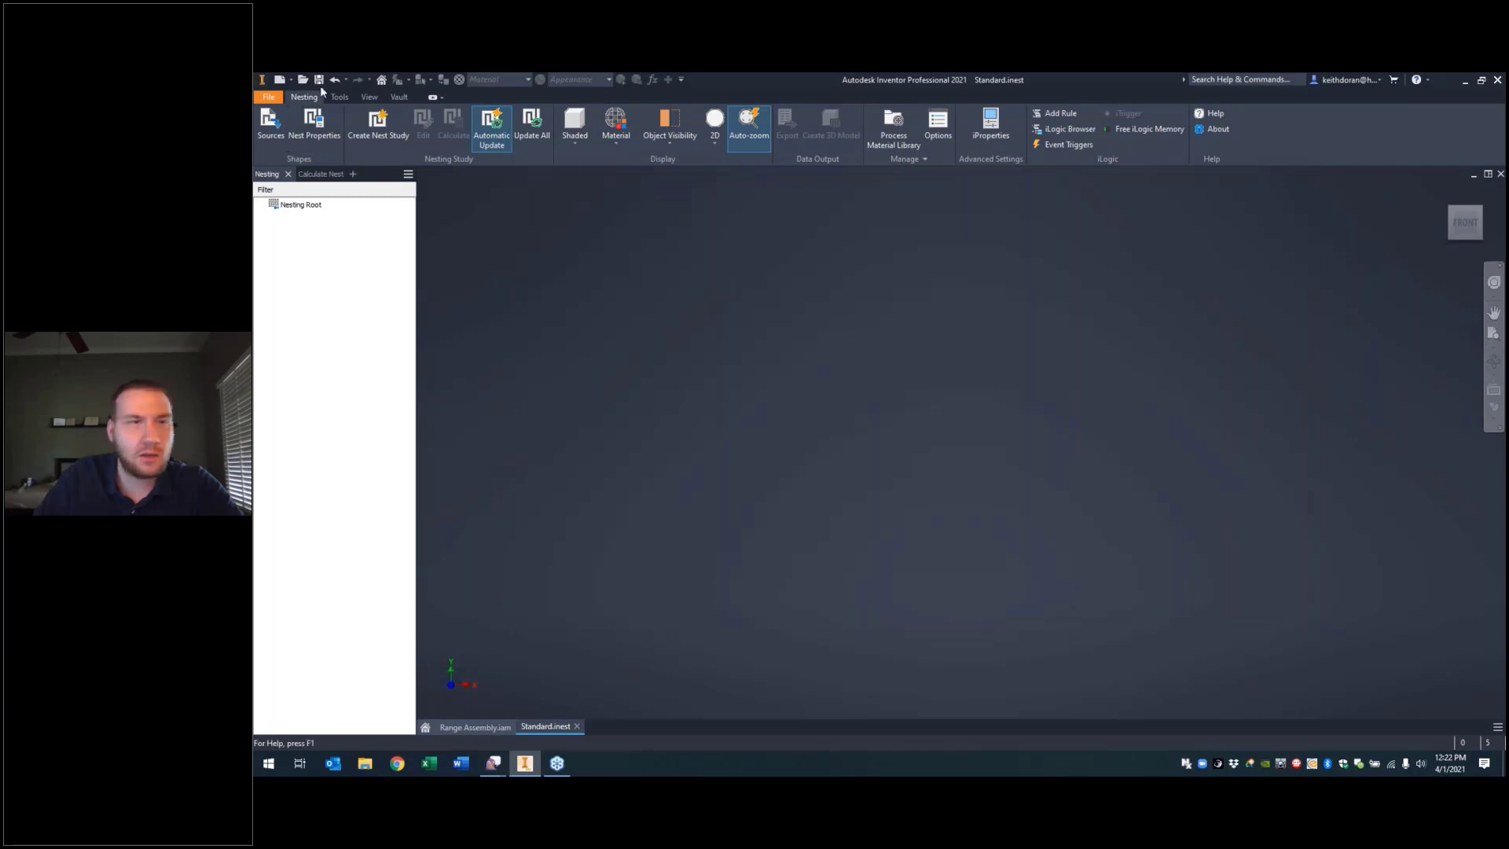
pyautogui.click(1500, 174)
# Step: Create a nest from Range Assembly.iam using the Default template
pyautogui.rightClick(309, 212)
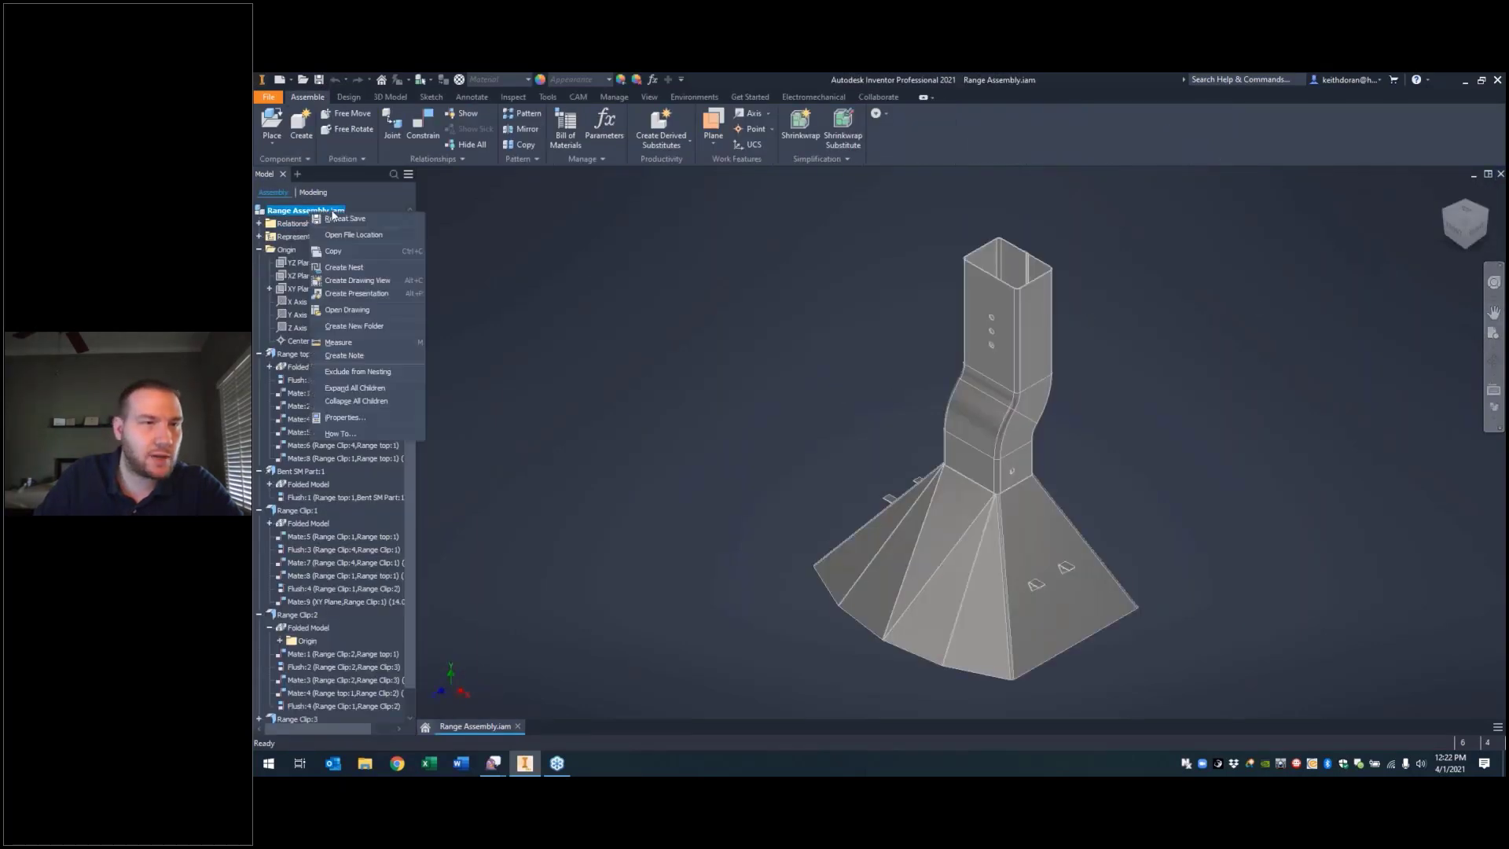
pyautogui.click(347, 267)
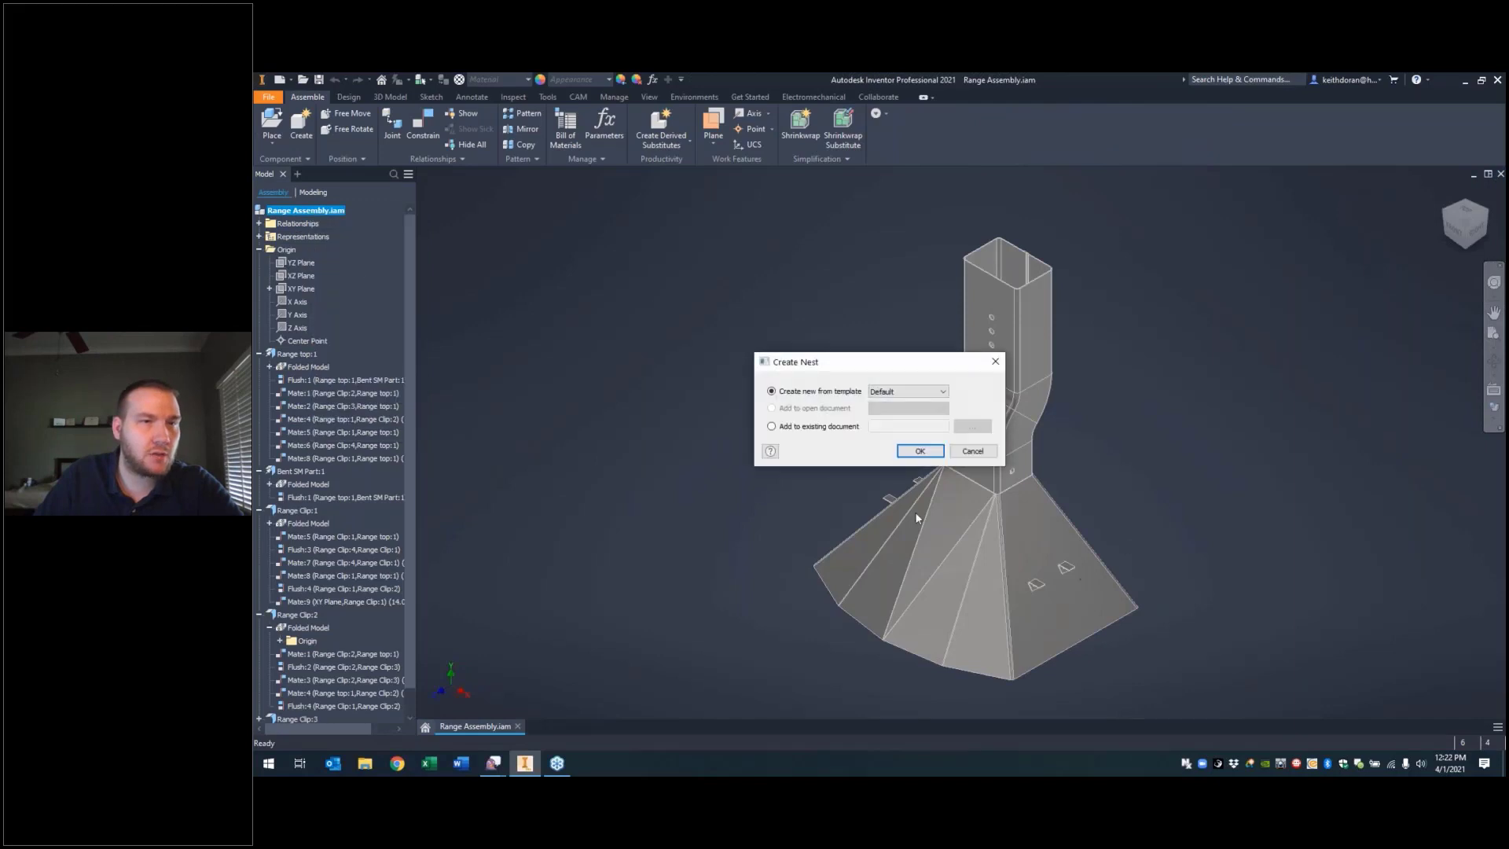
pyautogui.click(920, 451)
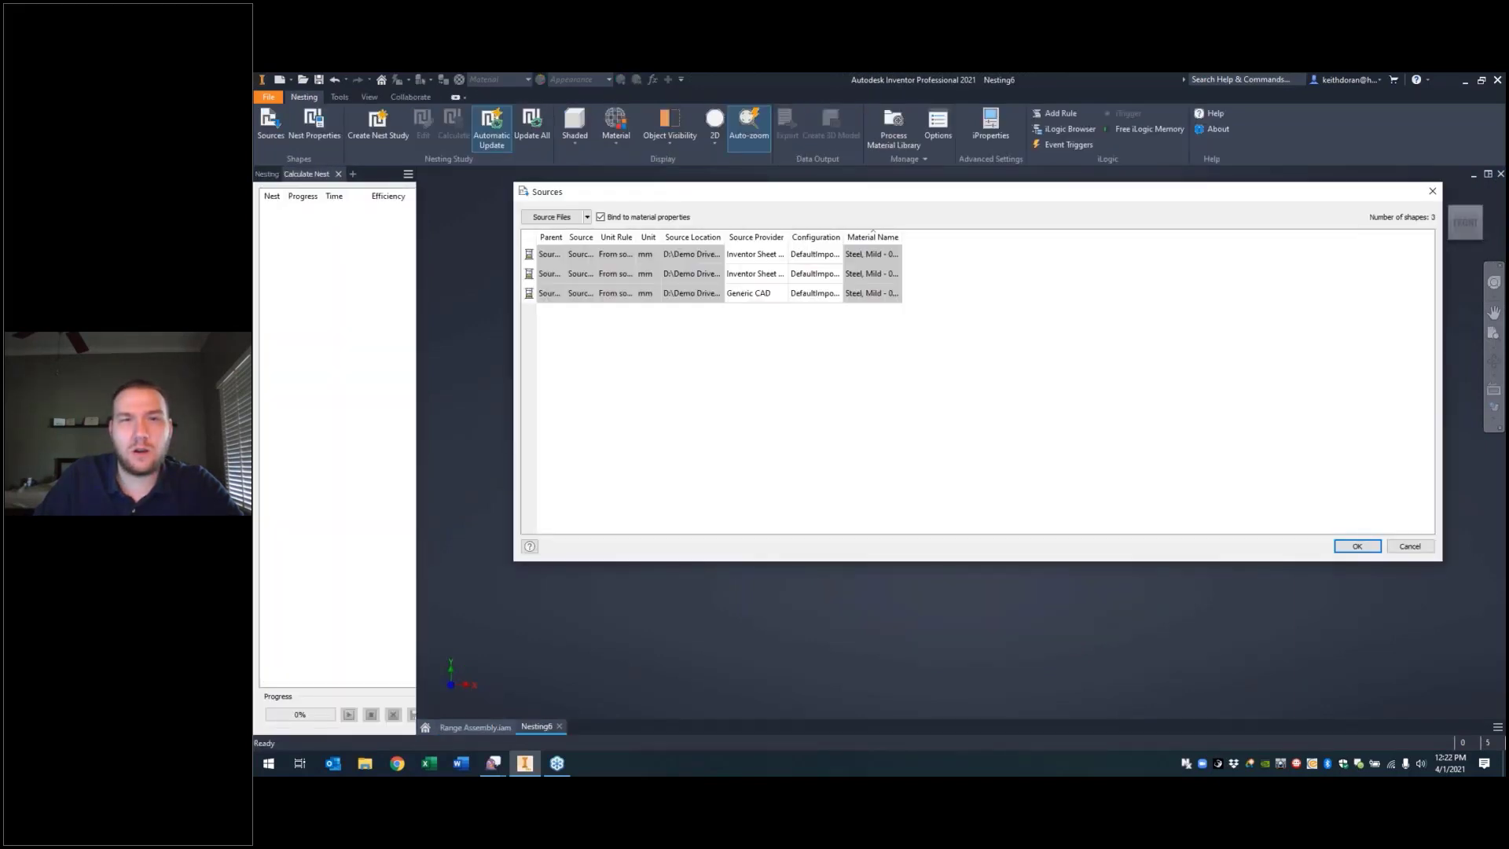
# Step: Widen the Material Name, Configuration and Source Provider columns to check the material mapping, and accept the sources
pyautogui.moveTo(901, 236); pyautogui.dragTo(1028, 236)
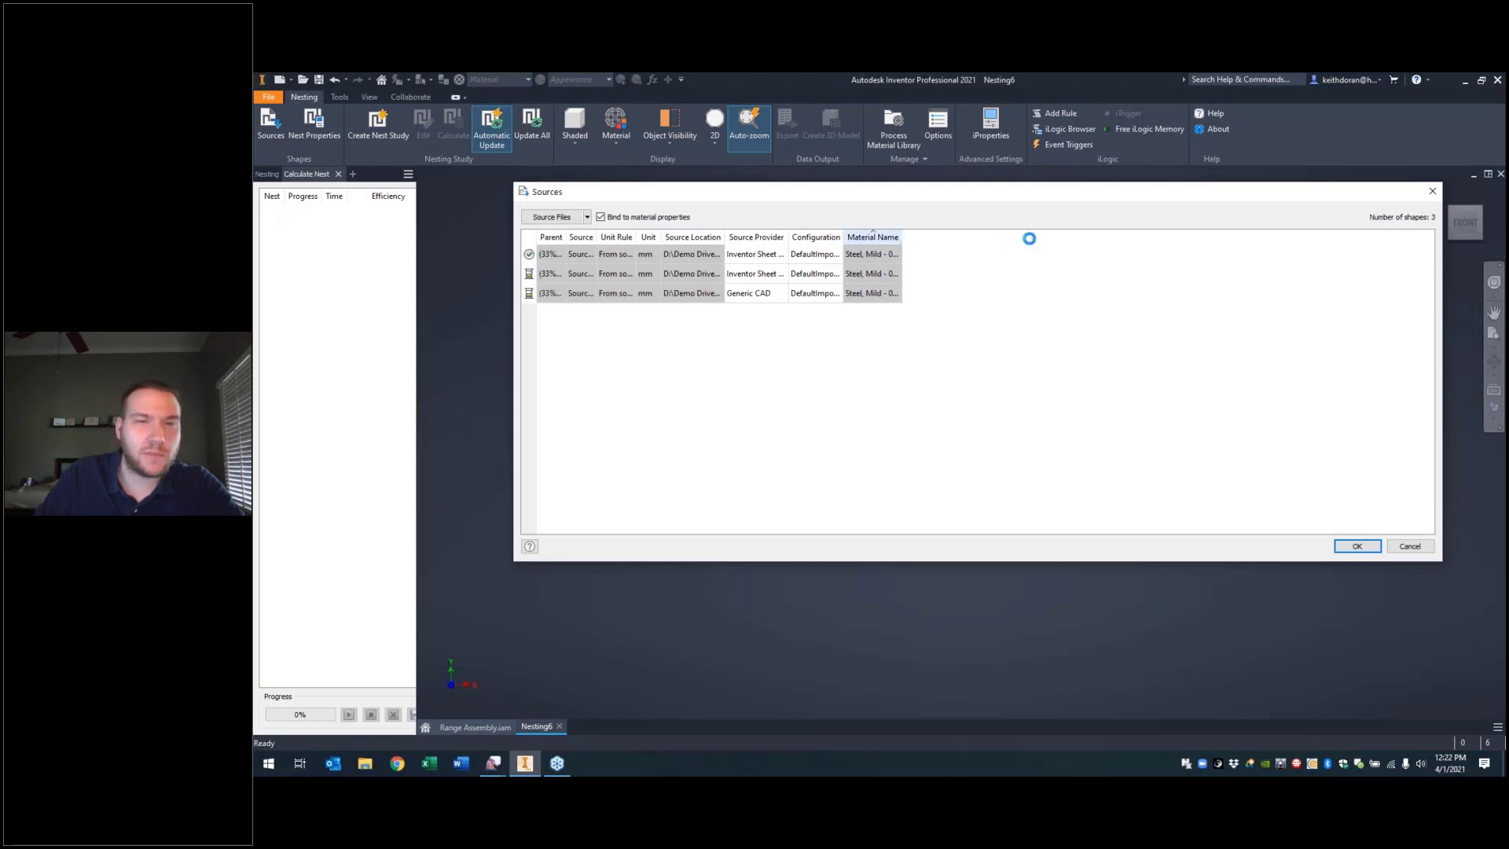
pyautogui.moveTo(843, 236); pyautogui.dragTo(978, 236)
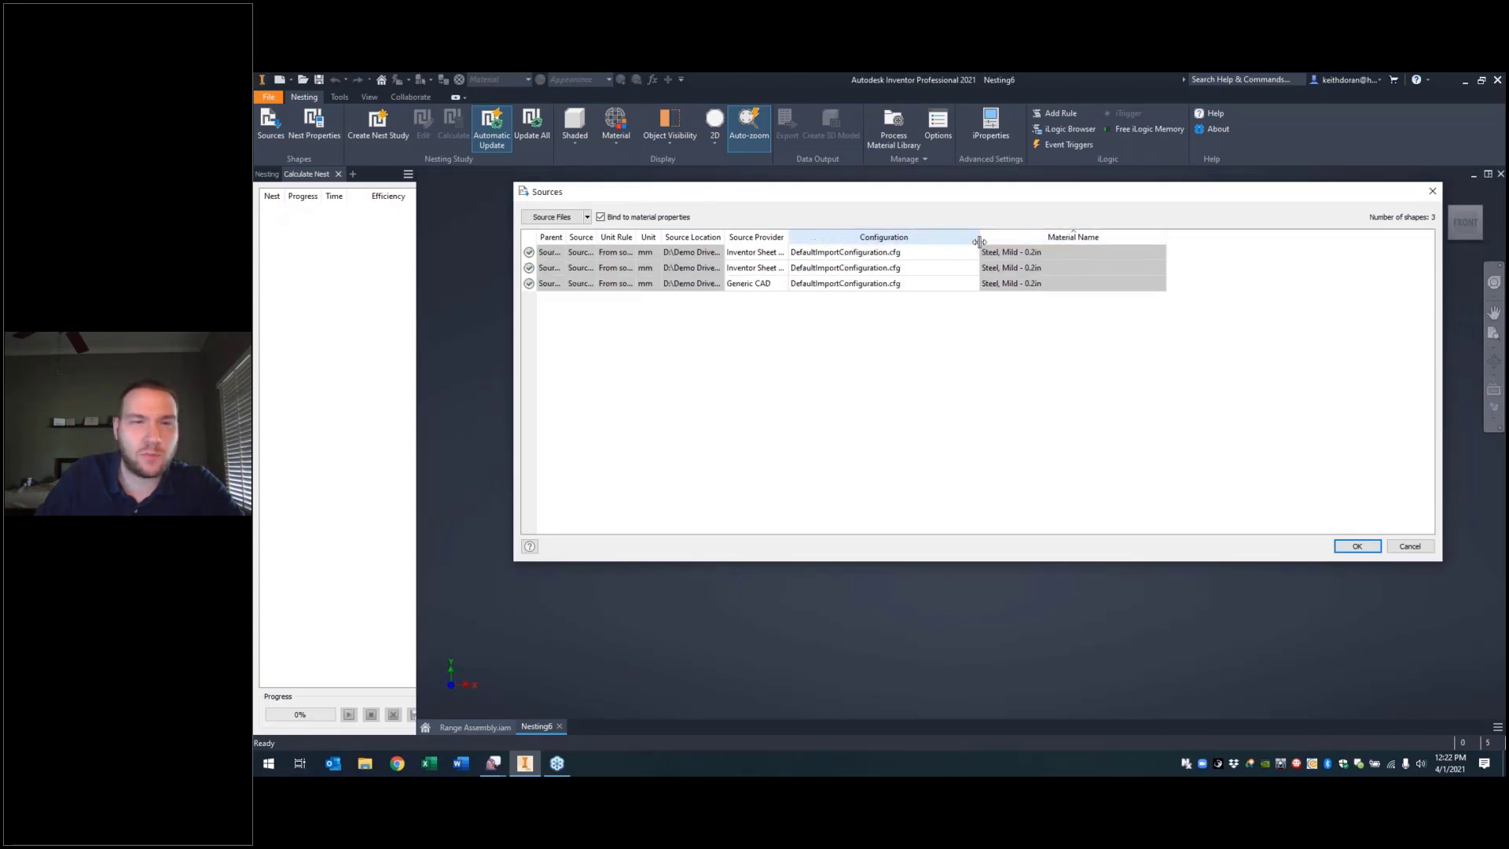
pyautogui.moveTo(787, 237); pyautogui.dragTo(900, 235)
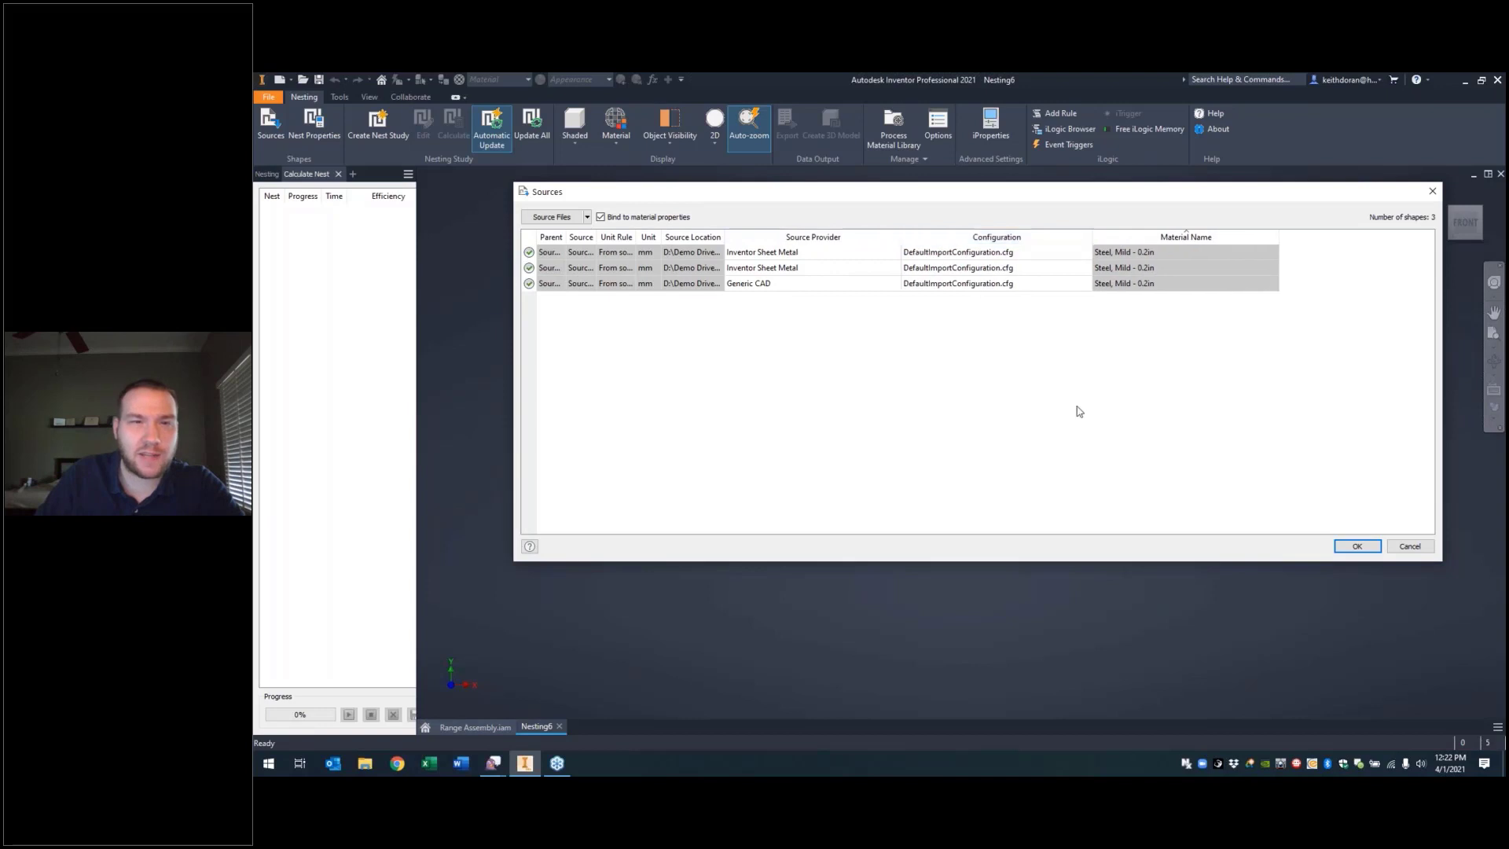
pyautogui.click(1357, 545)
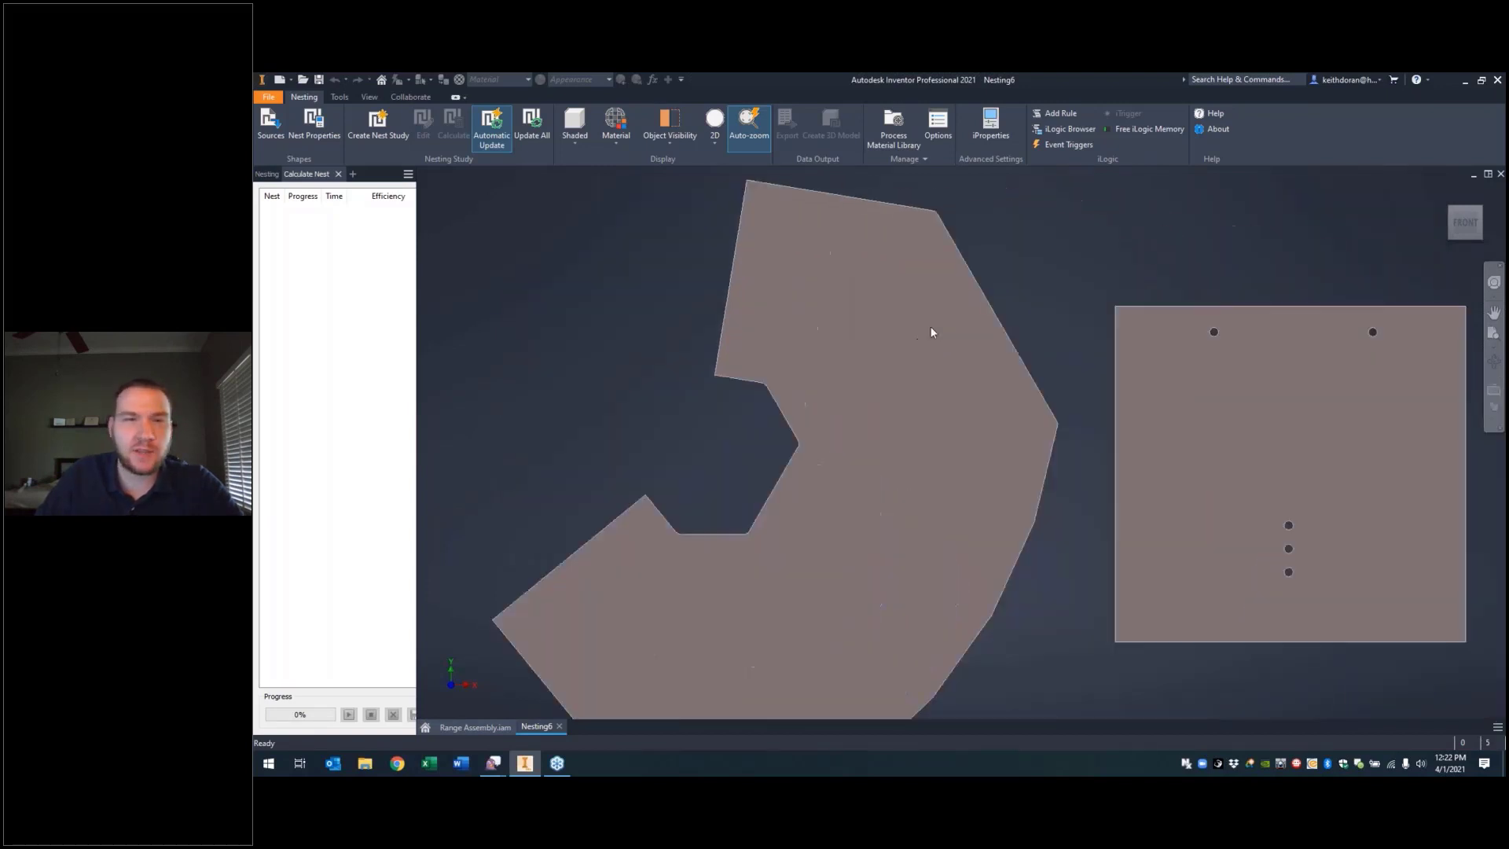
# Step: Display the nest's geometry source tree and widen the browser so the source file names can be read
pyautogui.scroll(-3, 1024, 347)
pyautogui.scroll(3, 1210, 411)
pyautogui.scroll(-3, 1178, 410)
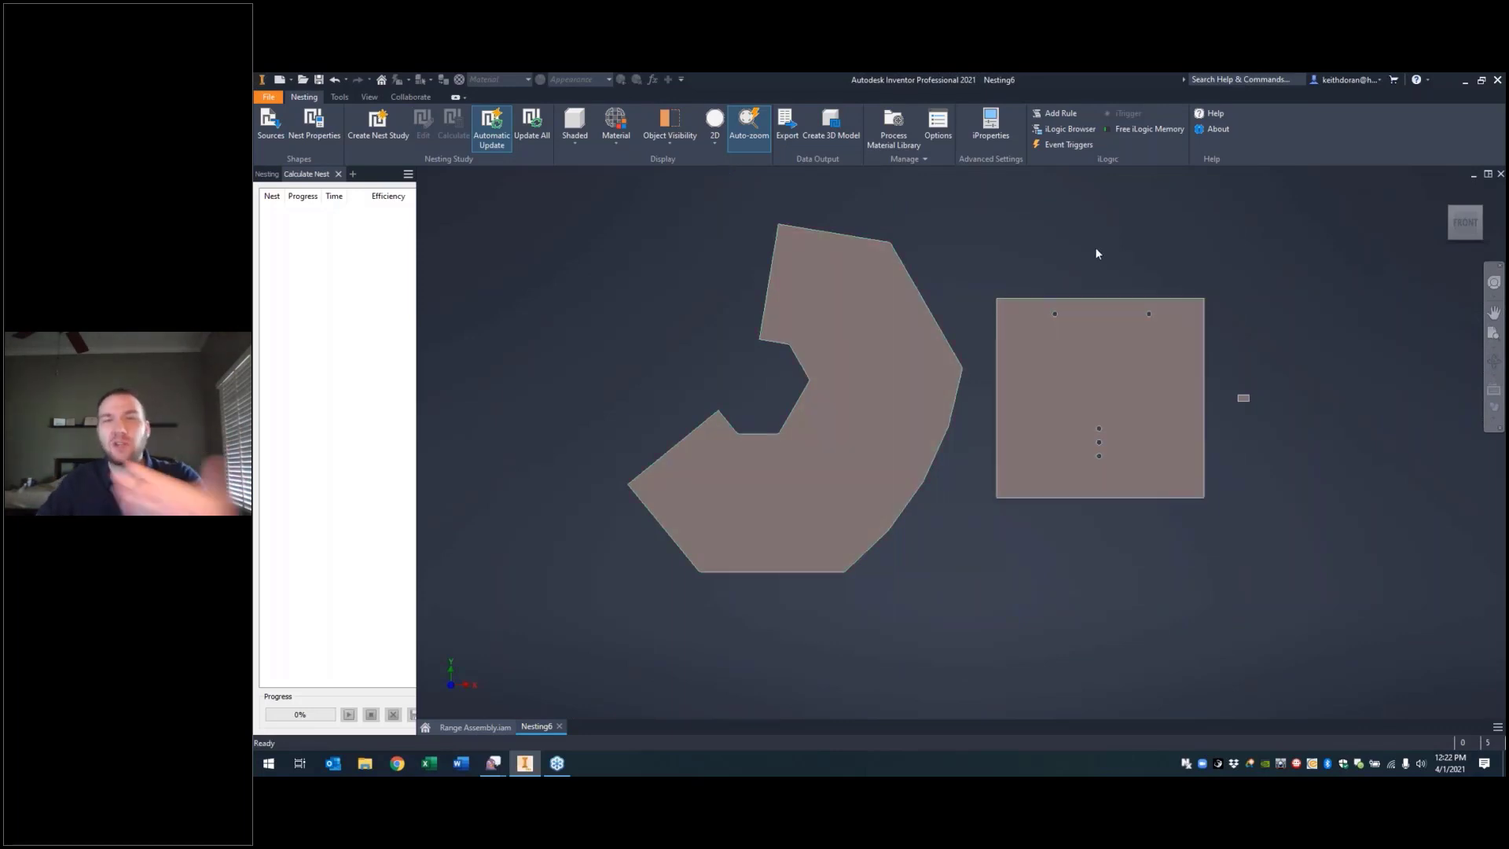
pyautogui.click(267, 173)
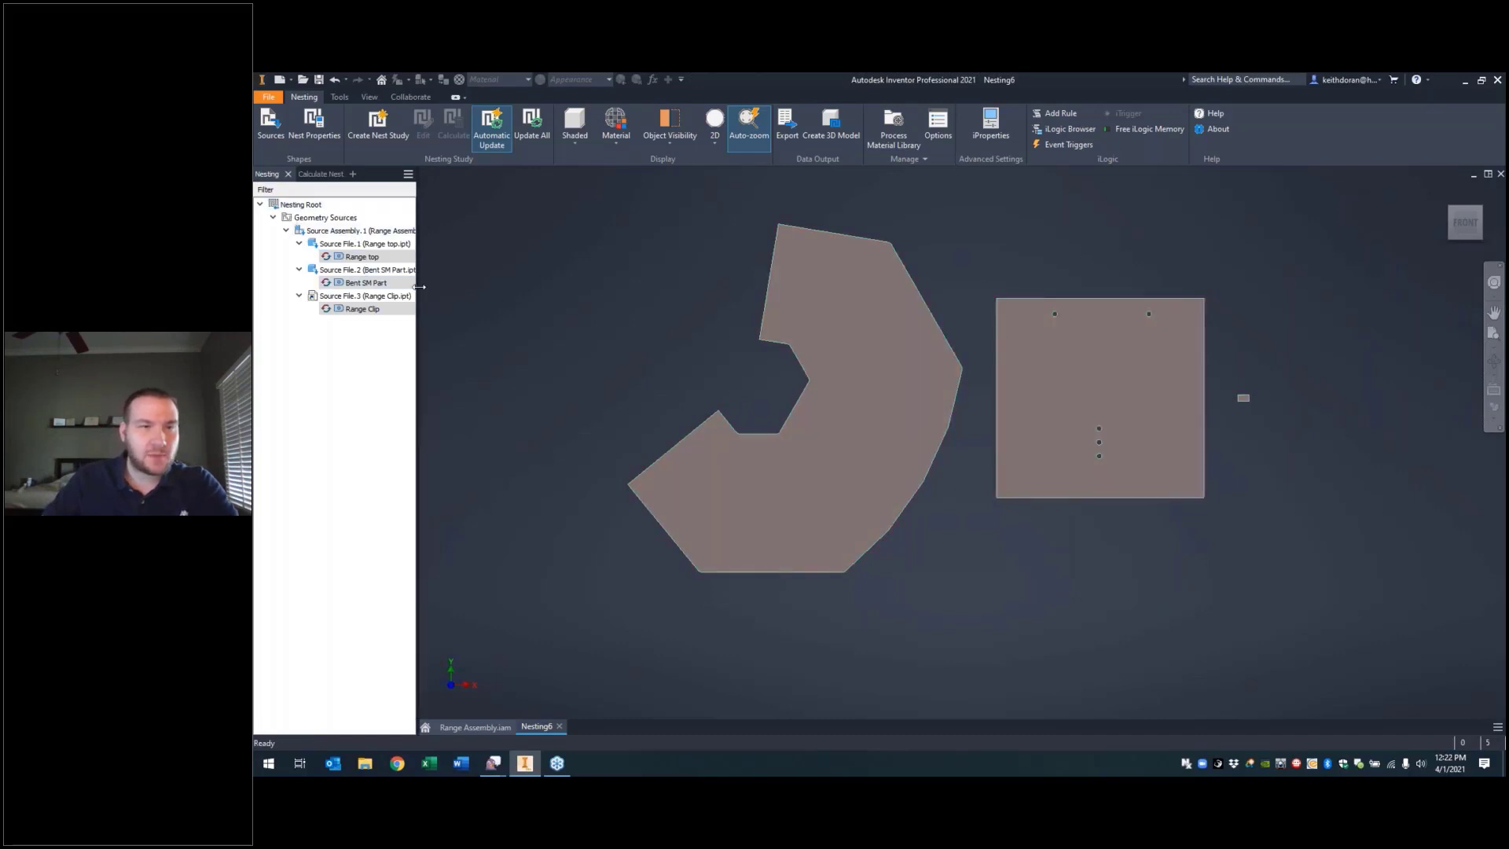
pyautogui.moveTo(417, 289); pyautogui.dragTo(520, 289)
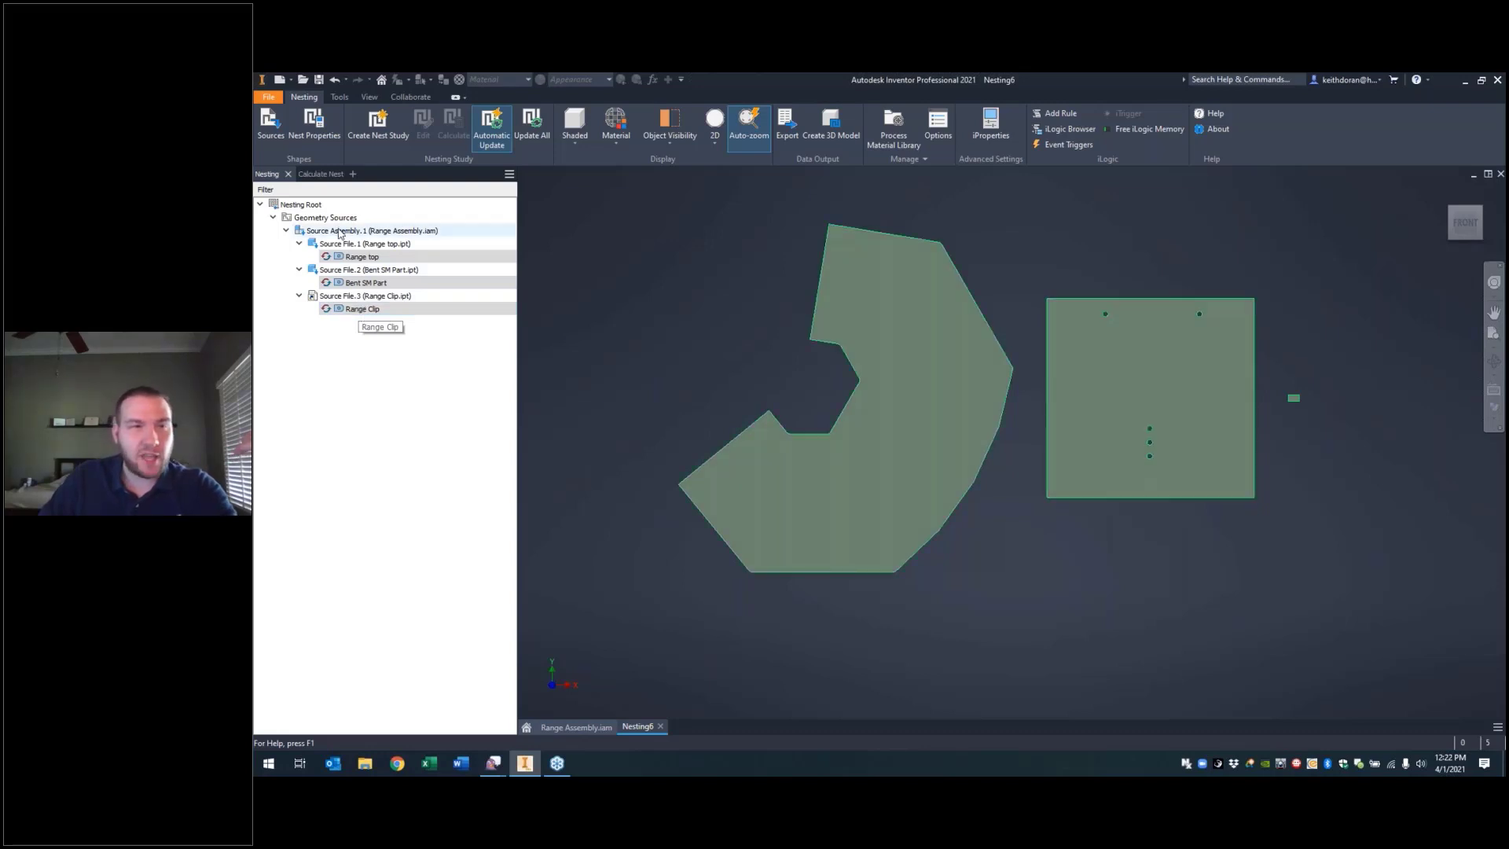
# Step: Check the provider of the Range Assembly.iam source and keep Inventor Assembly
pyautogui.rightClick(340, 233)
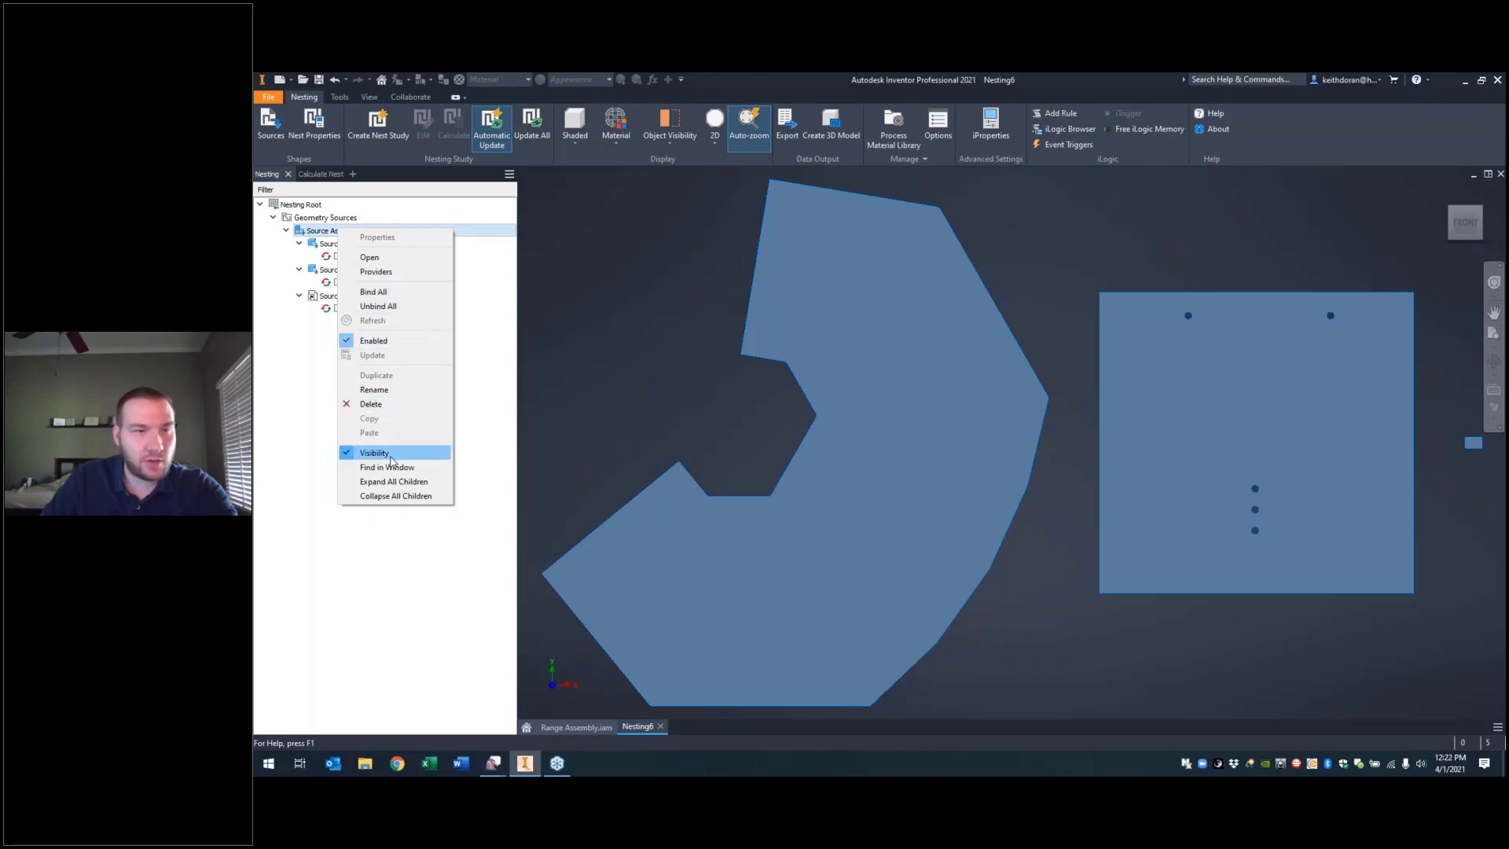
pyautogui.click(378, 272)
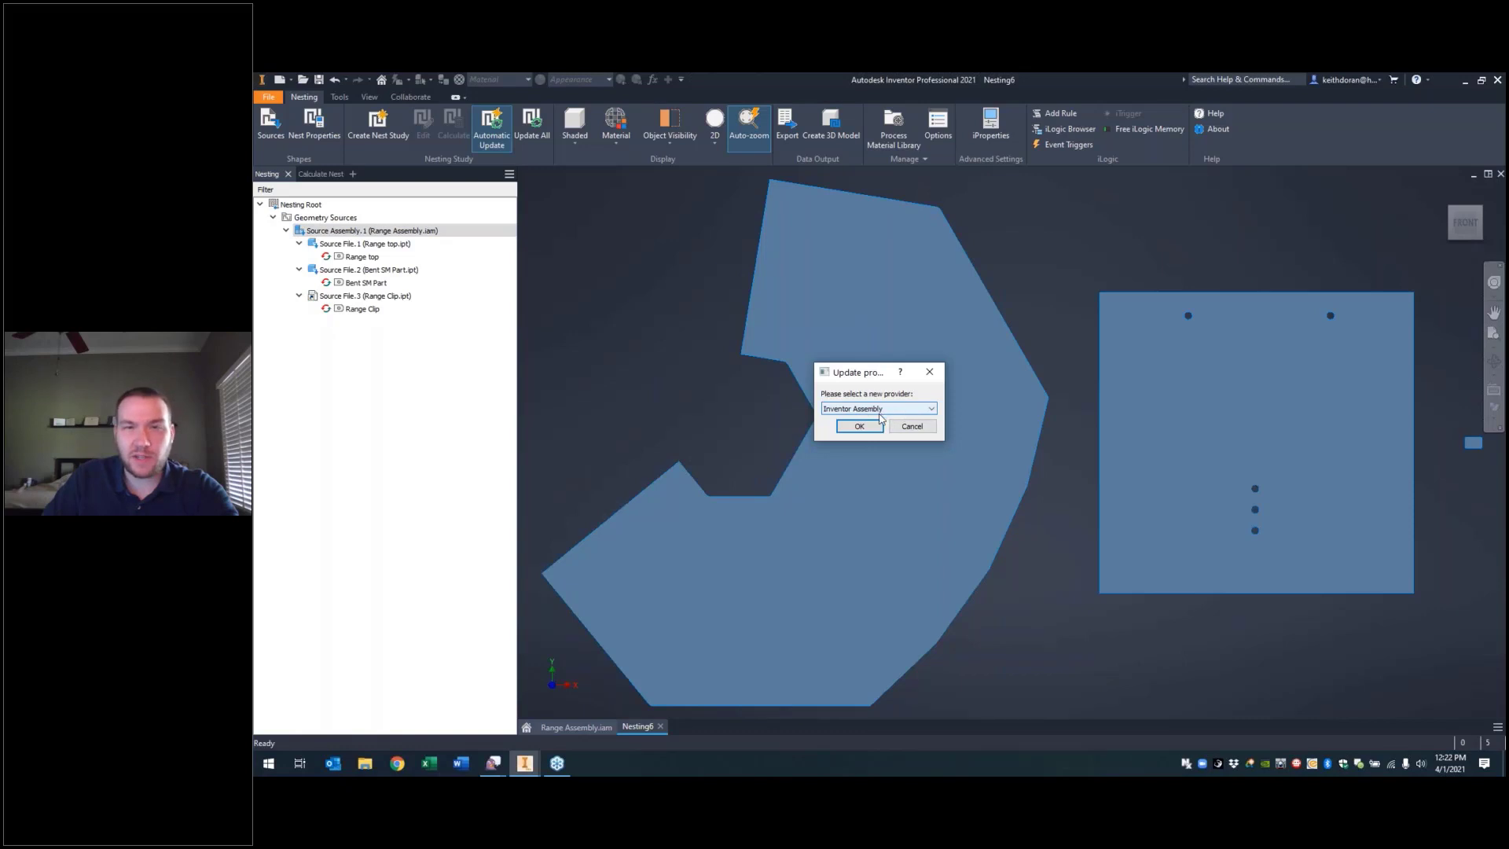
pyautogui.click(859, 426)
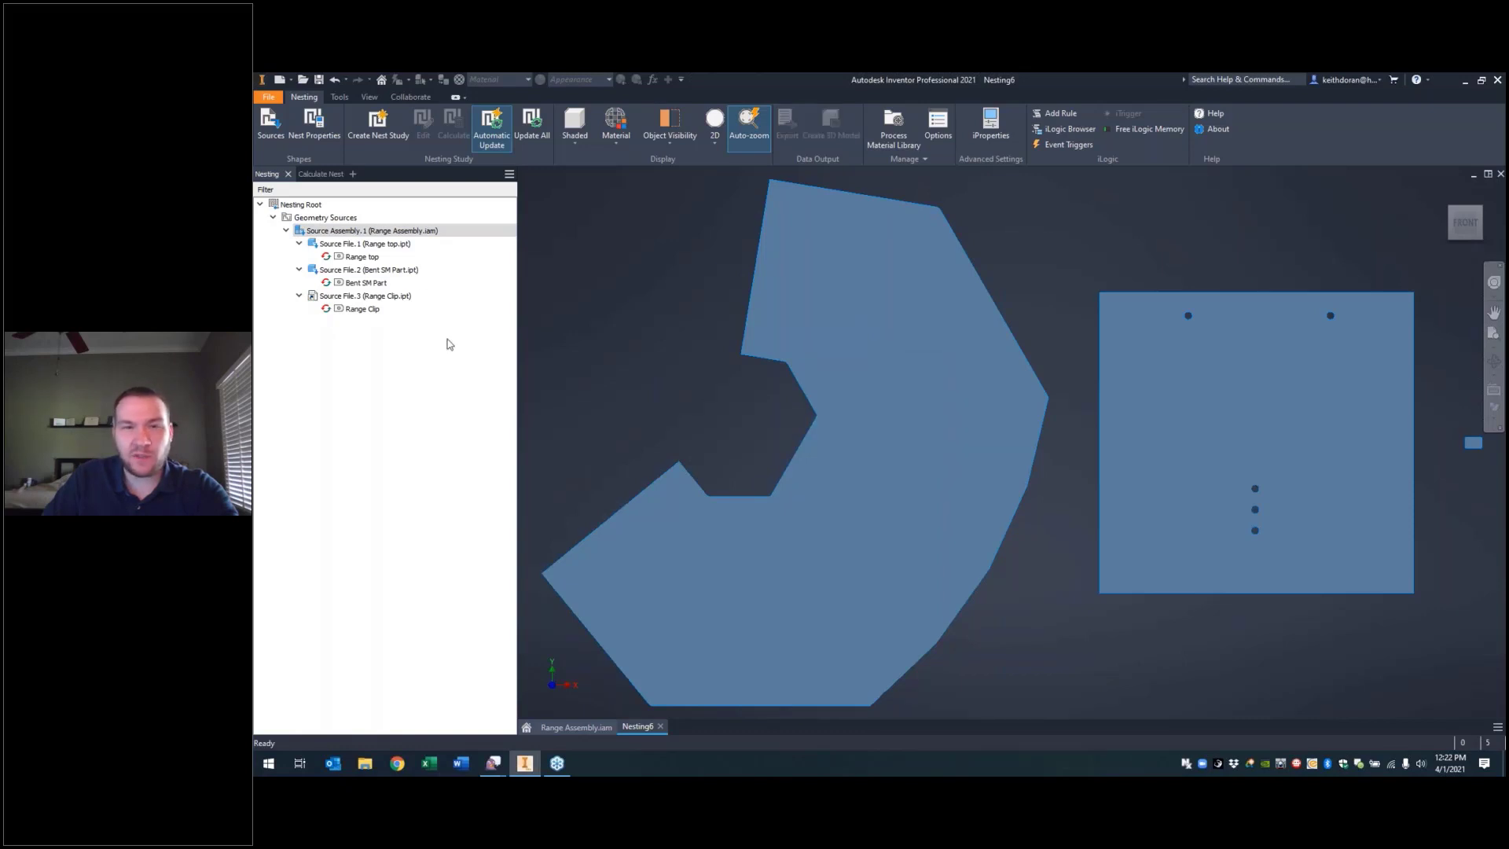
# Step: Review the geometry sources' nest properties, including quantity, material, thickness and allowed rotations, and accept them
pyautogui.rightClick(312, 219)
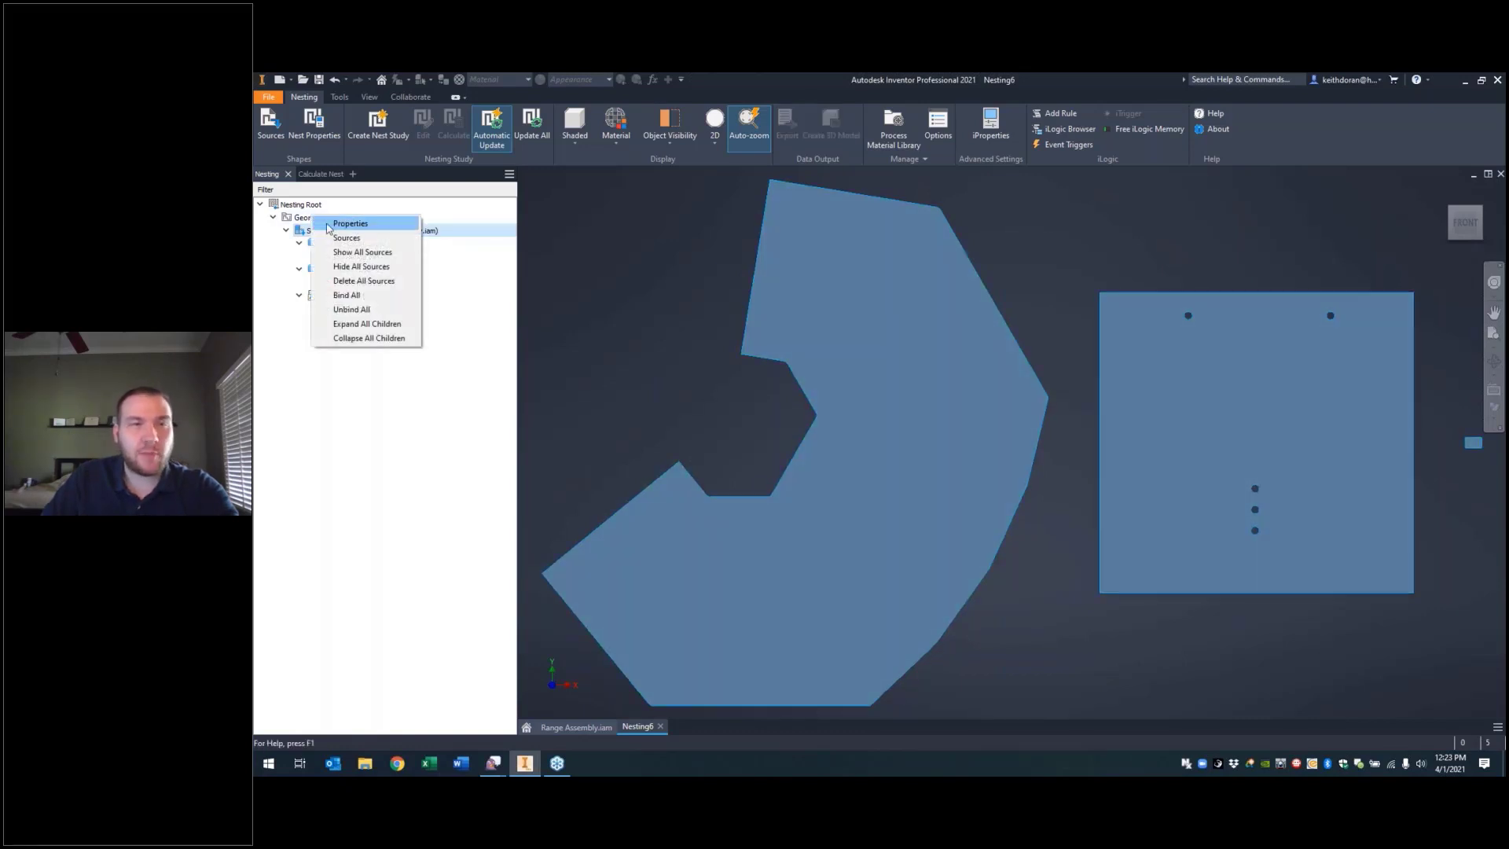
pyautogui.click(311, 220)
pyautogui.rightClick(317, 218)
pyautogui.click(349, 224)
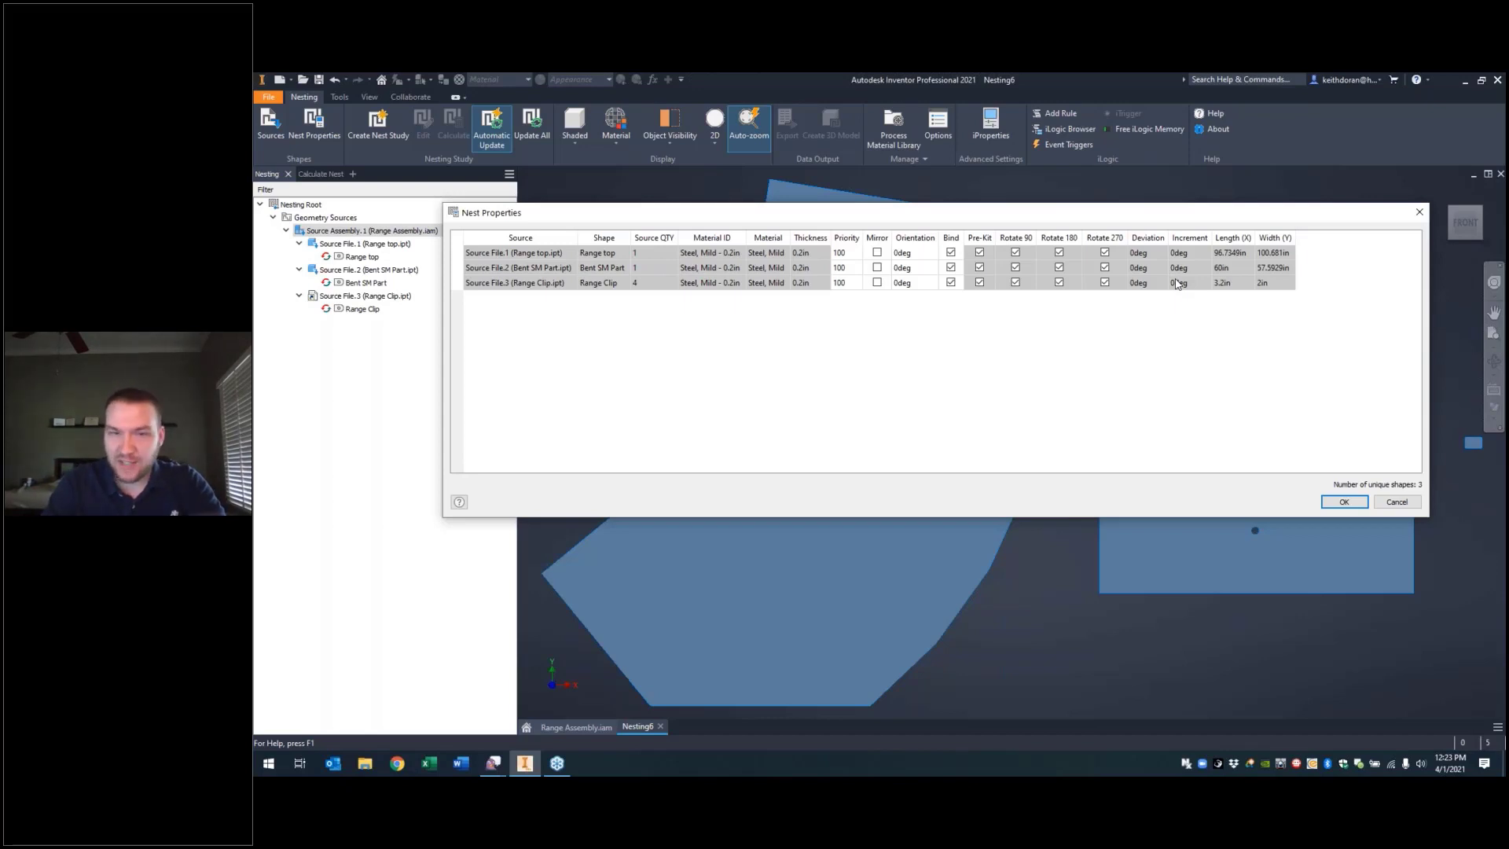
pyautogui.click(1345, 503)
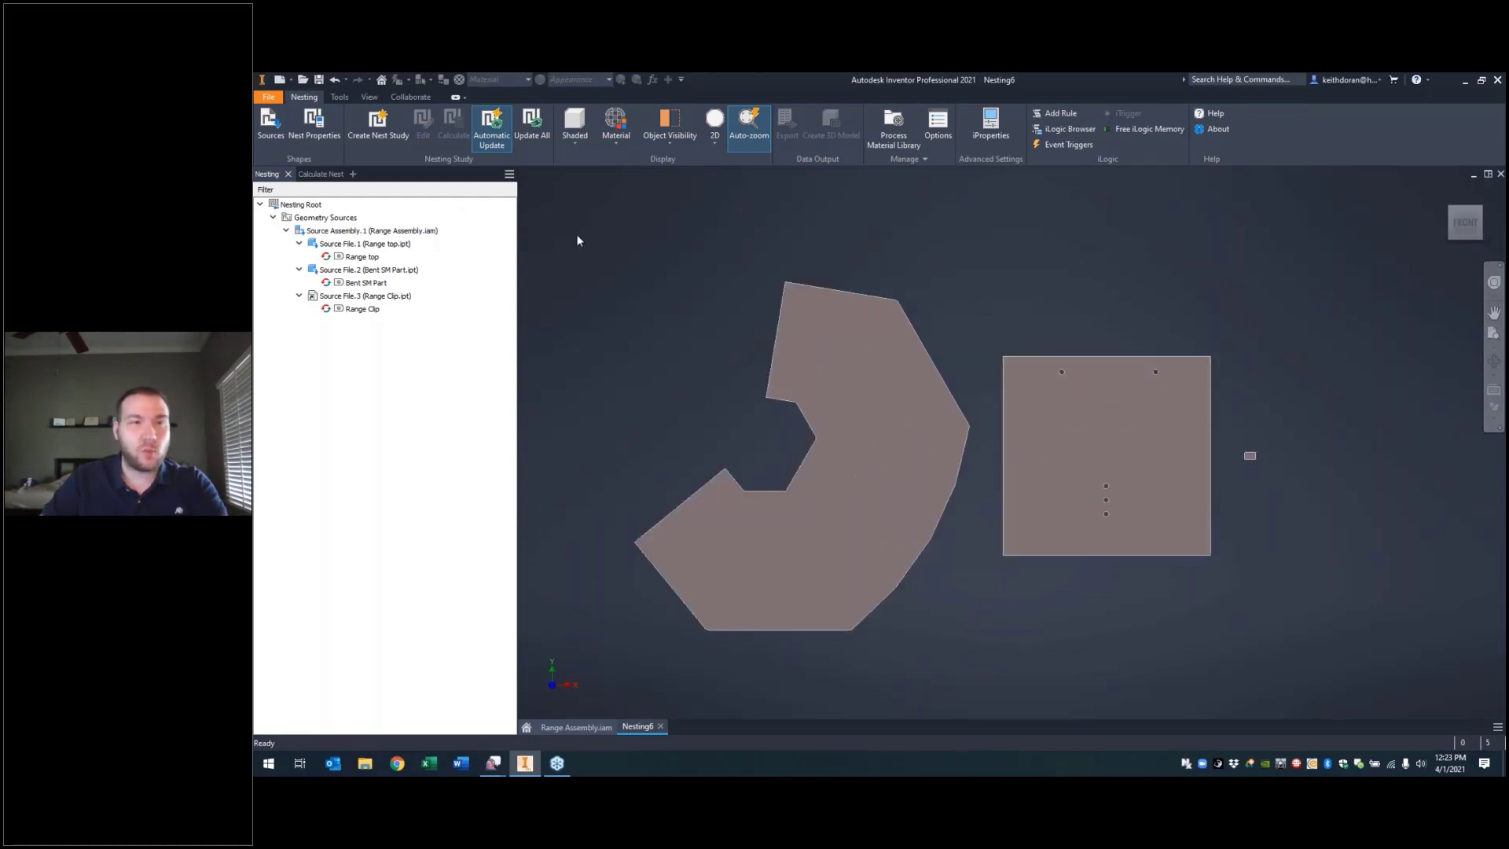
# Step: Add Extra SM Part.ipt from the Demo Drive's Datasets folder INV - Sheet Metal Design as another nesting source file
pyautogui.click(270, 124)
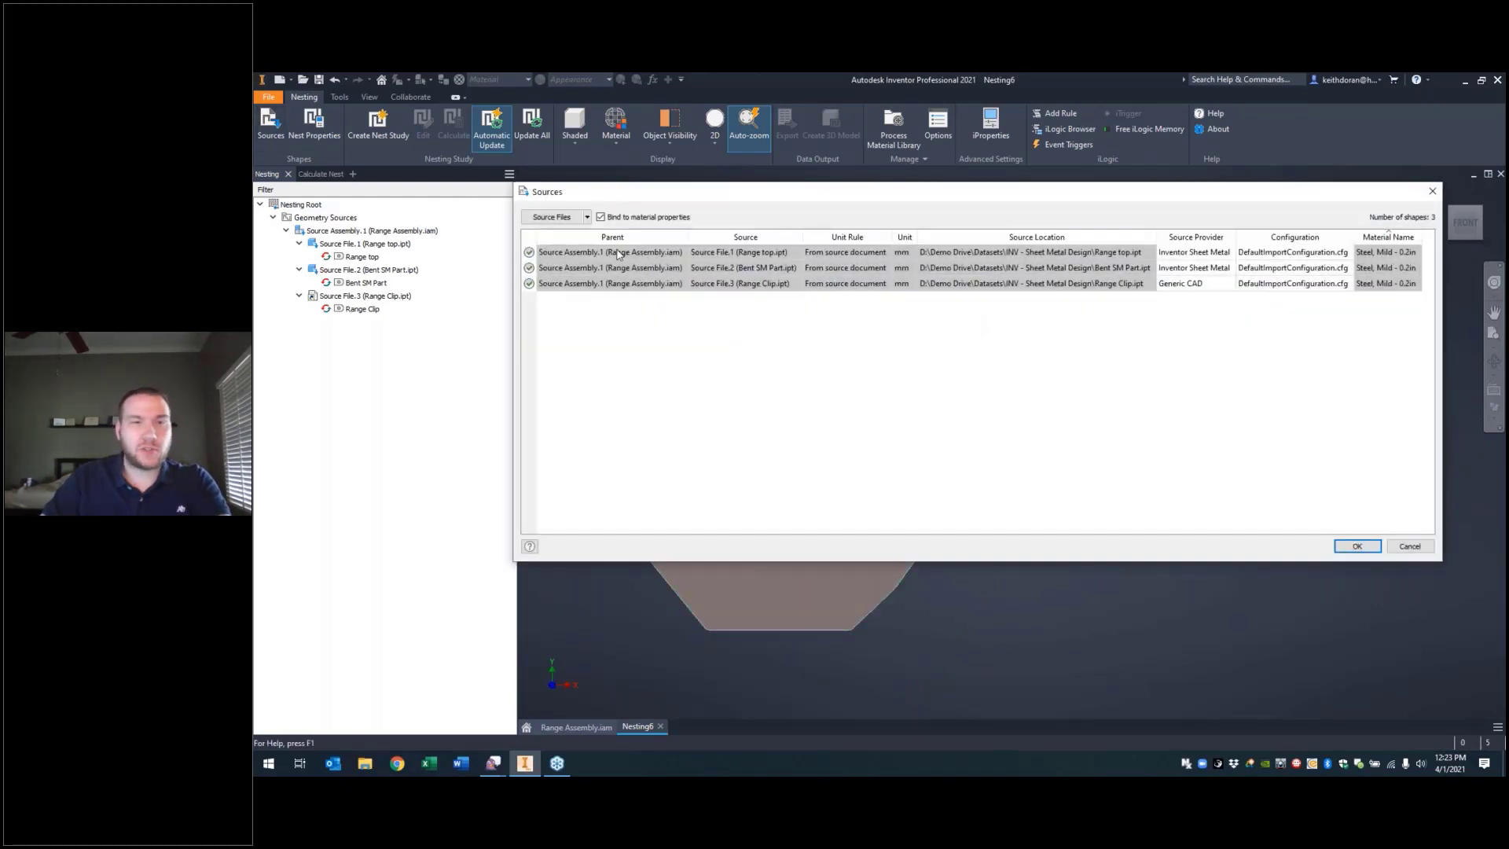
pyautogui.click(587, 217)
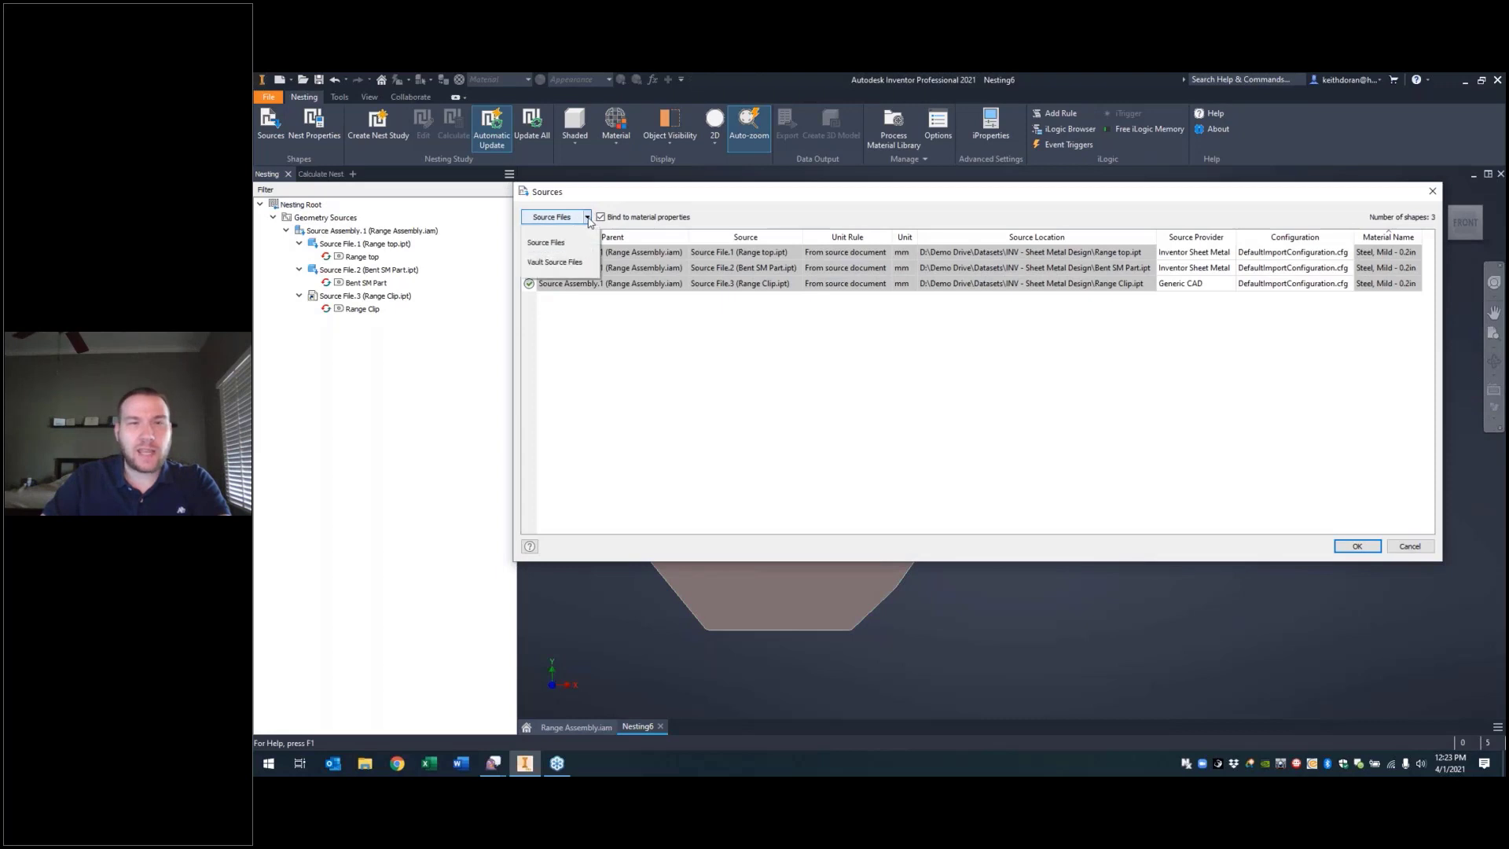
pyautogui.click(558, 243)
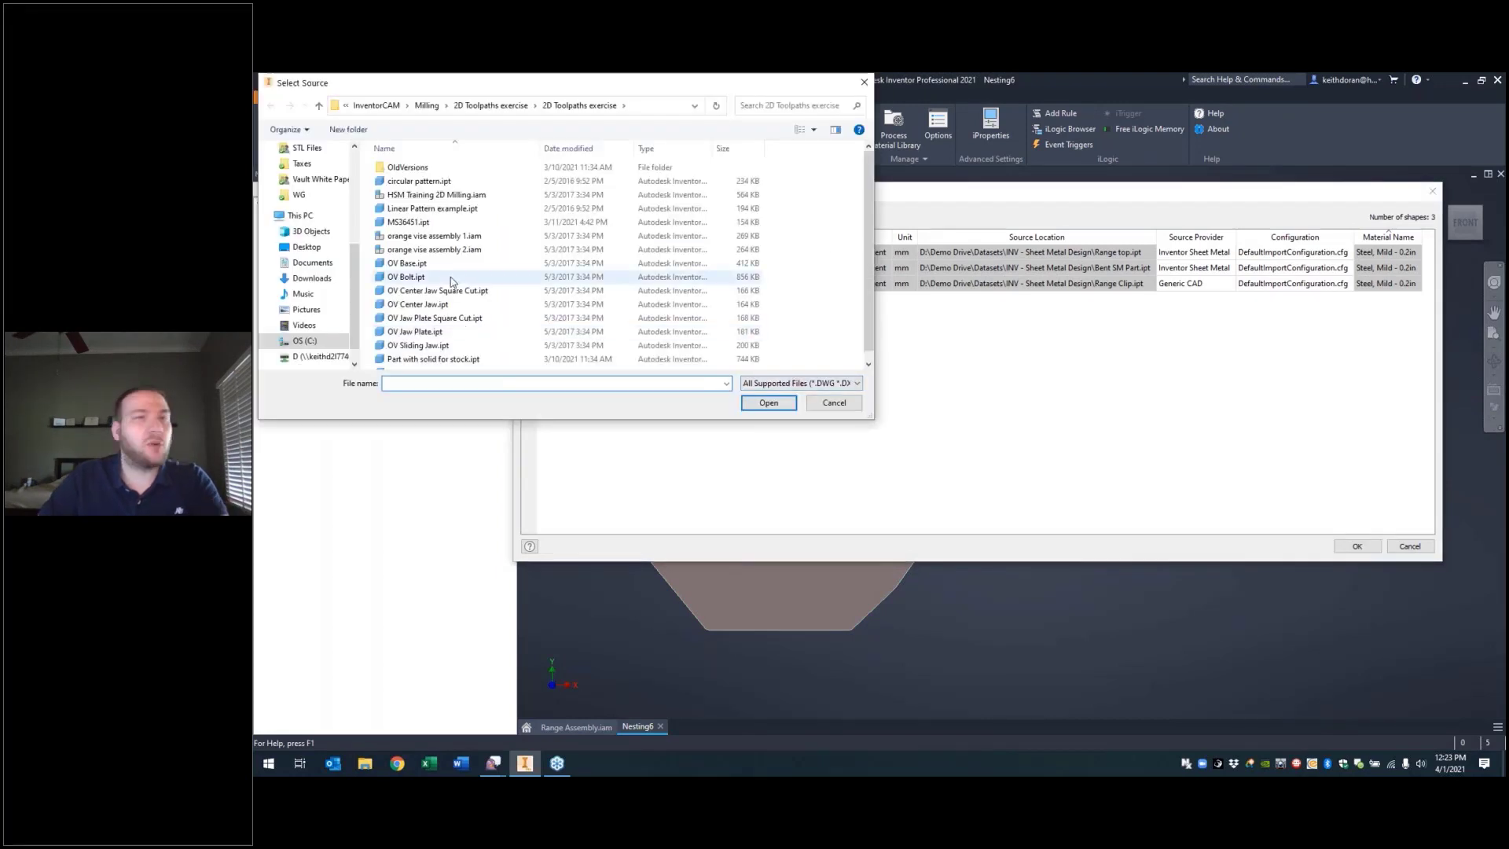
pyautogui.click(376, 107)
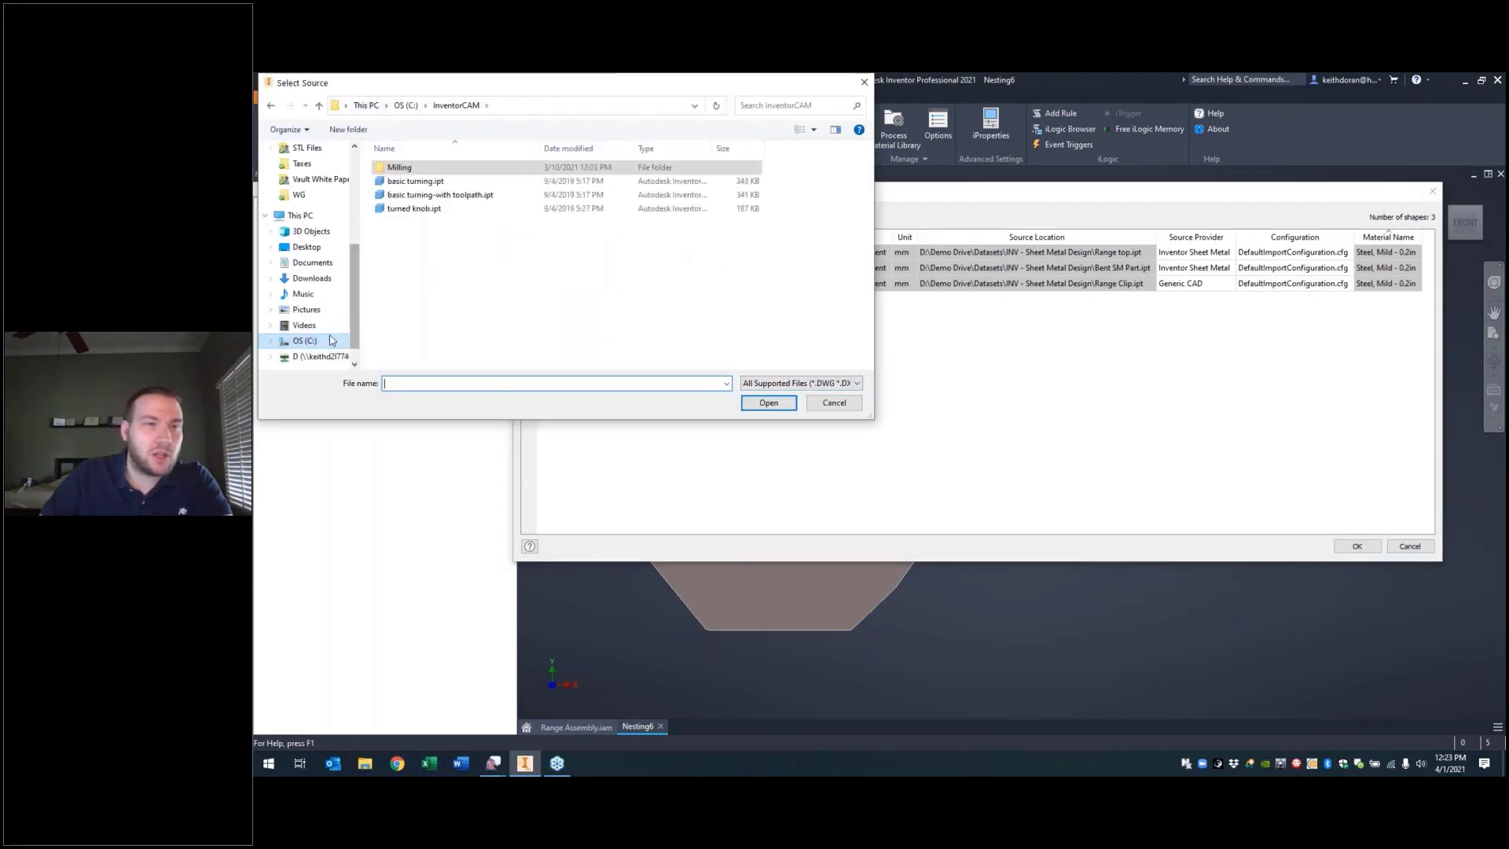
pyautogui.click(320, 356)
pyautogui.doubleClick(424, 181)
pyautogui.doubleClick(424, 182)
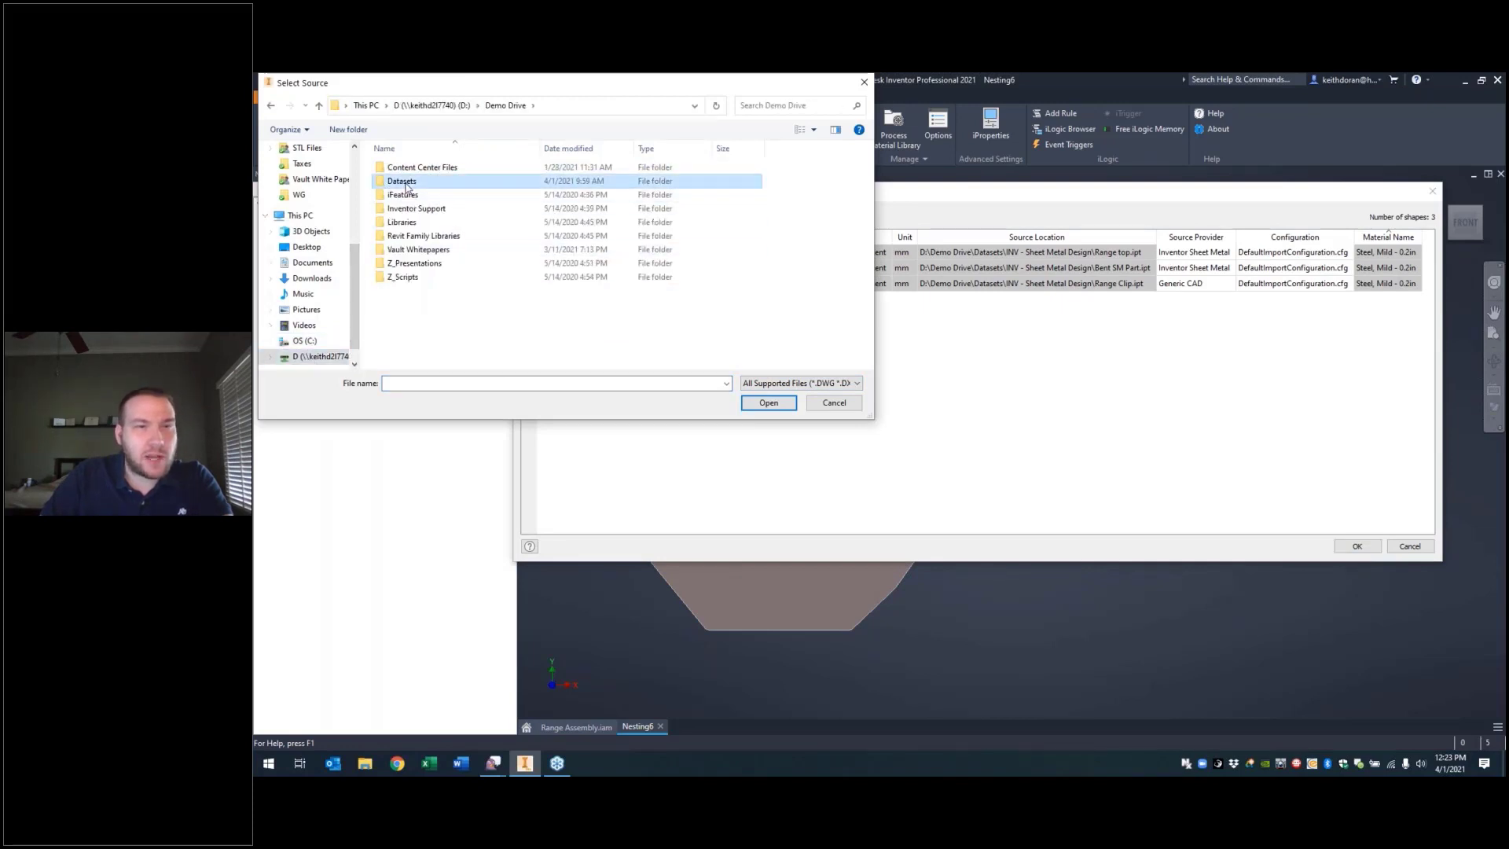
pyautogui.scroll(-5, 462, 298)
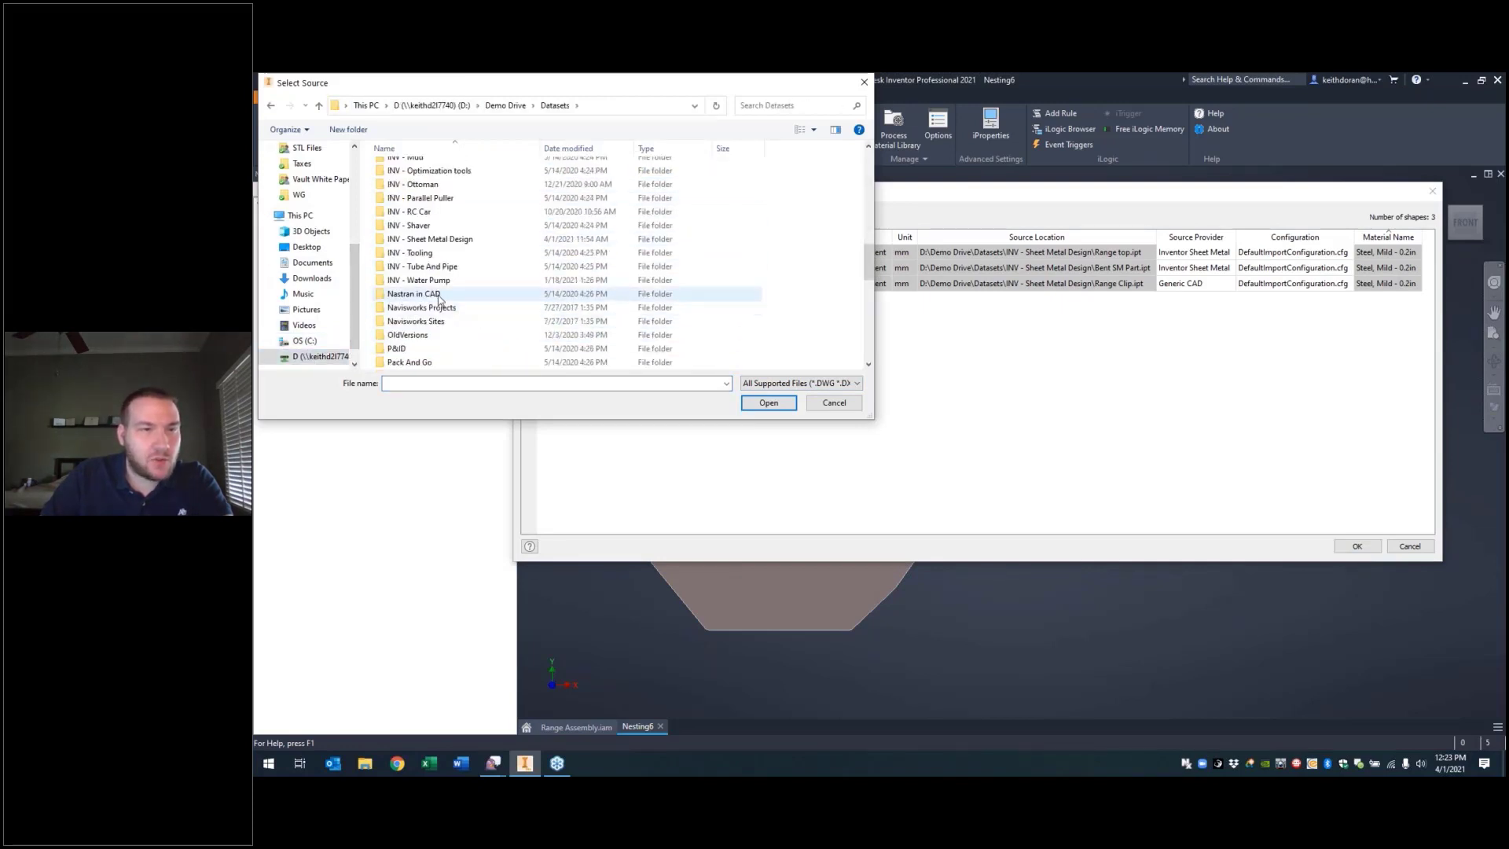
pyautogui.click(436, 242)
pyautogui.doubleClick(436, 242)
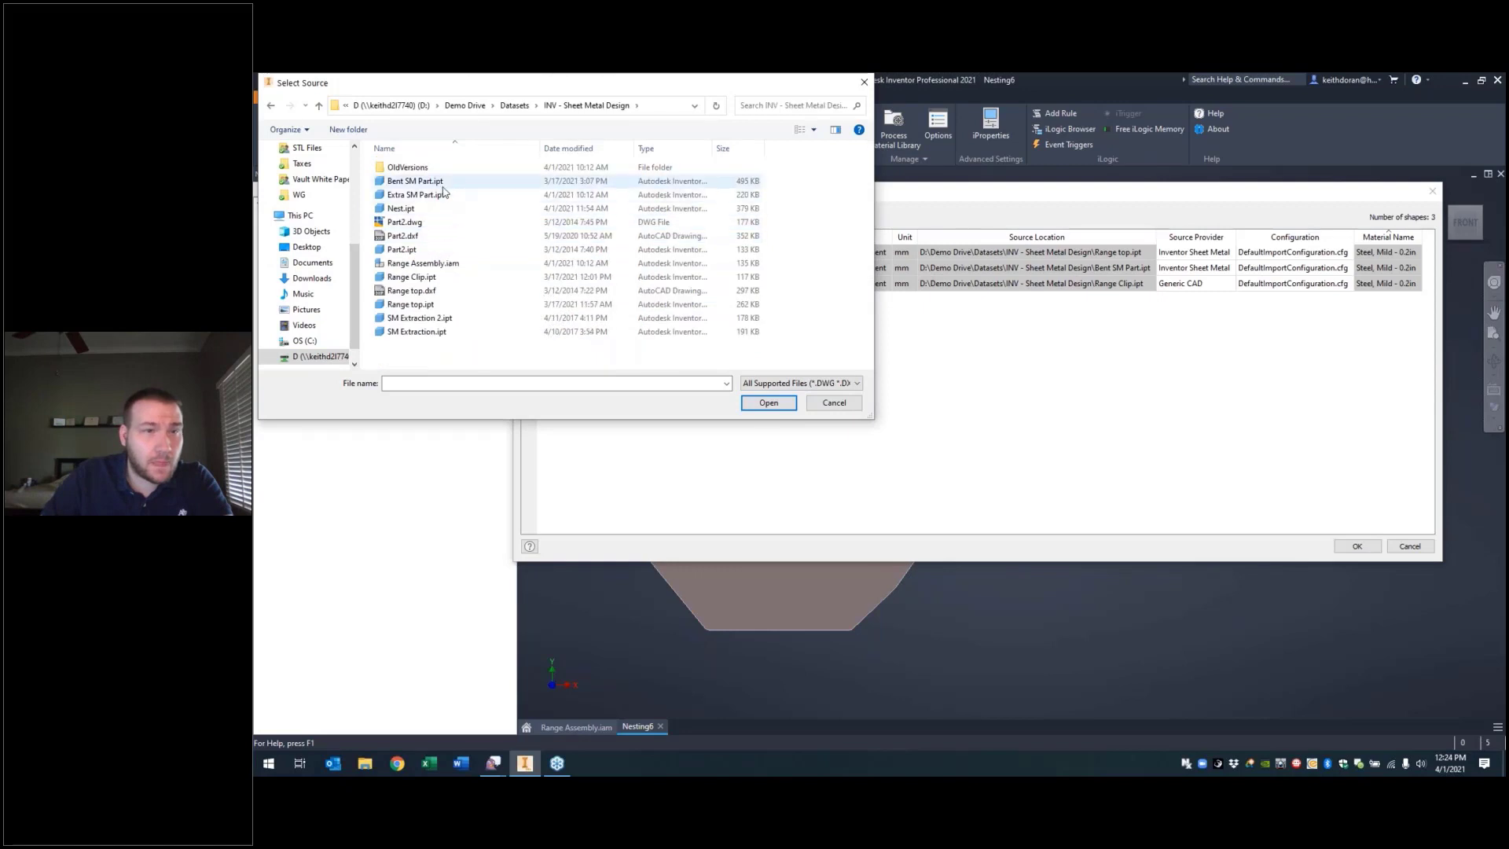
pyautogui.click(417, 195)
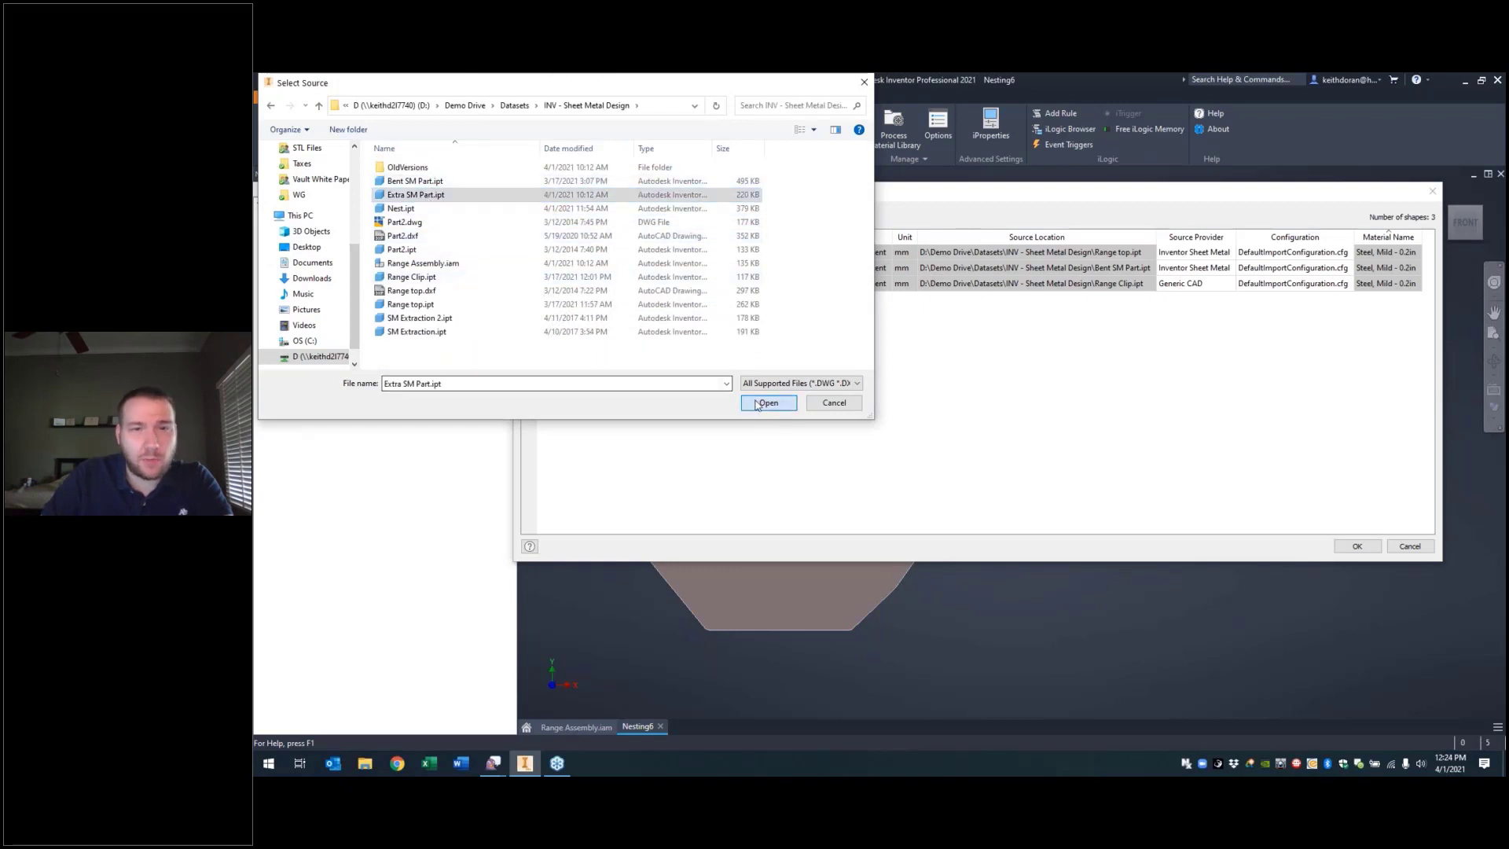
pyautogui.click(769, 403)
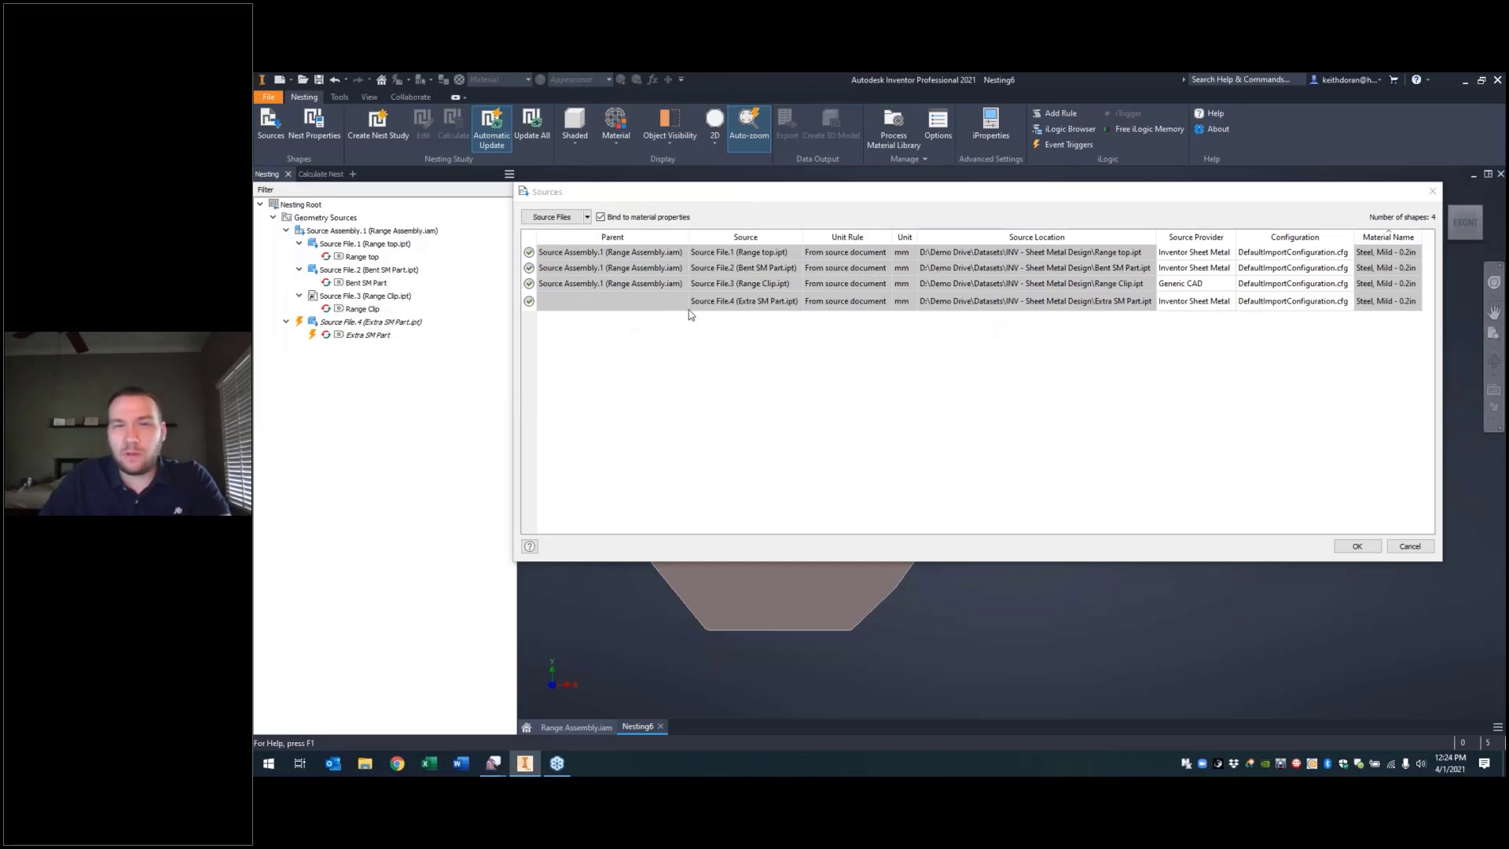
# Step: Check the parent and source entries of Extra SM Part.ipt and accept the nesting sources
pyautogui.click(627, 308)
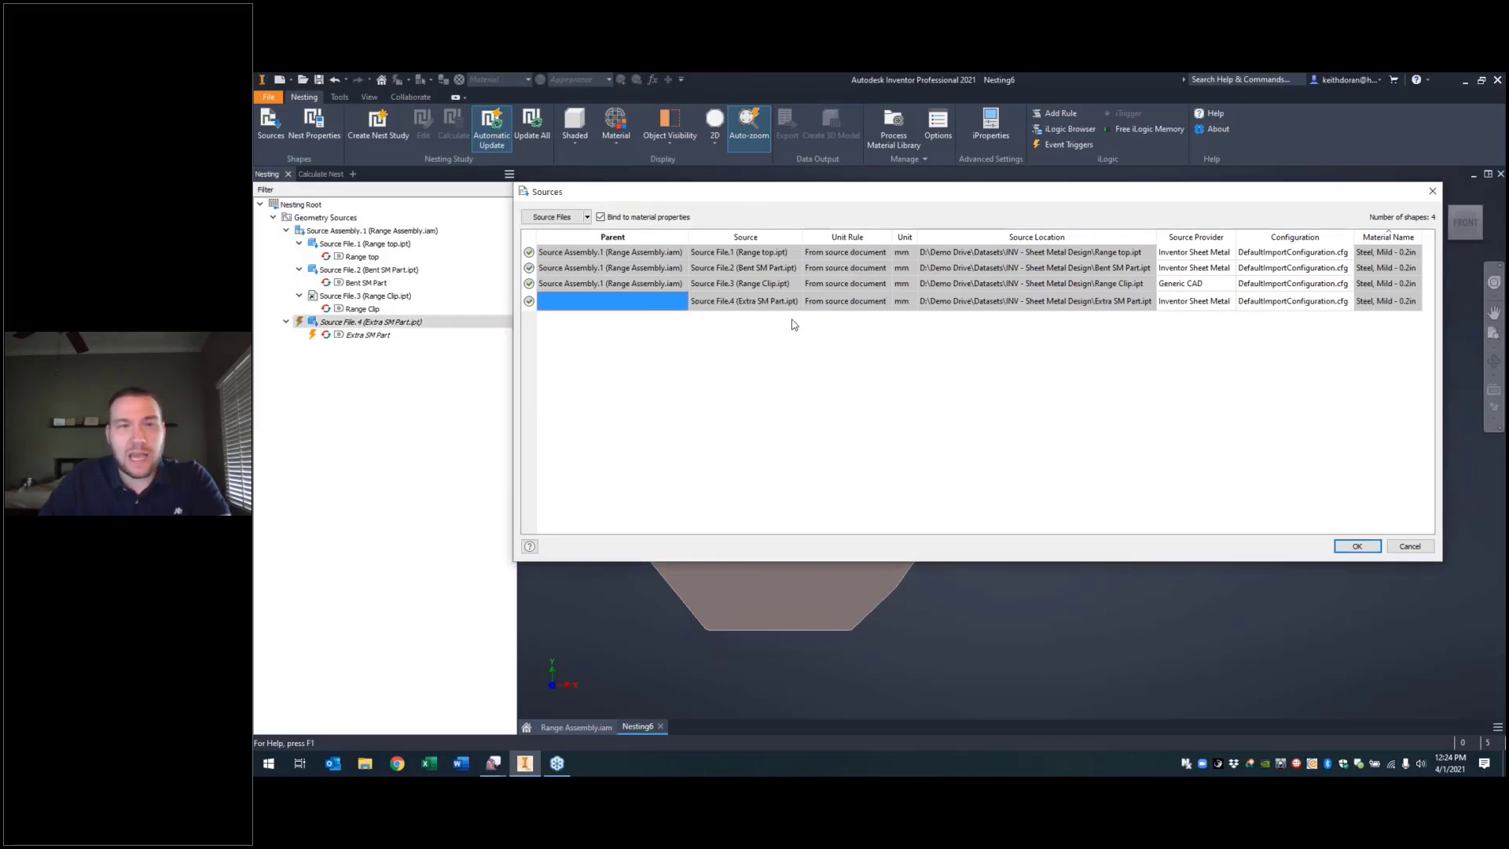
pyautogui.click(751, 303)
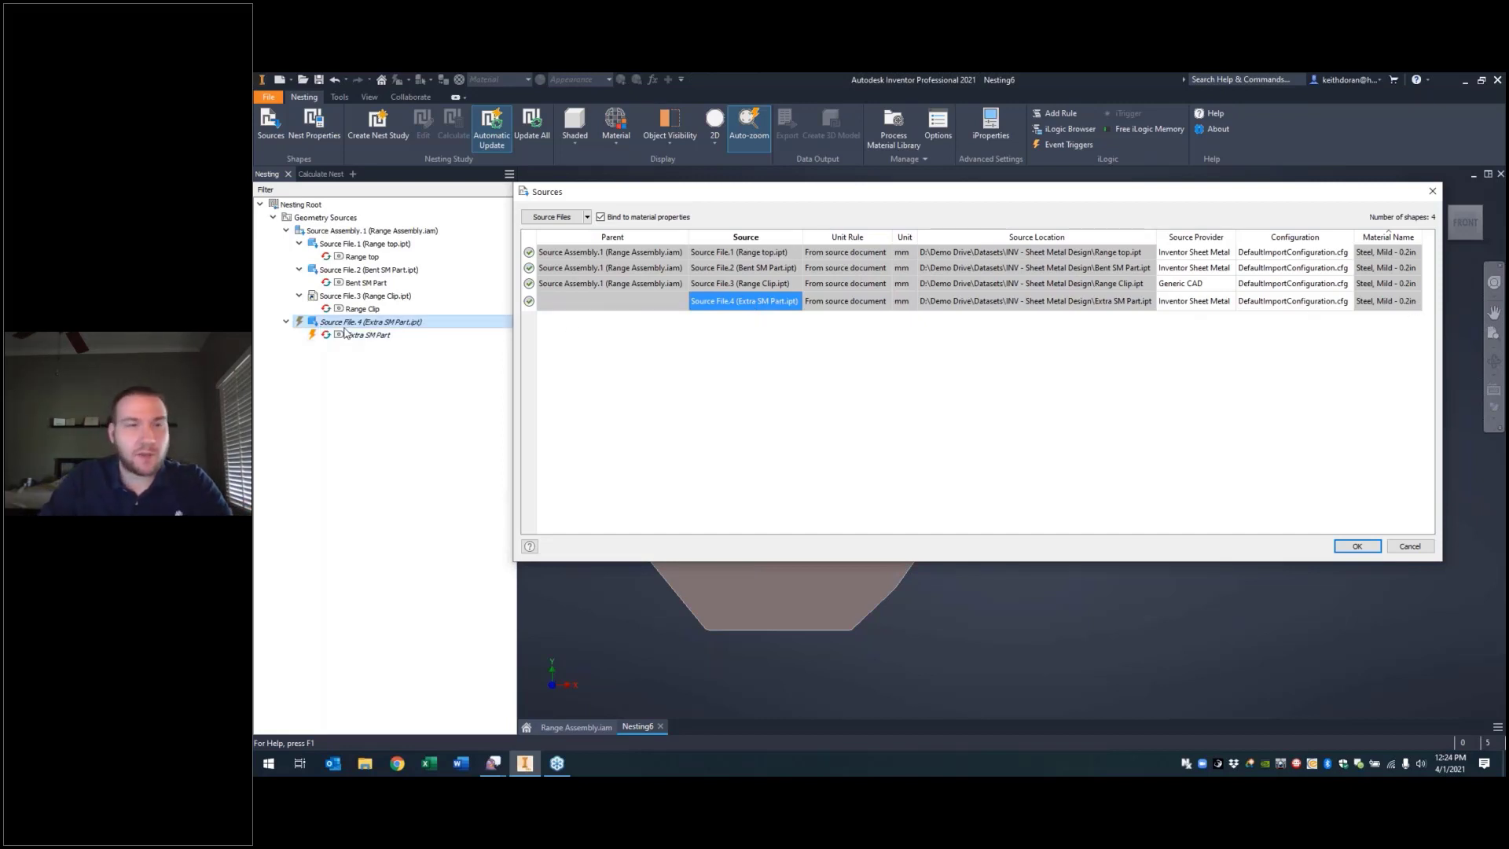
pyautogui.click(1357, 547)
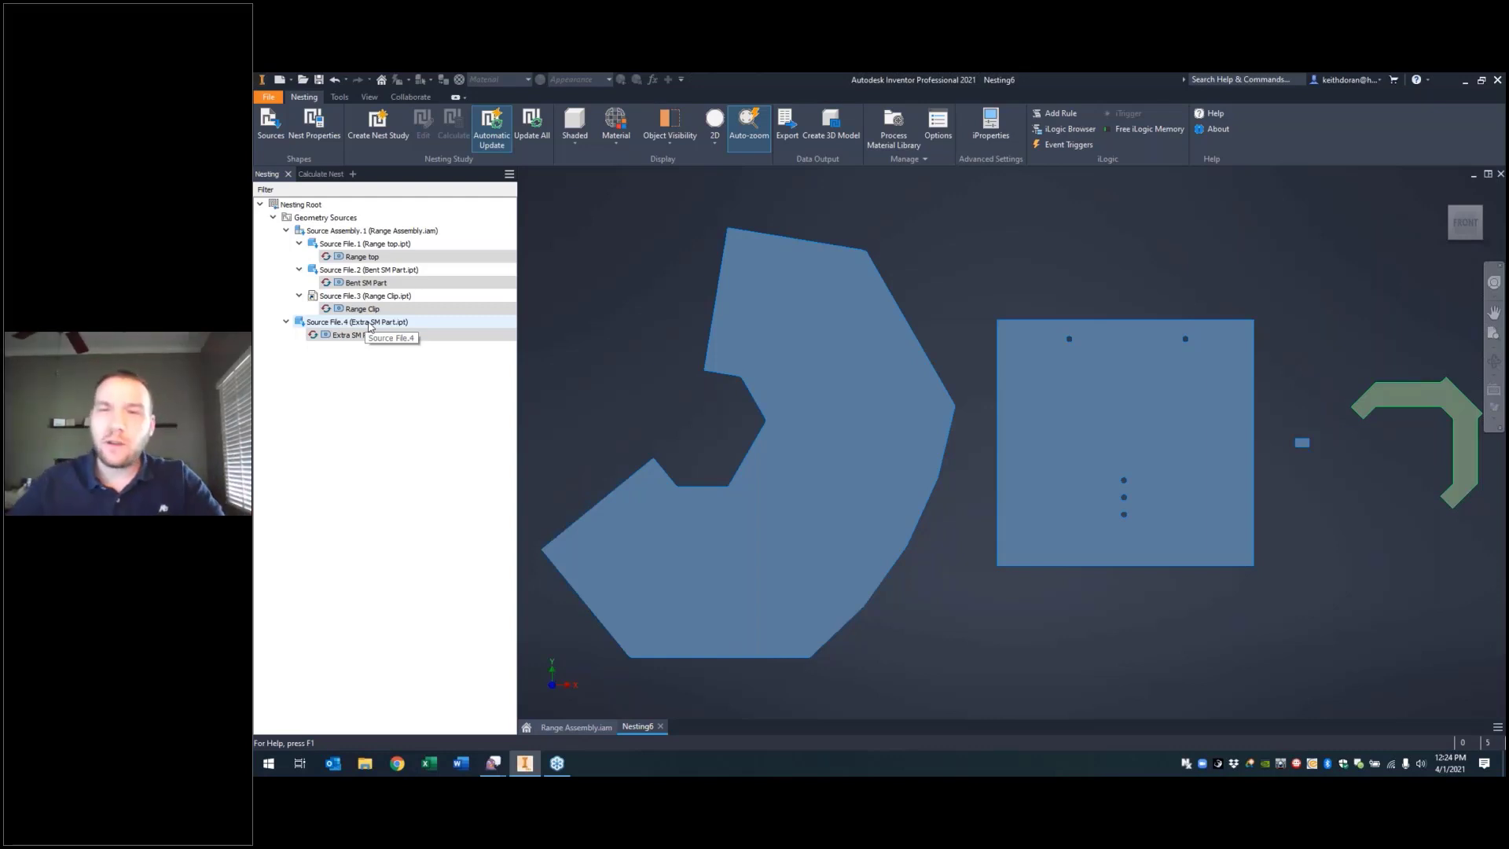
pyautogui.click(1002, 179)
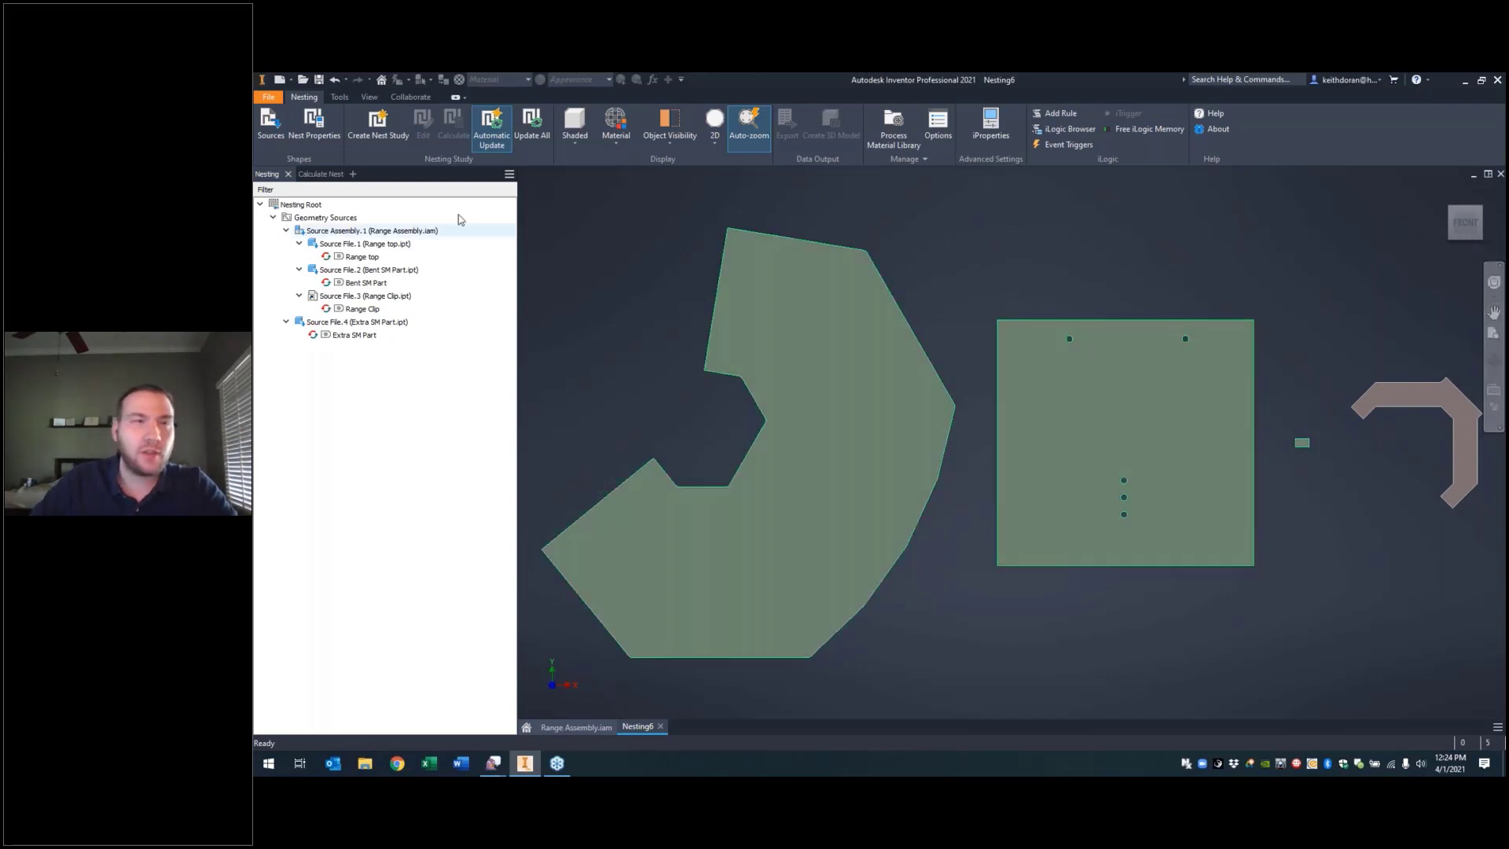
# Step: Start a new nest study with a single-value job quantity of 2 and check which shapes it includes
pyautogui.click(361, 142)
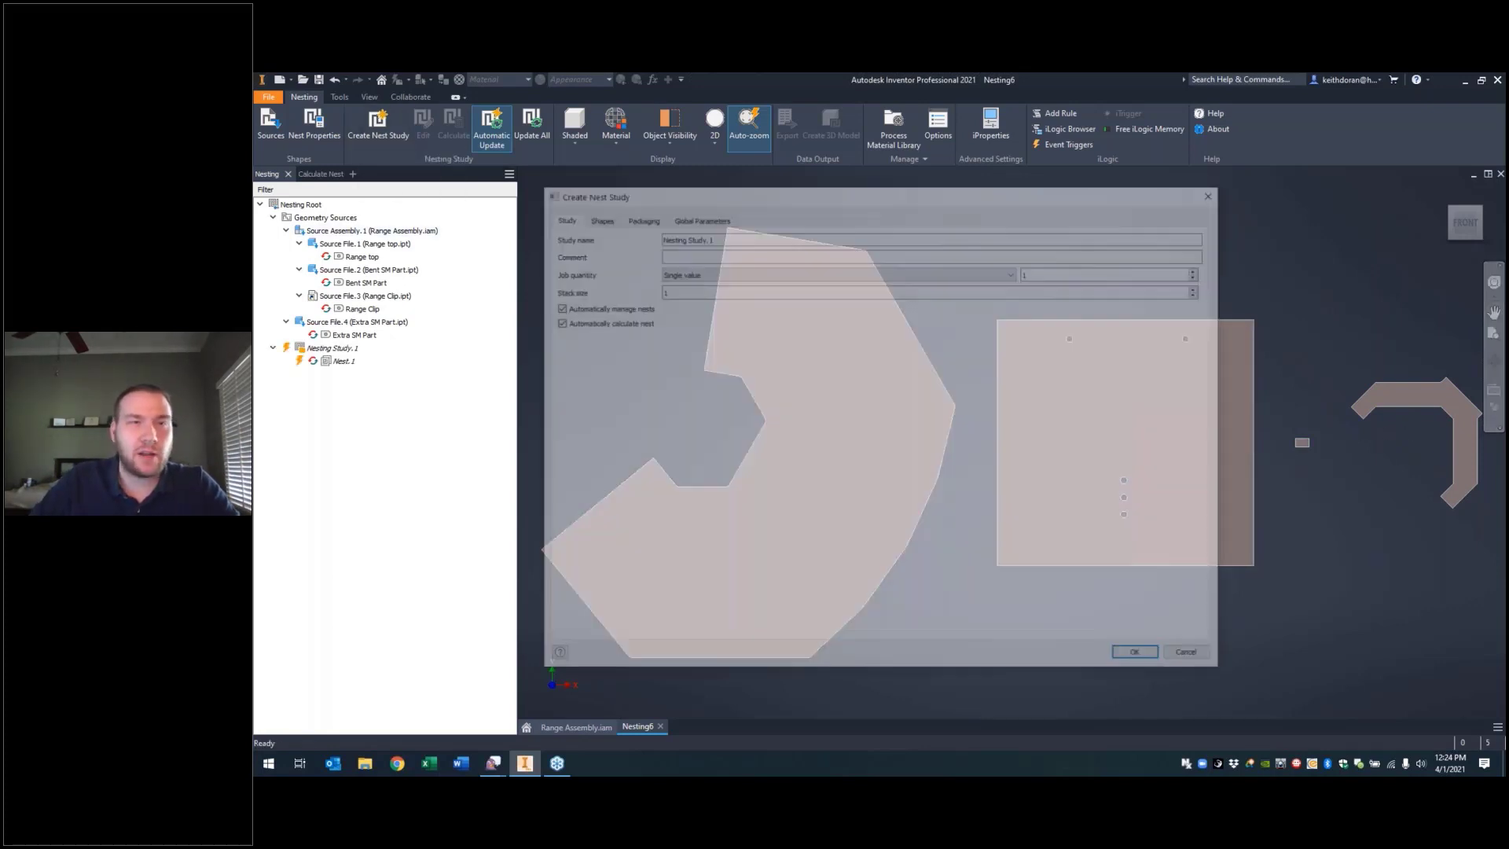
pyautogui.click(727, 235)
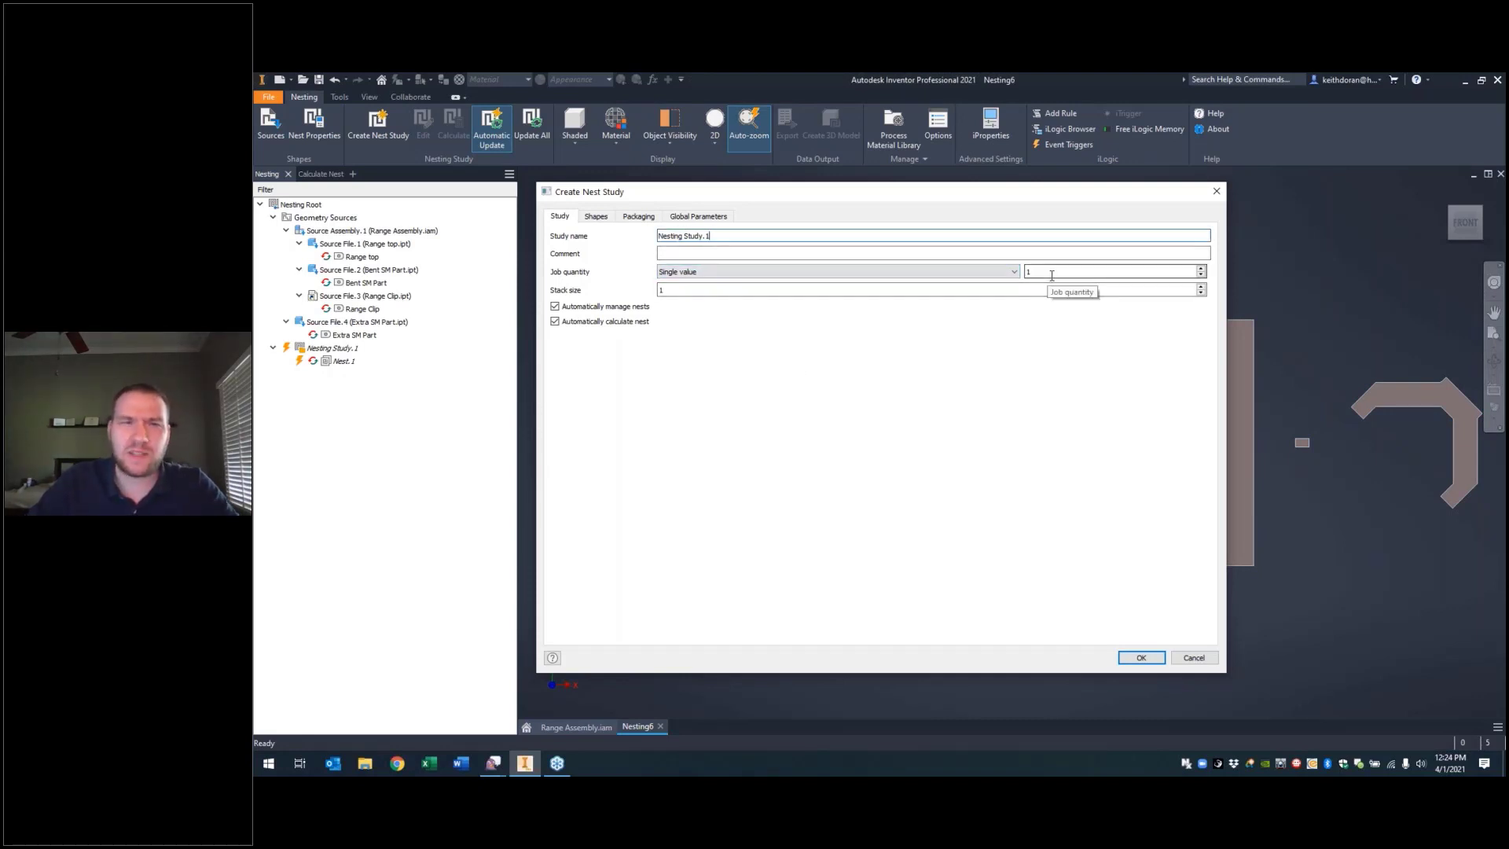
pyautogui.click(899, 271)
pyautogui.click(901, 277)
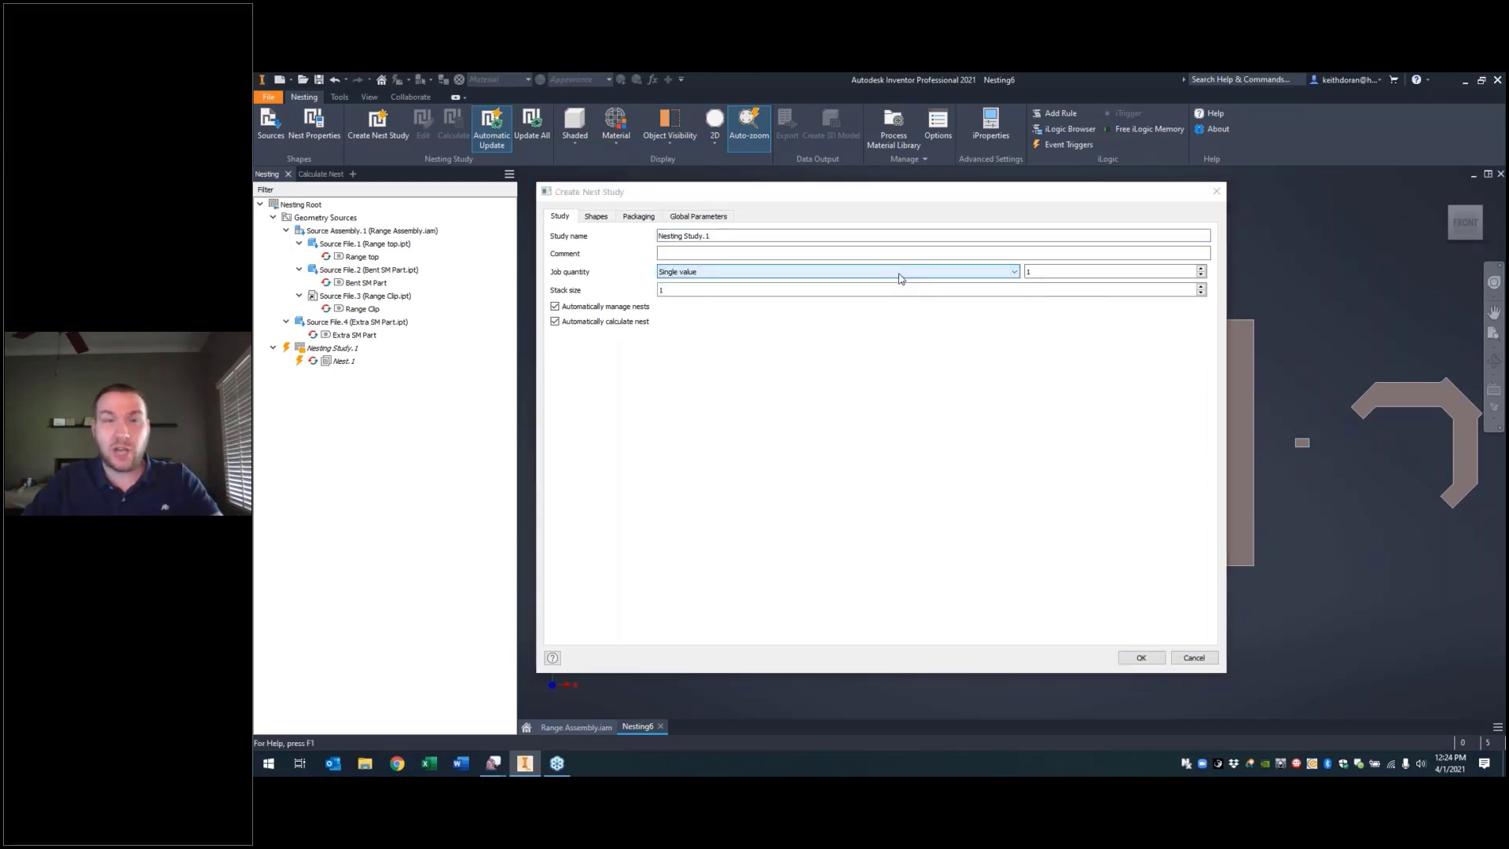
pyautogui.click(1069, 272)
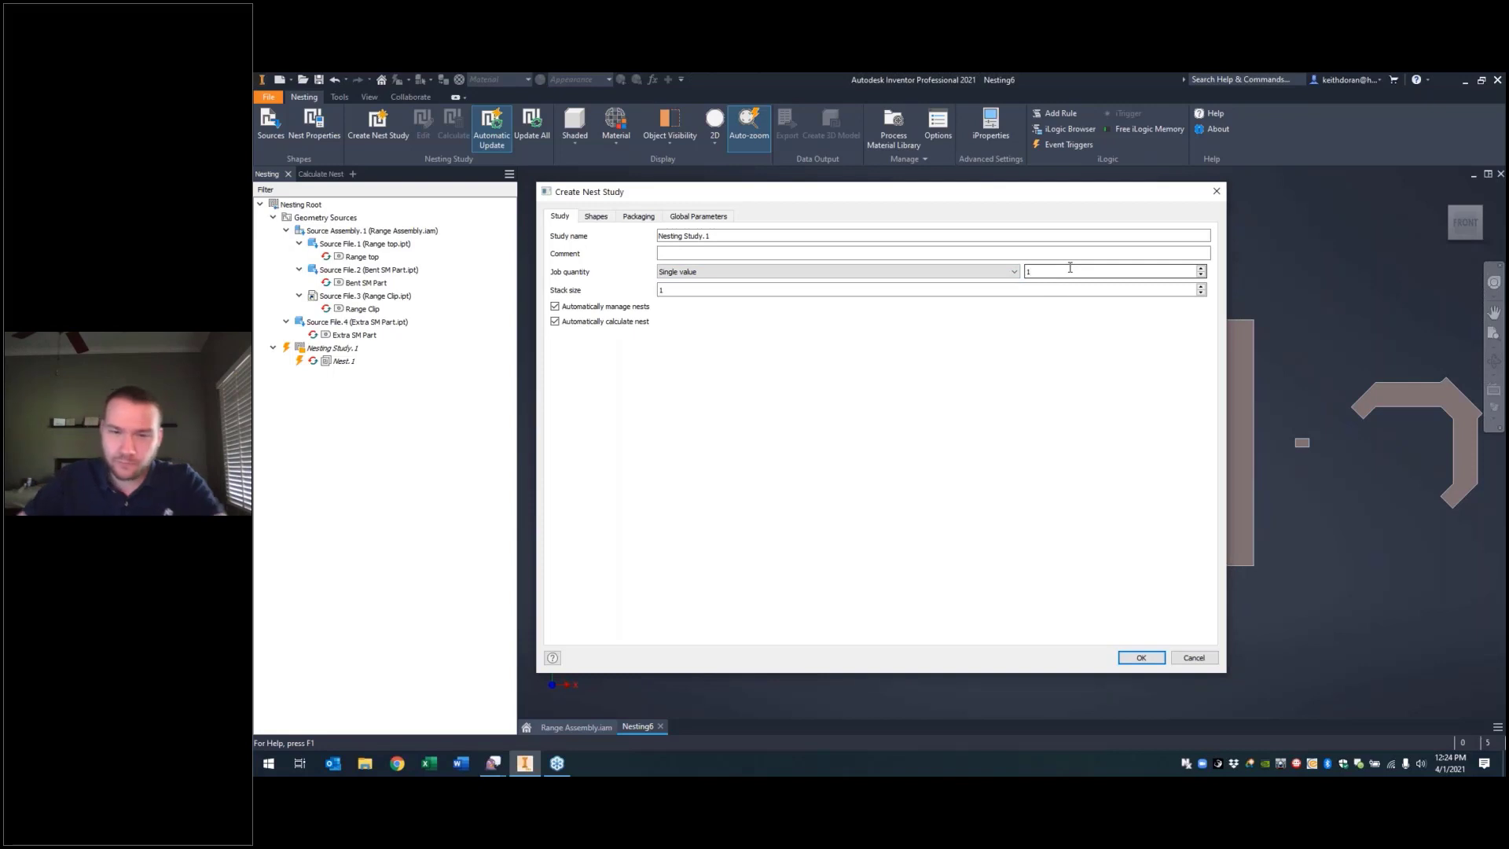
pyautogui.press('BackSpace')
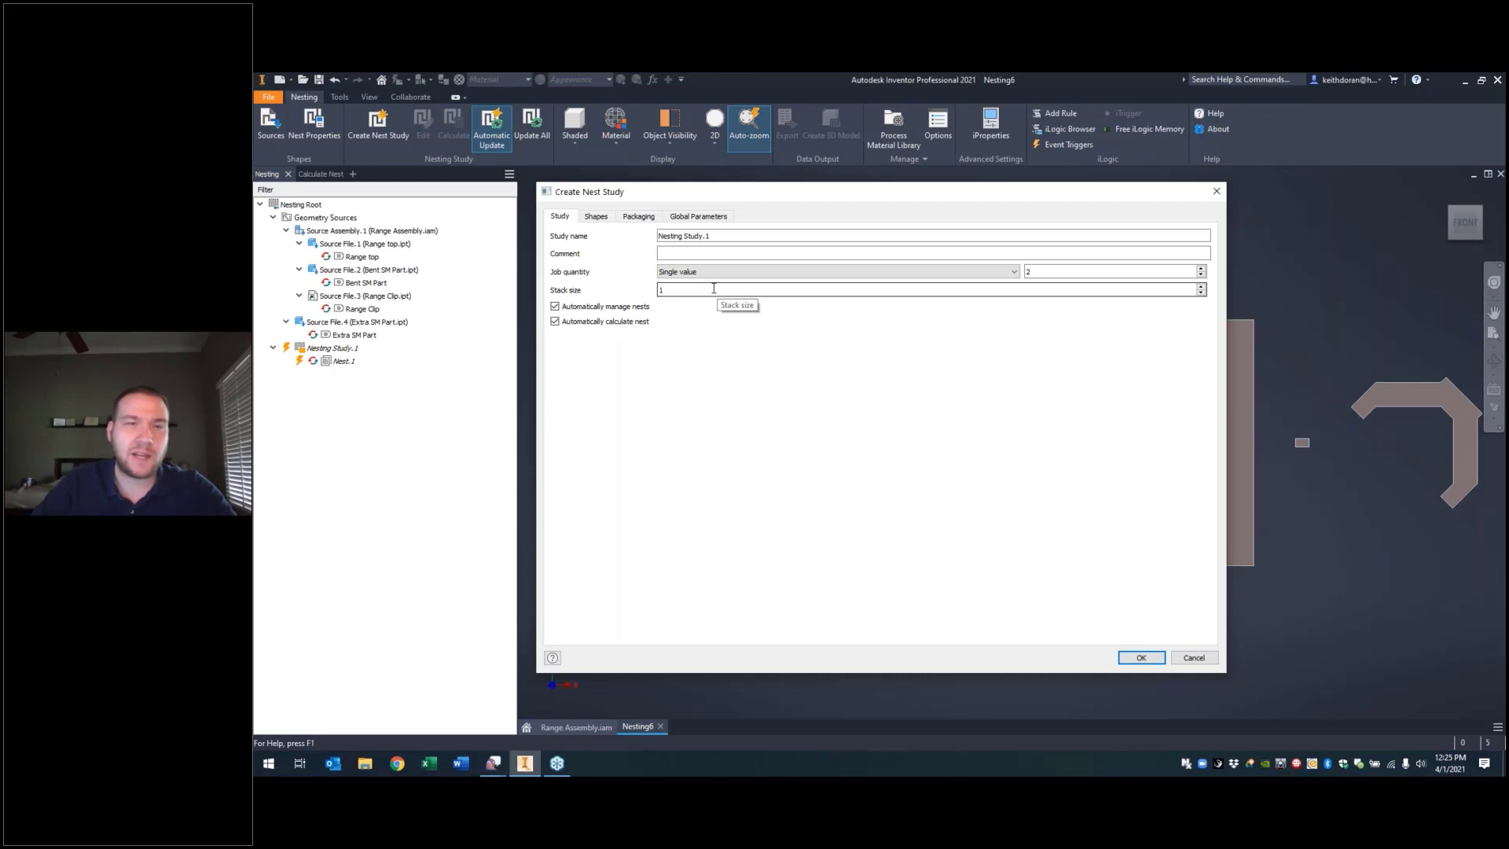
pyautogui.click(595, 216)
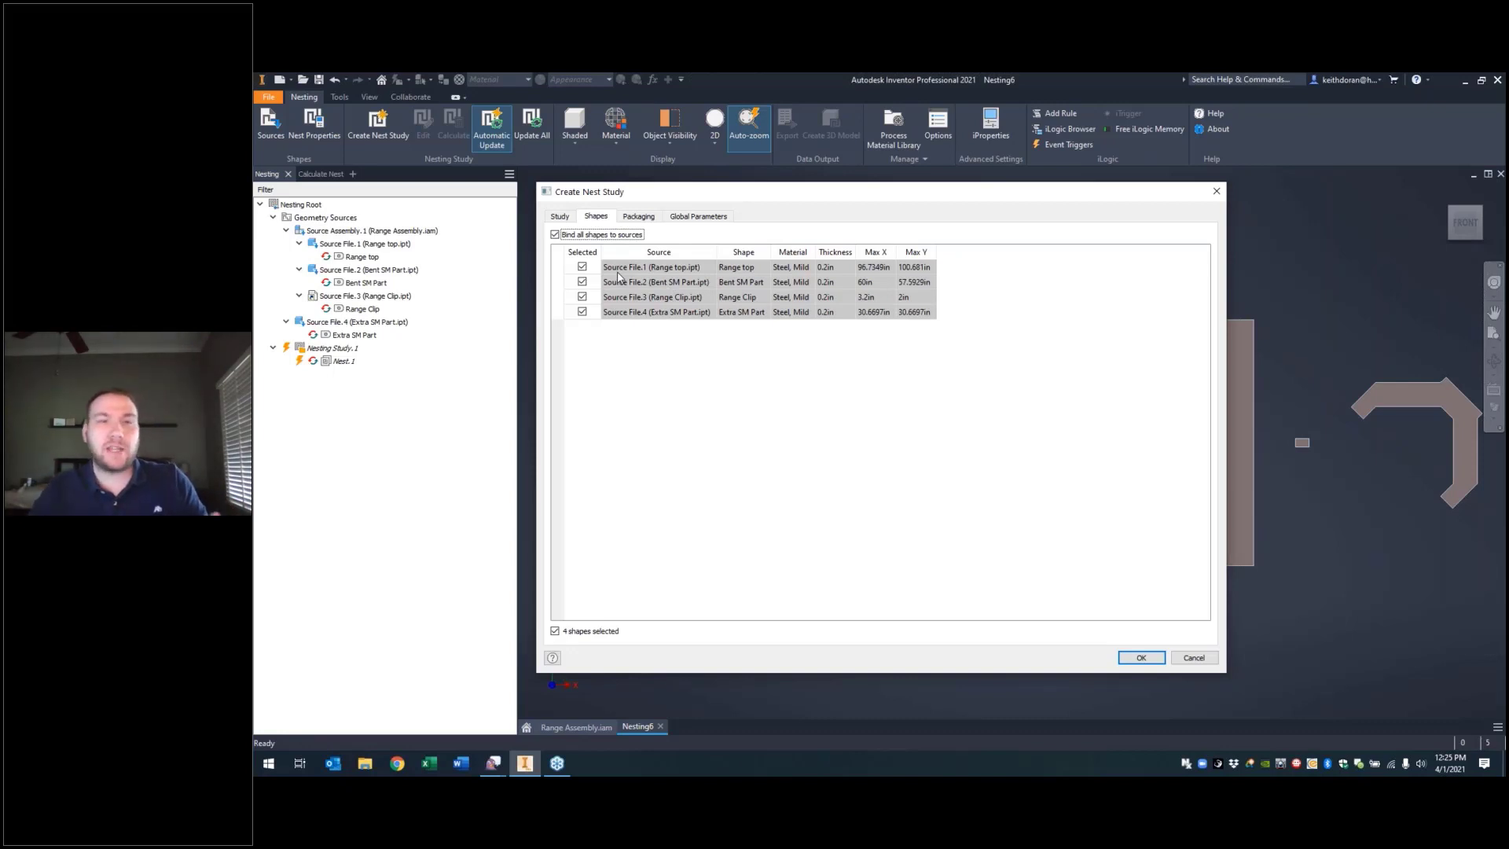
# Step: Add the 4x8 and 8x8 packagings to the nest study's used packagings alongside 4x4
pyautogui.click(639, 216)
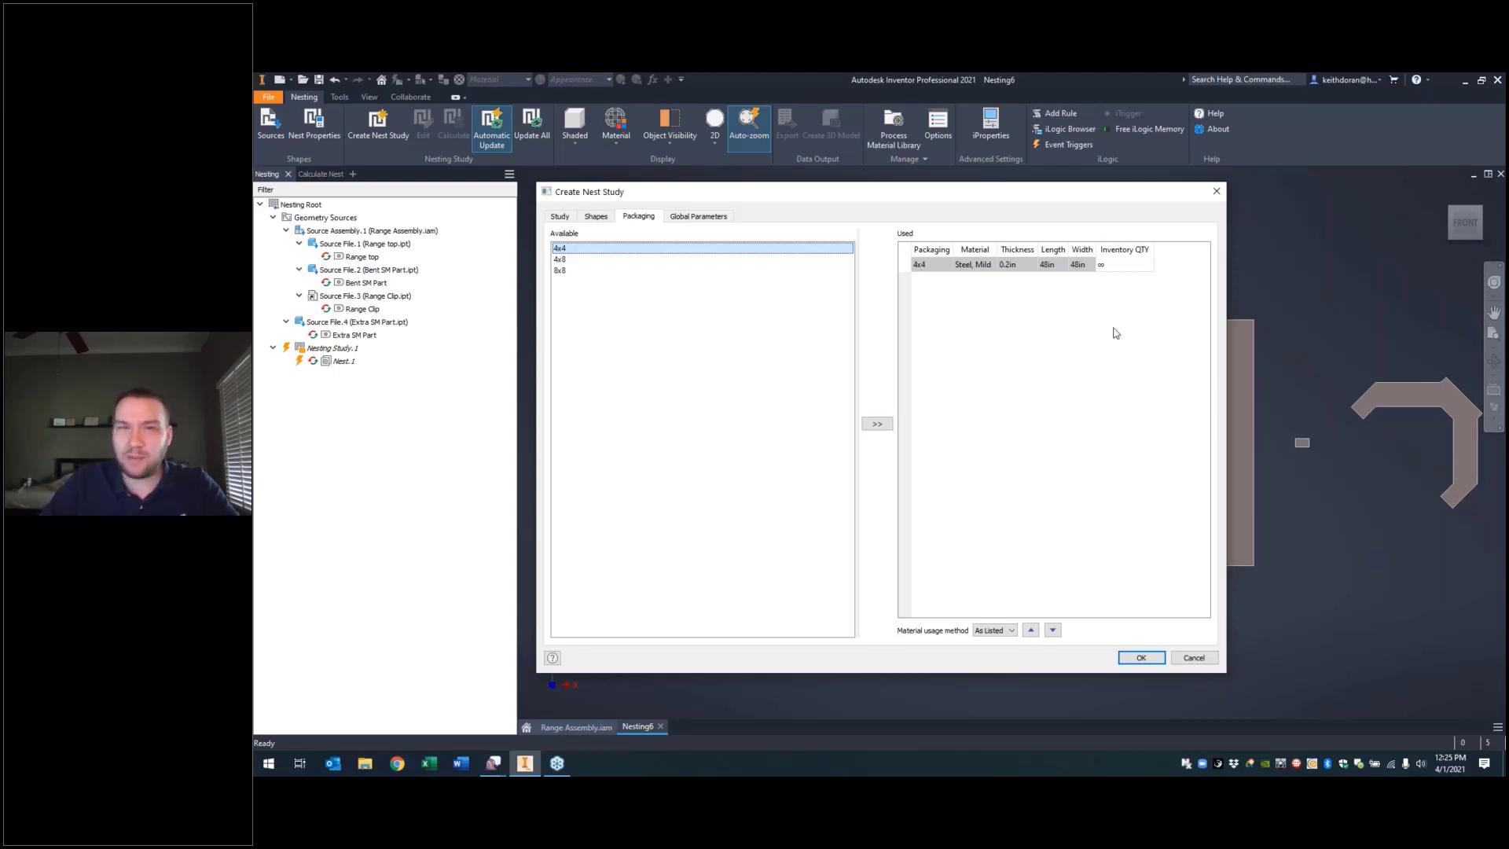
pyautogui.click(643, 258)
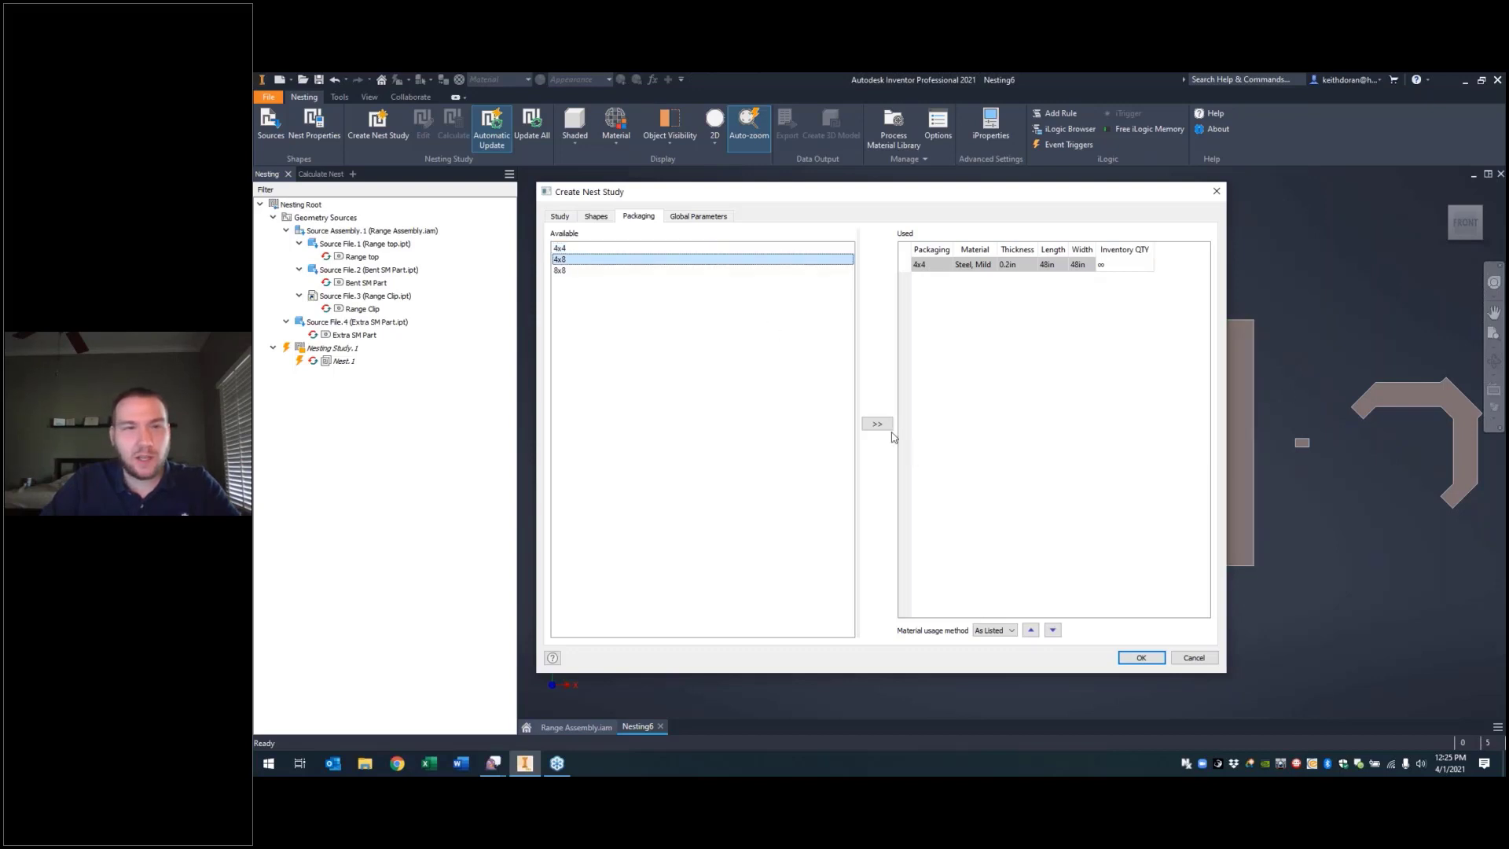
pyautogui.click(877, 424)
pyautogui.click(590, 271)
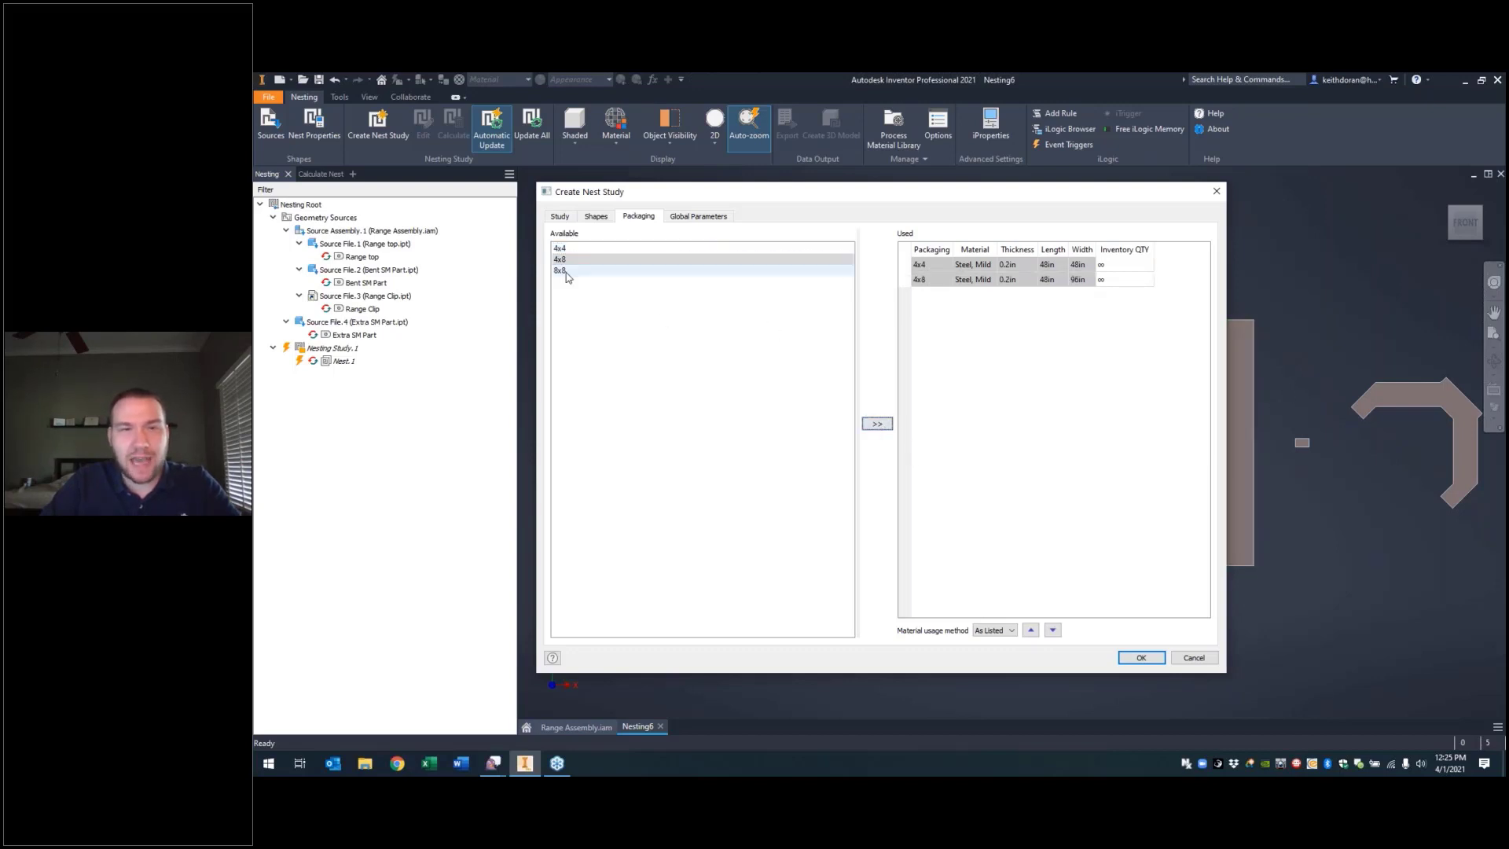
pyautogui.click(876, 425)
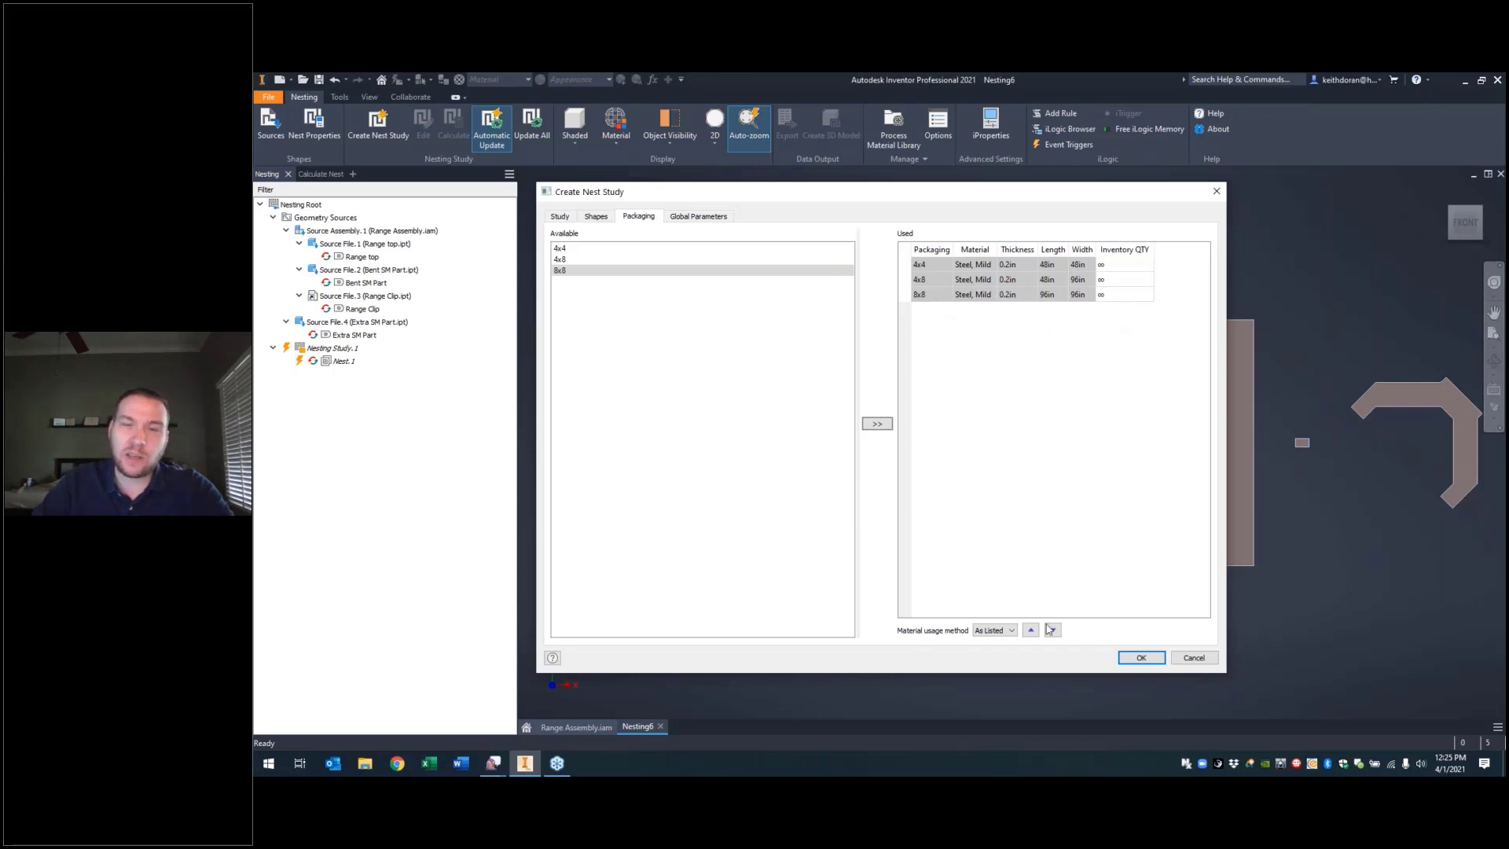
# Step: Reorder the used packagings so that 8x8 comes first, followed by 4x8 and 4x4
pyautogui.click(932, 294)
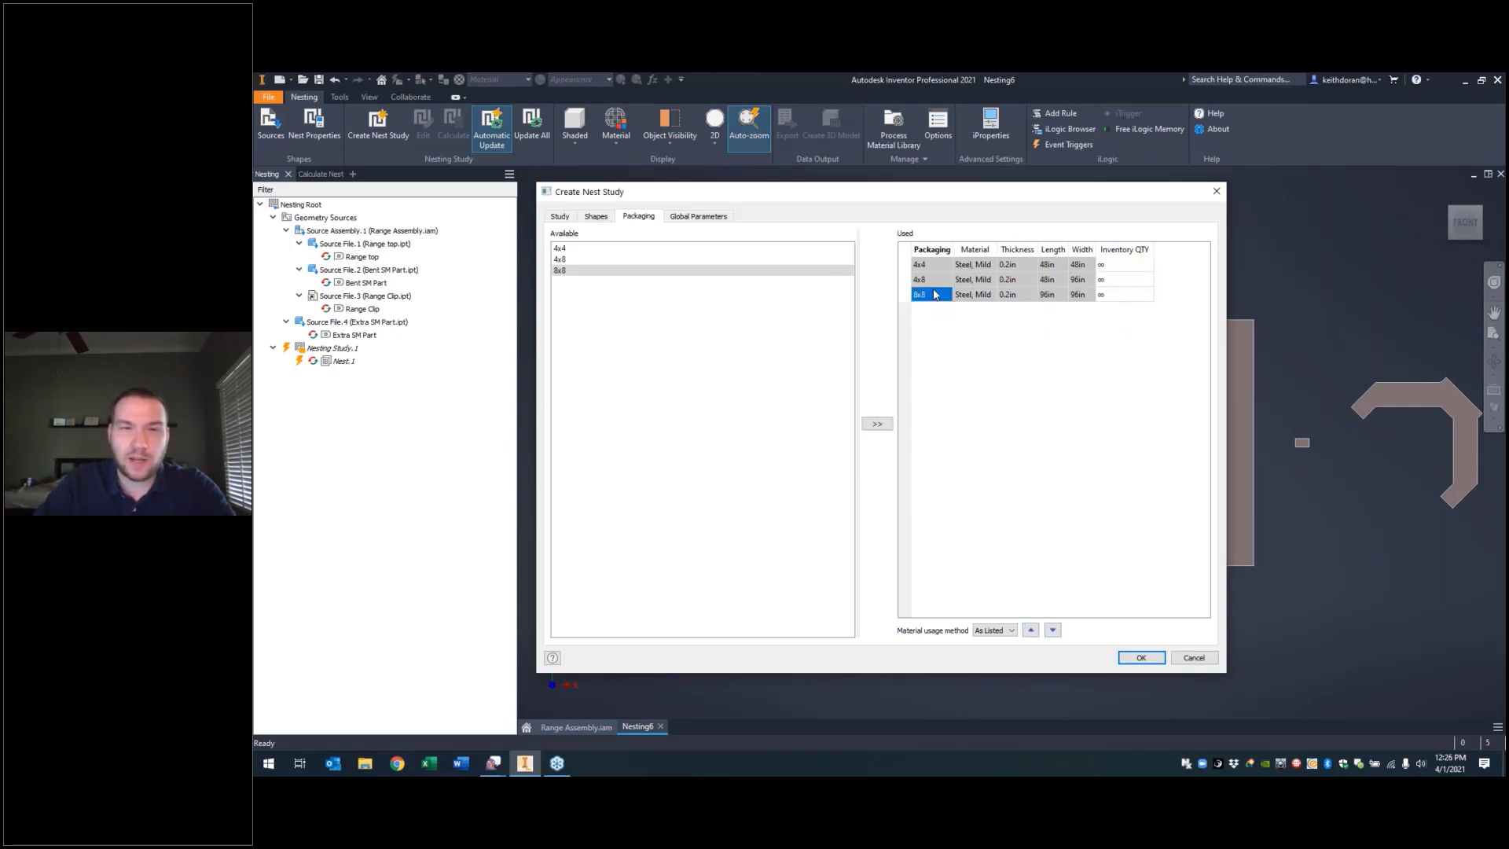
pyautogui.click(1030, 630)
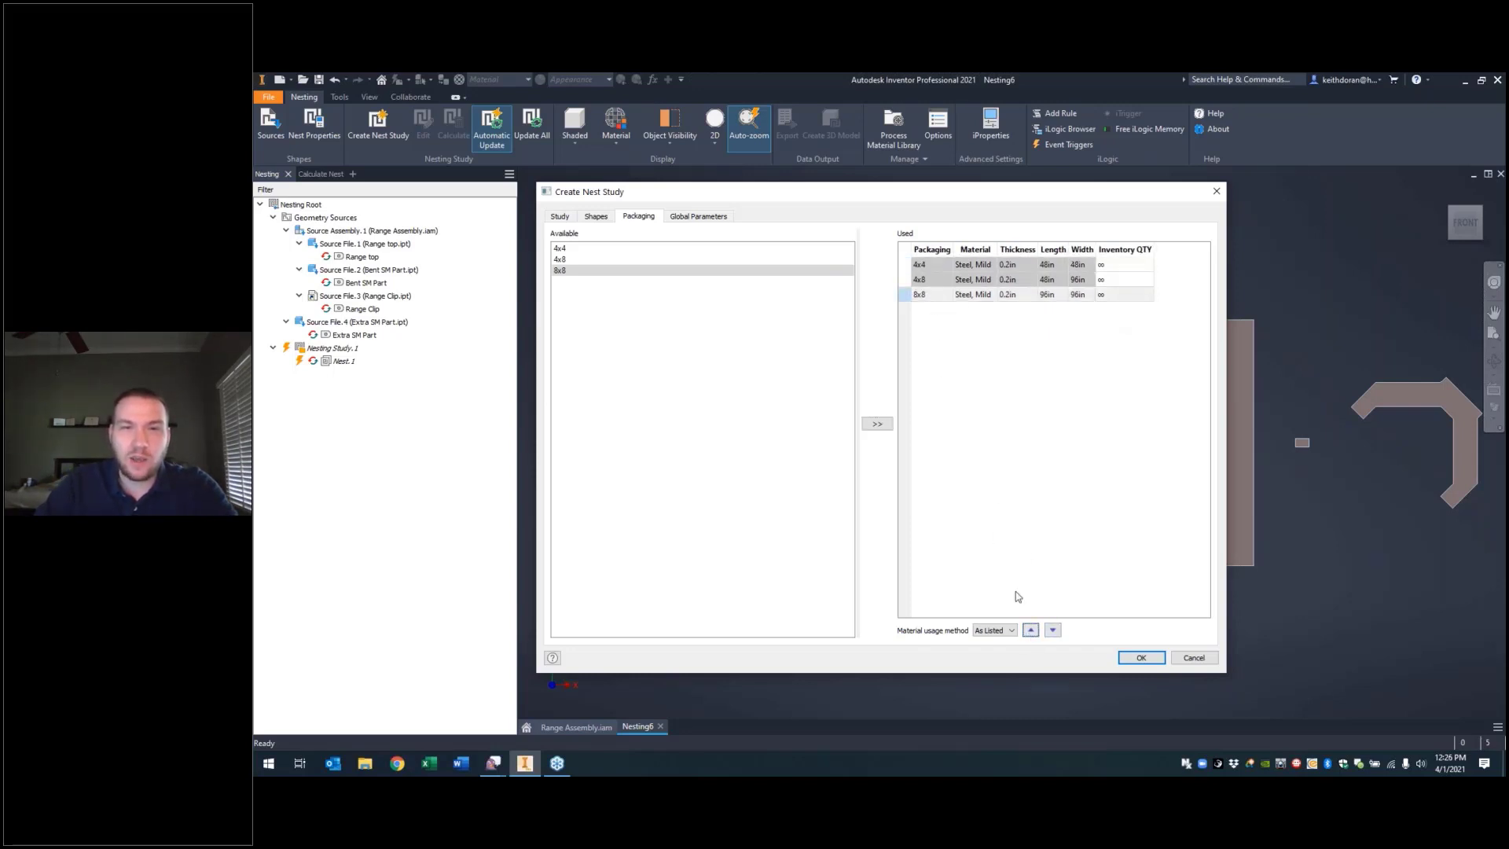
pyautogui.click(1030, 629)
pyautogui.click(1031, 630)
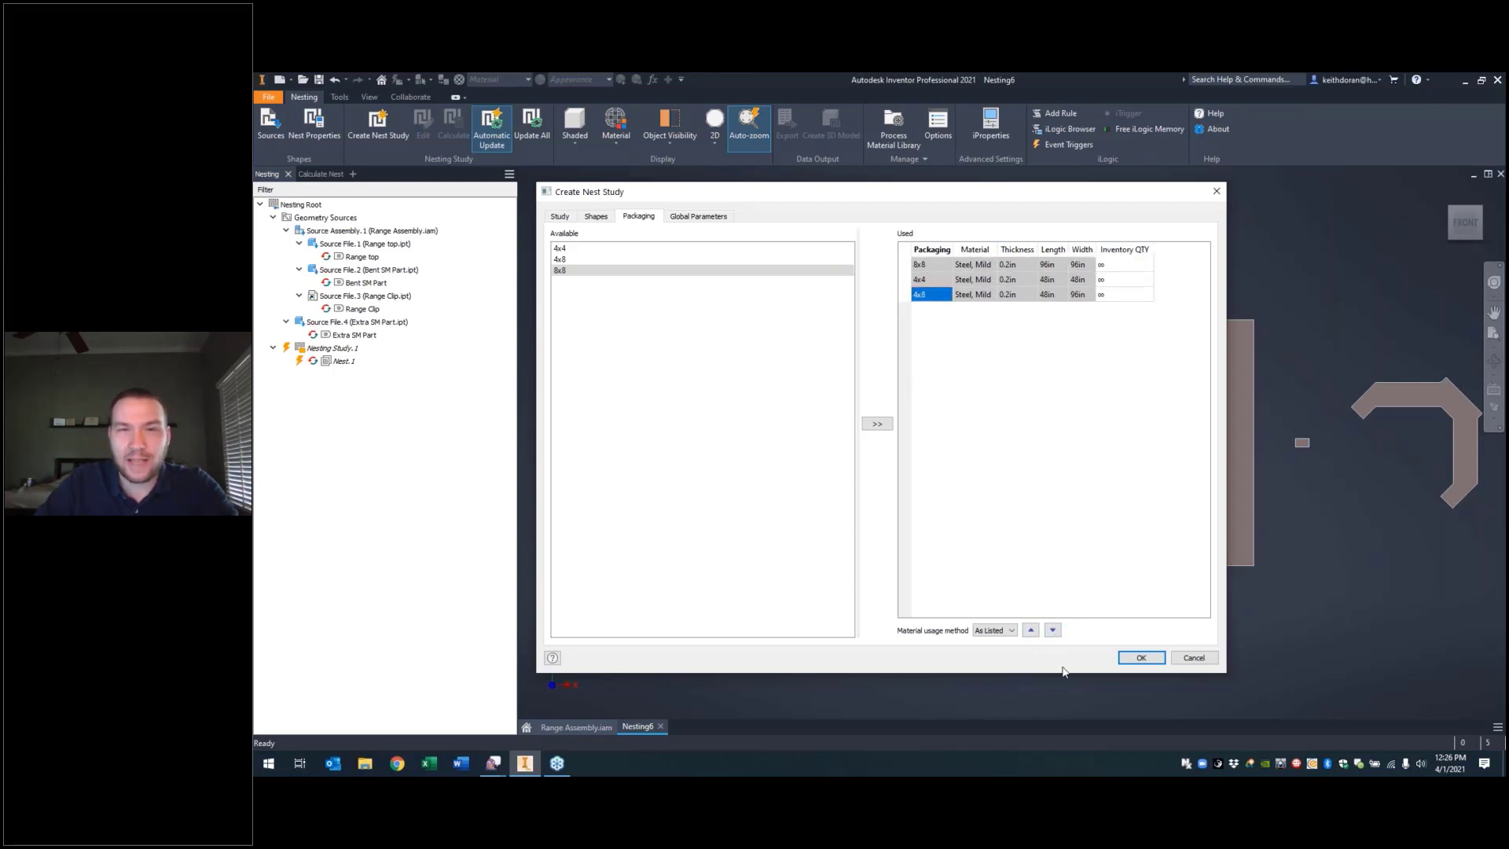
pyautogui.click(1030, 629)
# Step: Keep the material usage method As Listed and put the used packagings back in the order 4x4, 4x8, 8x8
pyautogui.click(1010, 630)
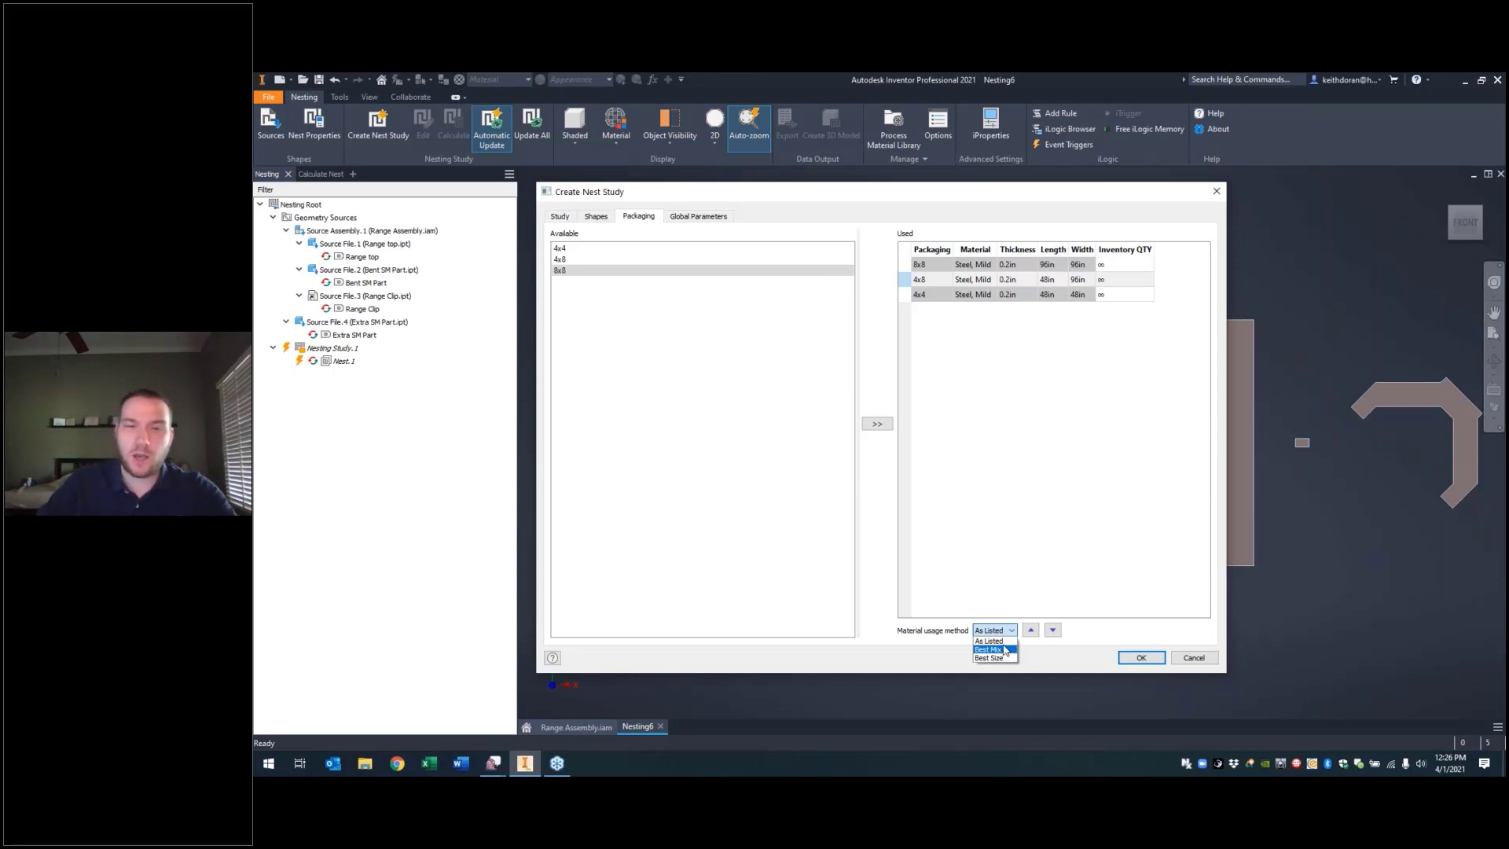
pyautogui.click(989, 640)
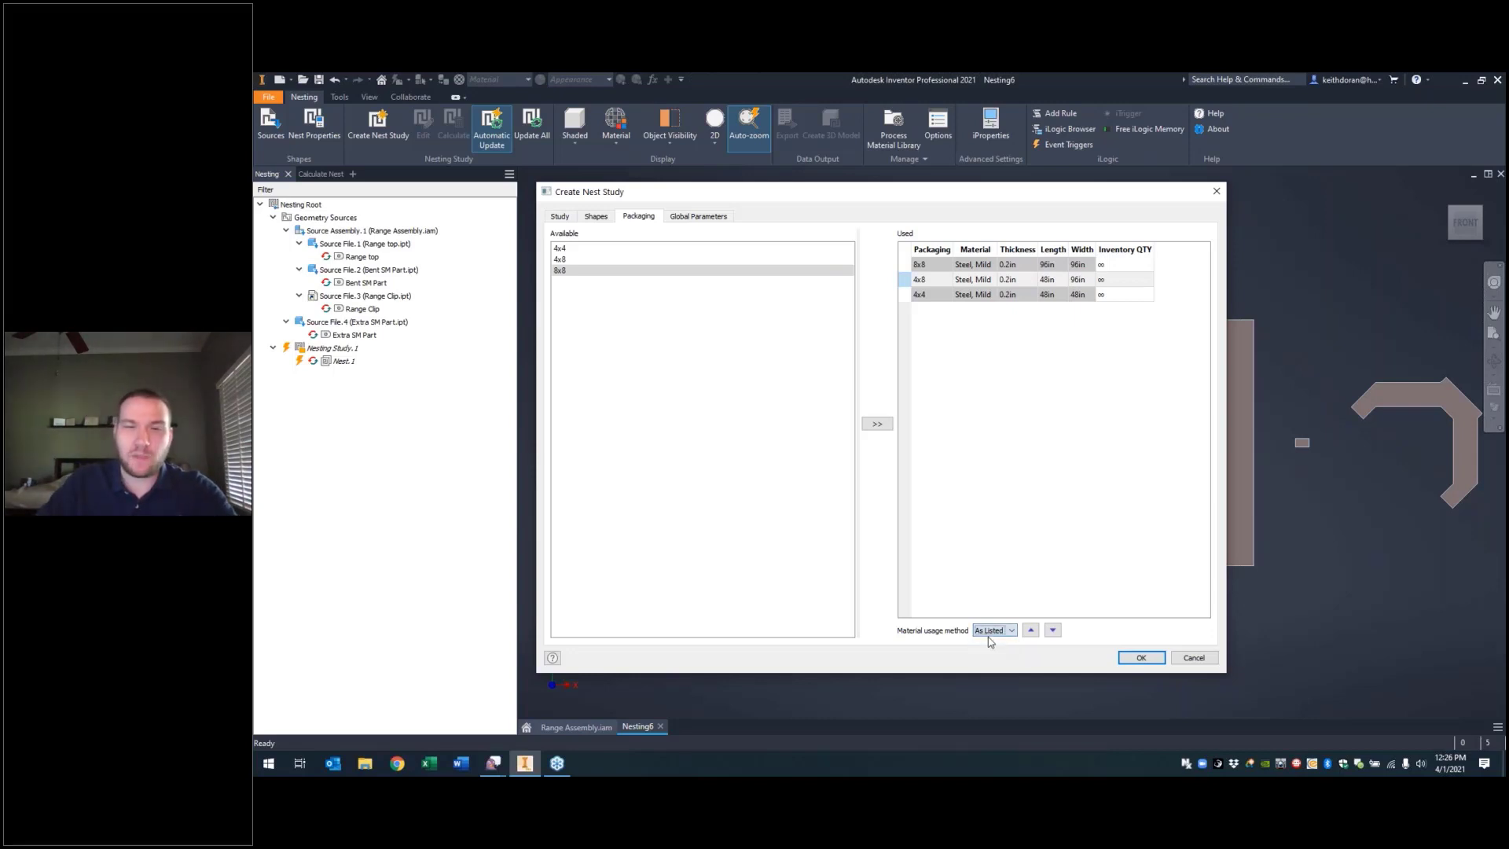
pyautogui.click(920, 295)
pyautogui.click(1030, 629)
pyautogui.click(1030, 629)
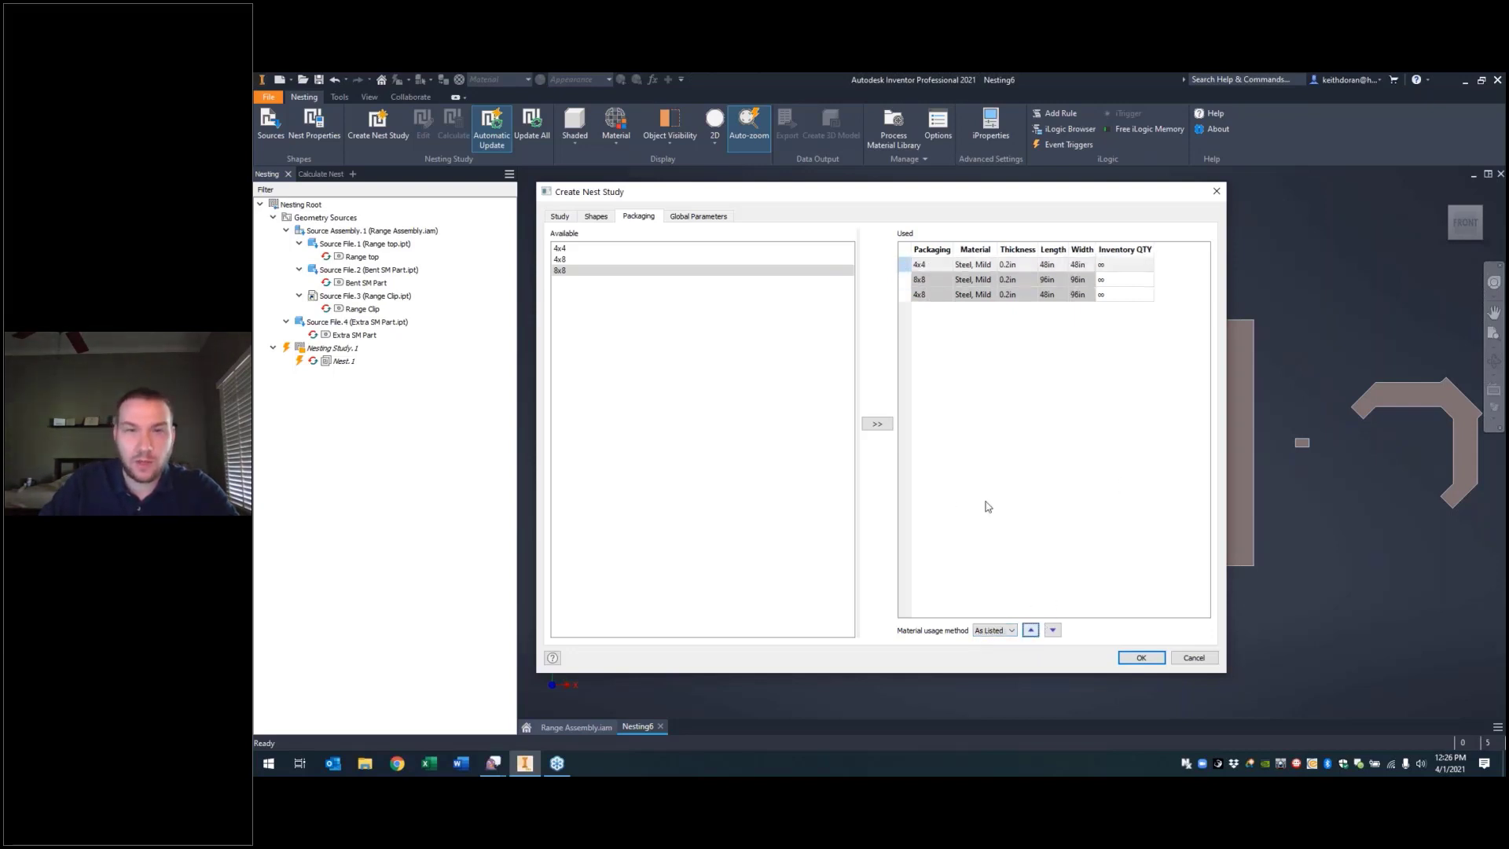
pyautogui.click(919, 279)
pyautogui.click(1053, 629)
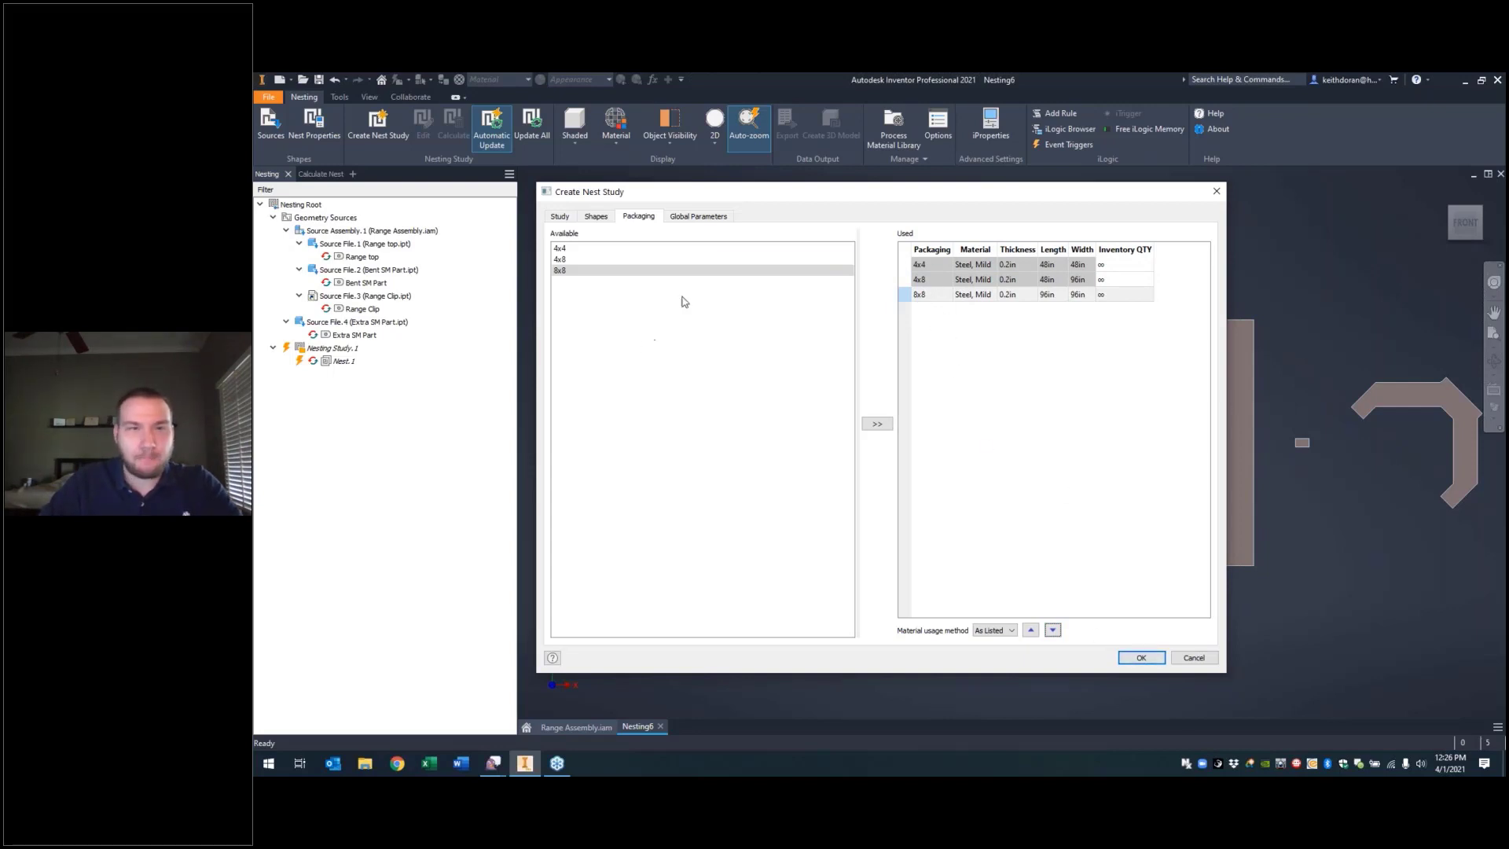
# Step: Review the global parameters, then accept the nest study and examine the layout of its nested sheets
pyautogui.click(698, 216)
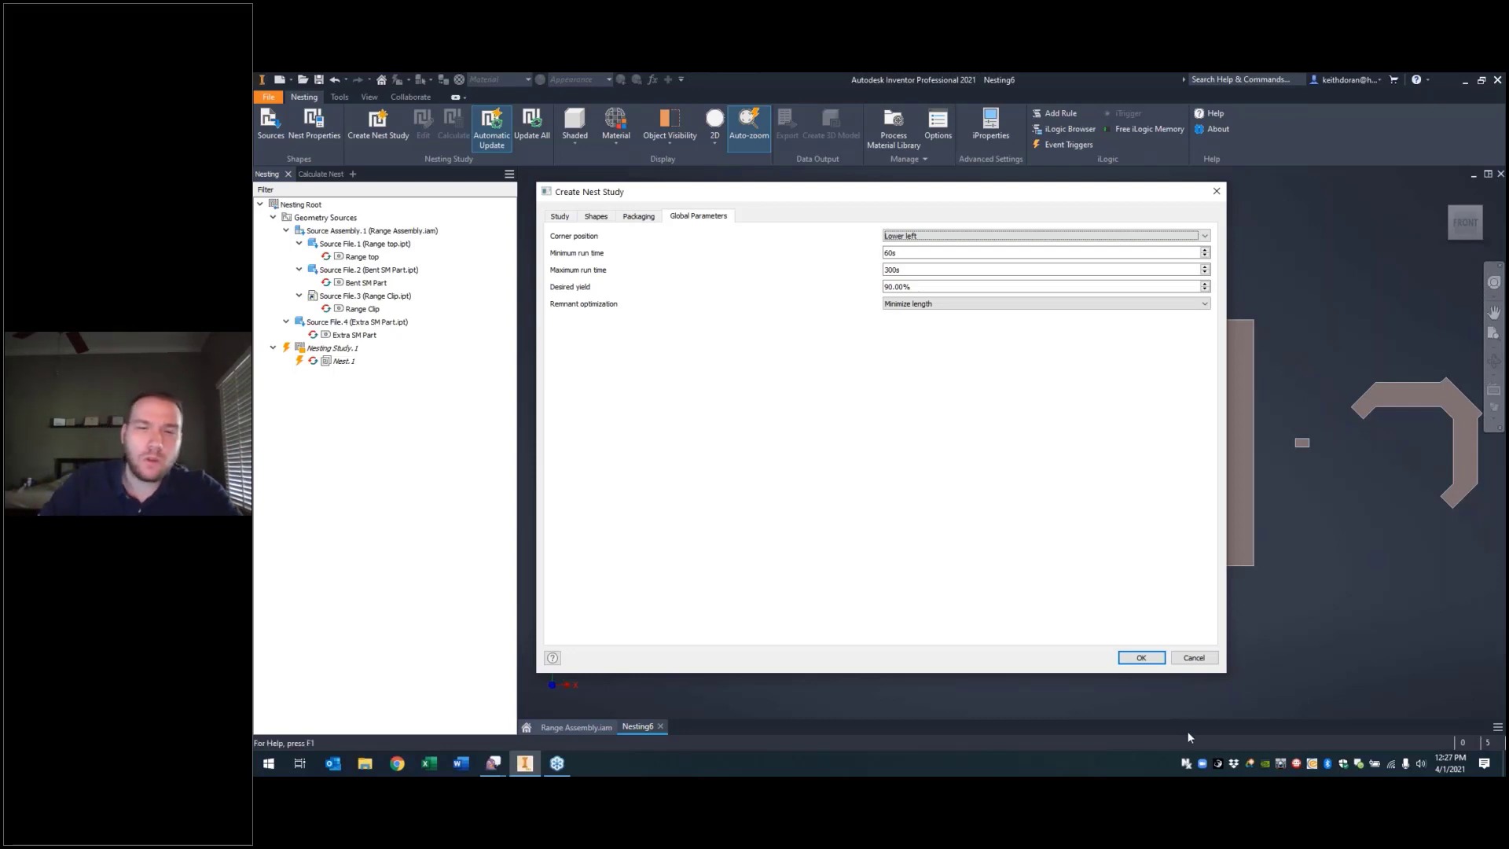
pyautogui.click(1144, 662)
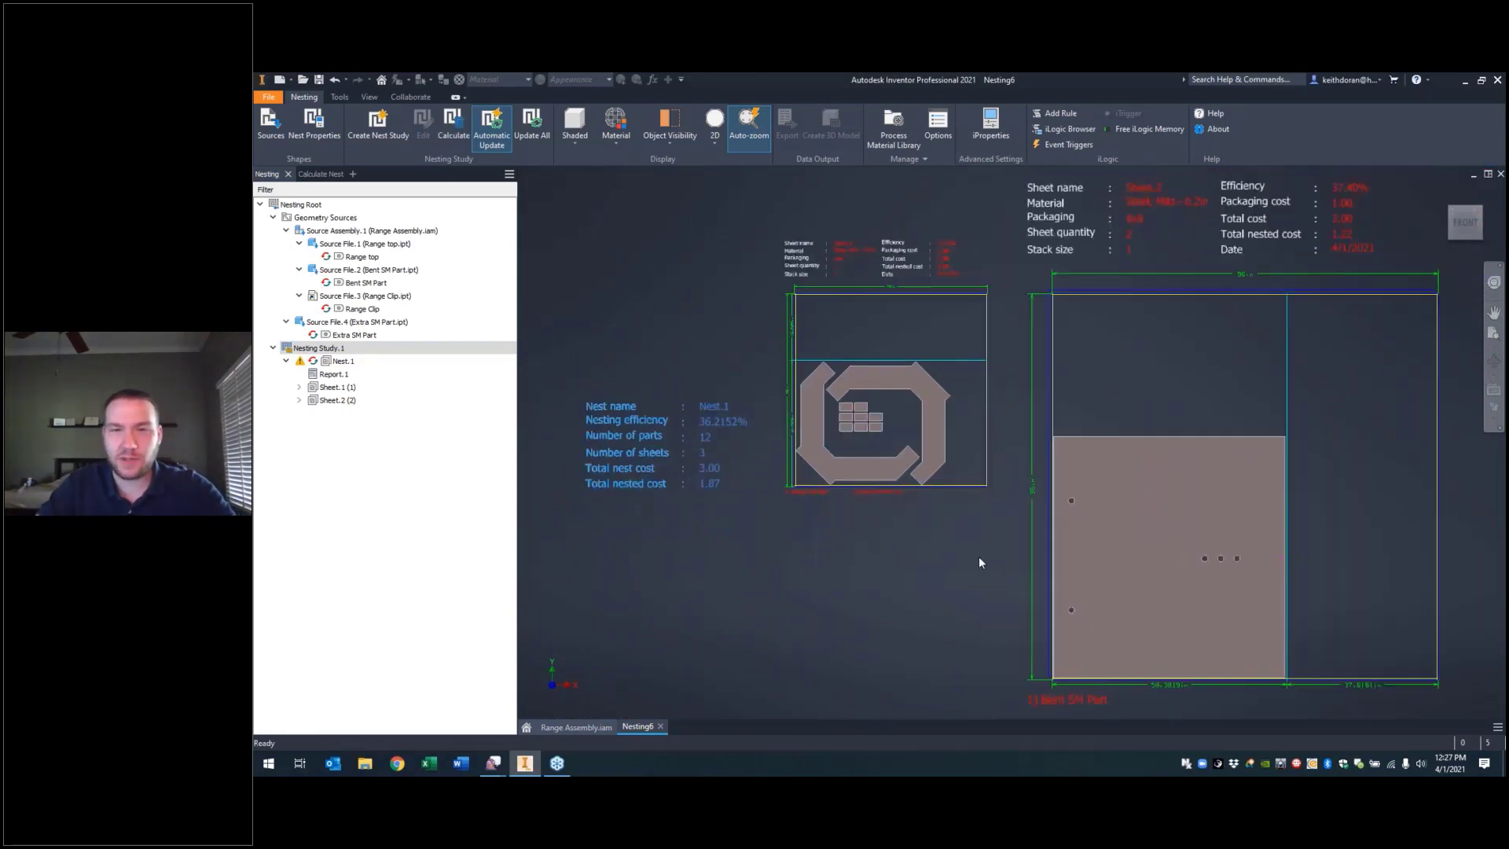
pyautogui.scroll(-5, 978, 561)
pyautogui.scroll(3, 979, 555)
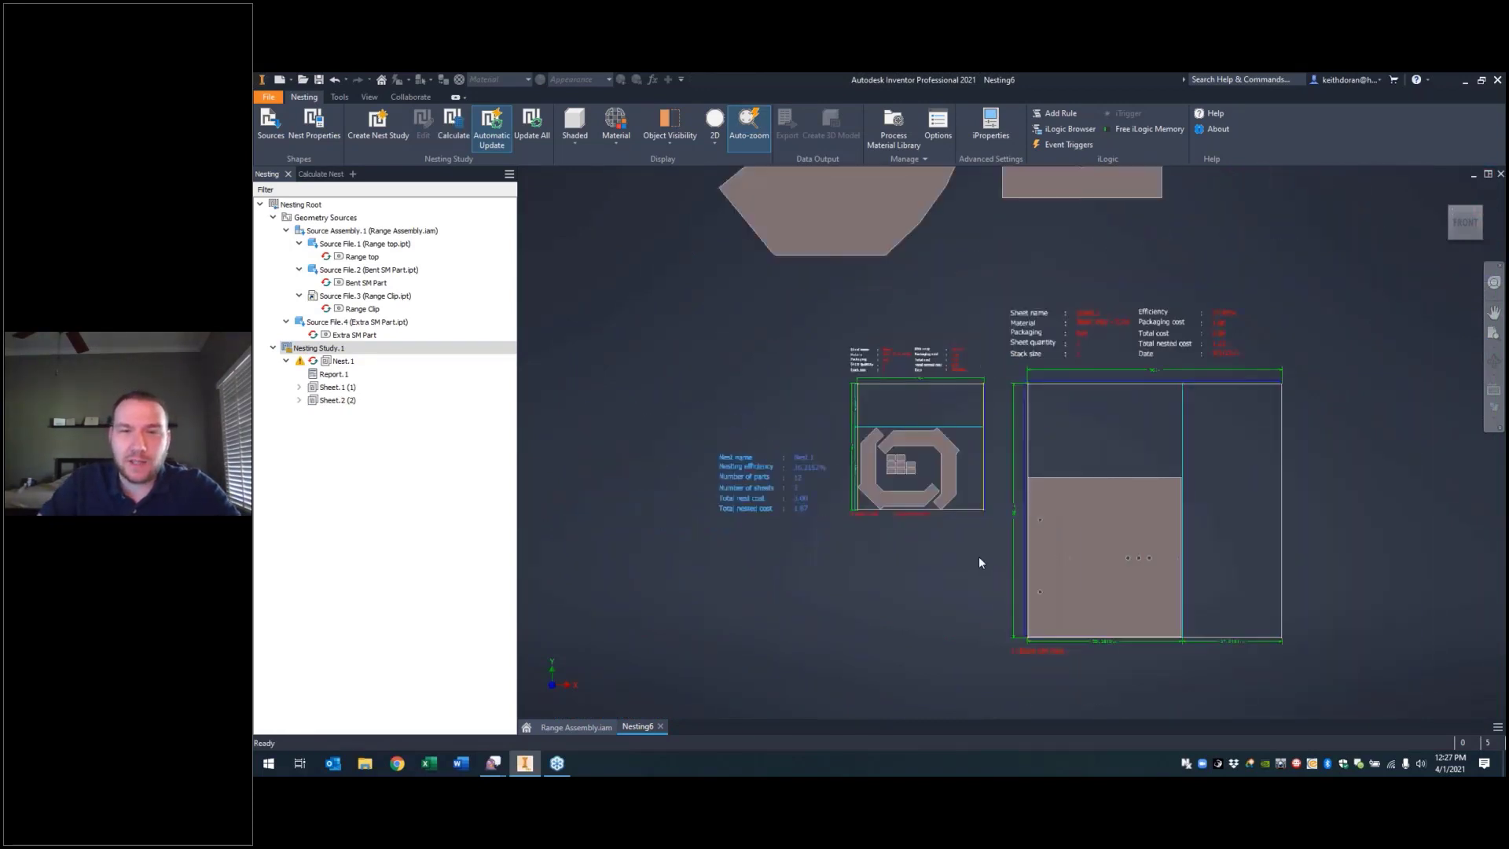
pyautogui.moveTo(937, 234); pyautogui.dragTo(910, 415, button='middle')
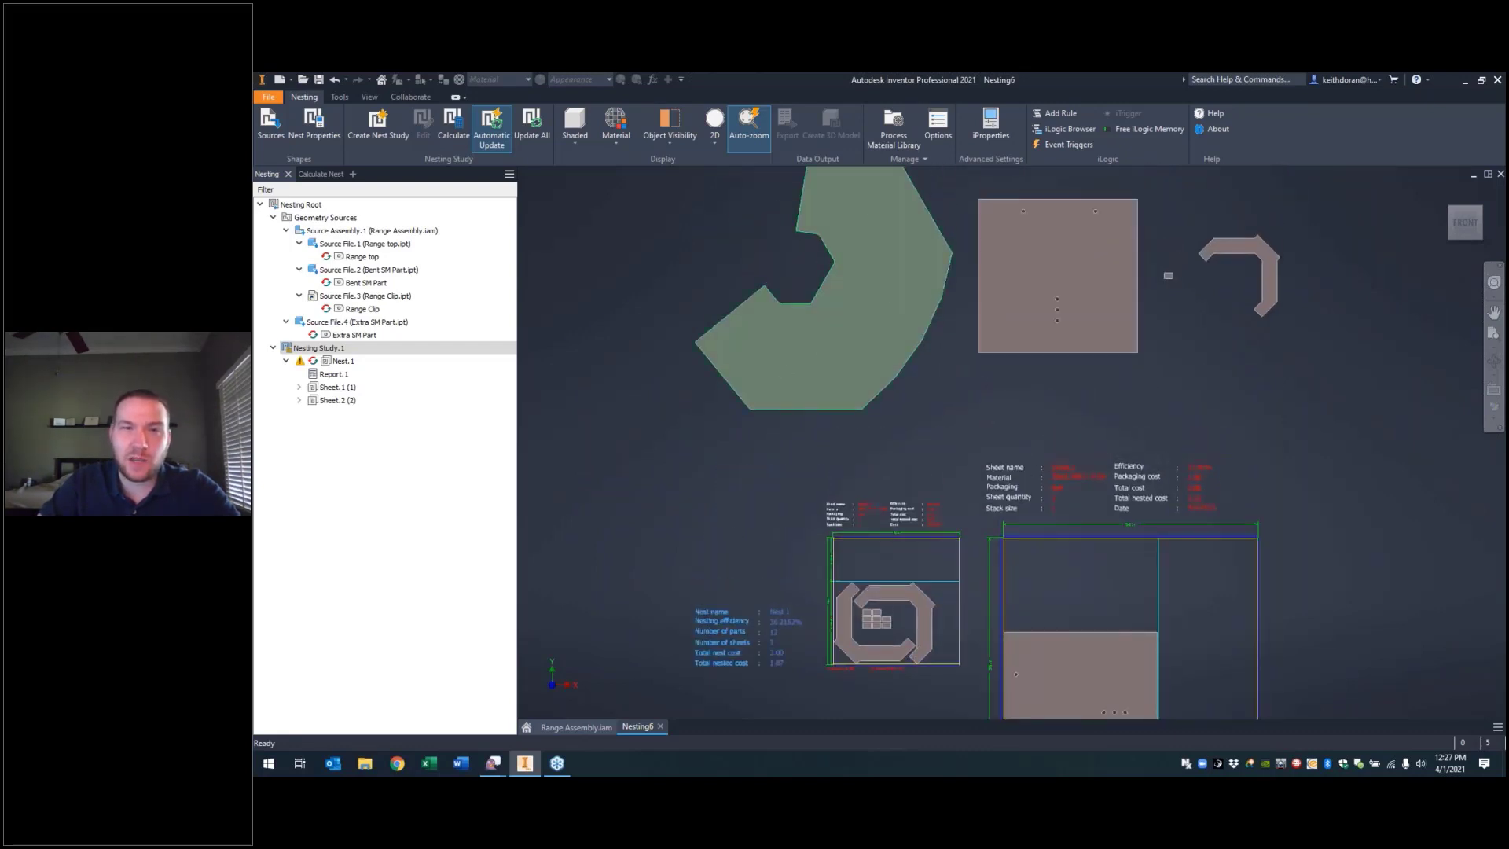
pyautogui.moveTo(1150, 609); pyautogui.dragTo(1111, 398, button='middle')
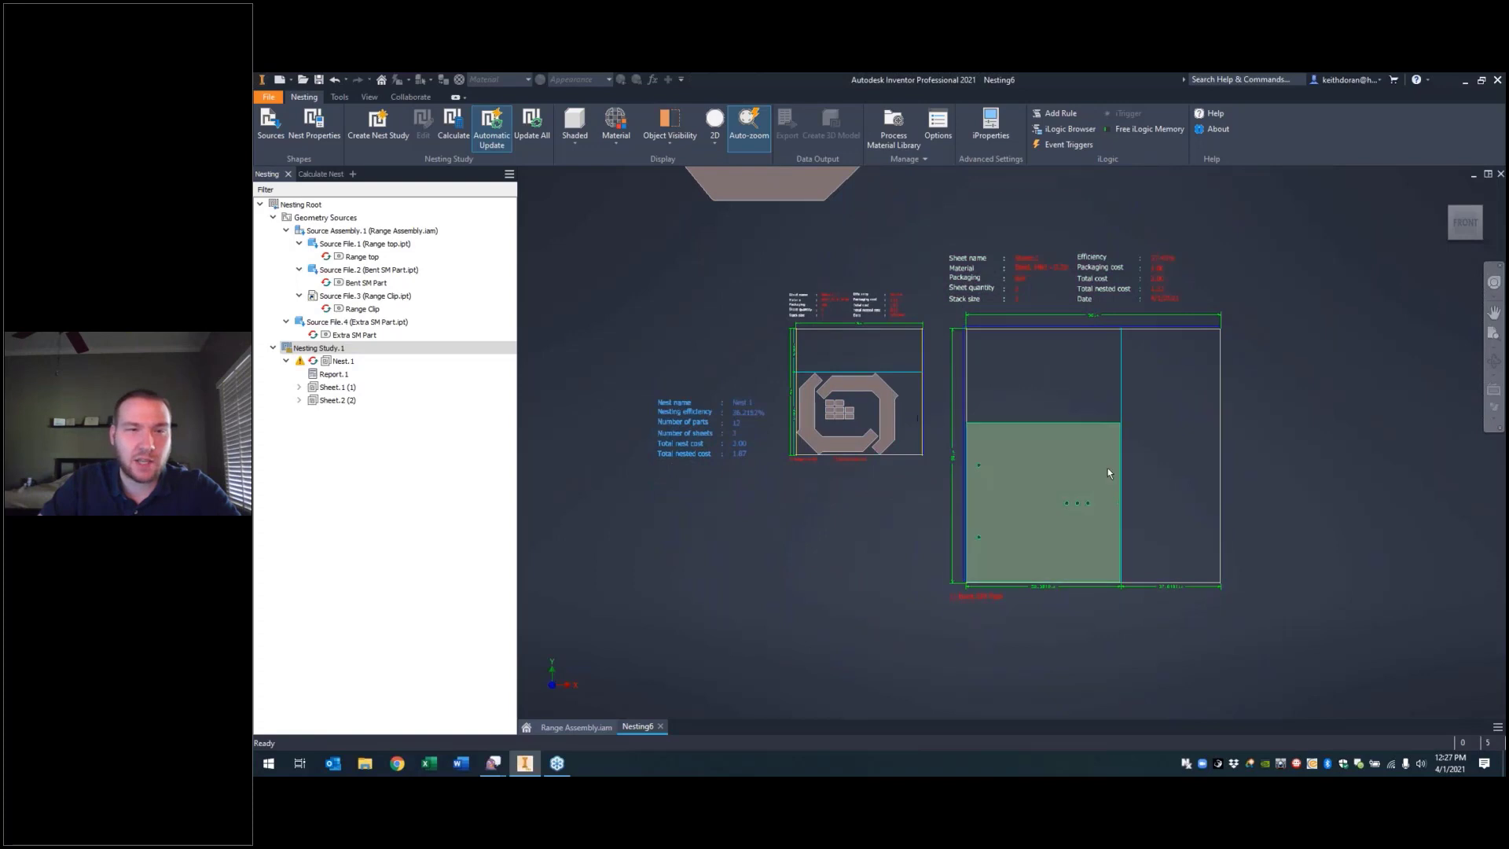
# Step: Inspect the small parts nested on the first sheet and view Nest.1's properties without changing them
pyautogui.scroll(-5, 864, 424)
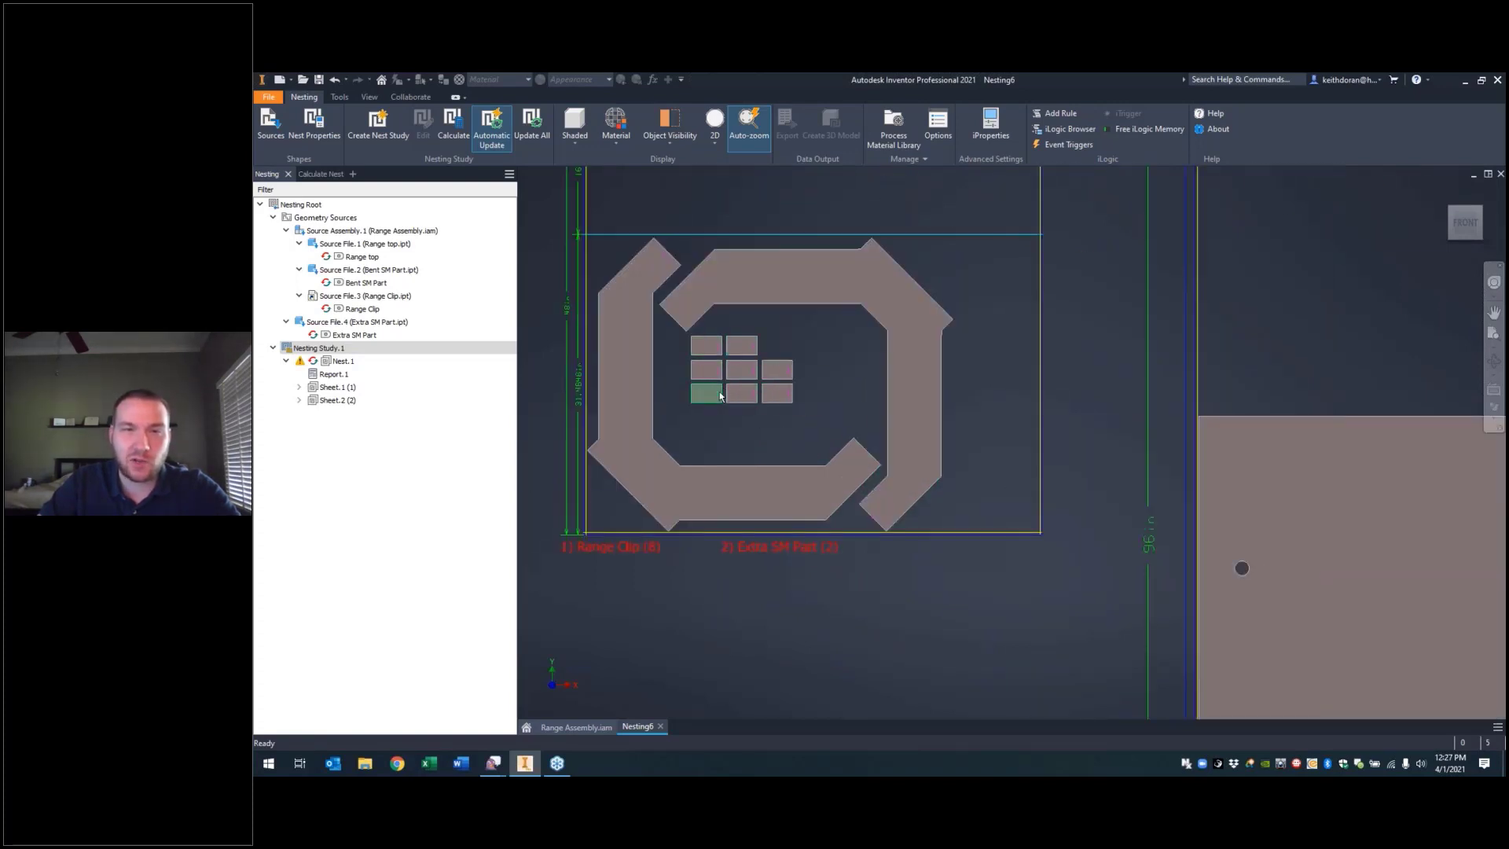
pyautogui.click(281, 349)
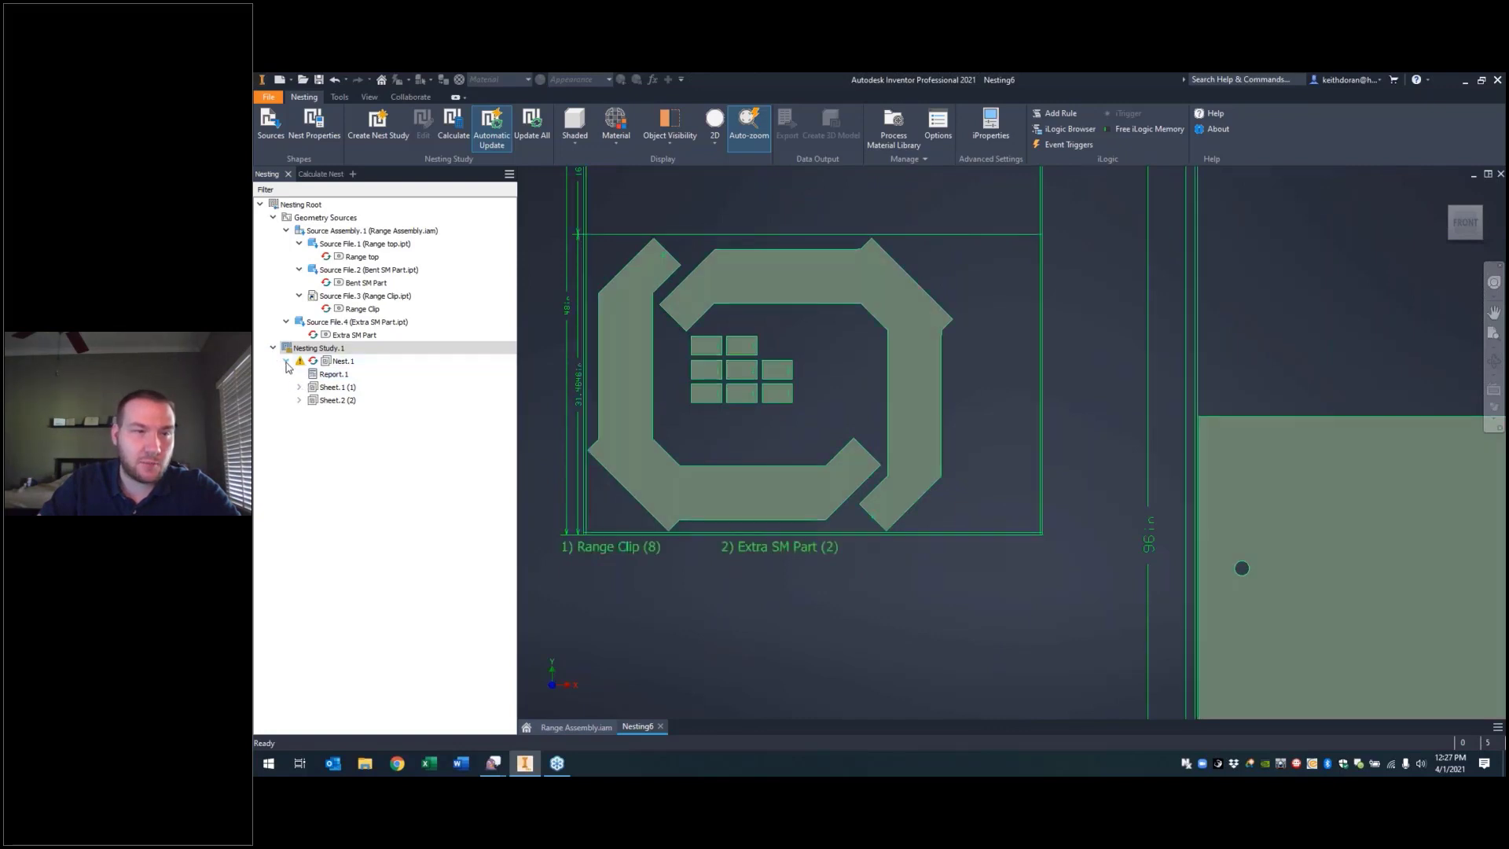
pyautogui.click(286, 362)
pyautogui.click(286, 361)
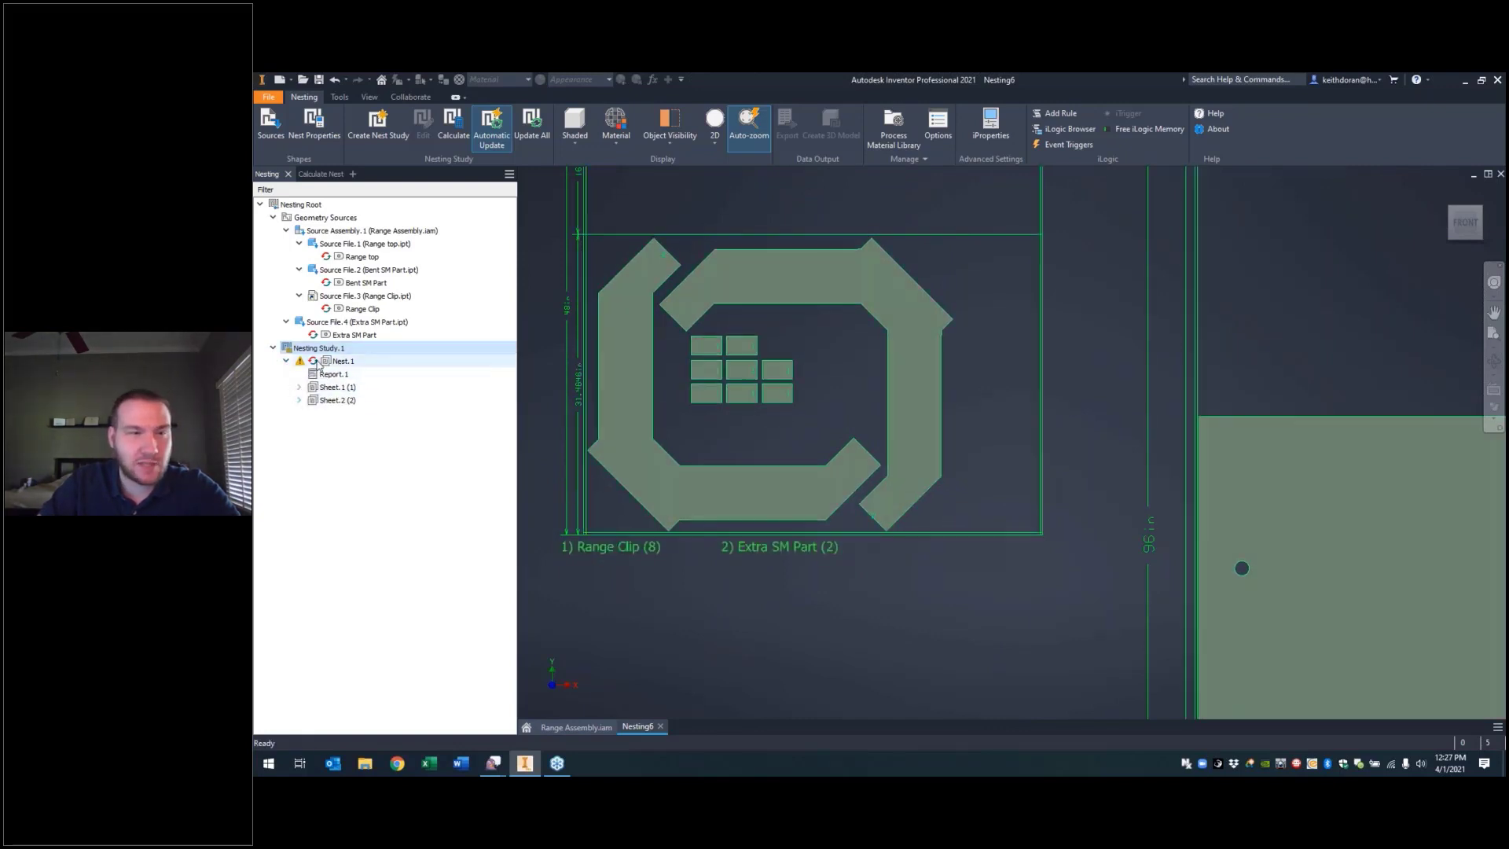
pyautogui.rightClick(355, 363)
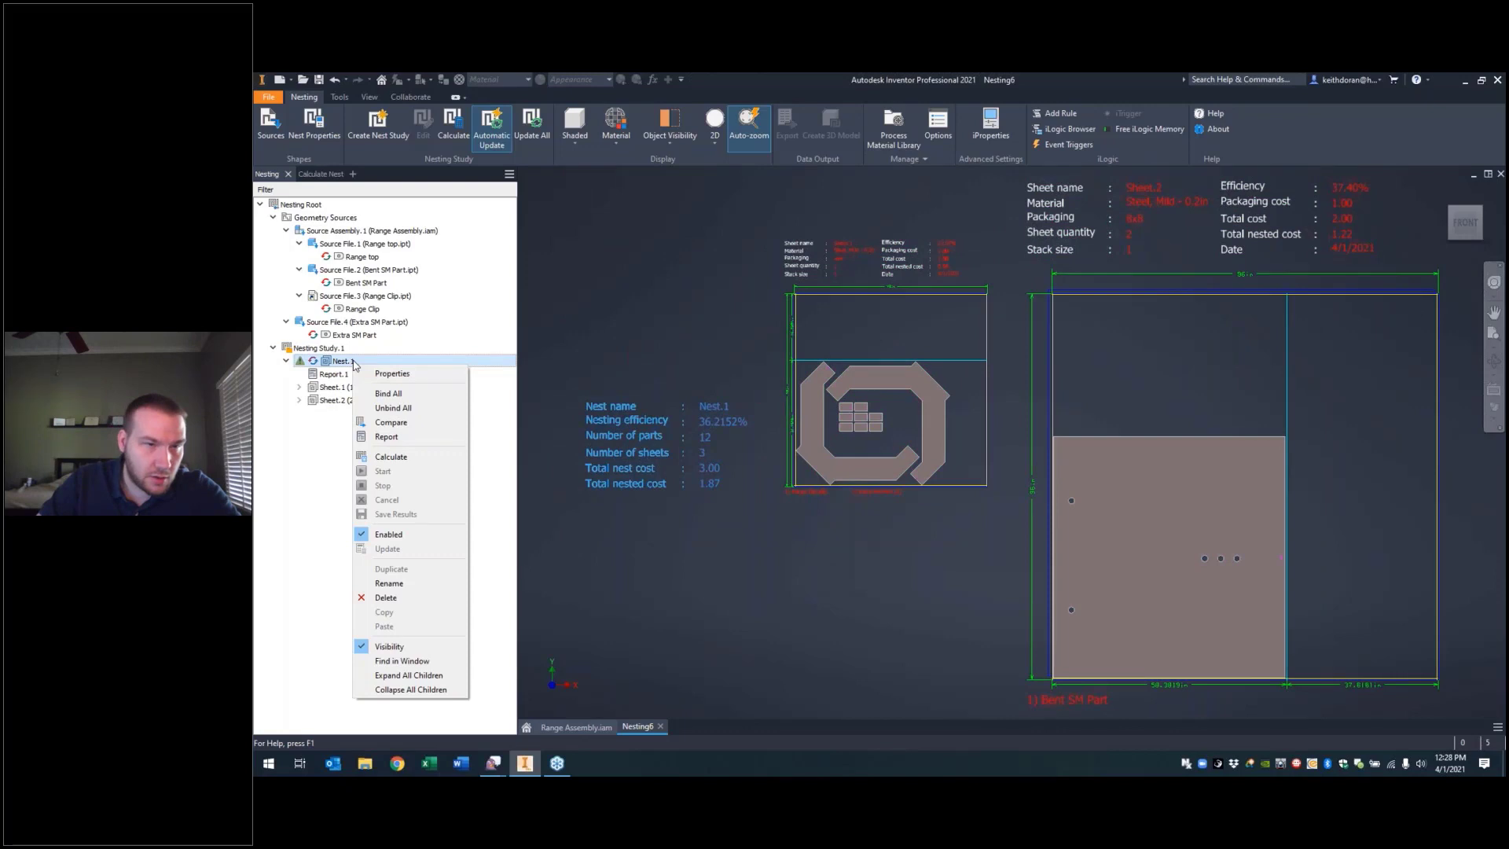
pyautogui.click(405, 377)
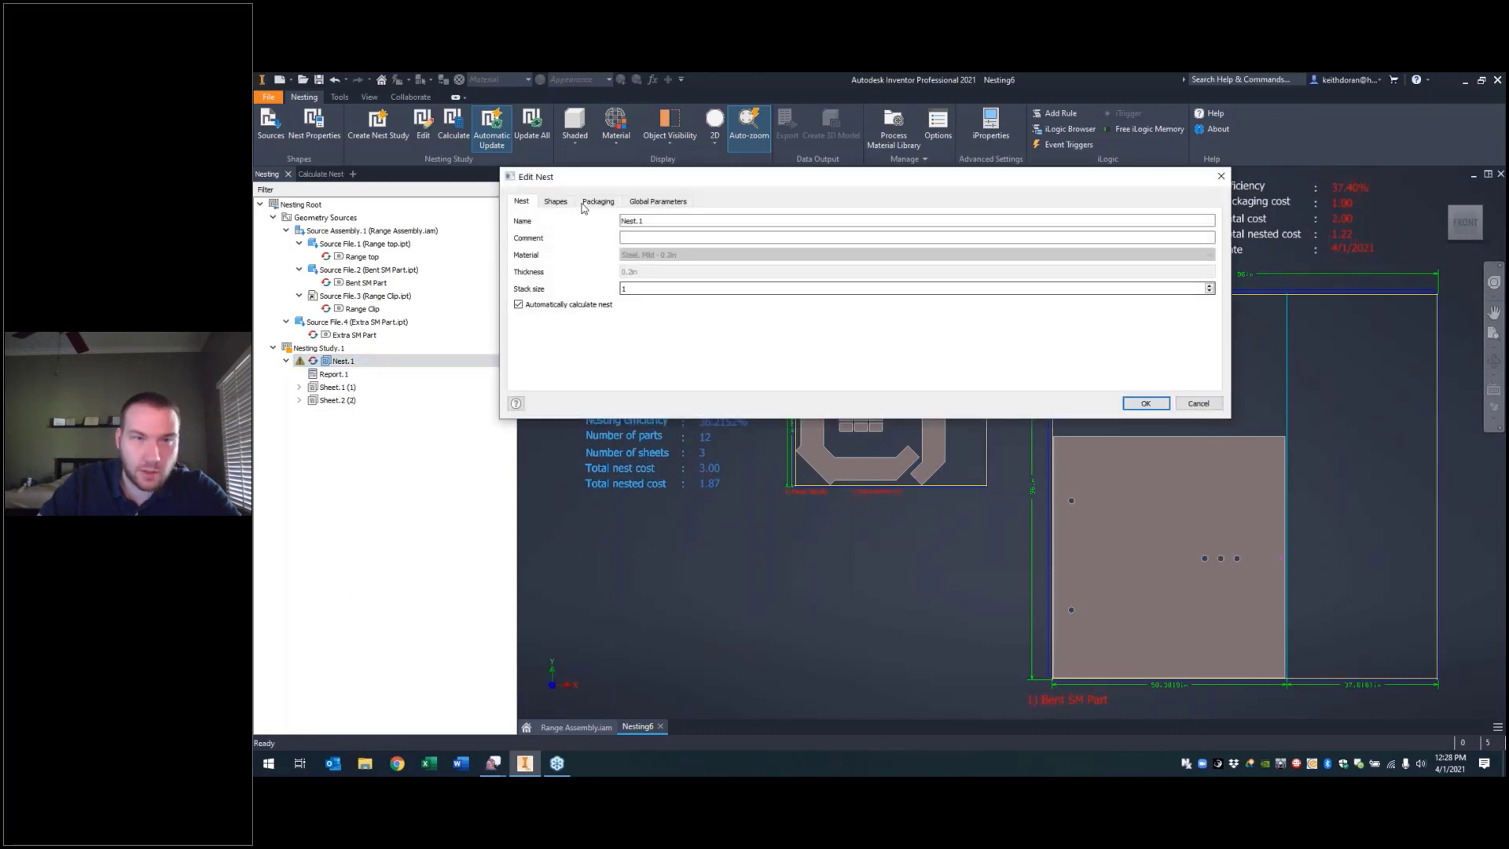
pyautogui.click(1198, 403)
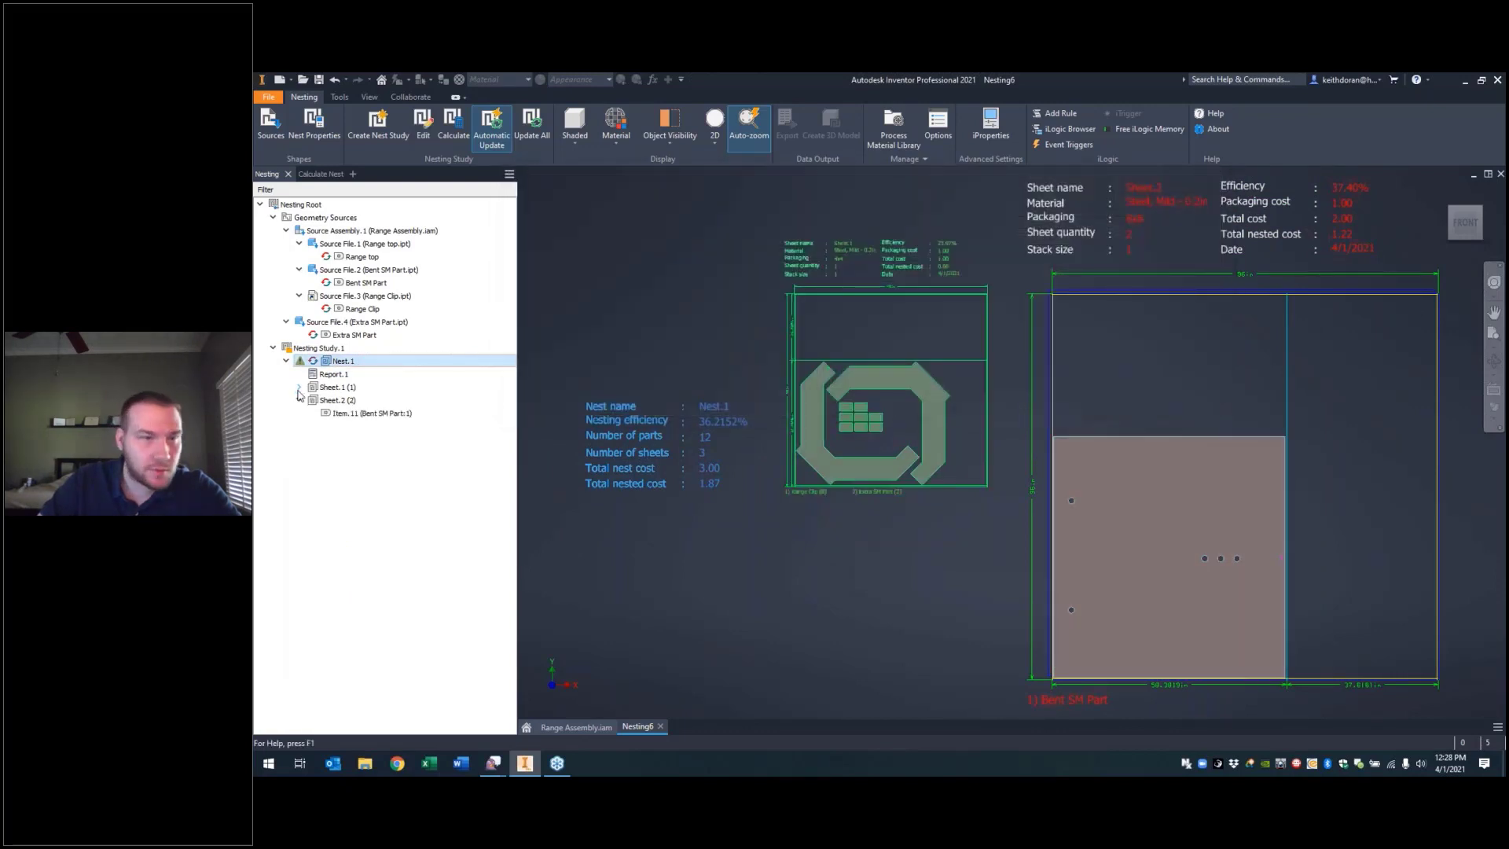
# Step: List the parts on both nested sheets, read Nest.1's warning, and compare the Range top shape with the sheets
pyautogui.click(299, 387)
pyautogui.click(300, 362)
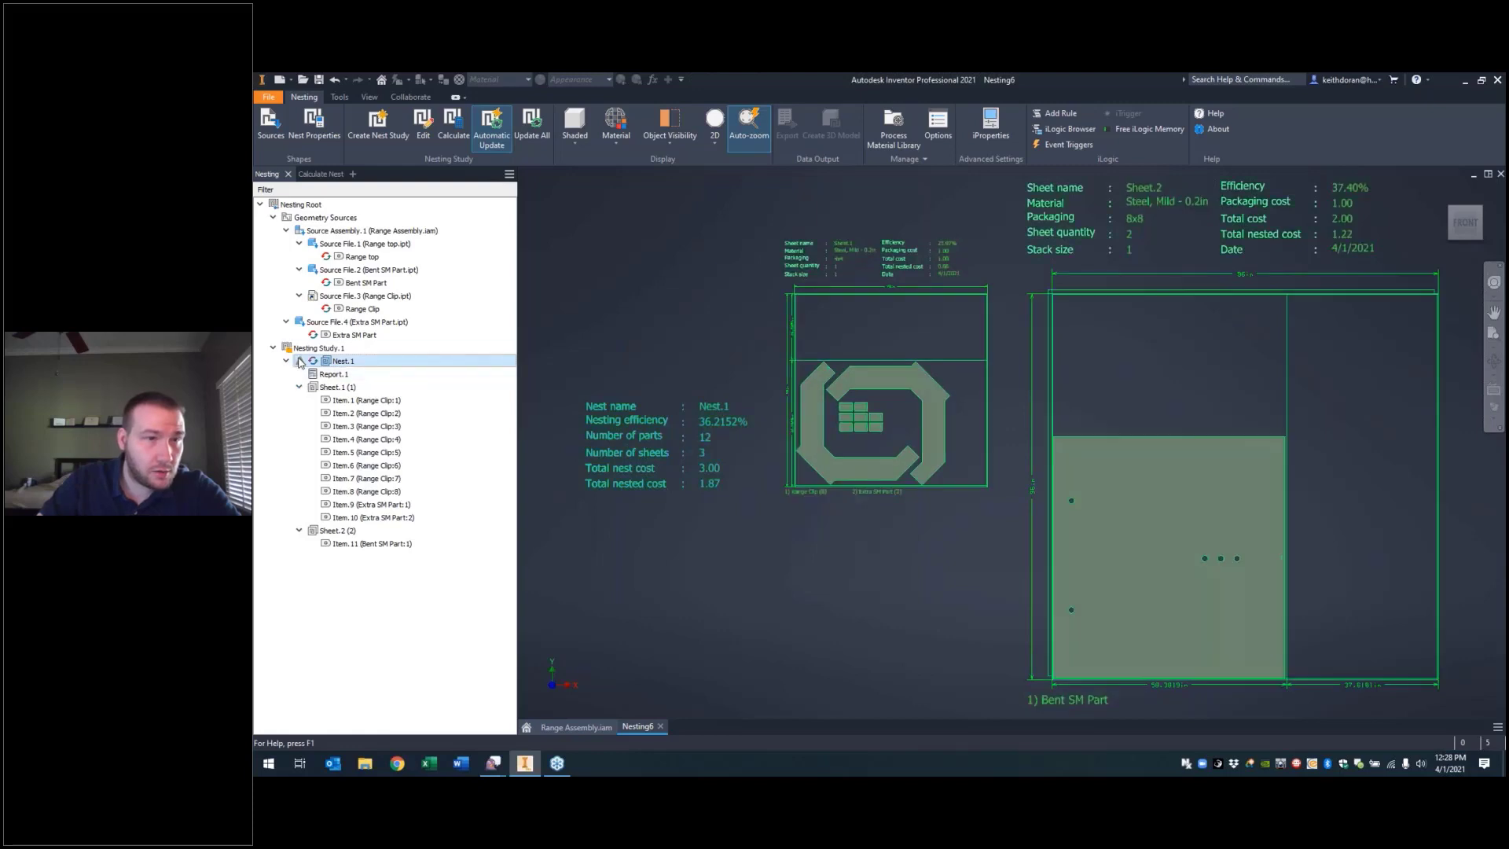
pyautogui.moveTo(299, 362)
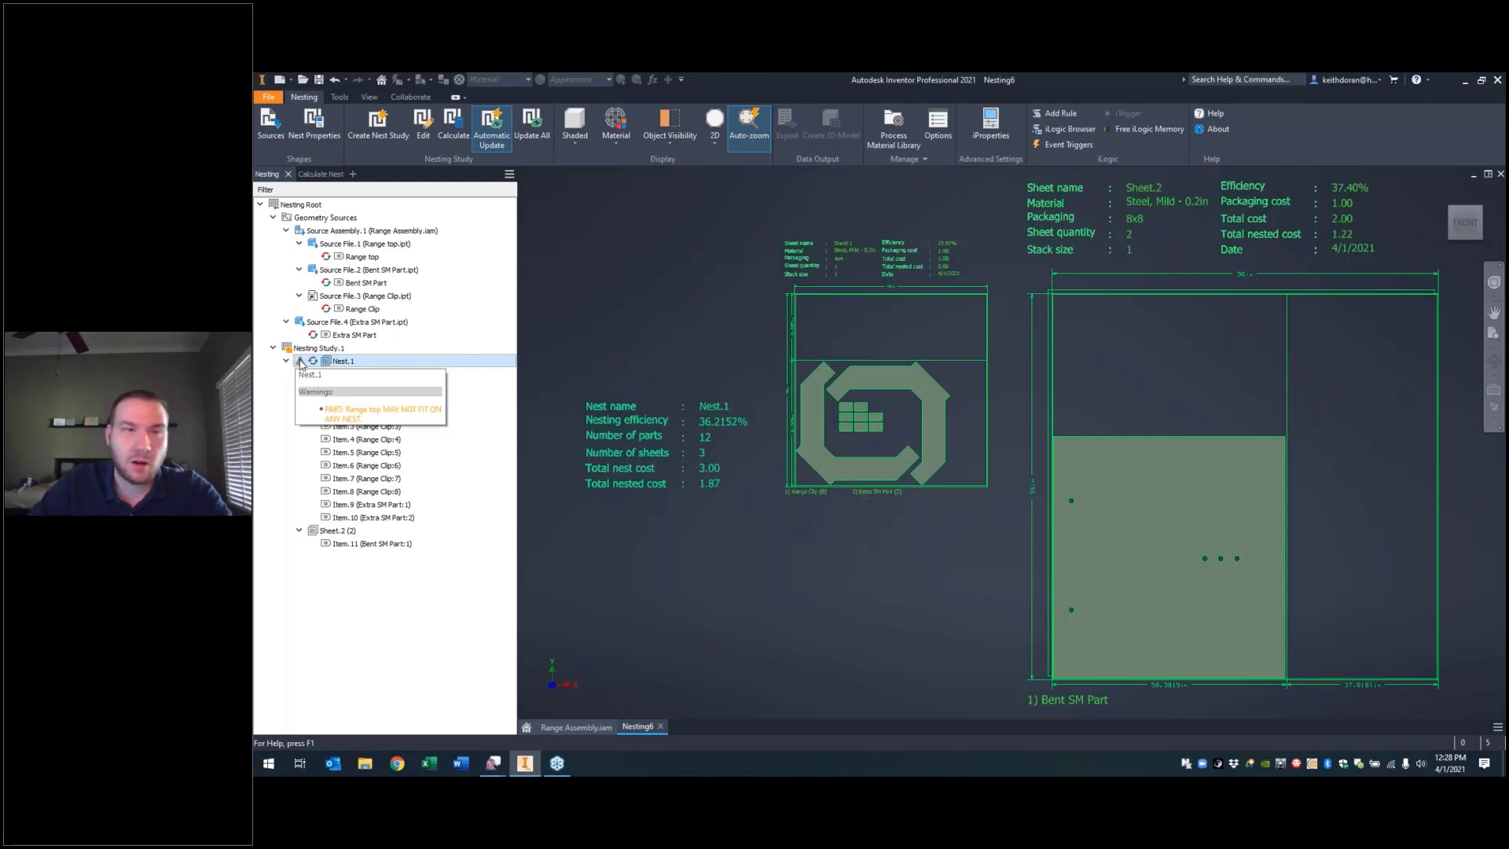
pyautogui.click(368, 336)
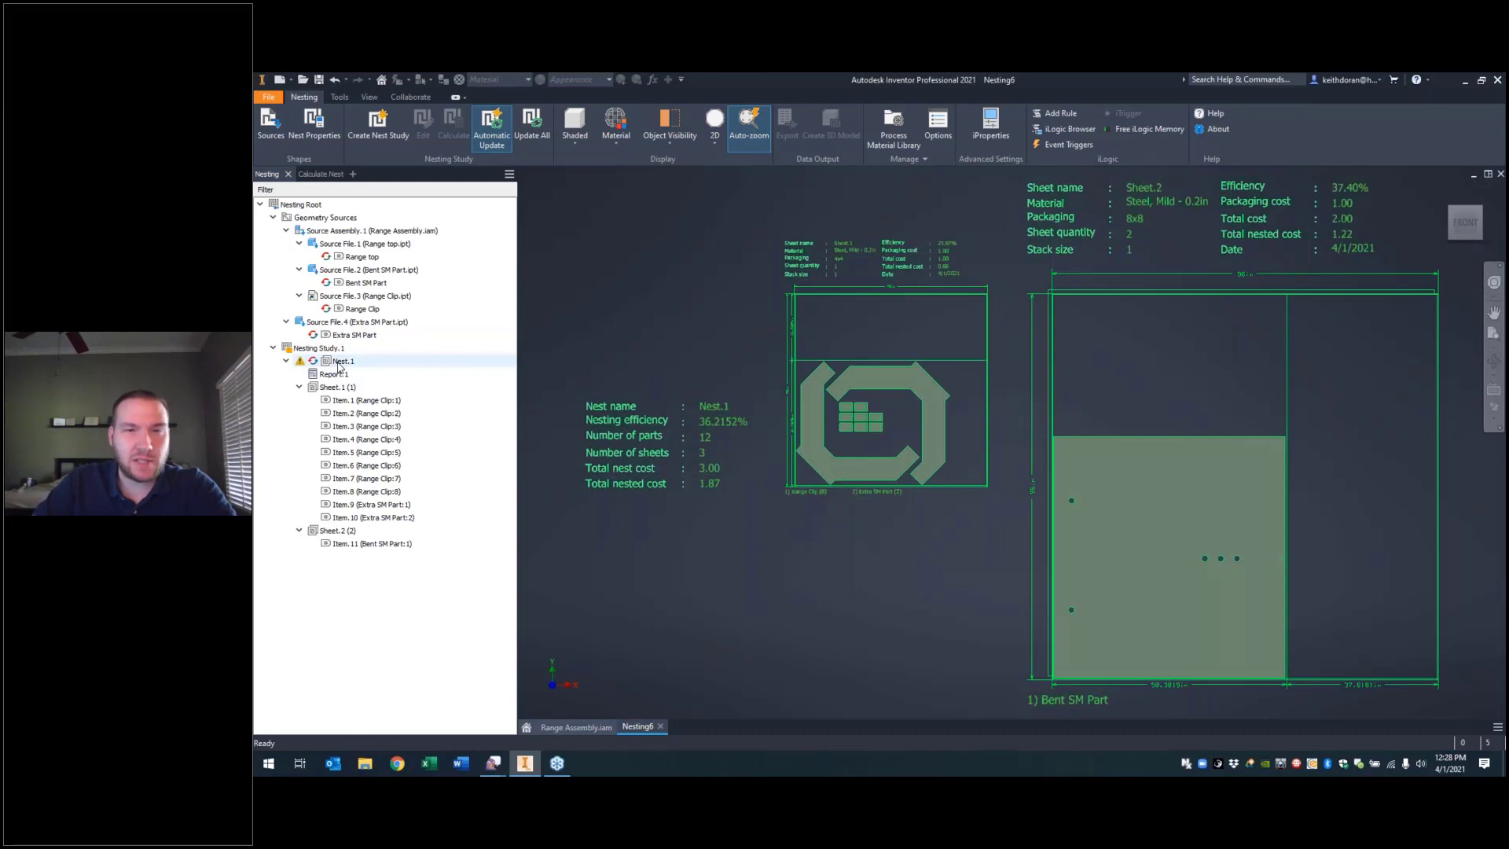
pyautogui.scroll(-5, 969, 545)
pyautogui.moveTo(969, 546); pyautogui.dragTo(933, 574, button='middle')
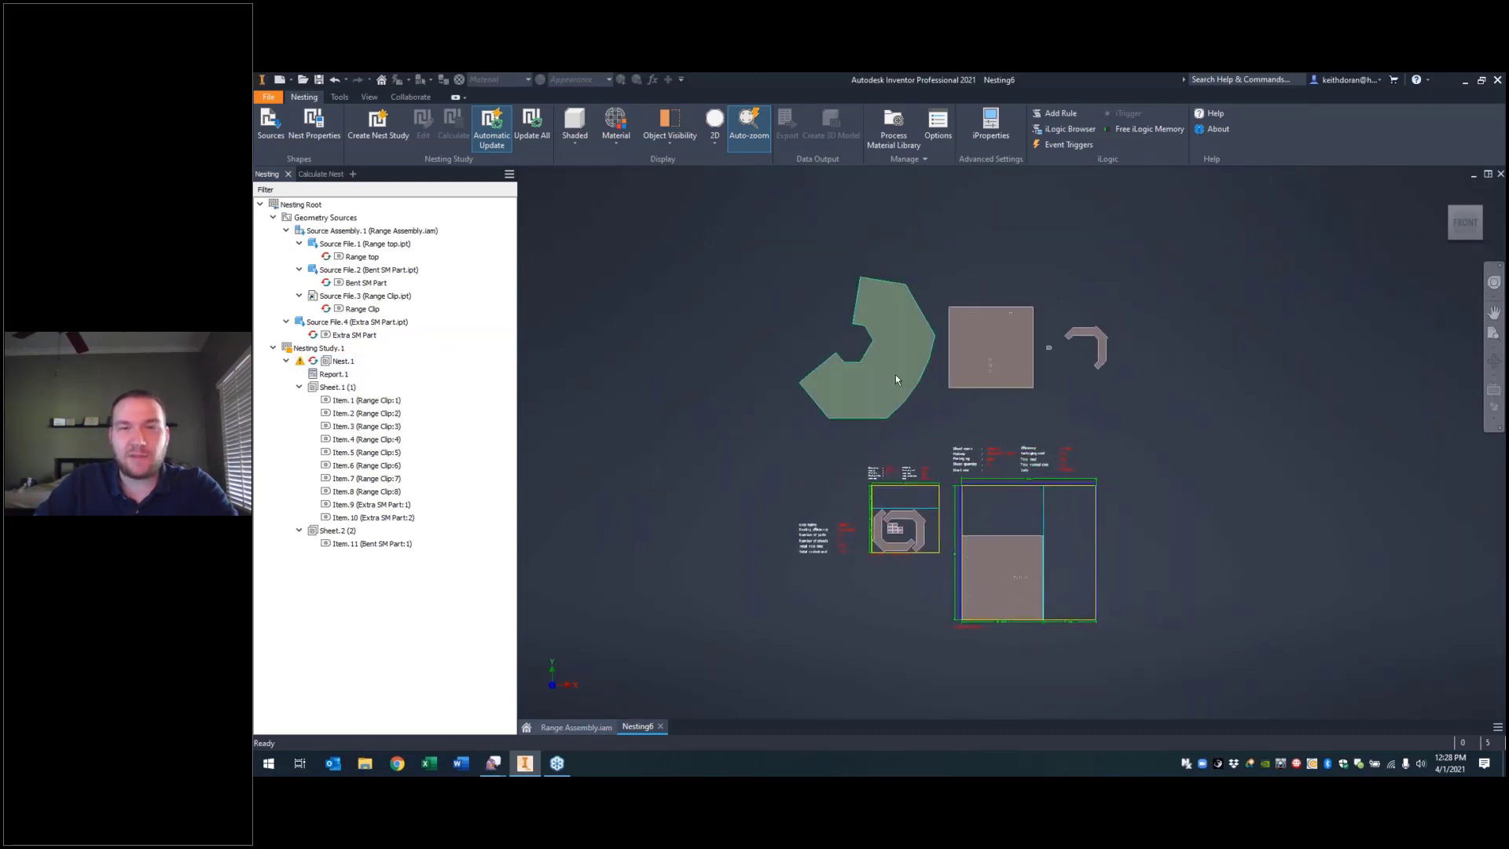
pyautogui.scroll(3, 1081, 552)
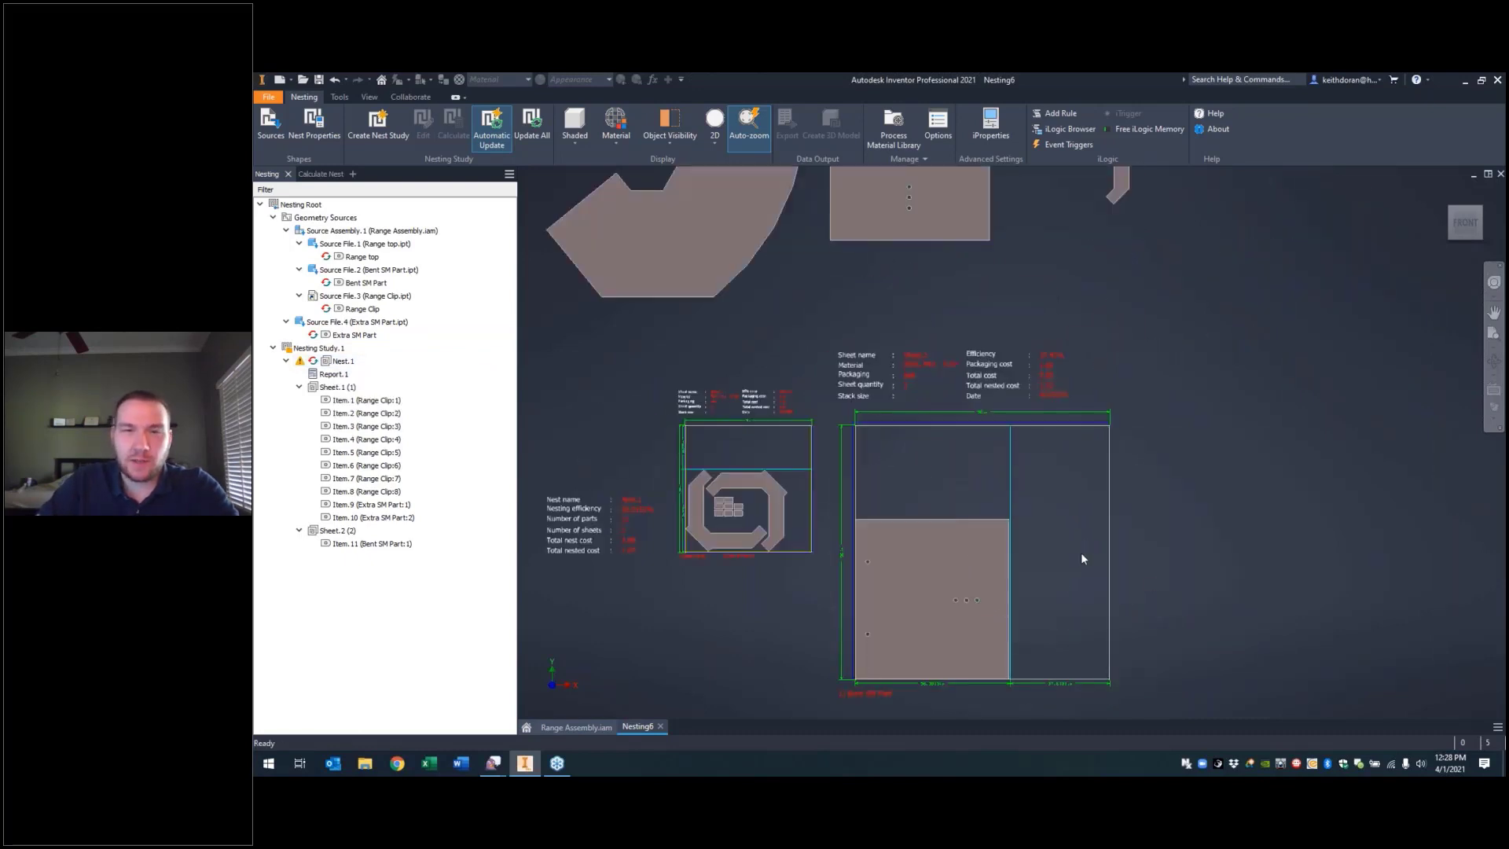
pyautogui.moveTo(932, 323); pyautogui.dragTo(993, 421, button='middle')
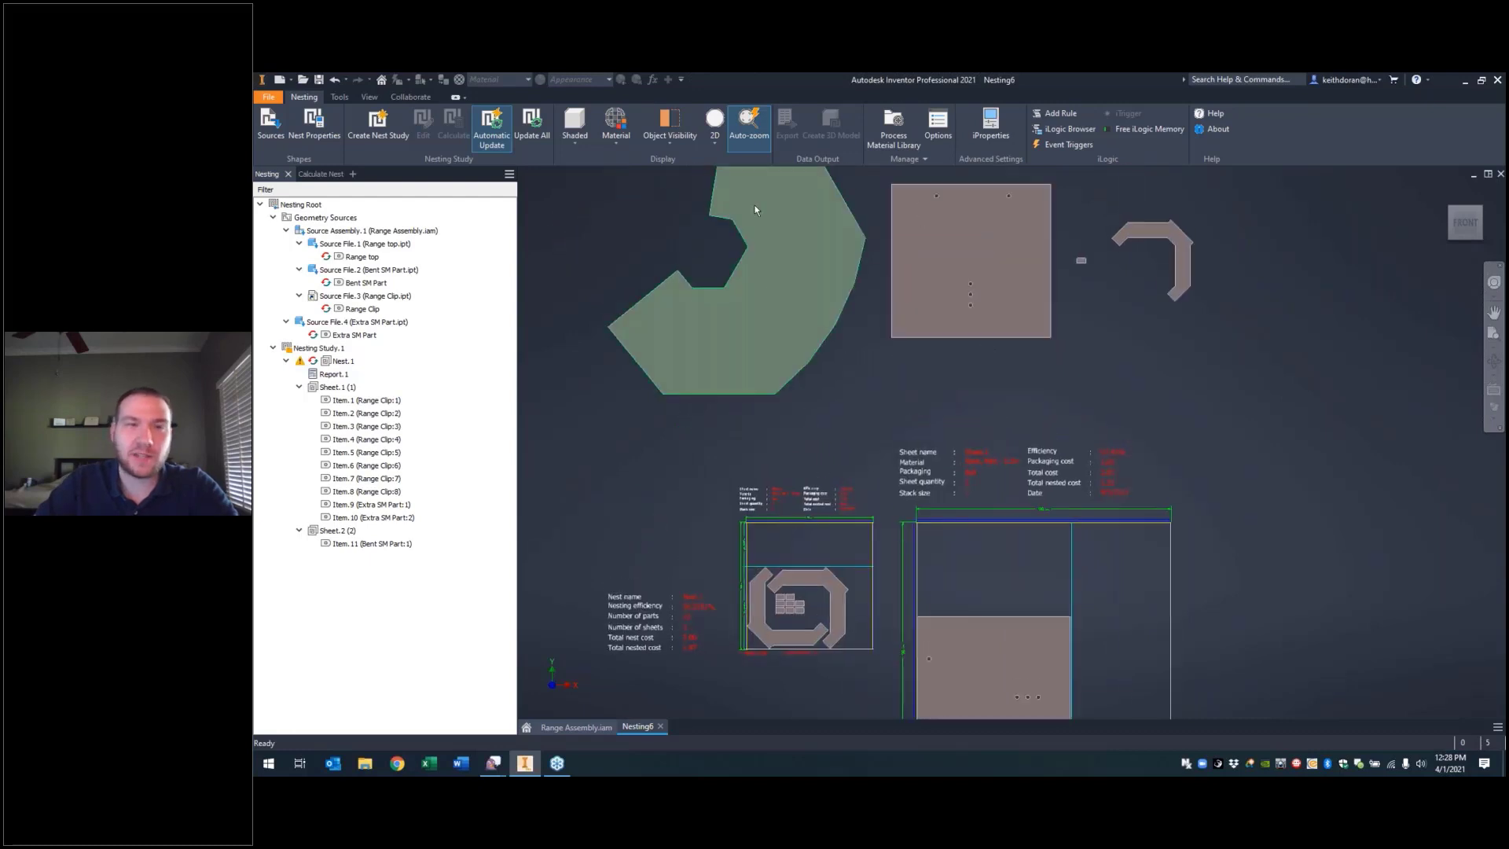
# Step: Create a new packaging under Steel, Mild - 0.2in in the process material library
pyautogui.click(900, 137)
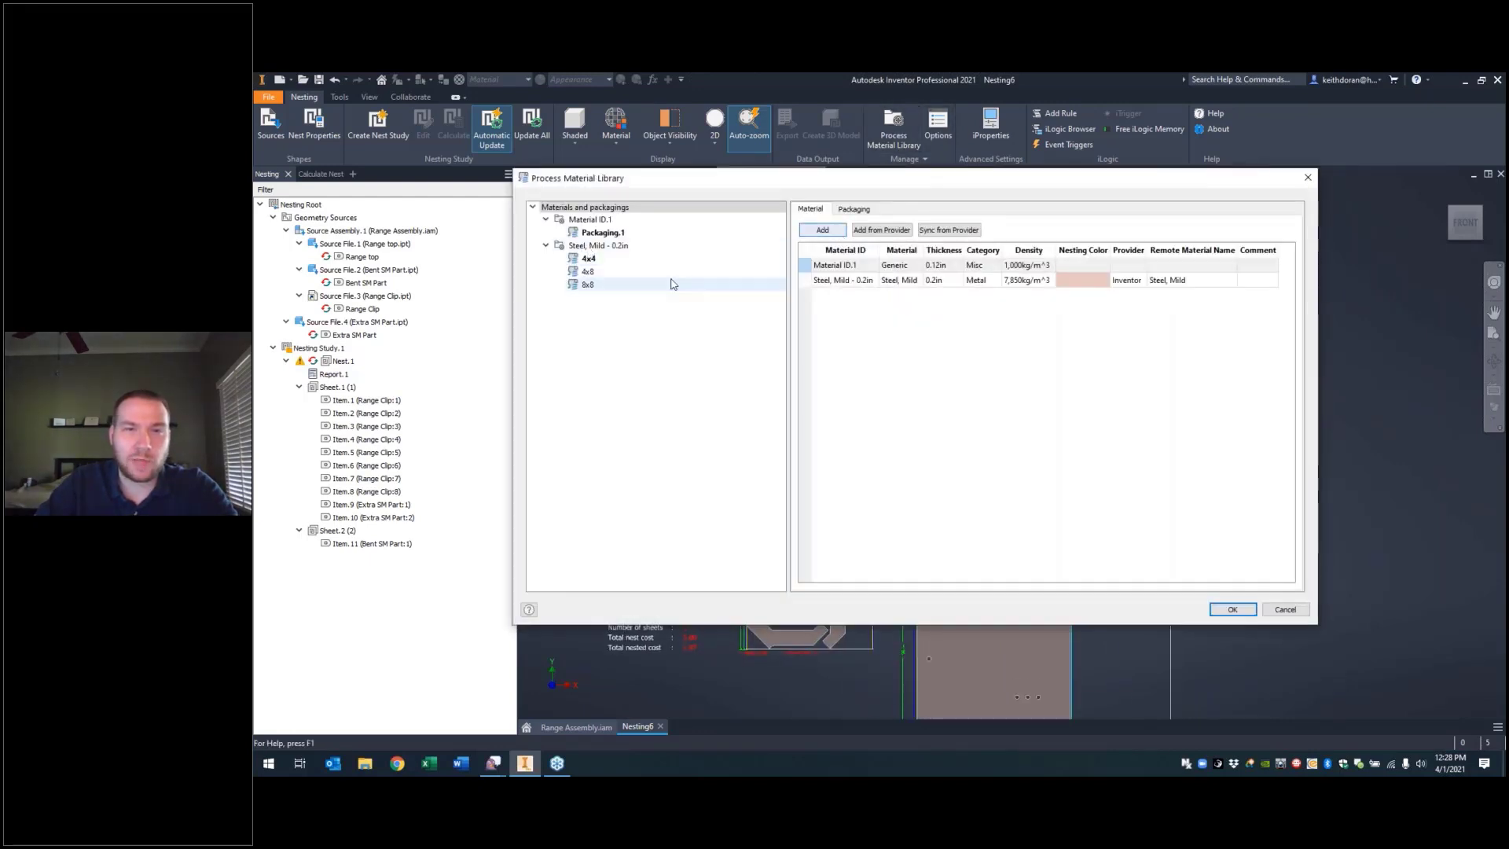
pyautogui.click(617, 246)
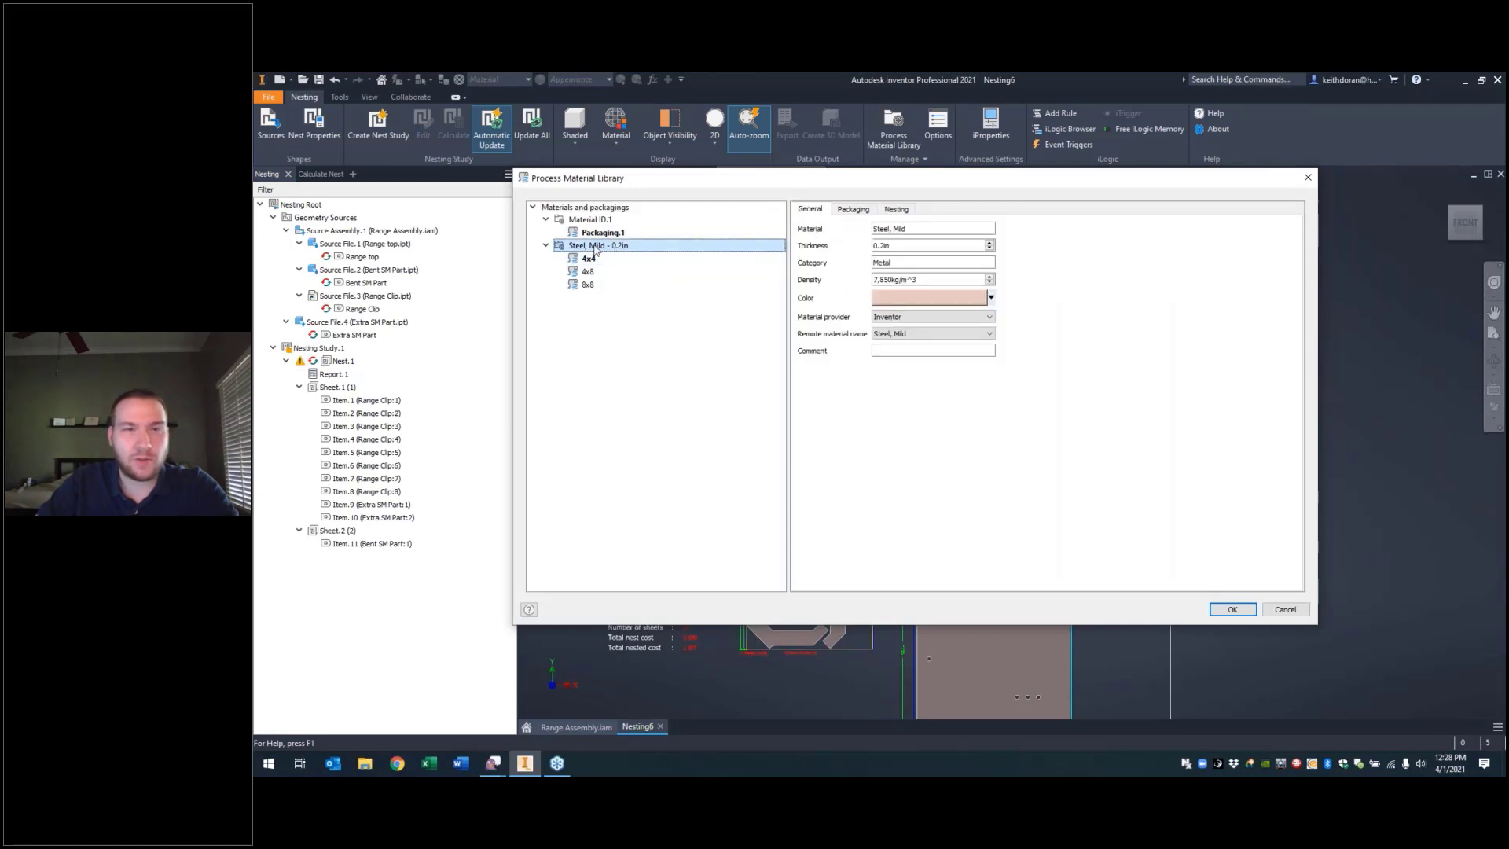
pyautogui.rightClick(595, 250)
pyautogui.click(628, 297)
pyautogui.click(602, 297)
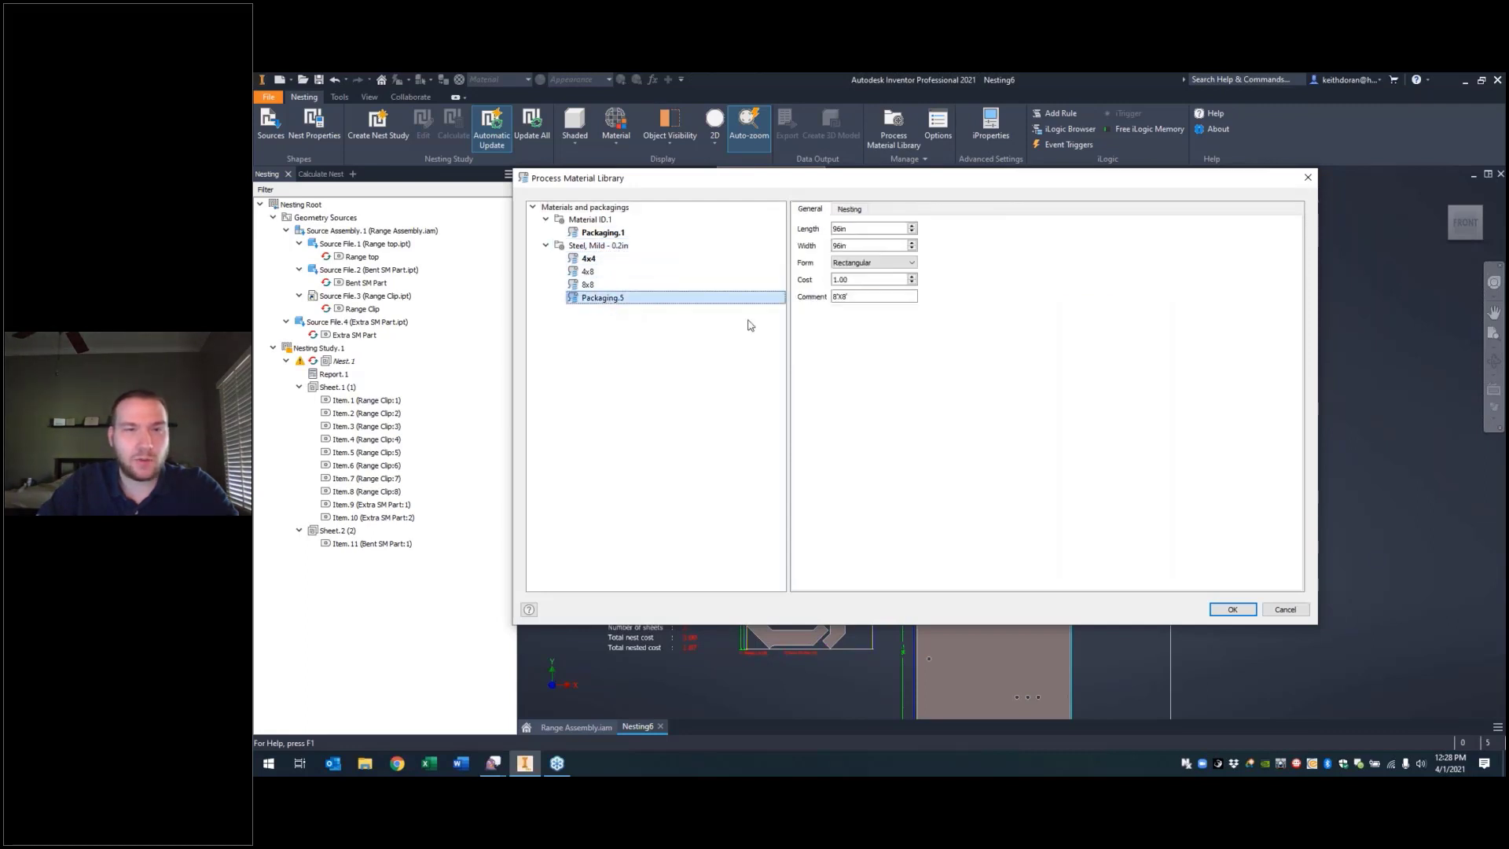
# Step: Set the new packaging's length and width to 120 in, change its comment to 10' X 10, and save the library
pyautogui.doubleClick(864, 229)
pyautogui.write('120')
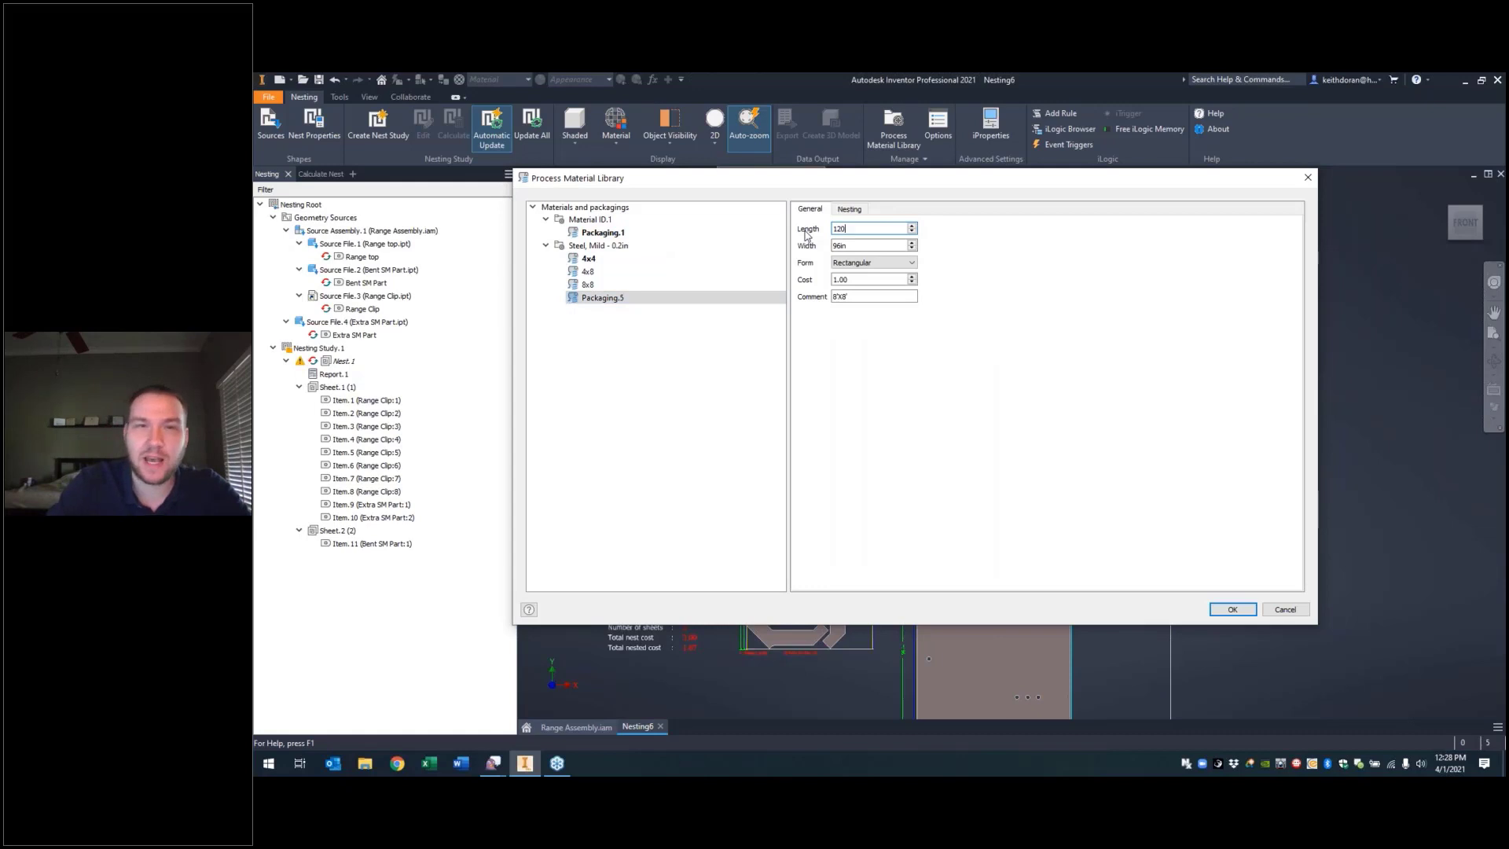
pyautogui.press('Tab')
pyautogui.write('120')
pyautogui.press('Tab')
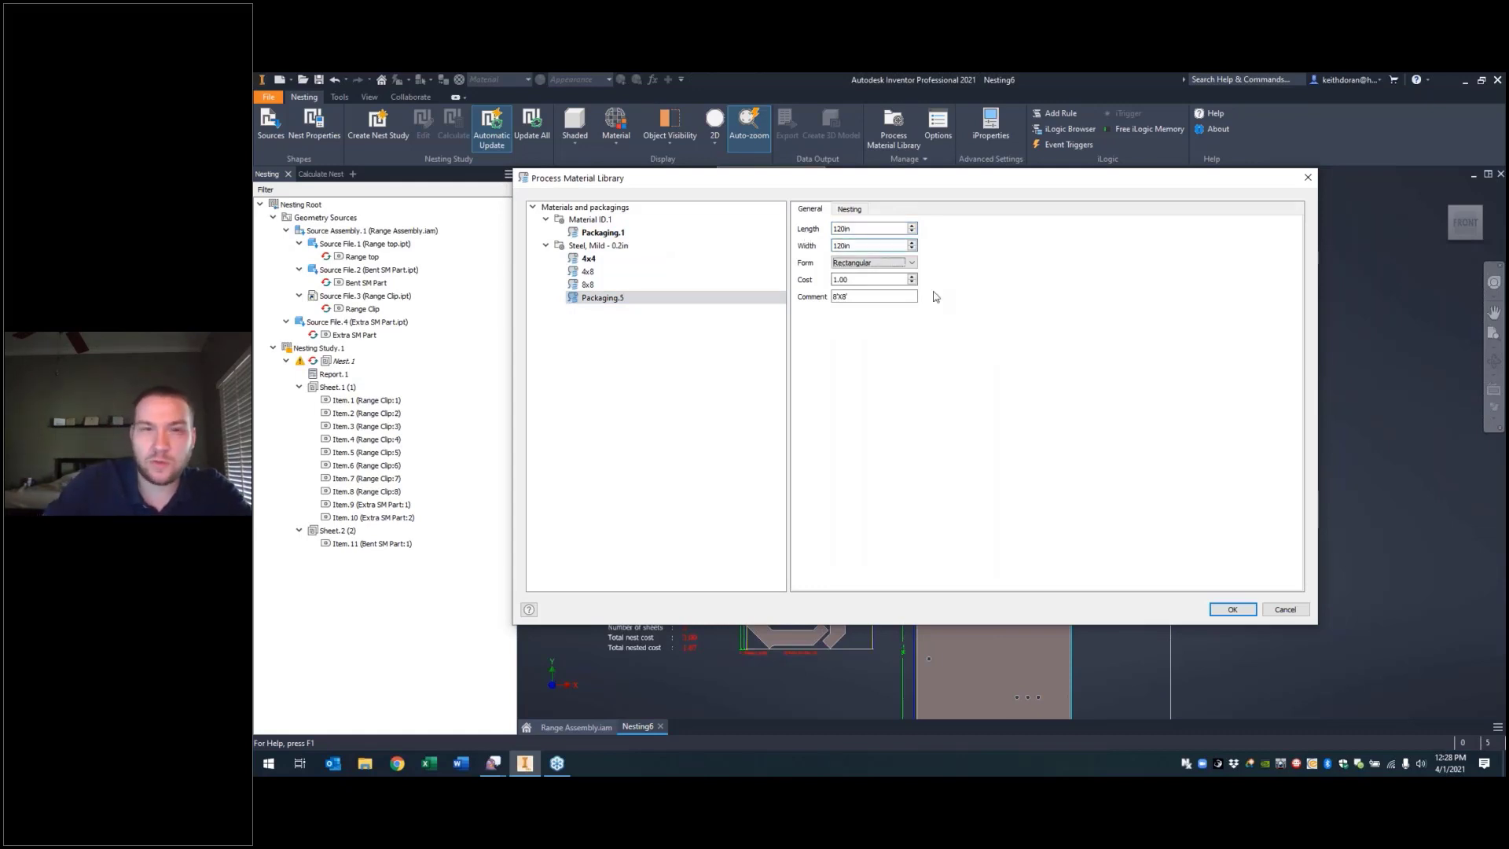
pyautogui.moveTo(869, 297); pyautogui.dragTo(766, 286)
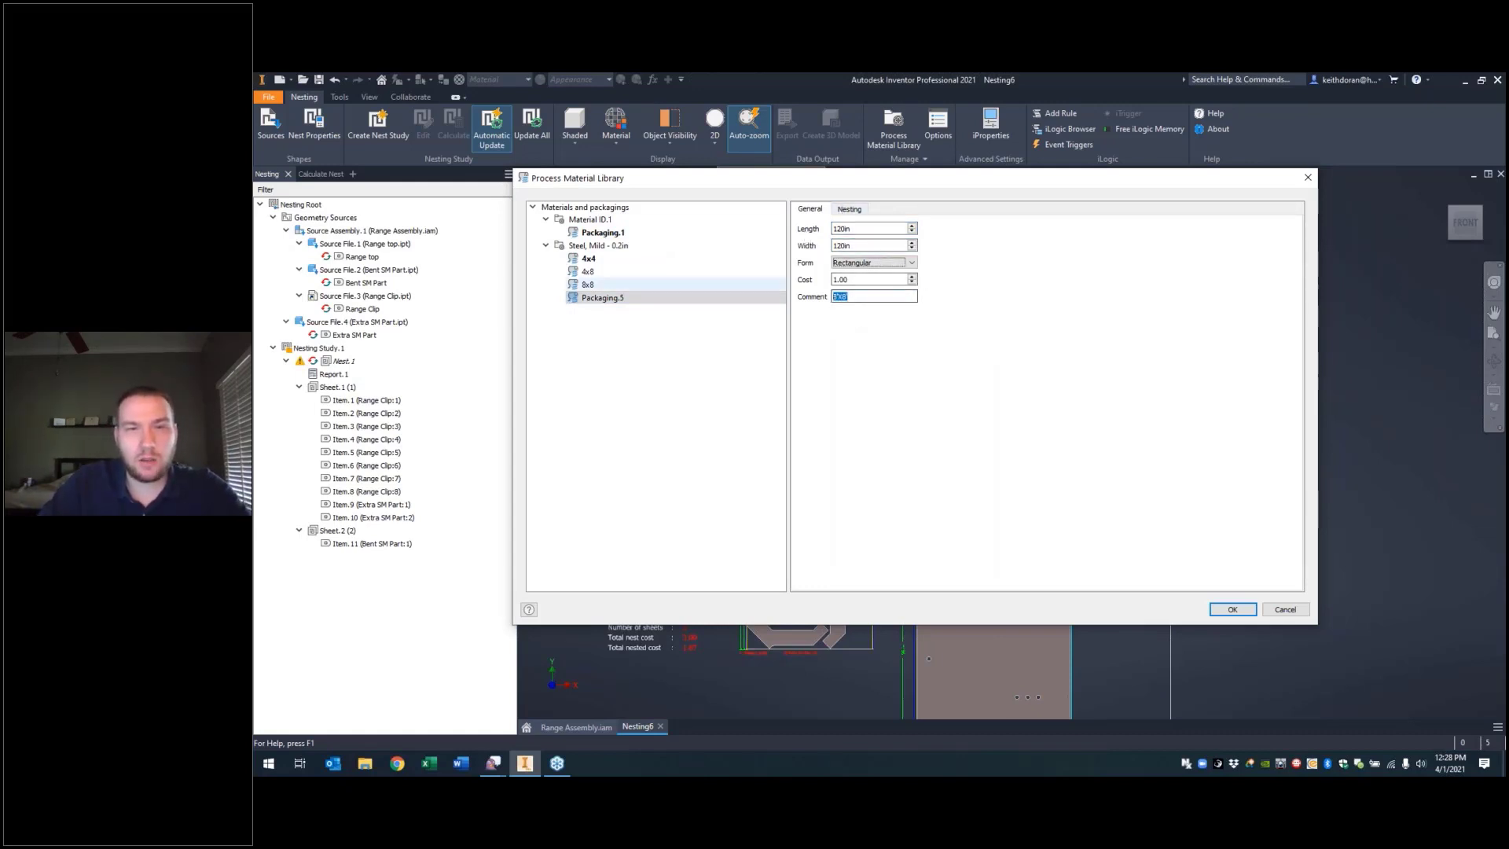
pyautogui.write('10')
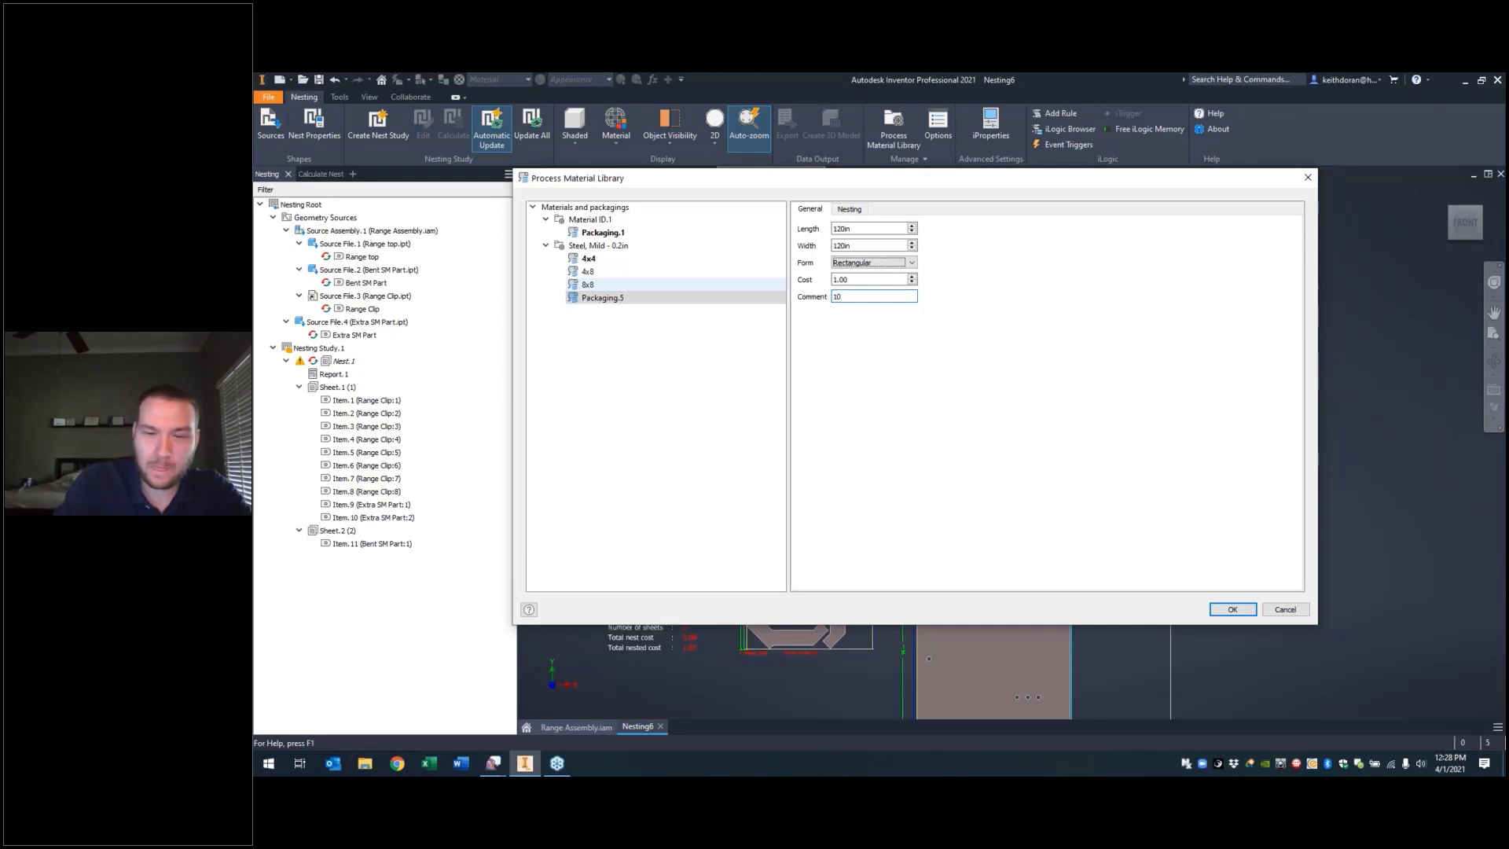
pyautogui.write("' X 10")
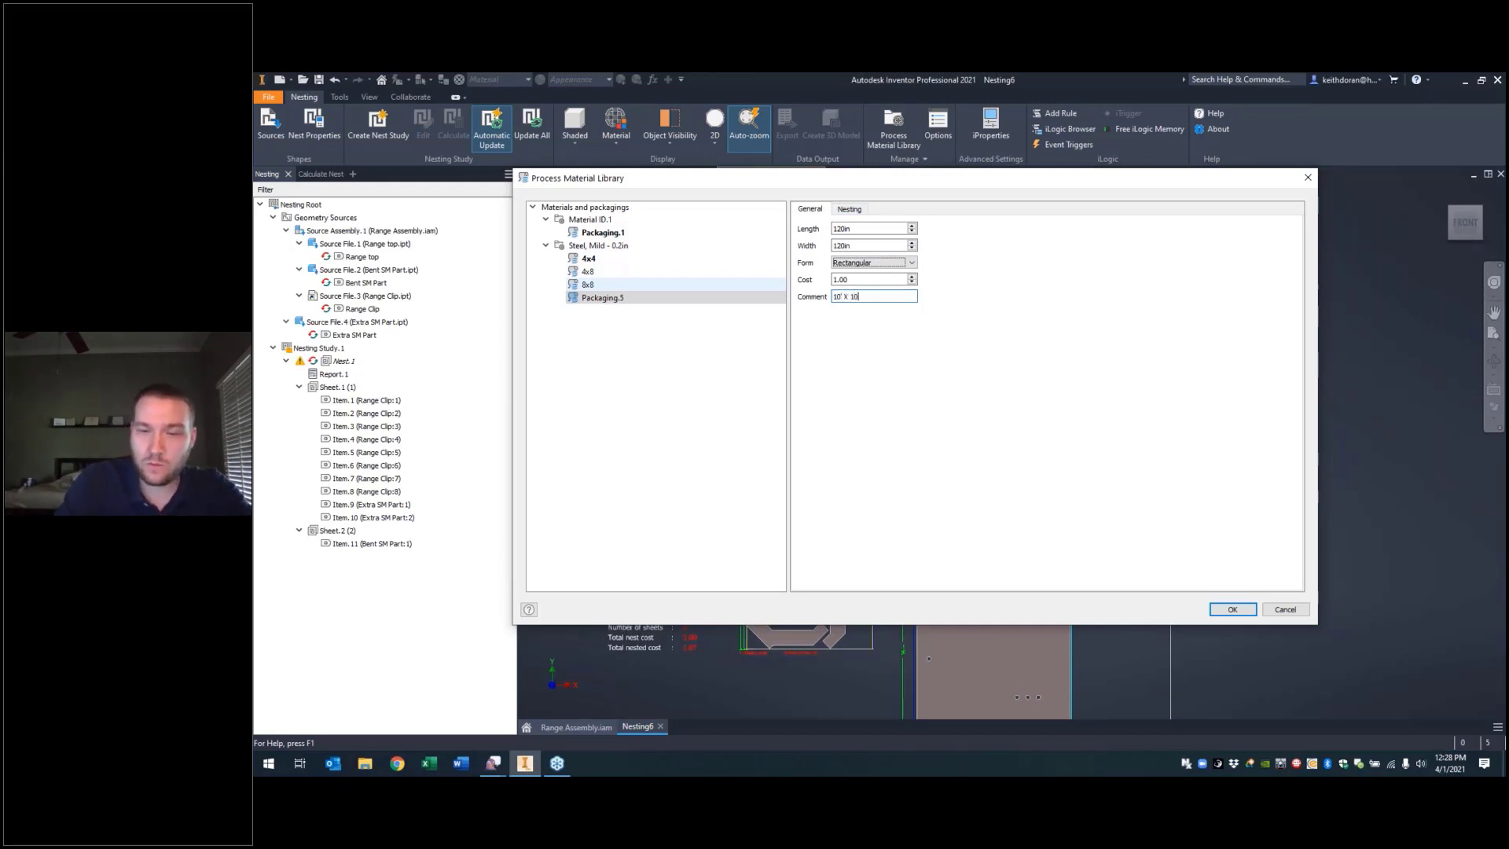
pyautogui.click(1232, 609)
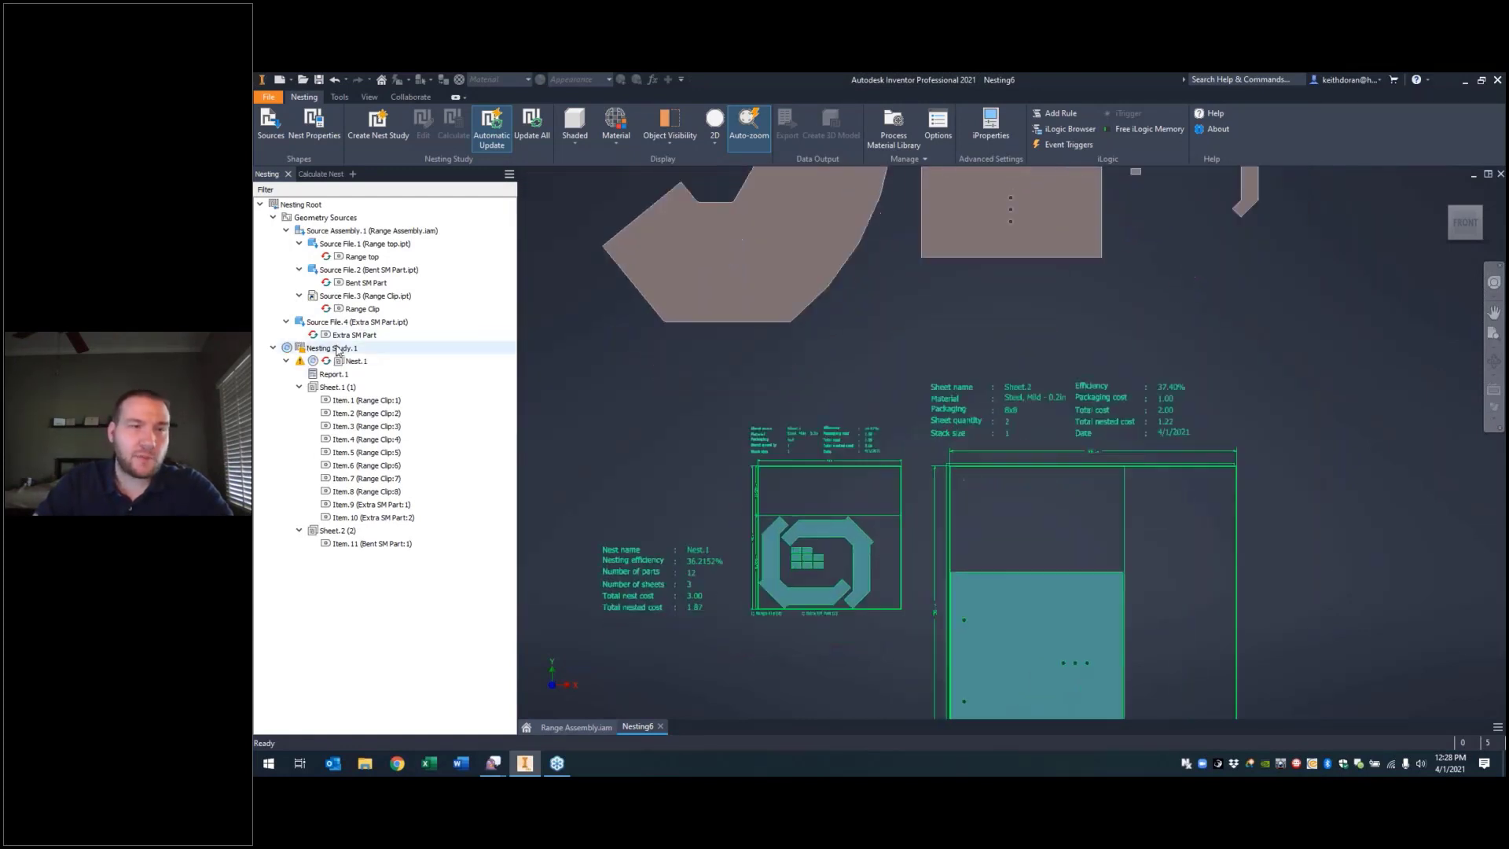
# Step: Edit the nesting study to include the 120 x 120 in packaging among its used packagings, deleting the duplicate entry
pyautogui.rightClick(338, 352)
pyautogui.click(360, 354)
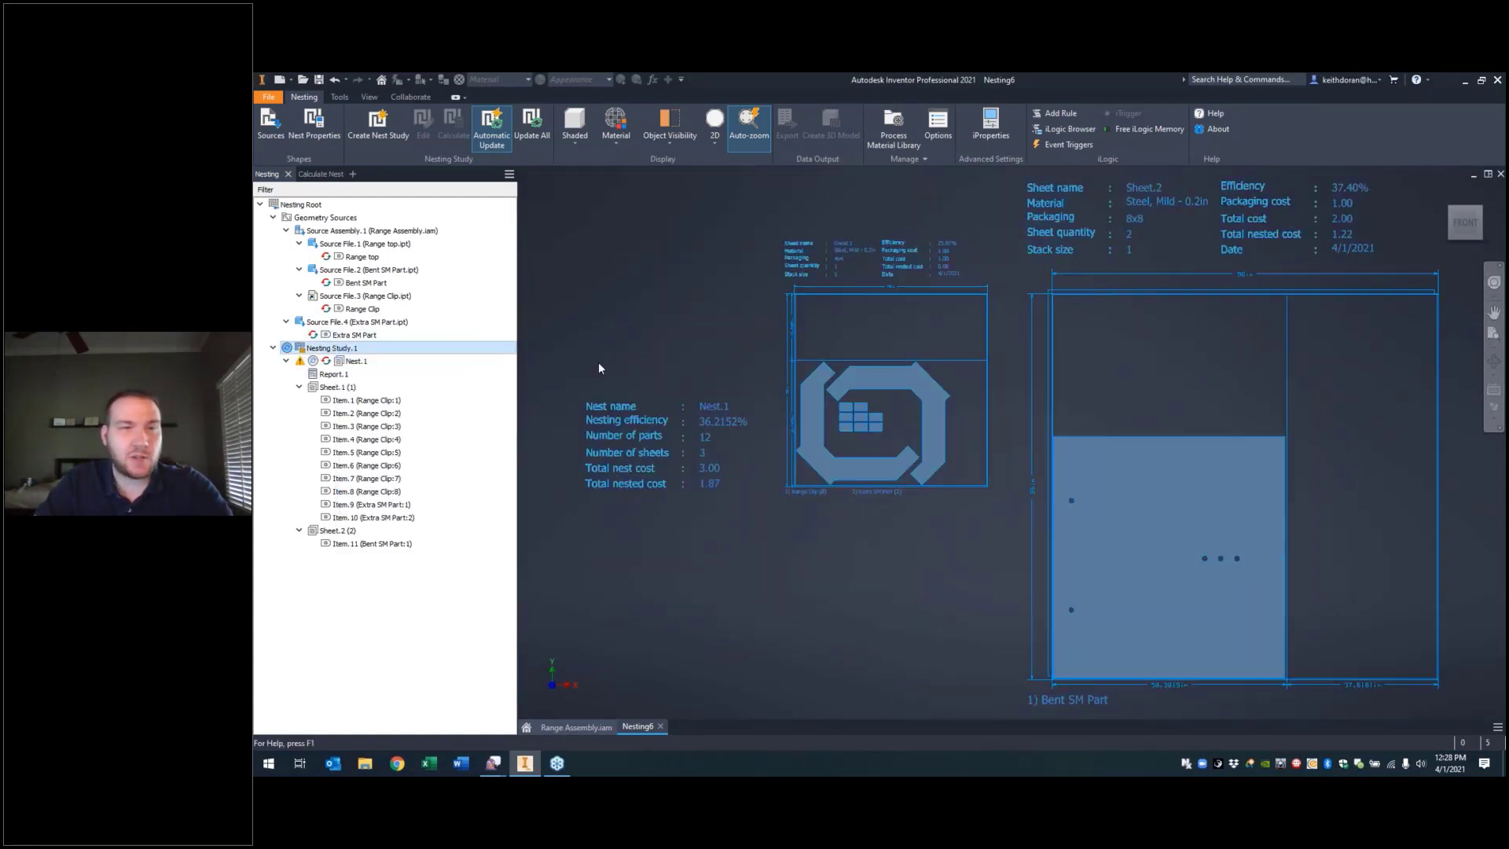
pyautogui.click(637, 216)
pyautogui.click(579, 281)
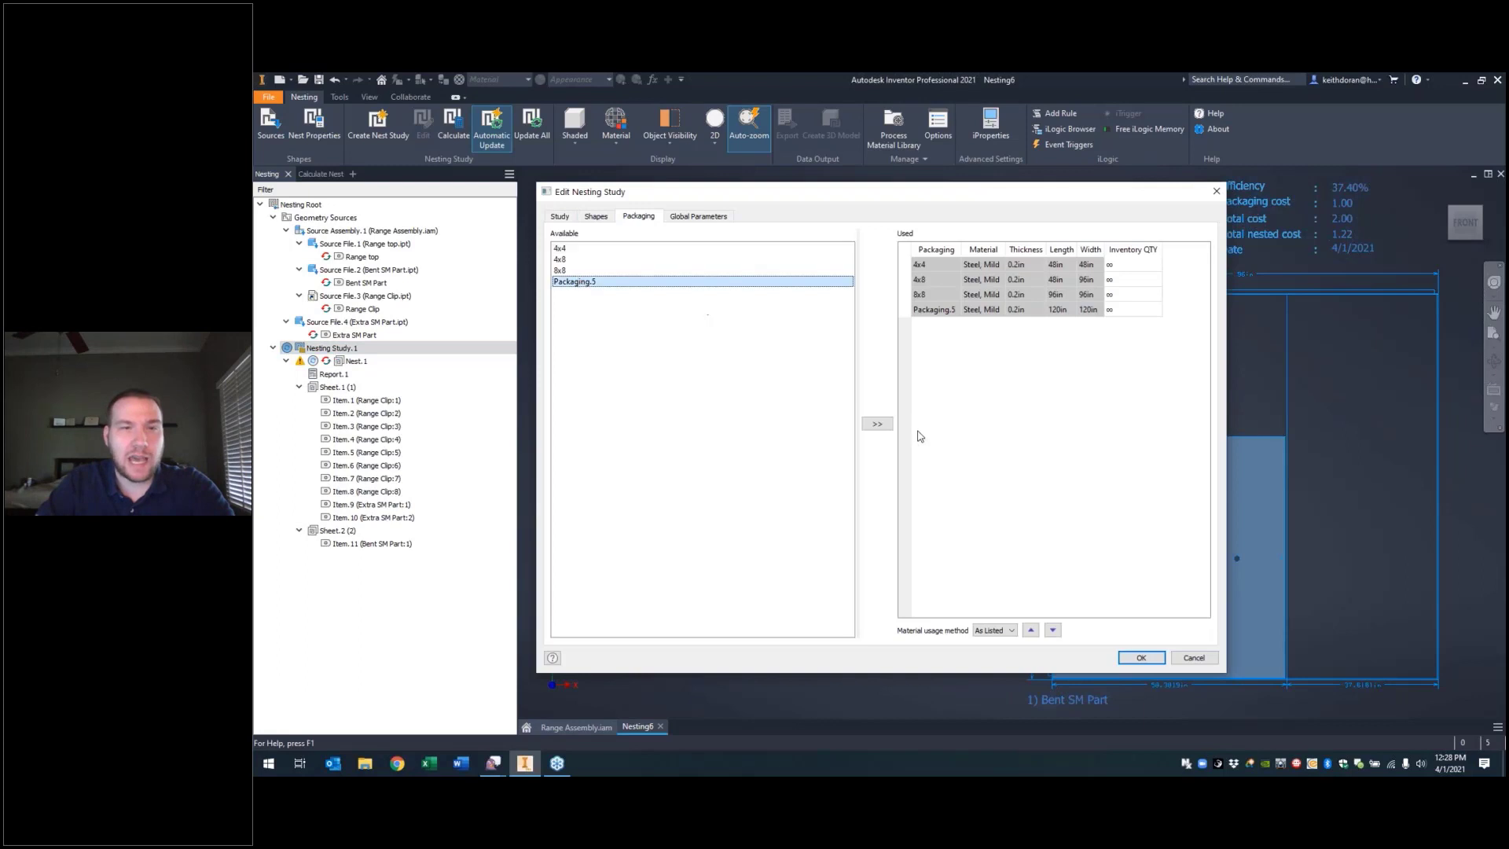
pyautogui.click(877, 424)
pyautogui.click(940, 325)
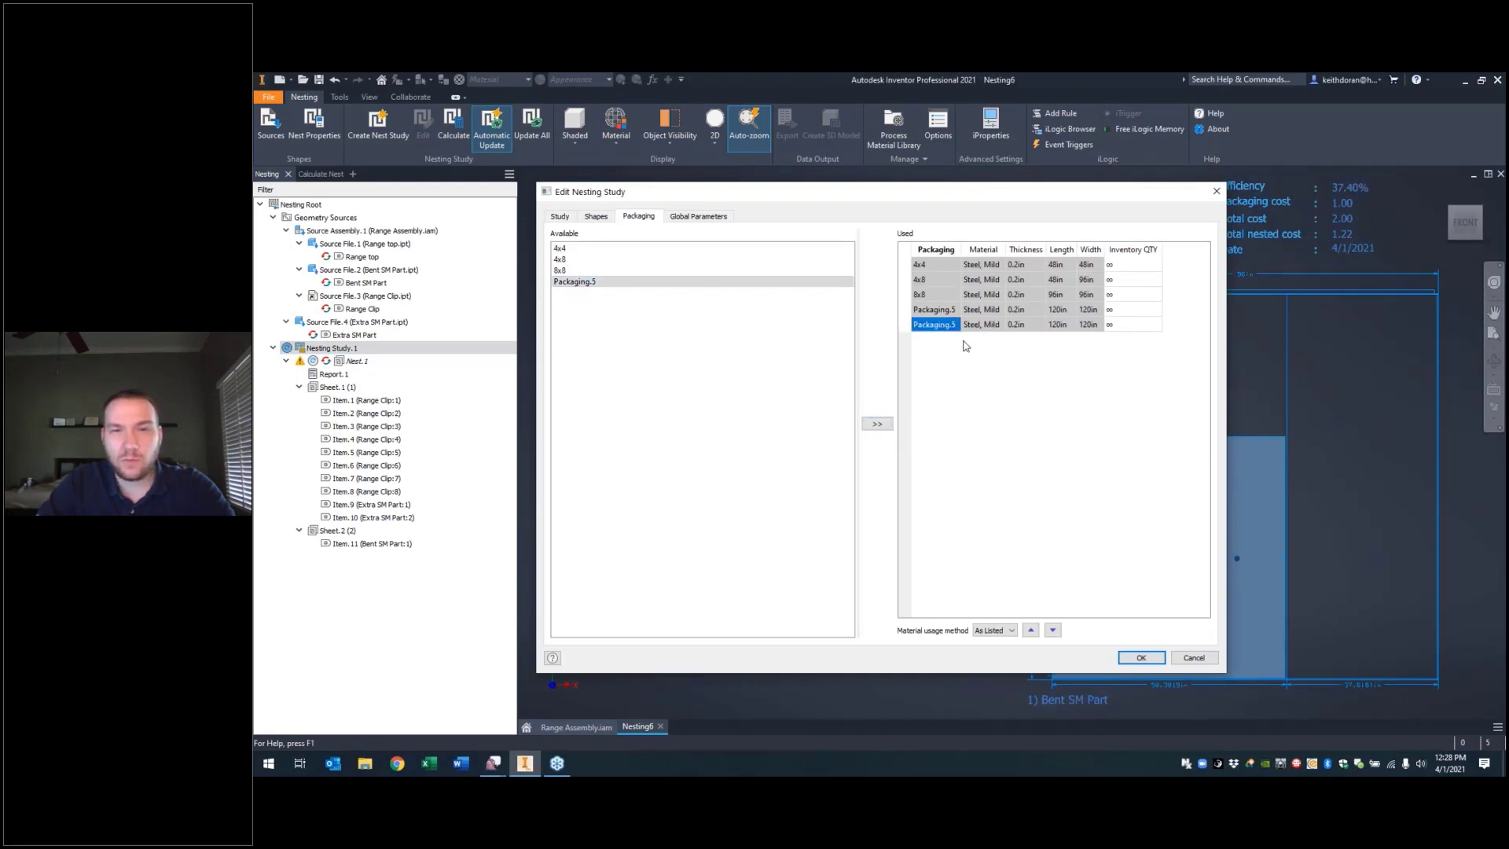
pyautogui.press('Delete')
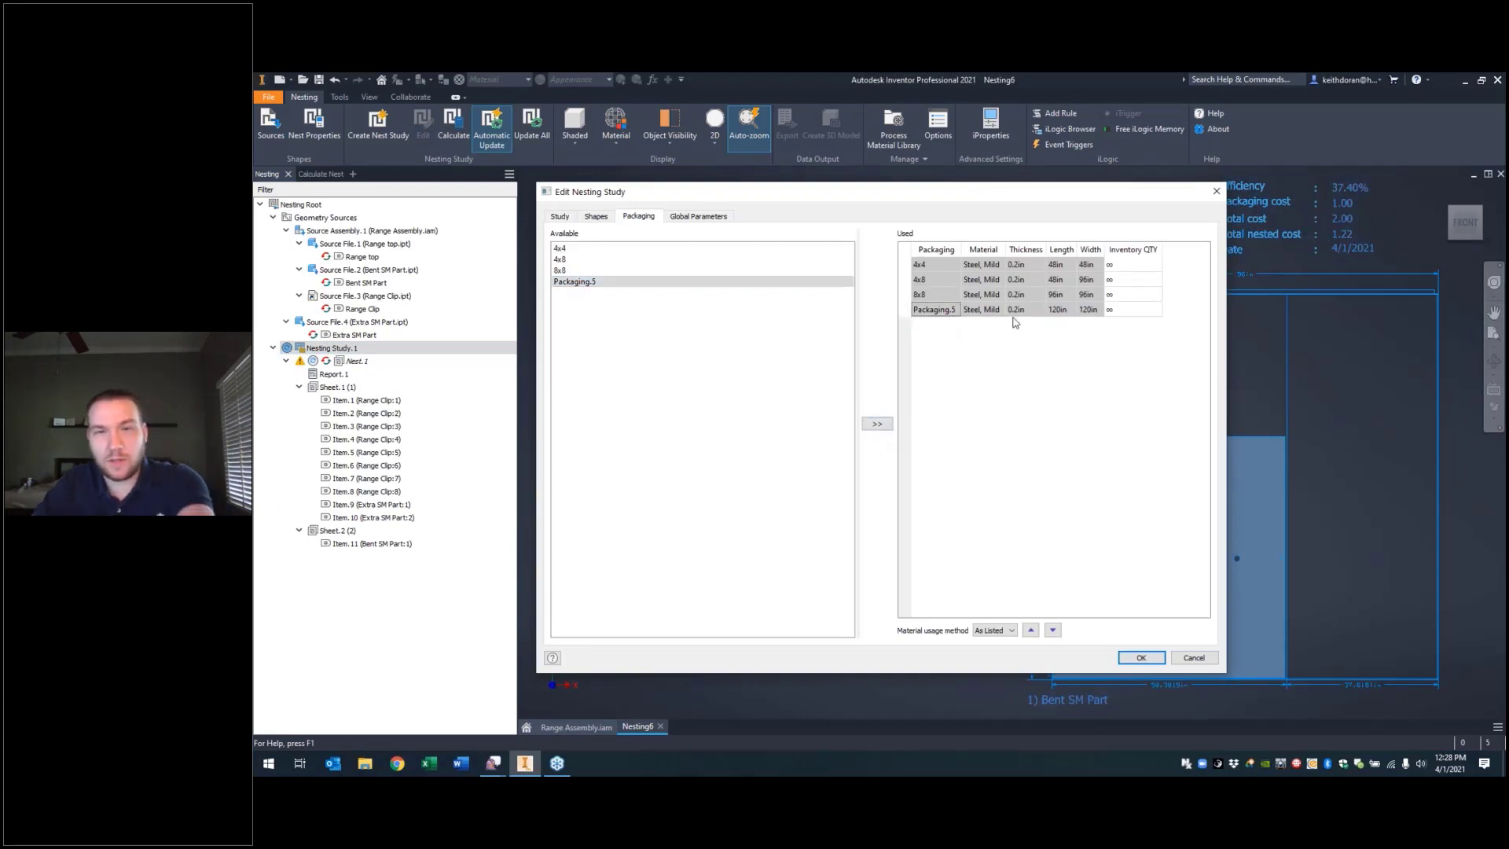
# Step: Limit the inventory quantity of the 120 x 120 in packaging to 2
pyautogui.click(1129, 313)
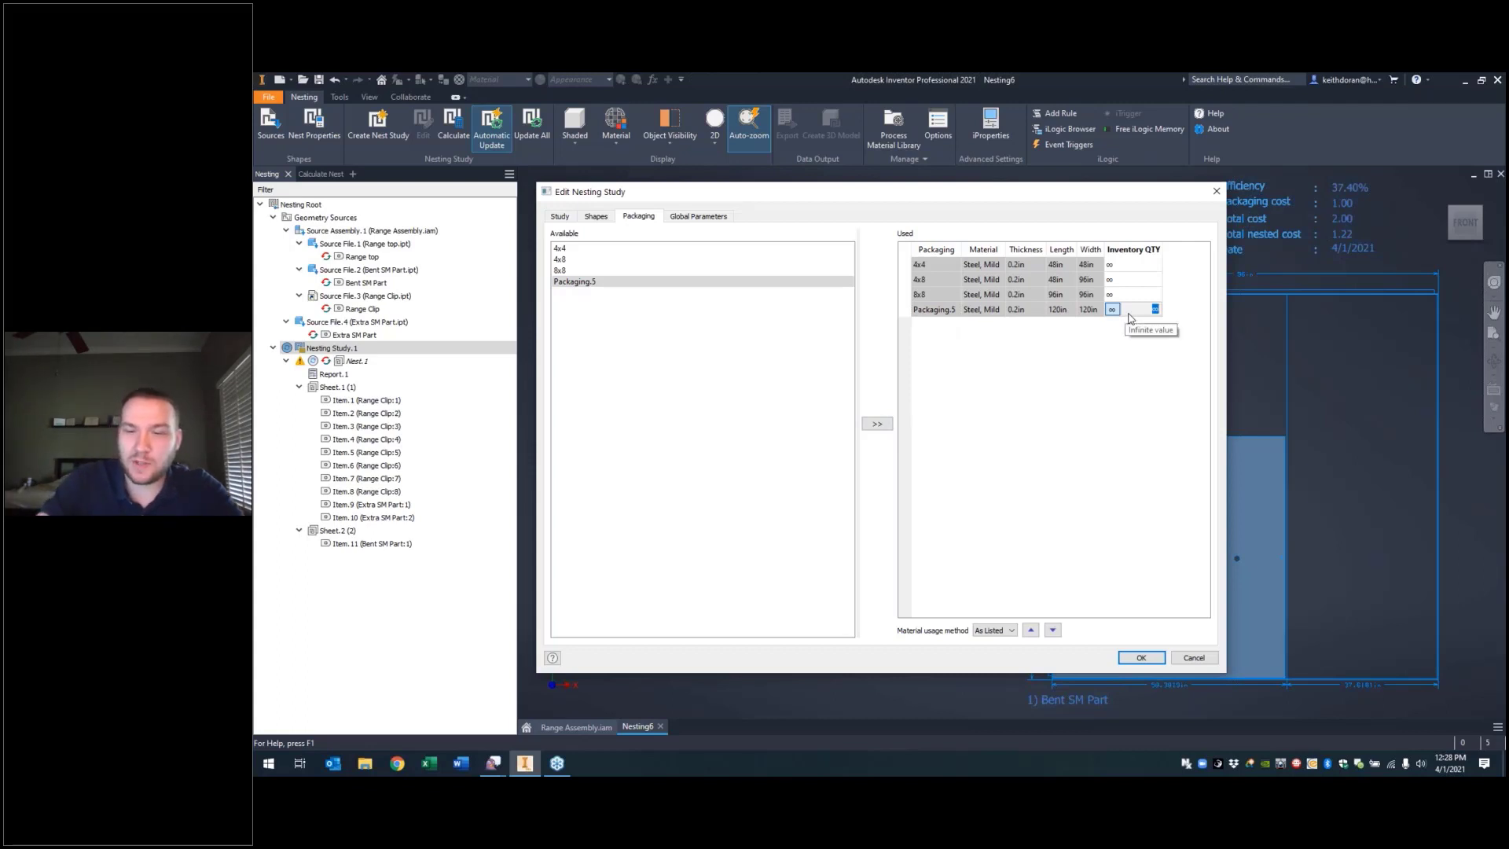
pyautogui.press('Return')
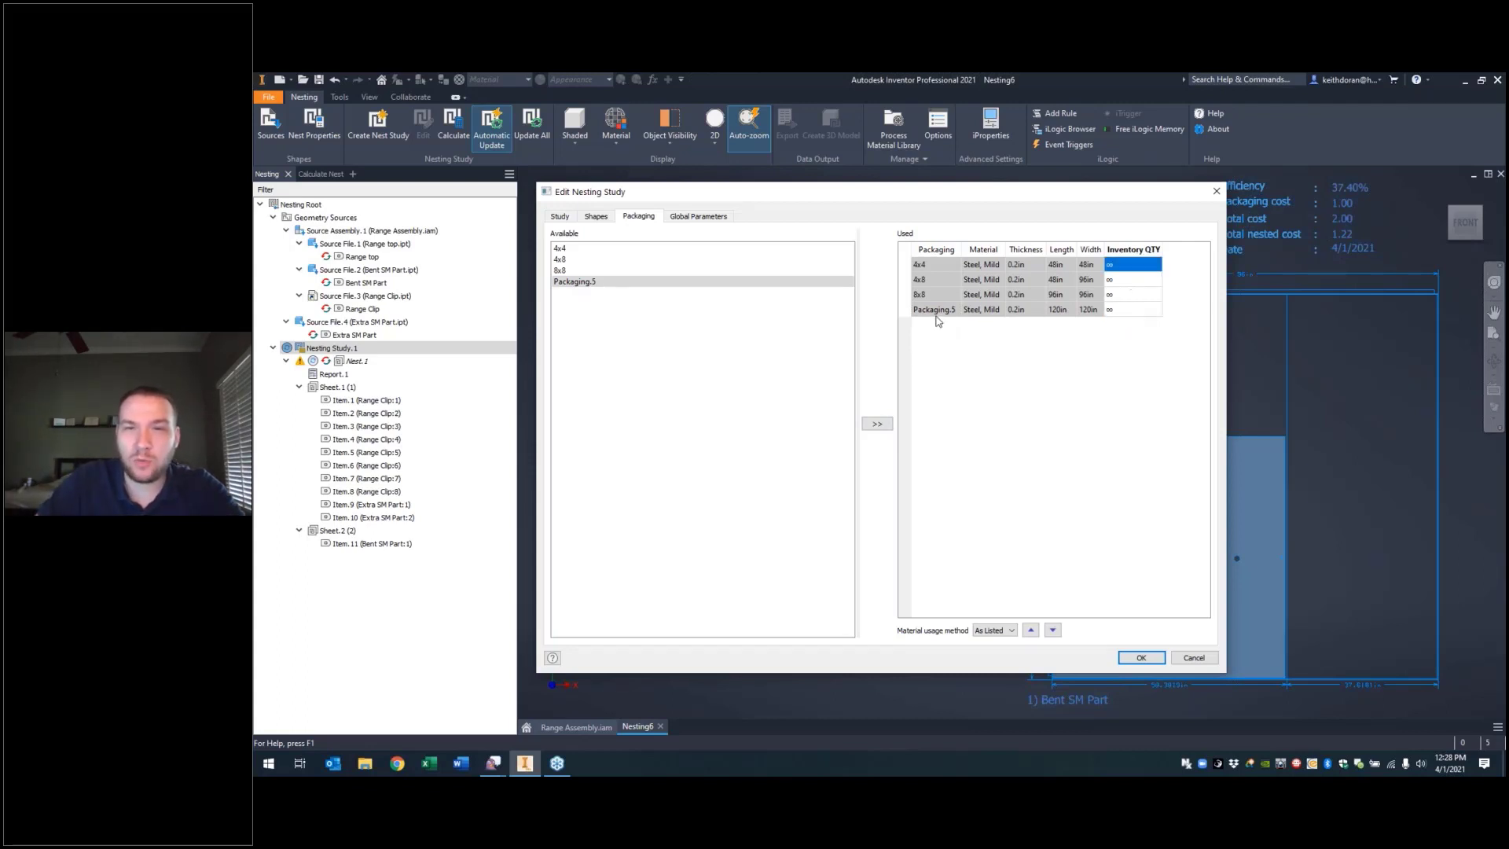
pyautogui.click(1155, 312)
pyautogui.click(1117, 311)
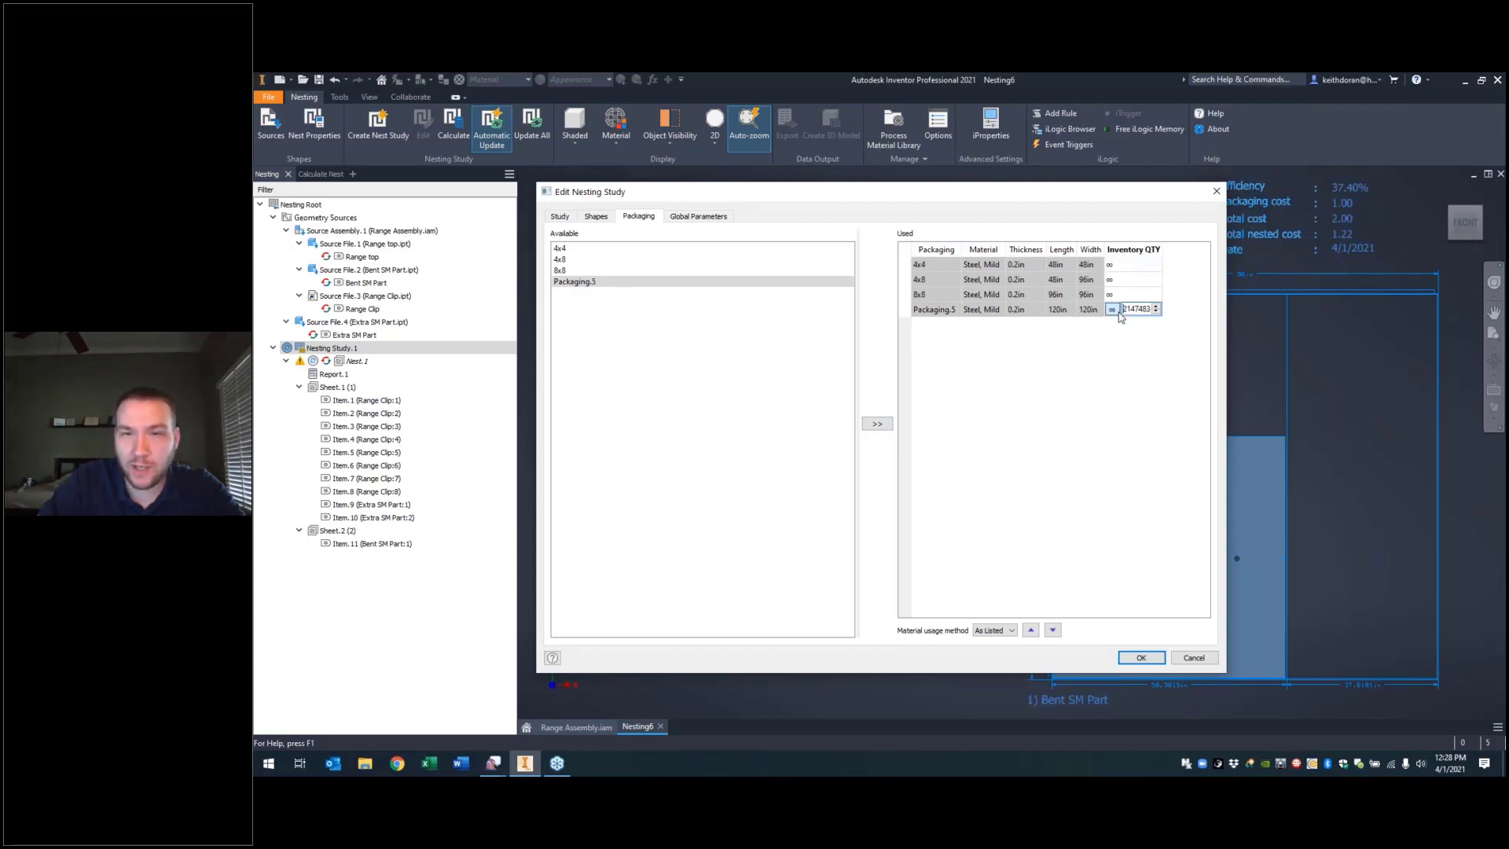
pyautogui.doubleClick(1125, 309)
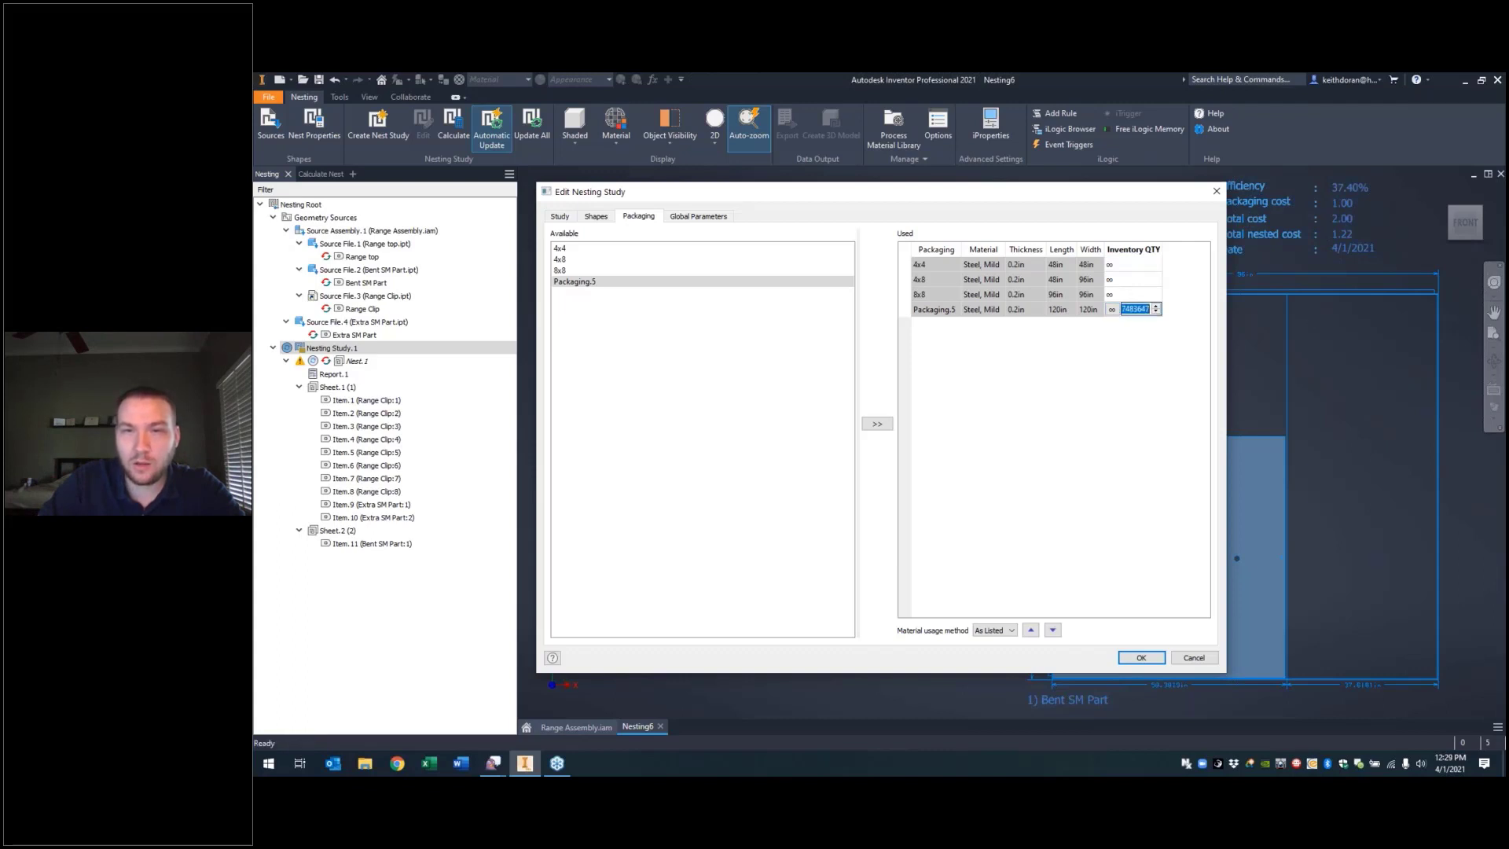
pyautogui.write('2')
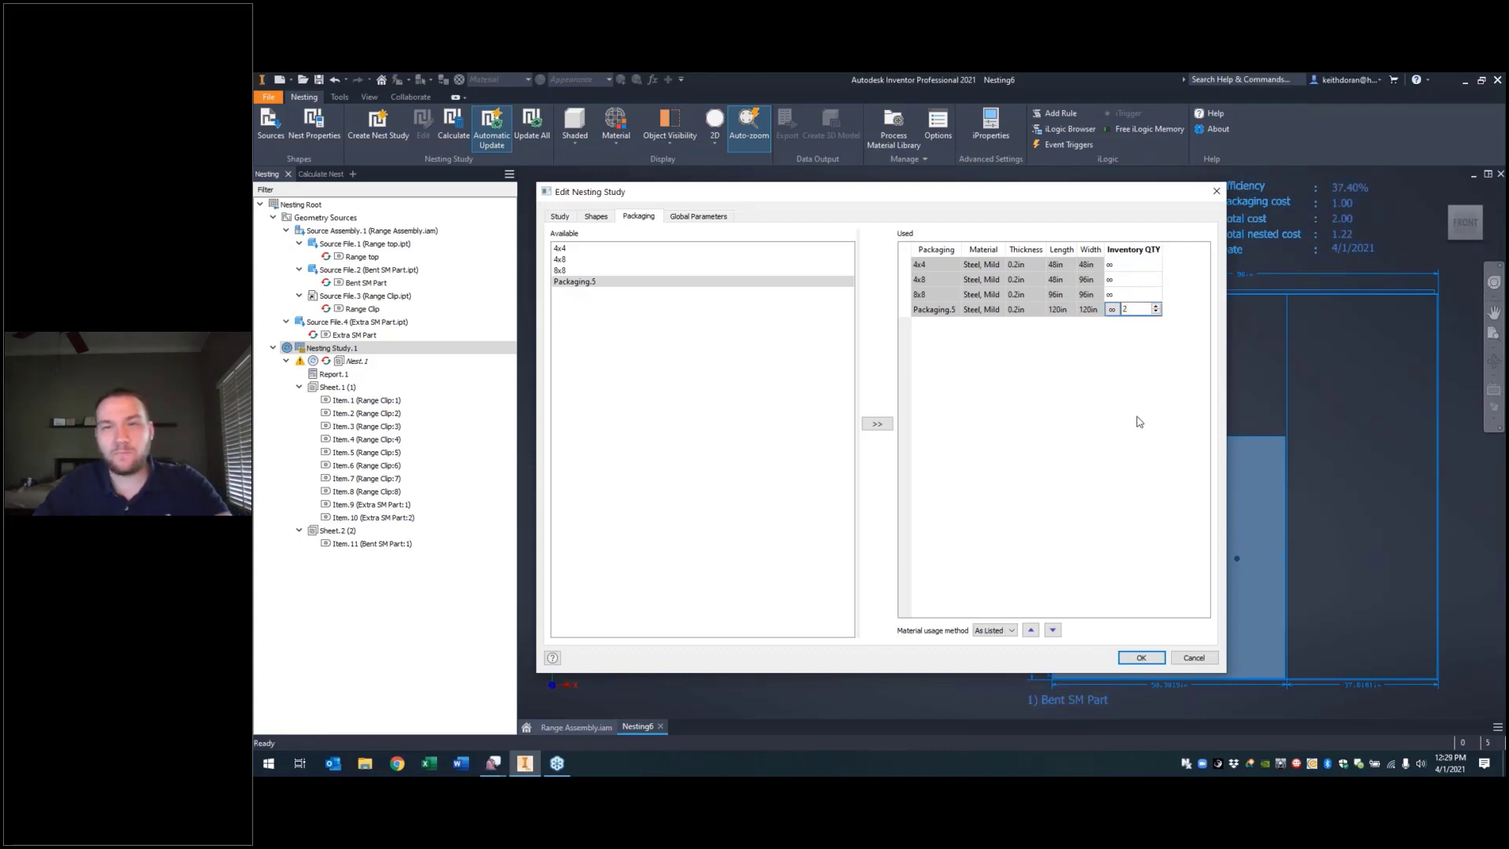
# Step: Move the 120 x 120 in packaging to the top of the used packagings, ahead of 4x4, 4x8 and 8x8
pyautogui.click(1030, 629)
pyautogui.click(1030, 629)
pyautogui.click(1031, 629)
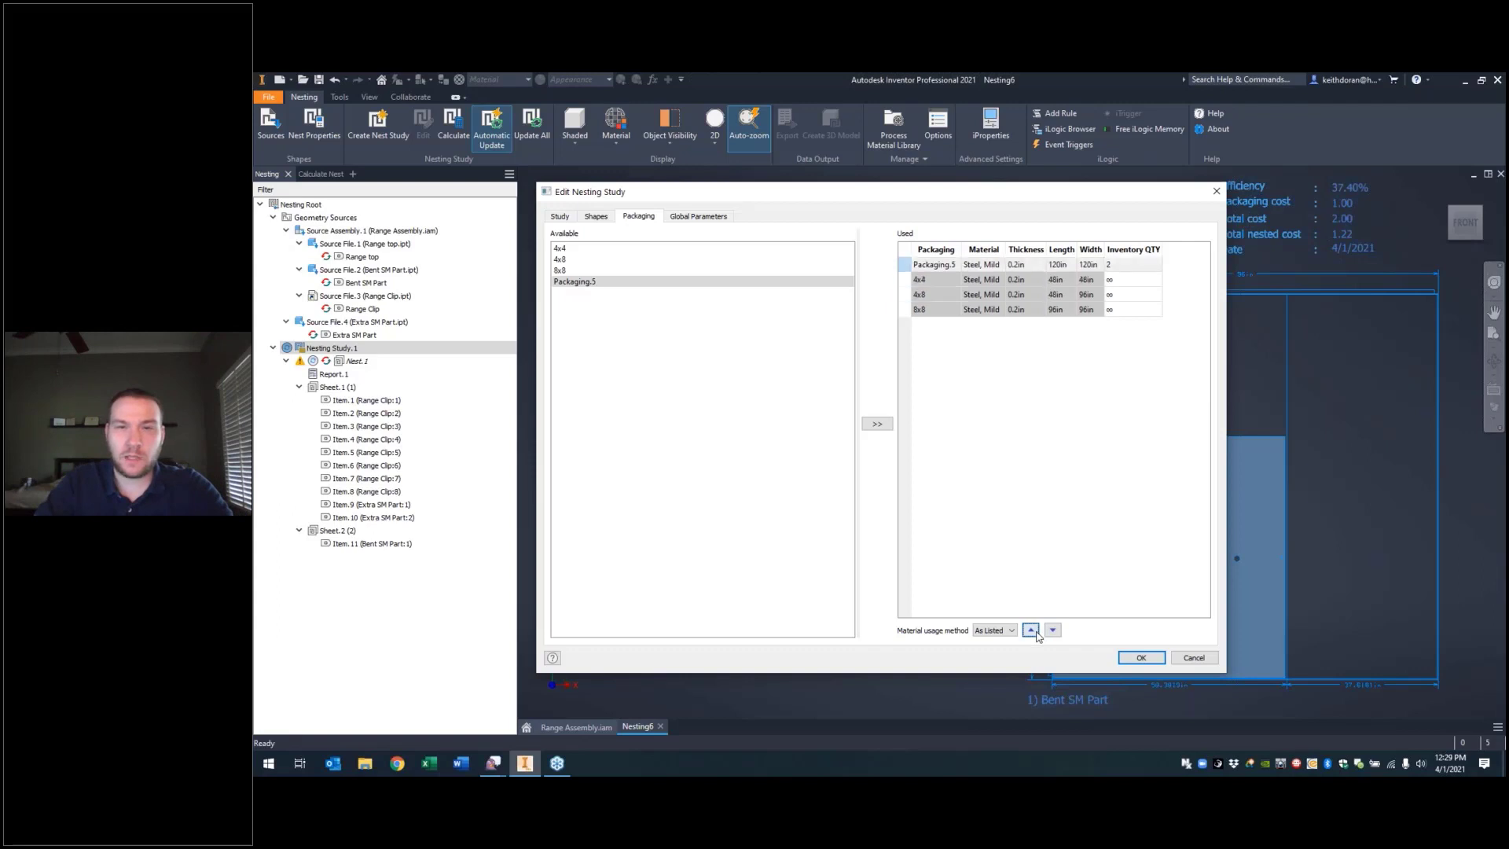
pyautogui.click(1052, 629)
pyautogui.click(1052, 629)
pyautogui.click(1052, 630)
pyautogui.click(1058, 630)
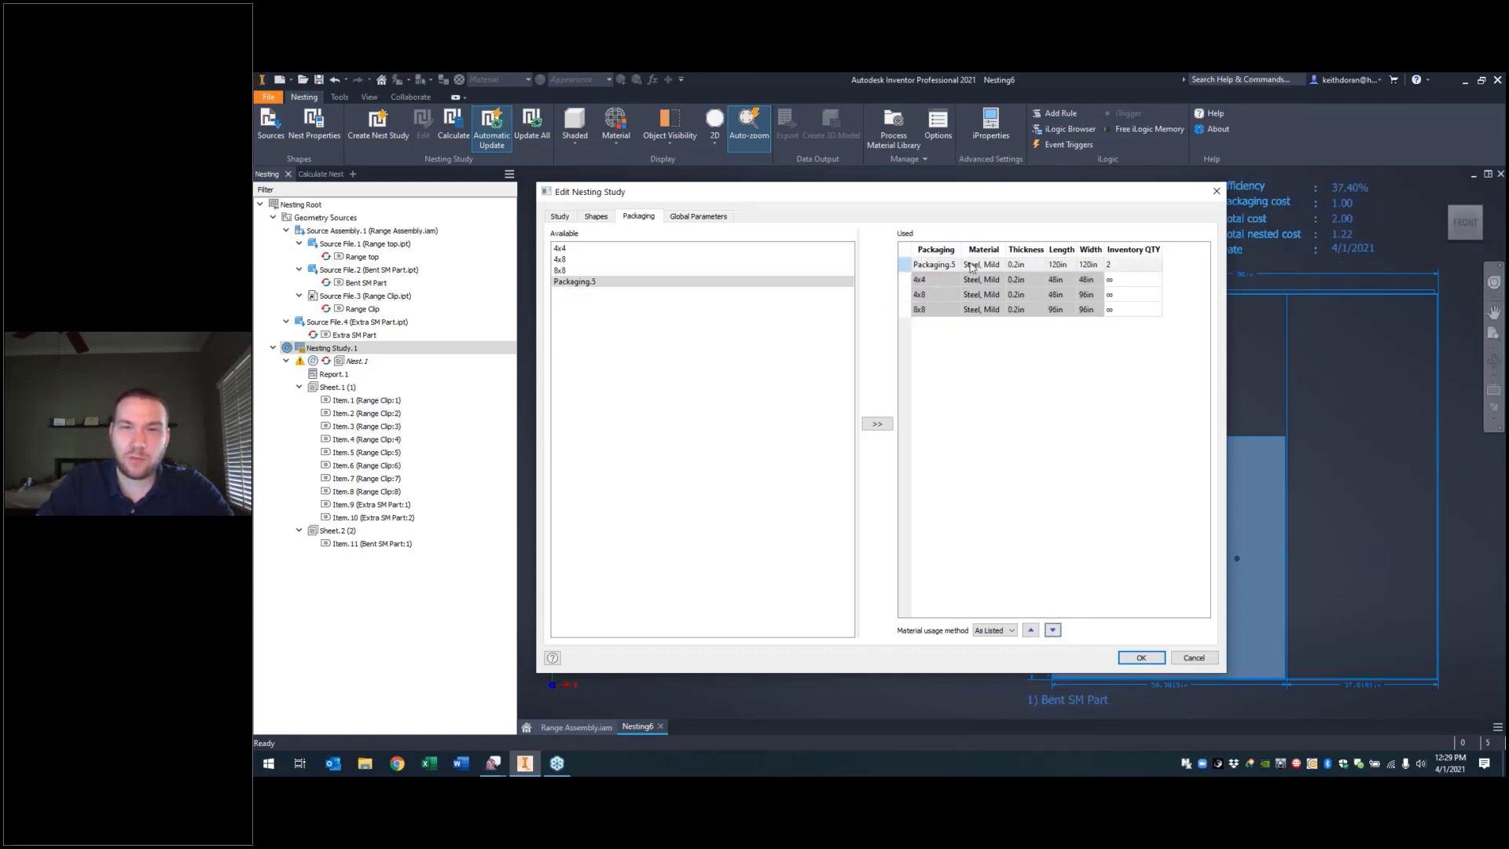
# Step: Accept the nesting study changes and examine the part layout on the recalculated sheets
pyautogui.click(1141, 656)
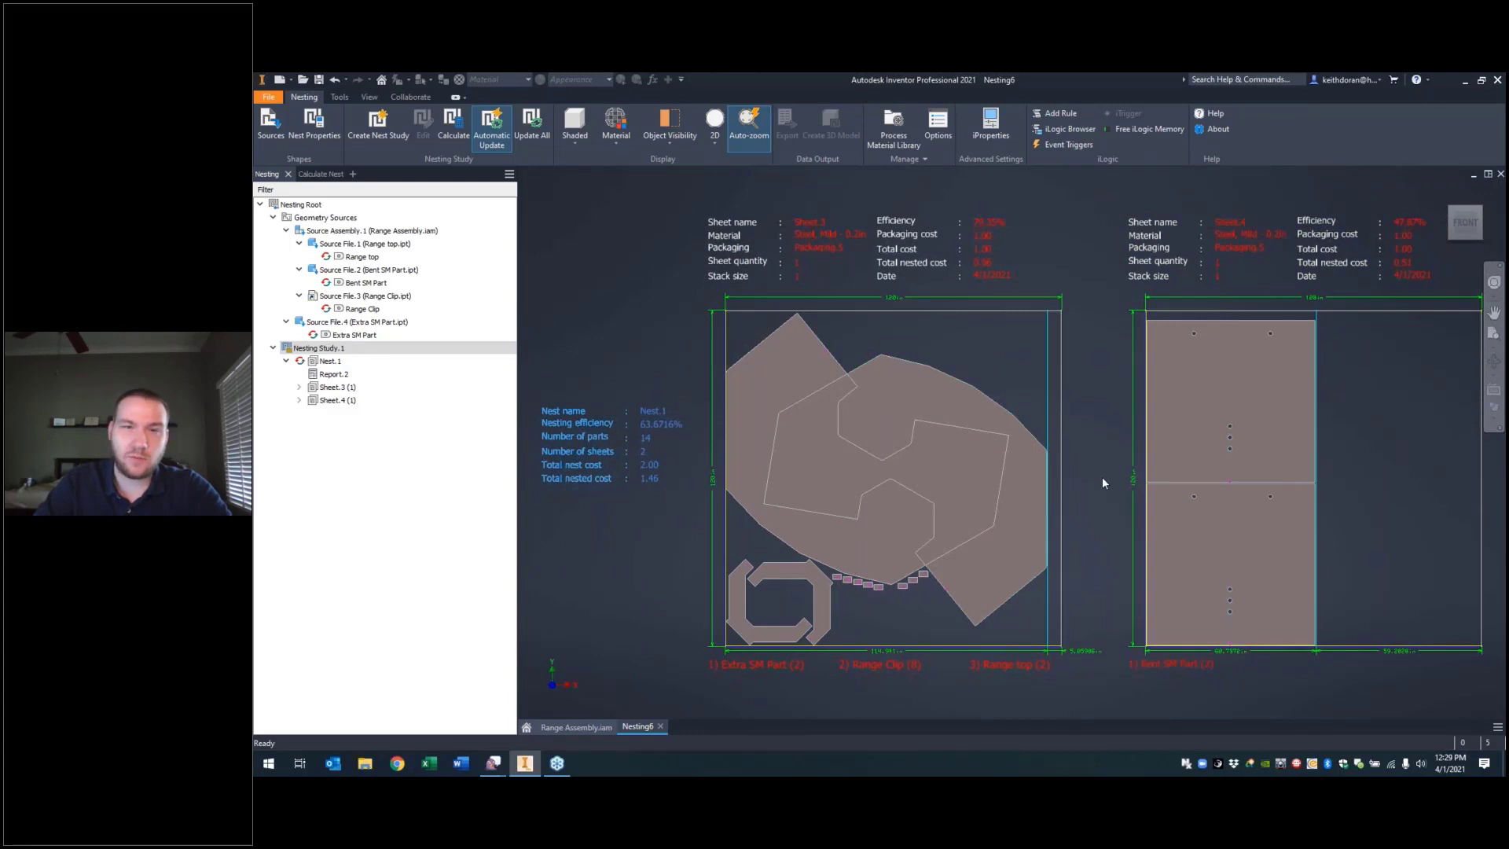
pyautogui.moveTo(1099, 471); pyautogui.dragTo(1059, 404, button='middle')
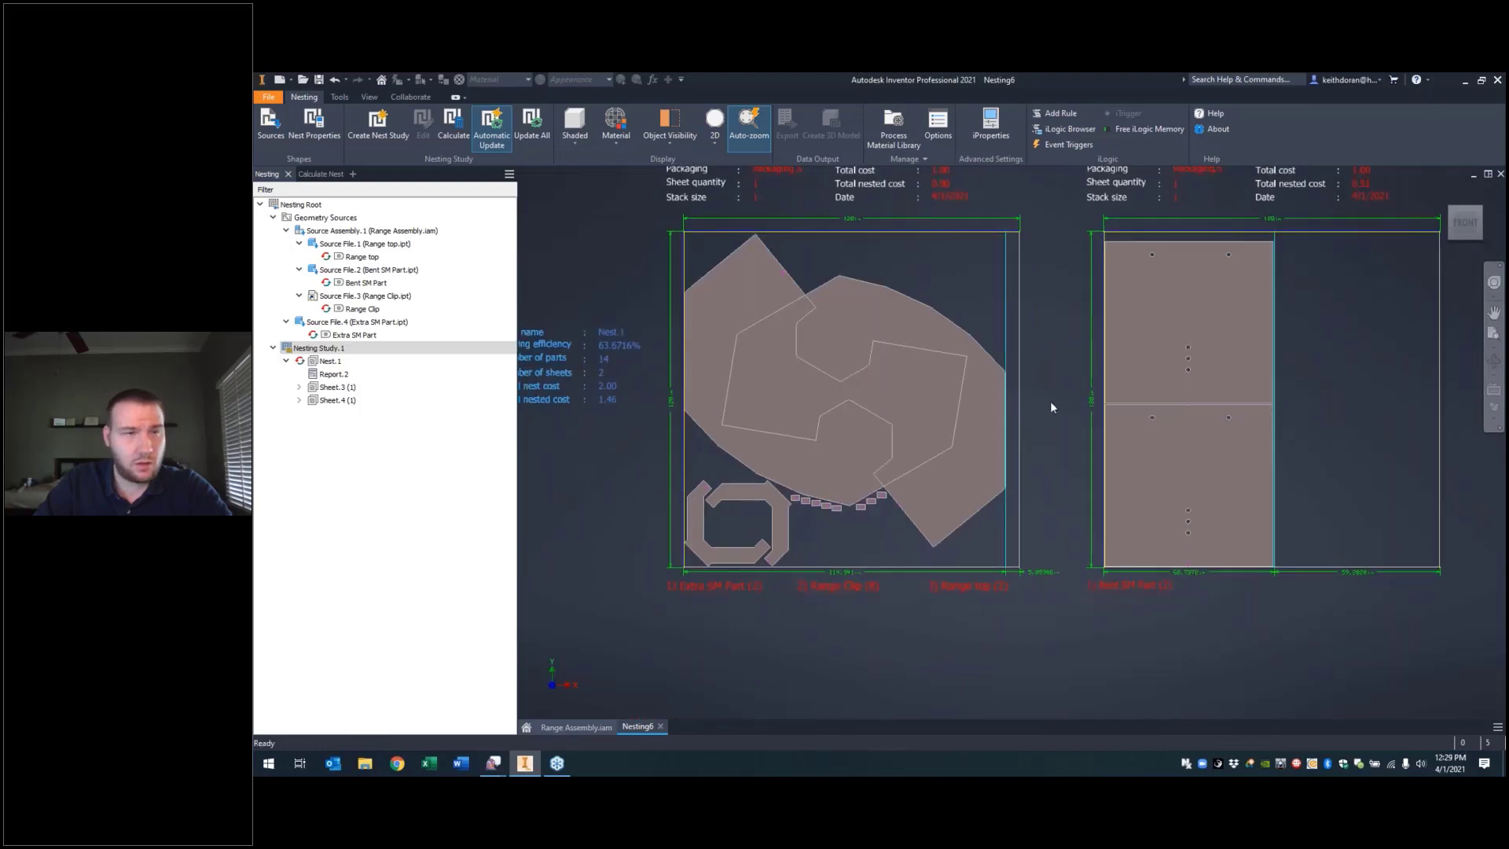
pyautogui.scroll(1, 880, 322)
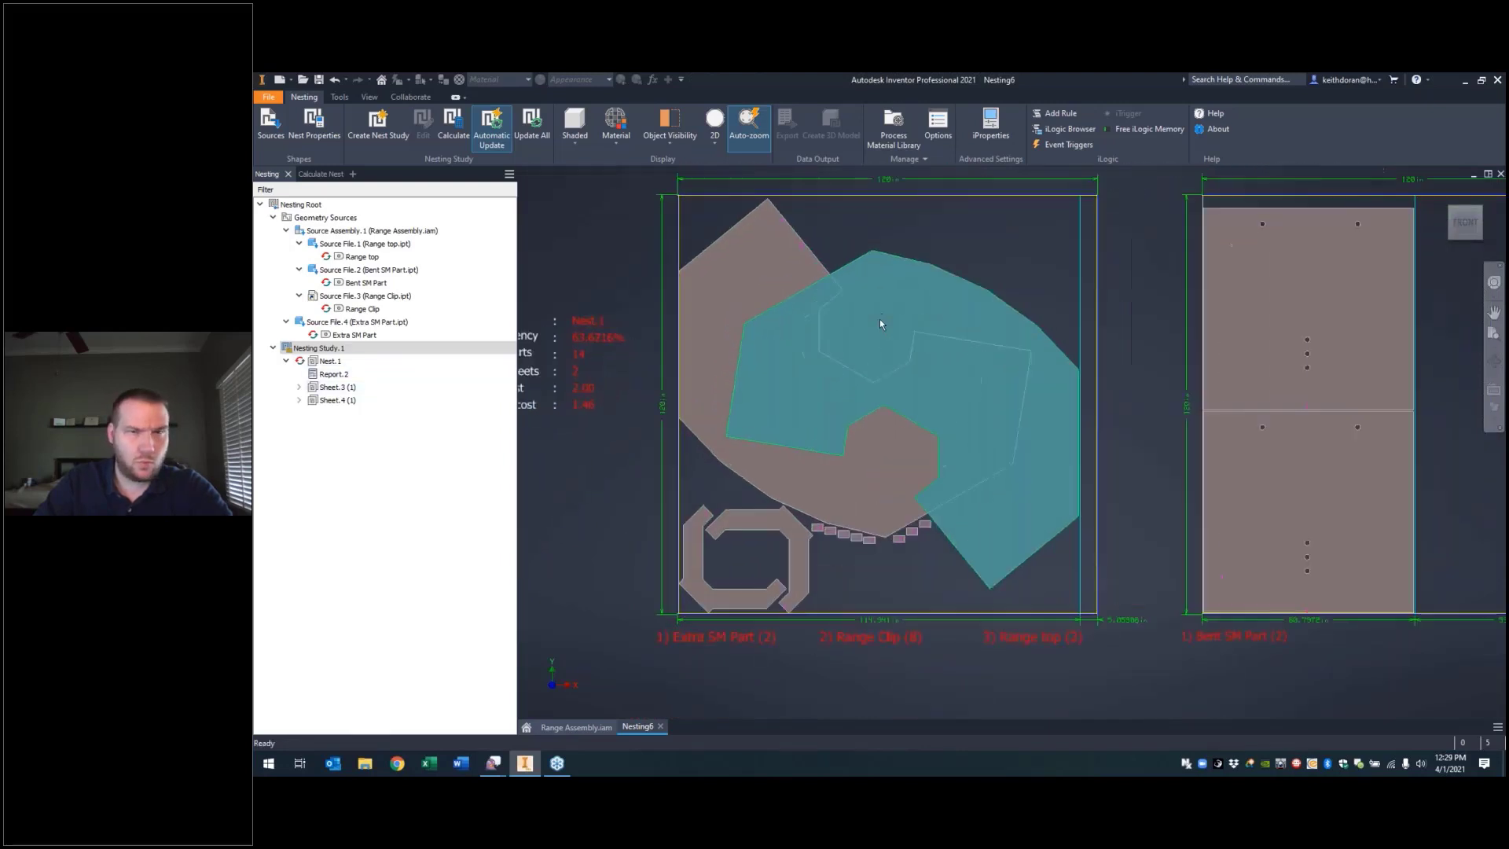
# Step: Edit the nesting study to make the inventory quantity of the 120 x 120 in packaging unlimited, and accept the change
pyautogui.scroll(-3, 998, 327)
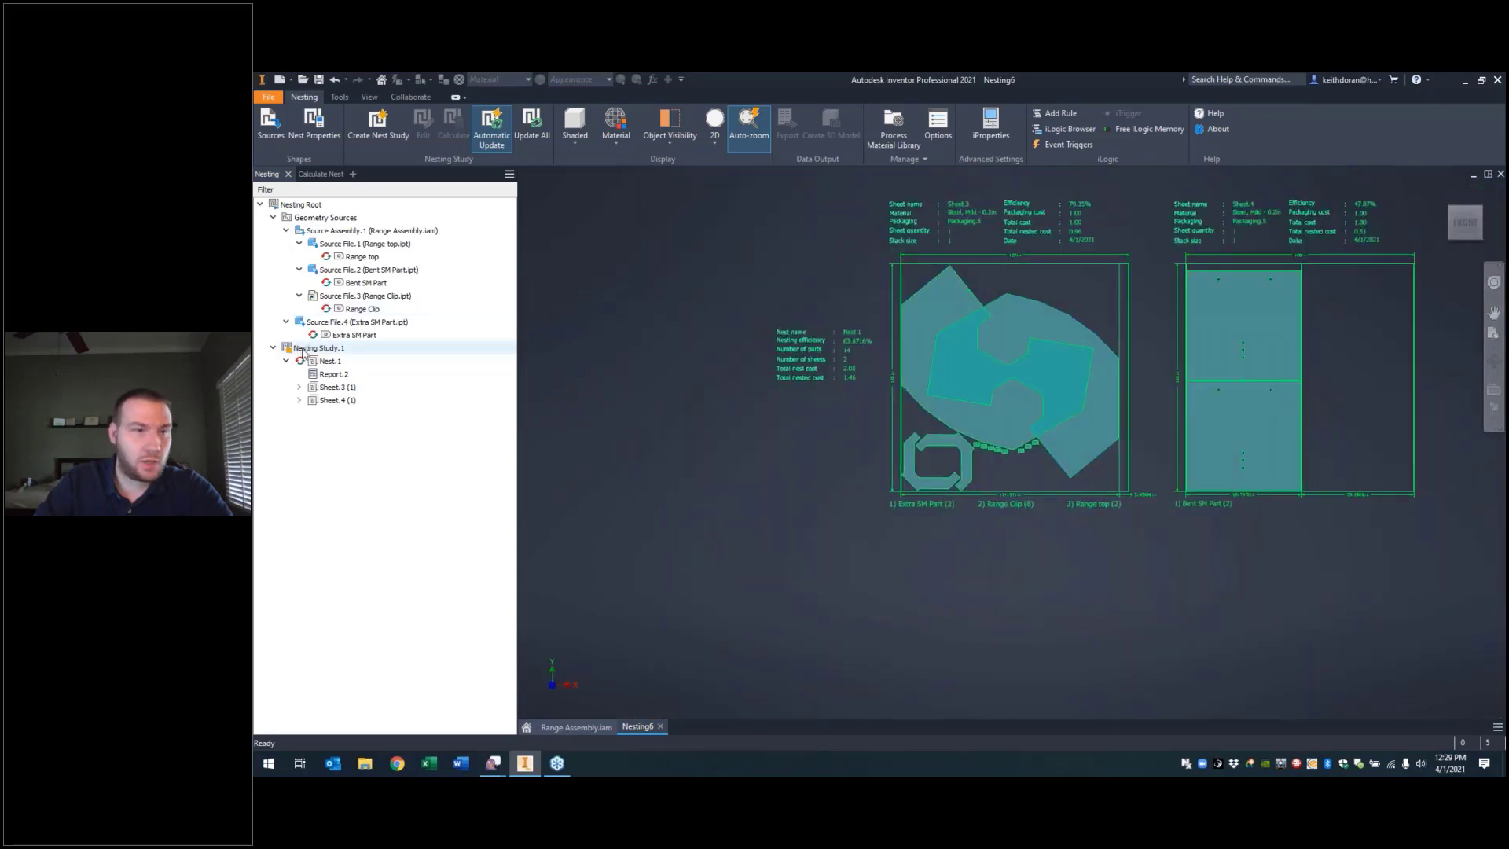
pyautogui.rightClick(310, 348)
pyautogui.click(330, 365)
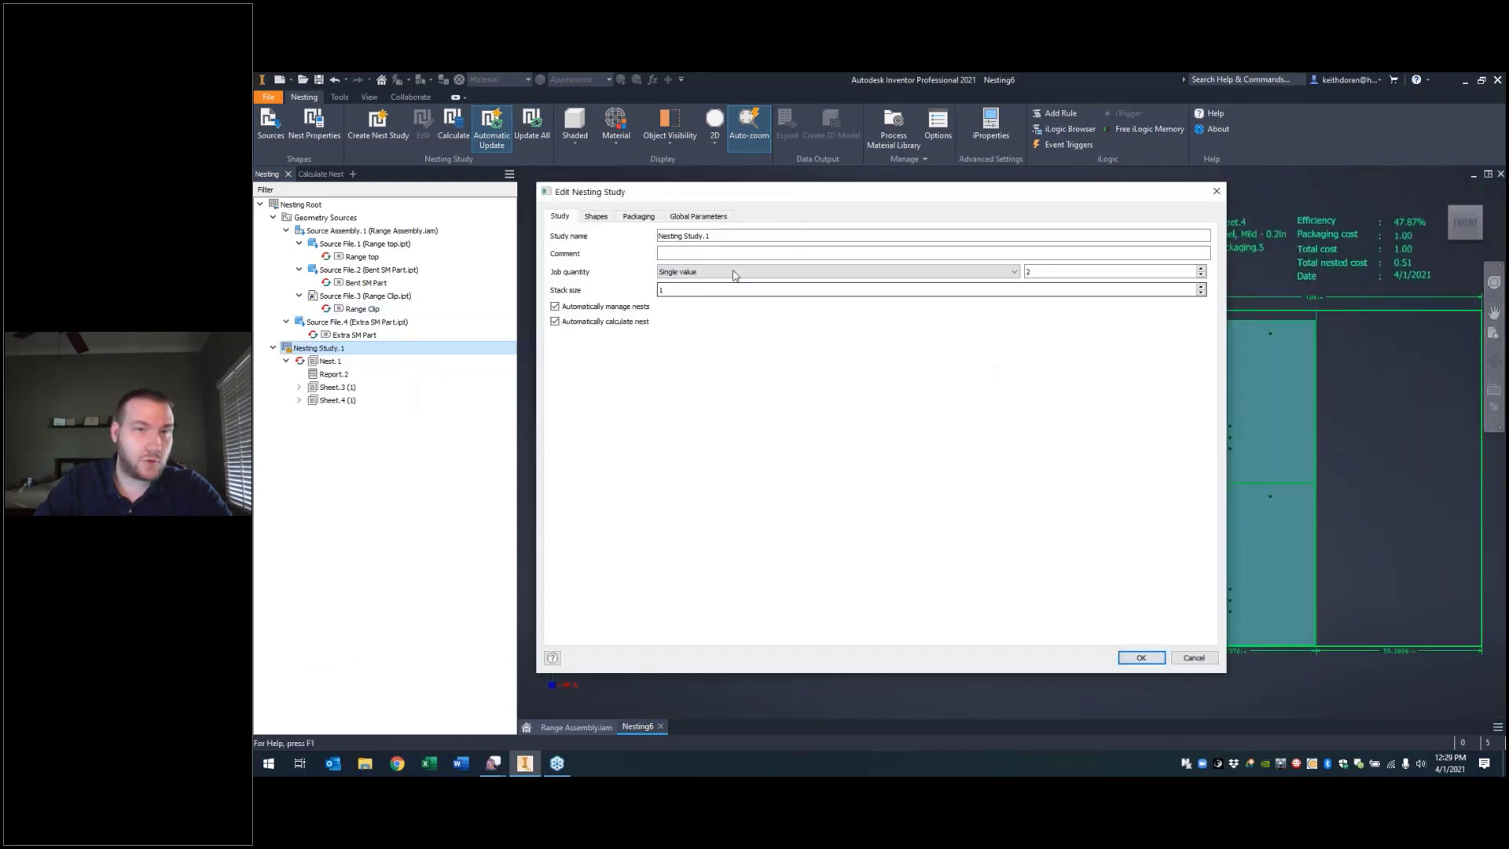
pyautogui.click(638, 216)
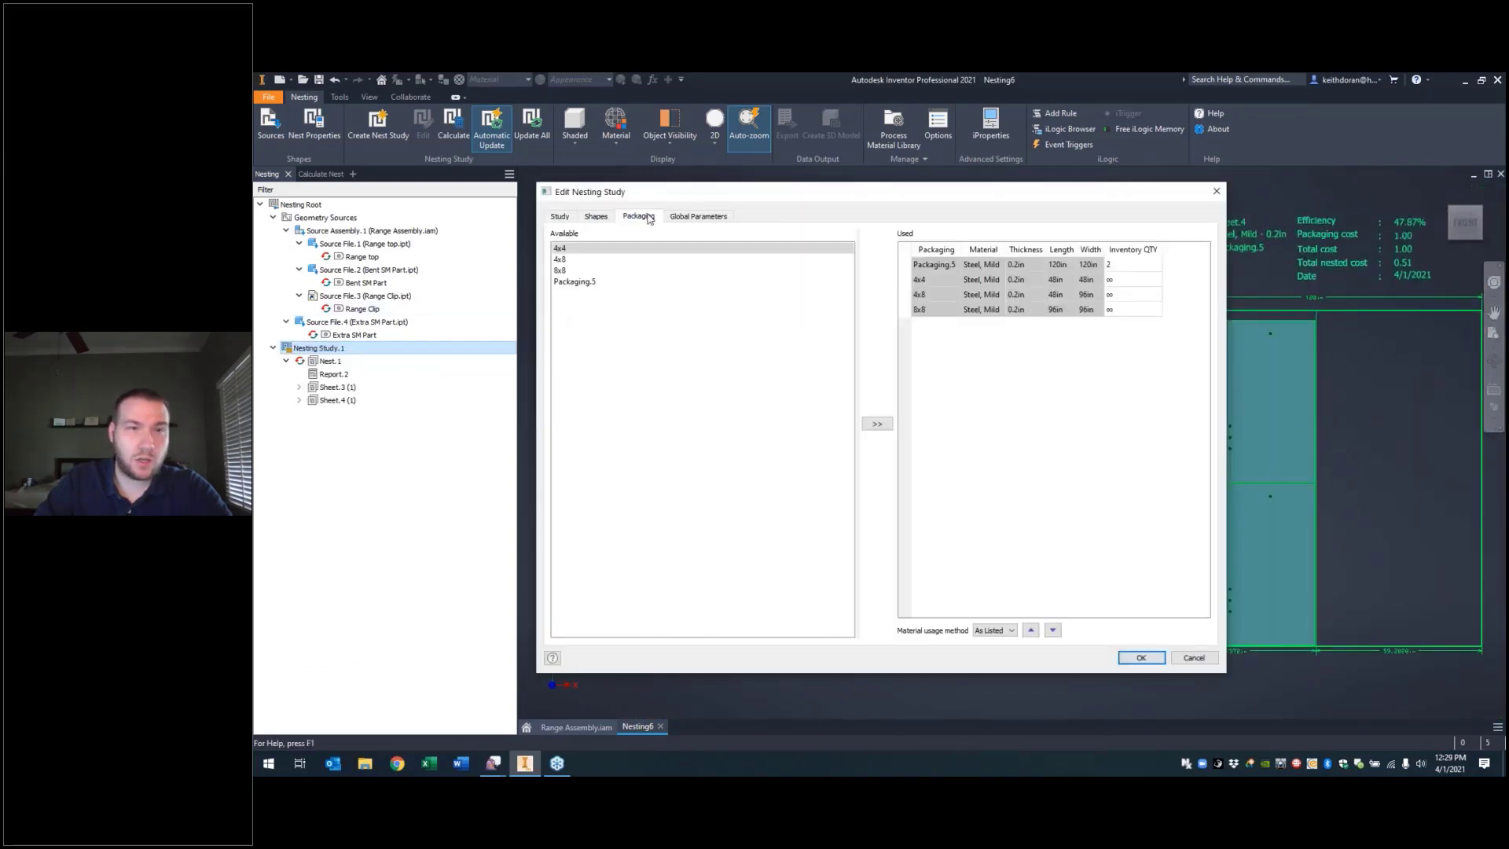
pyautogui.click(1121, 264)
pyautogui.click(1113, 265)
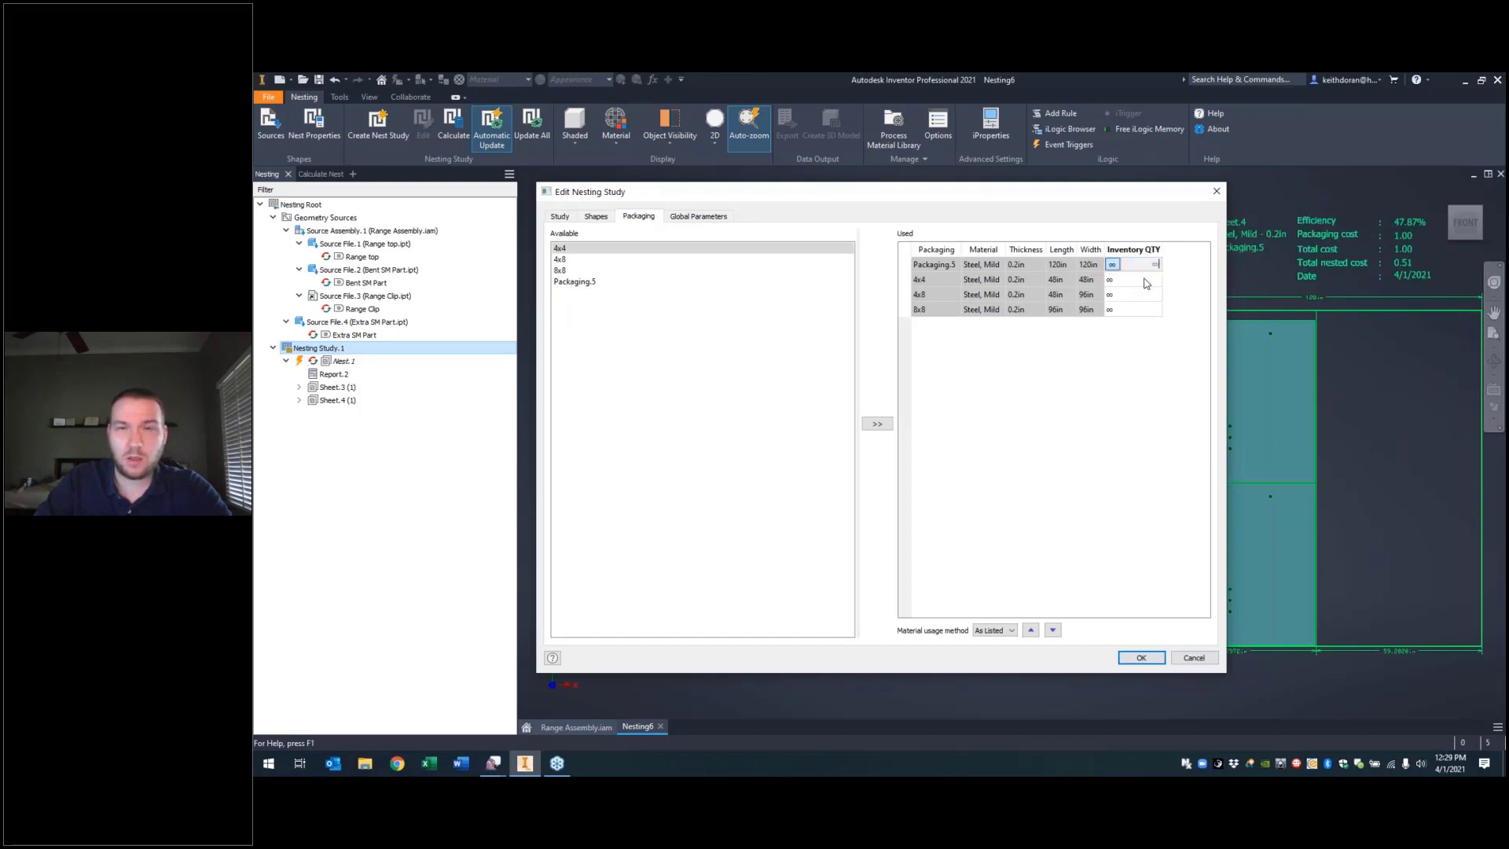
pyautogui.click(1140, 657)
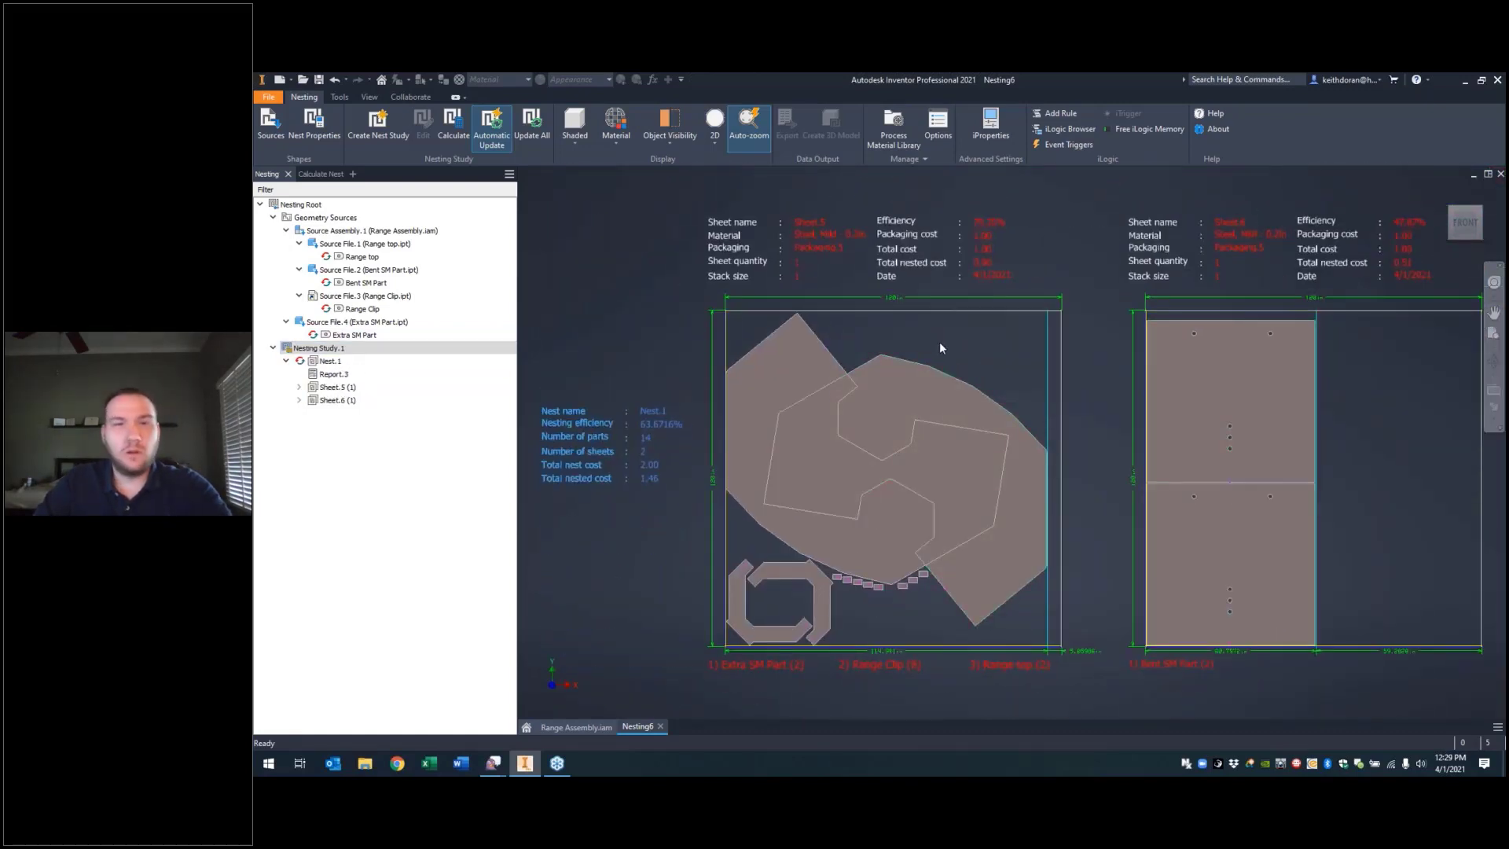
# Step: Edit the nesting study's used packagings, moving the 120 x 120 in packaging to the end of the list, after 4x4, 4x8 and 8x8
pyautogui.rightClick(331, 348)
pyautogui.click(374, 360)
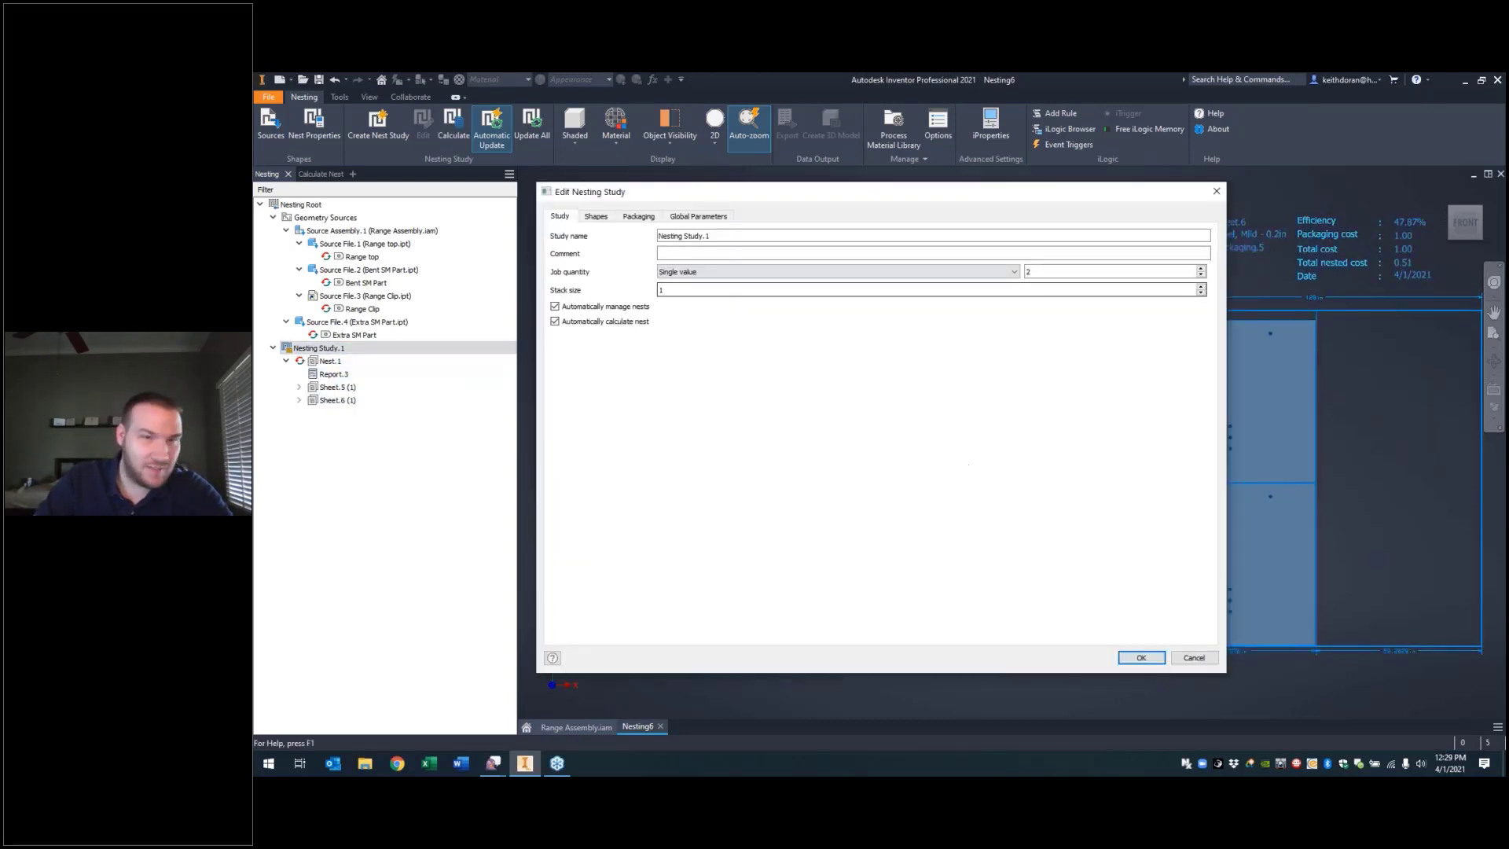
pyautogui.click(601, 217)
pyautogui.click(638, 217)
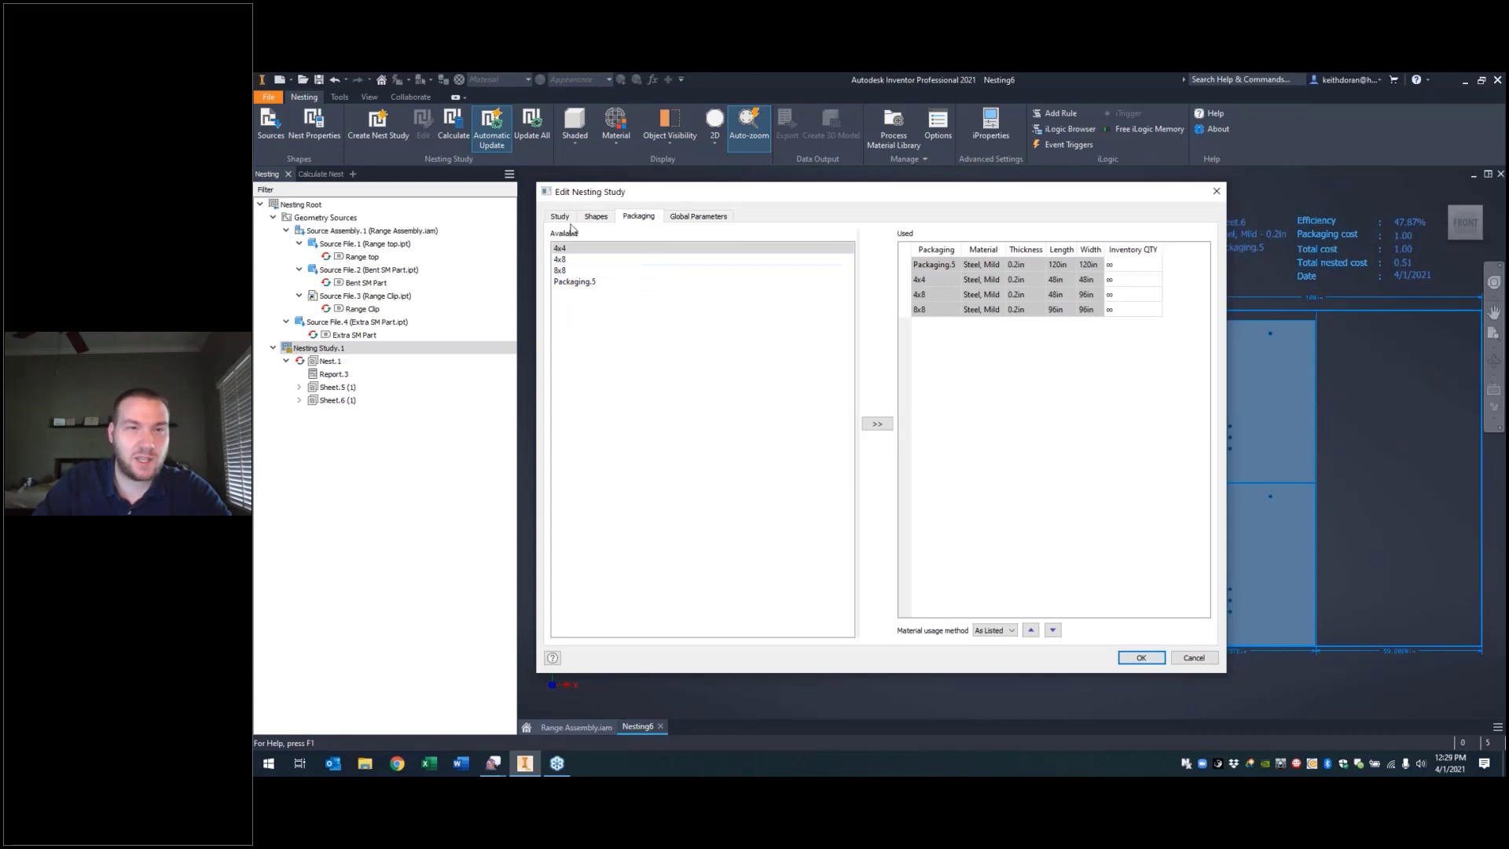
pyautogui.click(601, 220)
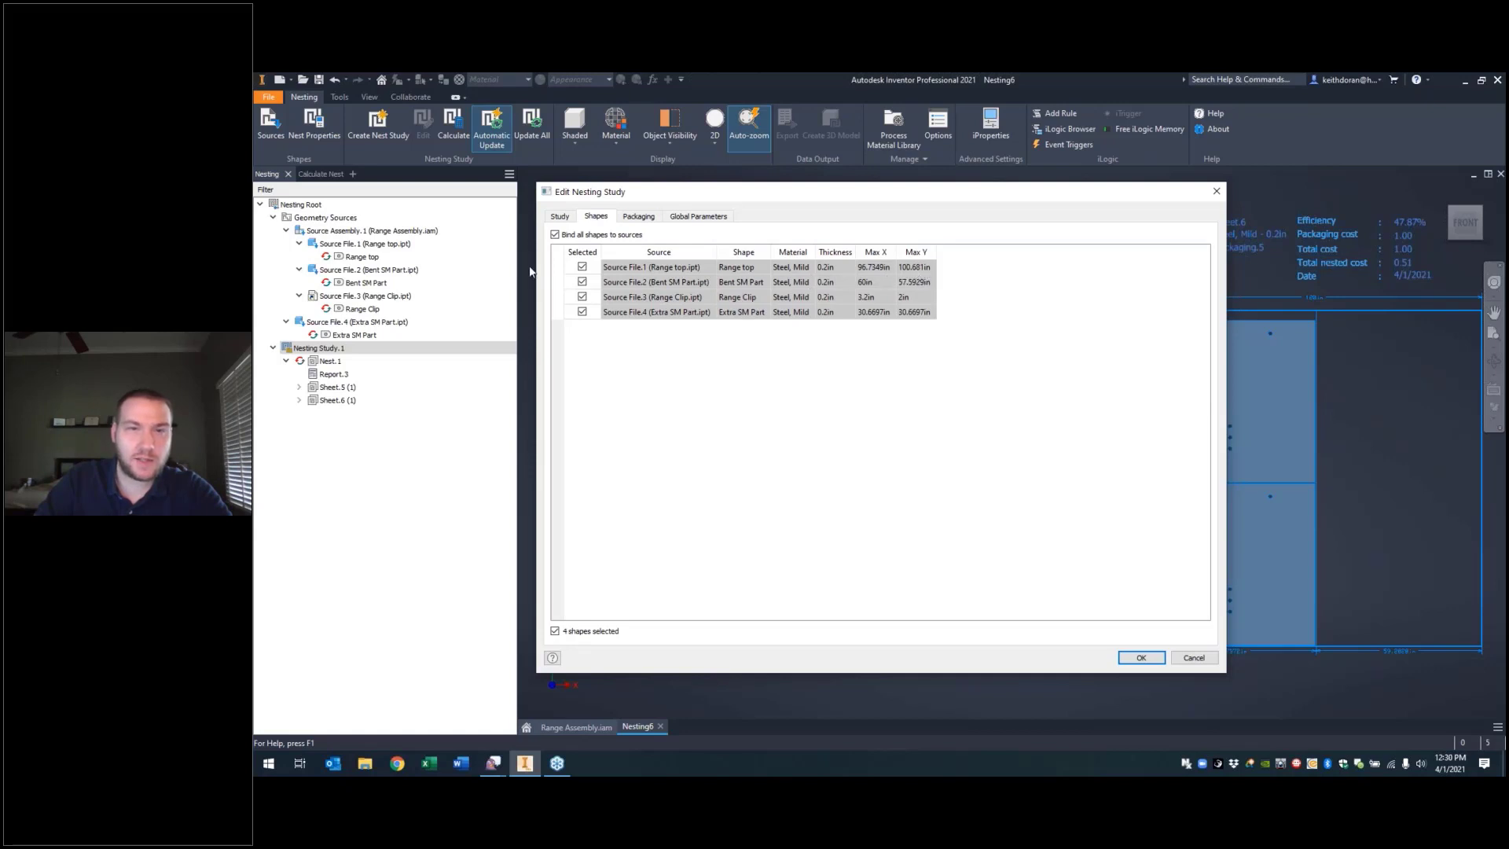
pyautogui.click(638, 216)
pyautogui.click(926, 267)
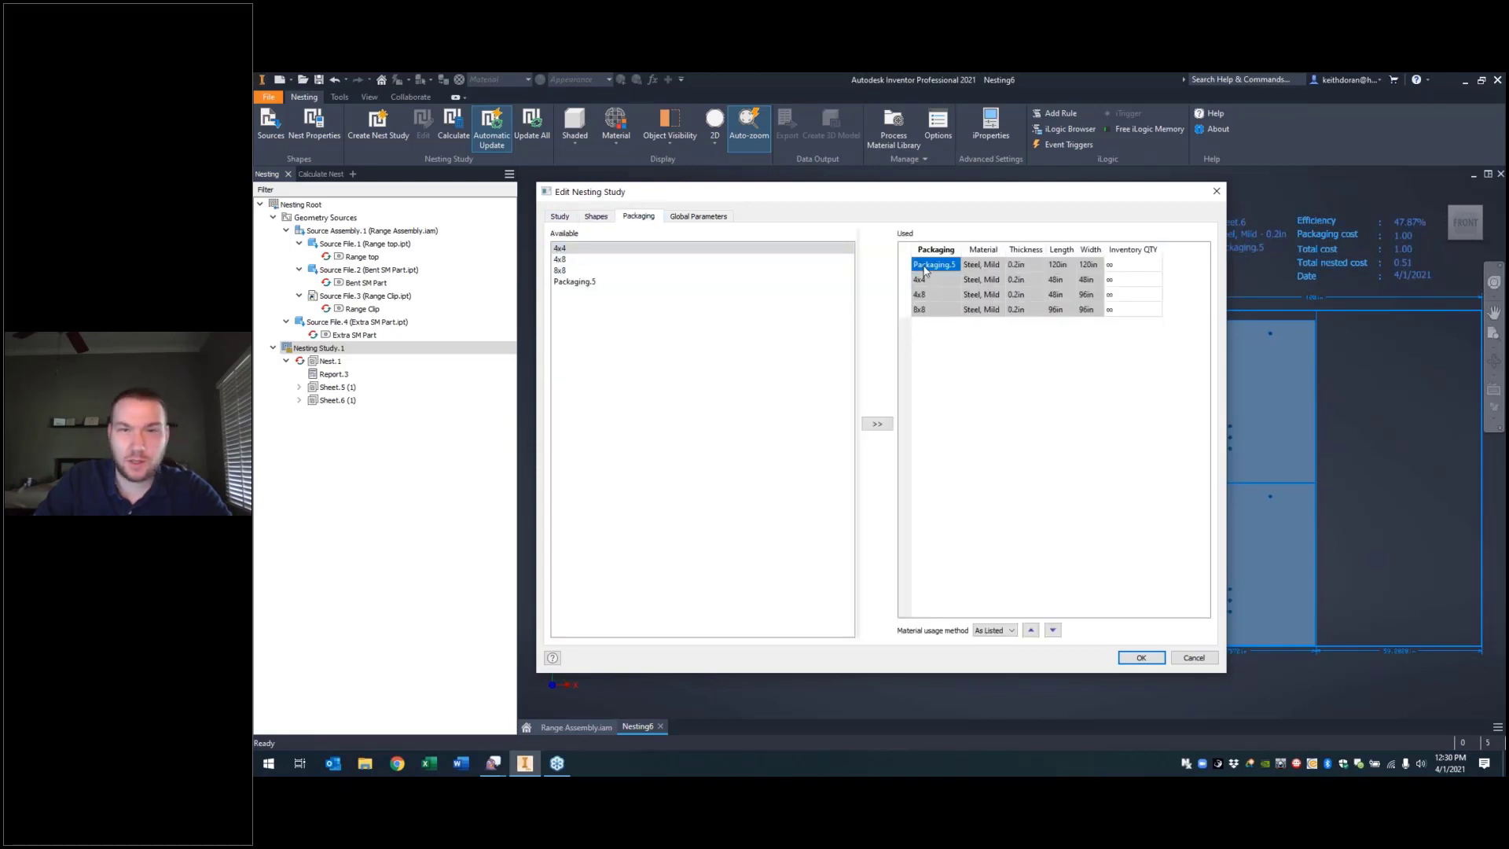
pyautogui.click(1052, 629)
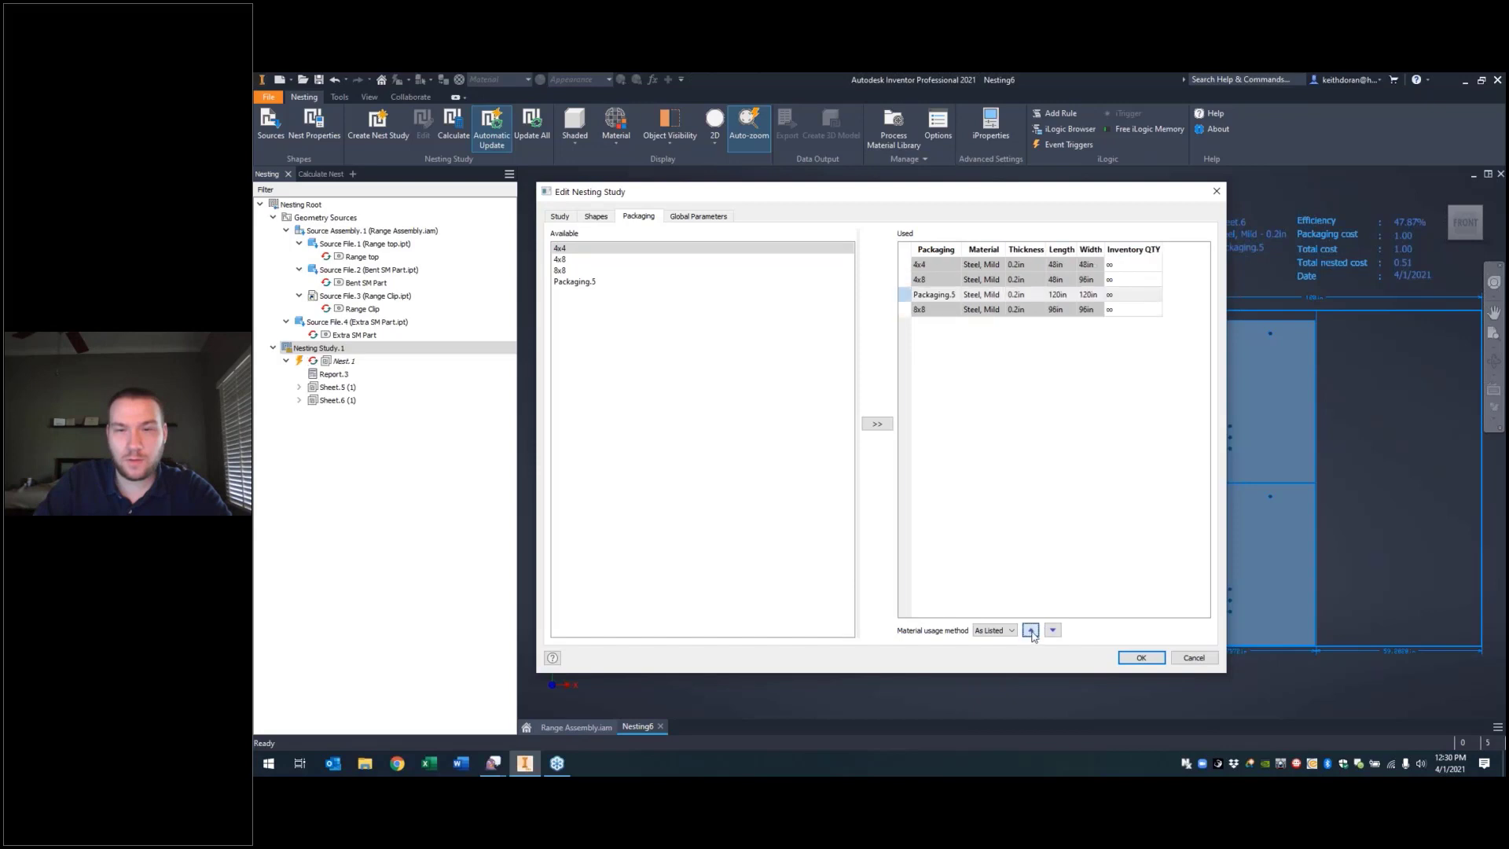
pyautogui.click(1052, 629)
pyautogui.click(1052, 629)
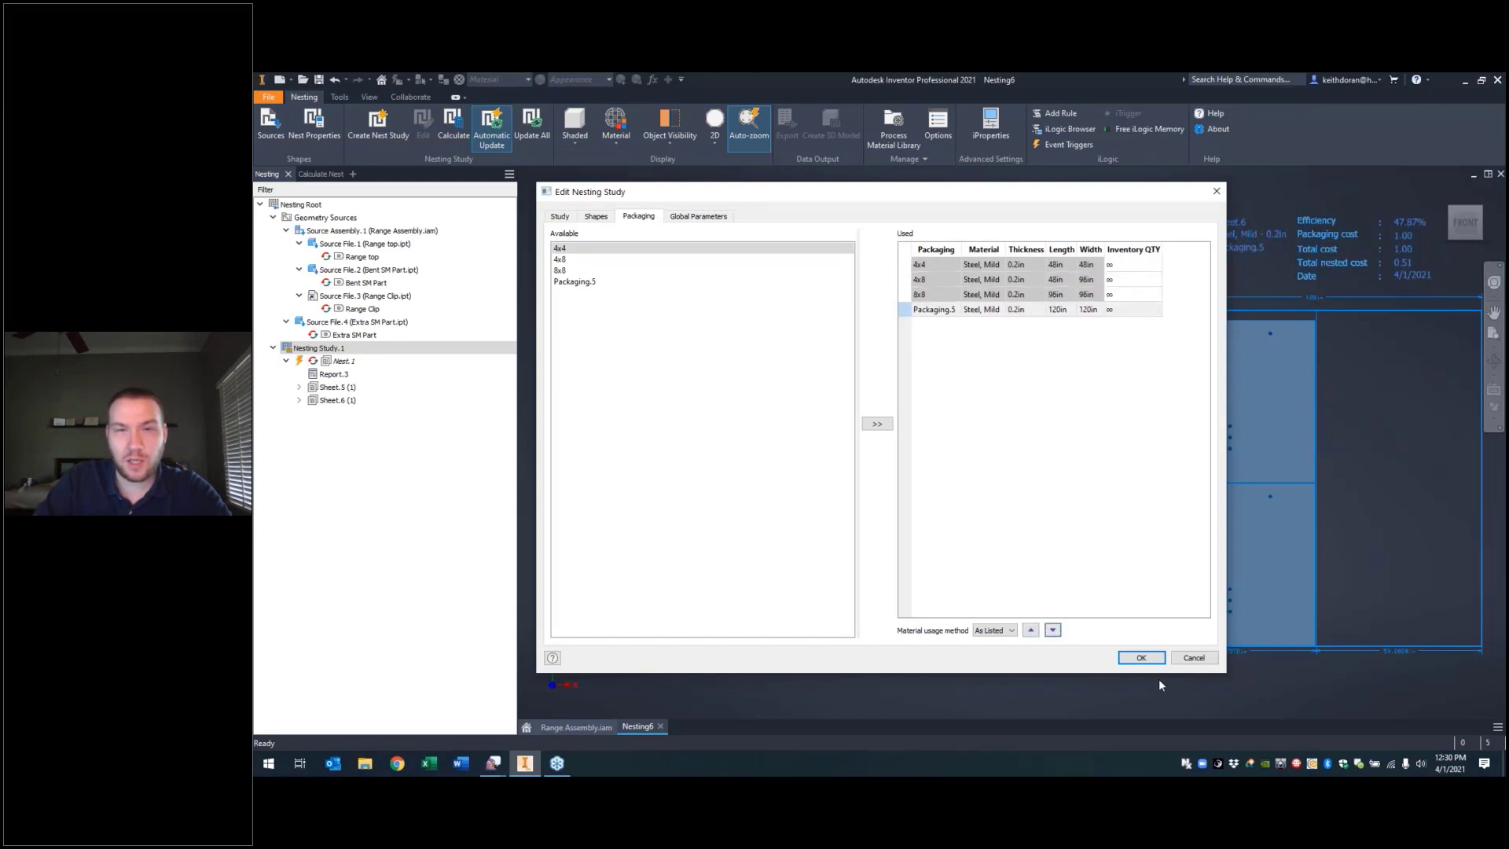
# Step: Accept the new packaging order and examine how the parts are distributed over the 4x4, 8x8 and 120 x 120 in sheets
pyautogui.click(1141, 657)
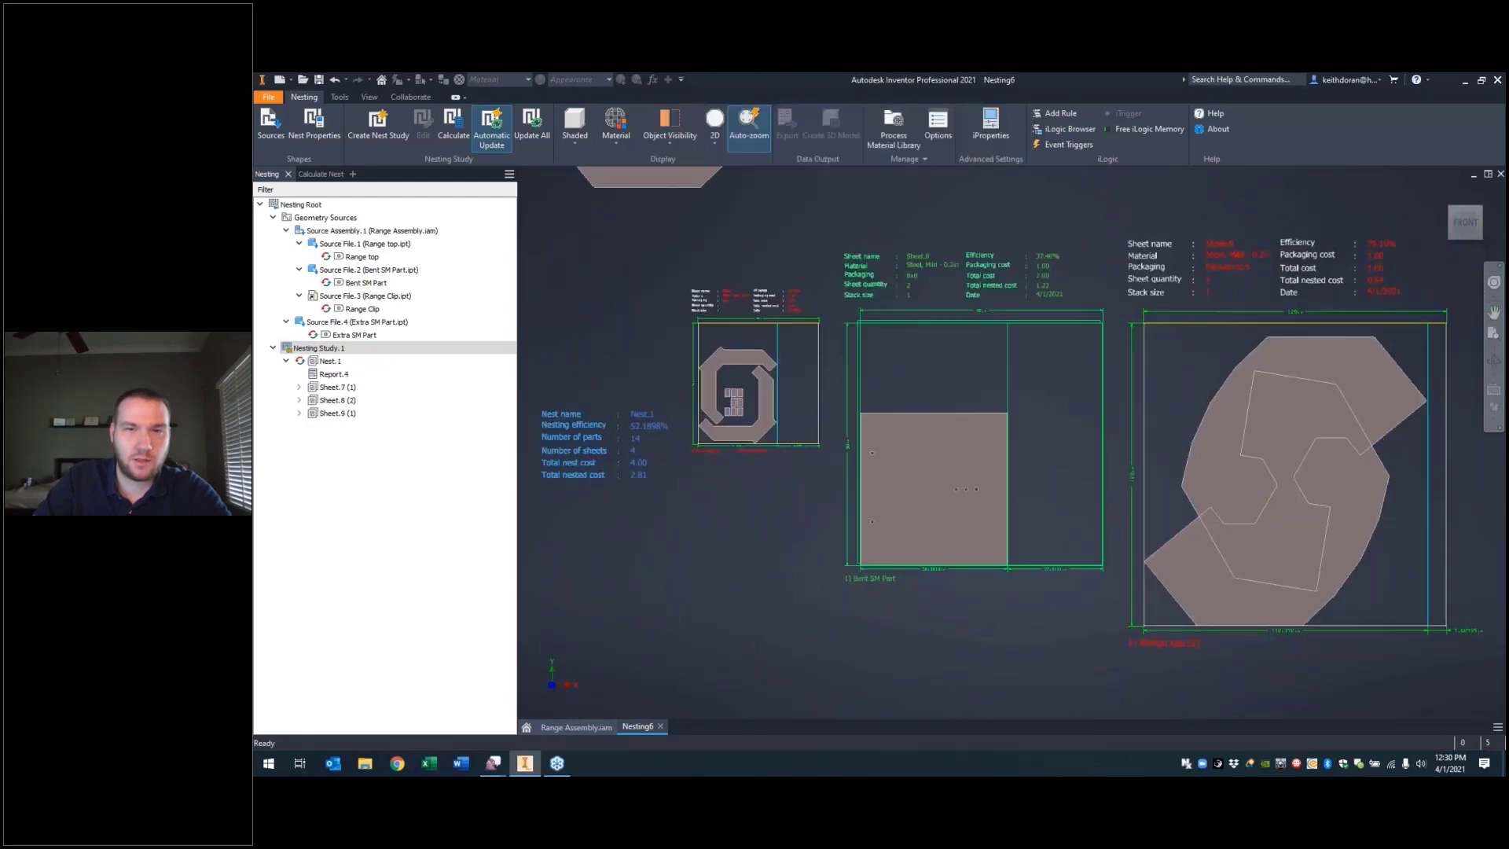
pyautogui.moveTo(1118, 363); pyautogui.dragTo(924, 330, button='middle')
pyautogui.click(1062, 337)
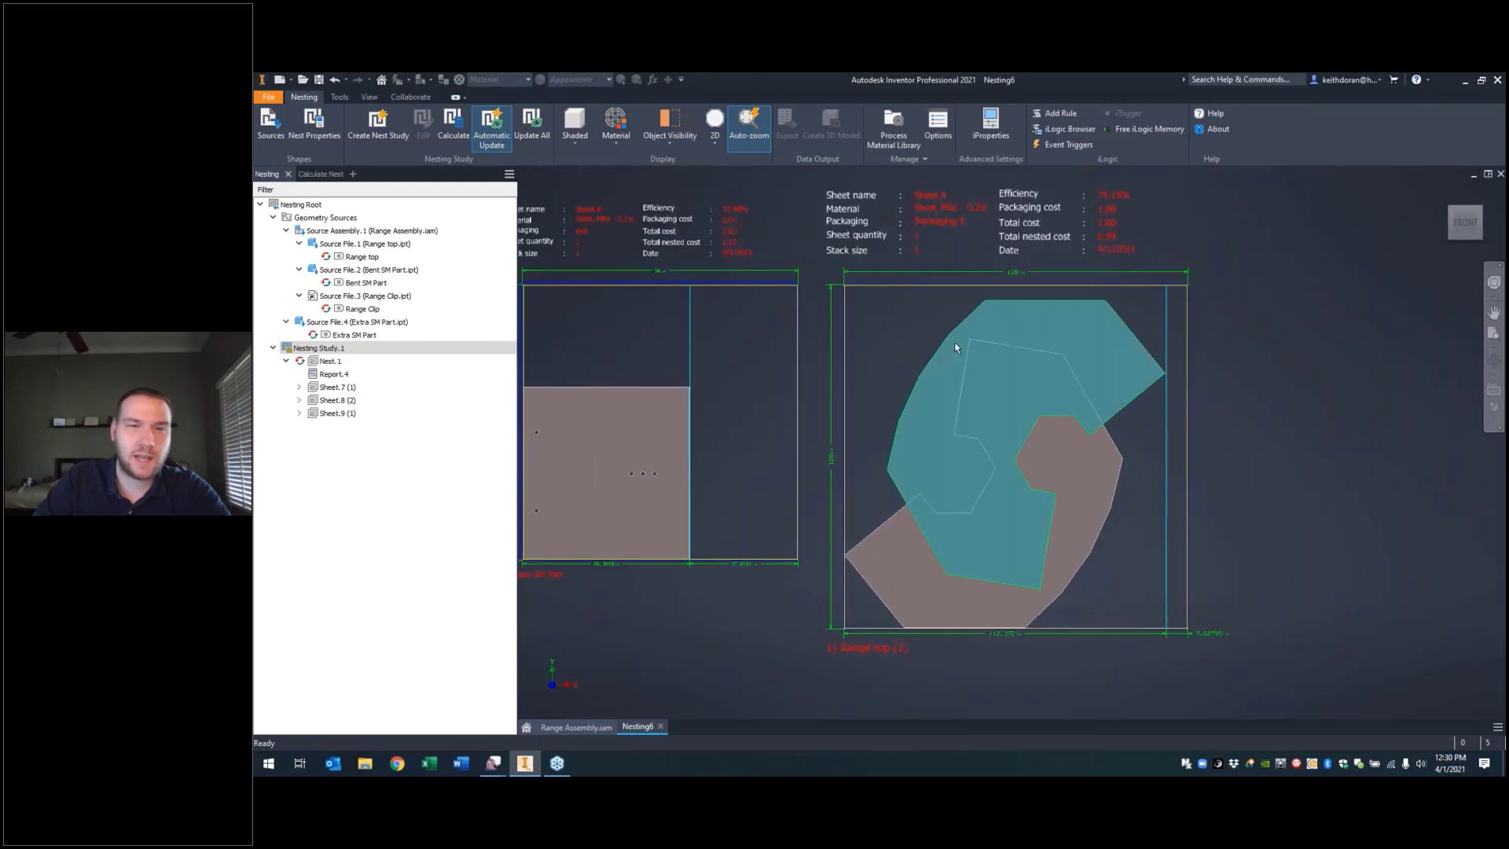
pyautogui.scroll(-3, 1214, 453)
pyautogui.click(1219, 452)
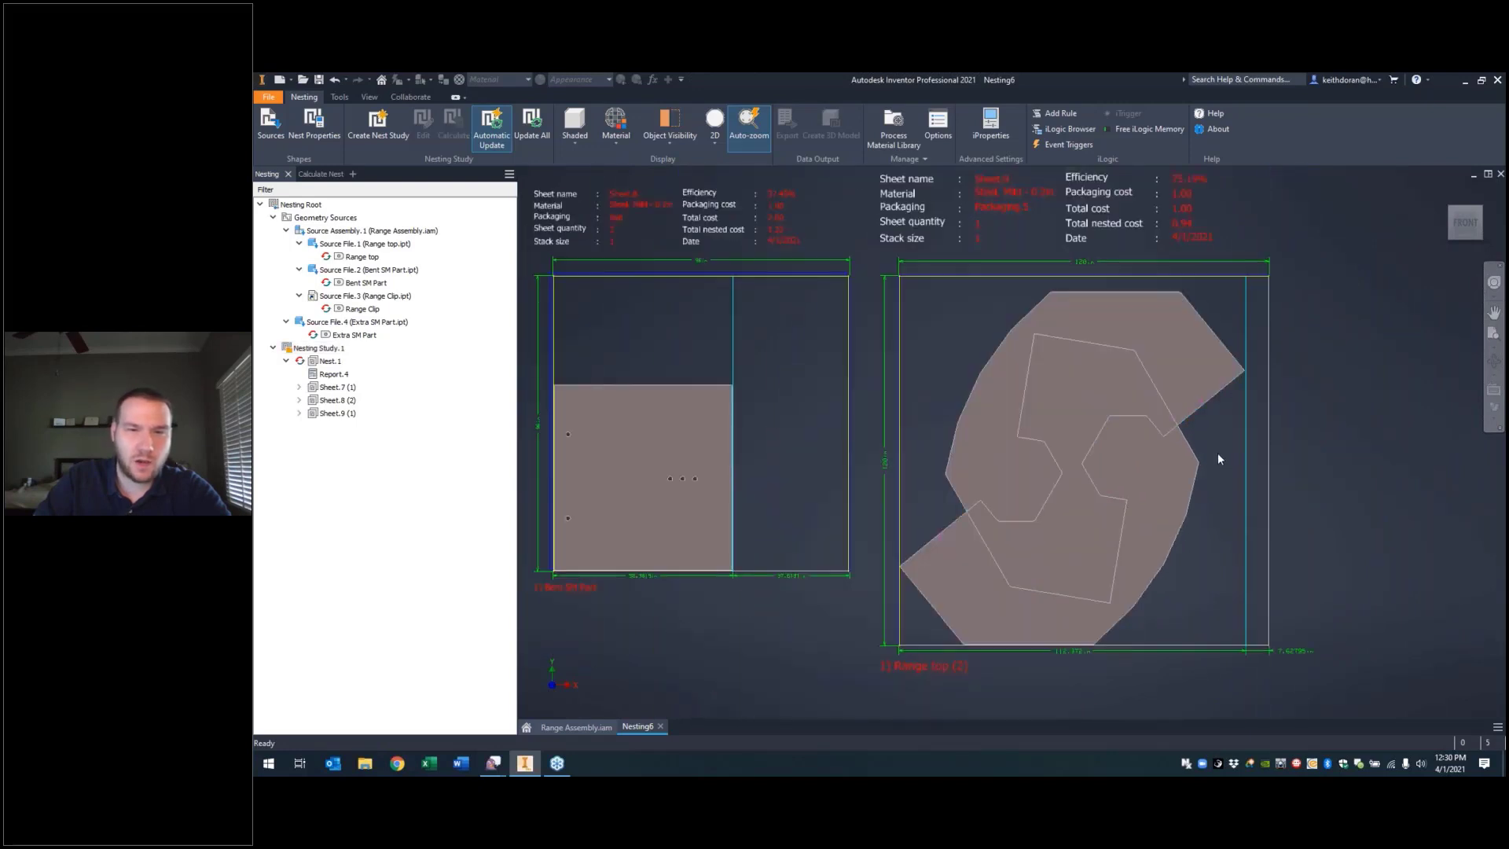
pyautogui.moveTo(805, 416); pyautogui.dragTo(1196, 431, button='middle')
pyautogui.moveTo(981, 344); pyautogui.dragTo(831, 387, button='middle')
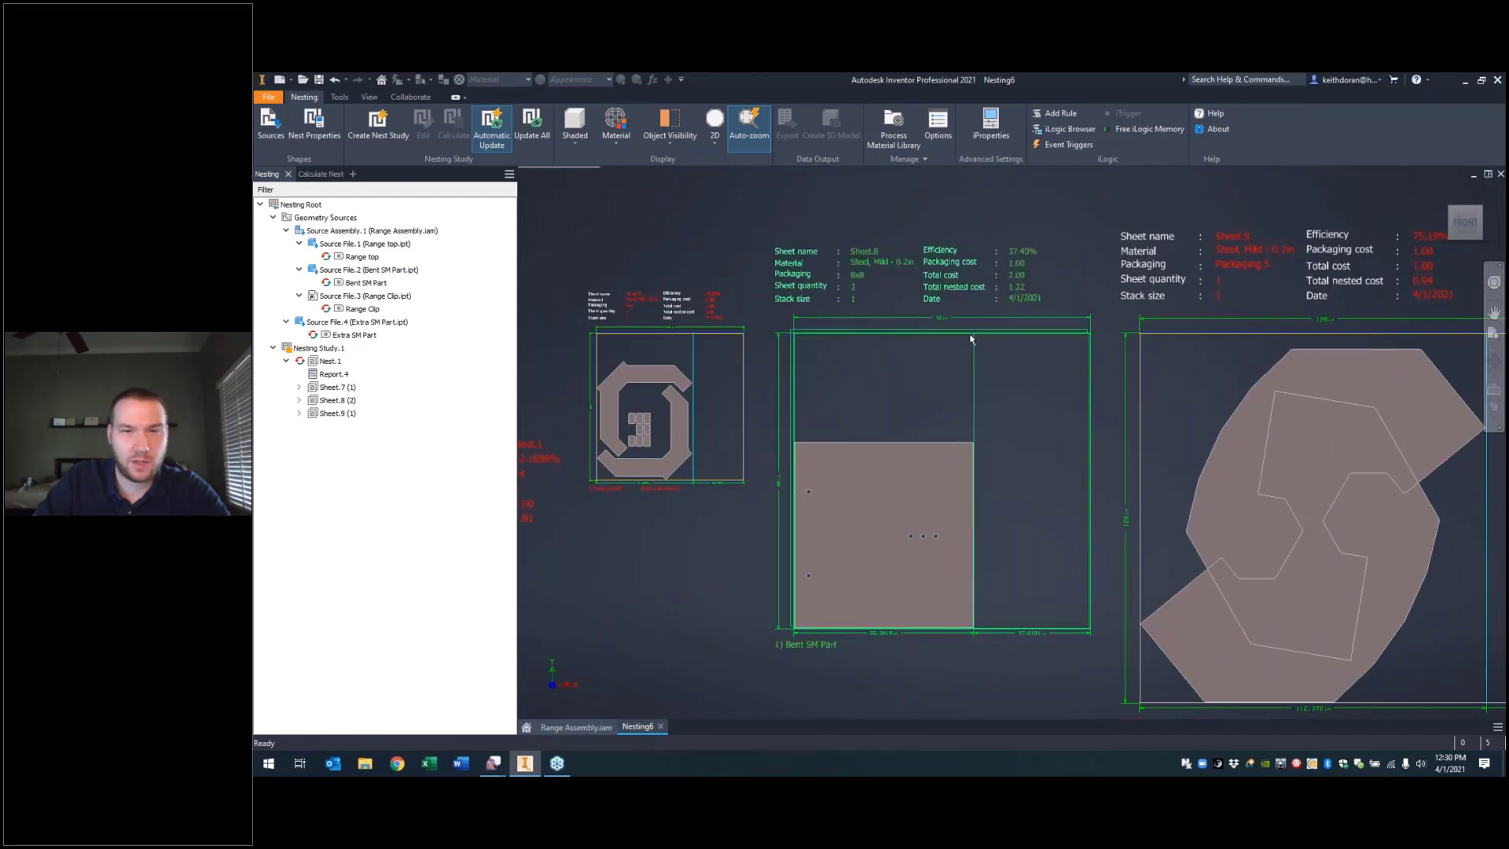
# Step: Set the nesting study's job quantity to 2 and stack size to 2, and accept the changes to recalculate the nest
pyautogui.click(318, 347)
pyautogui.rightClick(306, 348)
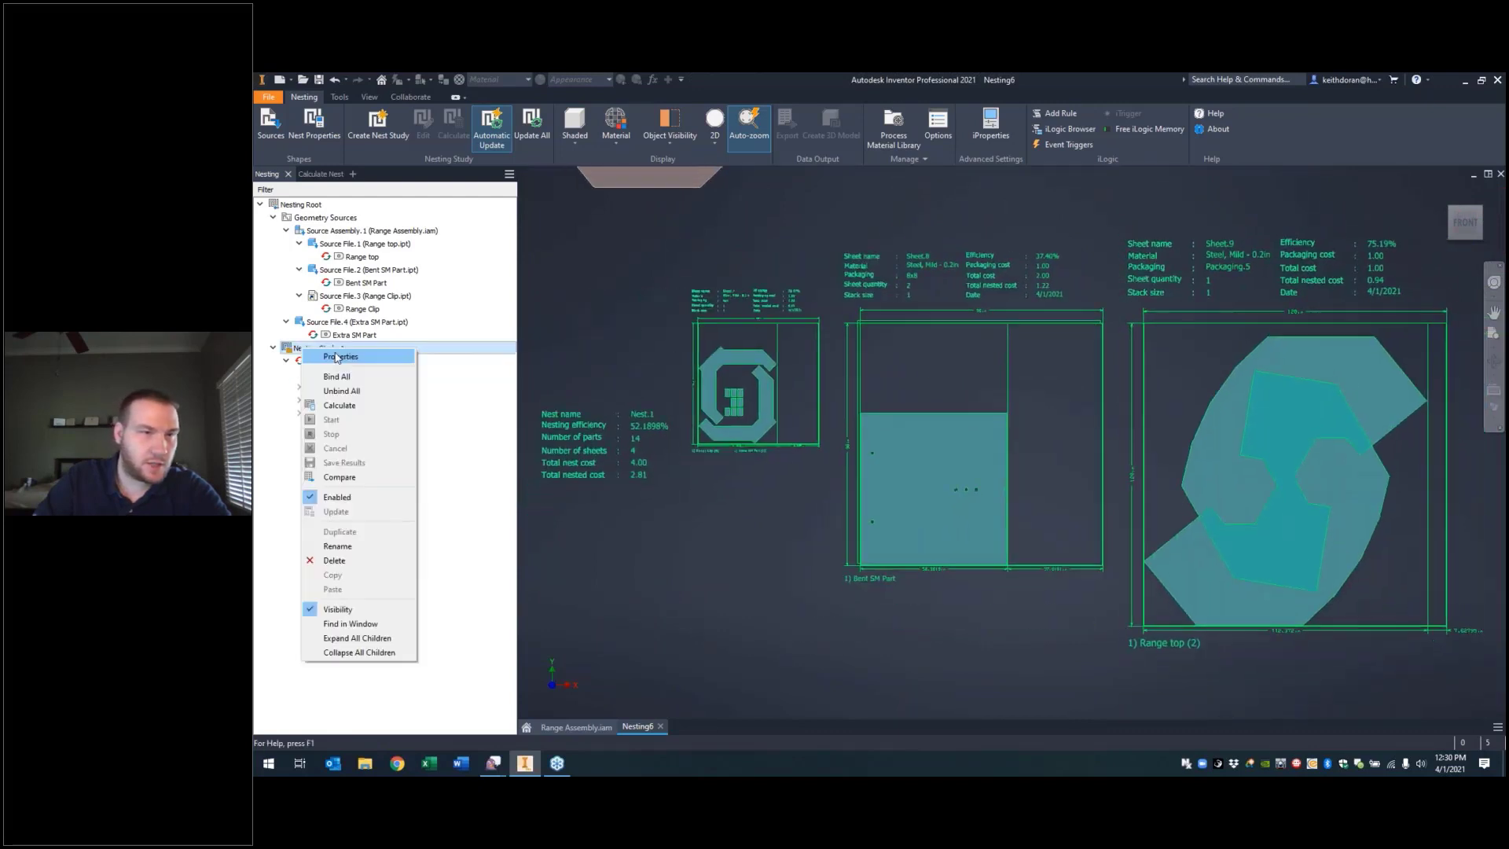
pyautogui.click(340, 358)
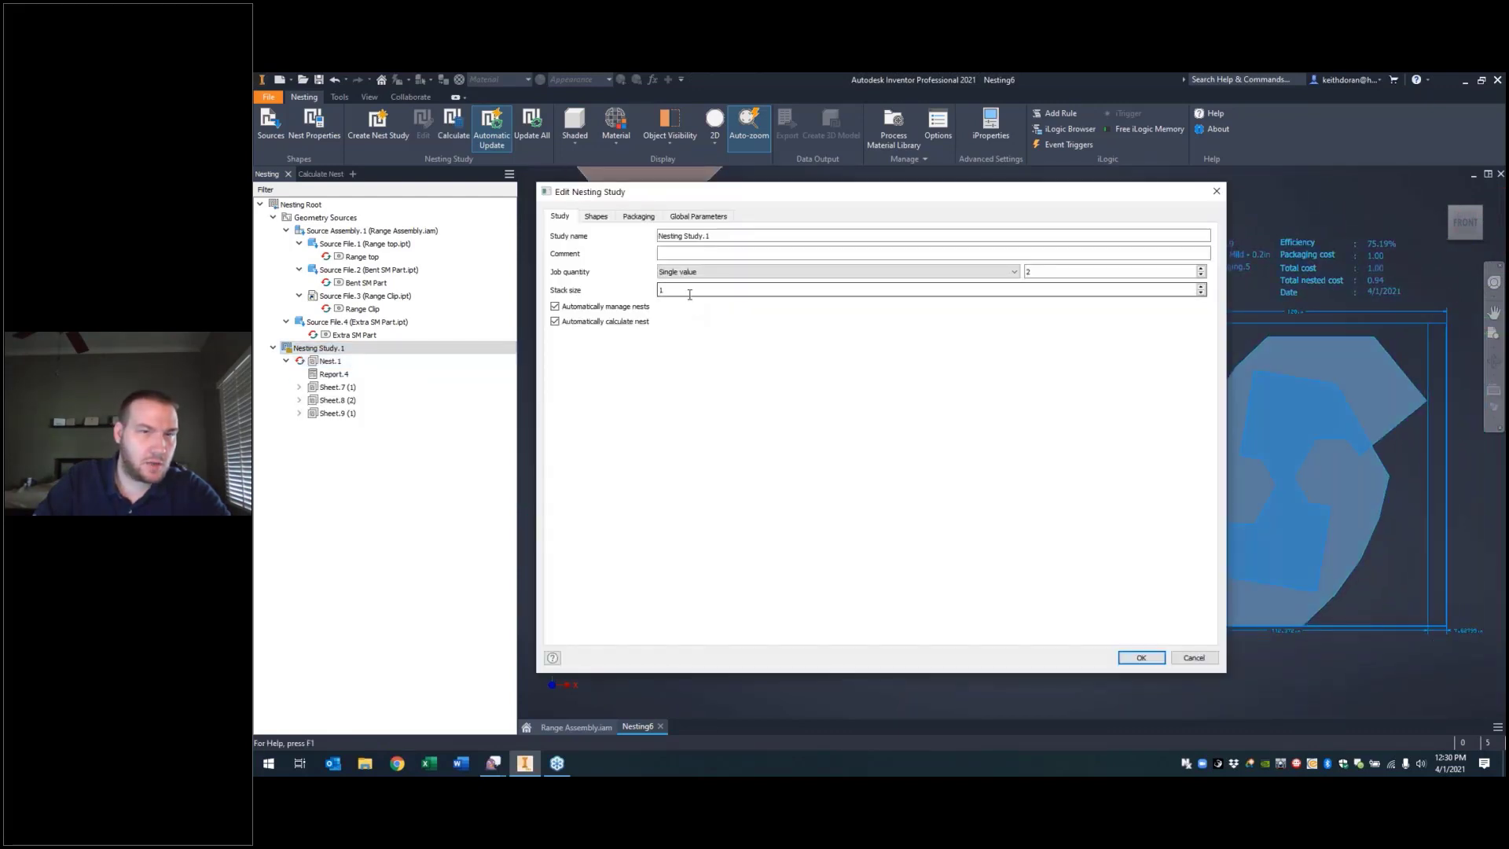
pyautogui.click(1078, 272)
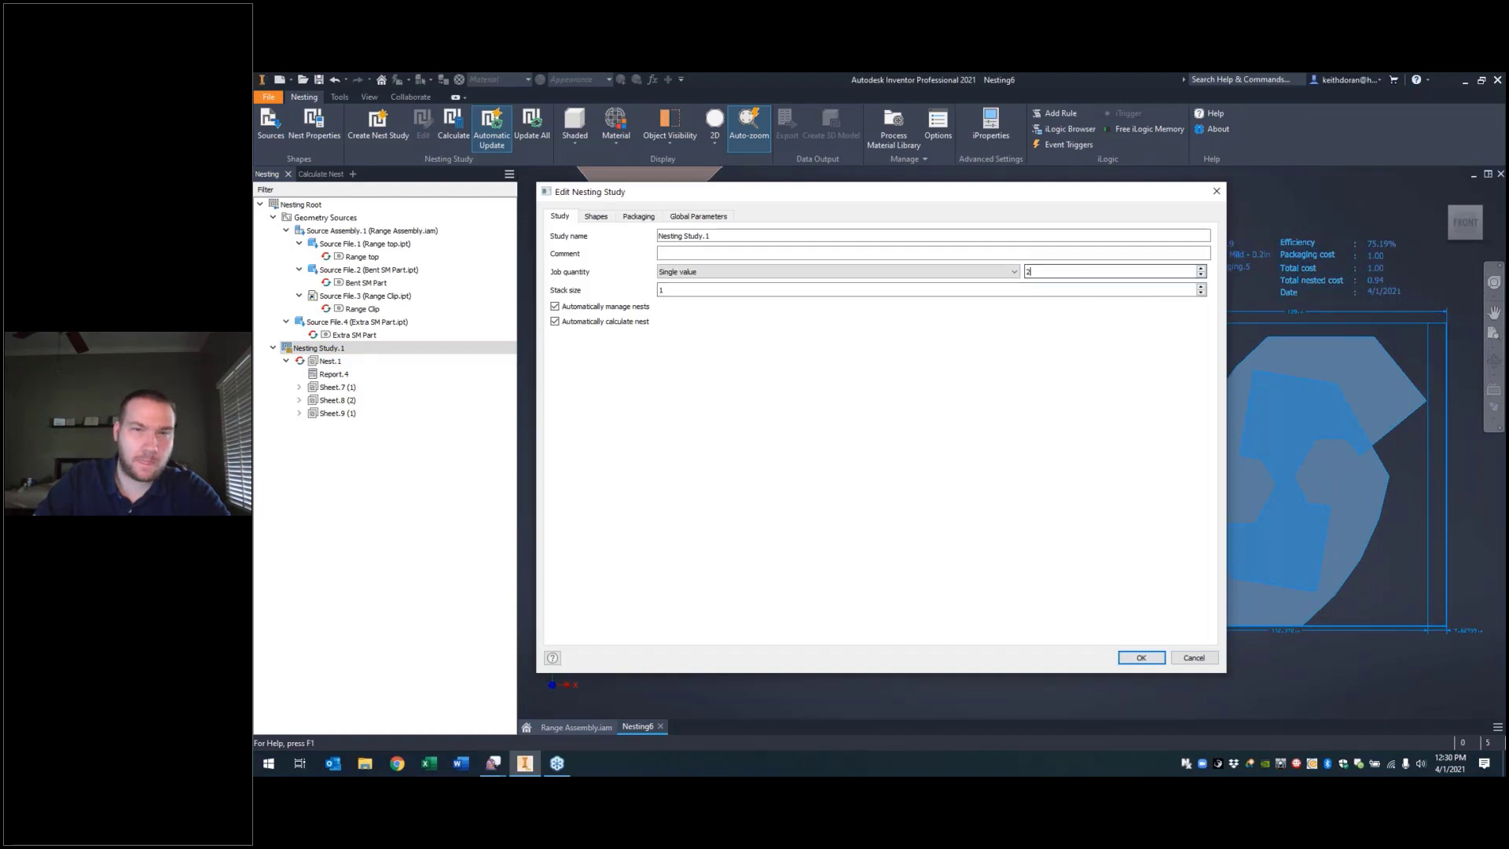
pyautogui.press('BackSpace')
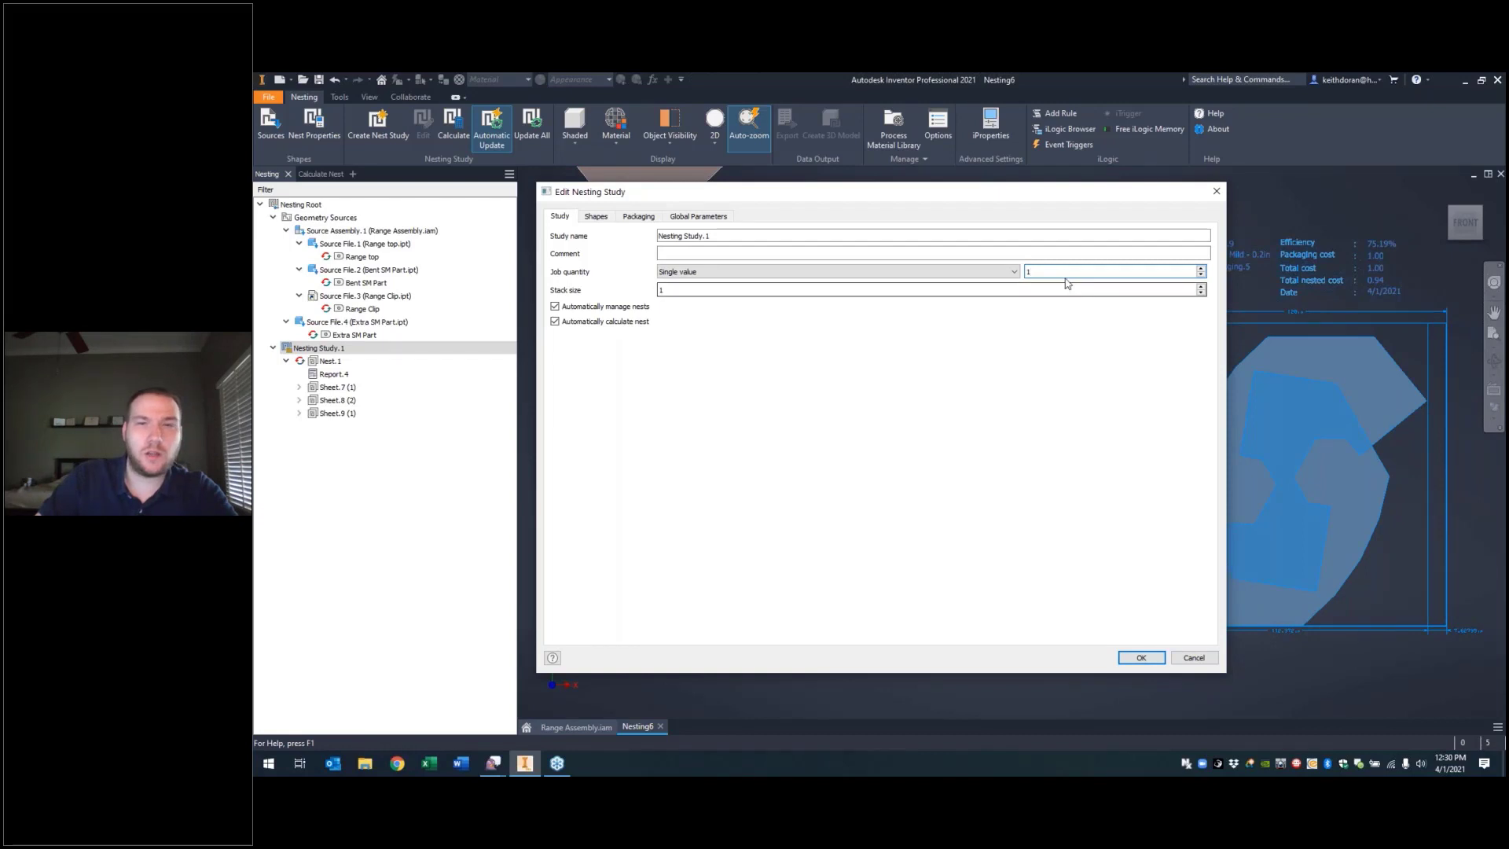
pyautogui.moveTo(1050, 271); pyautogui.dragTo(940, 272)
pyautogui.write('2')
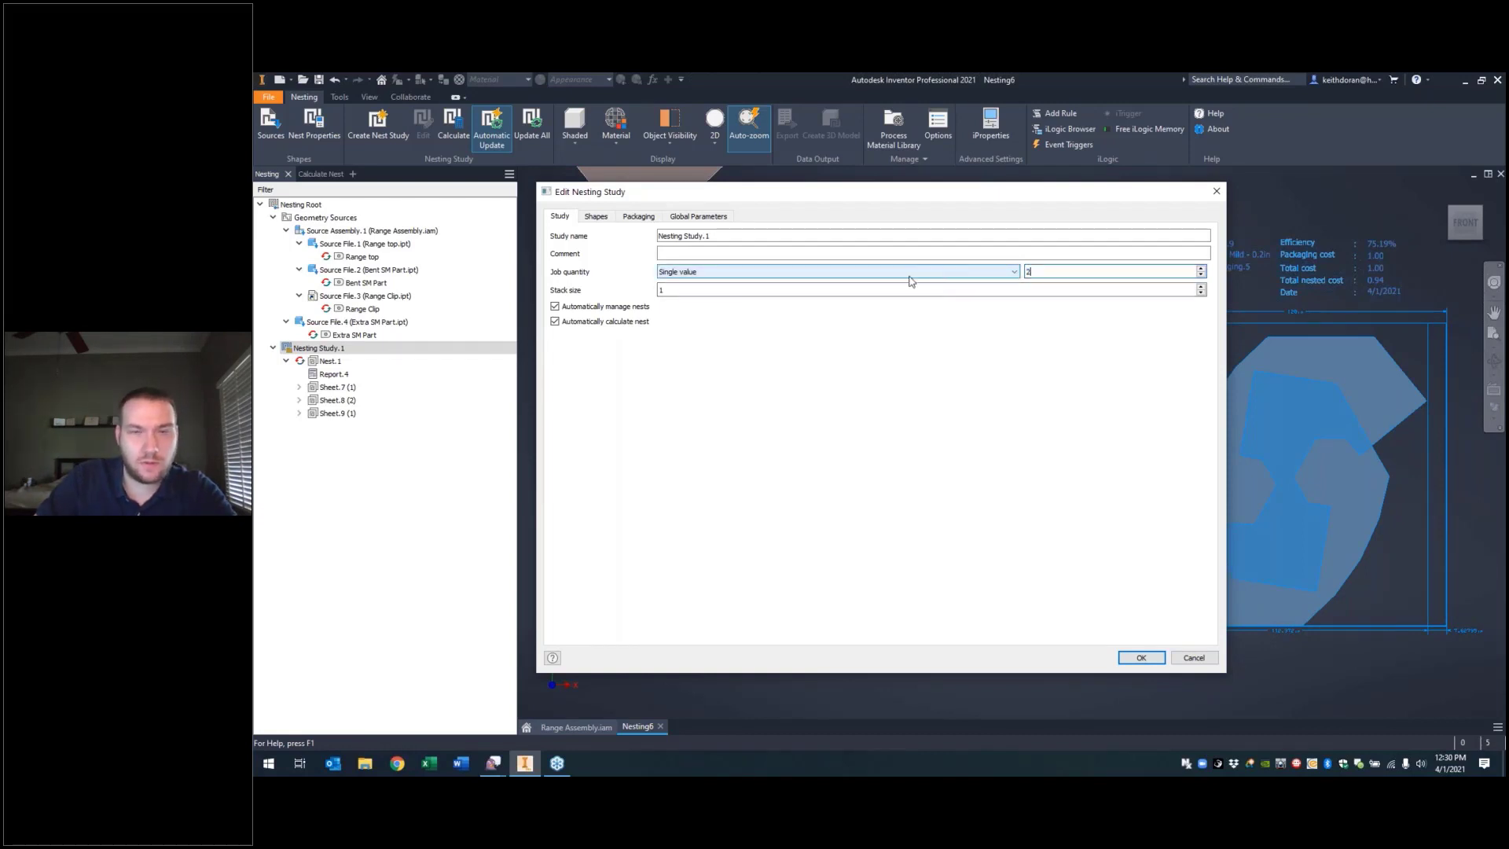
pyautogui.press('Tab')
pyautogui.write('2')
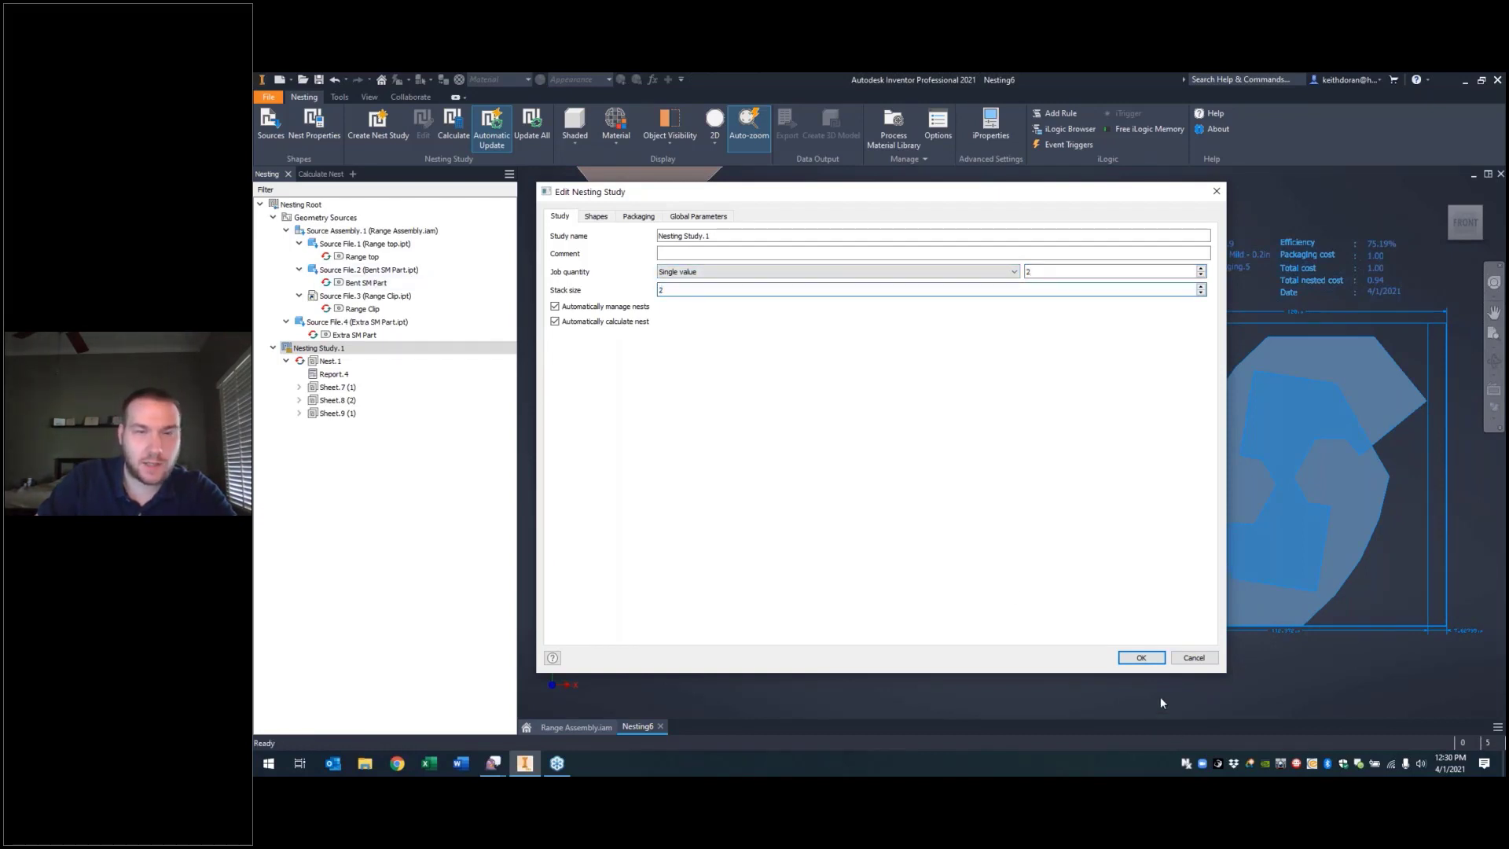
pyautogui.click(1141, 657)
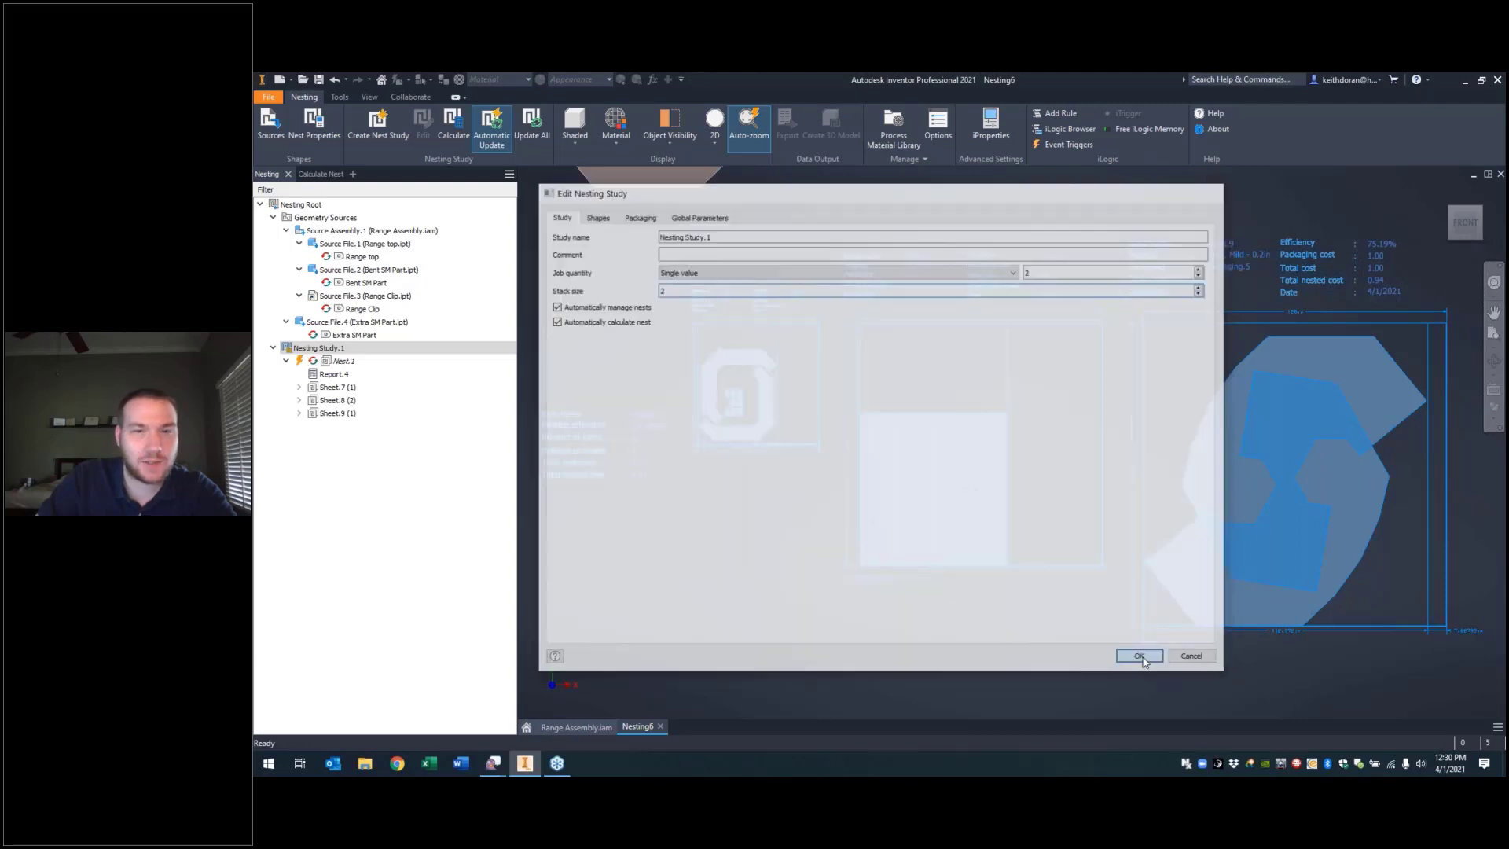
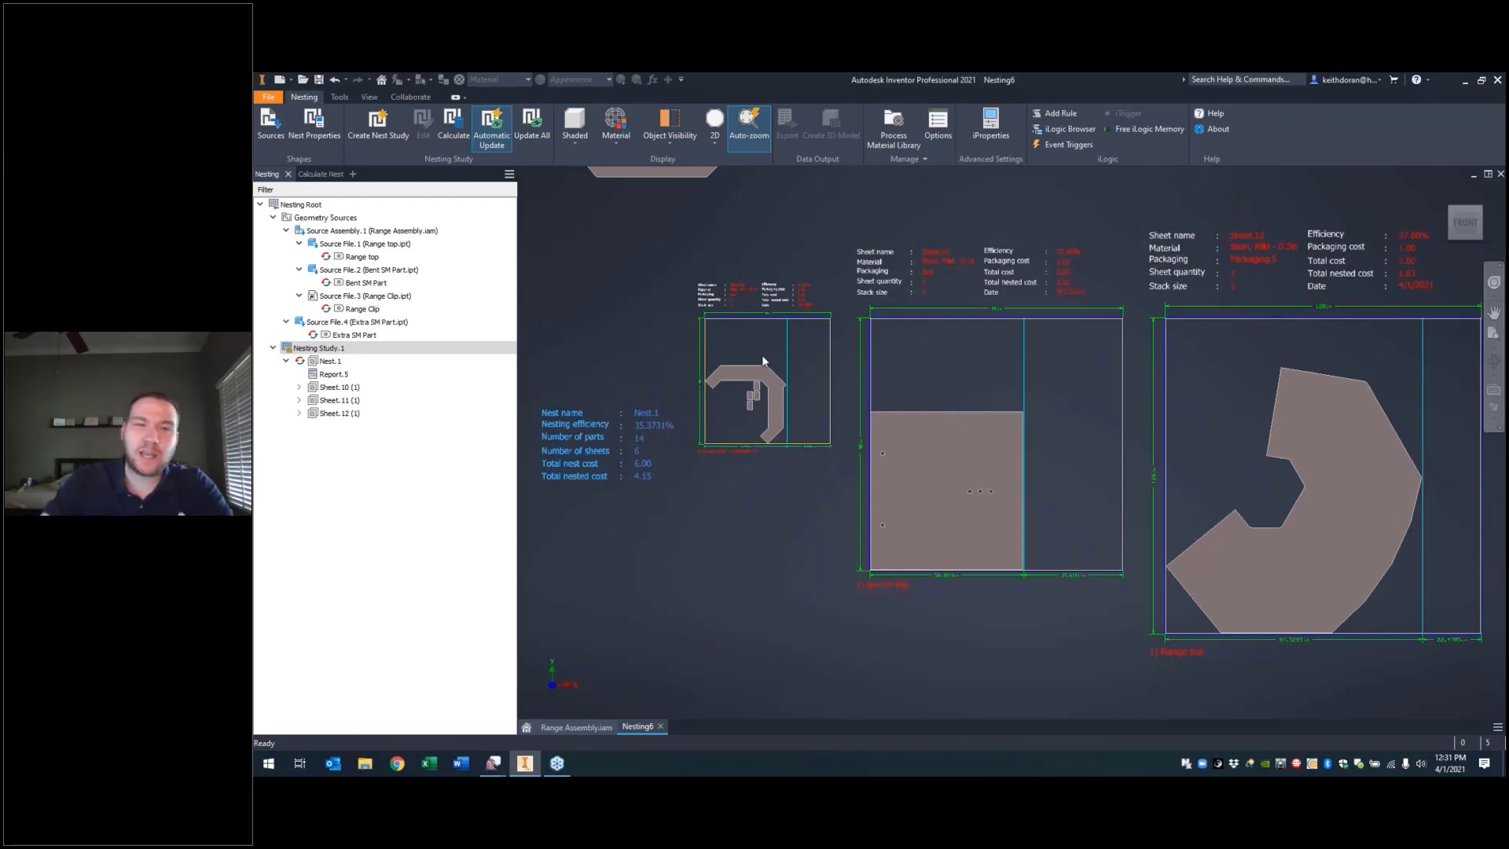
# Step: Open Nesting Study.1 for editing again
pyautogui.rightClick(343, 354)
pyautogui.click(373, 362)
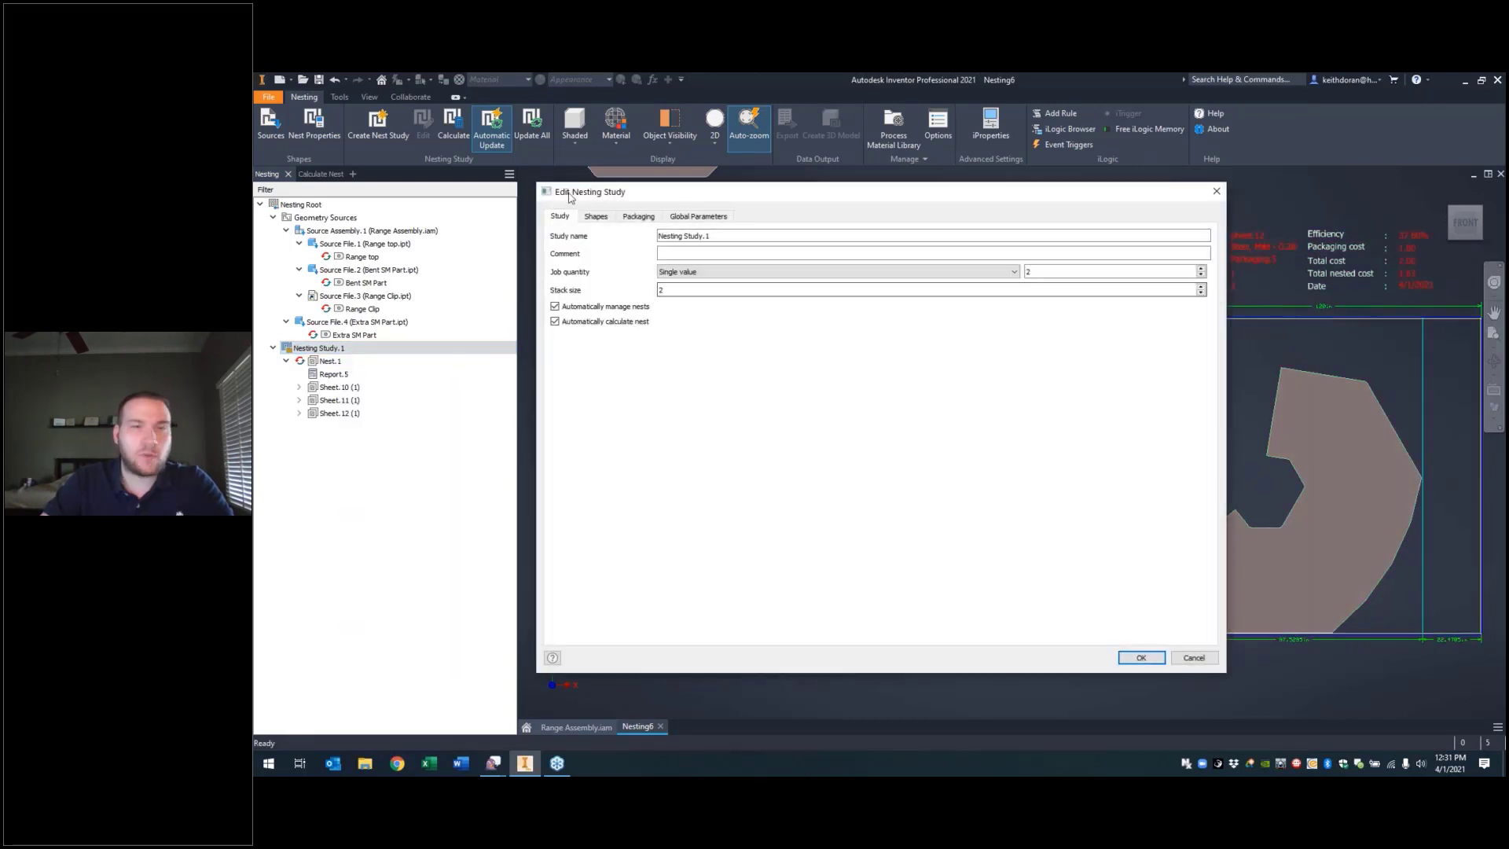
# Step: Remove the 4x4 sheet from the nesting study's used packaging, apply the edit and inspect the recalculated nest
pyautogui.click(638, 216)
pyautogui.click(938, 268)
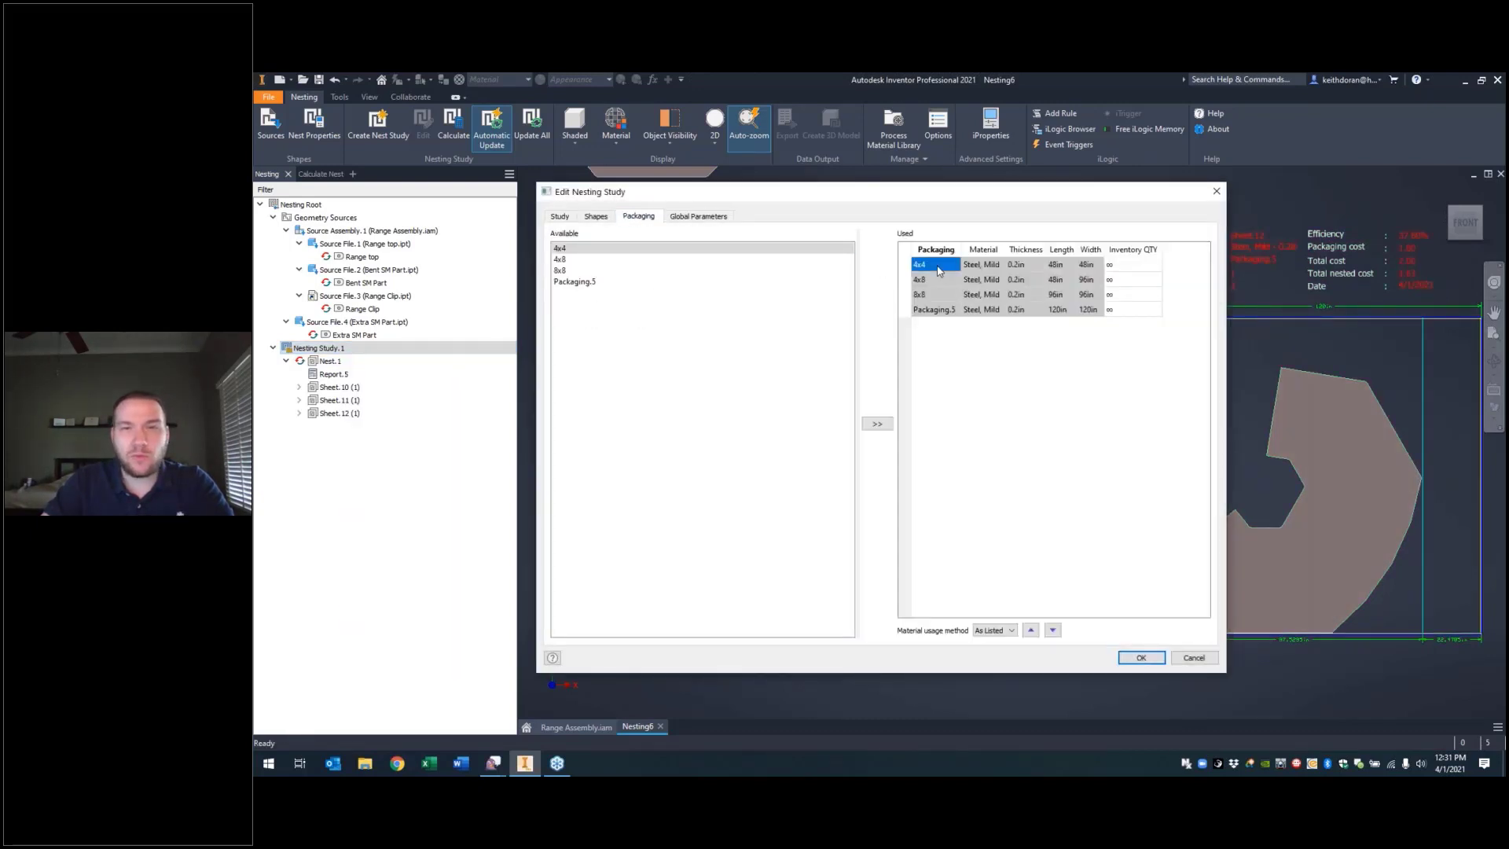
pyautogui.rightClick(938, 270)
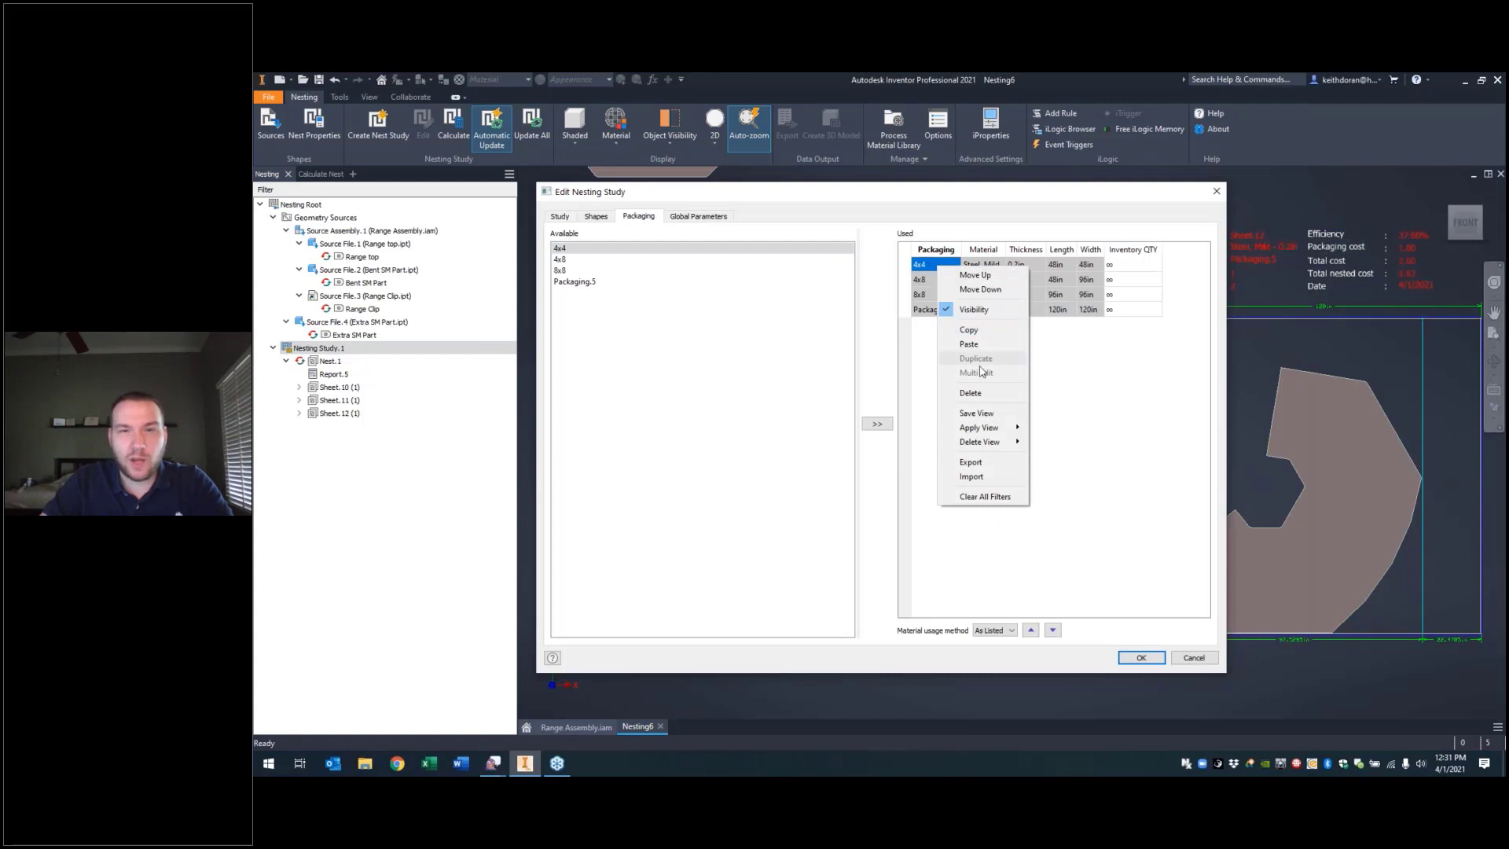
pyautogui.click(971, 393)
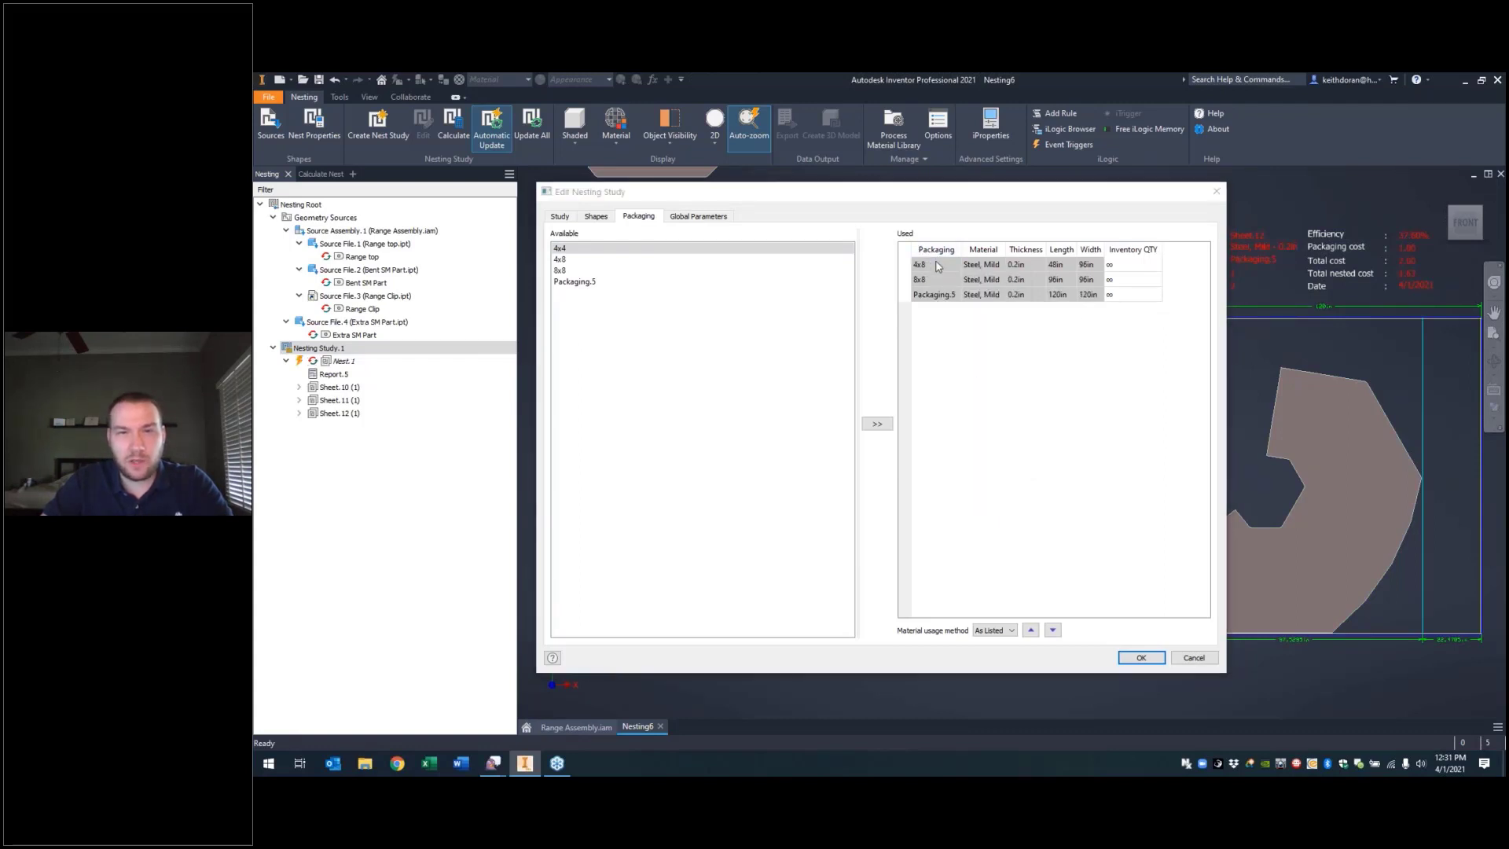
pyautogui.click(1141, 657)
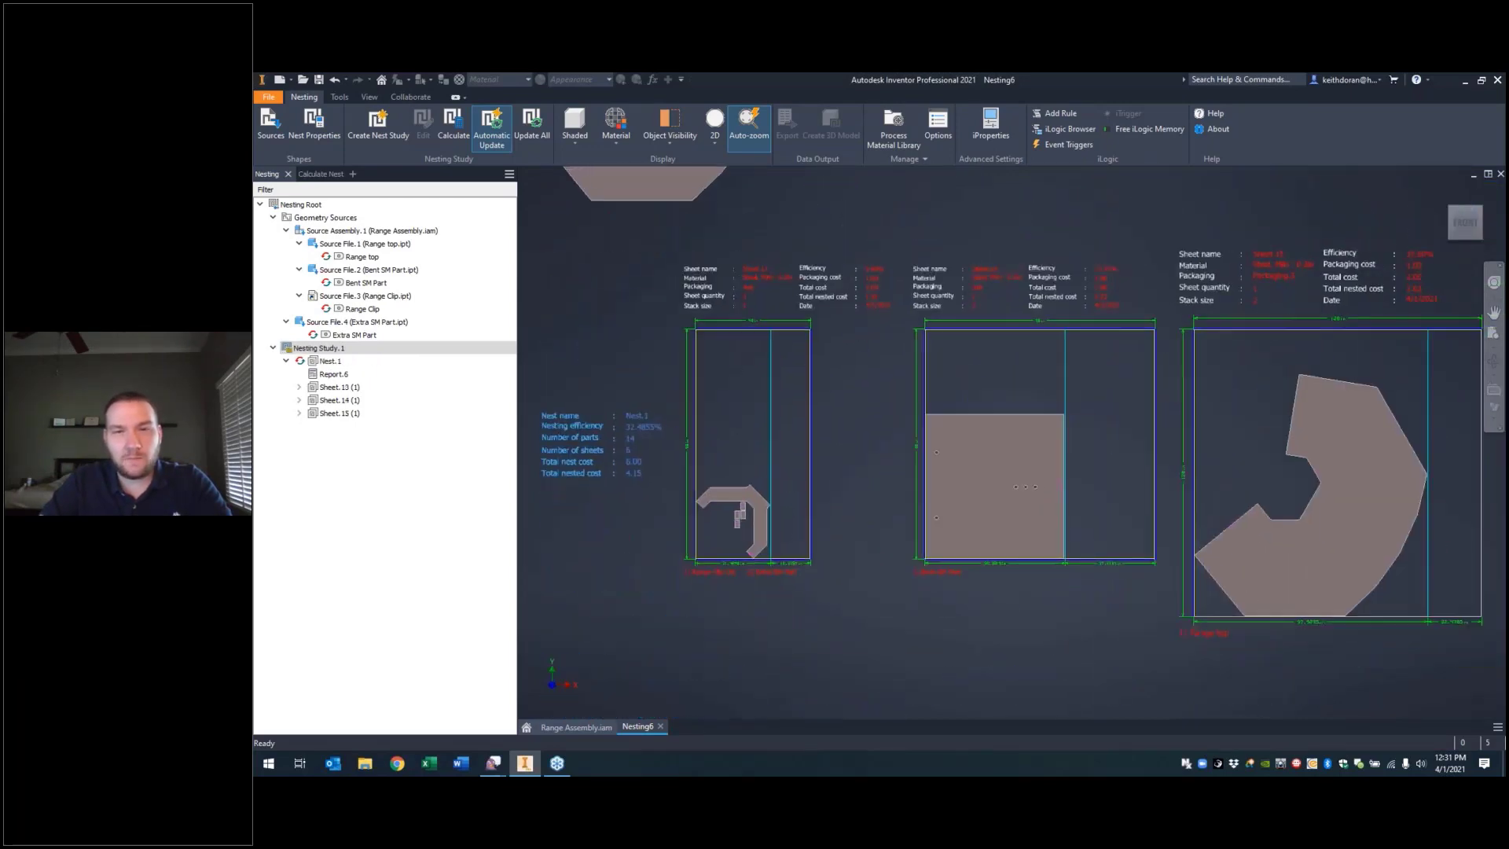
pyautogui.scroll(-3, 715, 477)
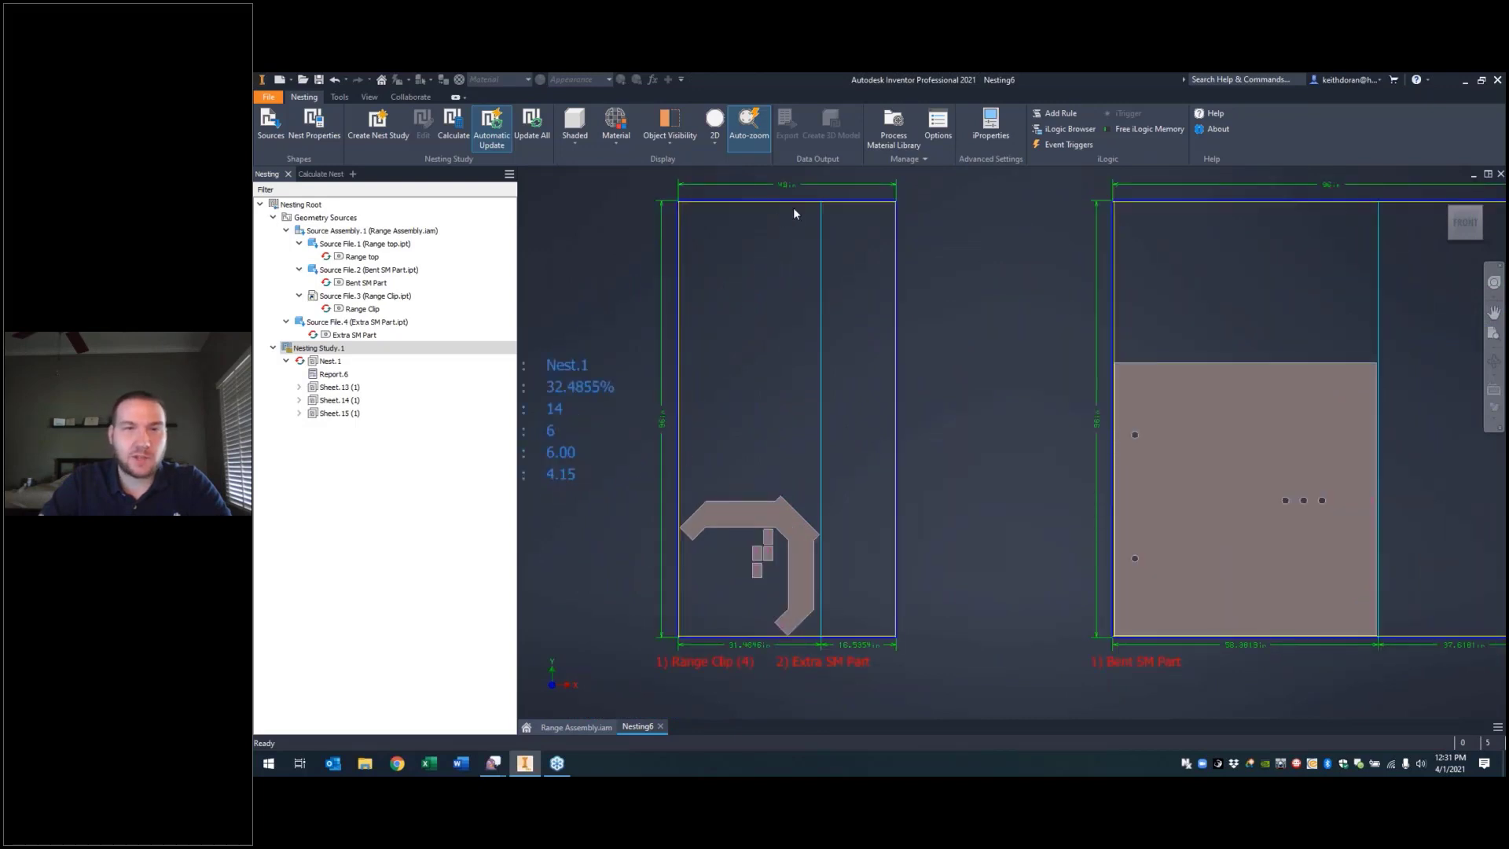
pyautogui.scroll(2, 584, 370)
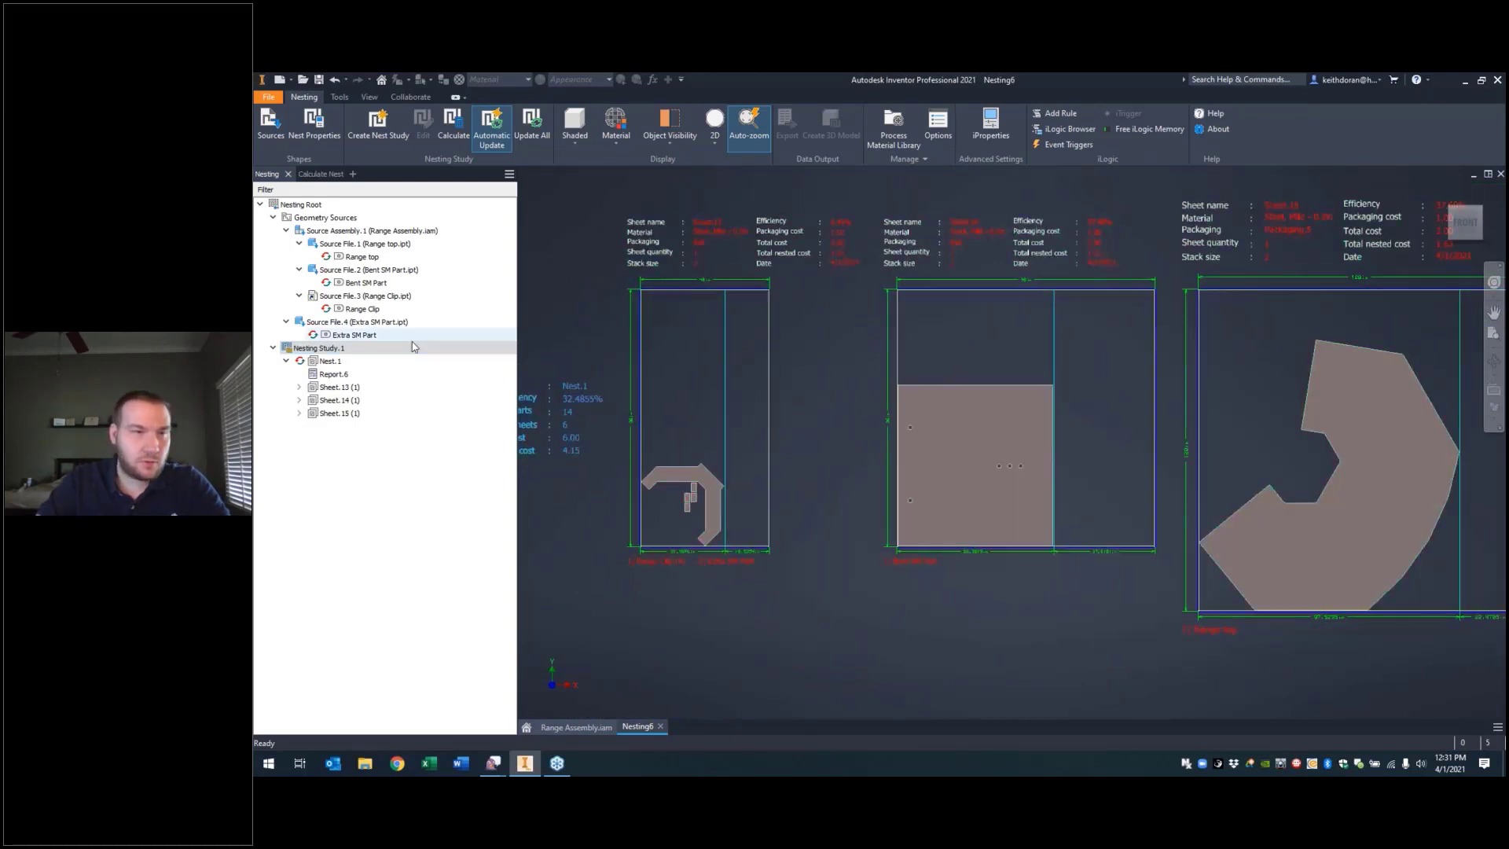
# Step: Edit Nesting Study.1 to remove the 4x8 sheet from its used packaging and recalculate the nest
pyautogui.rightClick(345, 348)
pyautogui.click(384, 355)
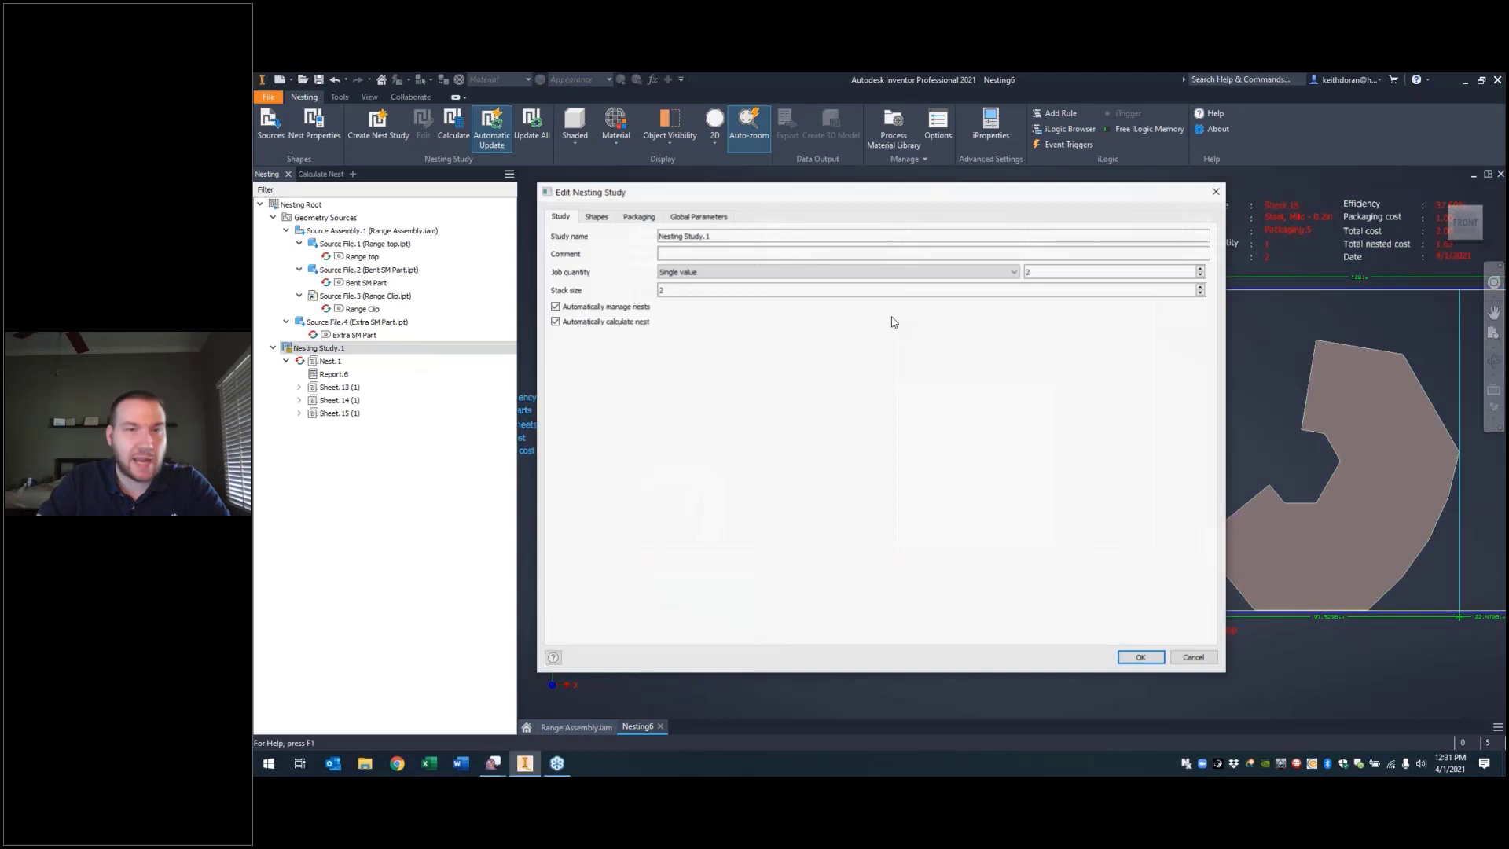
pyautogui.click(597, 217)
pyautogui.click(638, 217)
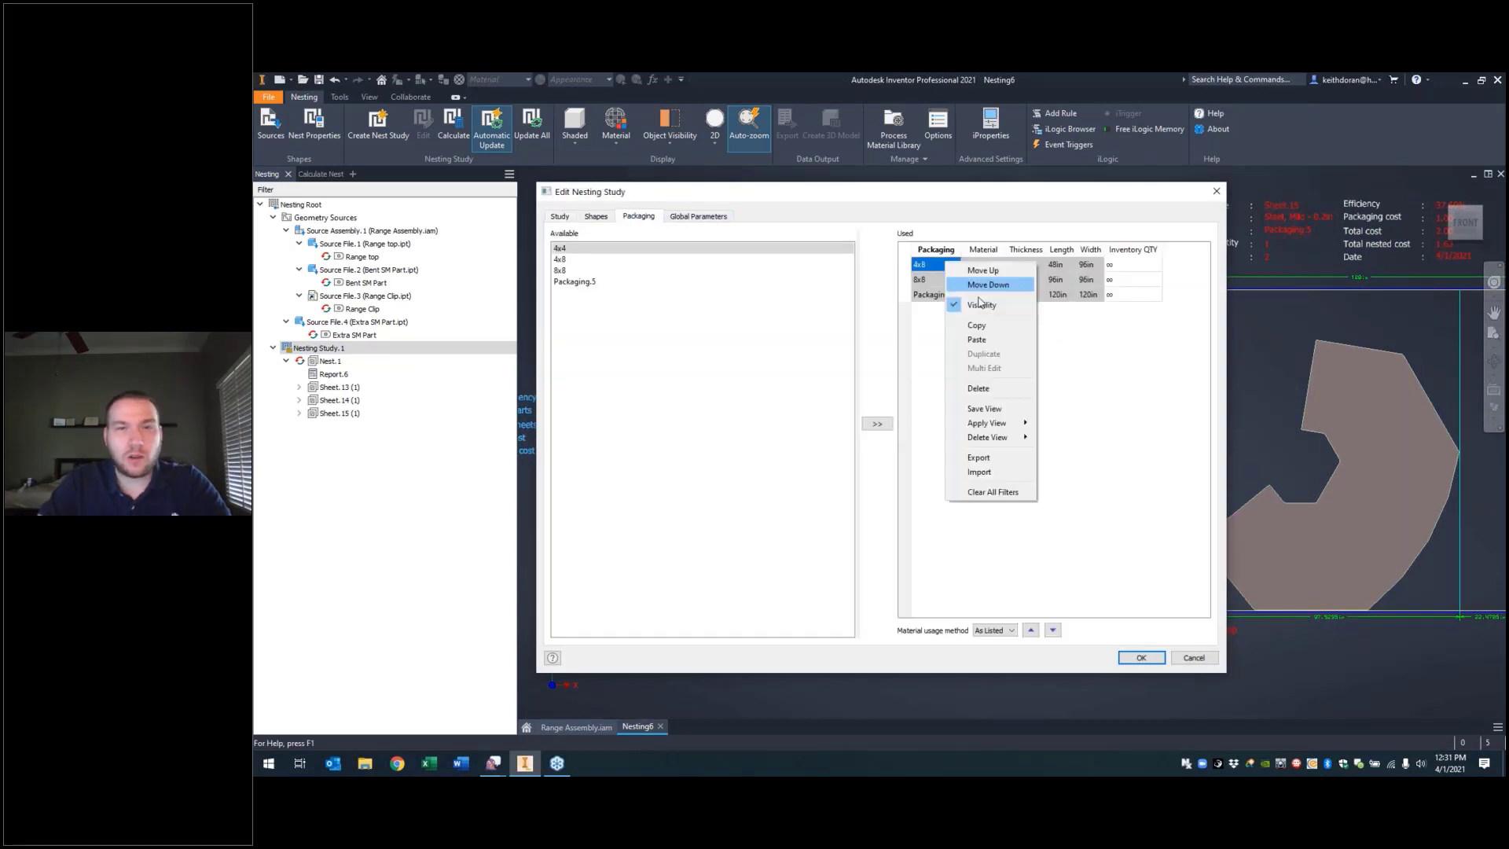
pyautogui.rightClick(945, 264)
pyautogui.click(980, 389)
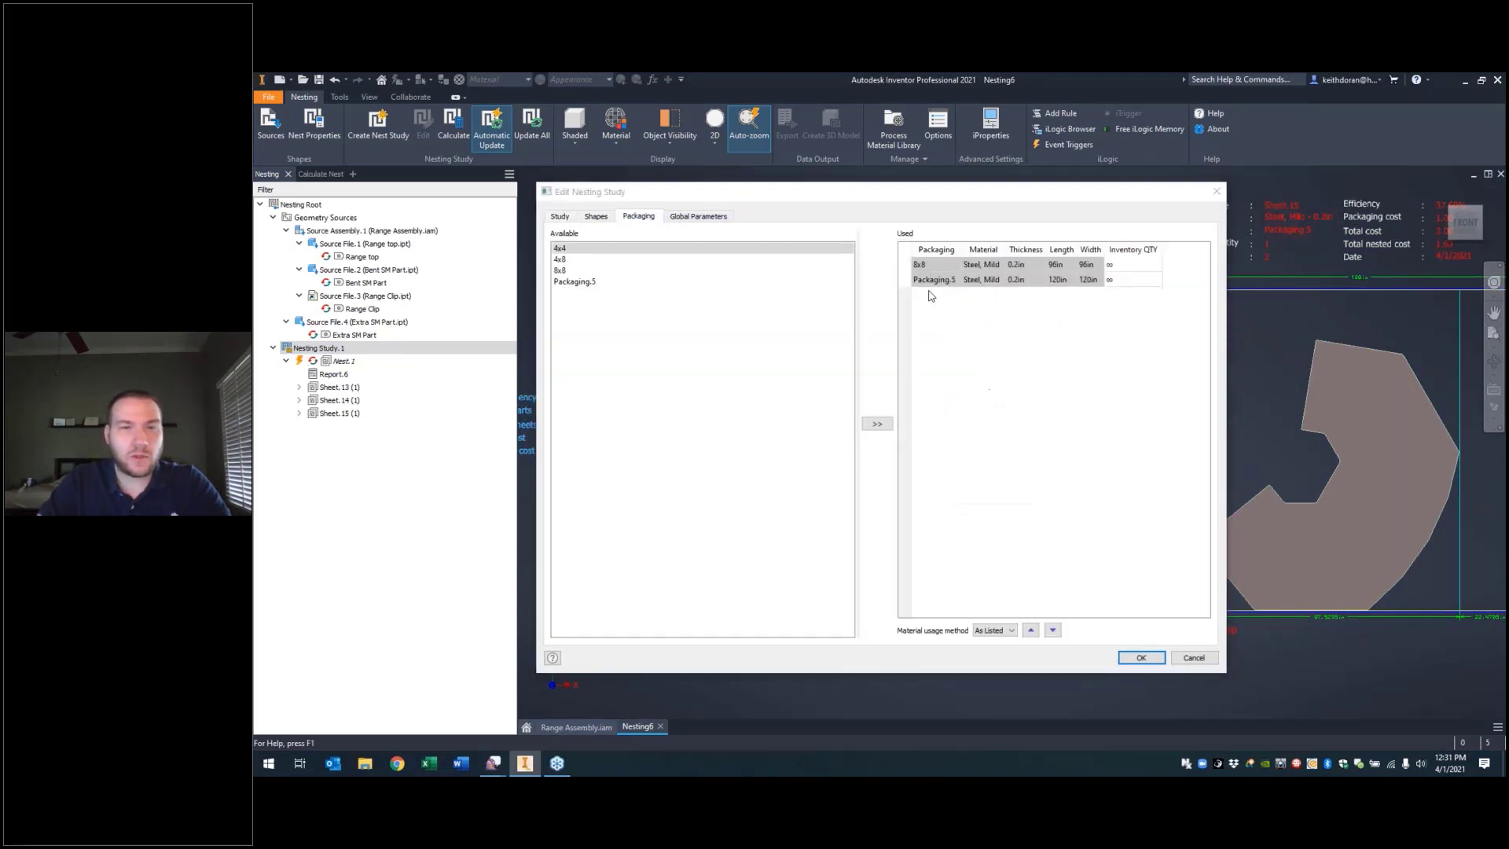
pyautogui.click(1142, 658)
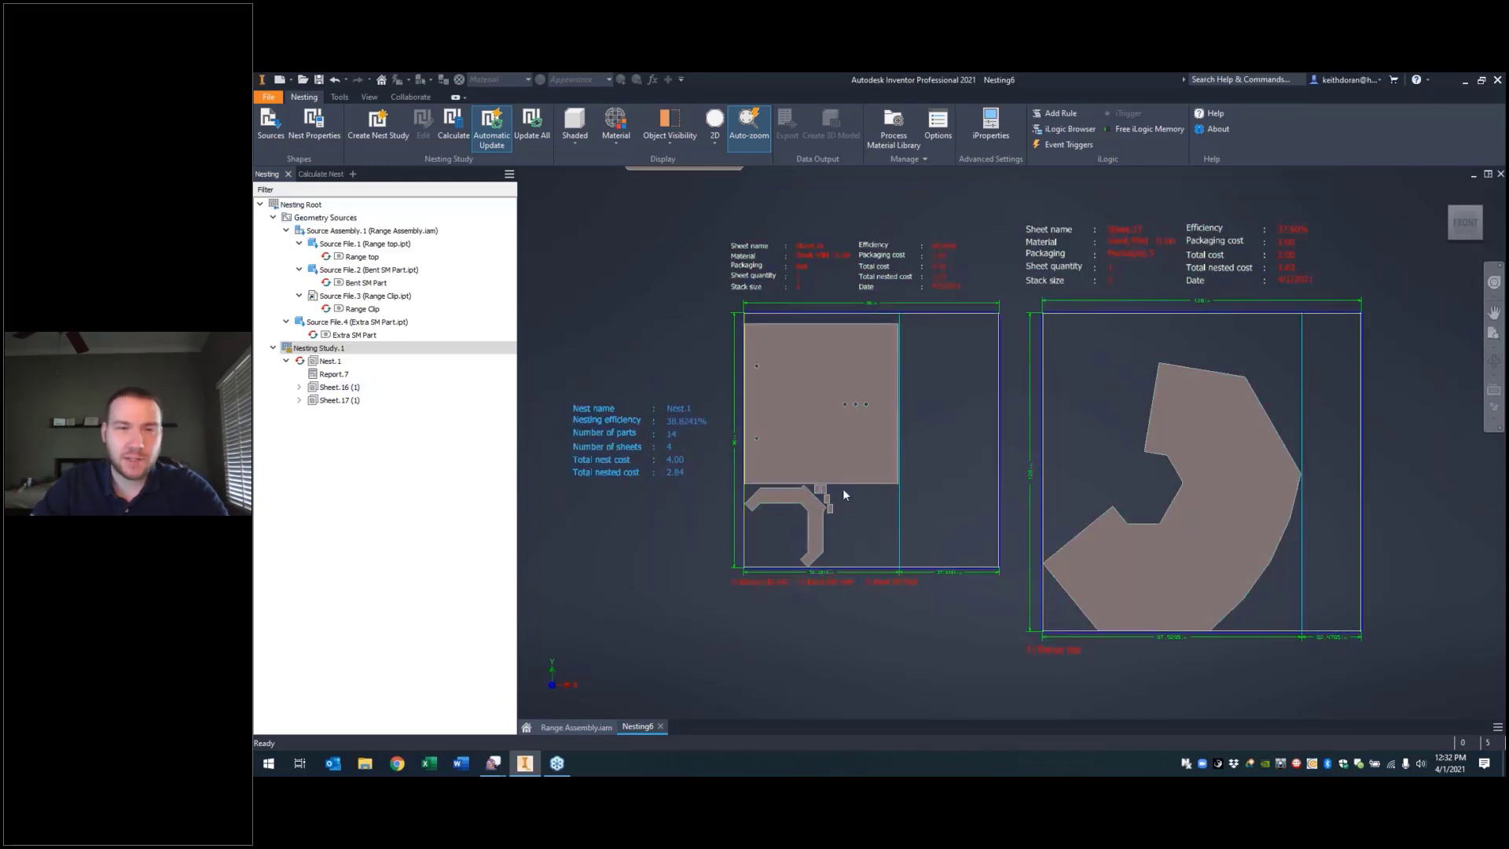
# Step: Save the nesting file as Nesting6.inest in the INV - Sheet Metal Design folder
pyautogui.click(331, 356)
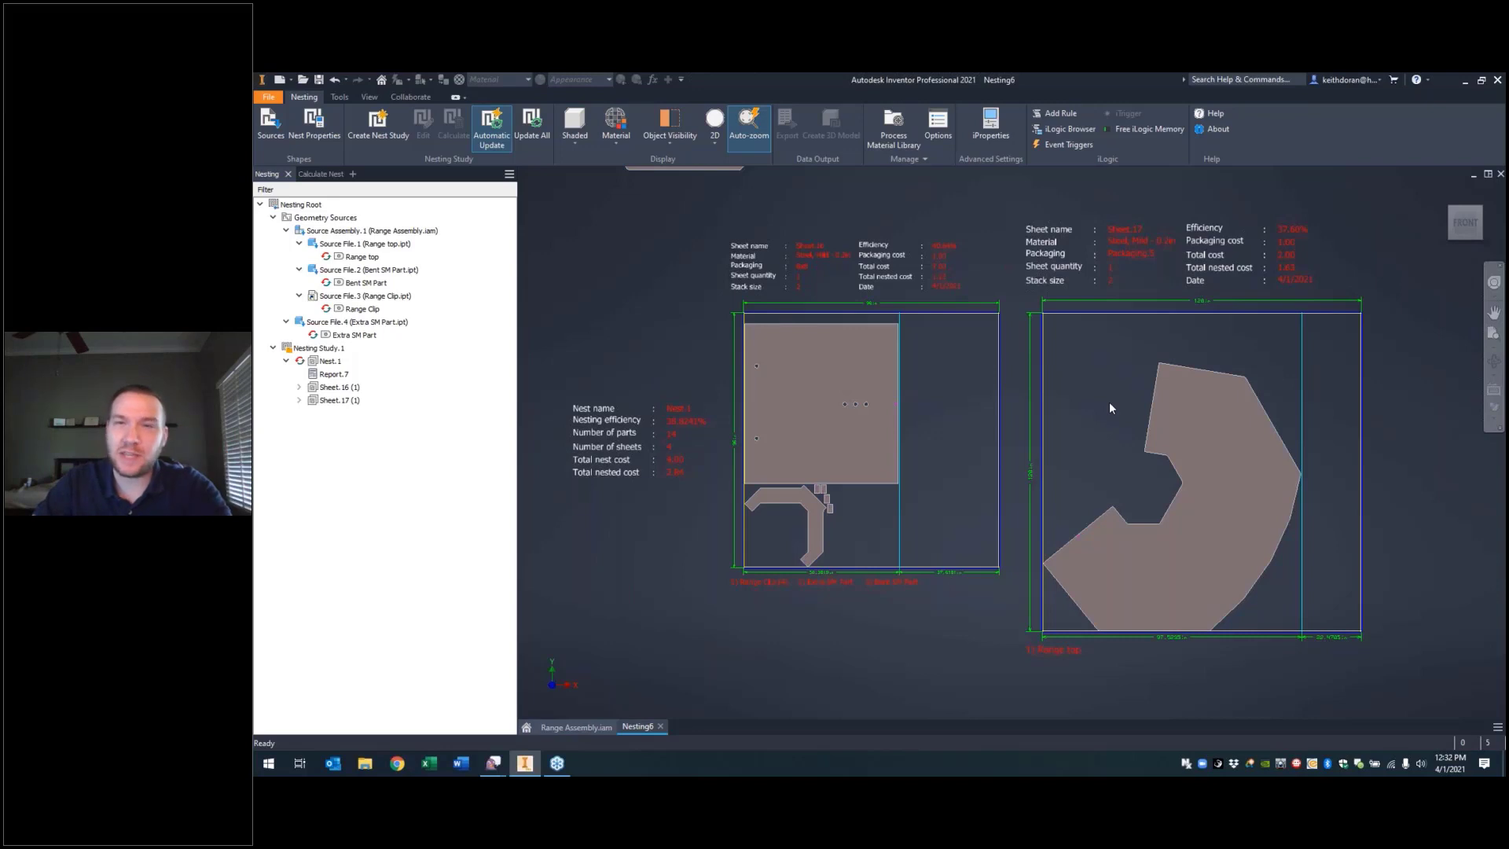
pyautogui.scroll(-3, 1109, 402)
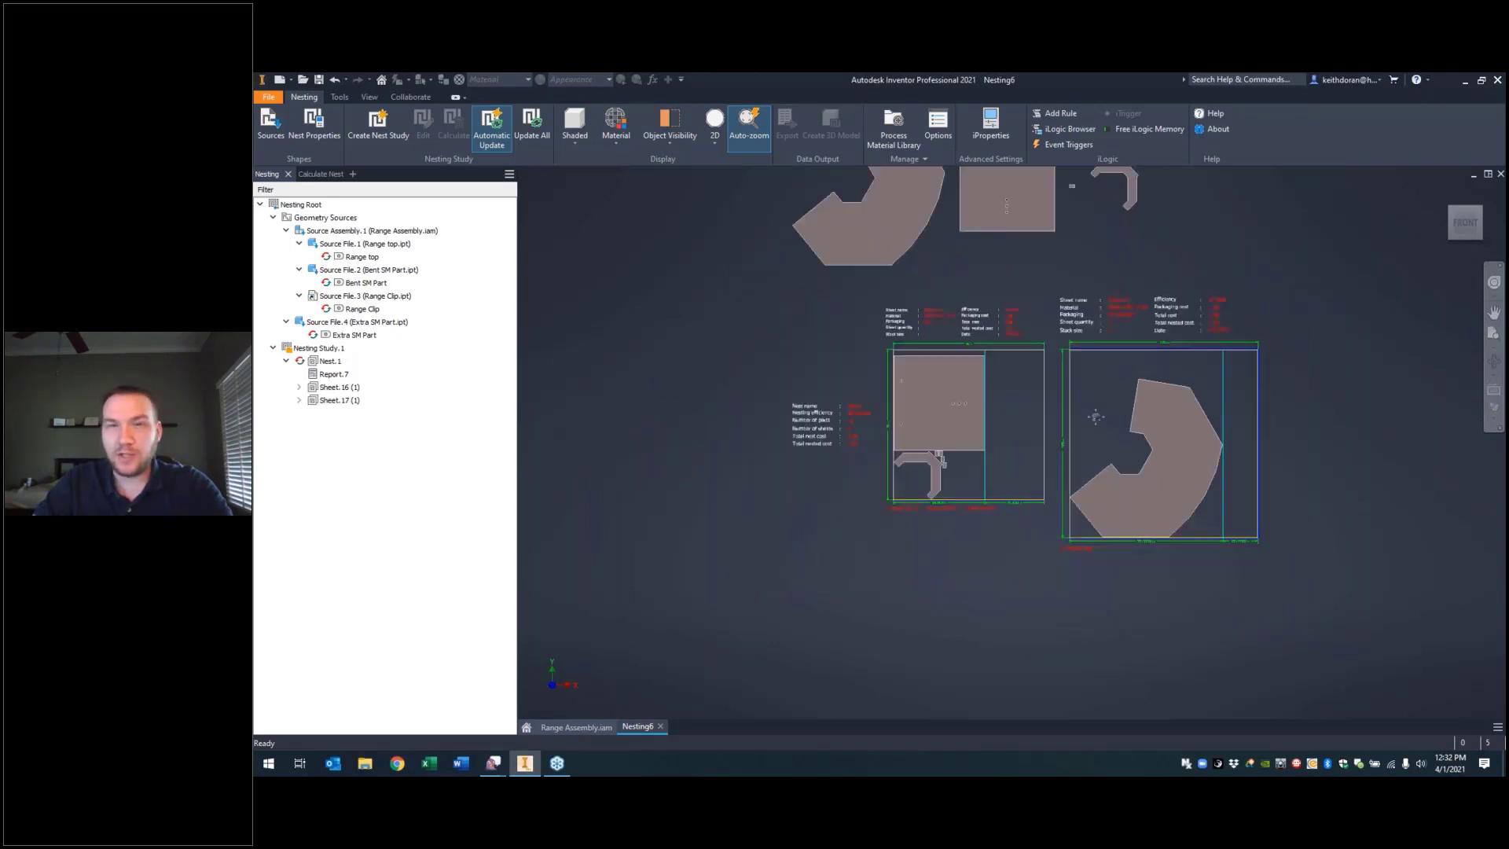
pyautogui.moveTo(1110, 404); pyautogui.dragTo(1051, 430, button='middle')
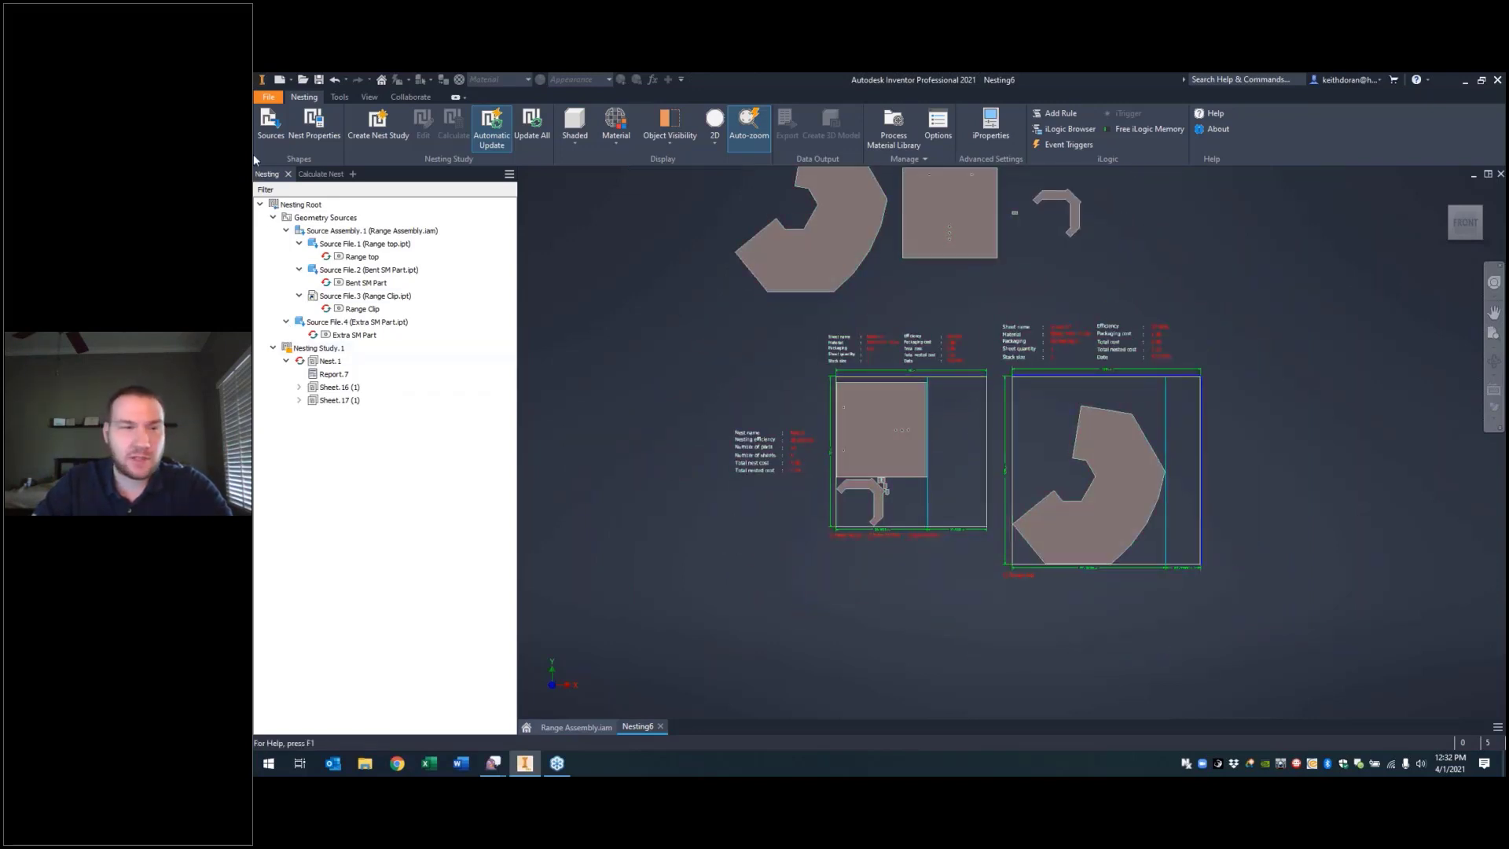
pyautogui.hotkey('ctrl', 's')
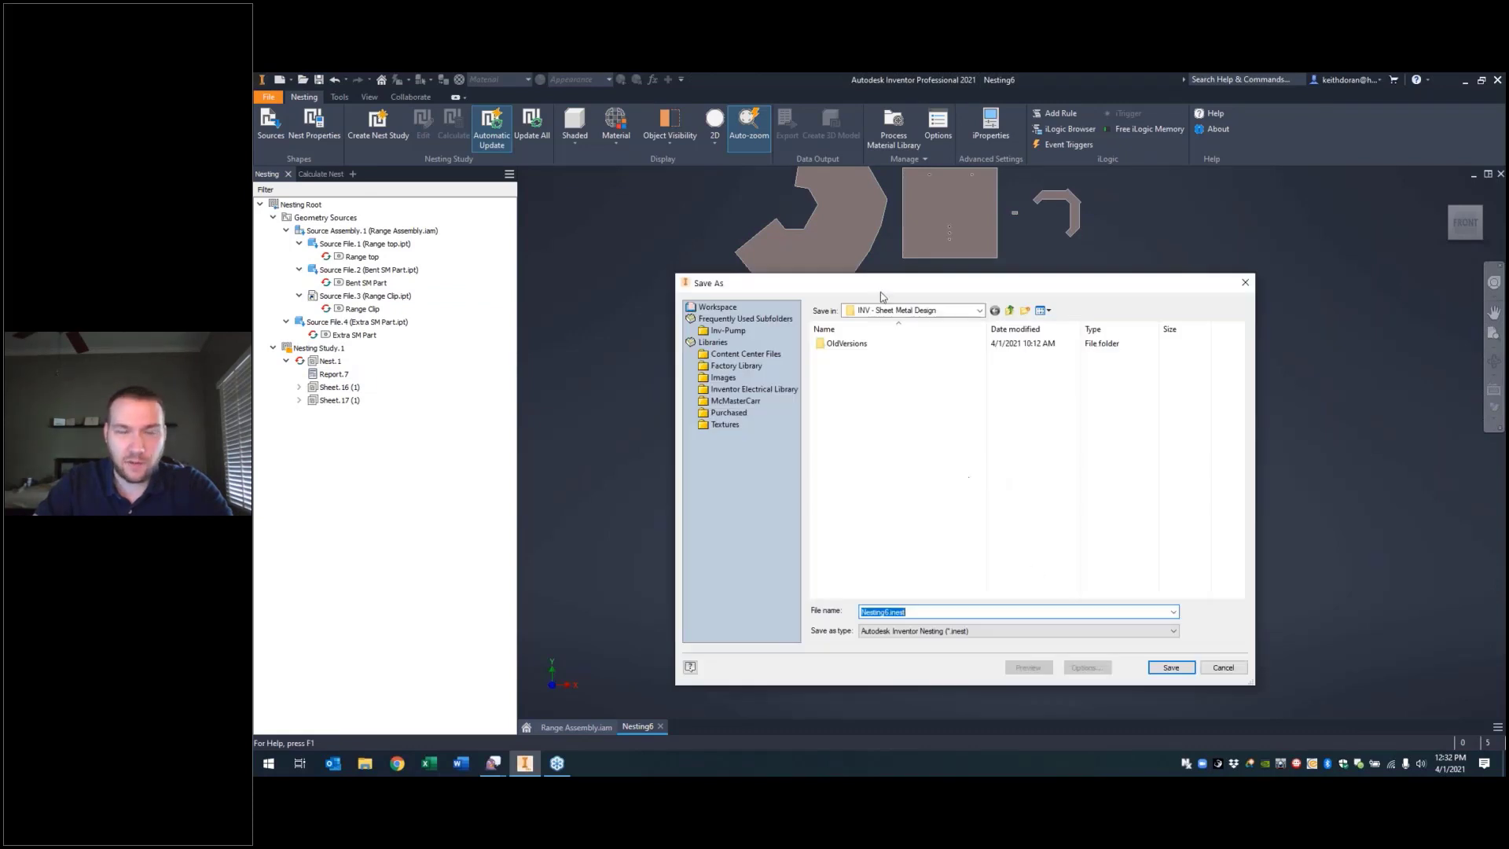
pyautogui.click(1170, 667)
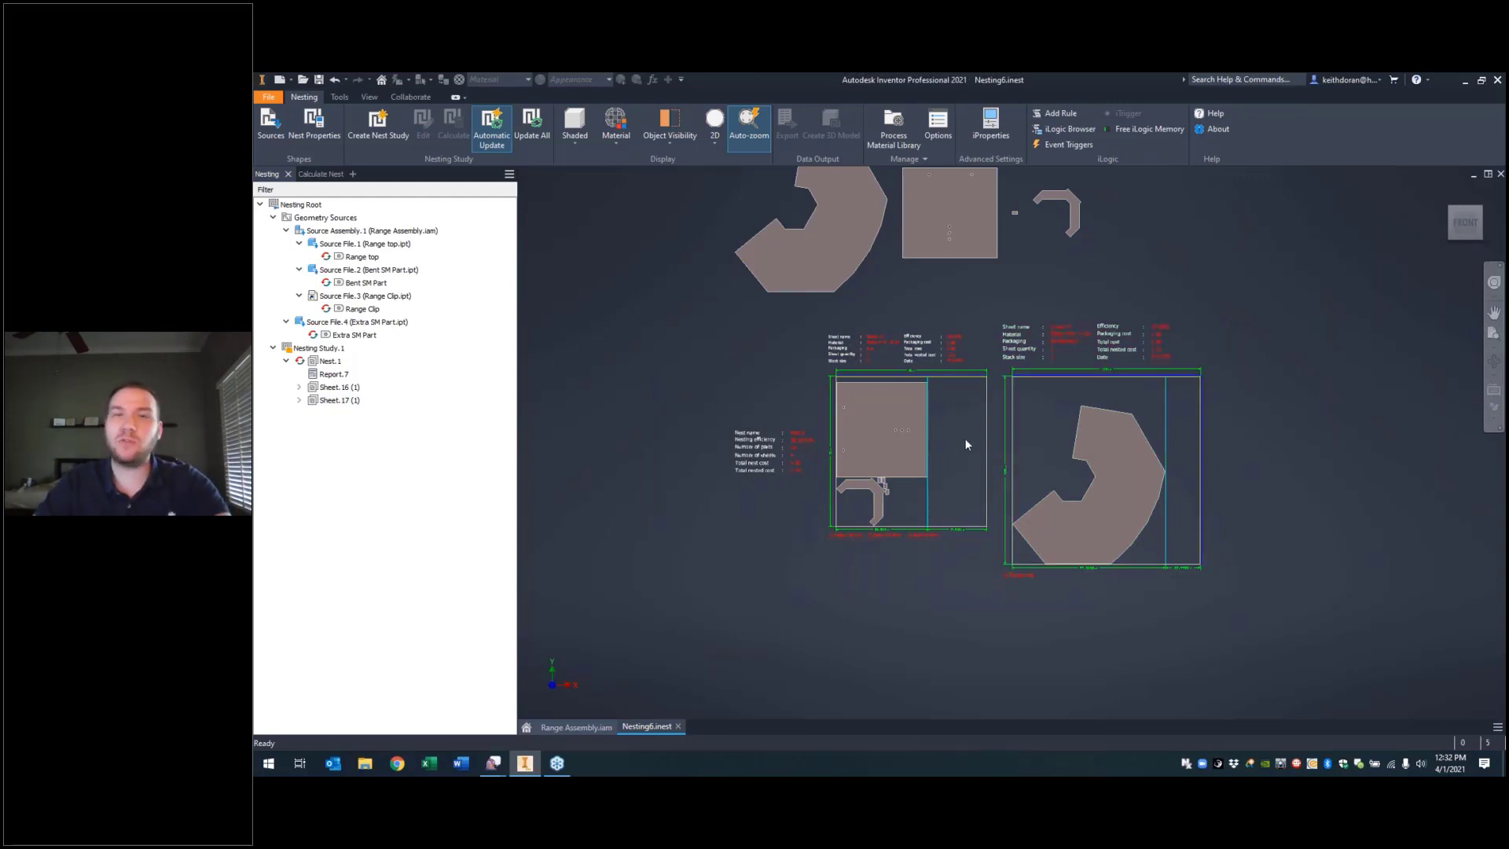
# Step: Export Sheet.16 as the AutoCAD DXF file Sheet.16.dxf in the Documents folder
pyautogui.click(369, 387)
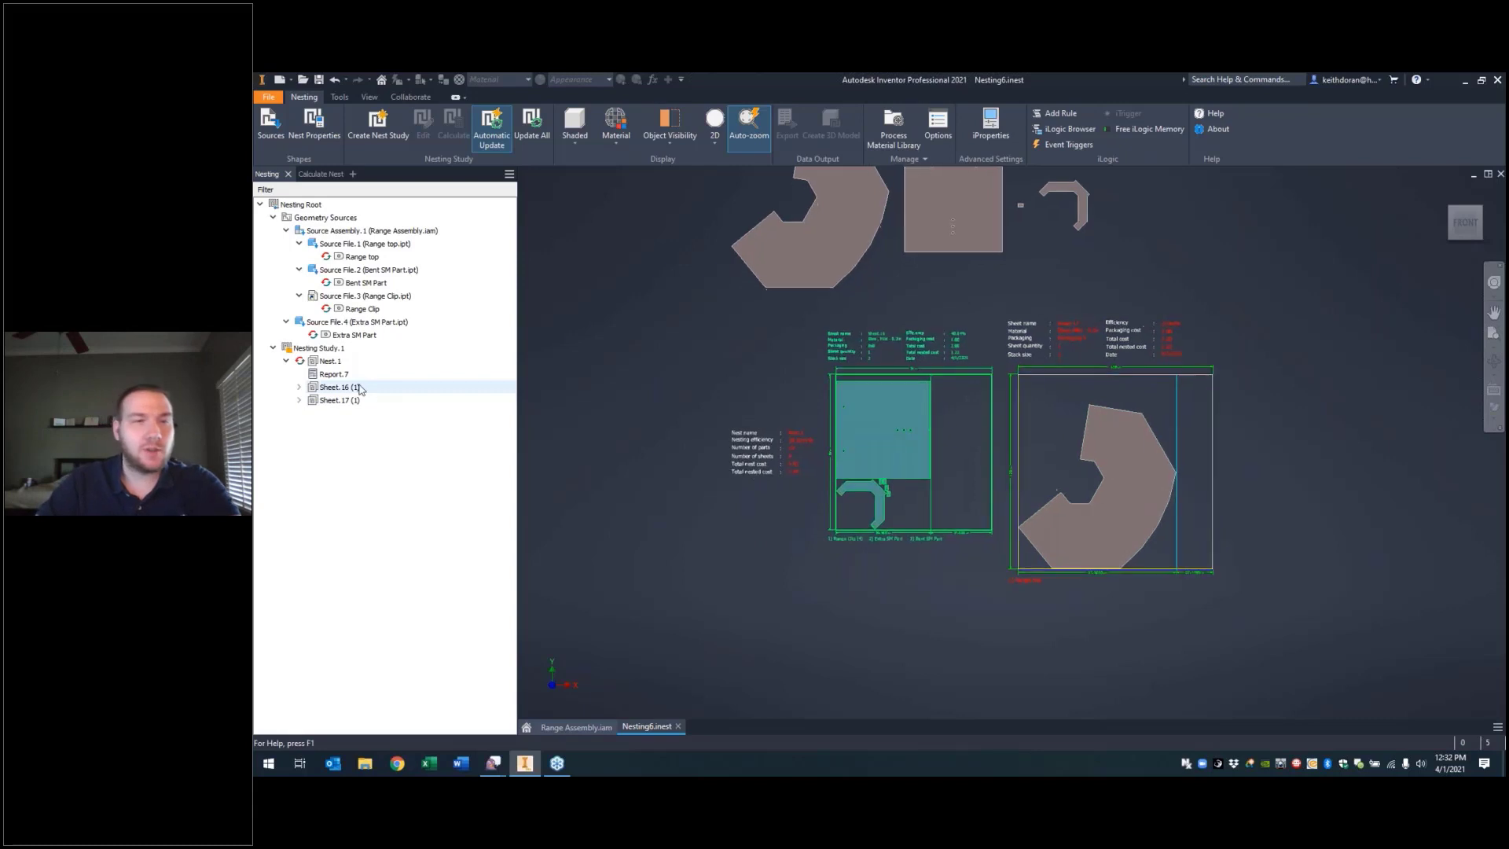
pyautogui.rightClick(361, 389)
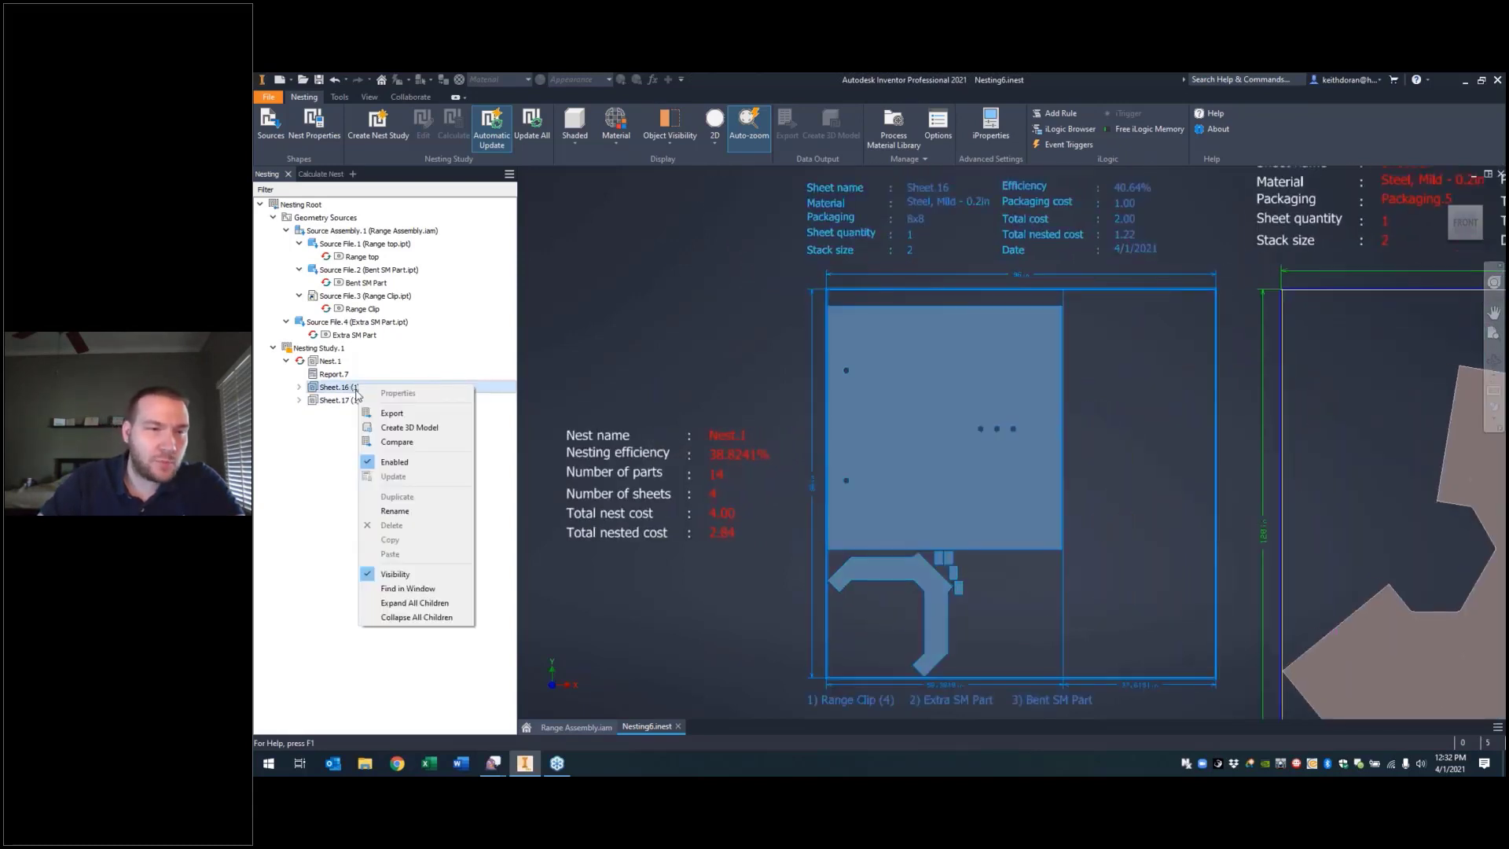
pyautogui.click(393, 414)
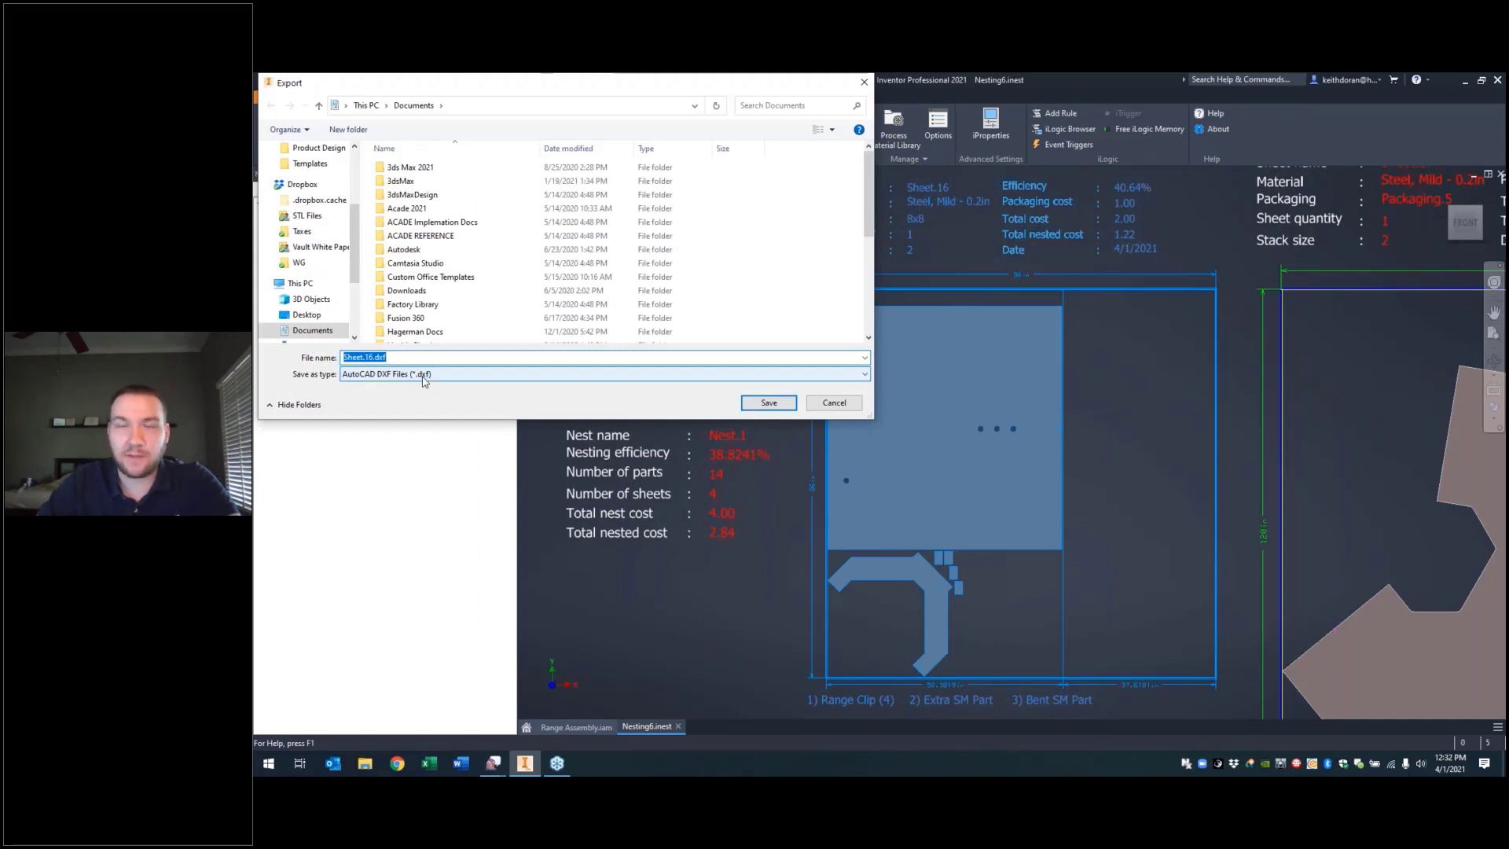
pyautogui.click(768, 403)
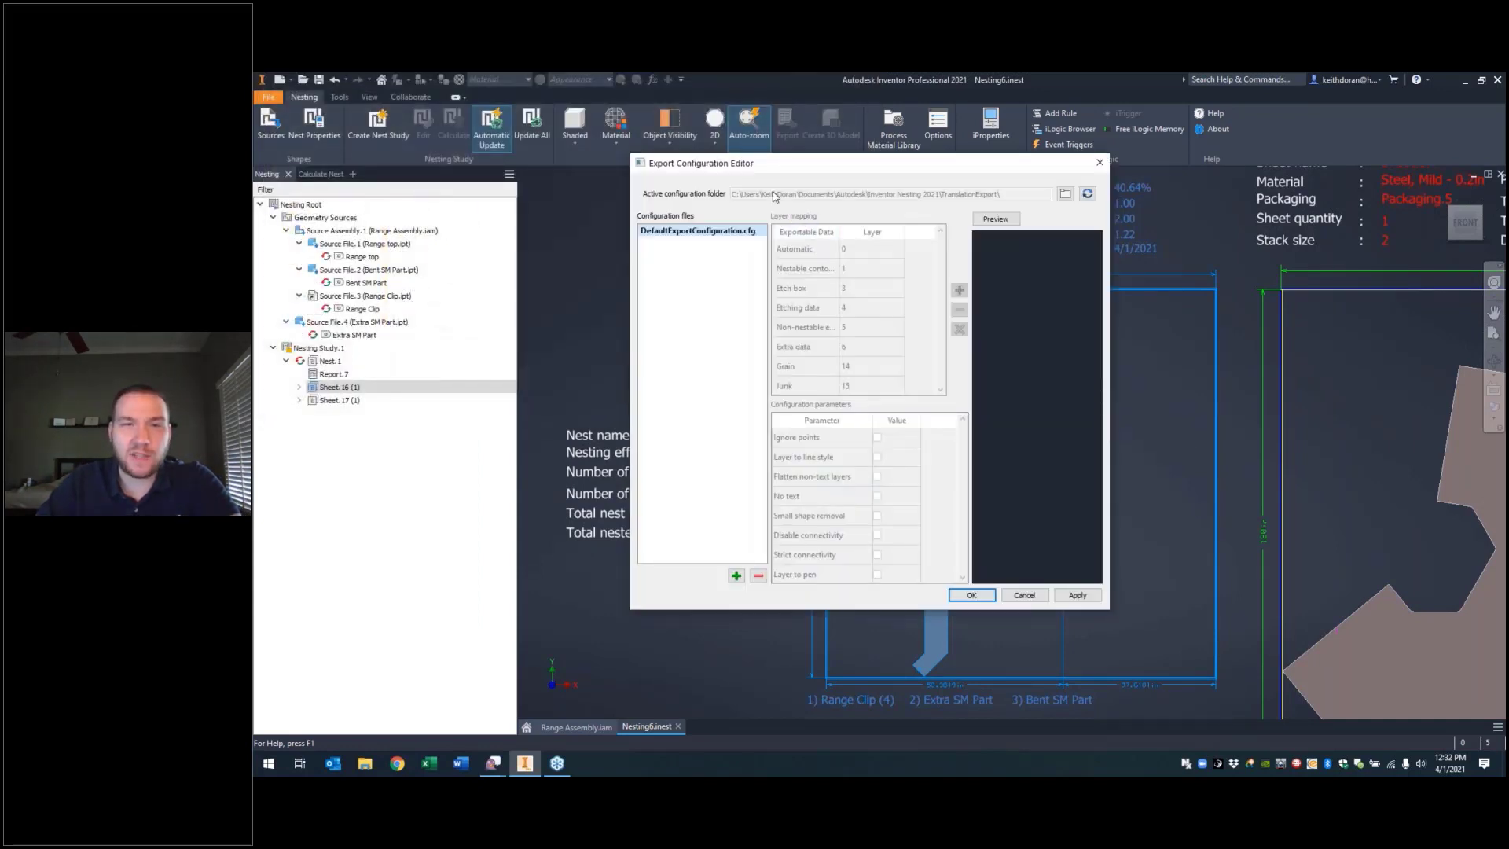
# Step: Preview Sheet.16 in an enlarged Export Configuration Editor and accept DefaultExportConfiguration.cfg for its export
pyautogui.moveTo(739, 168); pyautogui.dragTo(589, 153)
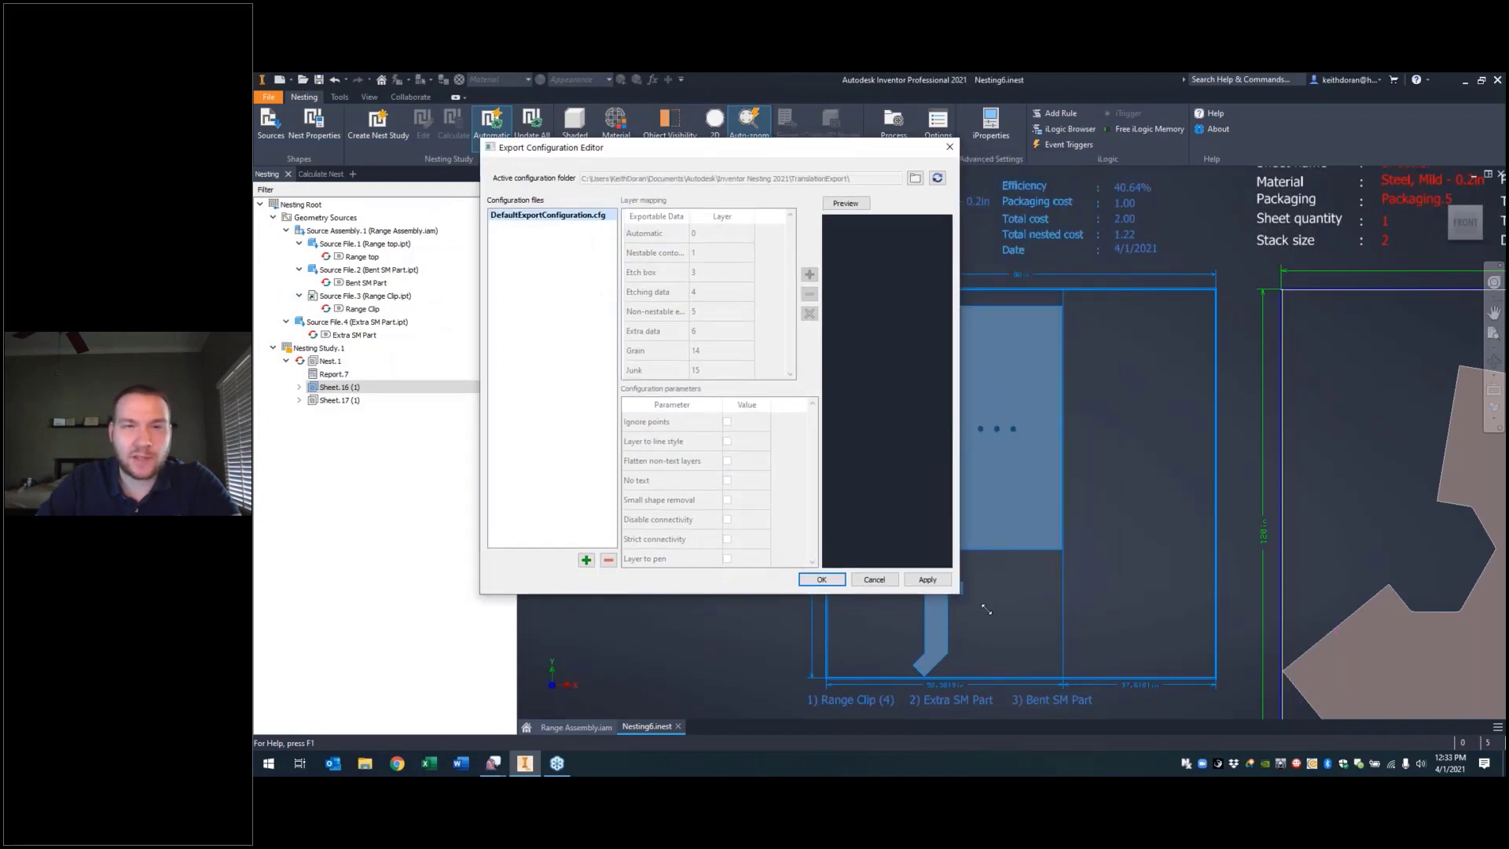
pyautogui.moveTo(986, 609); pyautogui.dragTo(1413, 699)
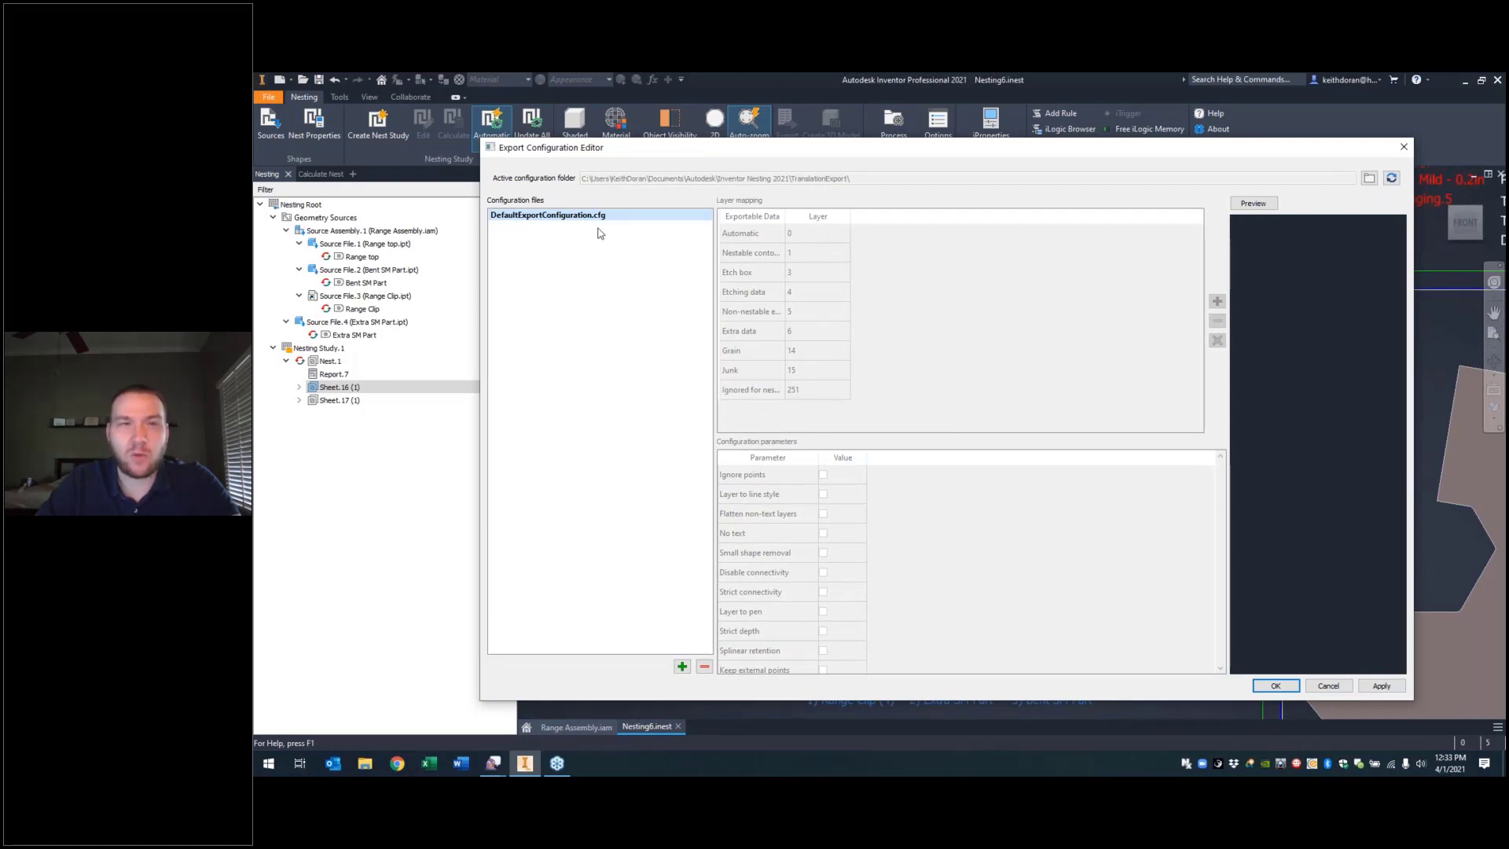
pyautogui.click(1257, 205)
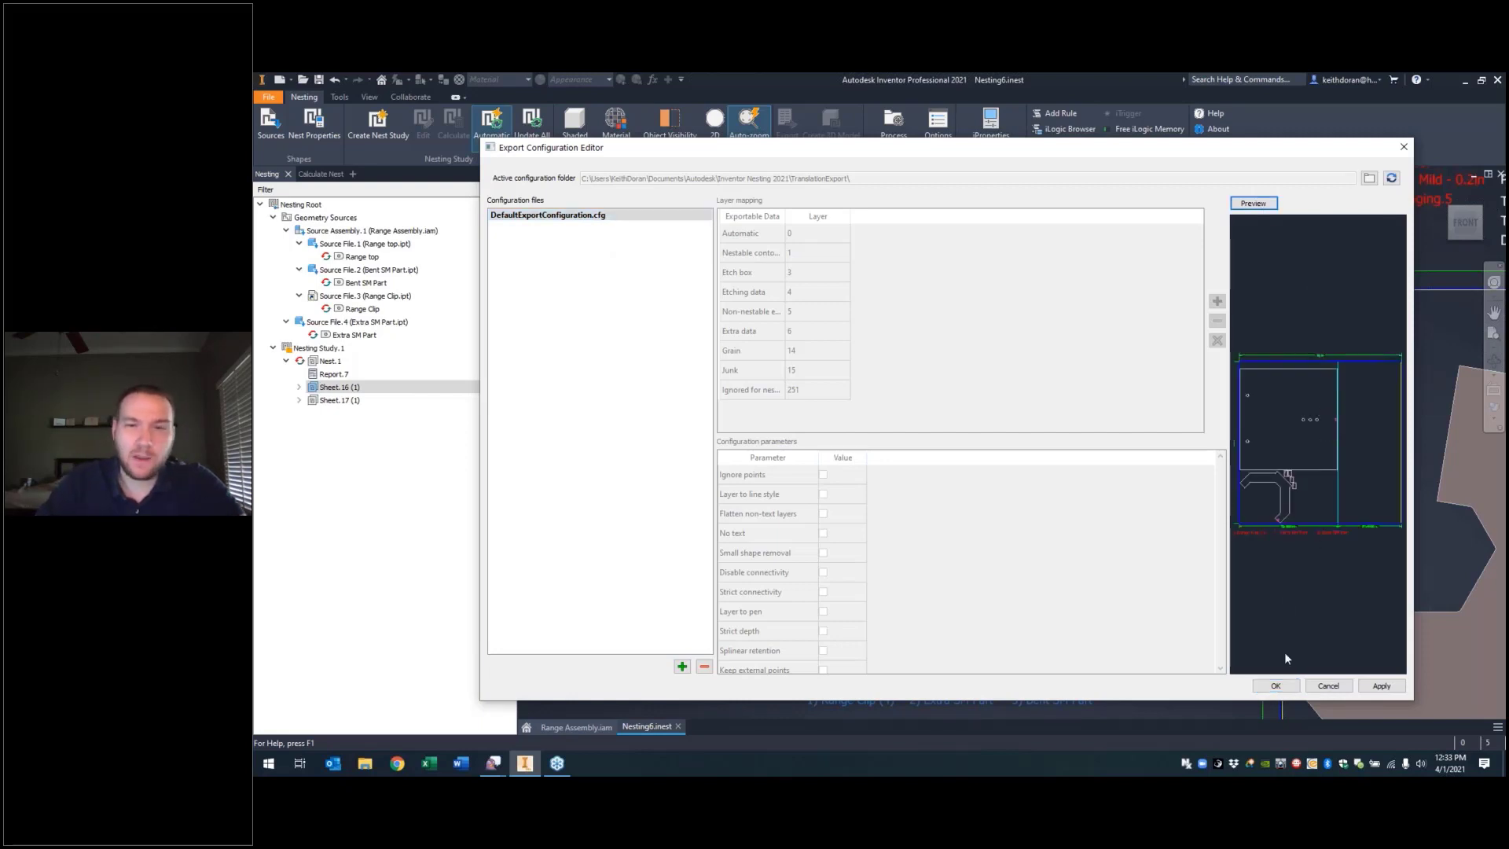
pyautogui.click(1277, 683)
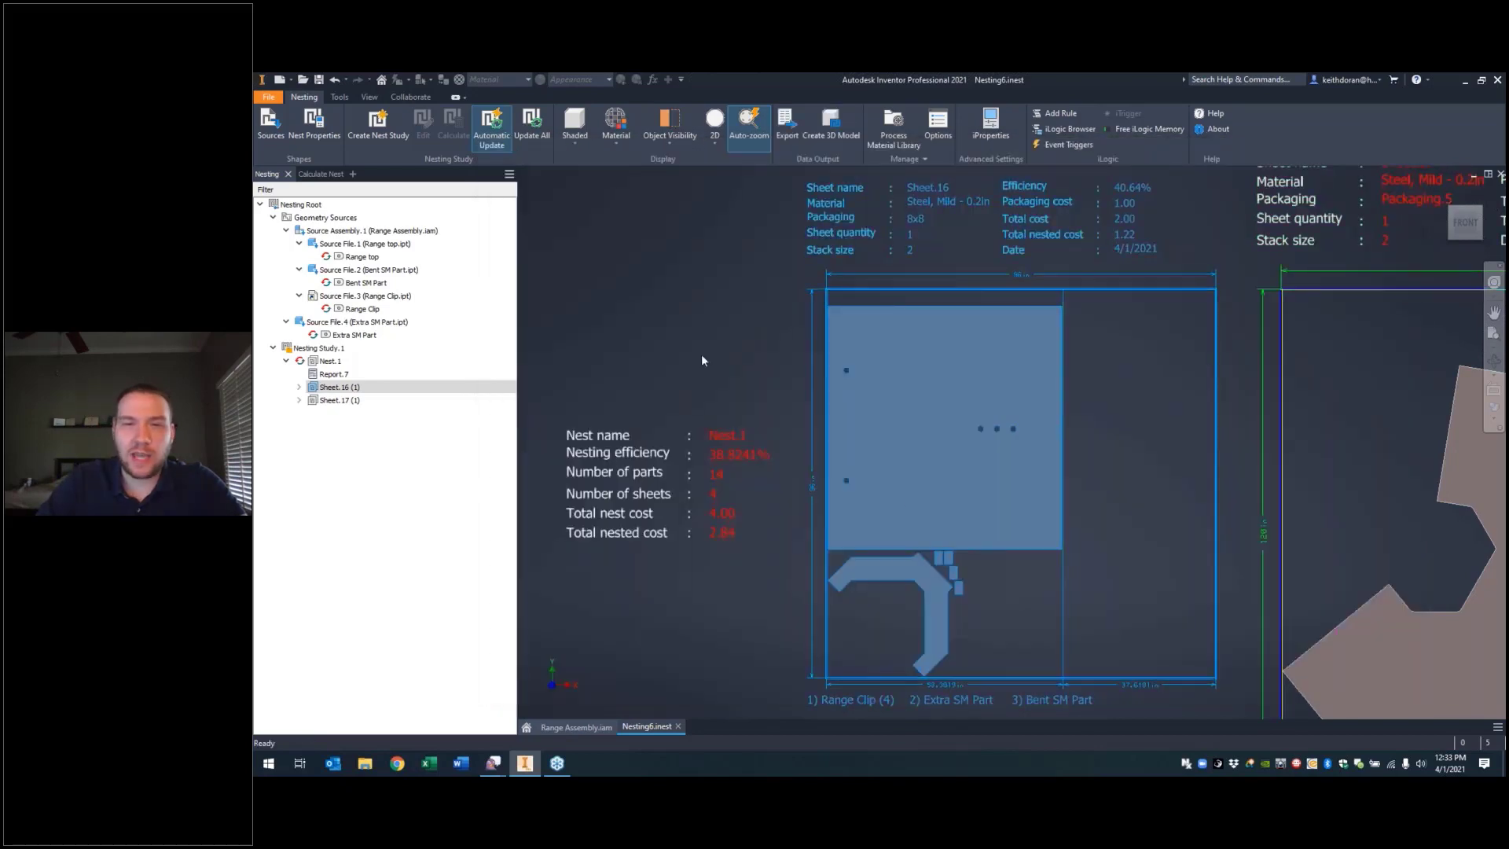
# Step: Open the export dialog for Sheet.17, the sheet holding the Range top part
pyautogui.click(701, 356)
pyautogui.moveTo(1145, 395); pyautogui.dragTo(675, 338, button='middle')
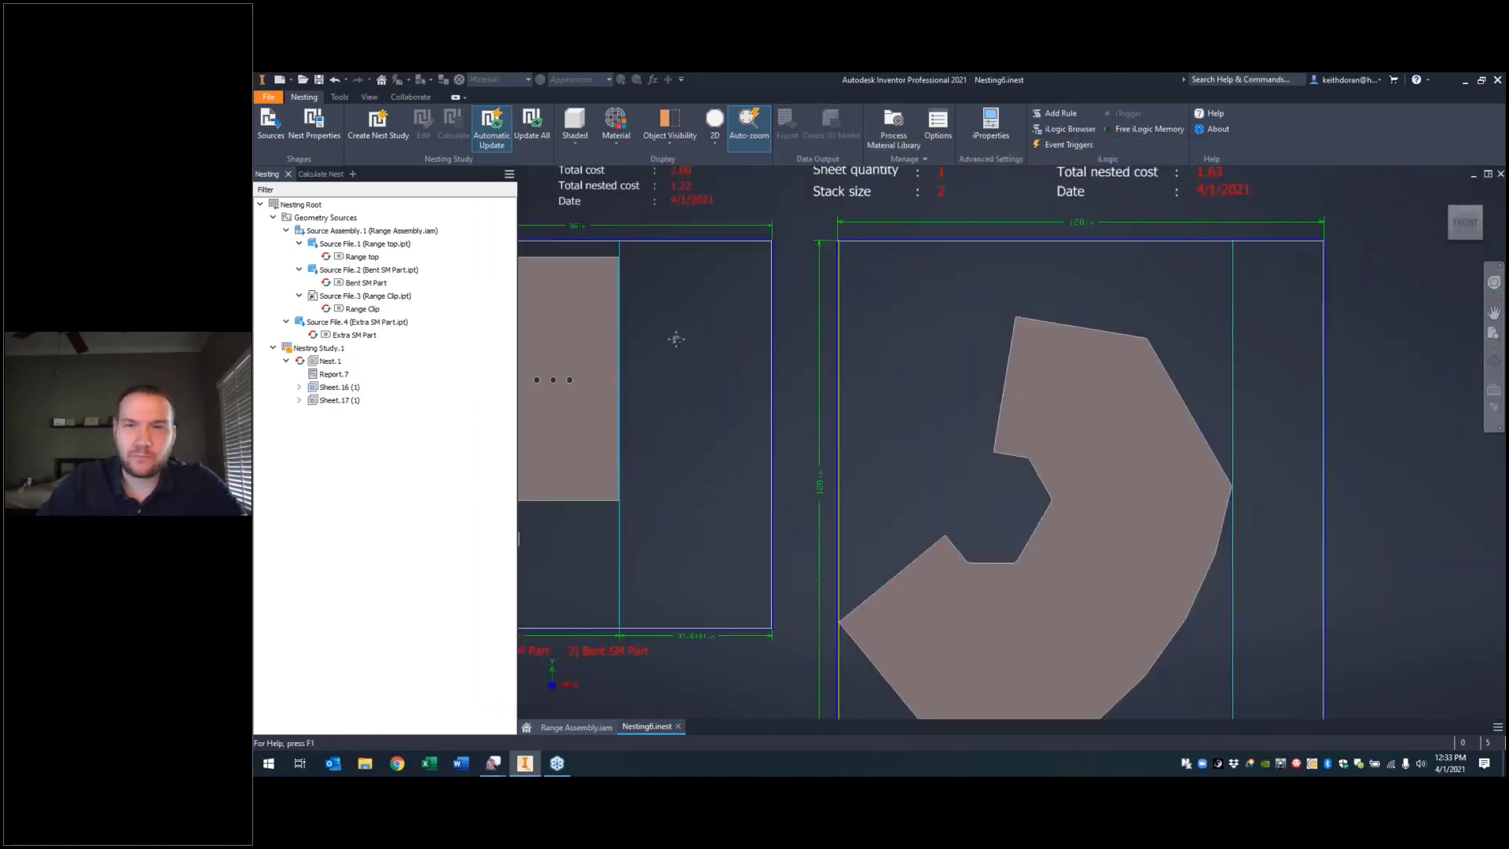
pyautogui.click(338, 400)
pyautogui.rightClick(325, 400)
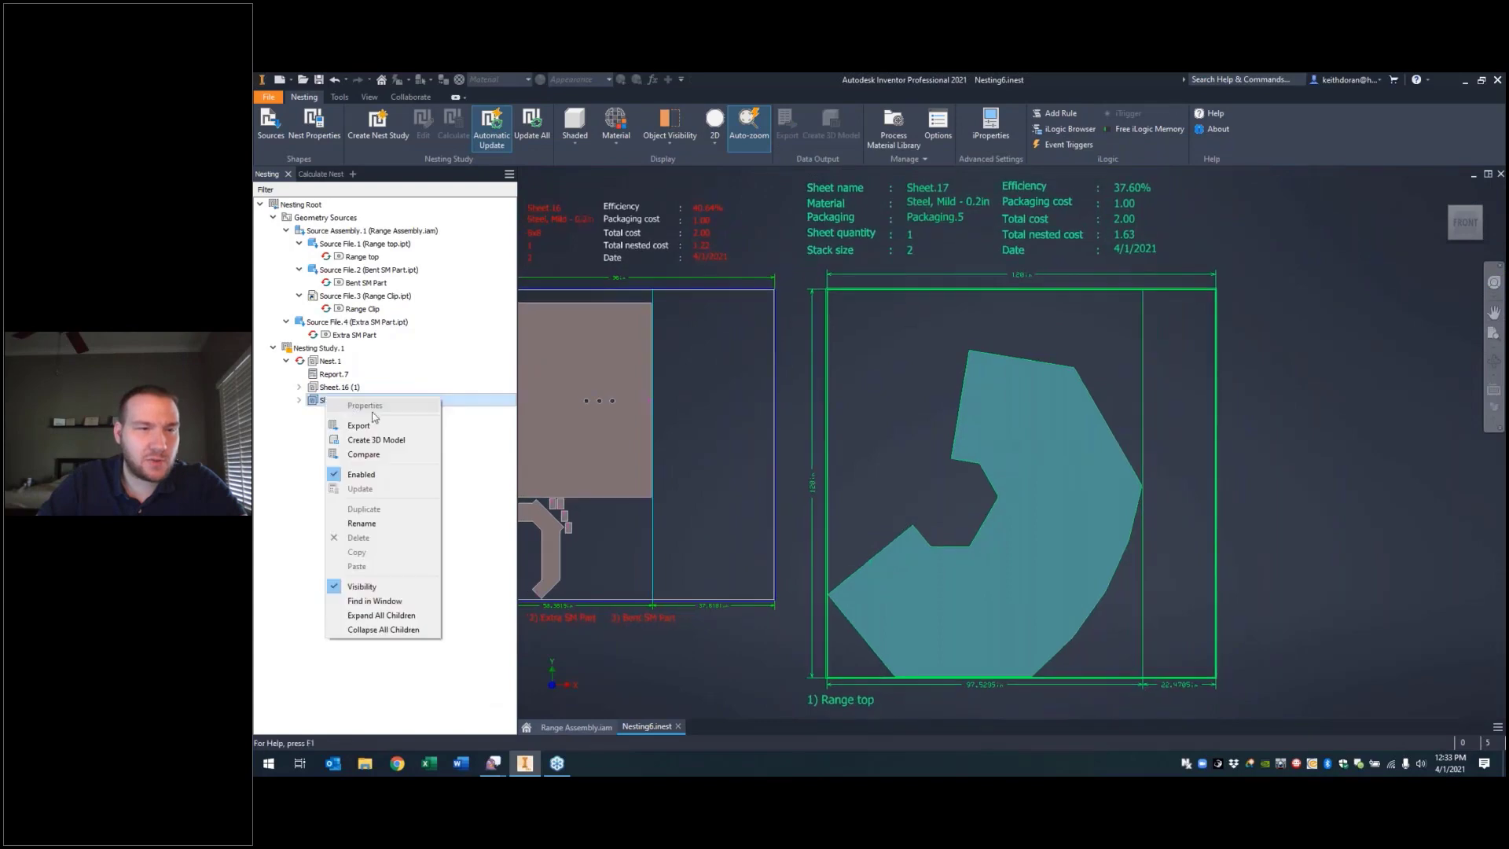
pyautogui.click(375, 427)
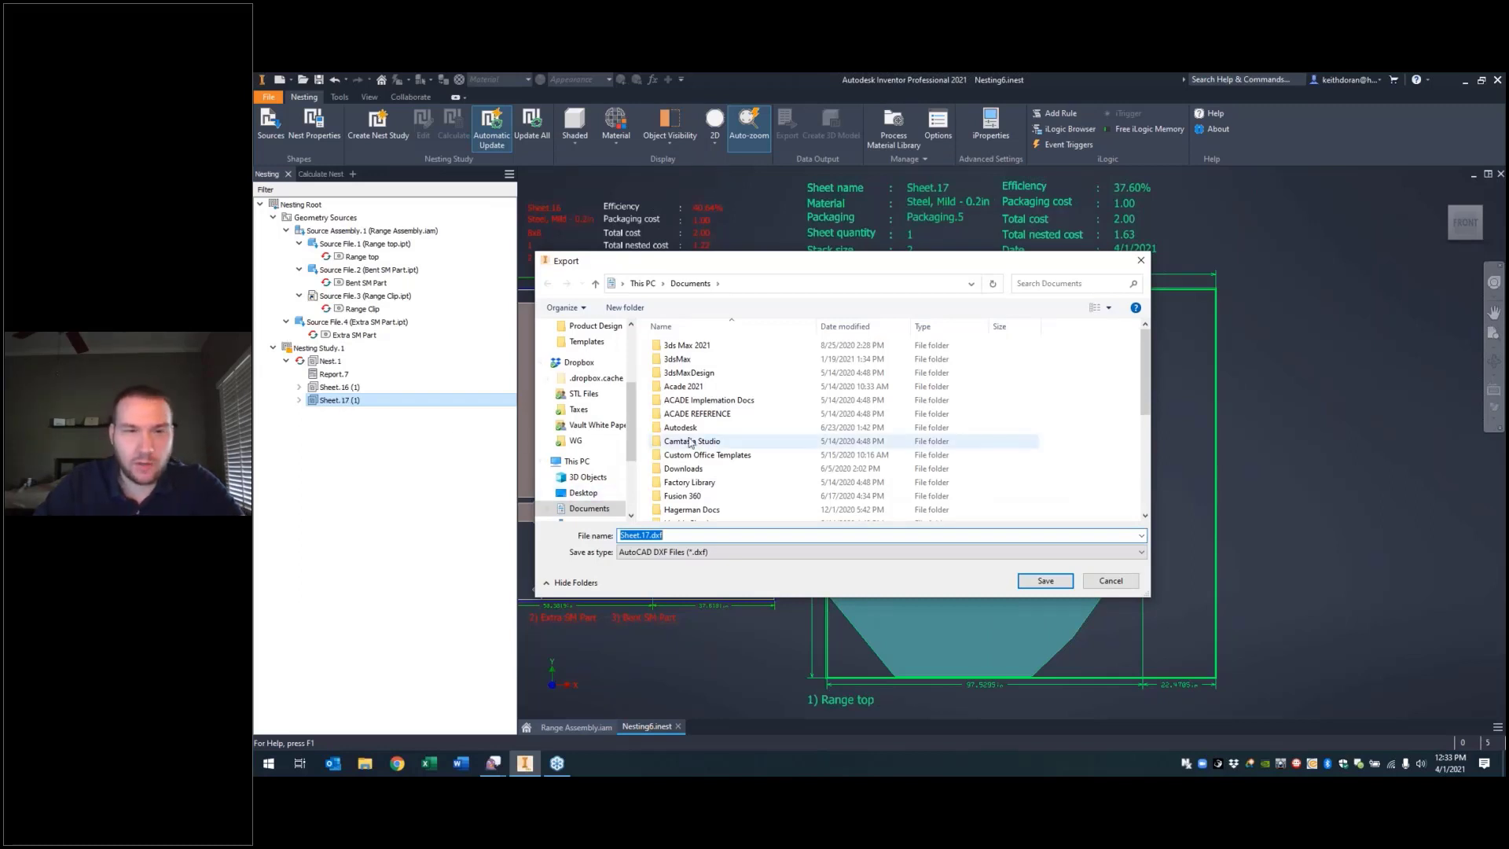
# Step: Save the export as Sheet.17.dxf in Demo Drive > Datasets > INV - Sheet Metal Design, using the default export configuration
pyautogui.scroll(-7, 652, 472)
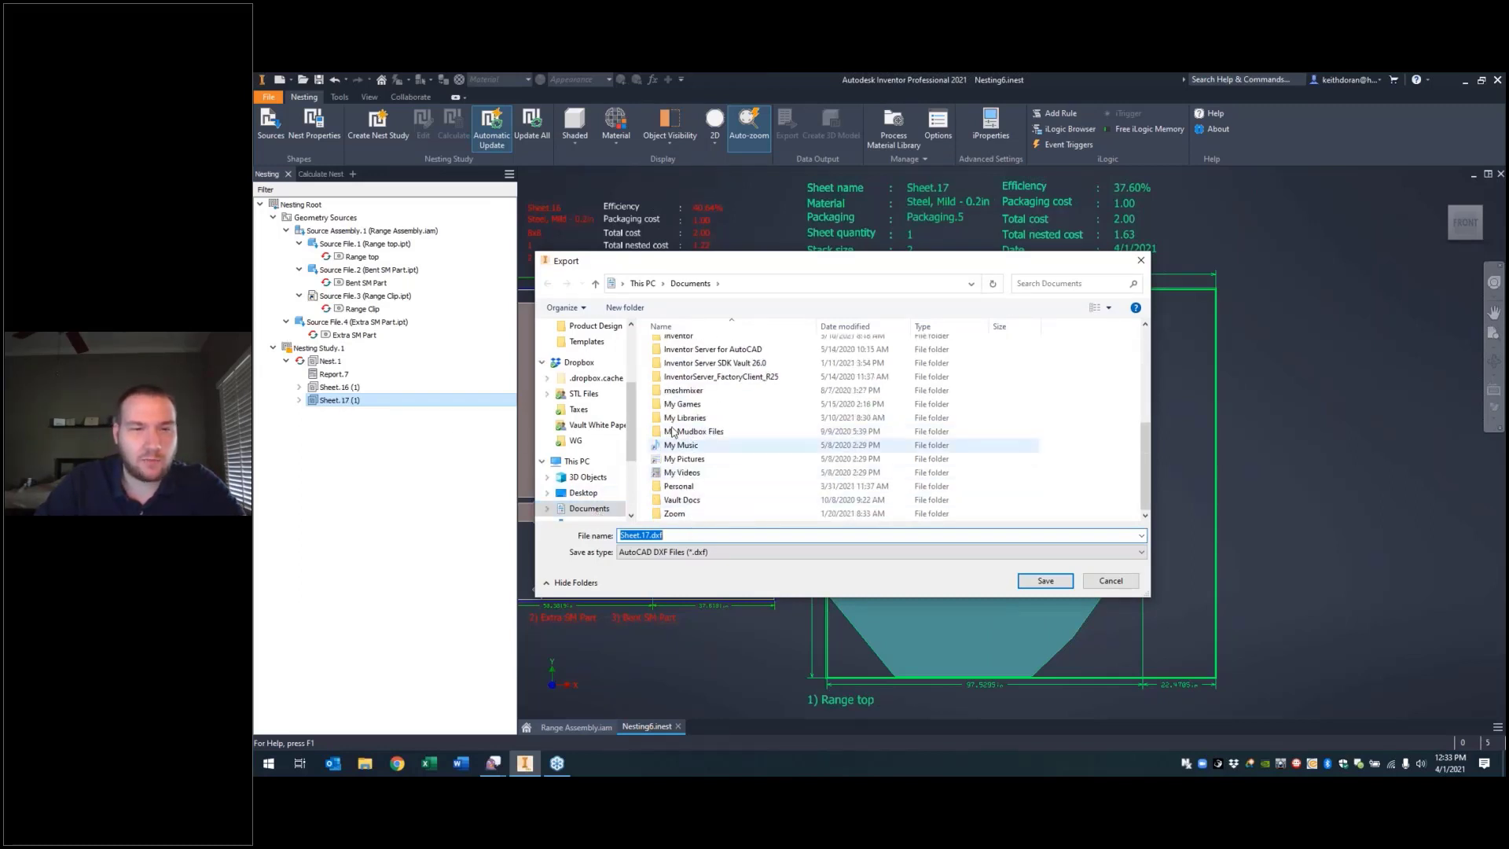
pyautogui.scroll(-2, 583, 512)
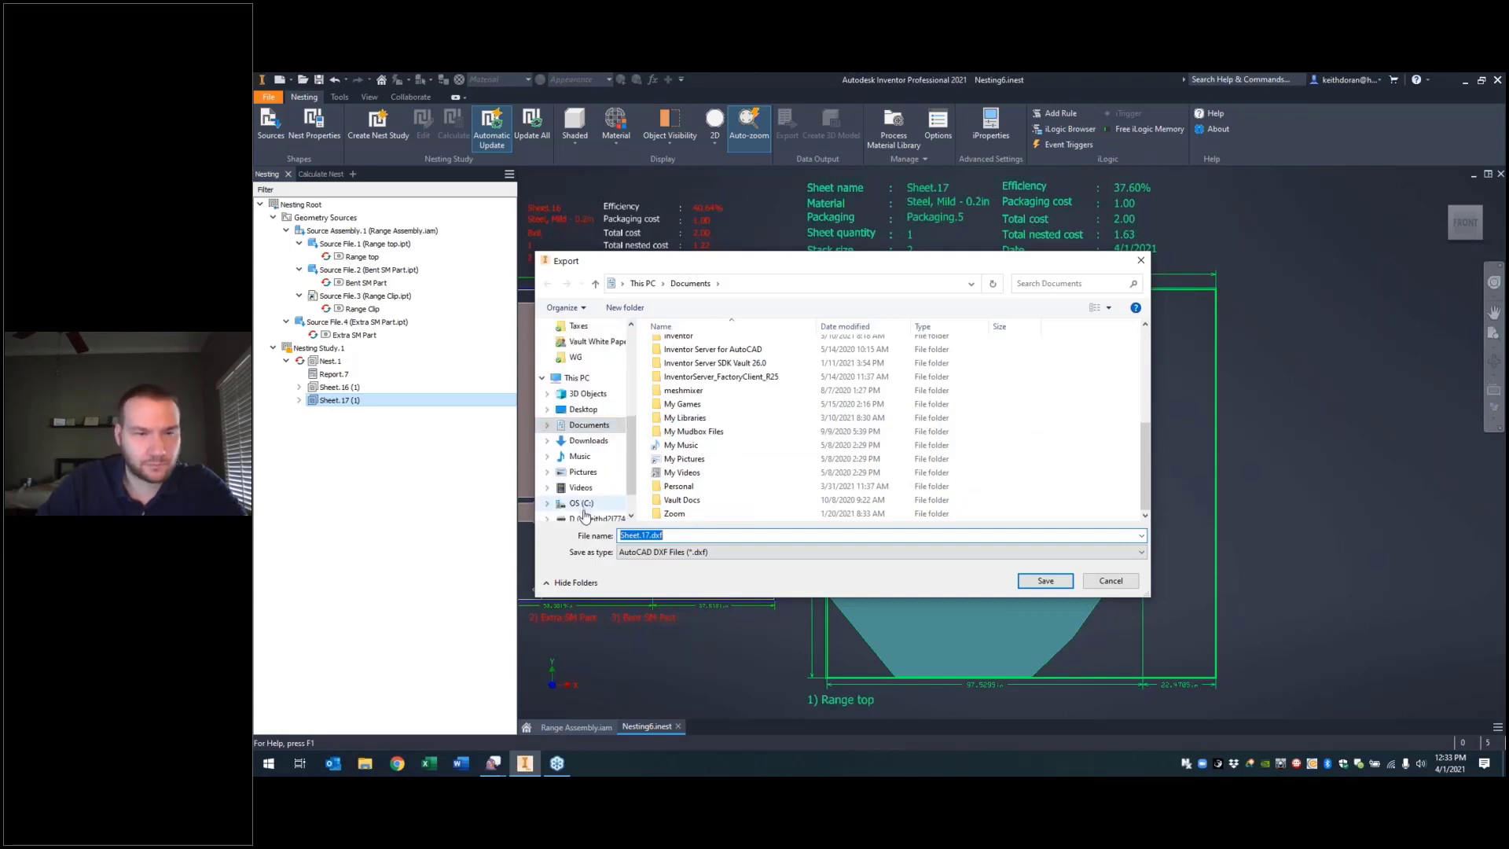
pyautogui.click(588, 516)
pyautogui.doubleClick(680, 359)
pyautogui.click(682, 362)
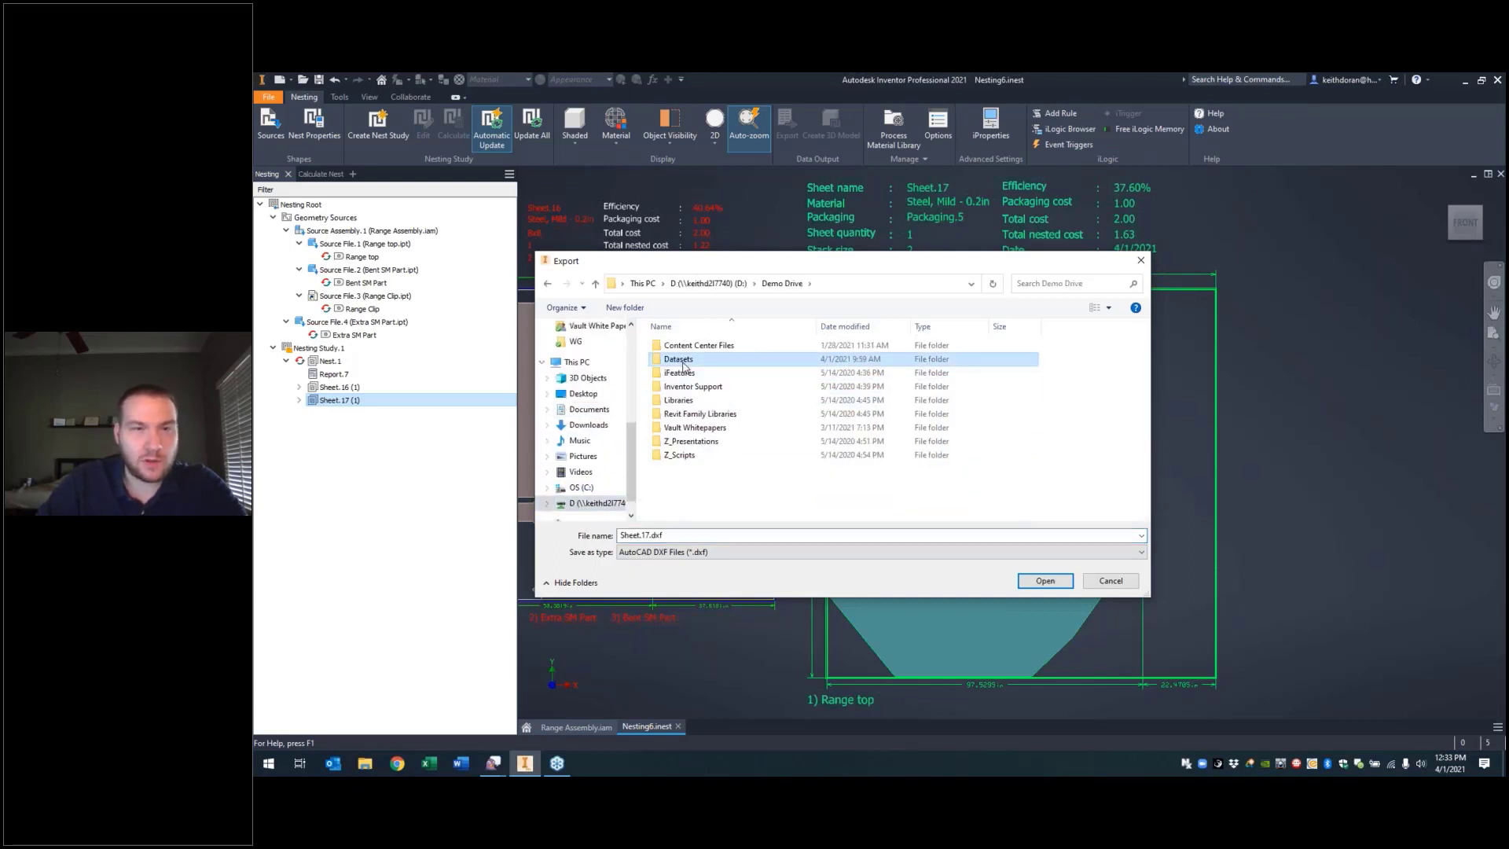
pyautogui.doubleClick(682, 362)
pyautogui.scroll(-8, 754, 456)
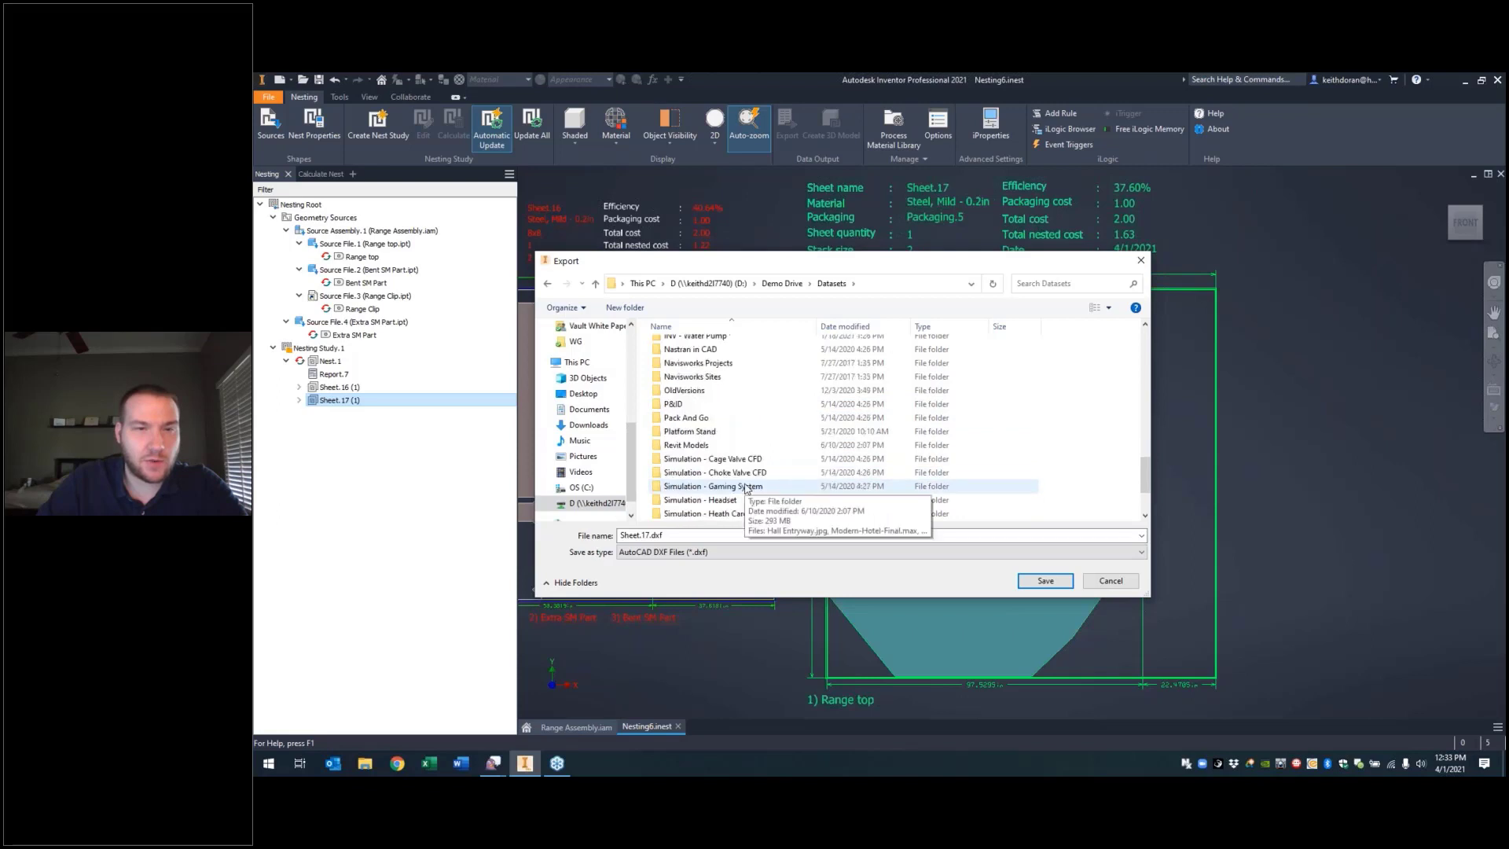
pyautogui.scroll(6, 746, 488)
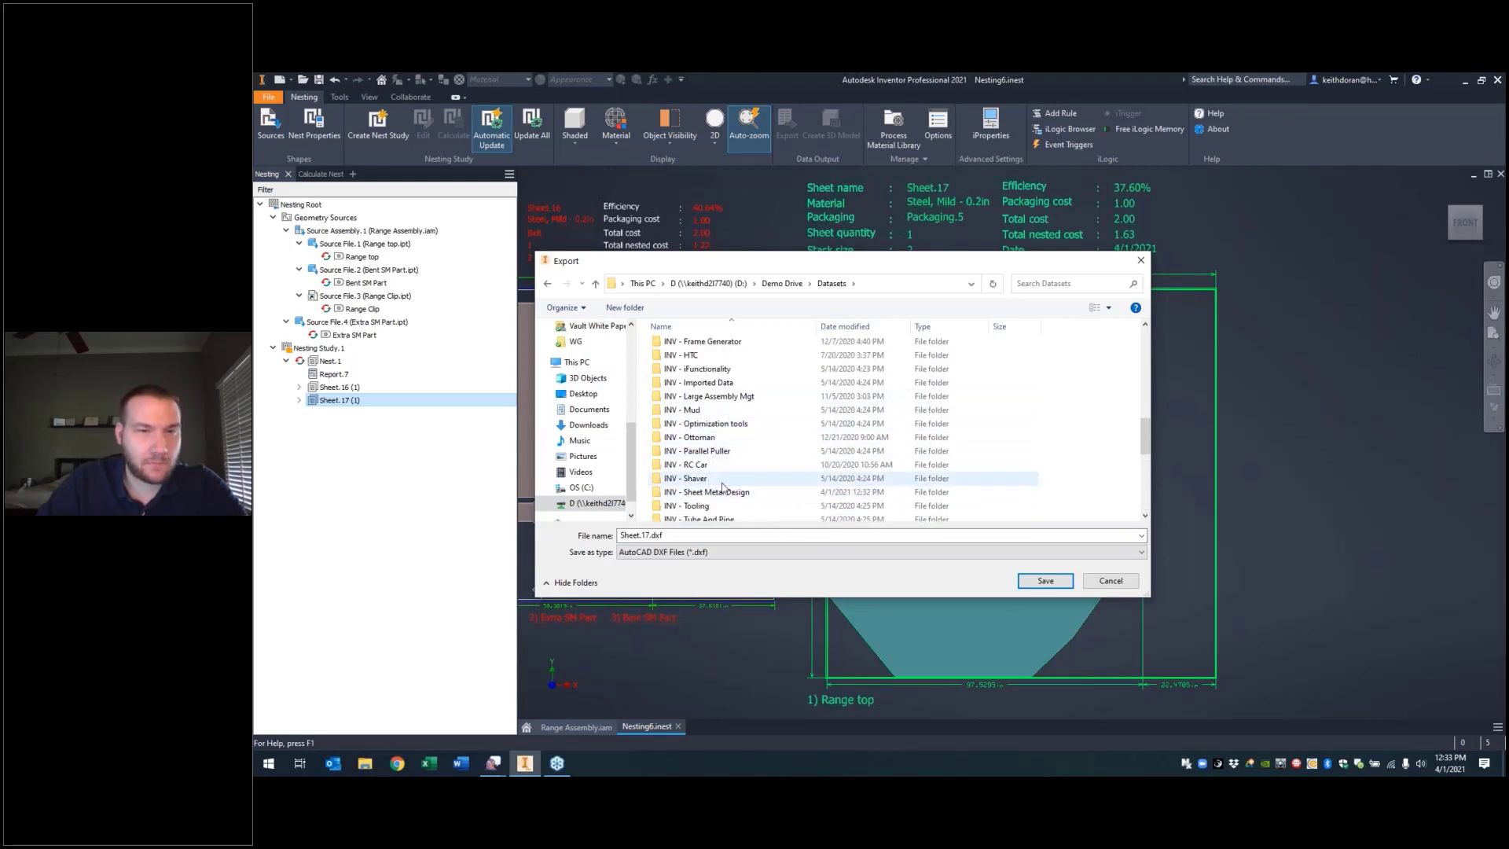
pyautogui.doubleClick(723, 490)
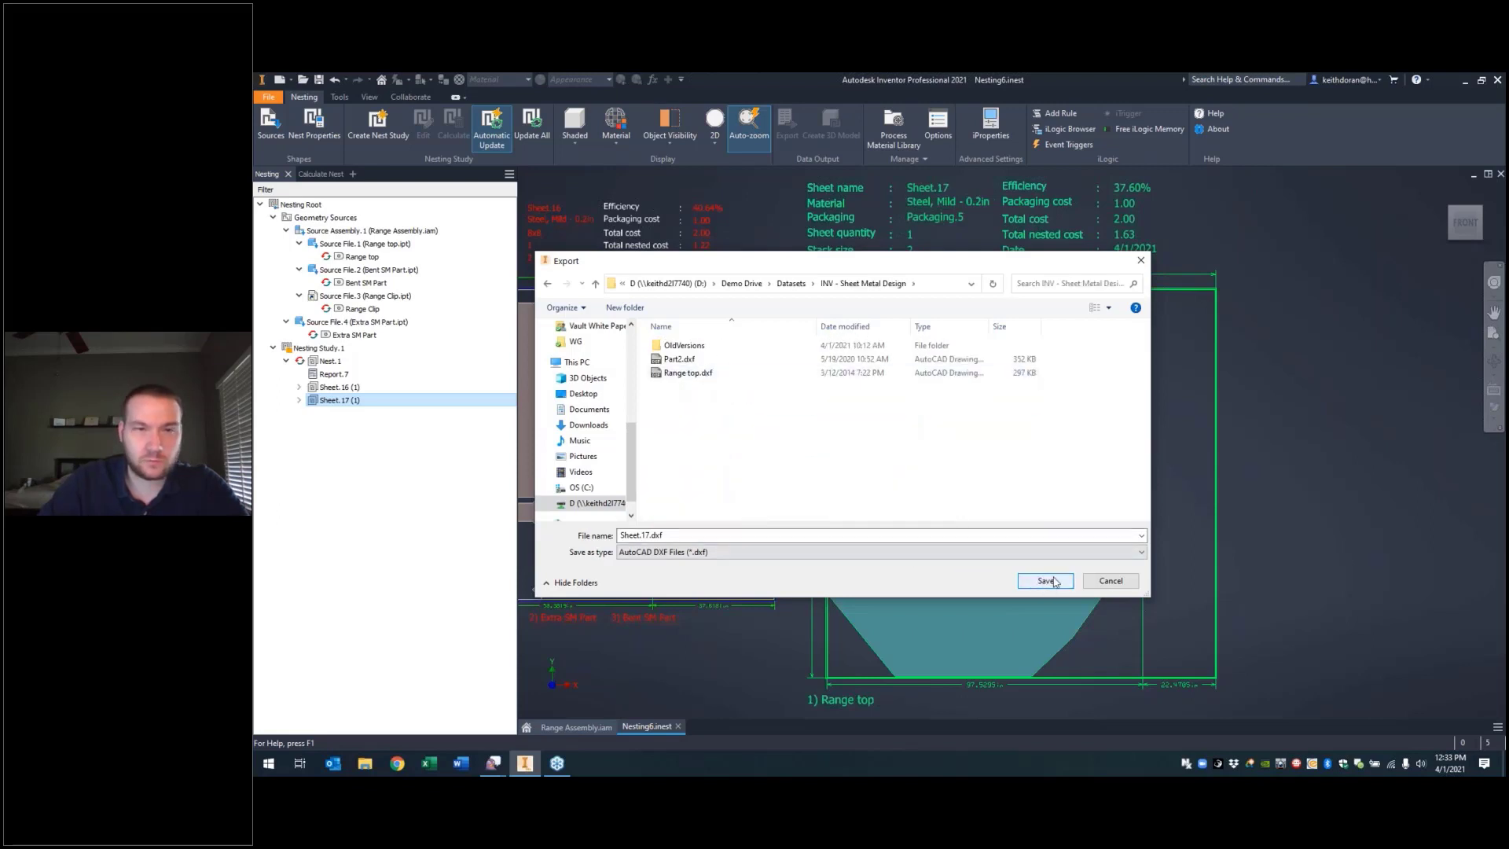
pyautogui.click(1068, 581)
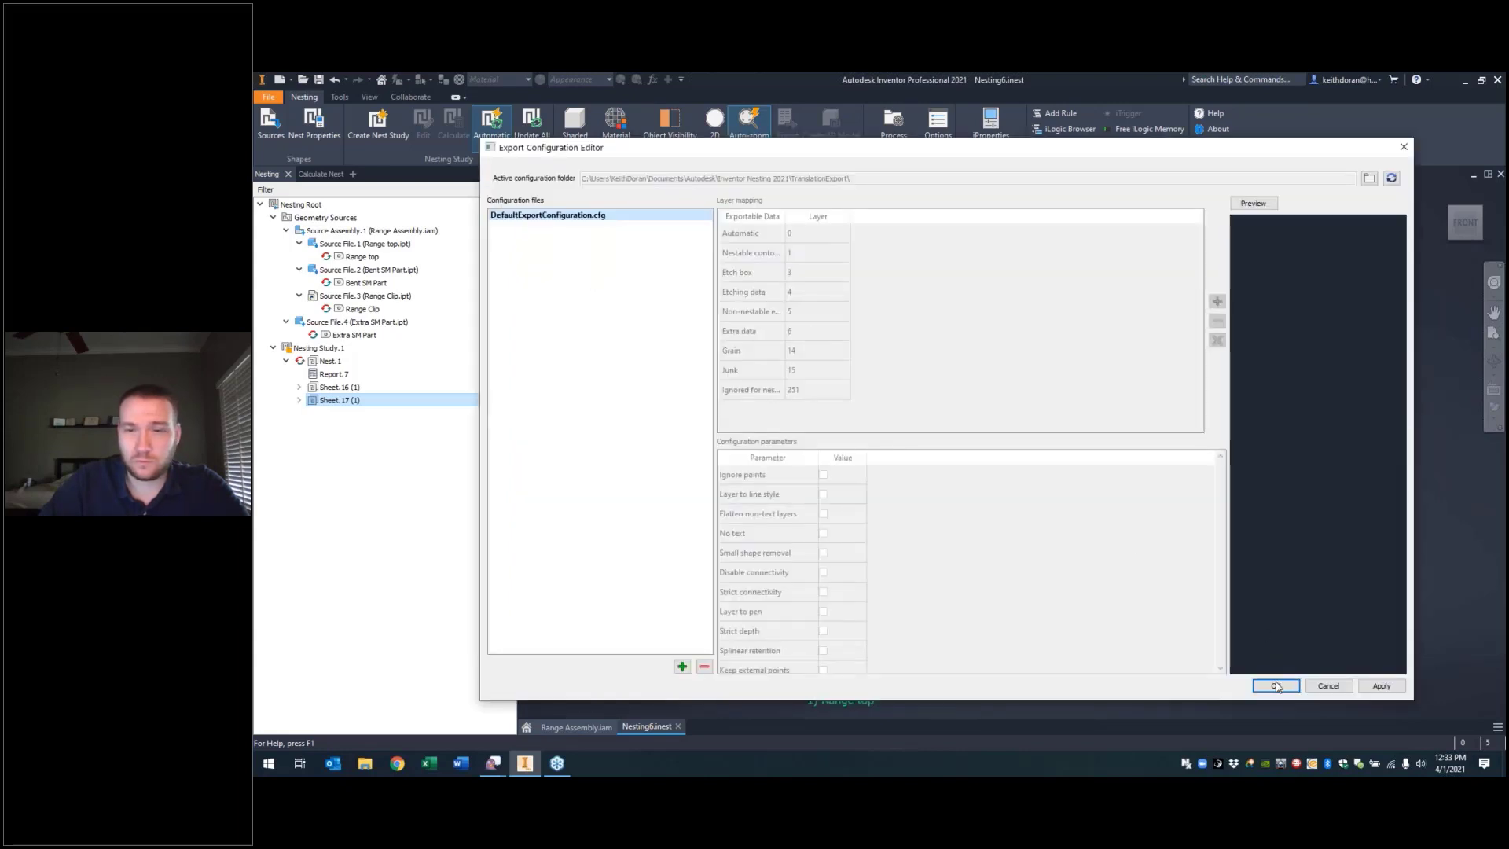
pyautogui.click(1275, 686)
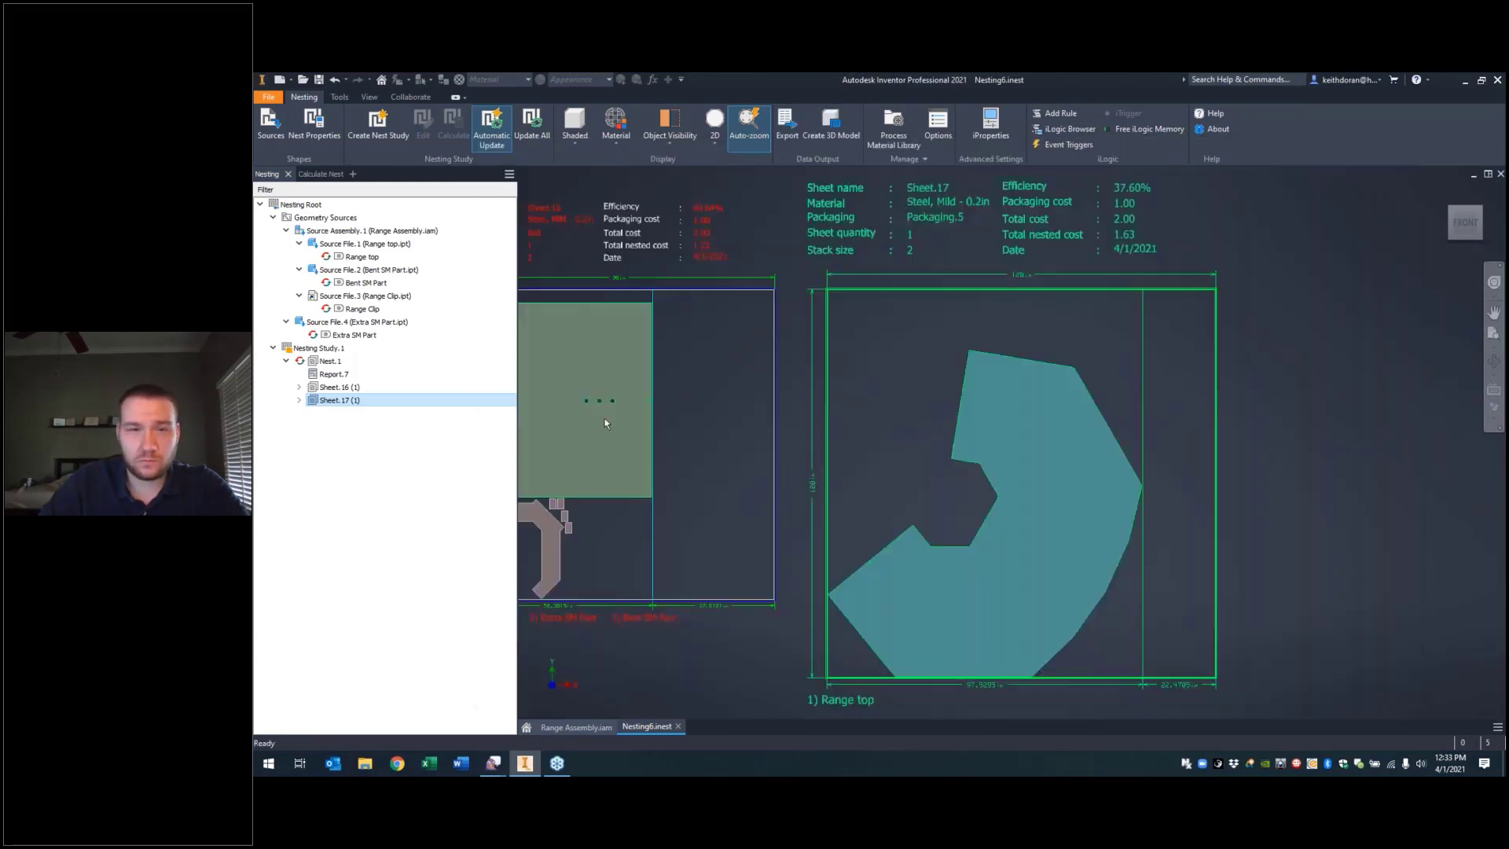
# Step: Export Sheet.16 as the AutoCAD DXF file Sheet.16.dxf in the INV - Sheet Metal Design folder and accept its export configuration
pyautogui.click(348, 389)
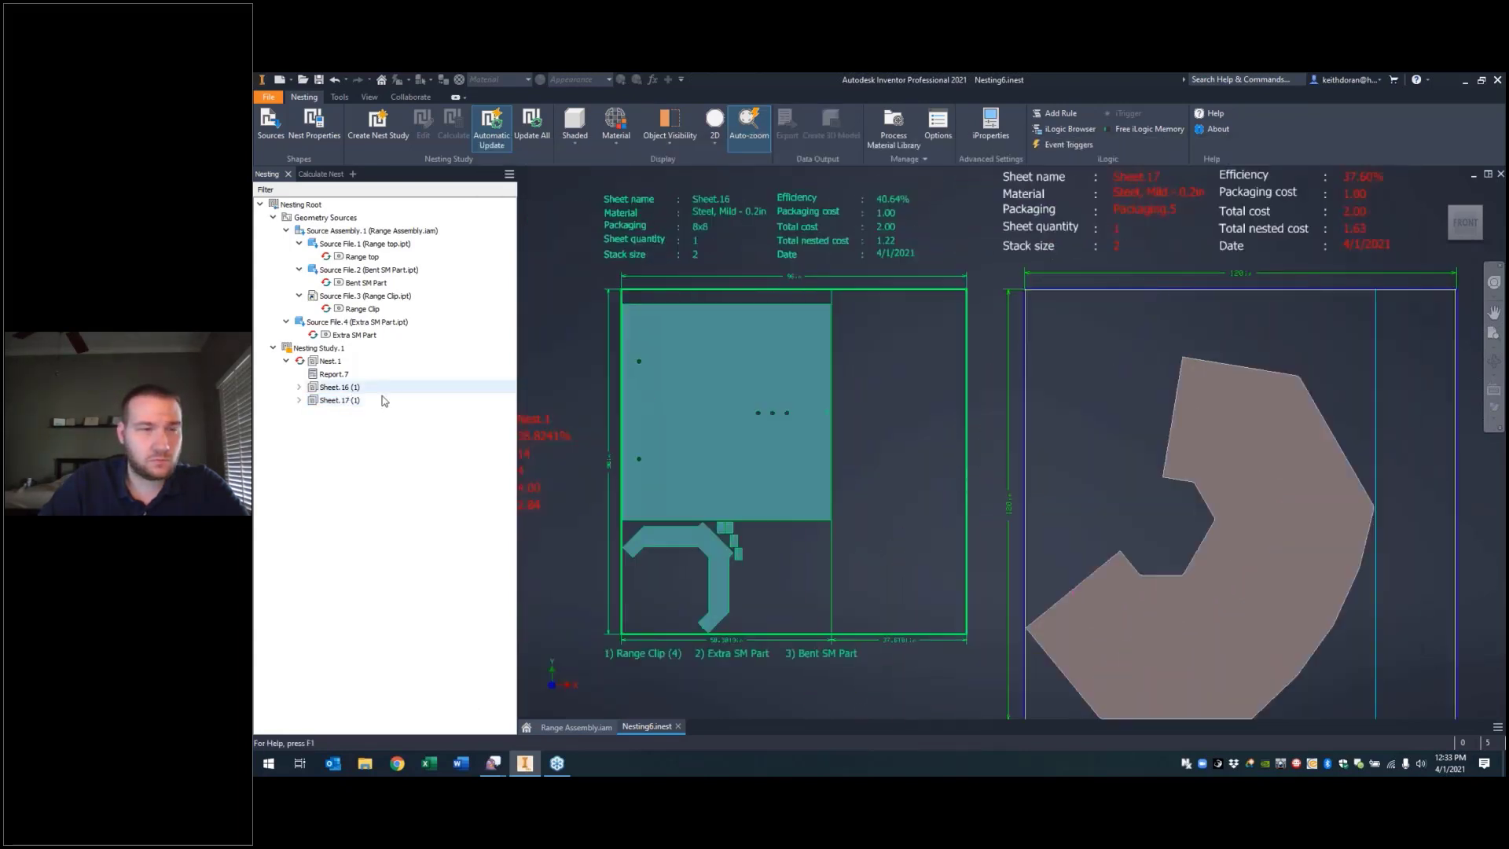
pyautogui.rightClick(348, 389)
pyautogui.click(380, 418)
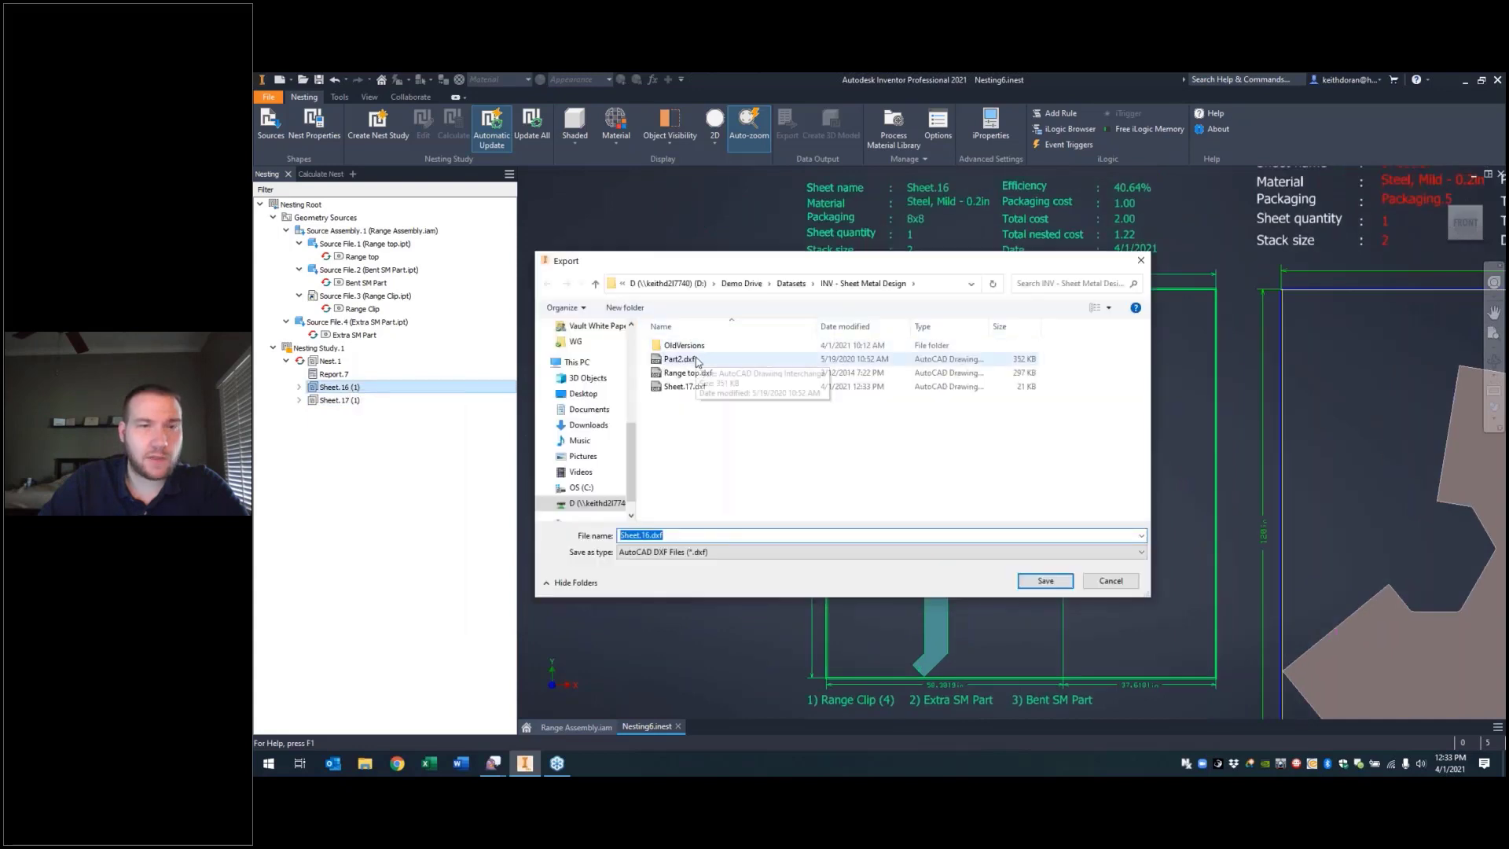
pyautogui.click(1049, 580)
pyautogui.click(1276, 686)
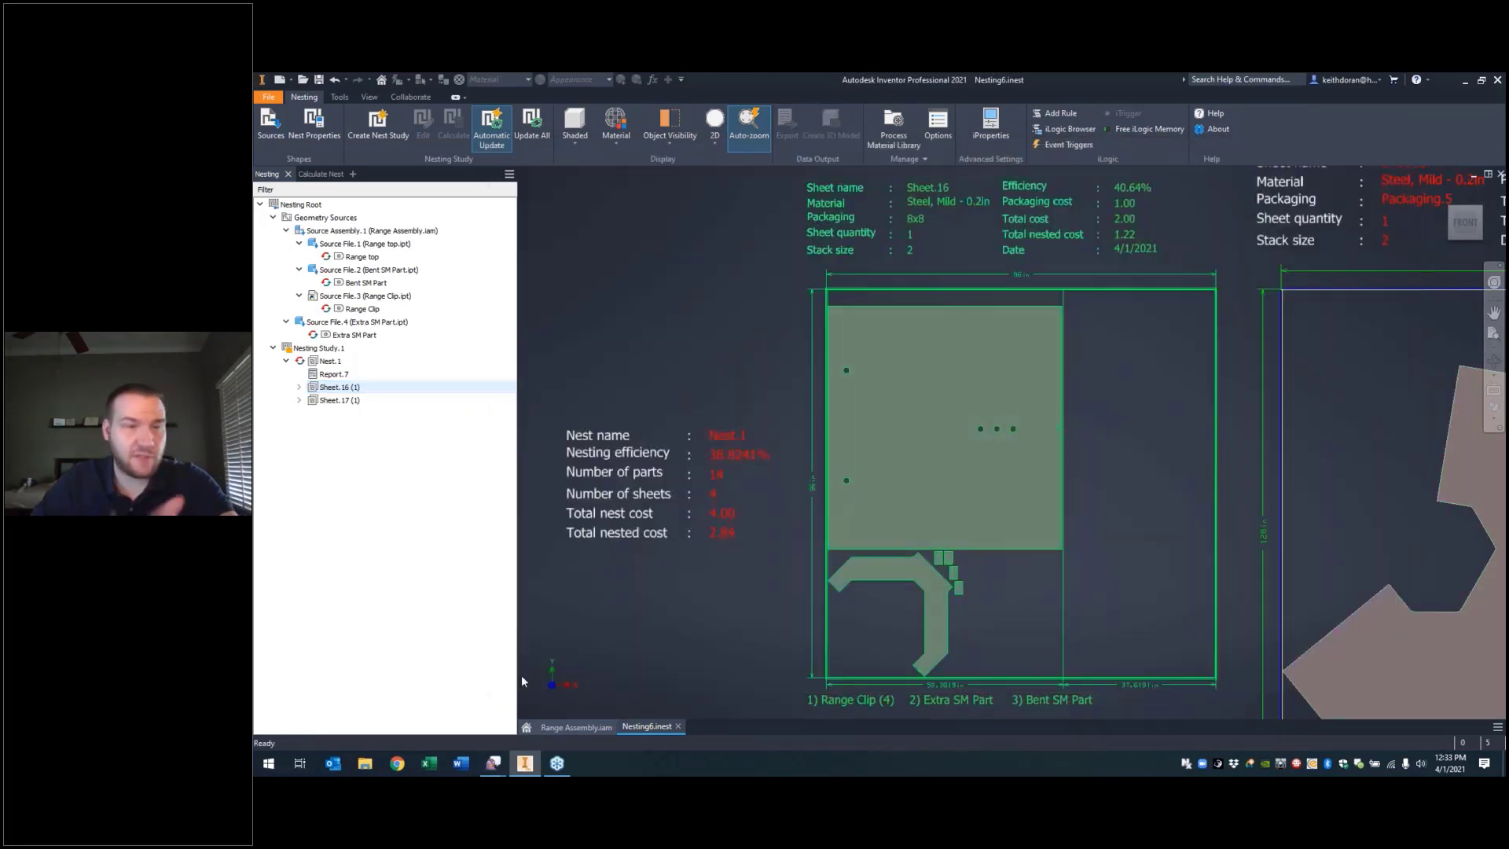
# Step: Open the exported Sheet.16.dxf read-only in AutoCAD and fit the whole nested sheet in view
pyautogui.click(368, 764)
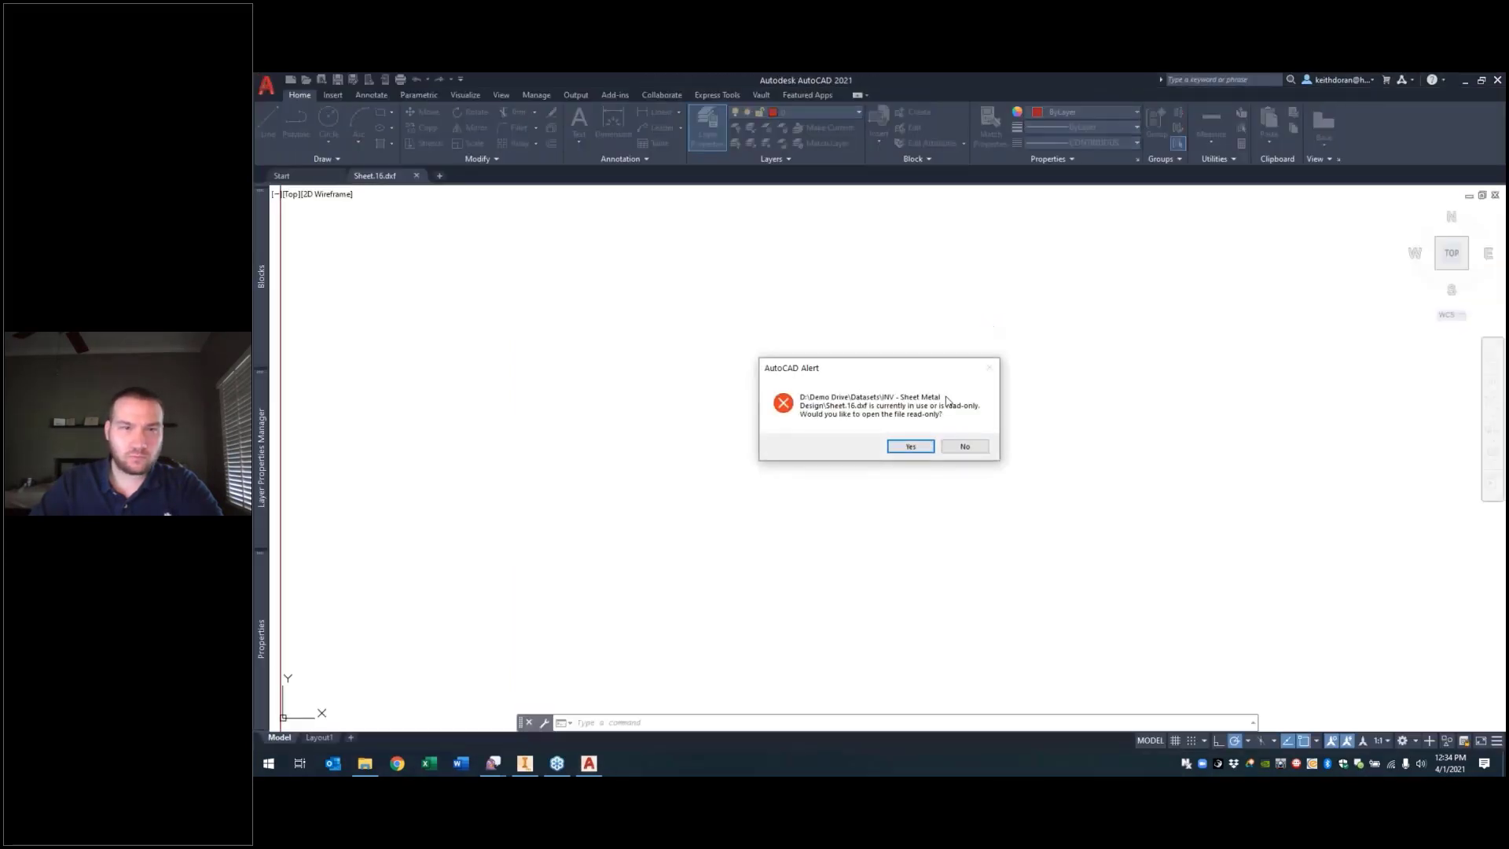
pyautogui.click(913, 447)
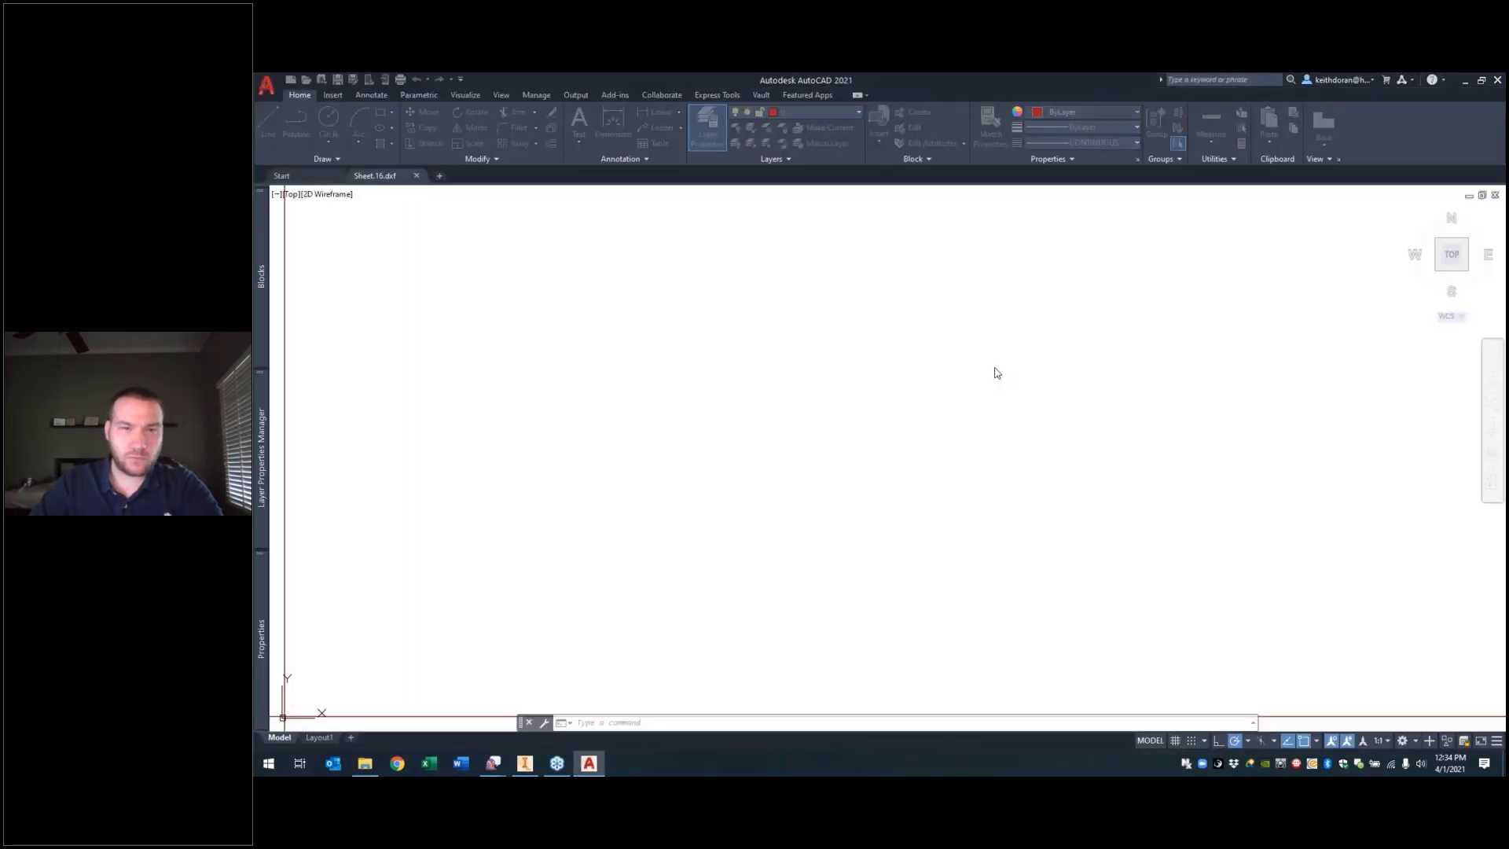
pyautogui.middleClick(780, 472)
pyautogui.middleClick(780, 472)
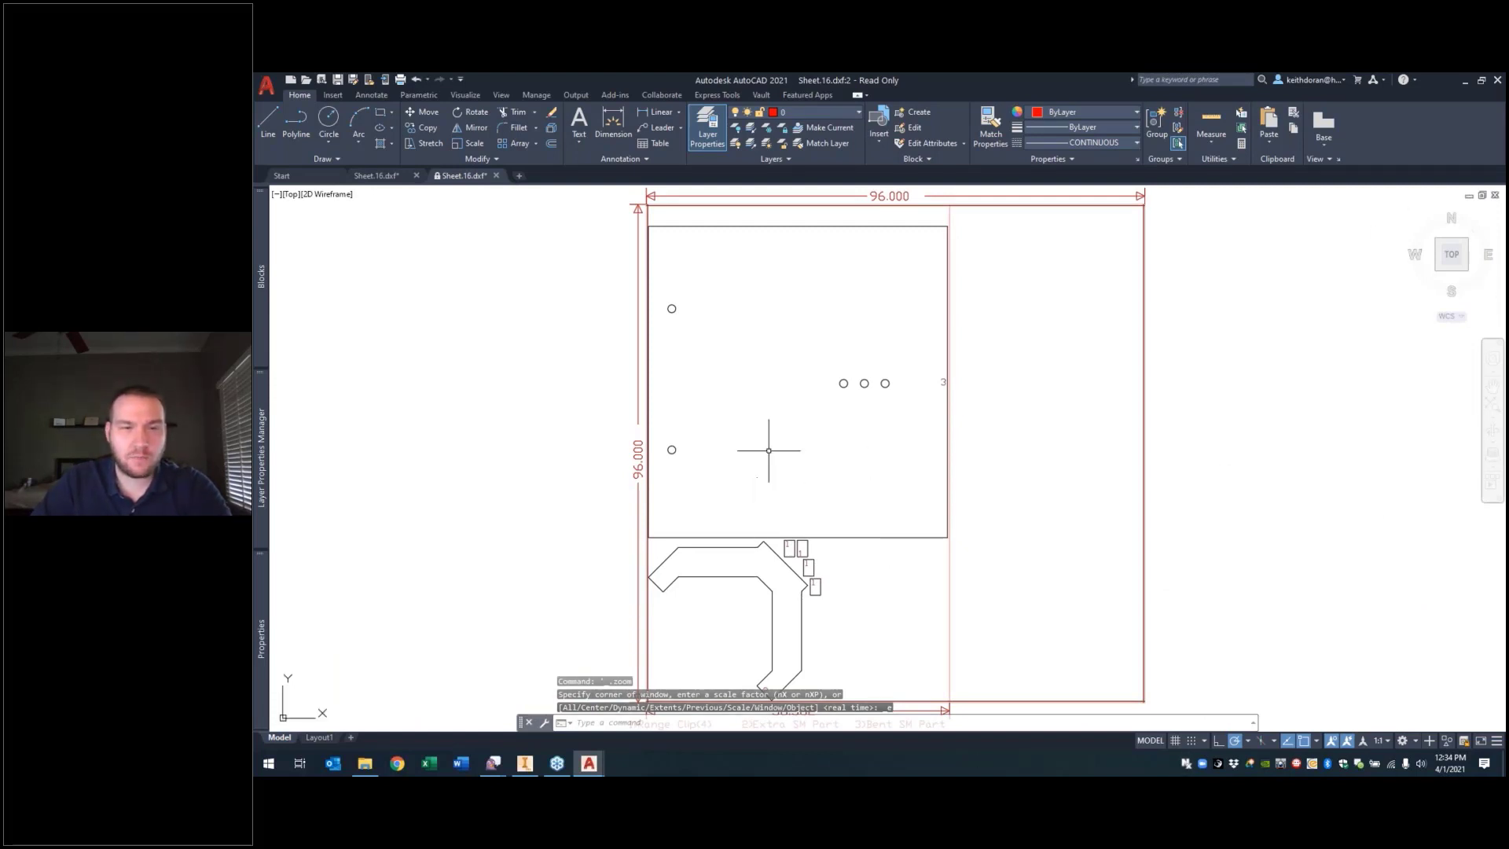
pyautogui.moveTo(769, 450)
pyautogui.mouseDown(button='middle')
pyautogui.moveTo(809, 286)
pyautogui.moveTo(735, 511)
pyautogui.moveTo(744, 448)
pyautogui.moveTo(794, 367)
pyautogui.mouseUp(button='middle')
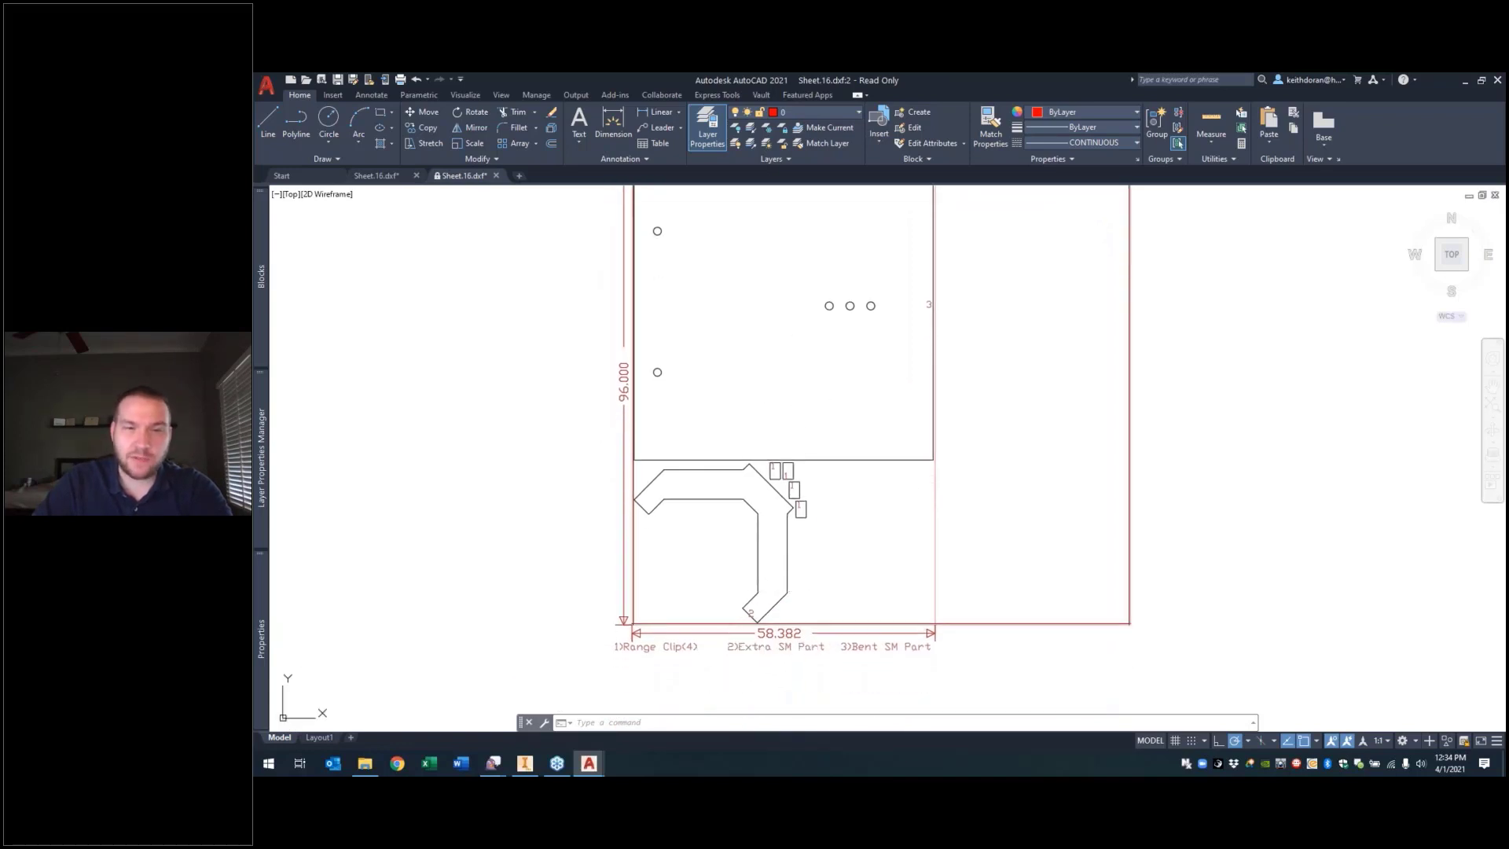
# Step: Examine which layers the Extra SM Part label and the lower edge of the large Bent SM Part outline are on
pyautogui.click(750, 646)
pyautogui.click(810, 116)
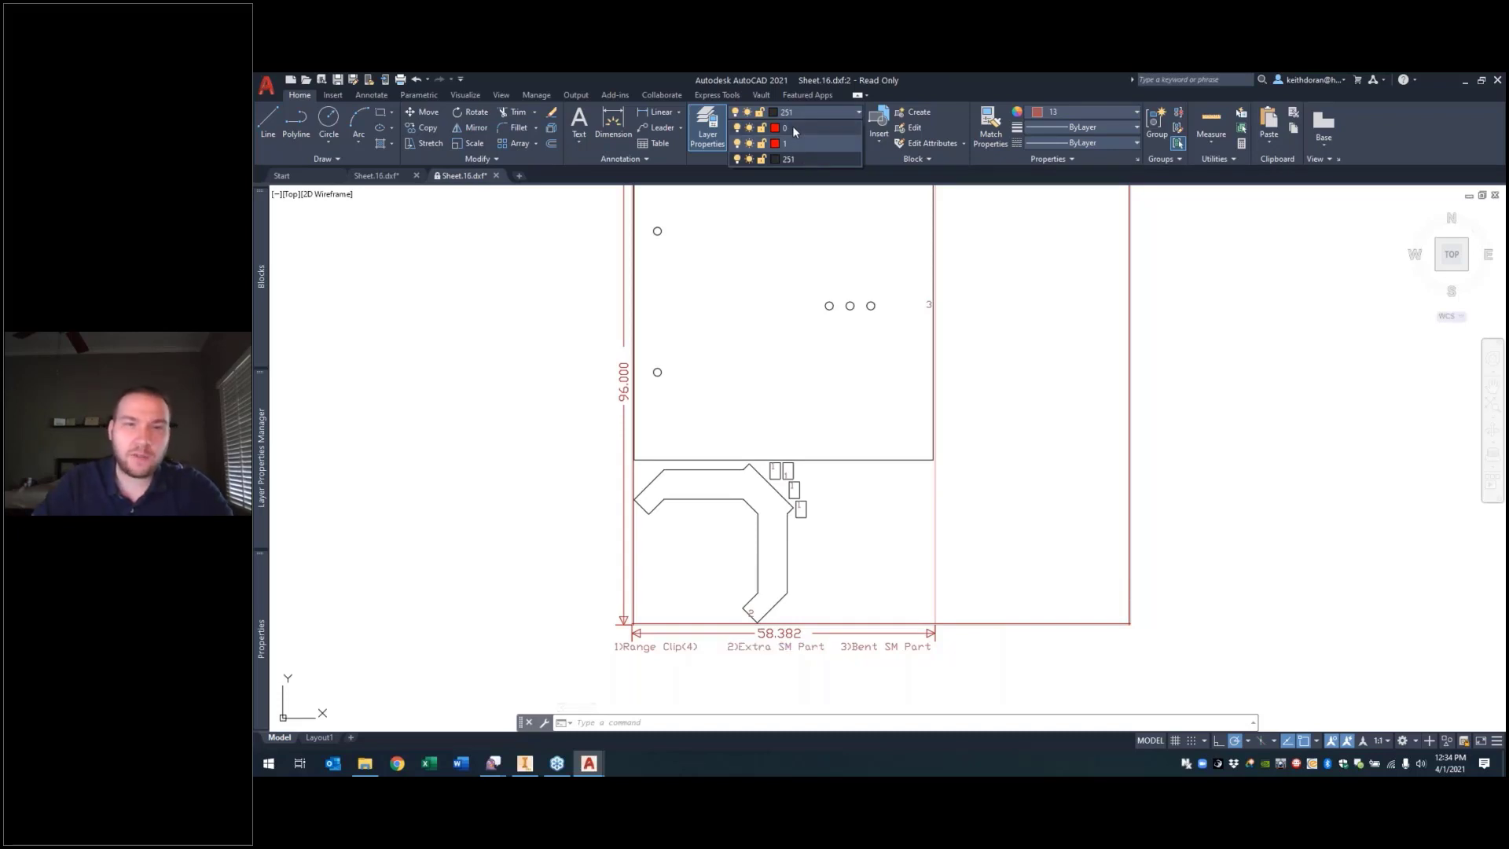
pyautogui.click(790, 158)
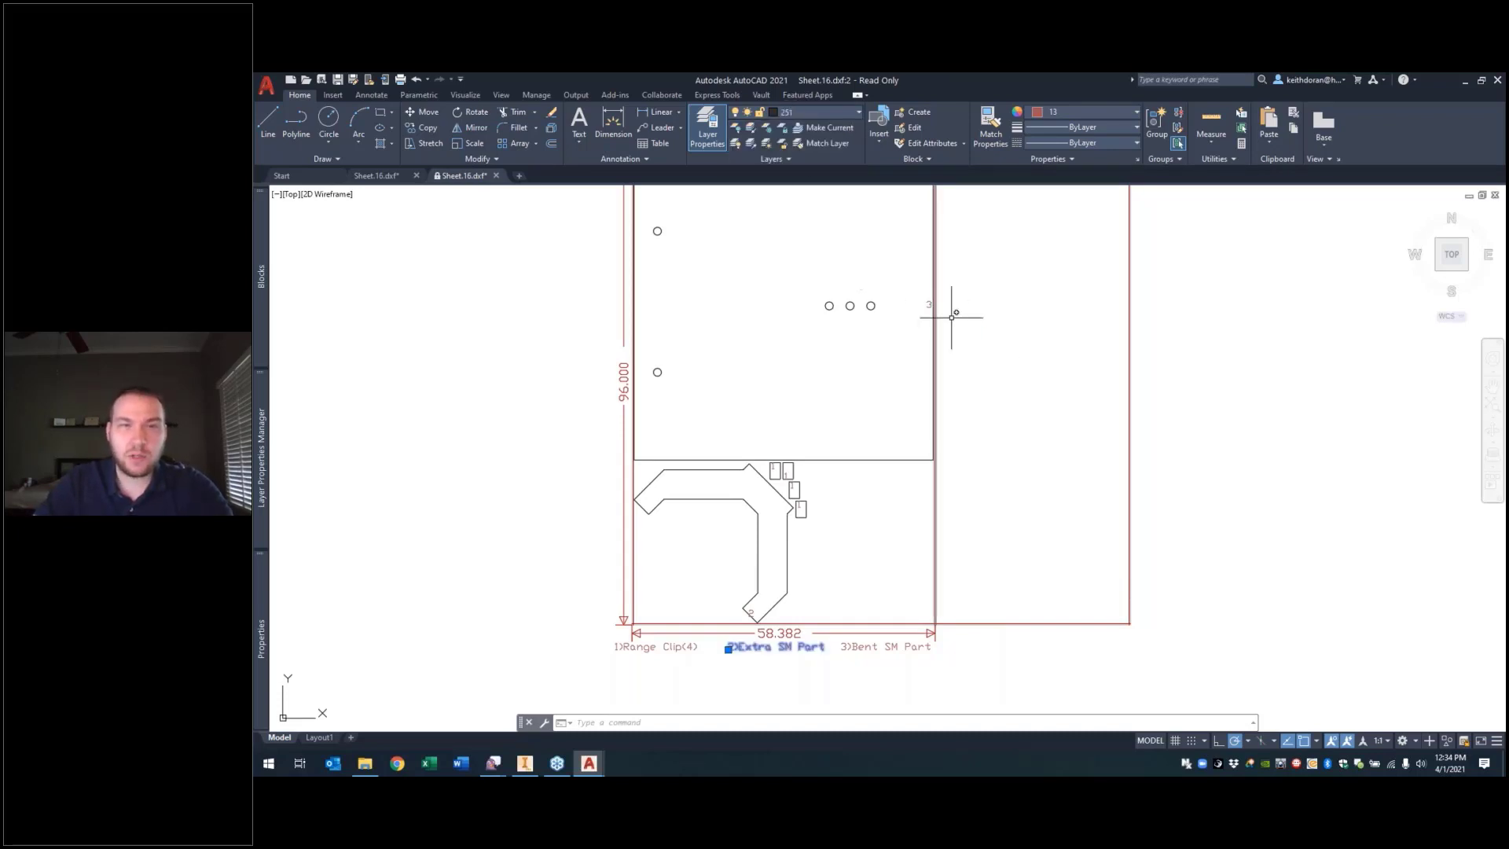
pyautogui.click(885, 459)
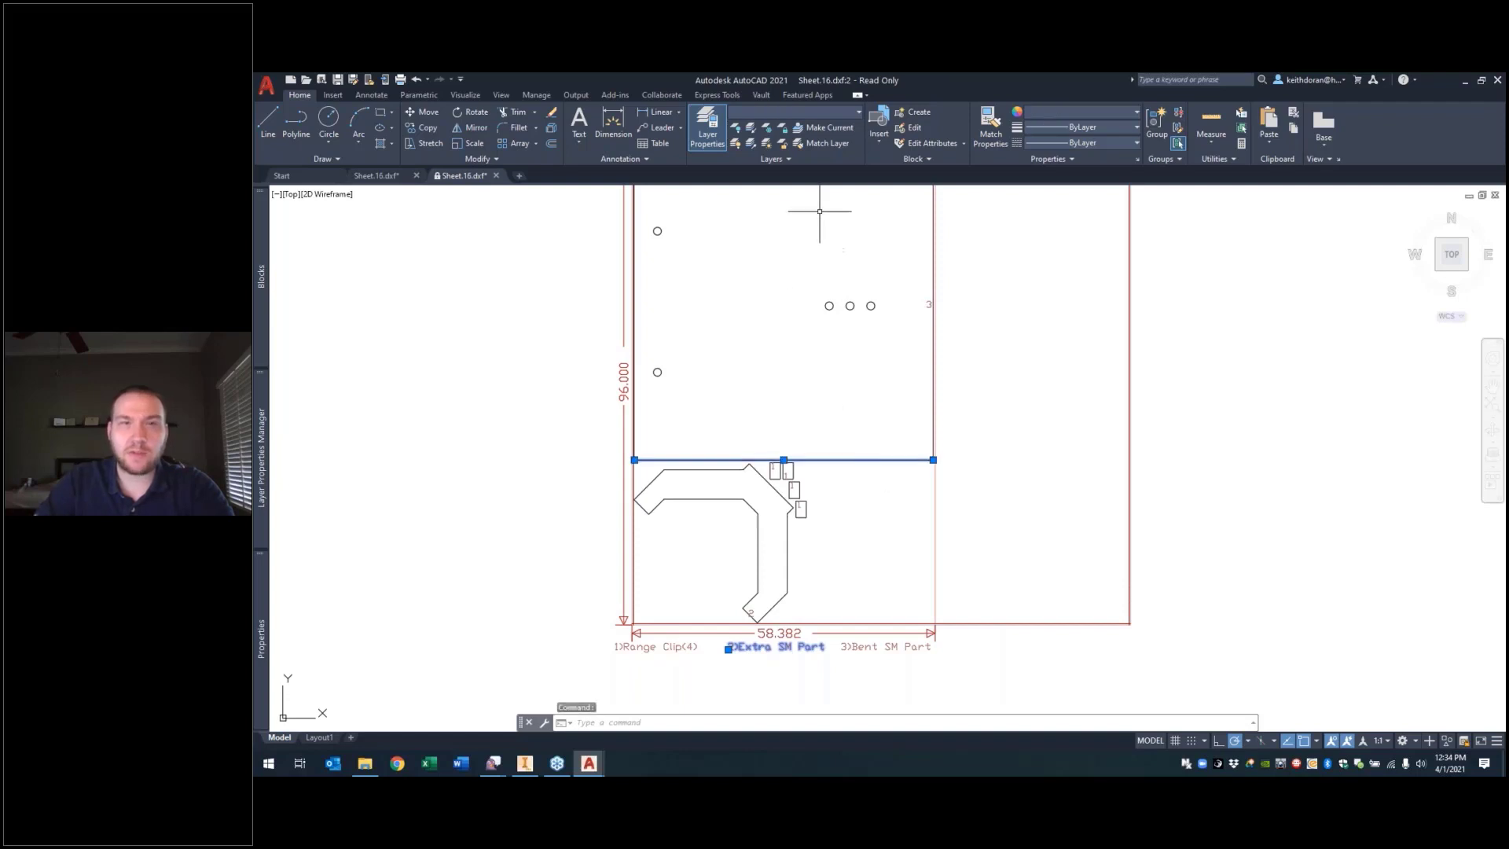
pyautogui.press('Escape')
pyautogui.press('Escape')
pyautogui.click(875, 450)
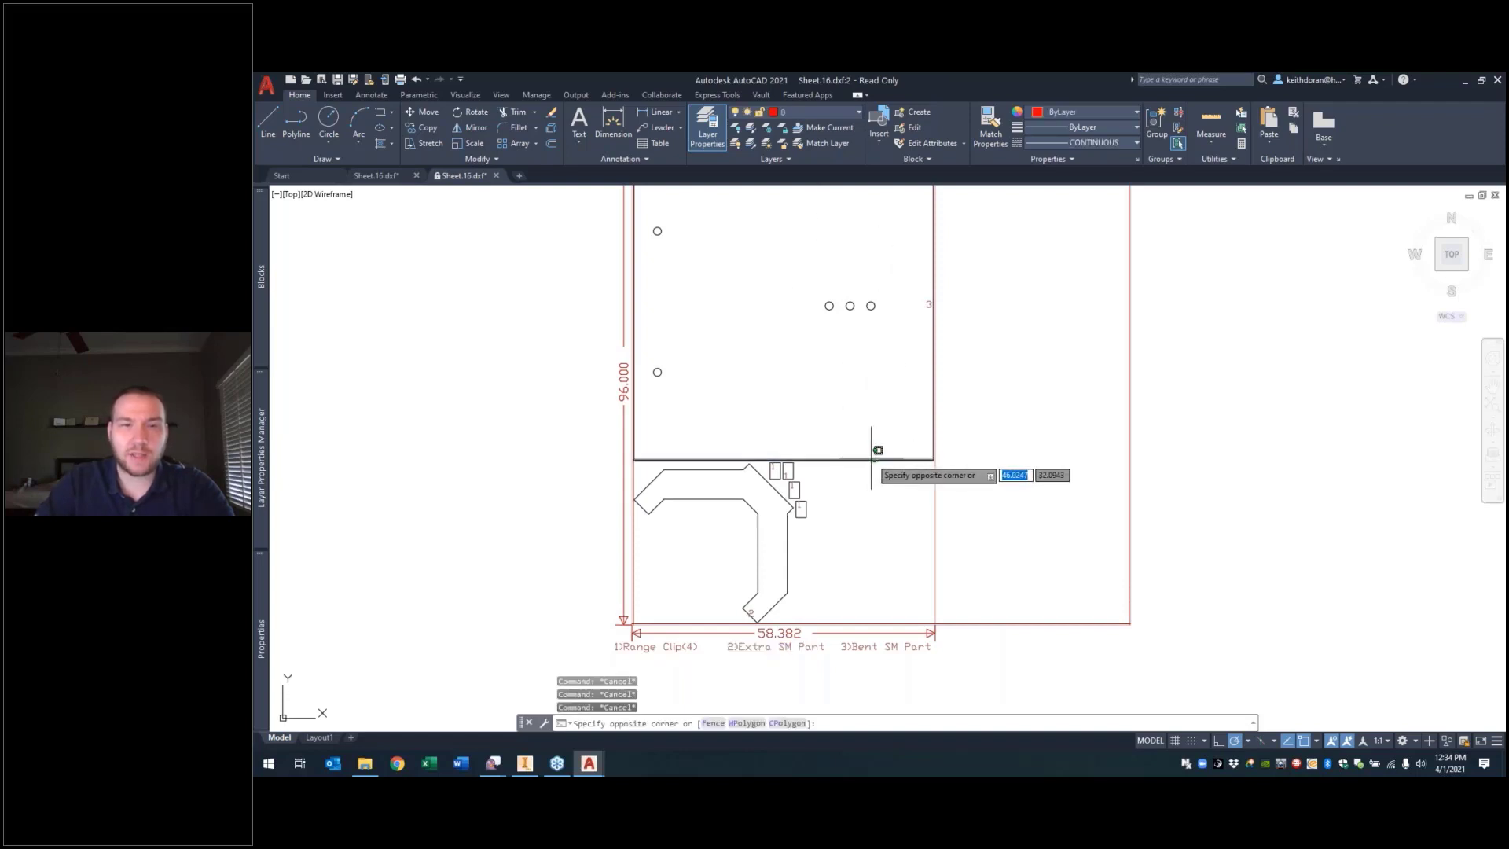
pyautogui.click(869, 457)
pyautogui.press('Escape')
# Step: Close the Sheet.16.dxf drawing and switch back to the nest in Inventor
pyautogui.scroll(-4, 758, 310)
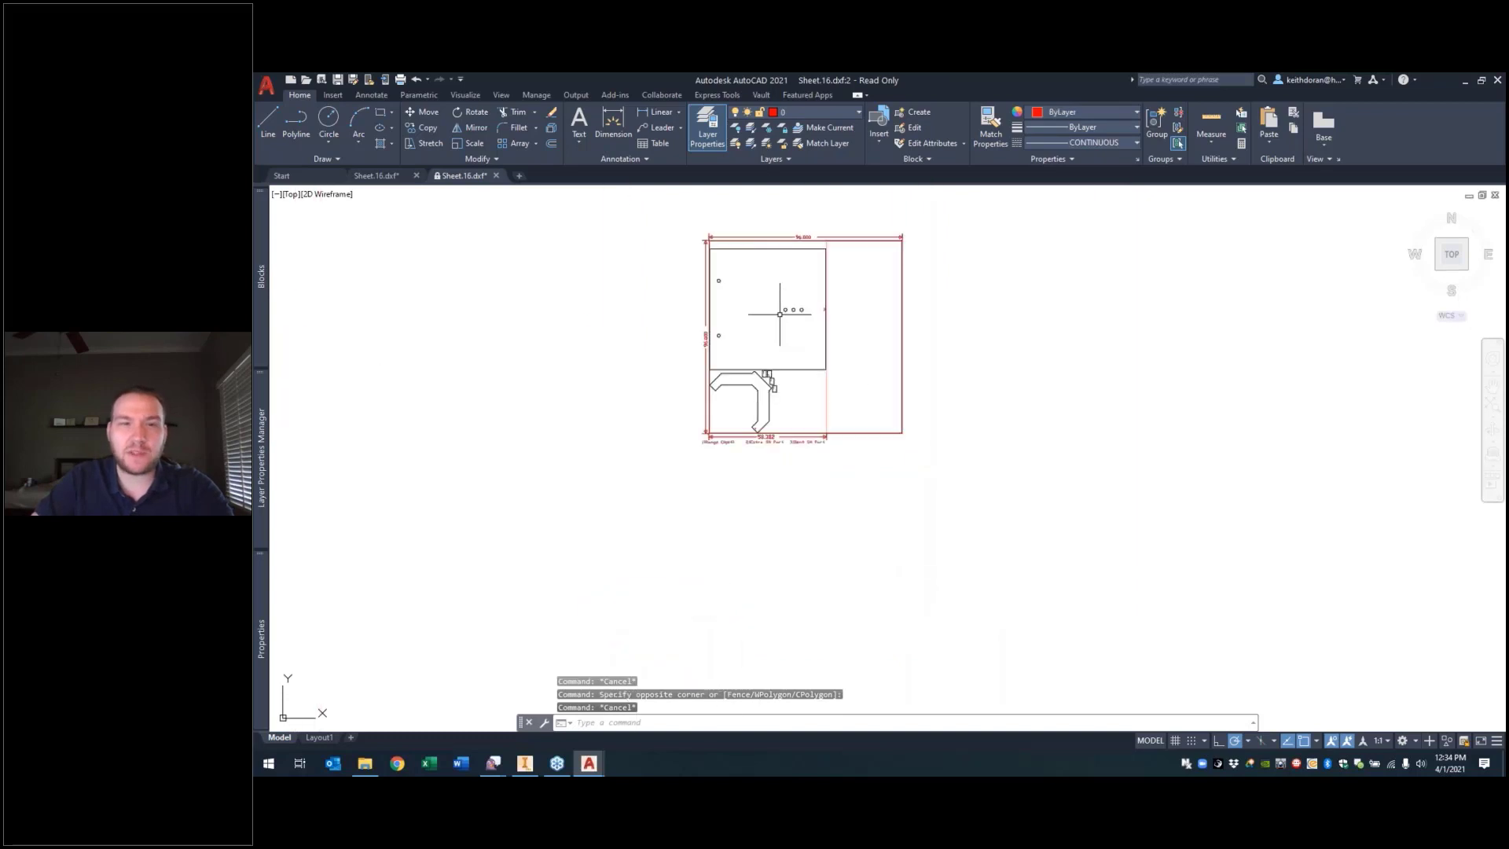
pyautogui.moveTo(776, 288); pyautogui.dragTo(797, 355, button='middle')
pyautogui.scroll(4, 799, 365)
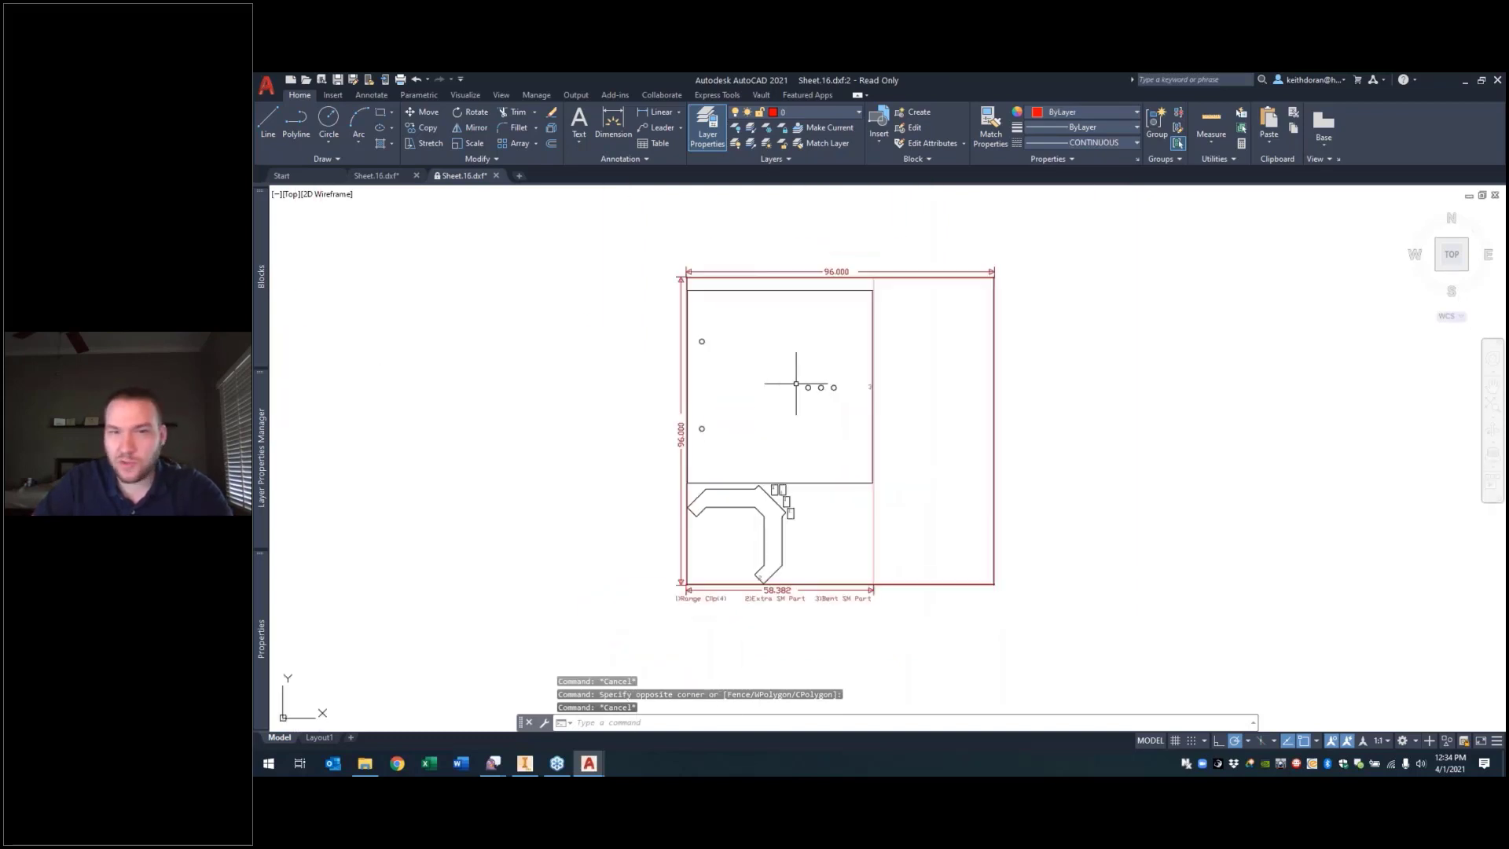
pyautogui.scroll(-2, 788, 401)
pyautogui.moveTo(784, 407); pyautogui.dragTo(853, 394, button='middle')
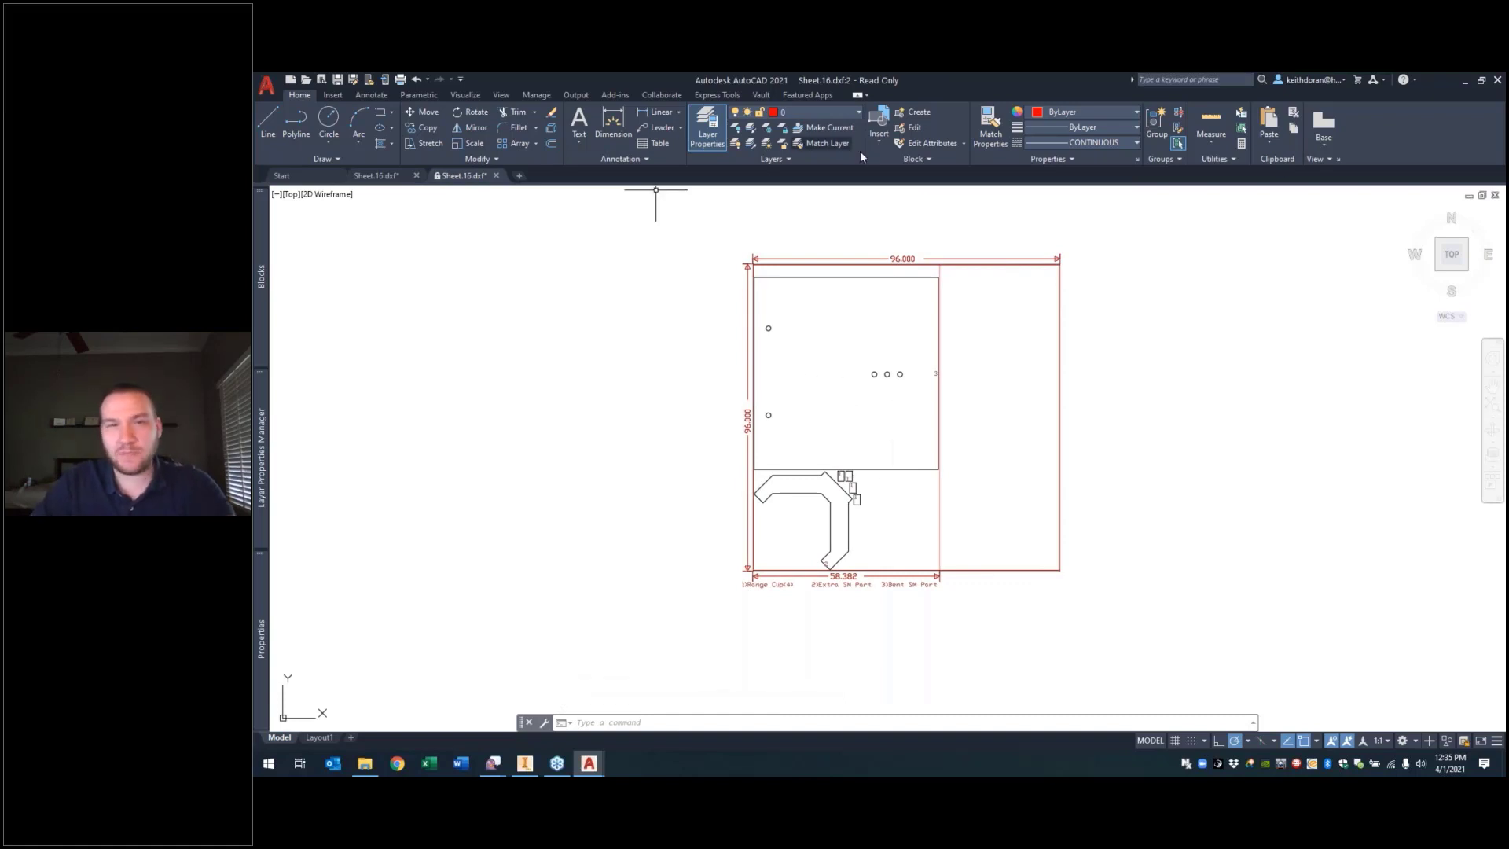
pyautogui.click(1495, 194)
pyautogui.click(924, 442)
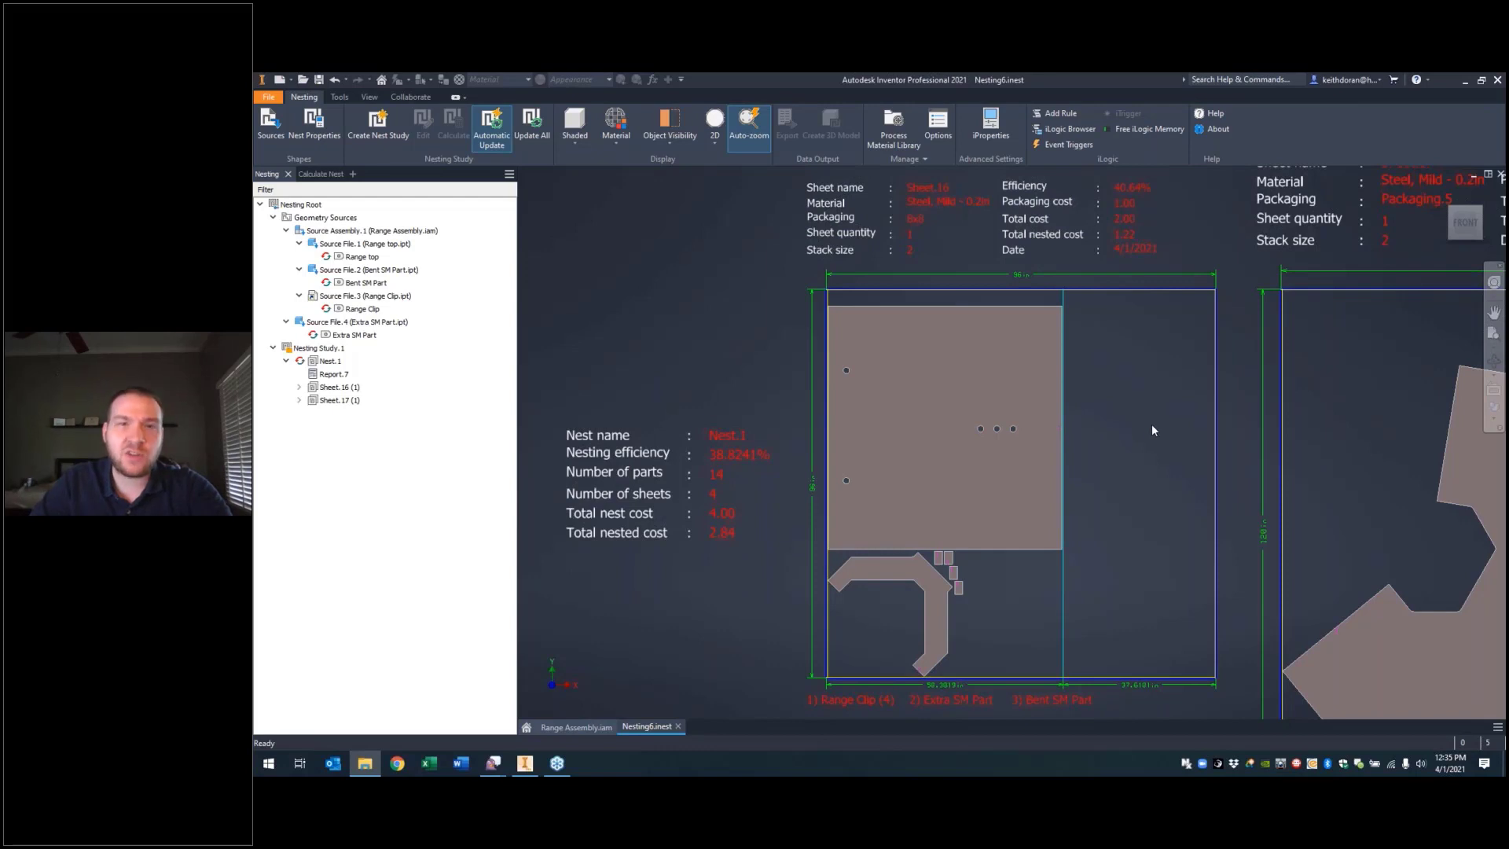
pyautogui.scroll(-3, 1152, 431)
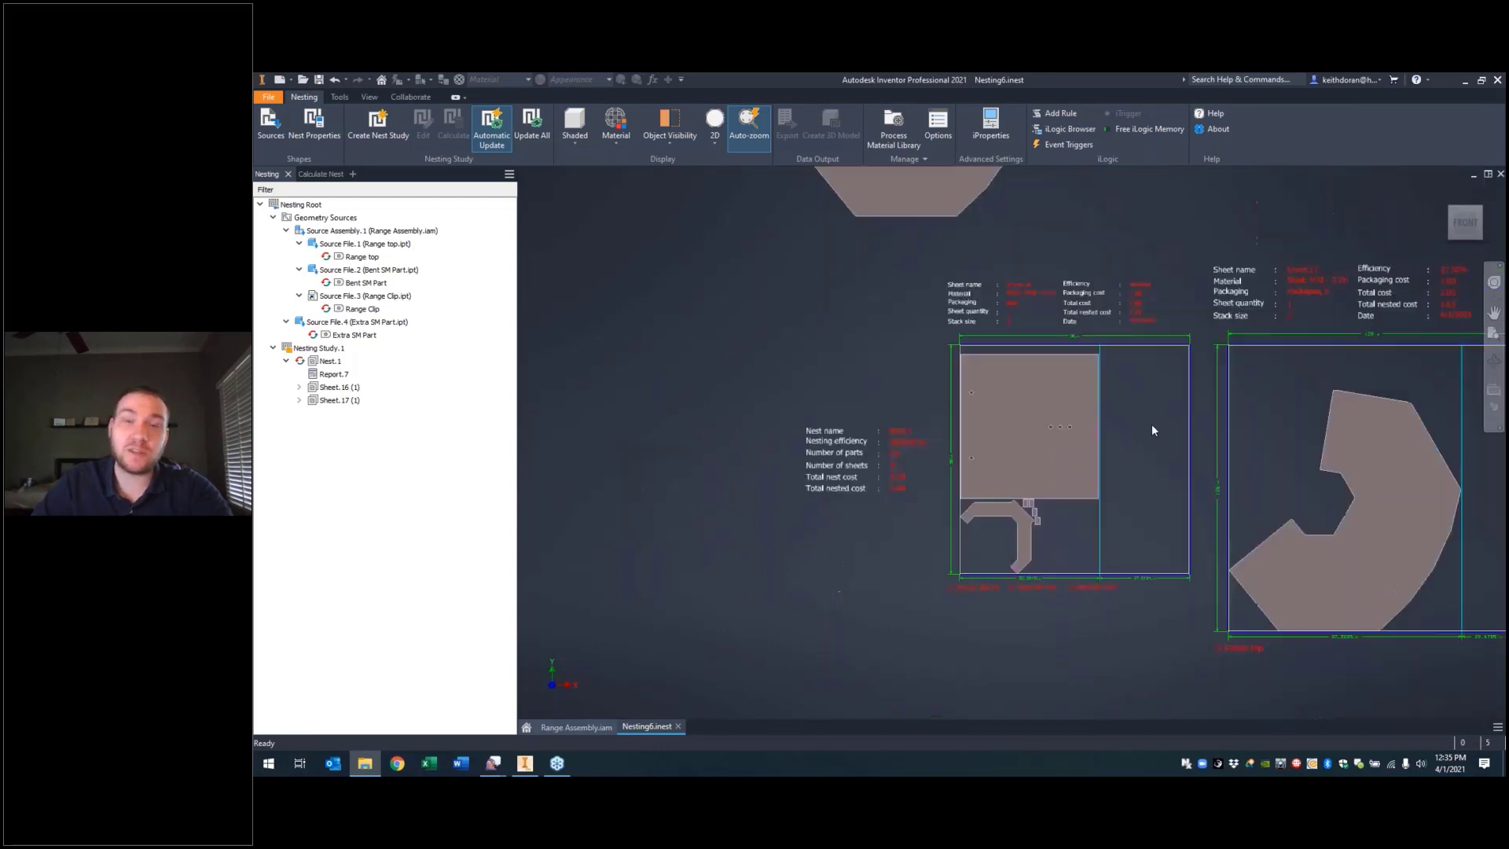
pyautogui.moveTo(1140, 424); pyautogui.dragTo(896, 424, button='middle')
pyautogui.click(316, 348)
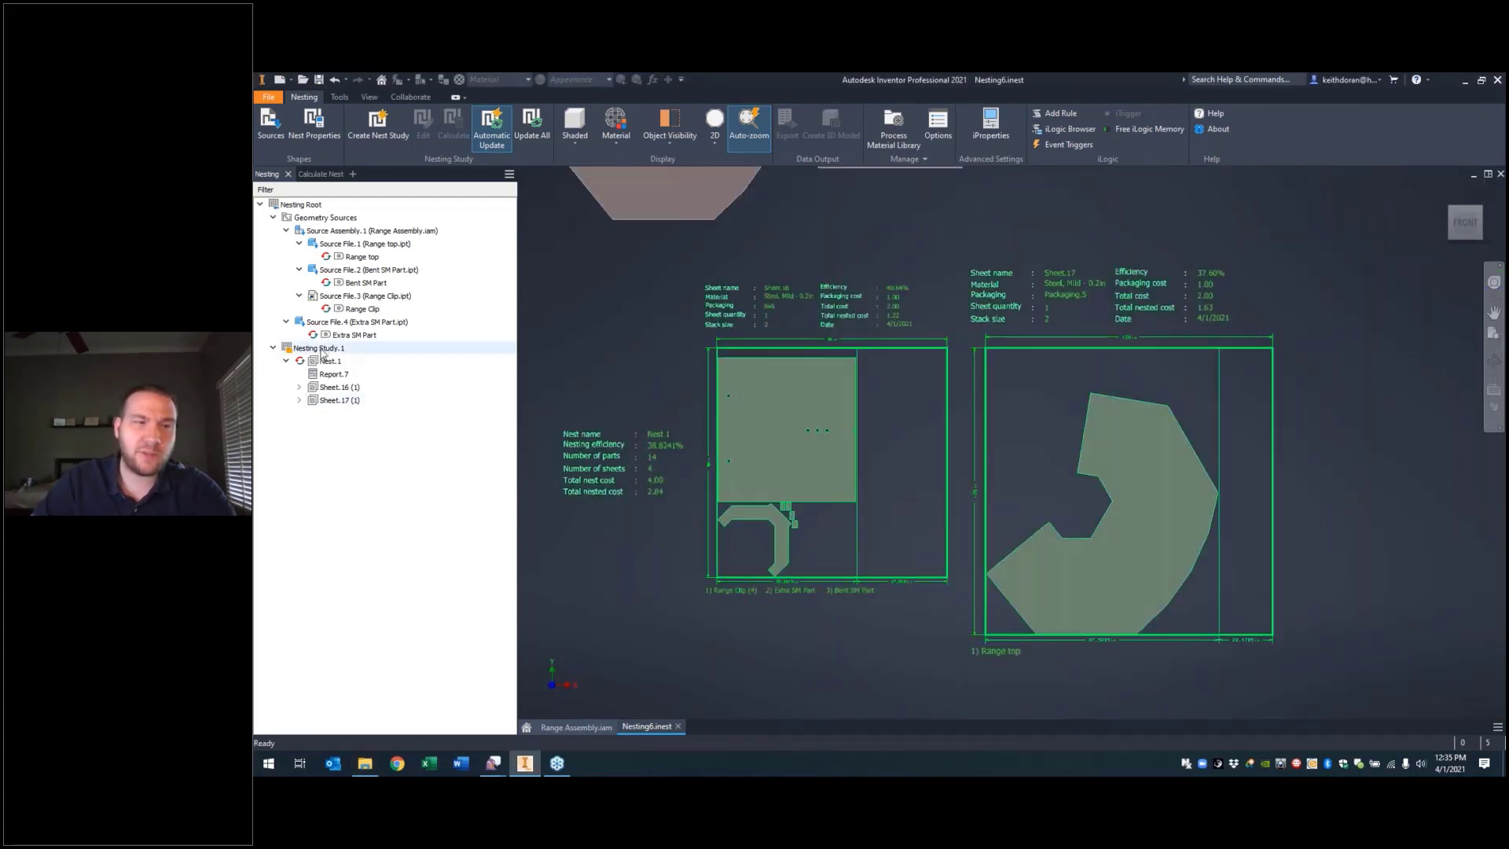
pyautogui.rightClick(322, 353)
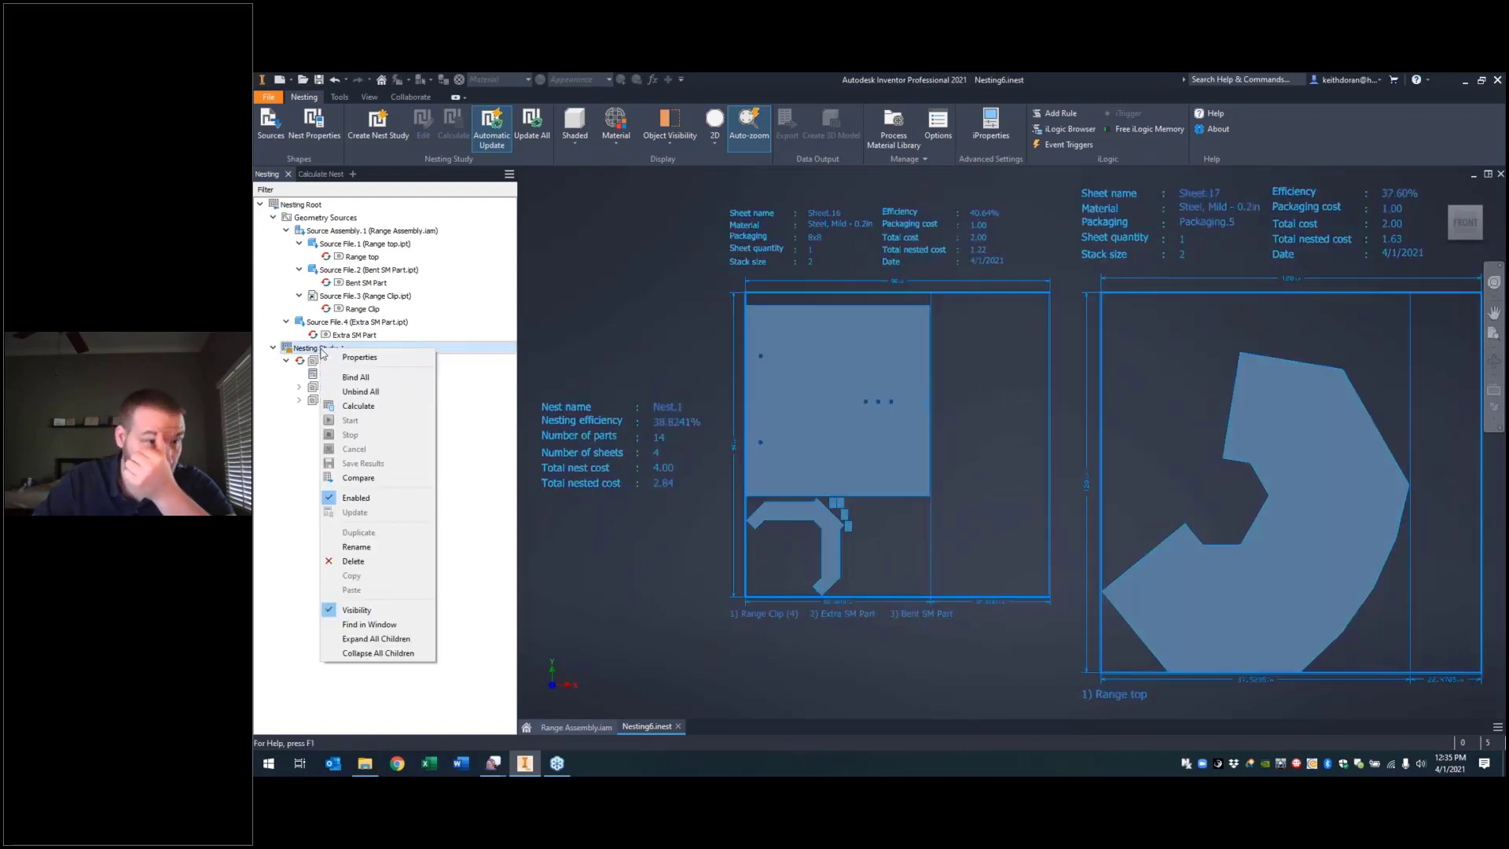
pyautogui.click(269, 441)
# Step: Create a 3D model of Sheet.16 as a multi-body part file with the stock included
pyautogui.click(346, 388)
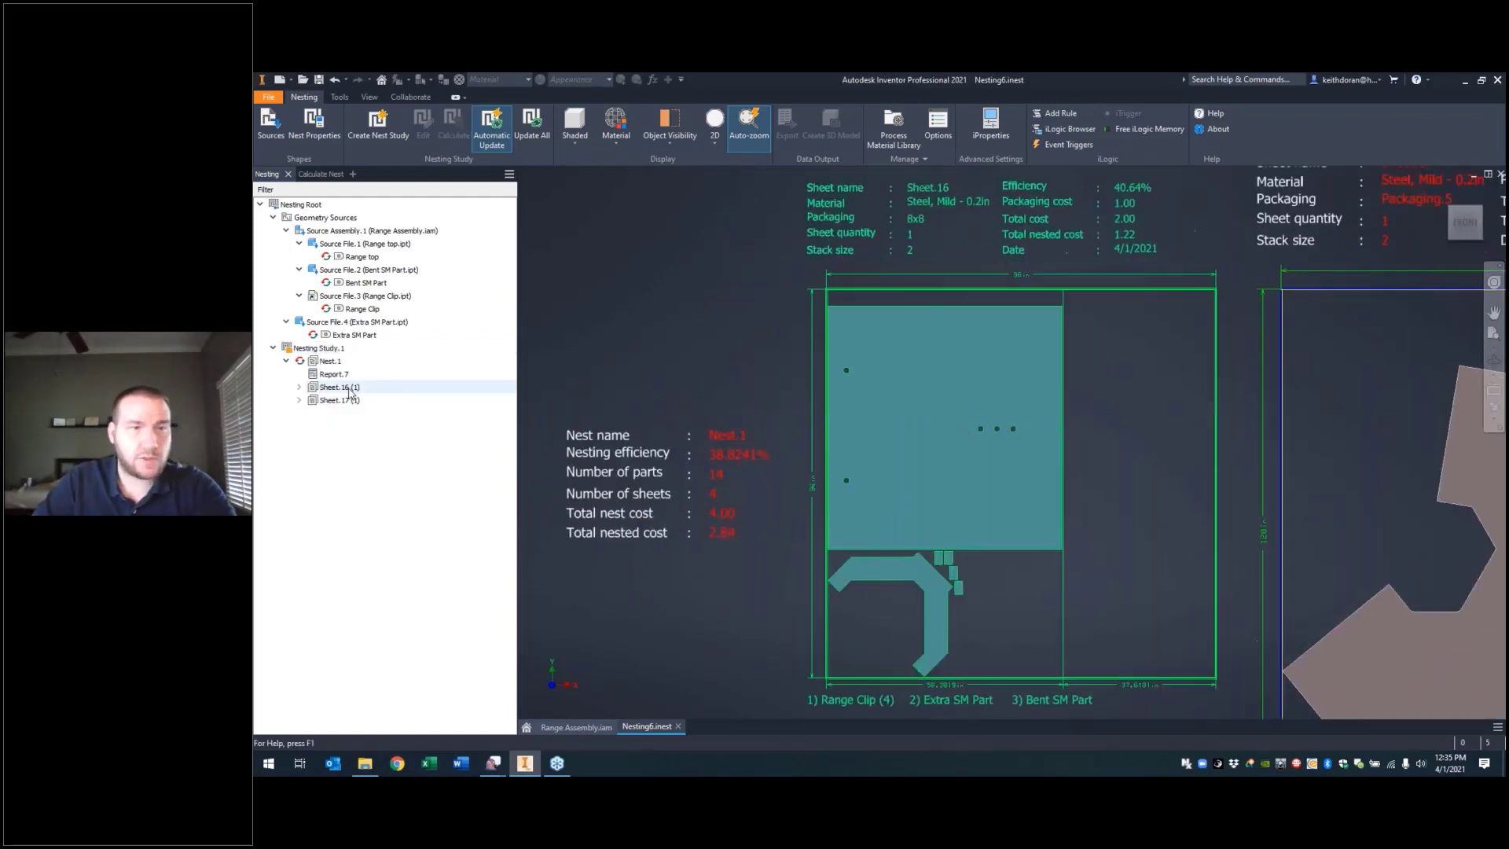
pyautogui.rightClick(349, 393)
pyautogui.click(425, 431)
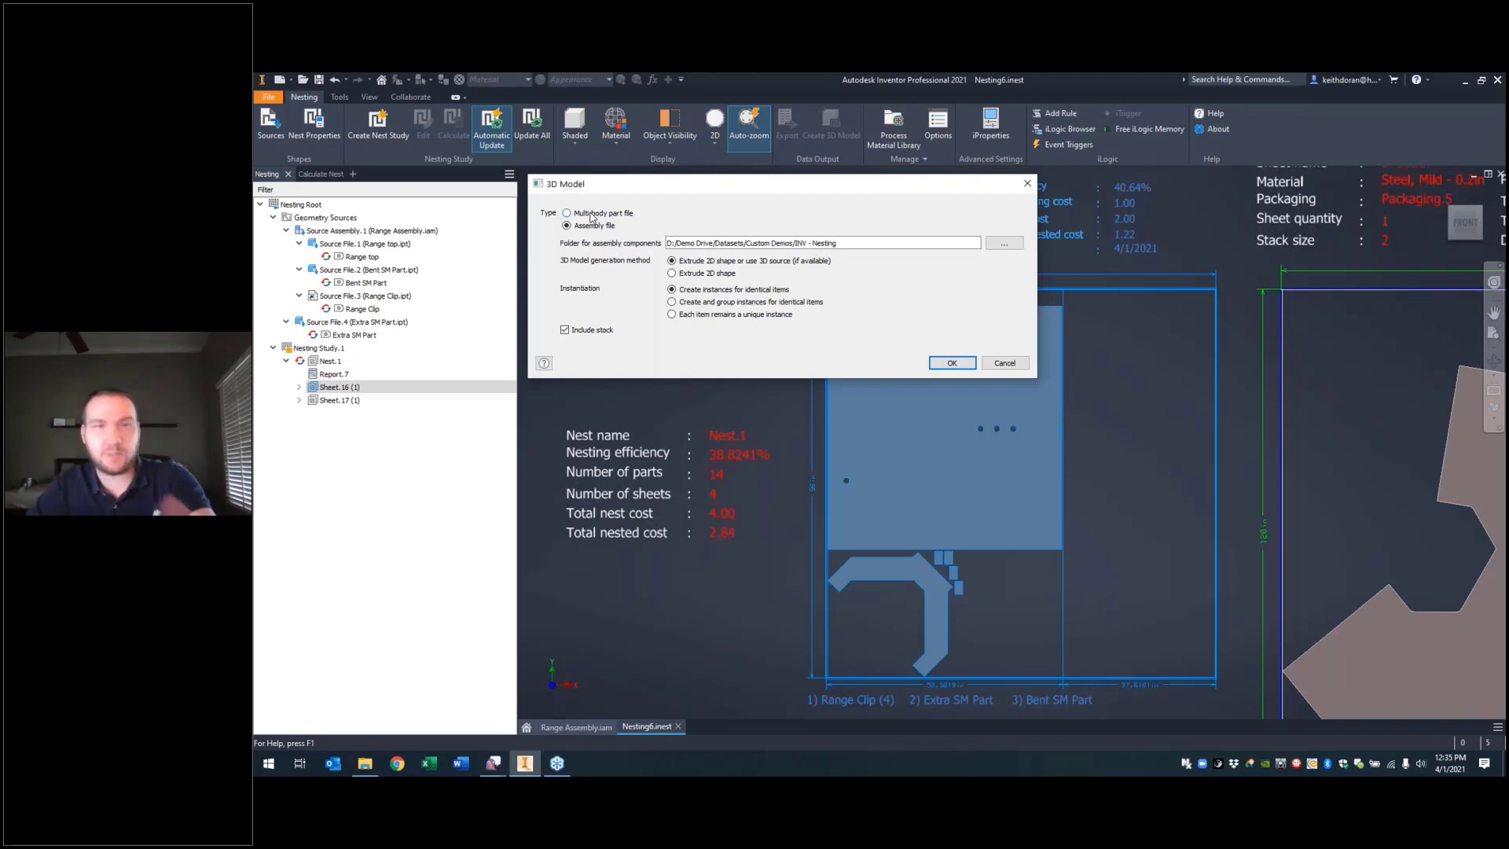
pyautogui.click(594, 215)
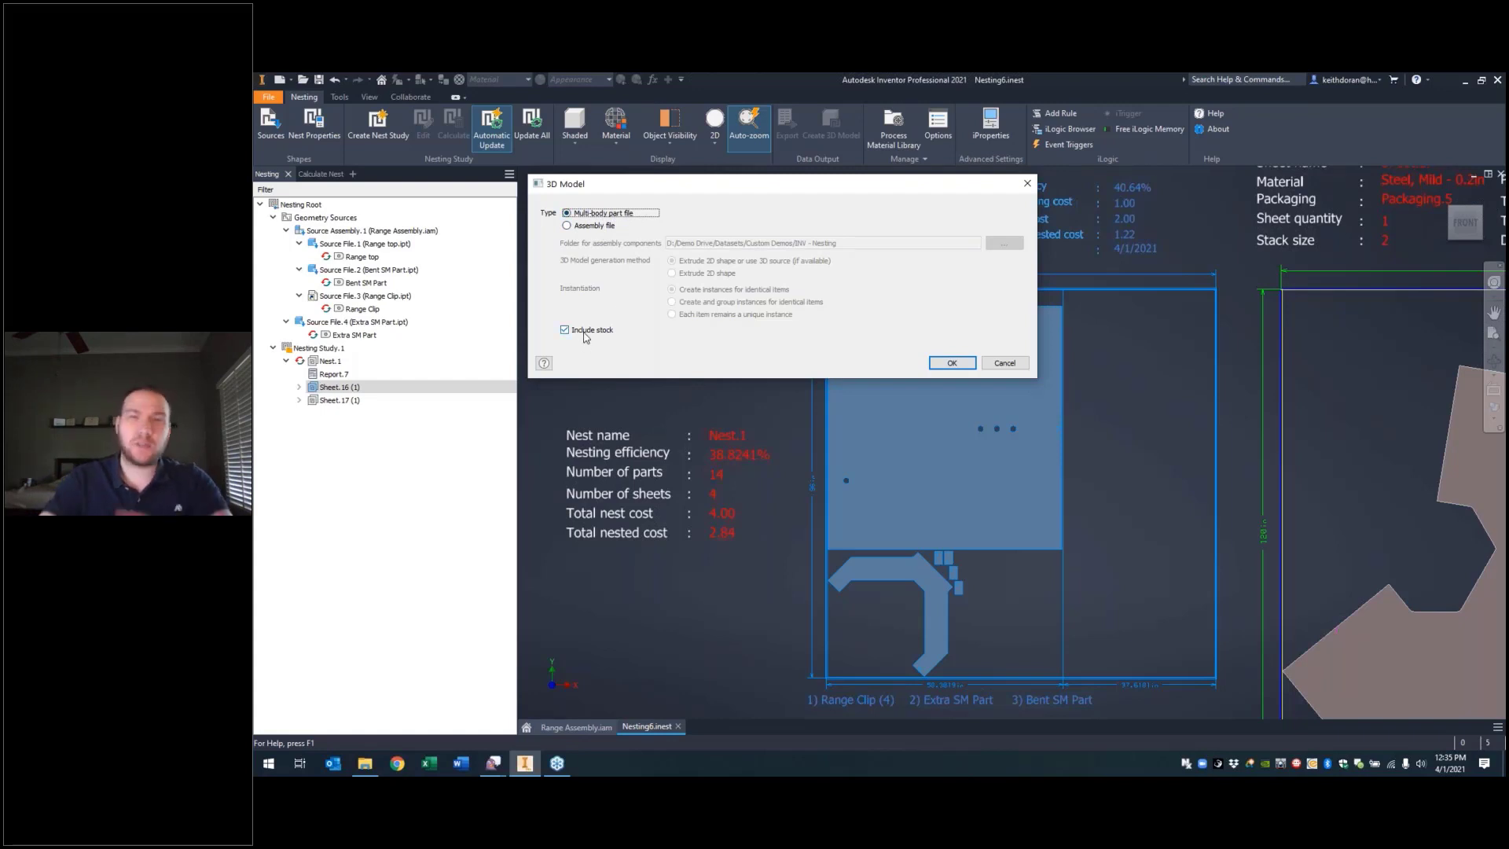
pyautogui.click(951, 363)
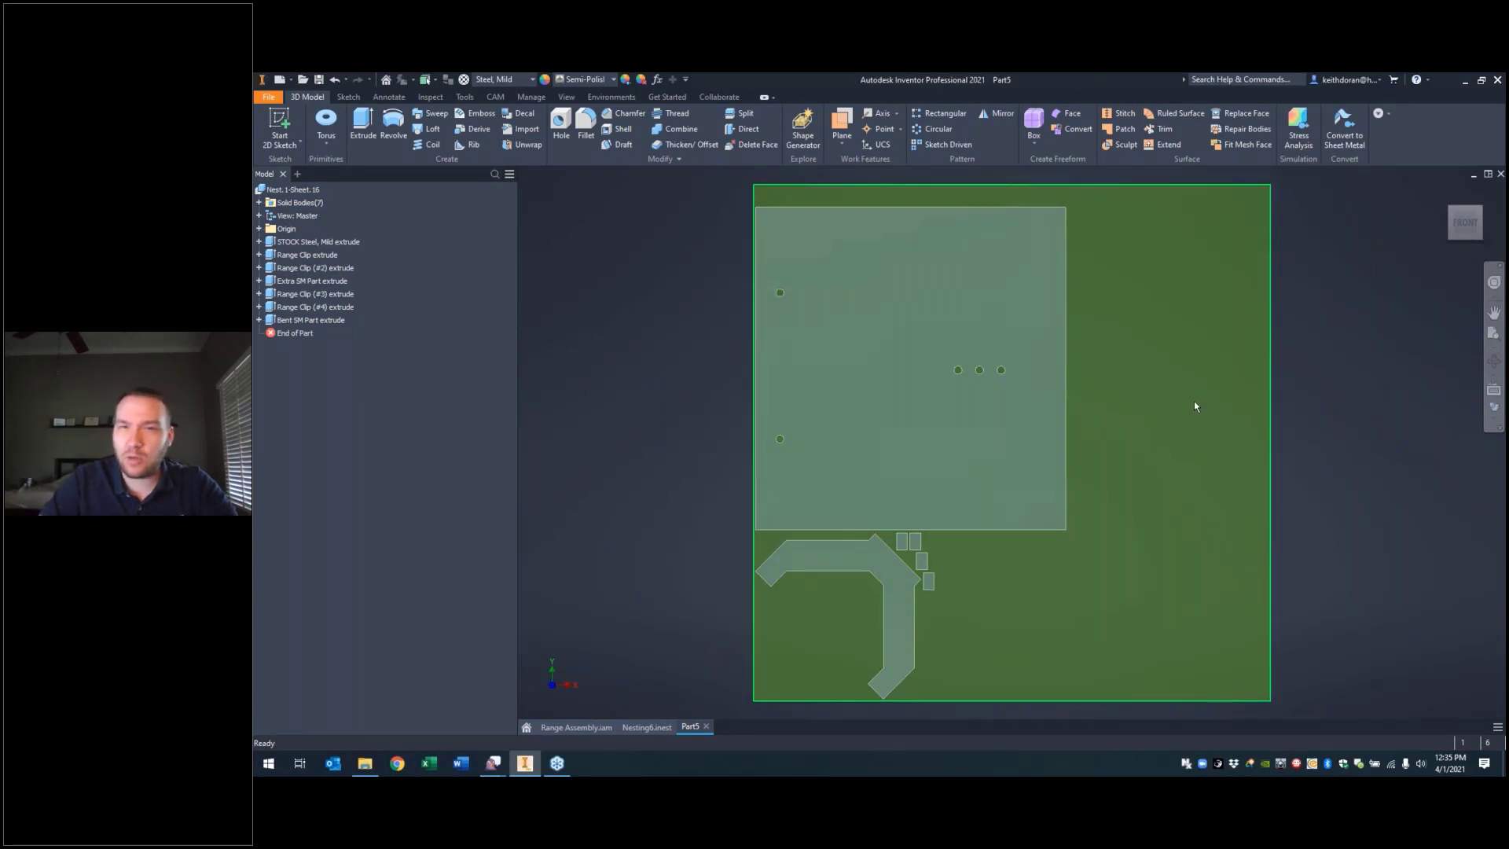
# Step: Start a CAM milling setup and select the Bent SM Part, Extra SM Part and four Range Clip bodies as its model, excluding the stock
pyautogui.moveTo(1195, 404)
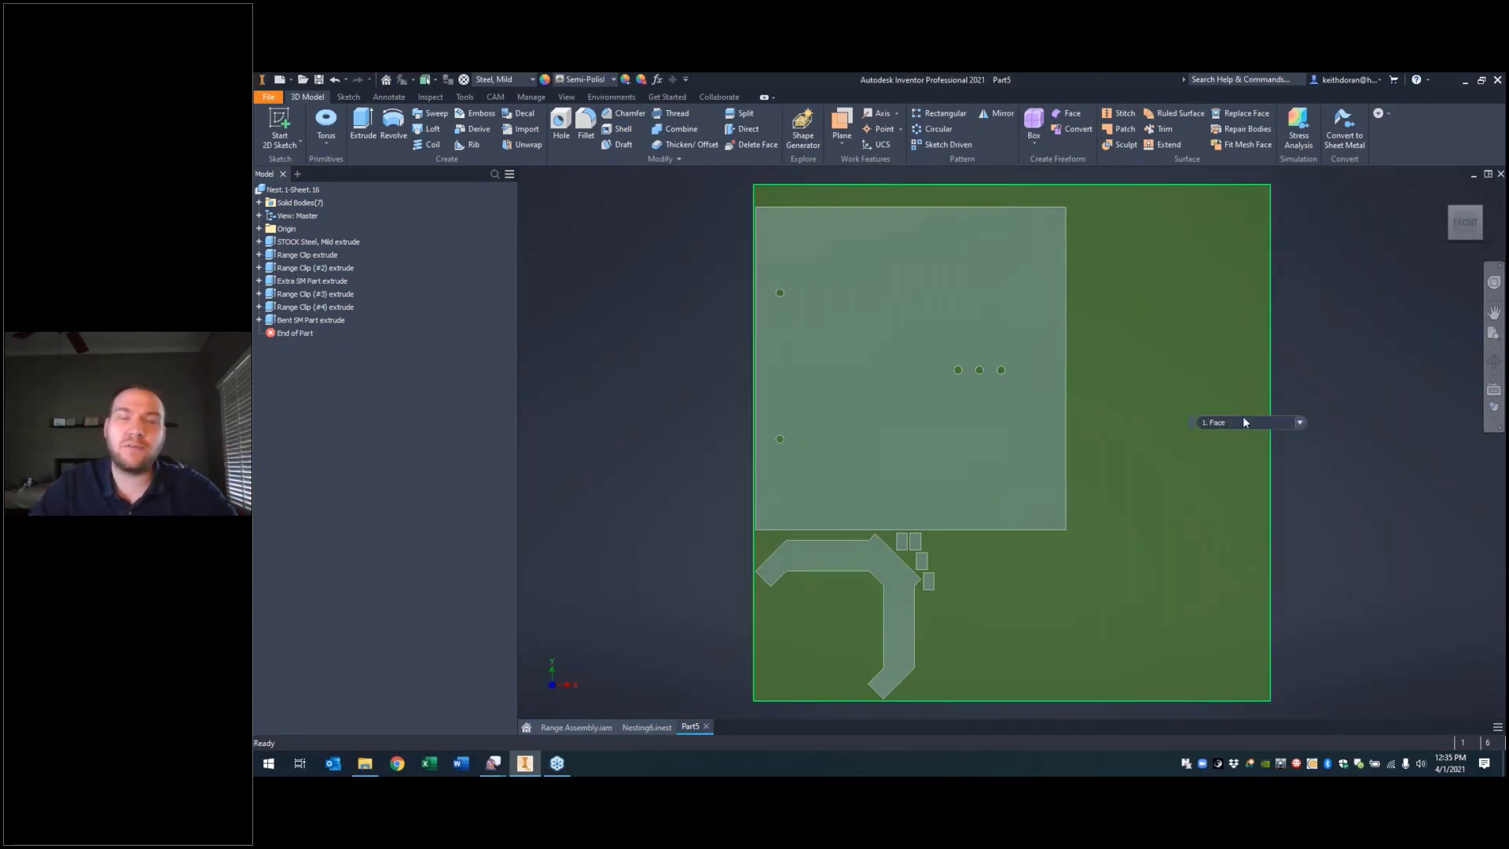
pyautogui.click(496, 97)
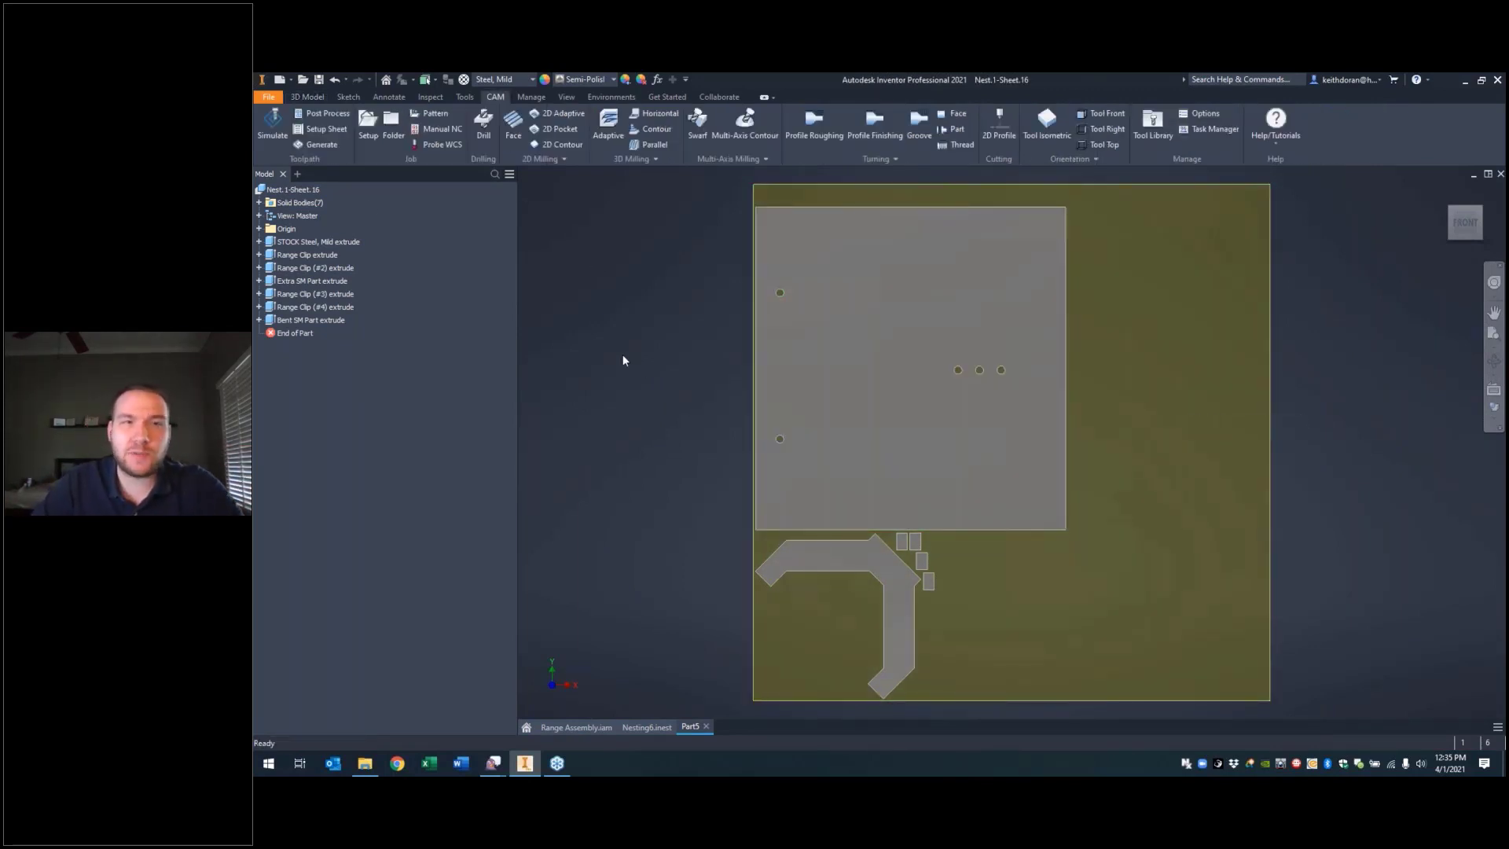
pyautogui.click(368, 126)
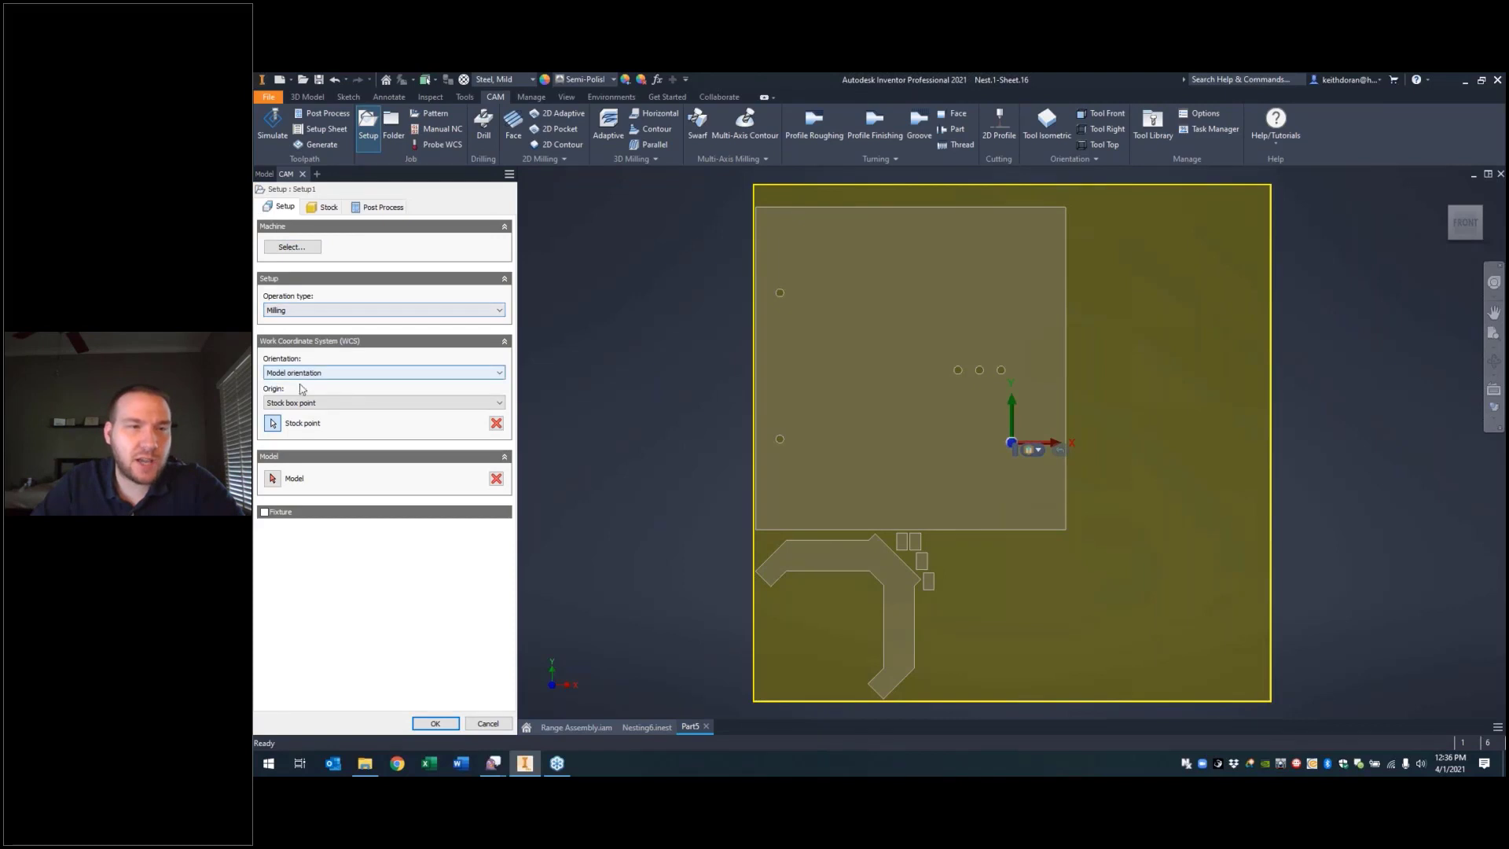
pyautogui.click(272, 478)
pyautogui.click(861, 368)
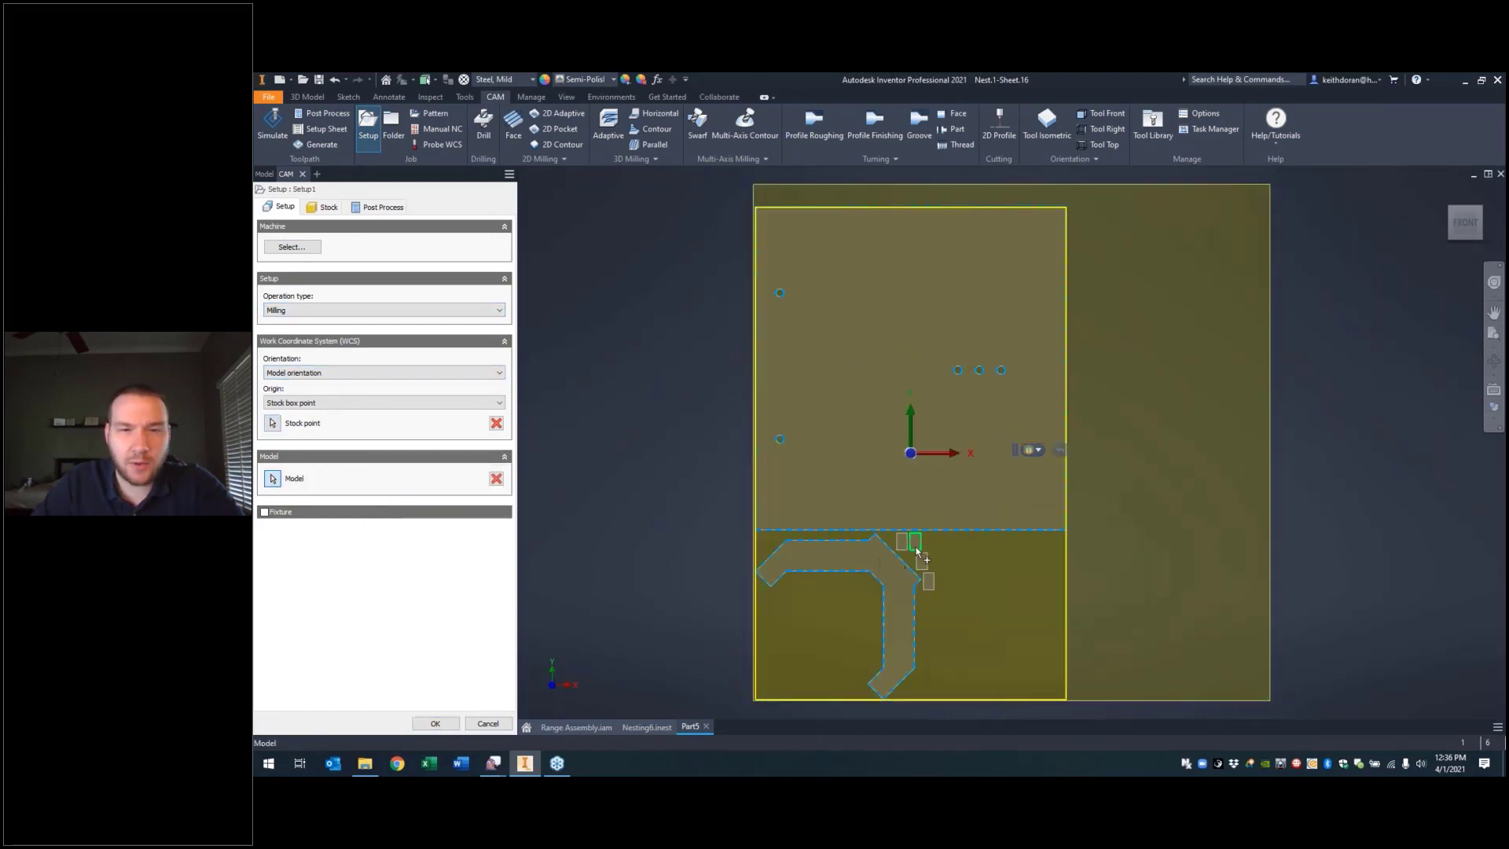
pyautogui.click(915, 541)
pyautogui.click(901, 540)
pyautogui.click(921, 560)
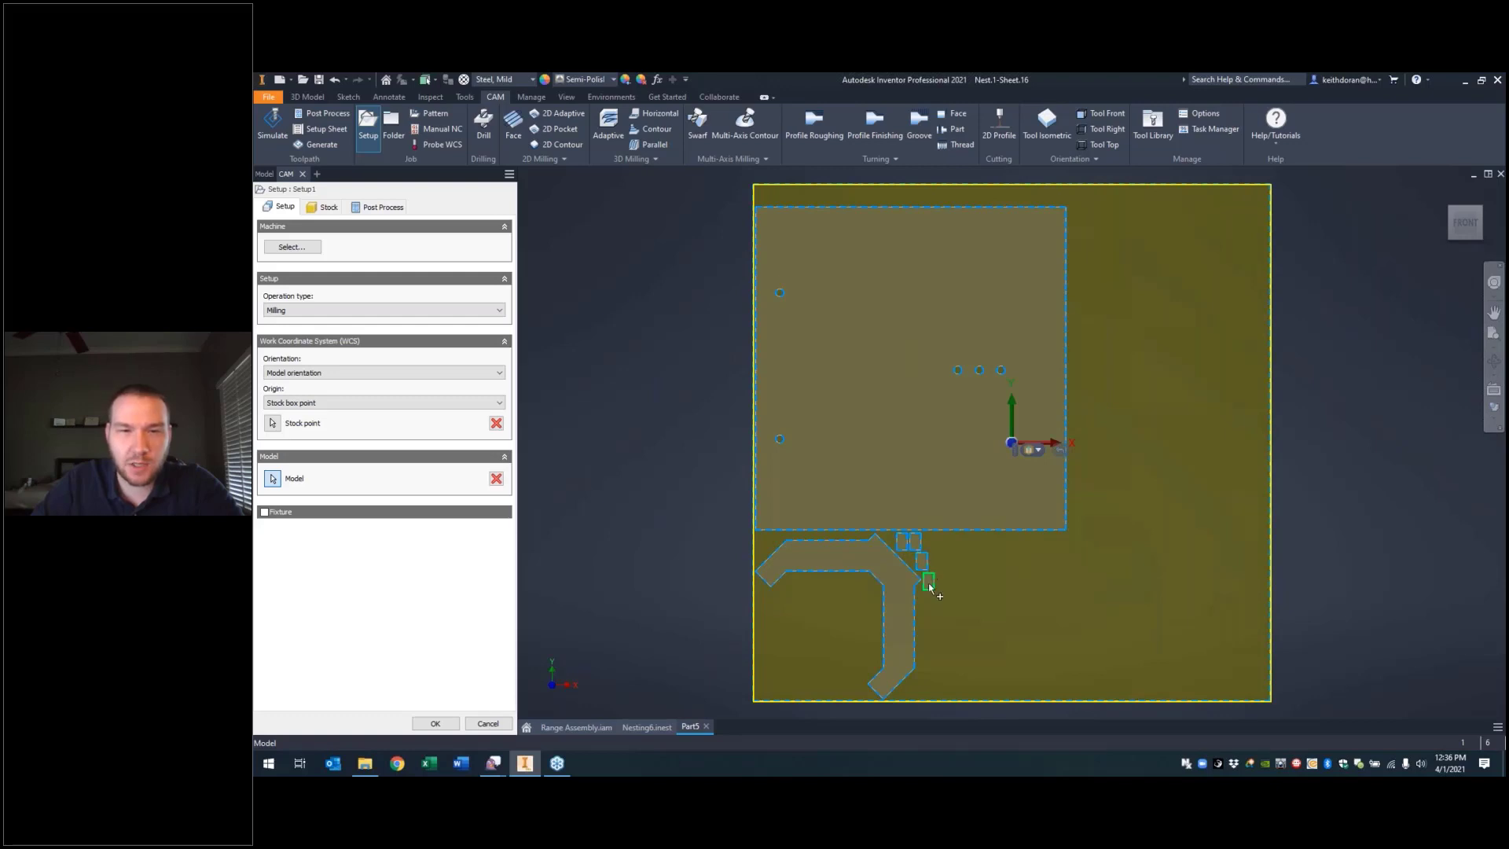
pyautogui.click(1191, 464)
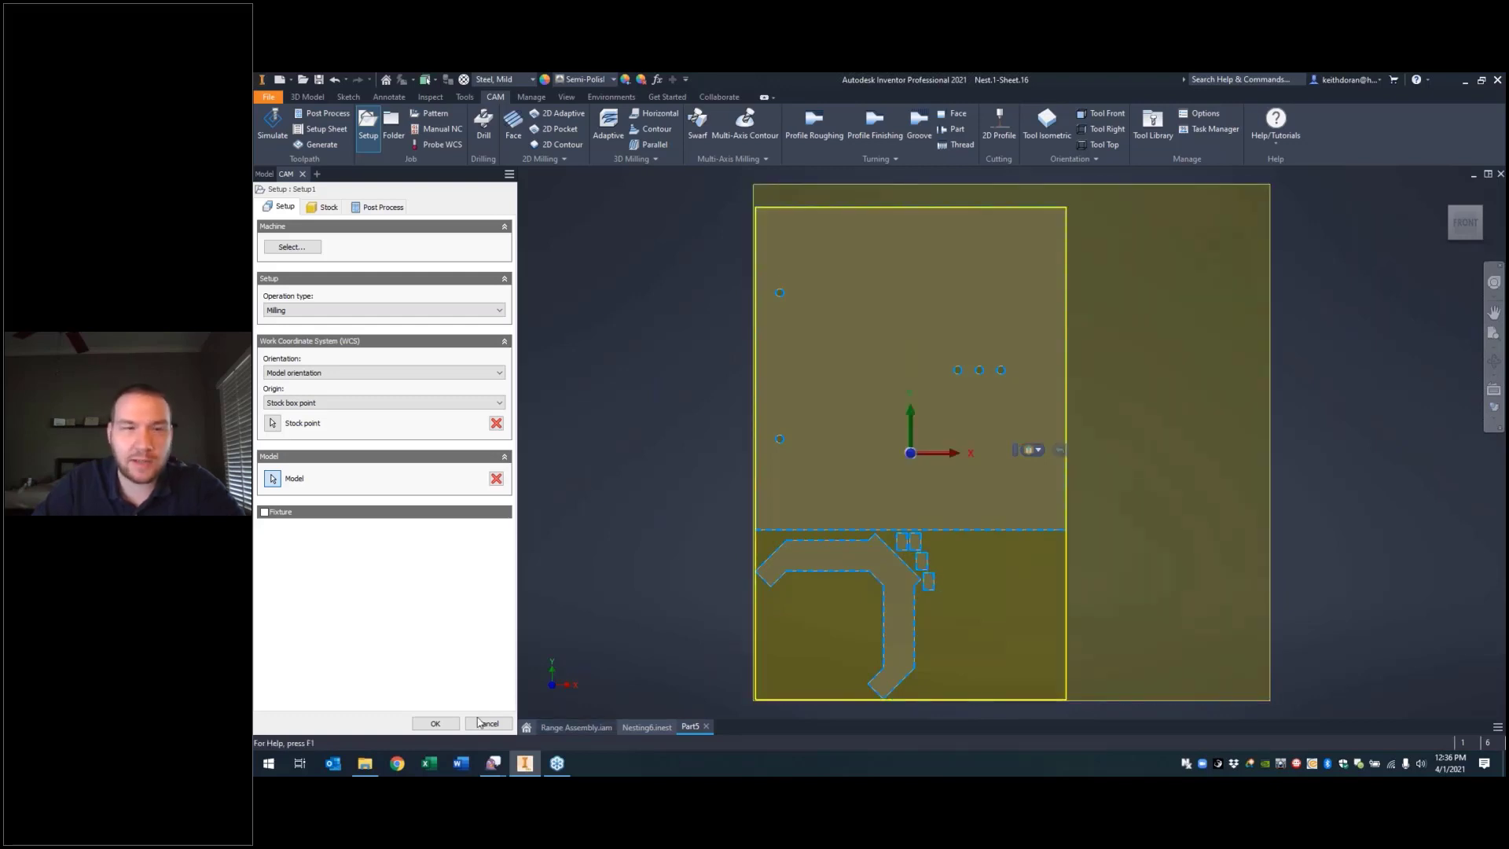
# Step: Set the setup's stock mode to From solid and pick the full sheet body as the stock solid
pyautogui.click(323, 206)
pyautogui.click(295, 258)
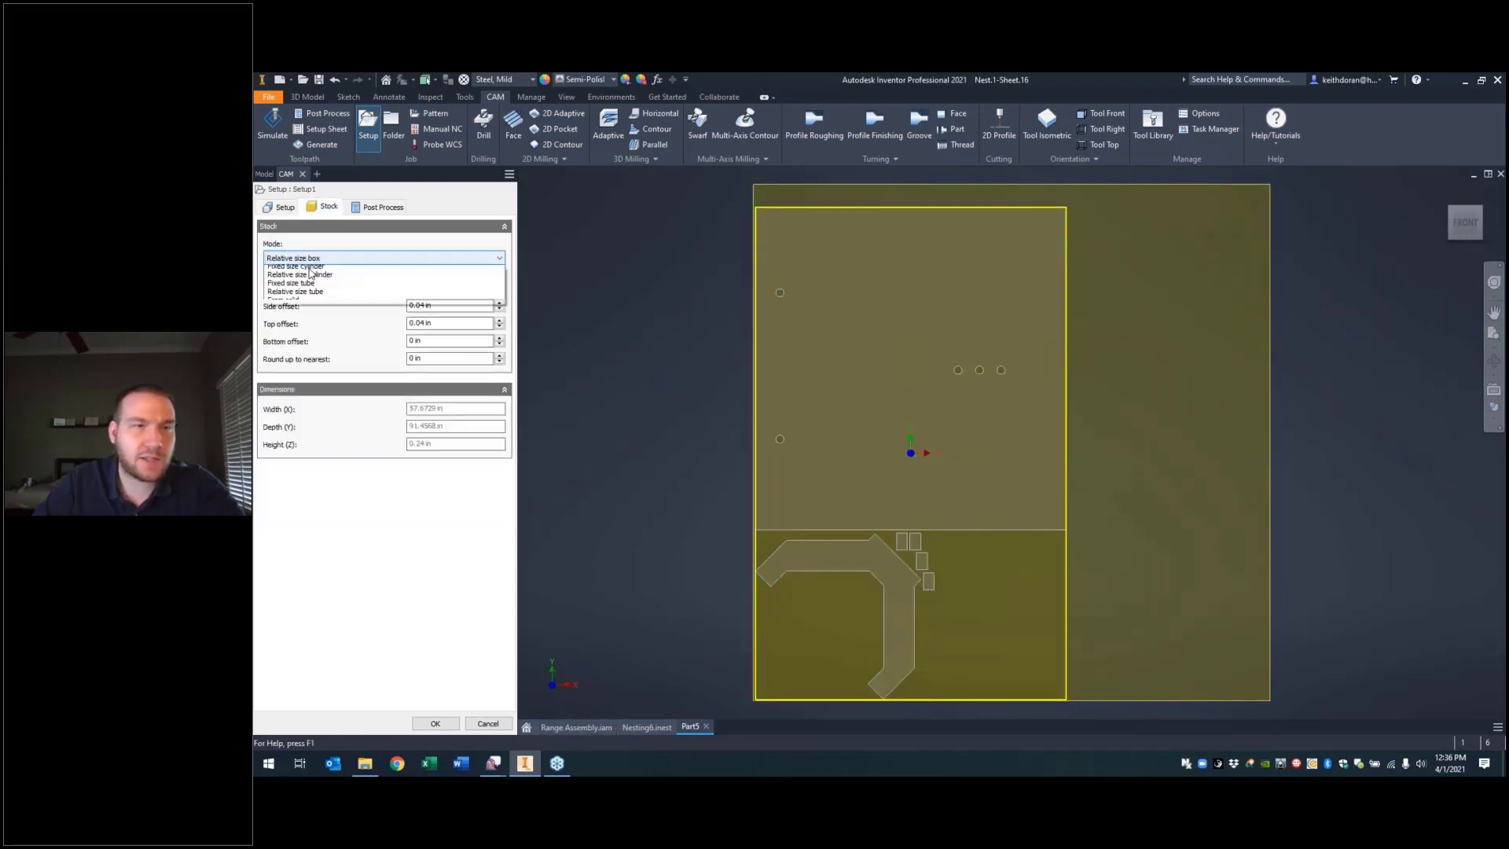
pyautogui.click(300, 321)
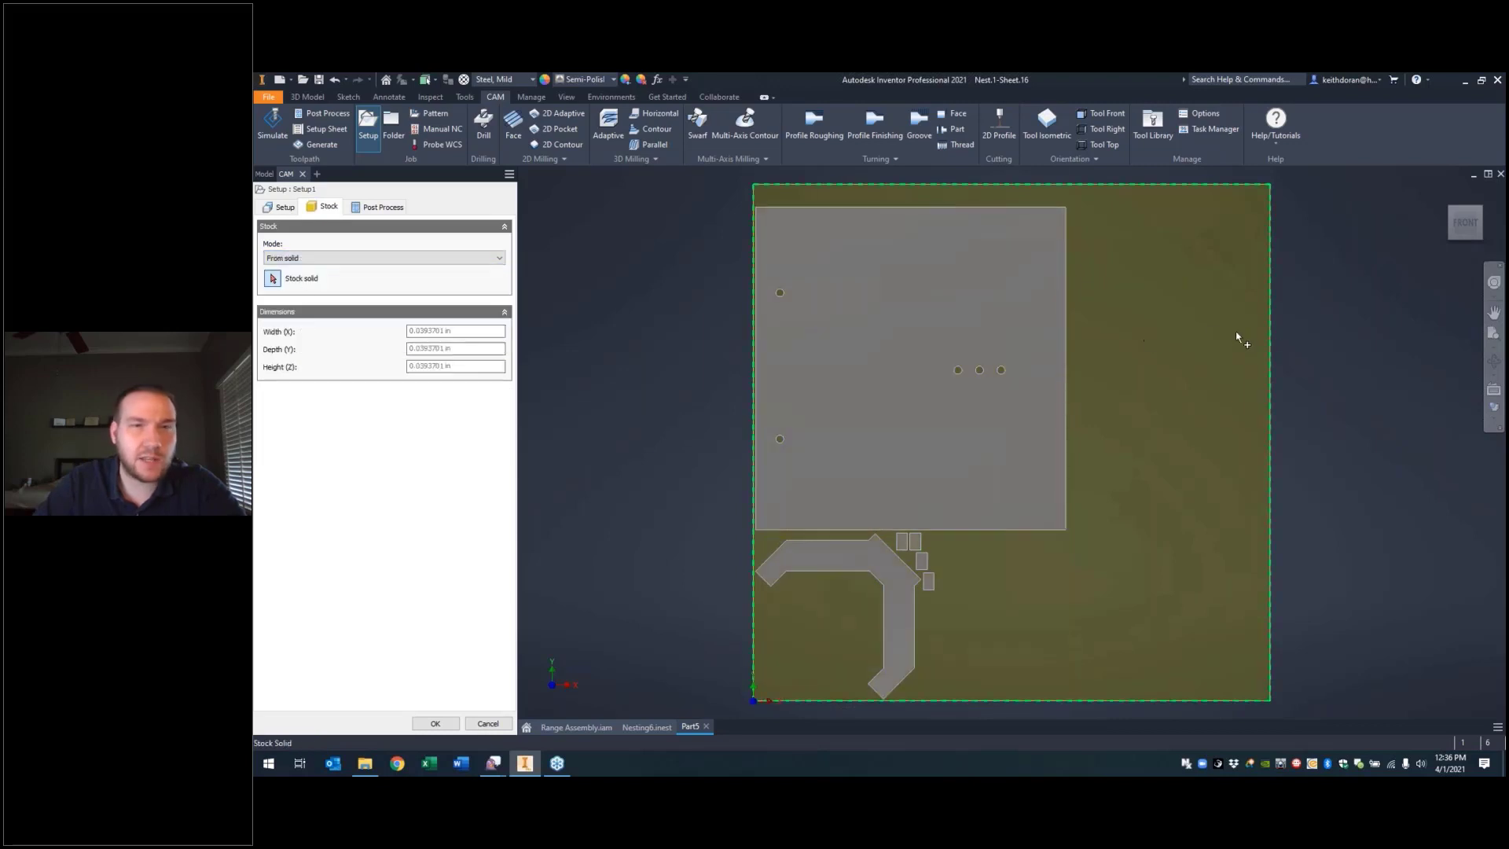
pyautogui.click(1220, 340)
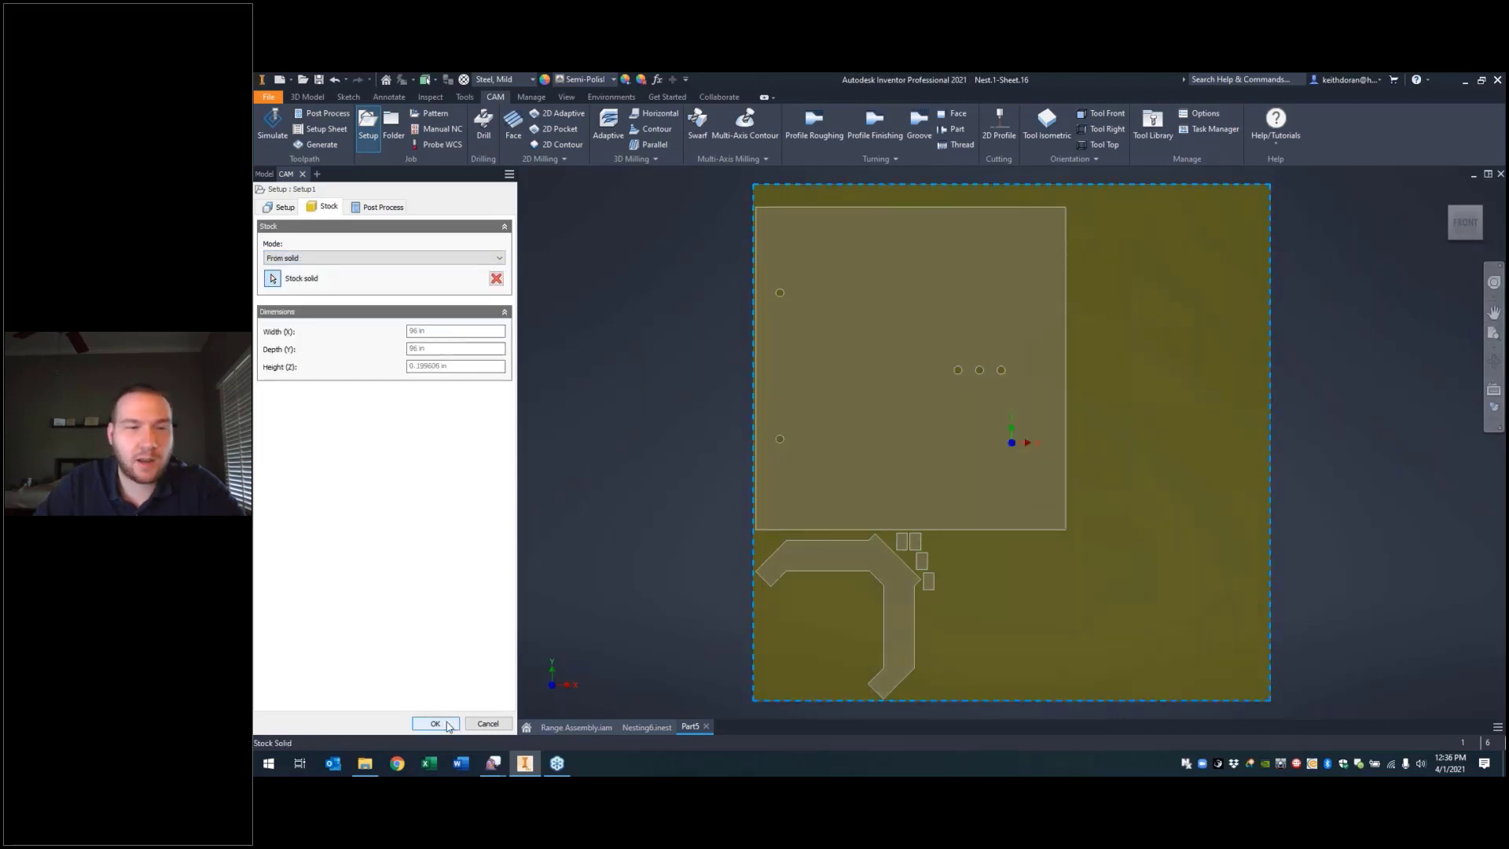
# Step: Check the stock point selection for the work coordinate origin, keep Stock box point, and confirm the milling setup
pyautogui.click(285, 208)
pyautogui.click(281, 427)
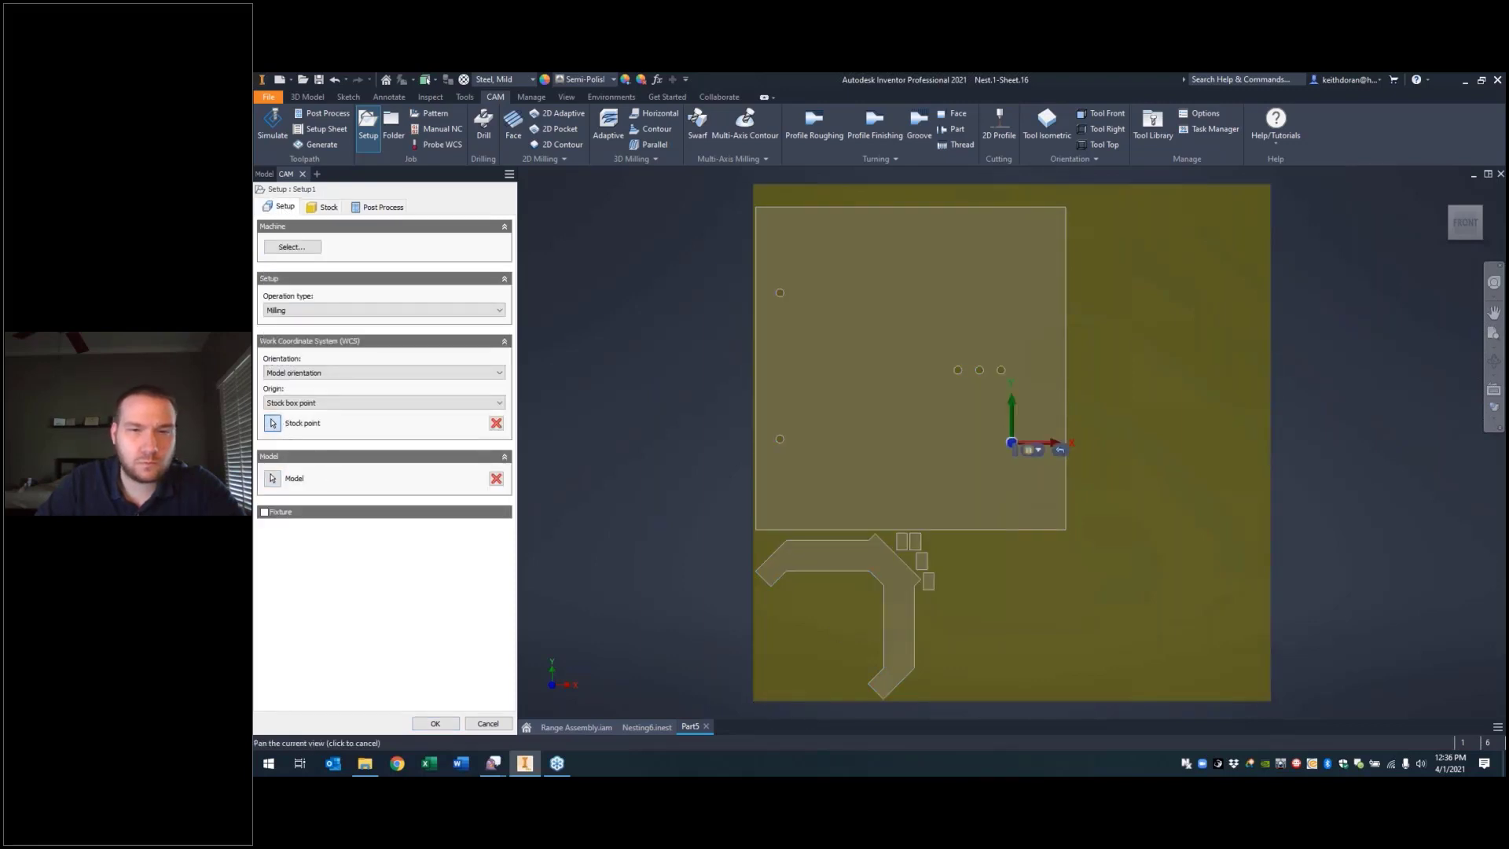
pyautogui.moveTo(851, 621); pyautogui.dragTo(924, 526, button='middle')
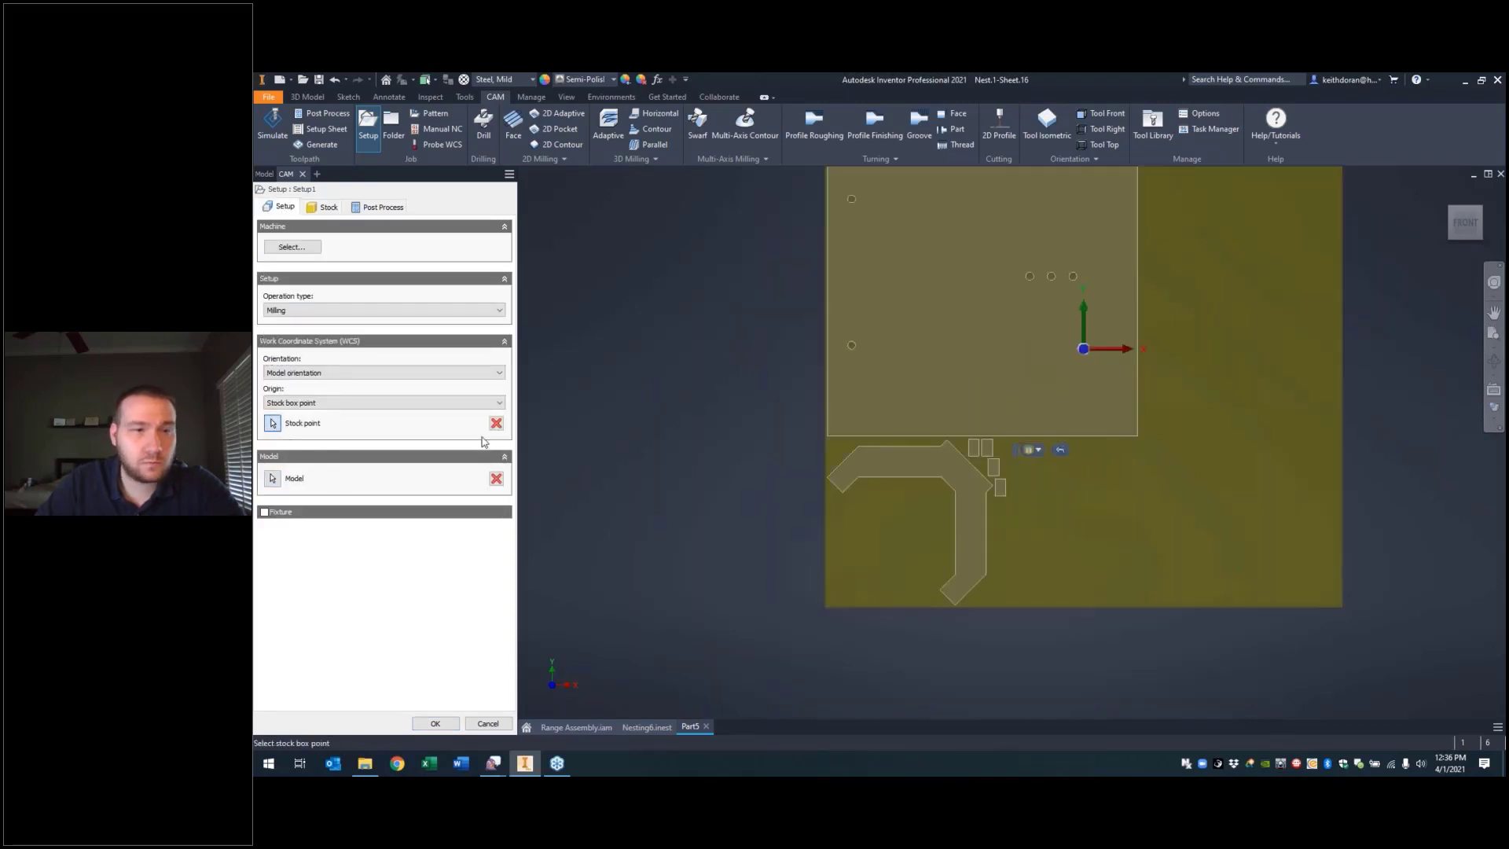
pyautogui.click(272, 421)
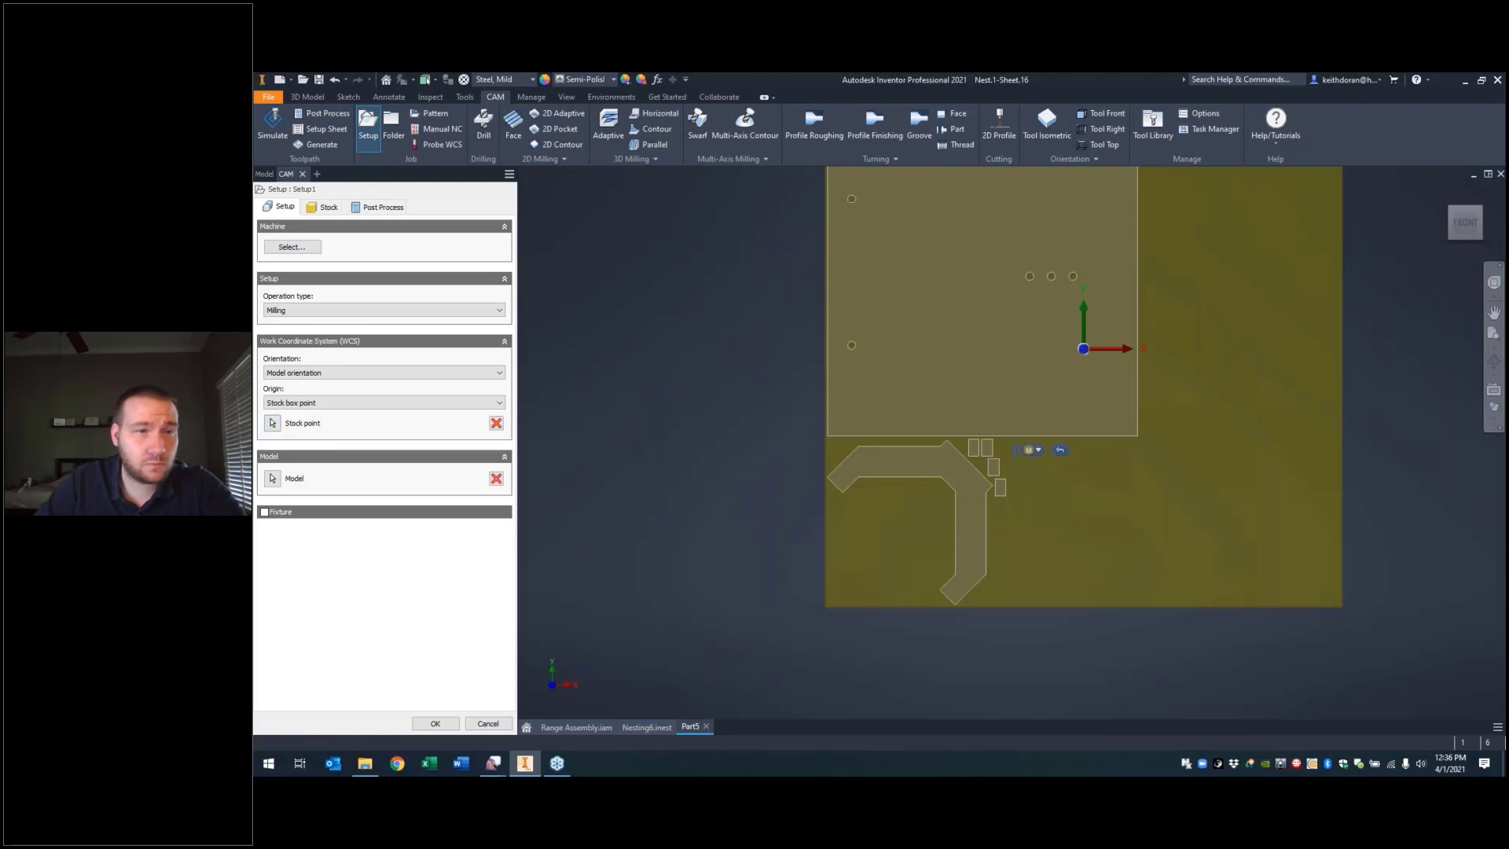
pyautogui.click(435, 722)
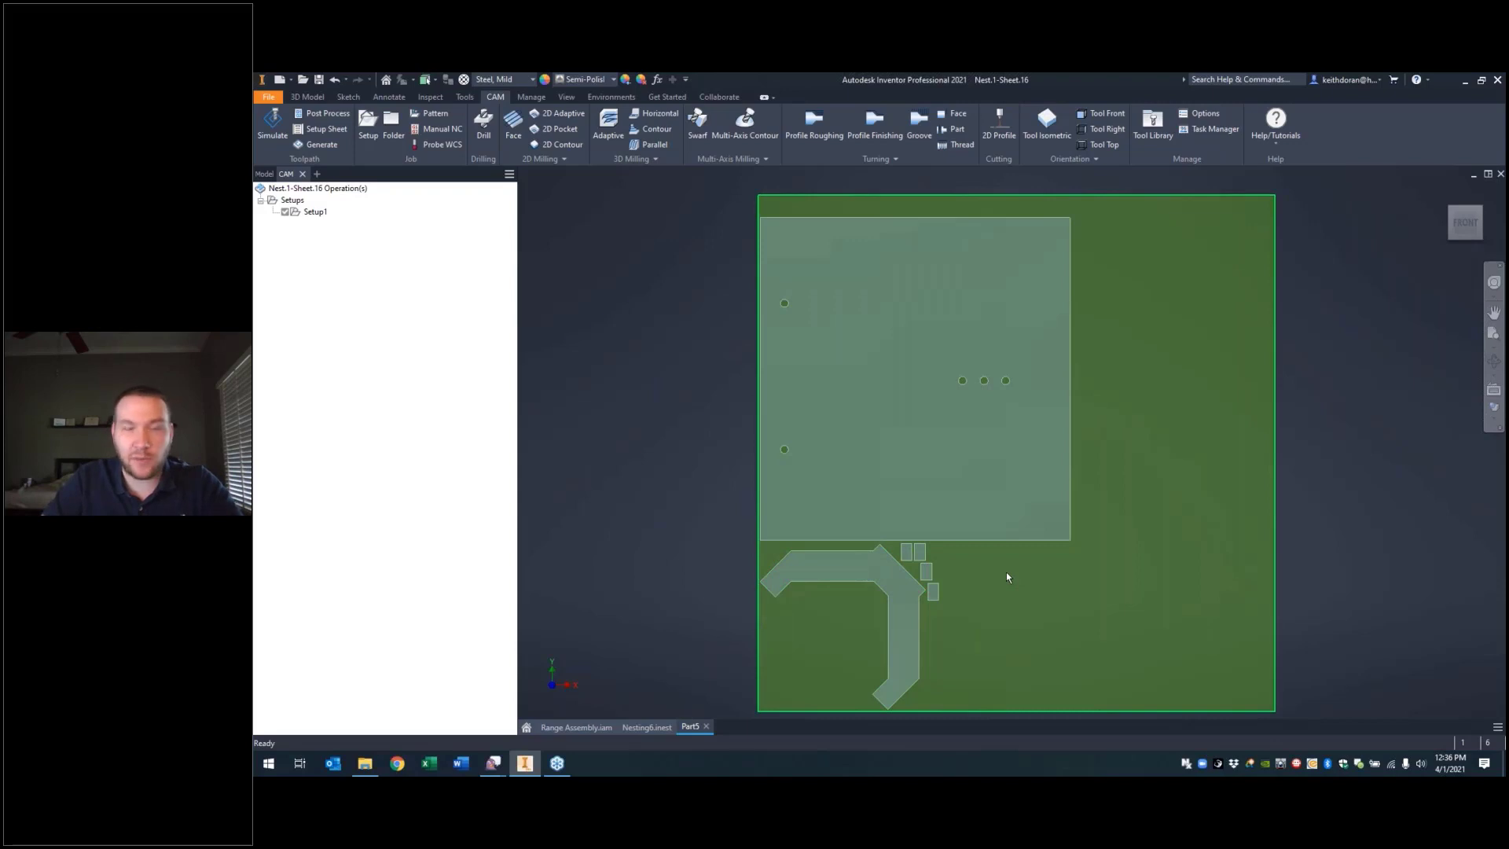
# Step: Edit Setup1, change its operation type from milling to Cutting, and confirm the setup
pyautogui.click(293, 200)
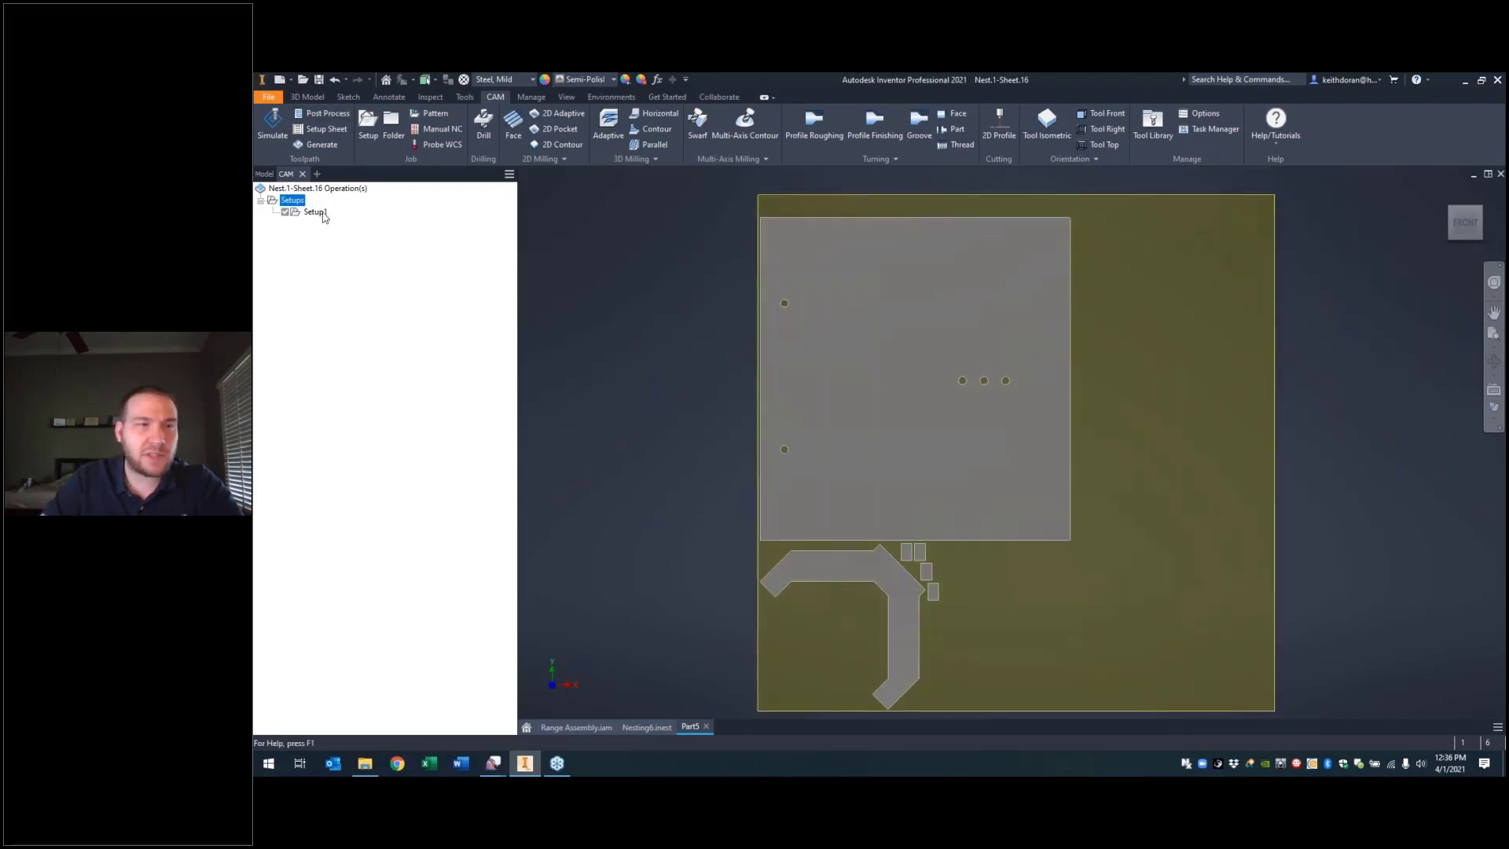
pyautogui.rightClick(314, 212)
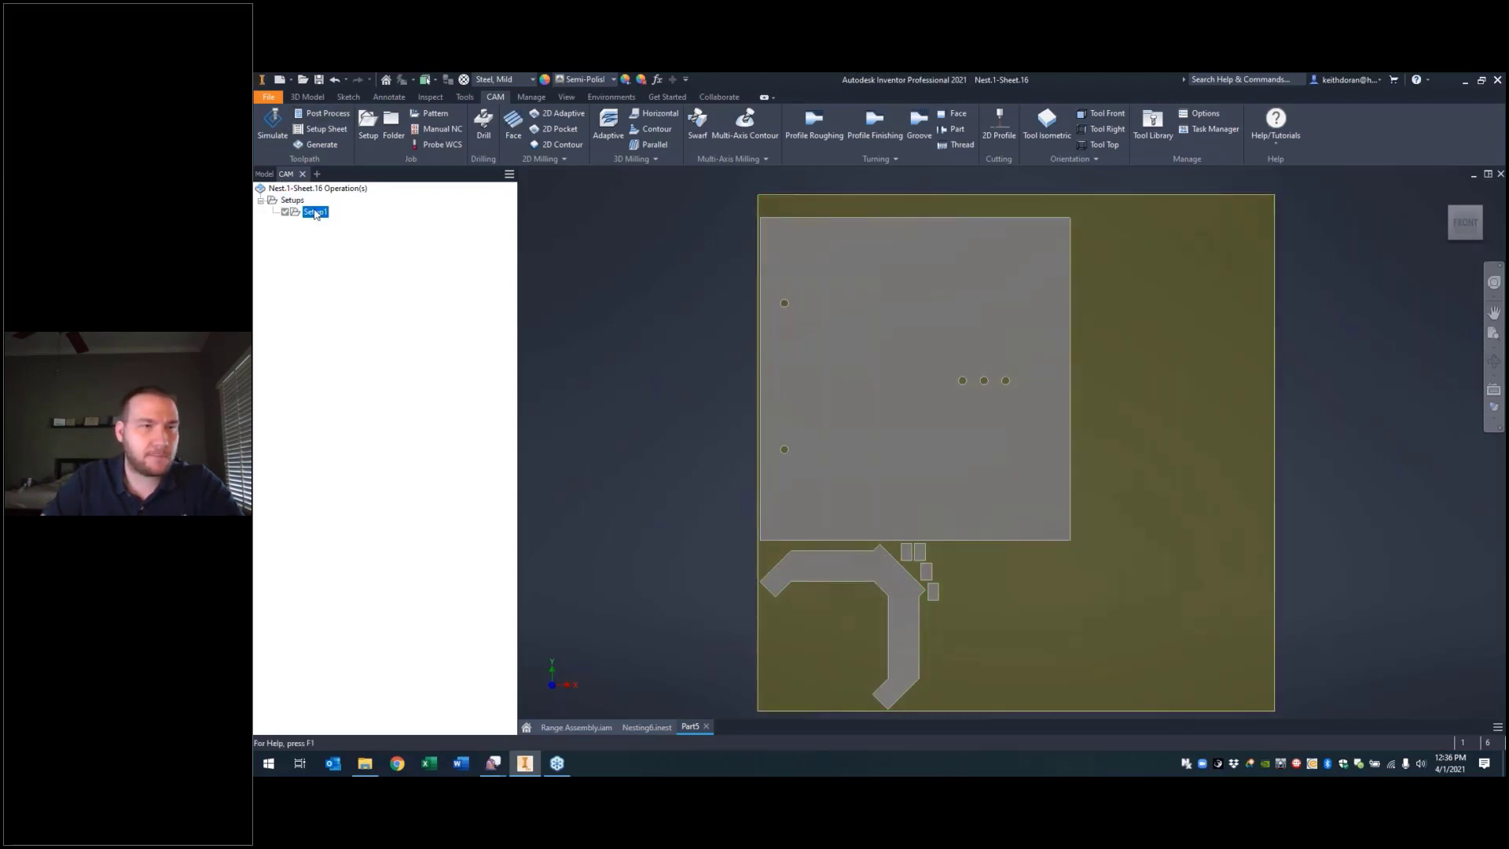
pyautogui.click(334, 218)
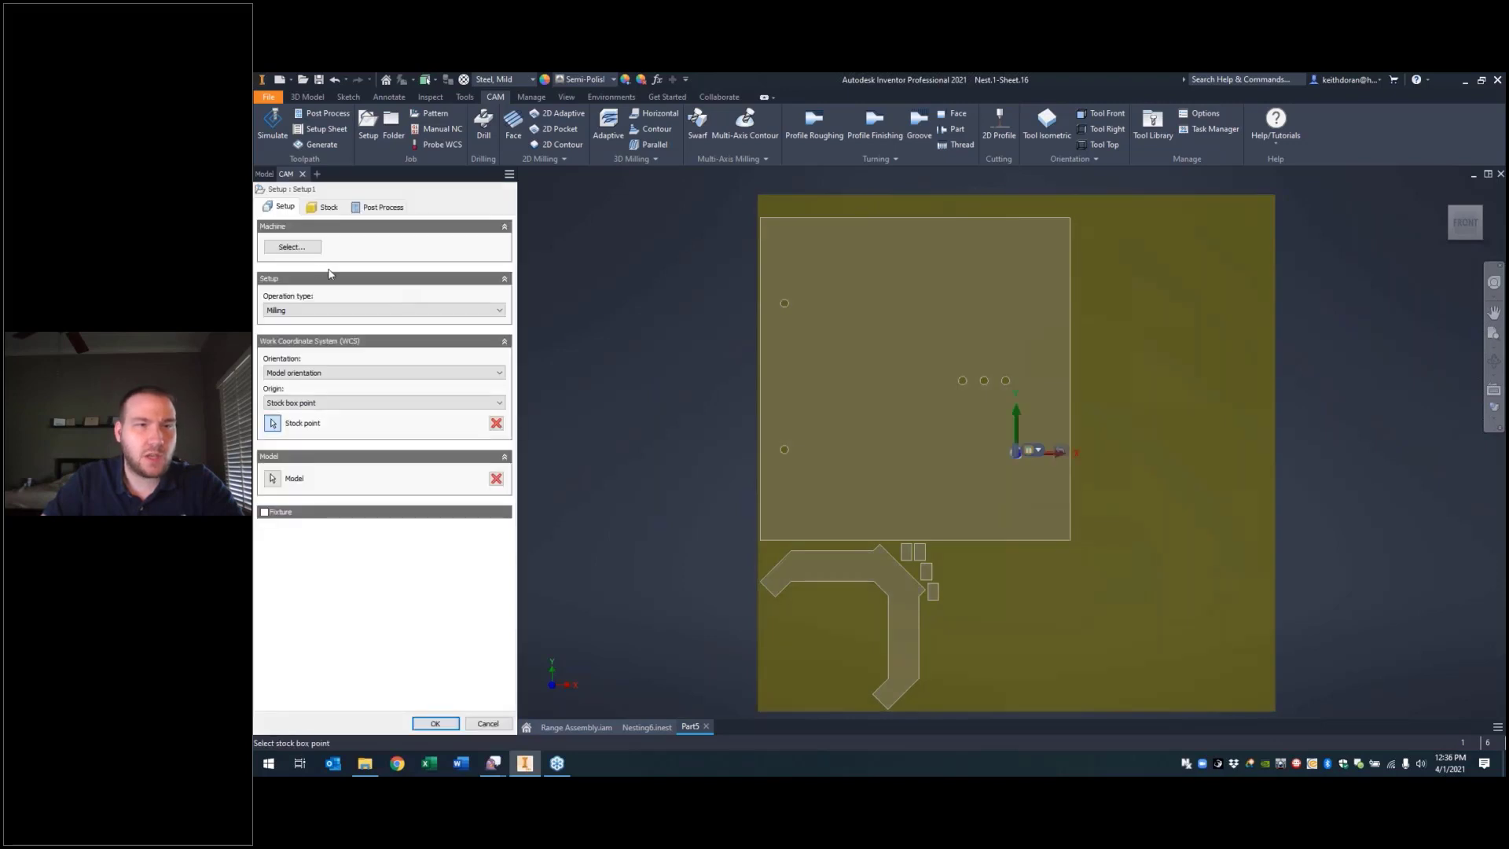
pyautogui.click(320, 312)
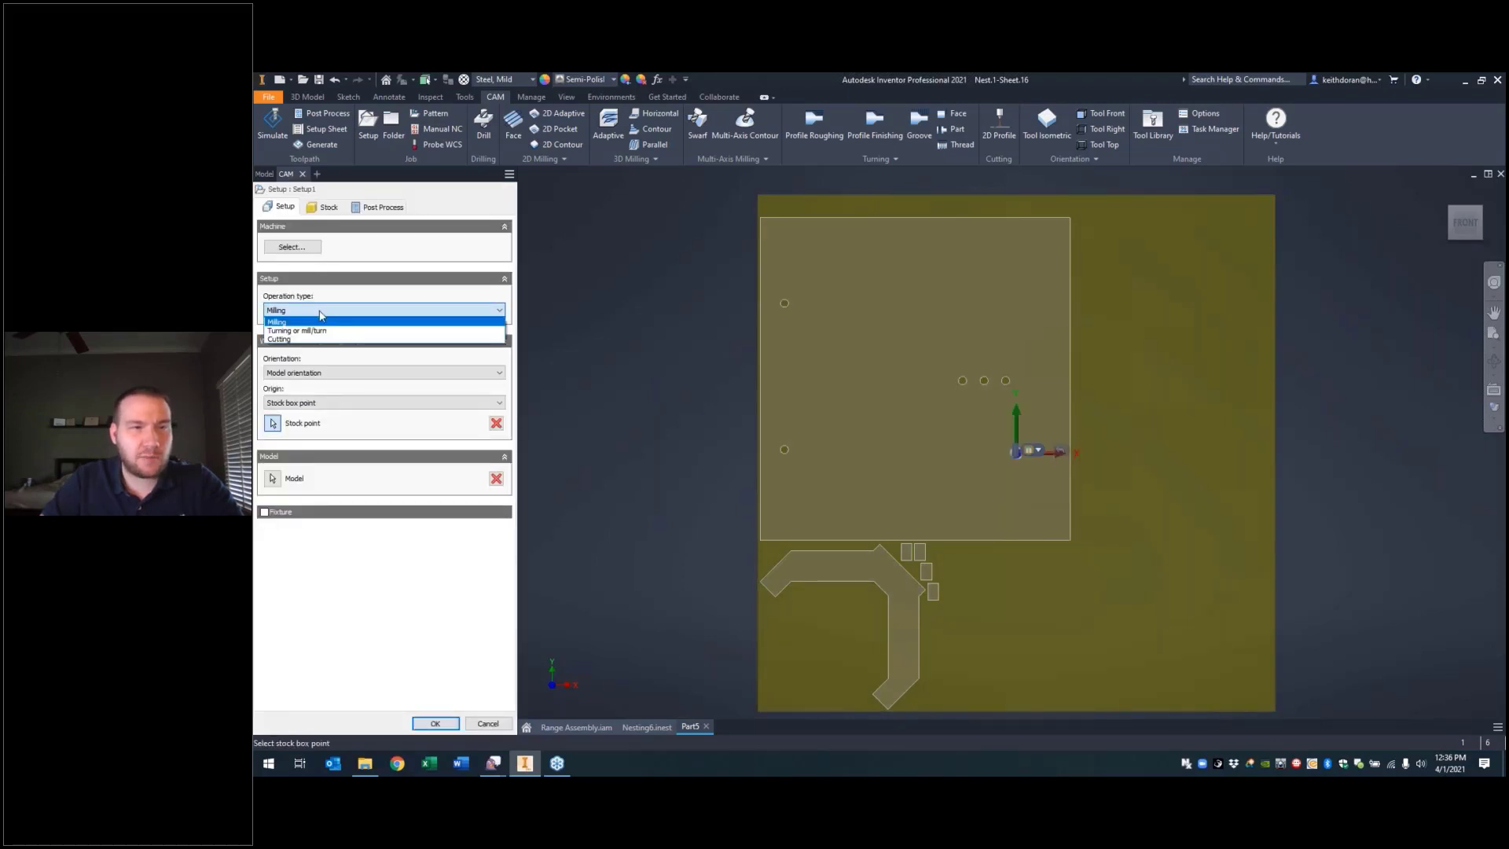
pyautogui.click(284, 339)
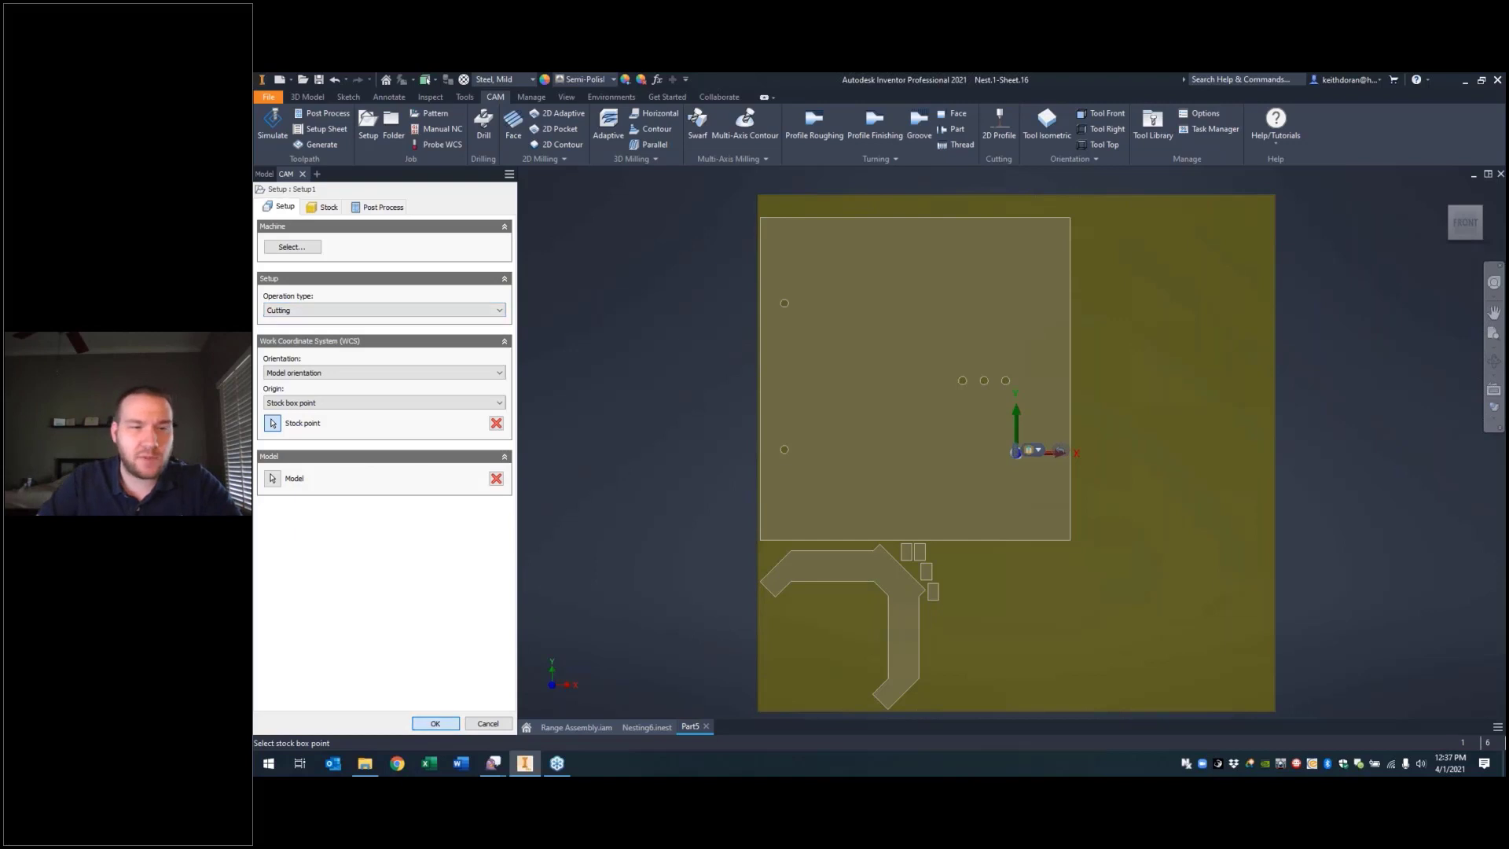
pyautogui.click(434, 723)
# Step: Start a 2D Profile cutting operation and select the outlines of the large plate, the bent part and the four range clips as contours
pyautogui.click(999, 124)
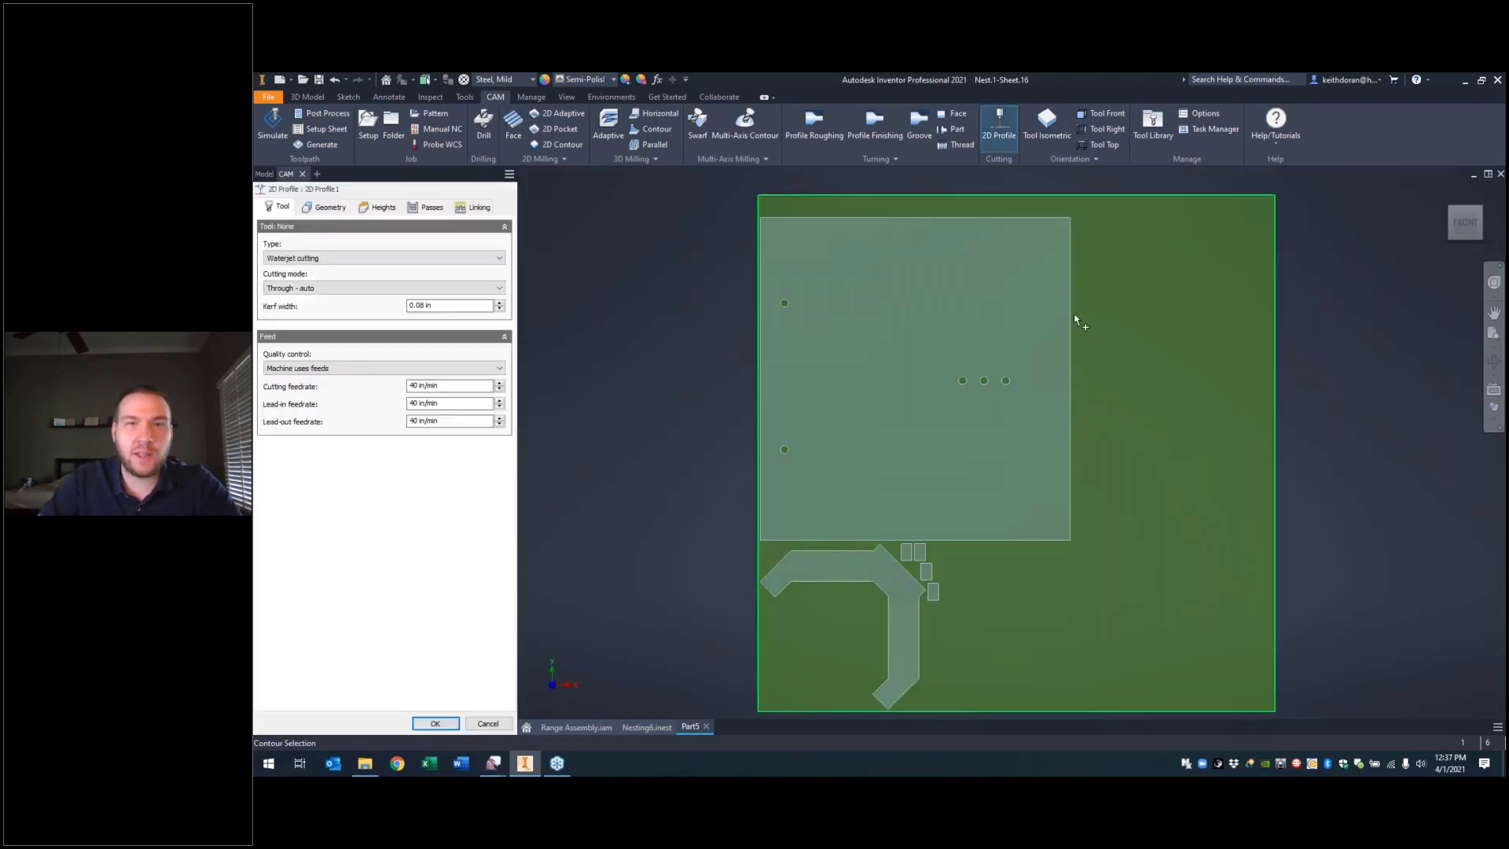
pyautogui.click(1073, 318)
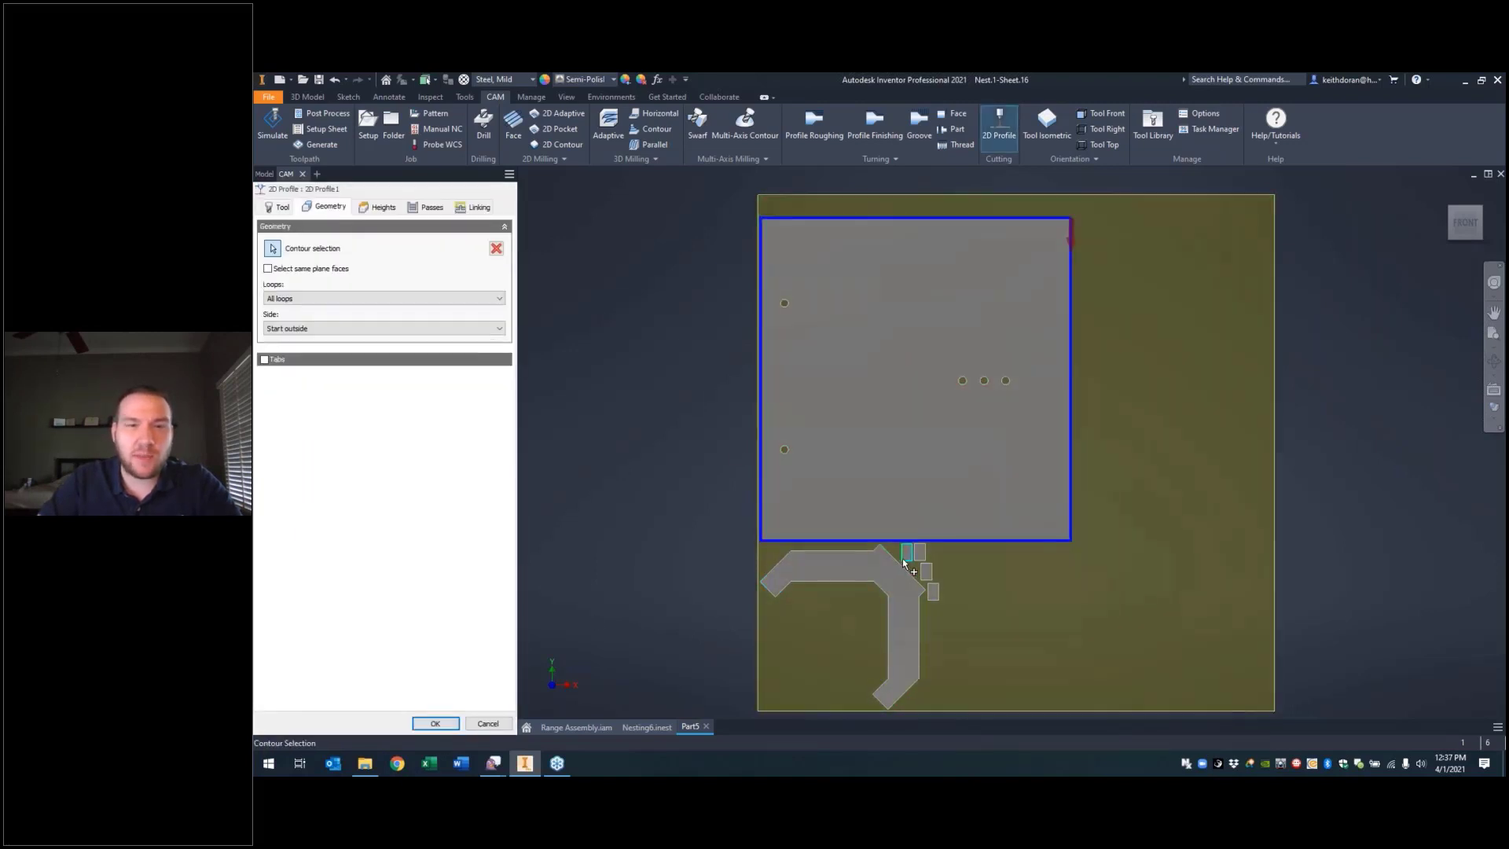
pyautogui.click(906, 552)
pyautogui.click(889, 558)
pyautogui.click(919, 552)
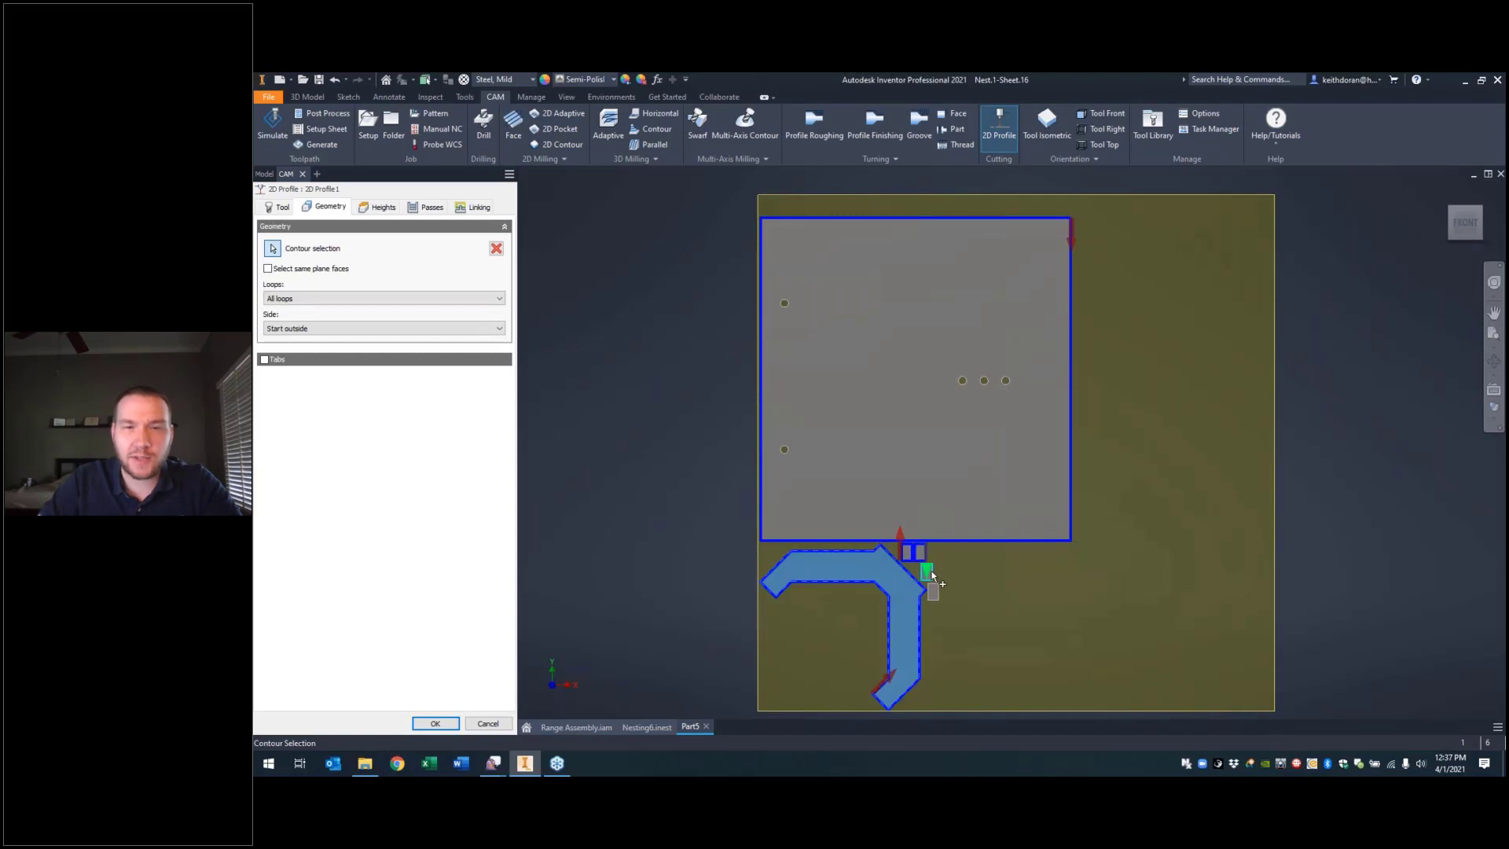
pyautogui.click(937, 594)
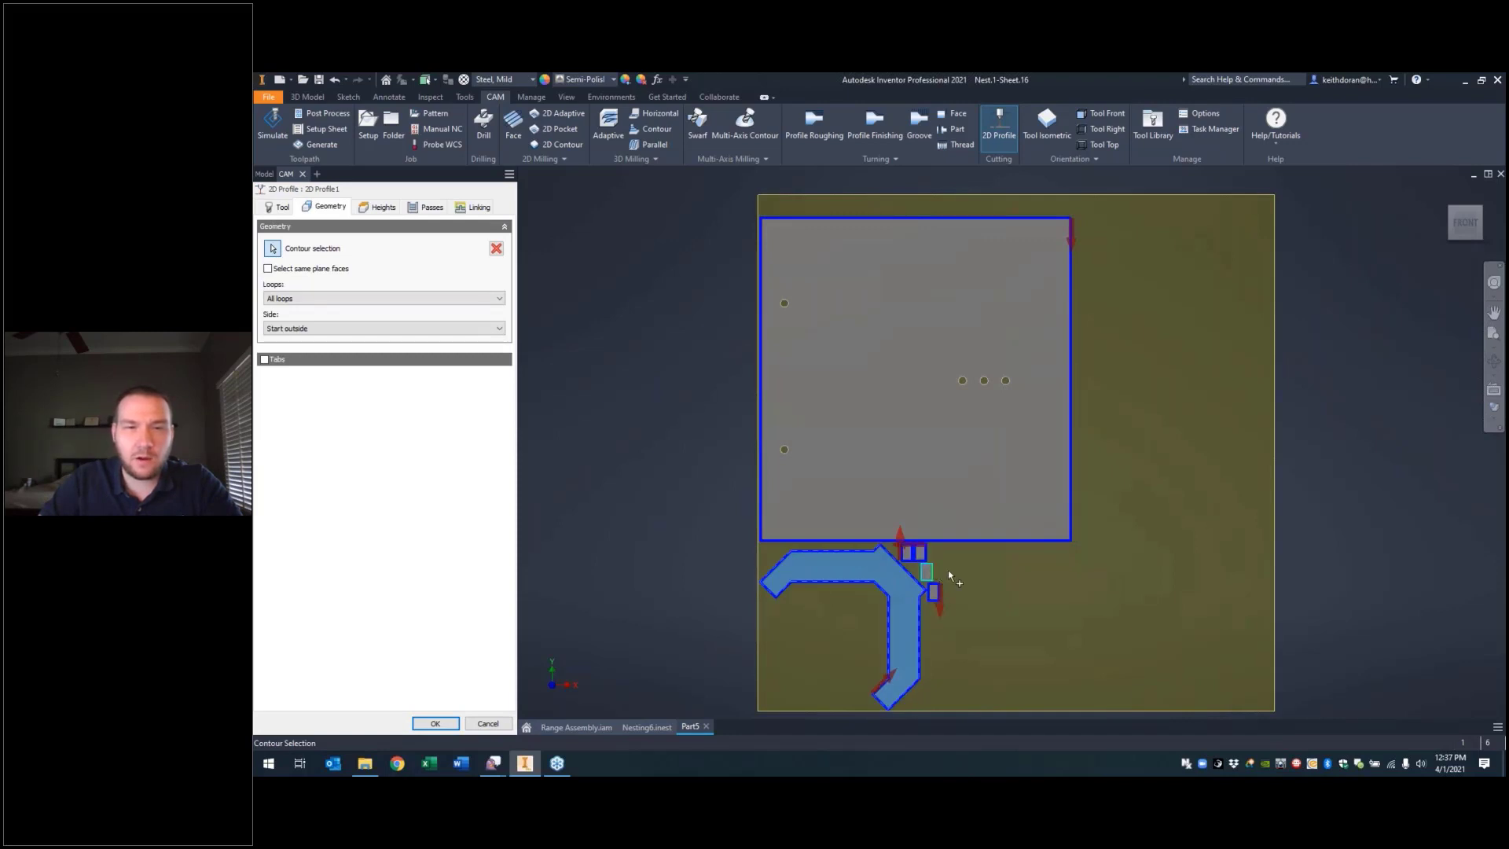
pyautogui.click(926, 571)
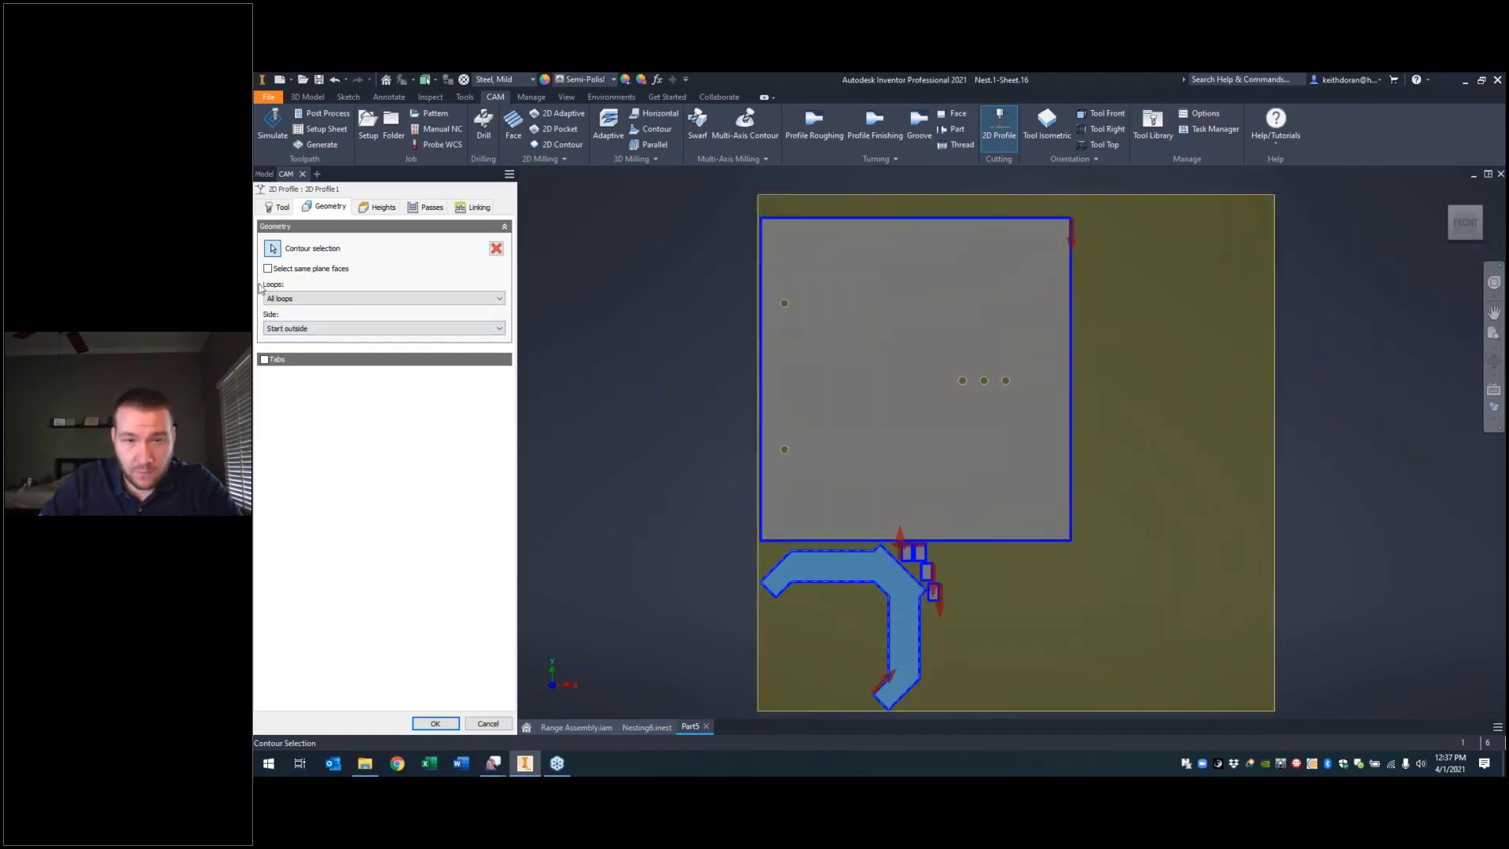
# Step: Enable 0.1 in tabs spaced 2 in apart, review the heights, passes and linking settings, and confirm the 2D Profile operation
pyautogui.click(264, 360)
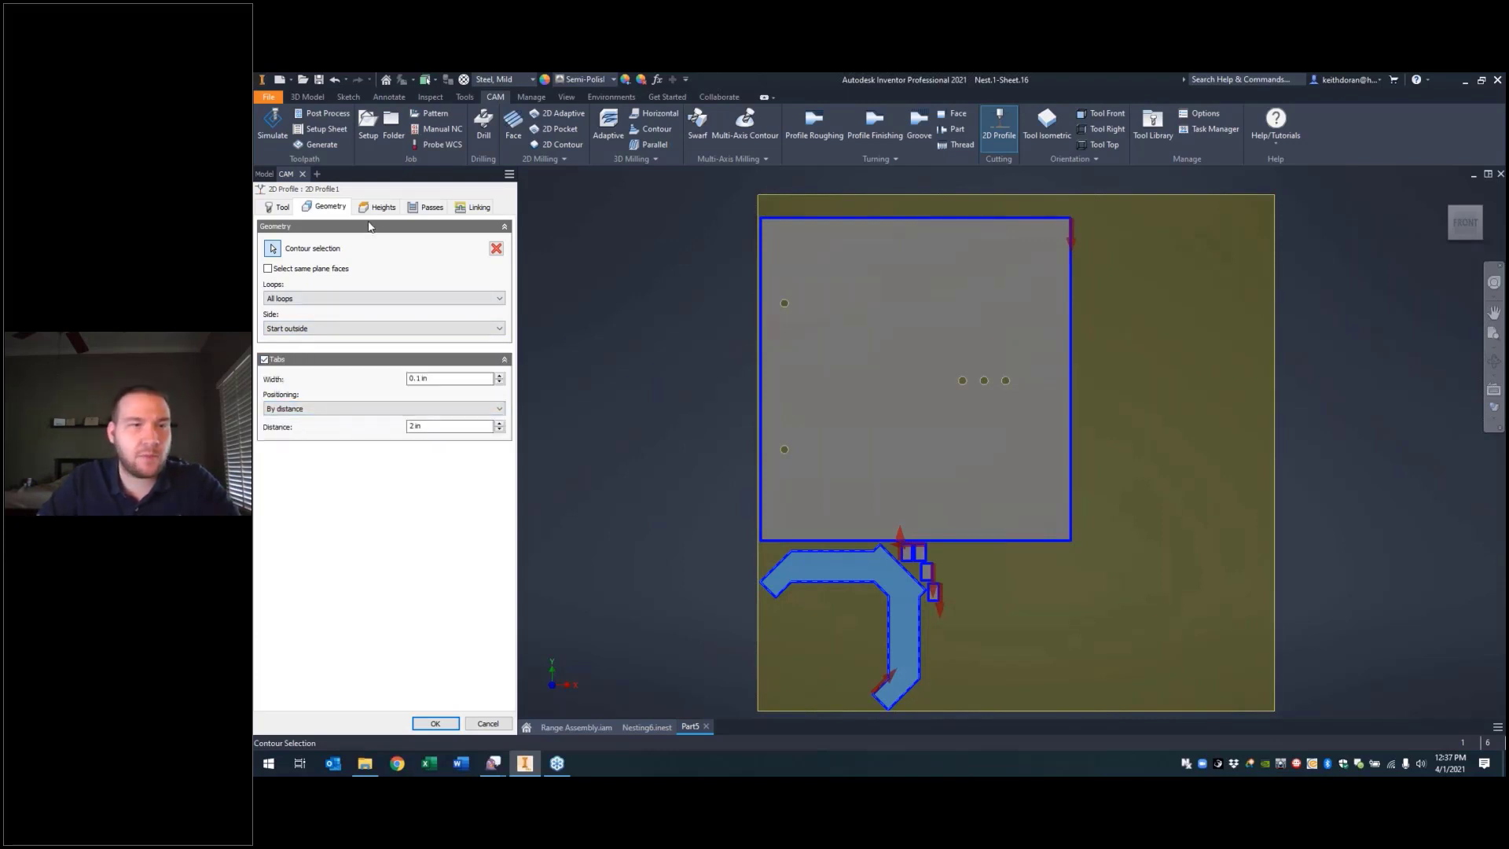
pyautogui.click(383, 207)
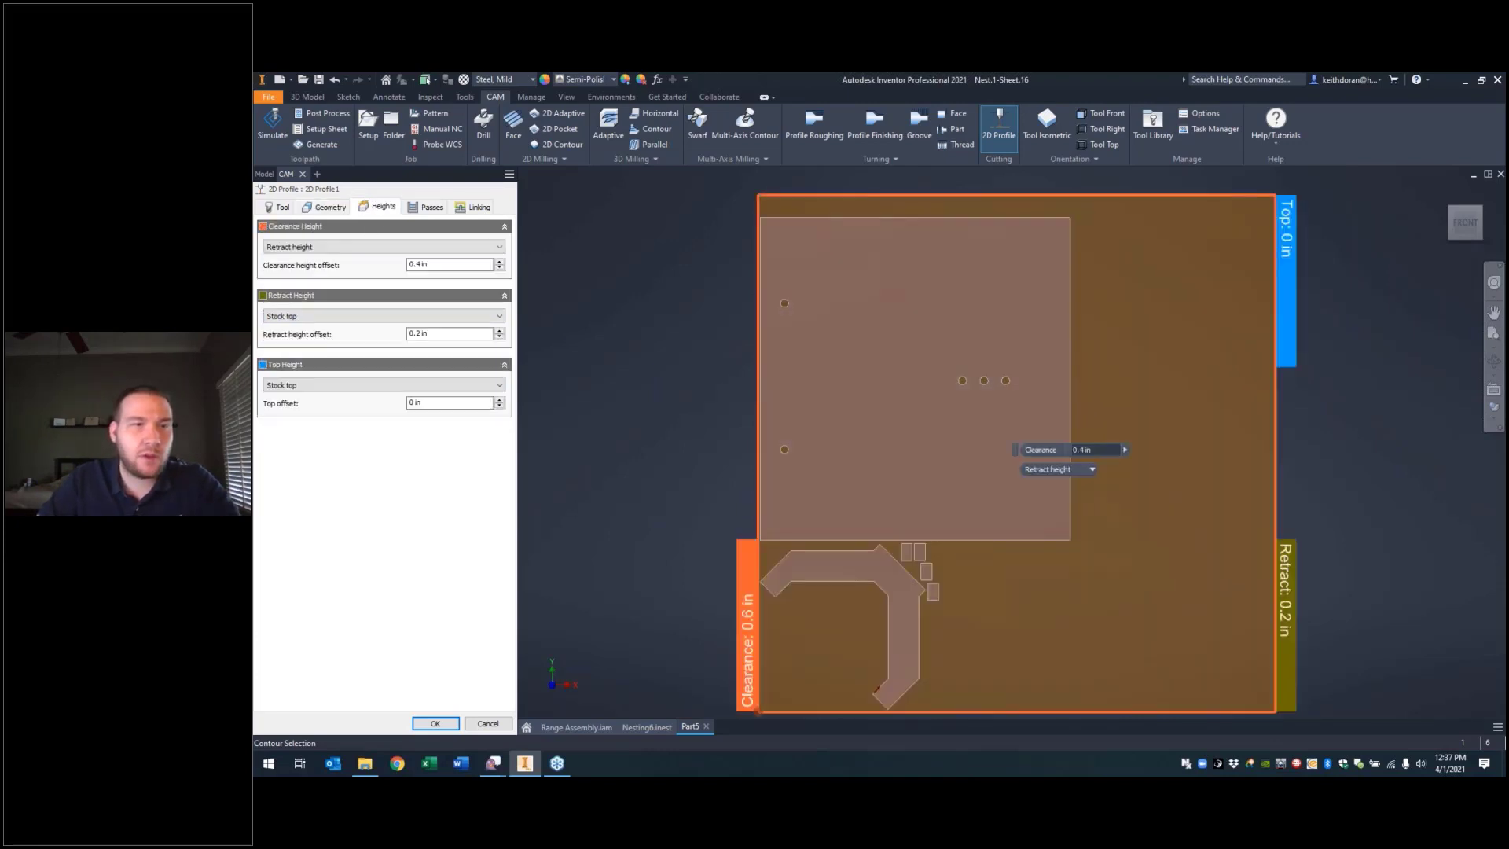
pyautogui.click(428, 207)
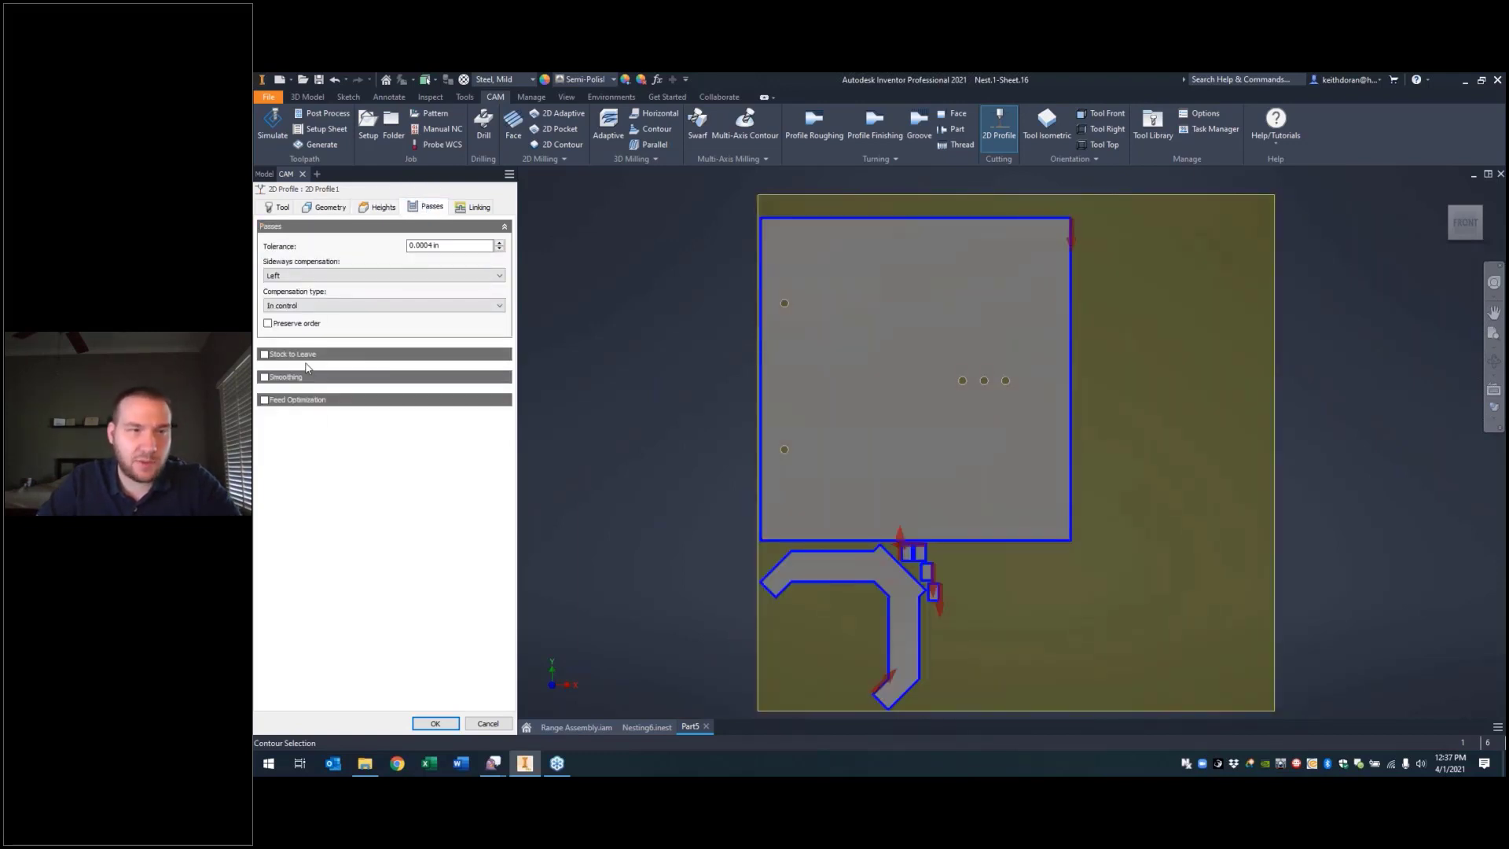
pyautogui.moveTo(303, 361)
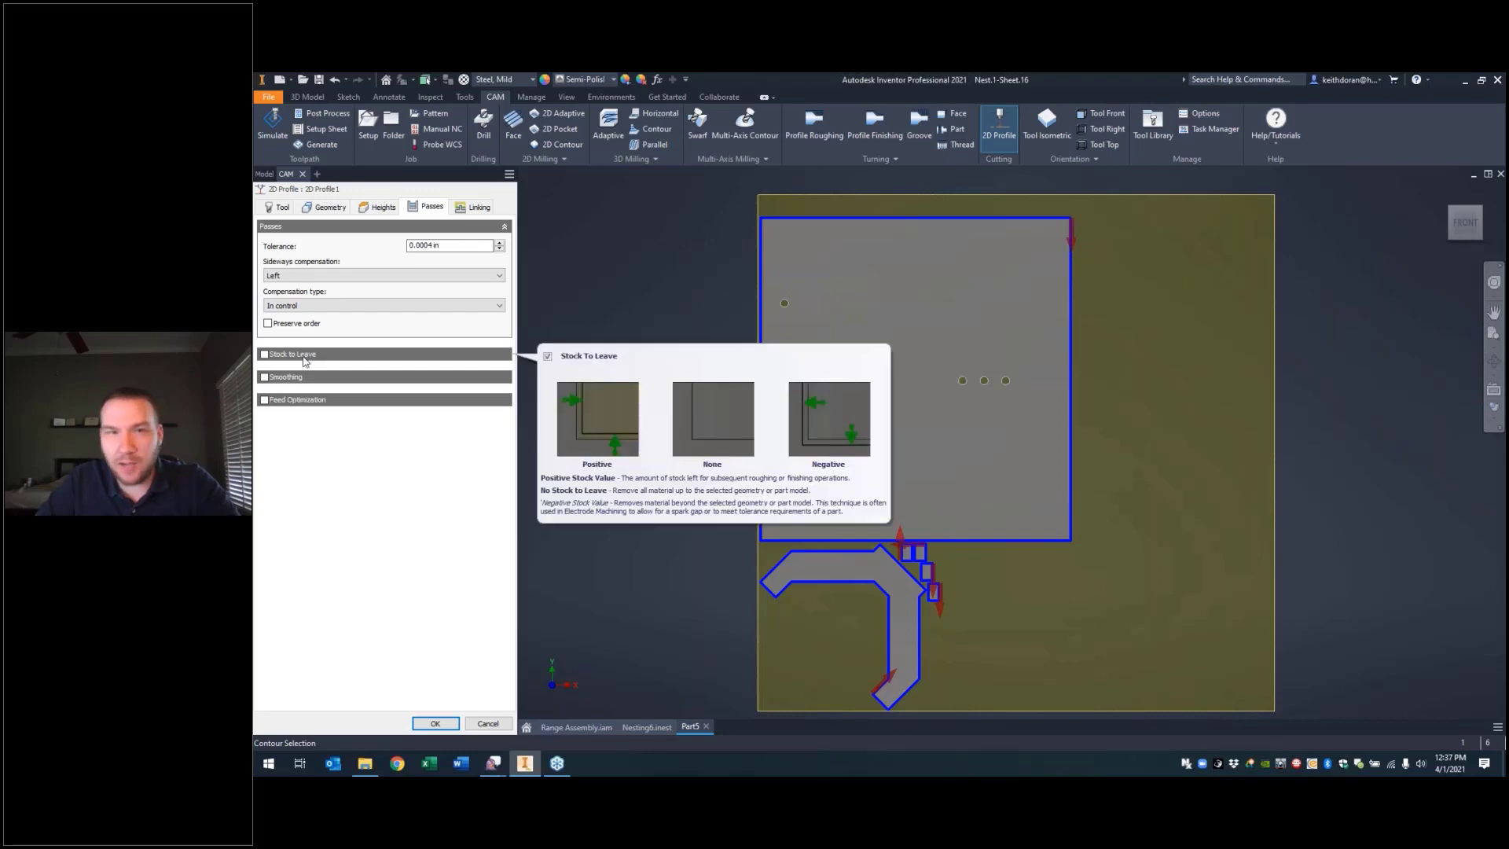
pyautogui.click(475, 207)
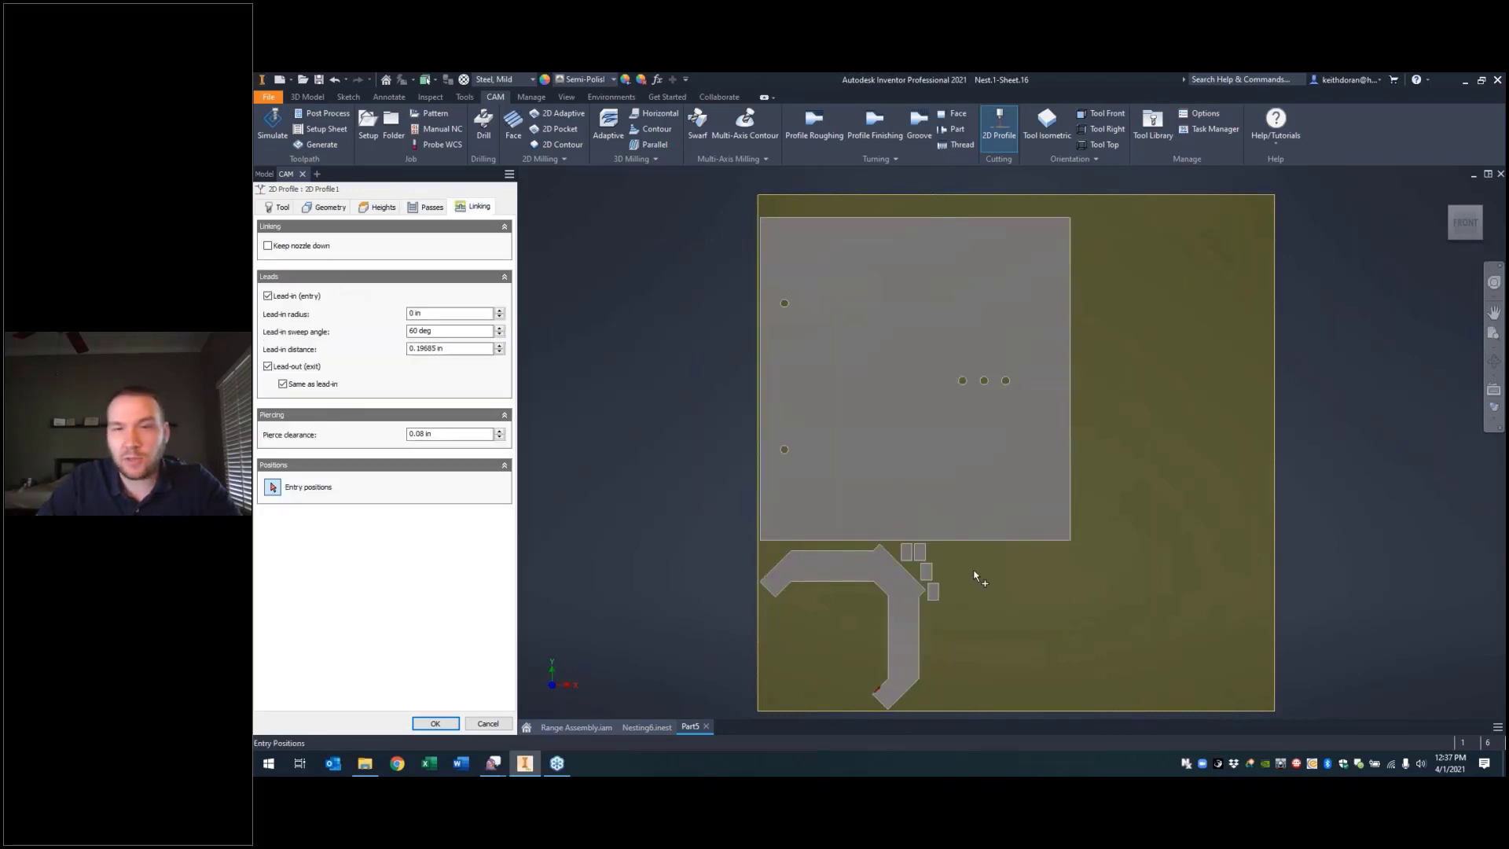
pyautogui.click(436, 722)
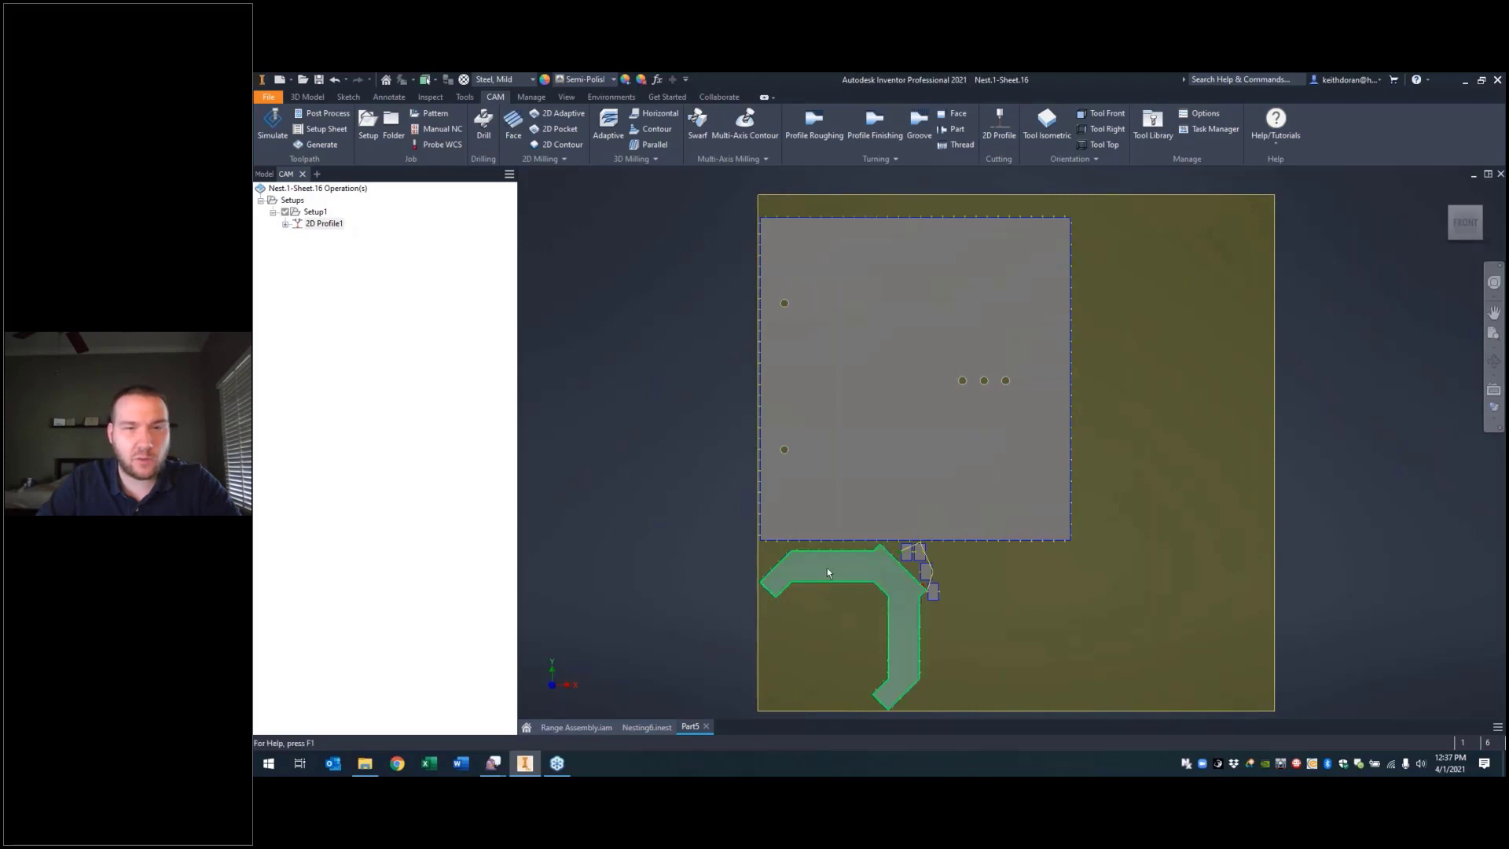
# Step: Examine the generated toolpath, its tabs and the rapid moves around the range clips and the bent part
pyautogui.scroll(5, 827, 572)
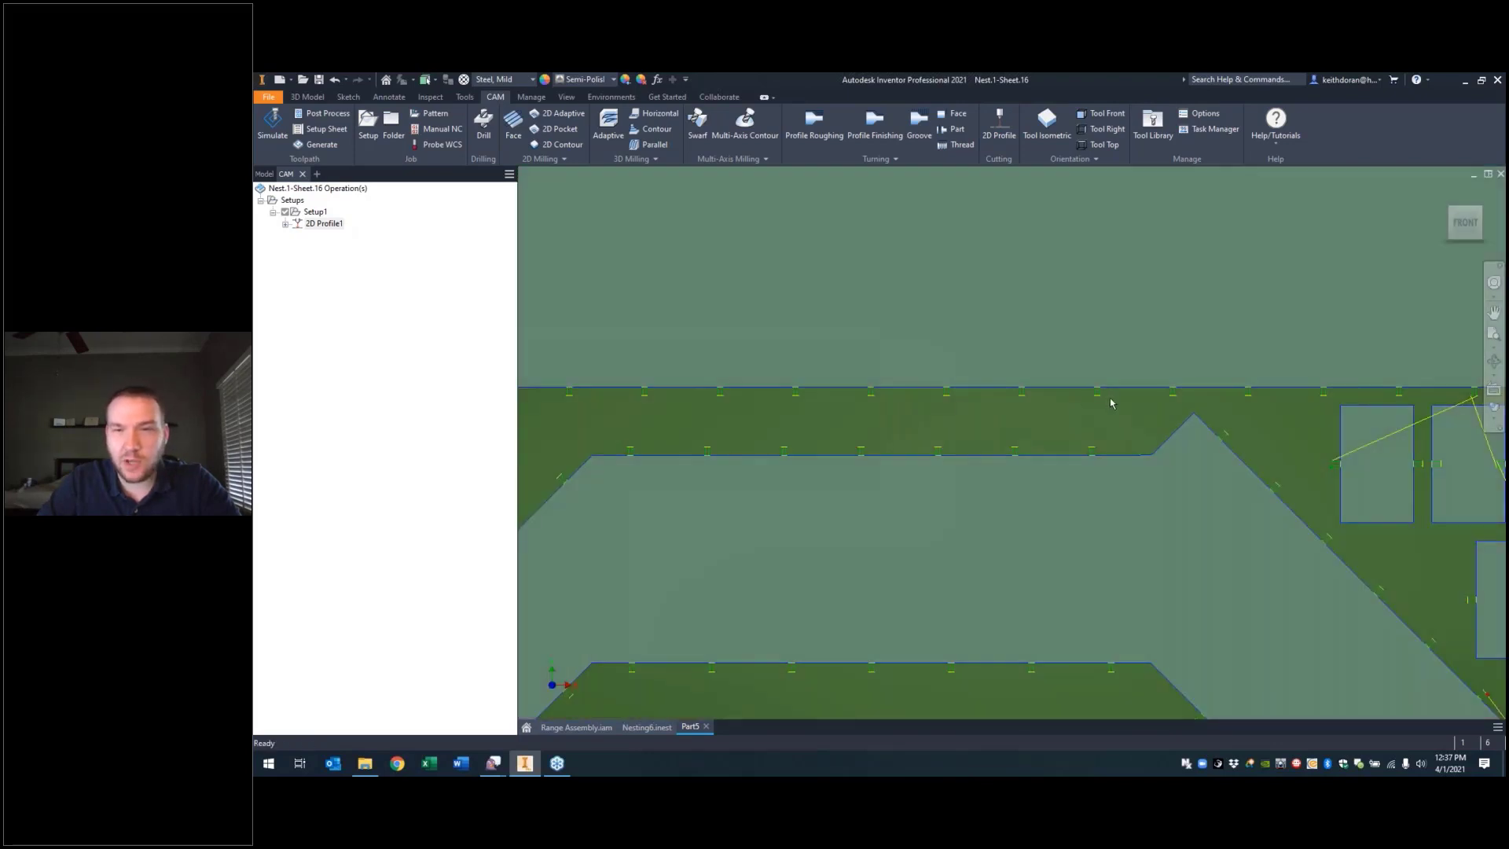
pyautogui.scroll(5, 1111, 400)
pyautogui.scroll(-8, 1111, 399)
pyautogui.scroll(5, 1196, 409)
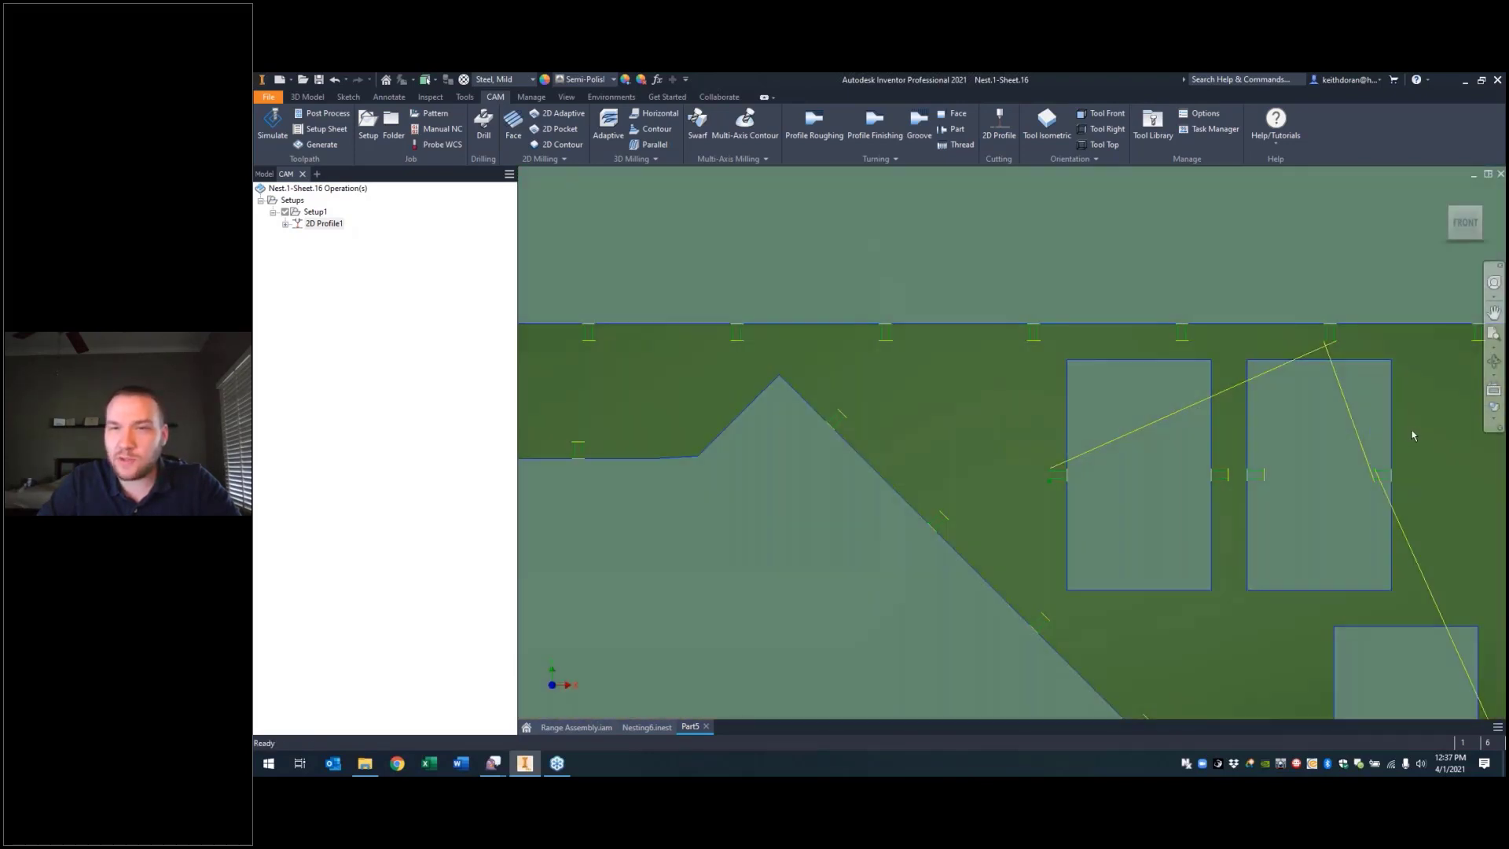
pyautogui.scroll(-8, 1412, 434)
pyautogui.moveTo(1412, 435); pyautogui.dragTo(938, 508, button='middle')
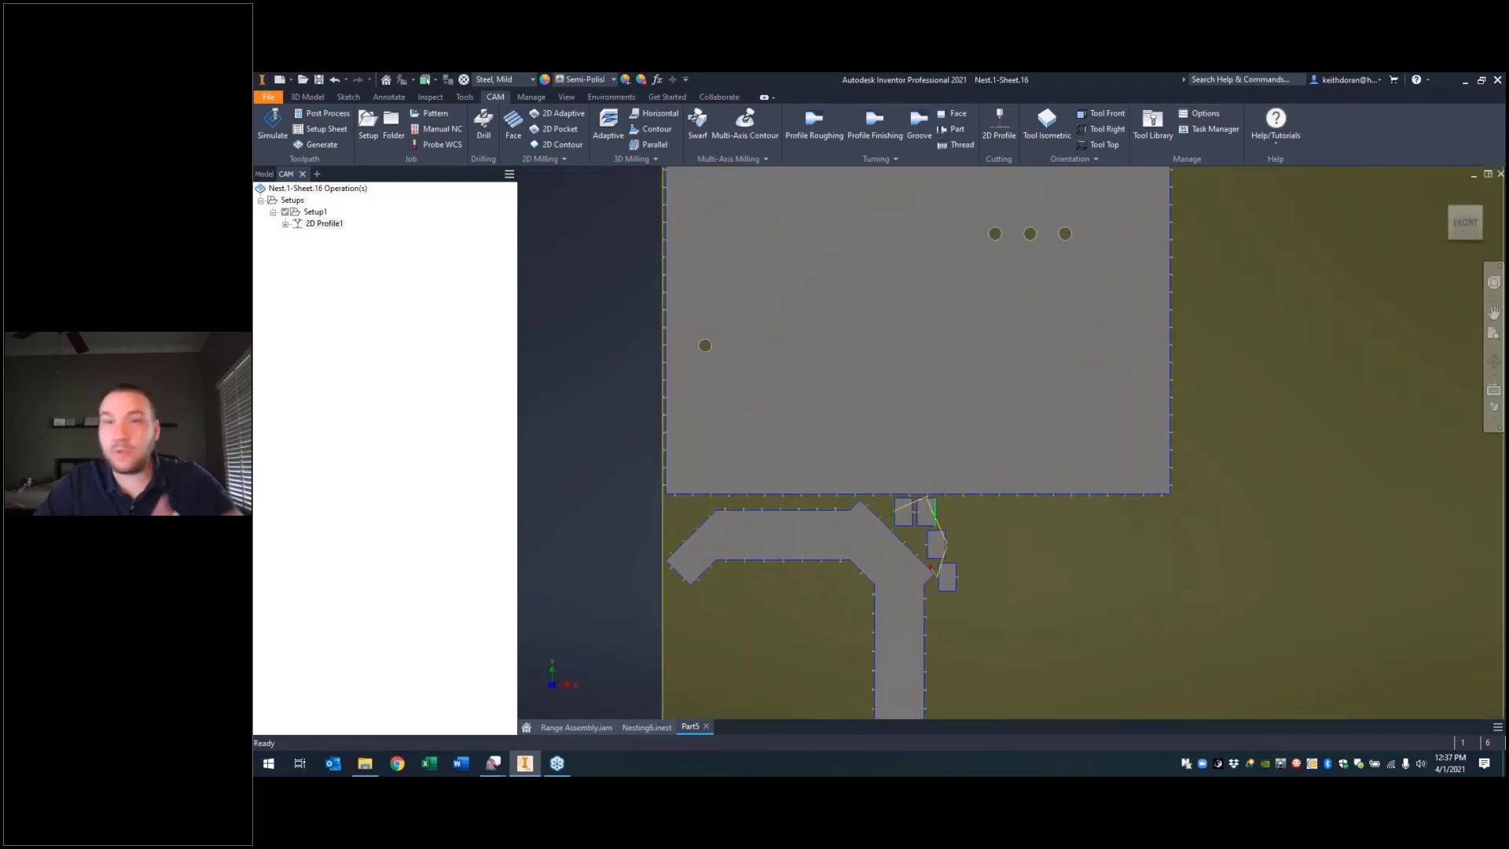
pyautogui.scroll(-2, 1012, 515)
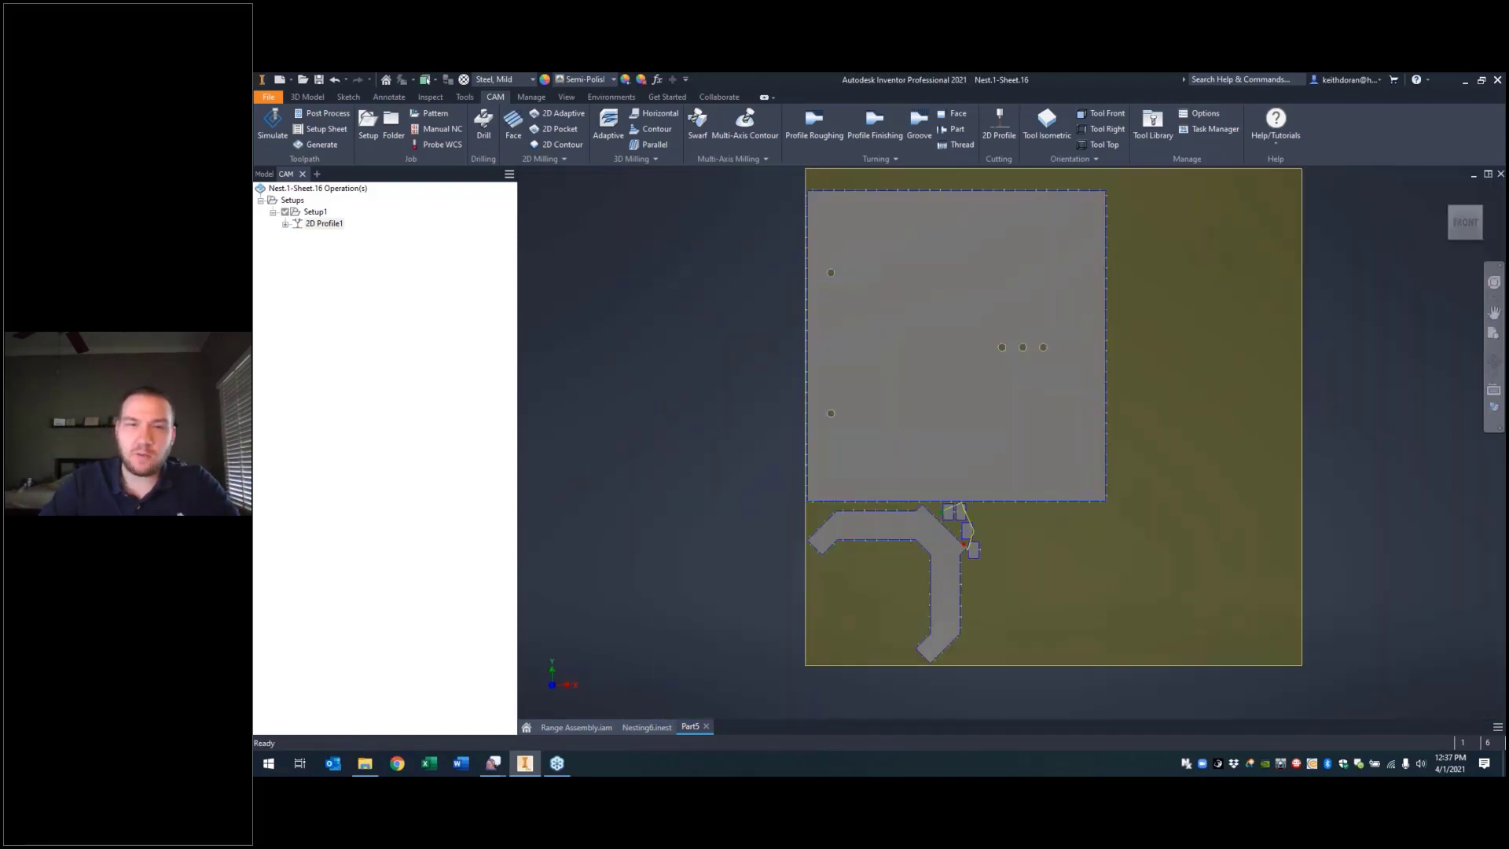
pyautogui.moveTo(1013, 515); pyautogui.dragTo(927, 525, button='middle')
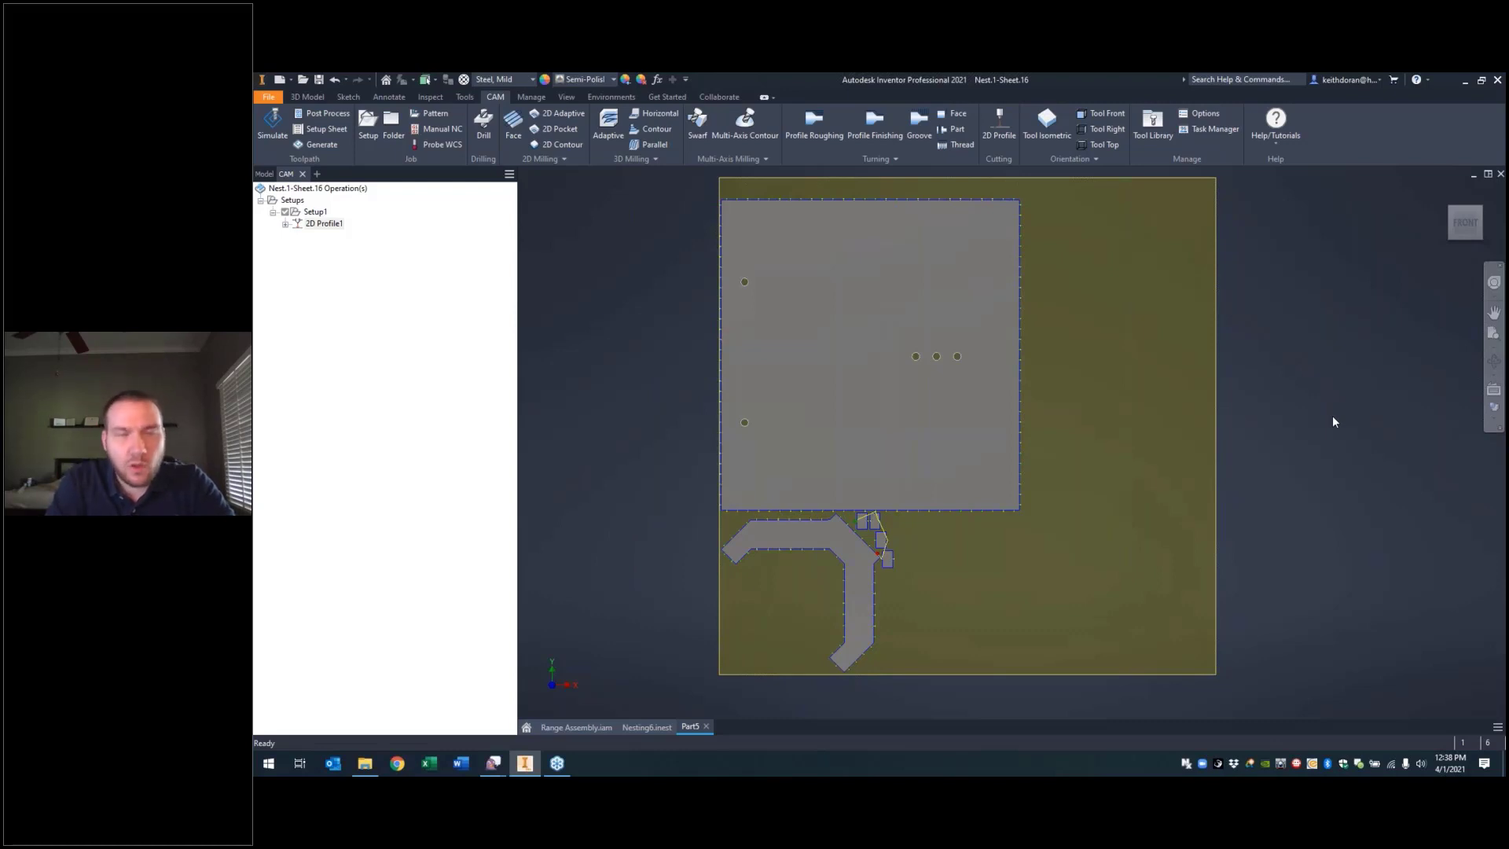
# Step: Switch to the nesting file and review the Sheet.16 layout, its sheet data and the nest summary
pyautogui.click(651, 728)
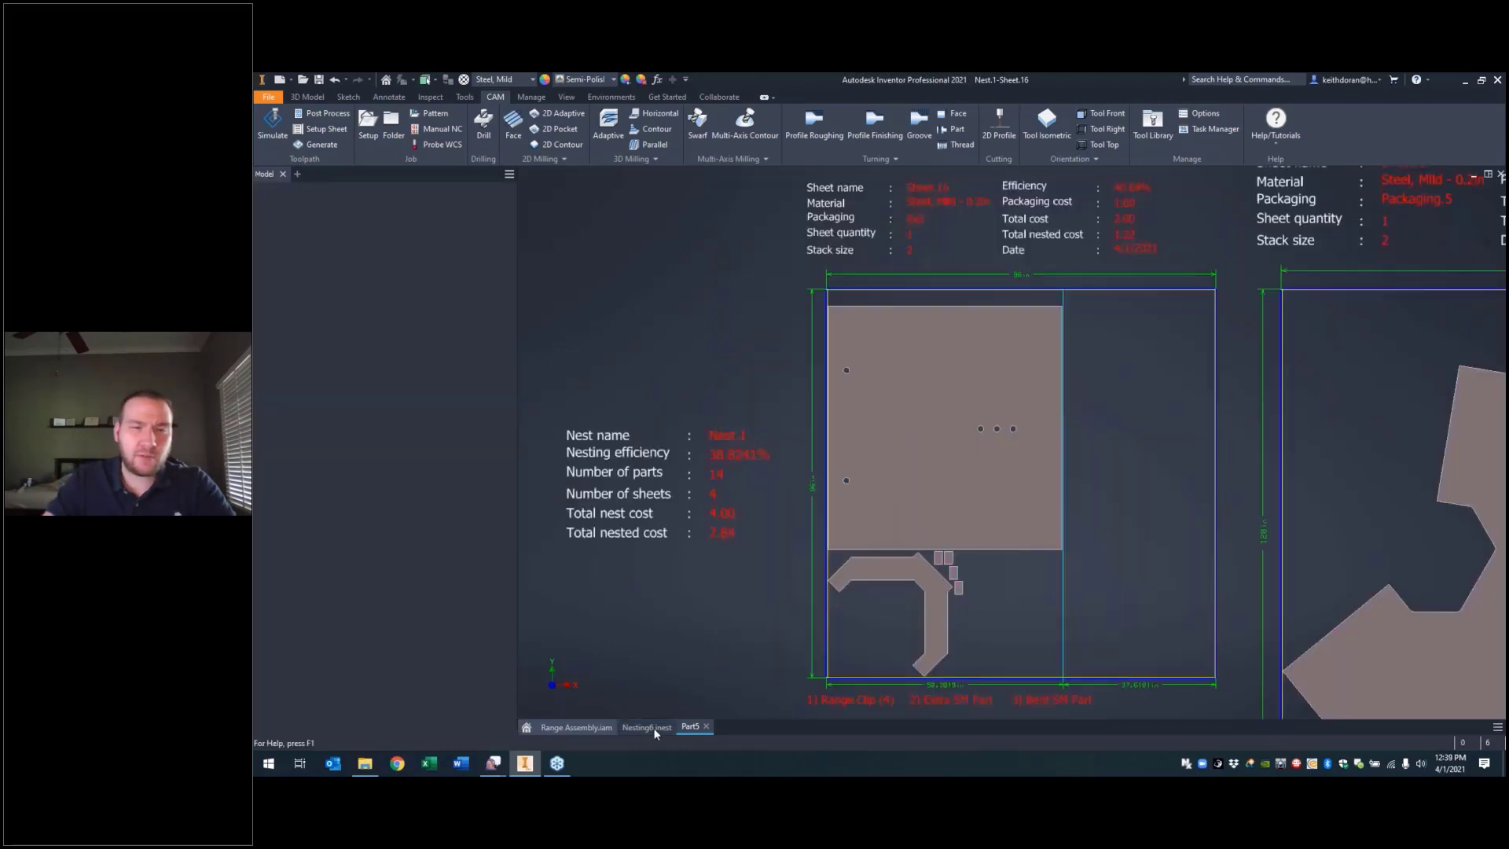
pyautogui.scroll(4, 1205, 177)
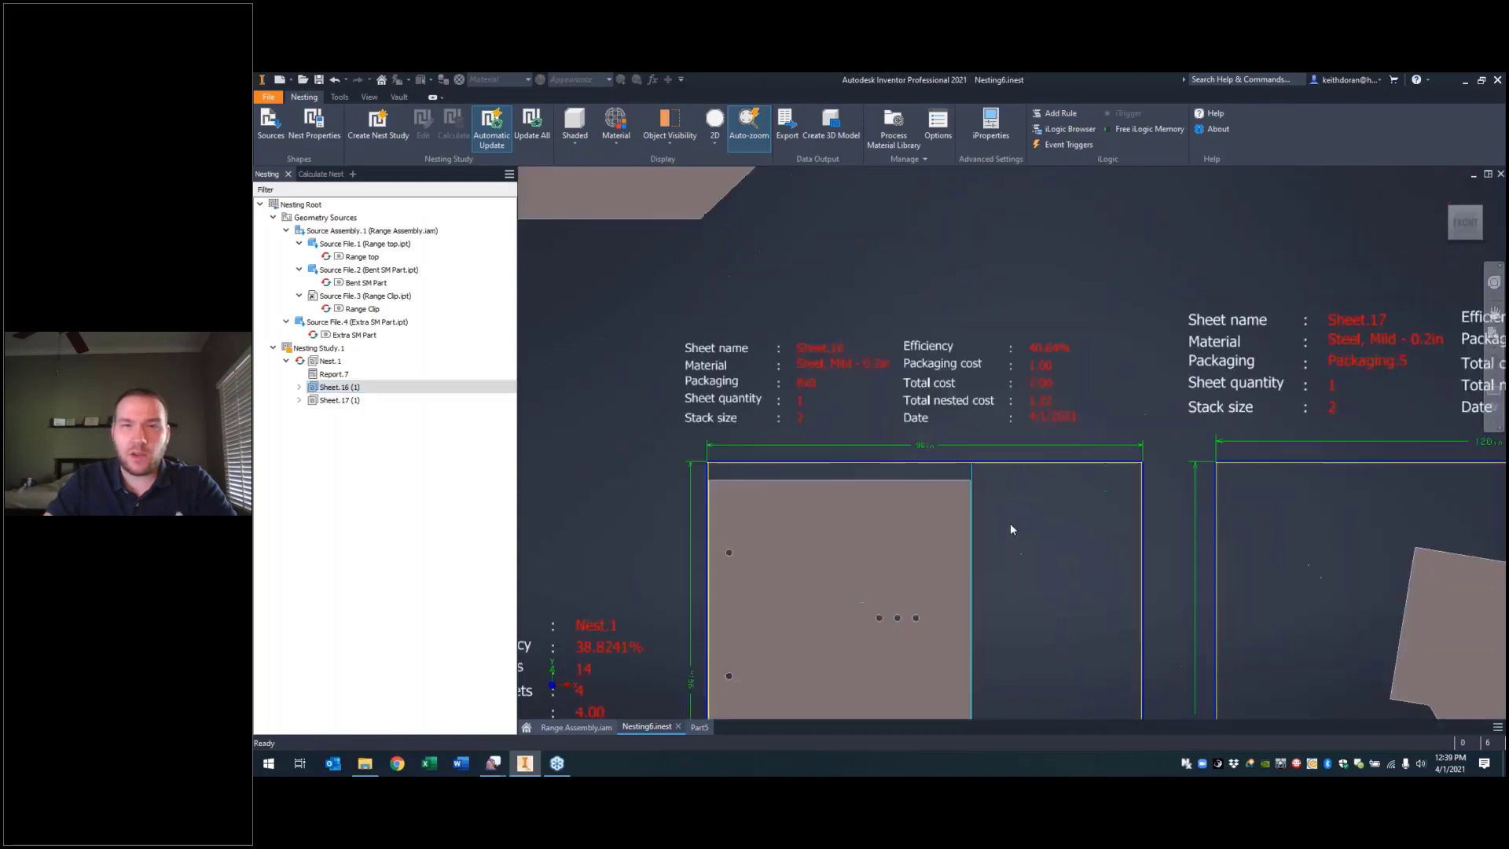
pyautogui.moveTo(1013, 520); pyautogui.dragTo(1089, 350, button='middle')
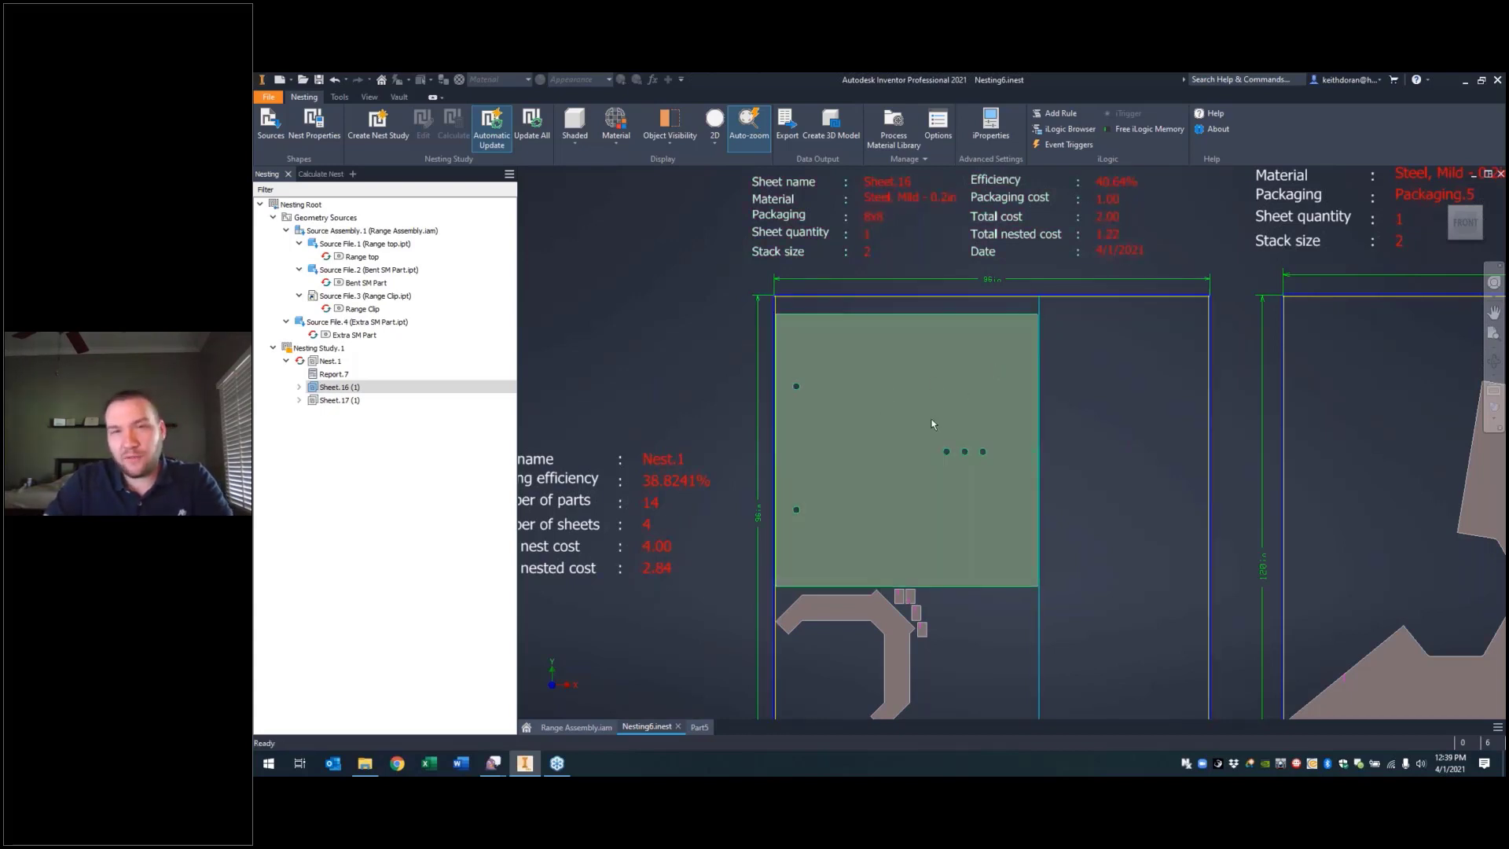
pyautogui.moveTo(1099, 539); pyautogui.dragTo(1086, 460, button='middle')
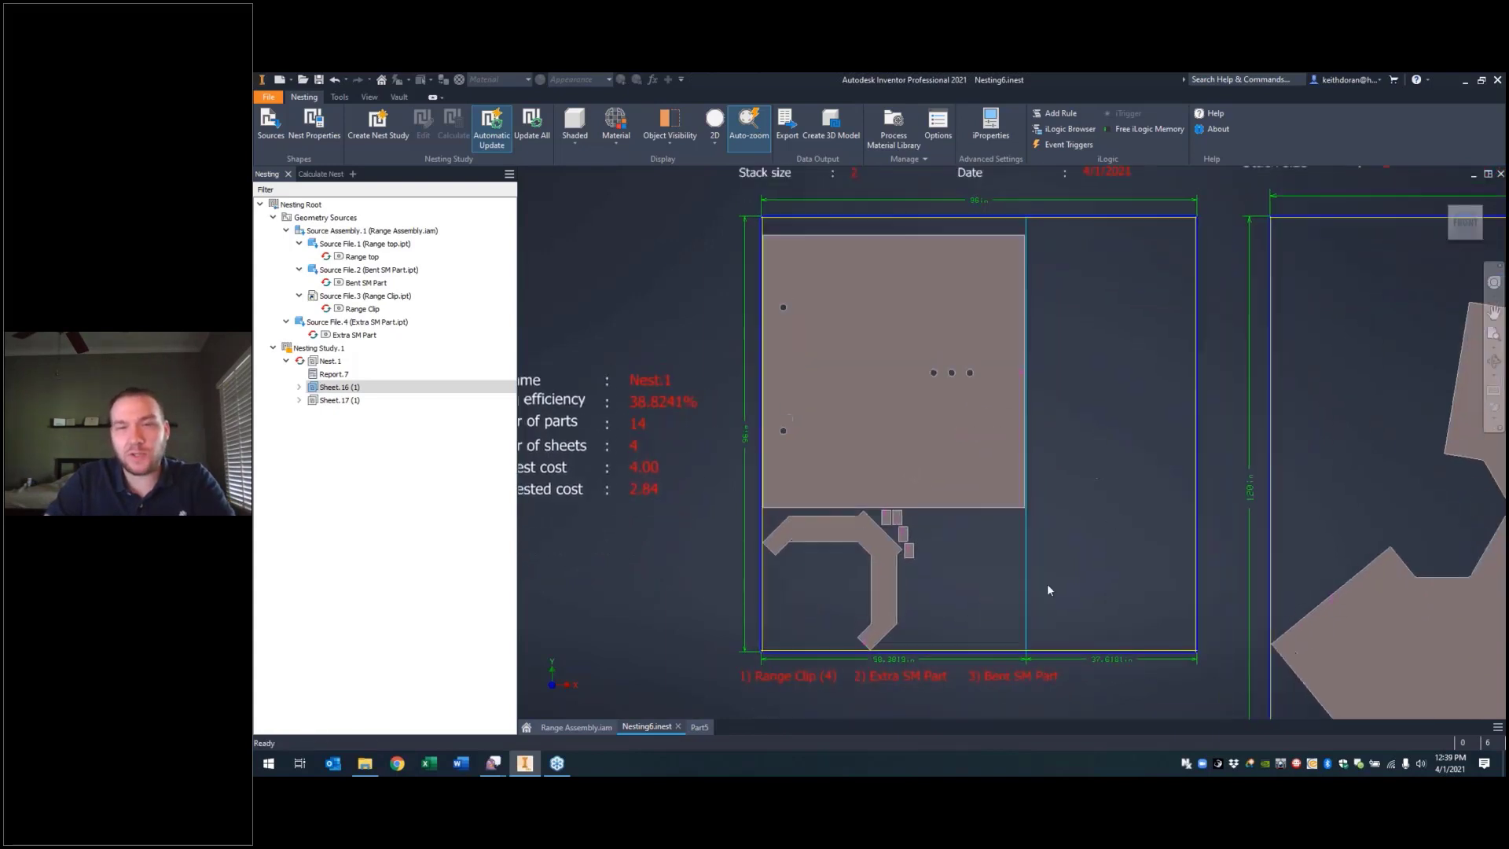
pyautogui.moveTo(1109, 233); pyautogui.dragTo(1085, 329, button='middle')
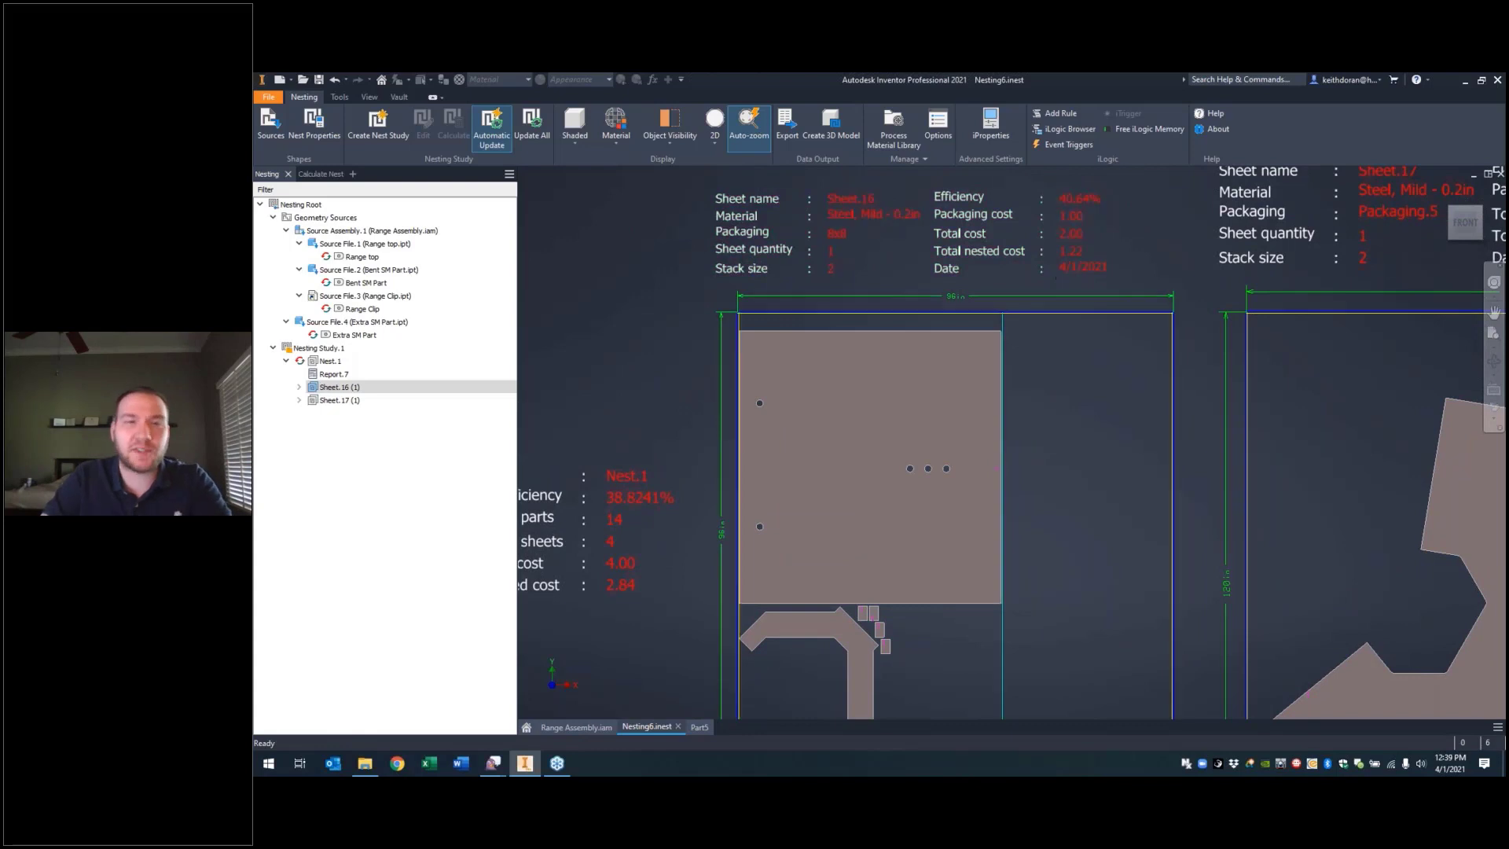
pyautogui.moveTo(1003, 464); pyautogui.dragTo(1275, 304, button='middle')
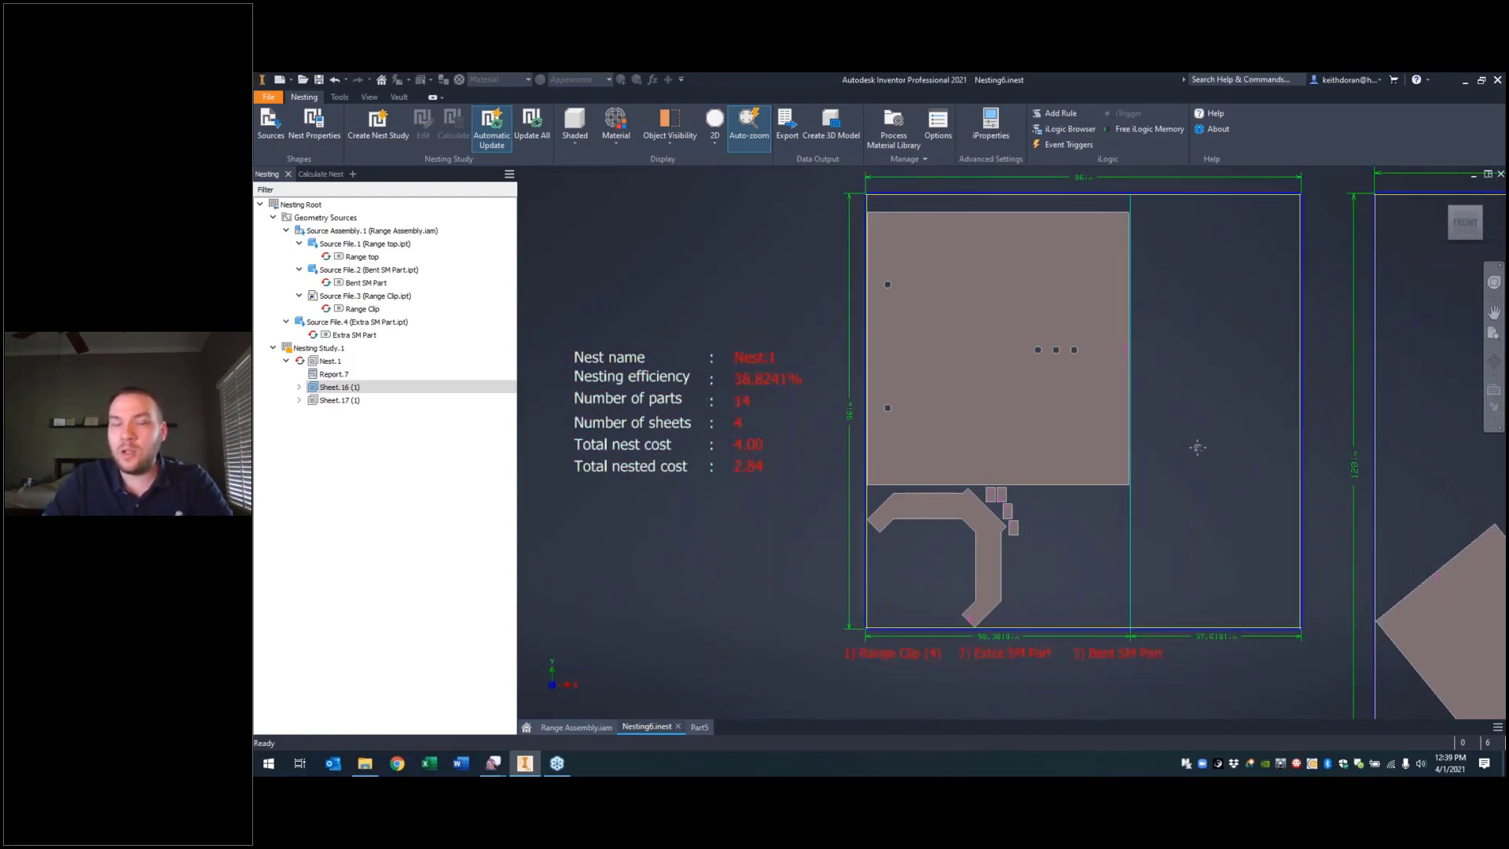
pyautogui.moveTo(1199, 449); pyautogui.dragTo(1117, 448, button='middle')
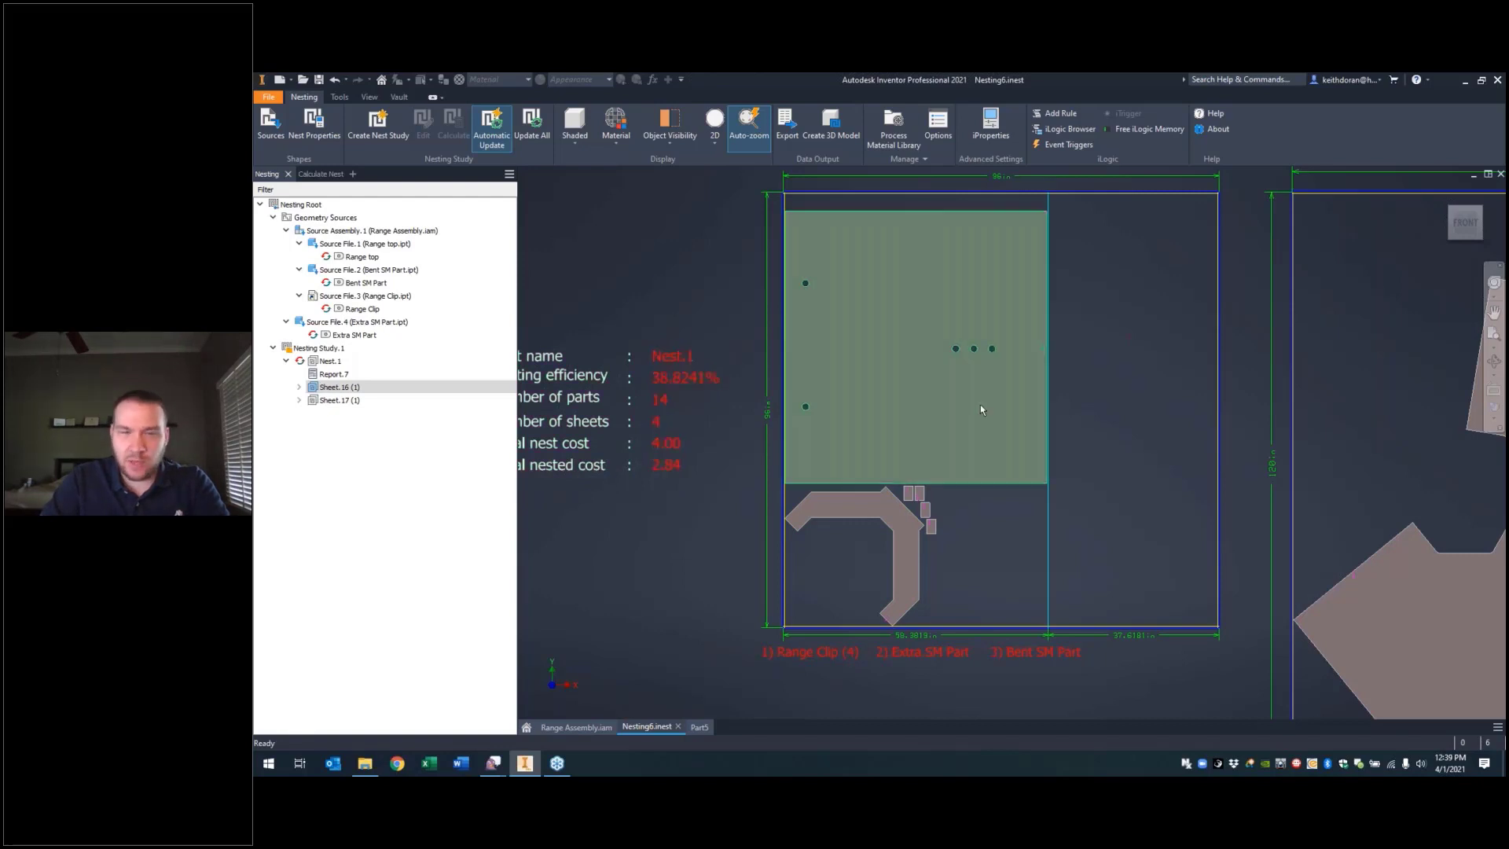
# Step: Return to the Sheet.16 part, generate the CAM setup sheet, review it in the browser, and put the browser window away
pyautogui.click(699, 727)
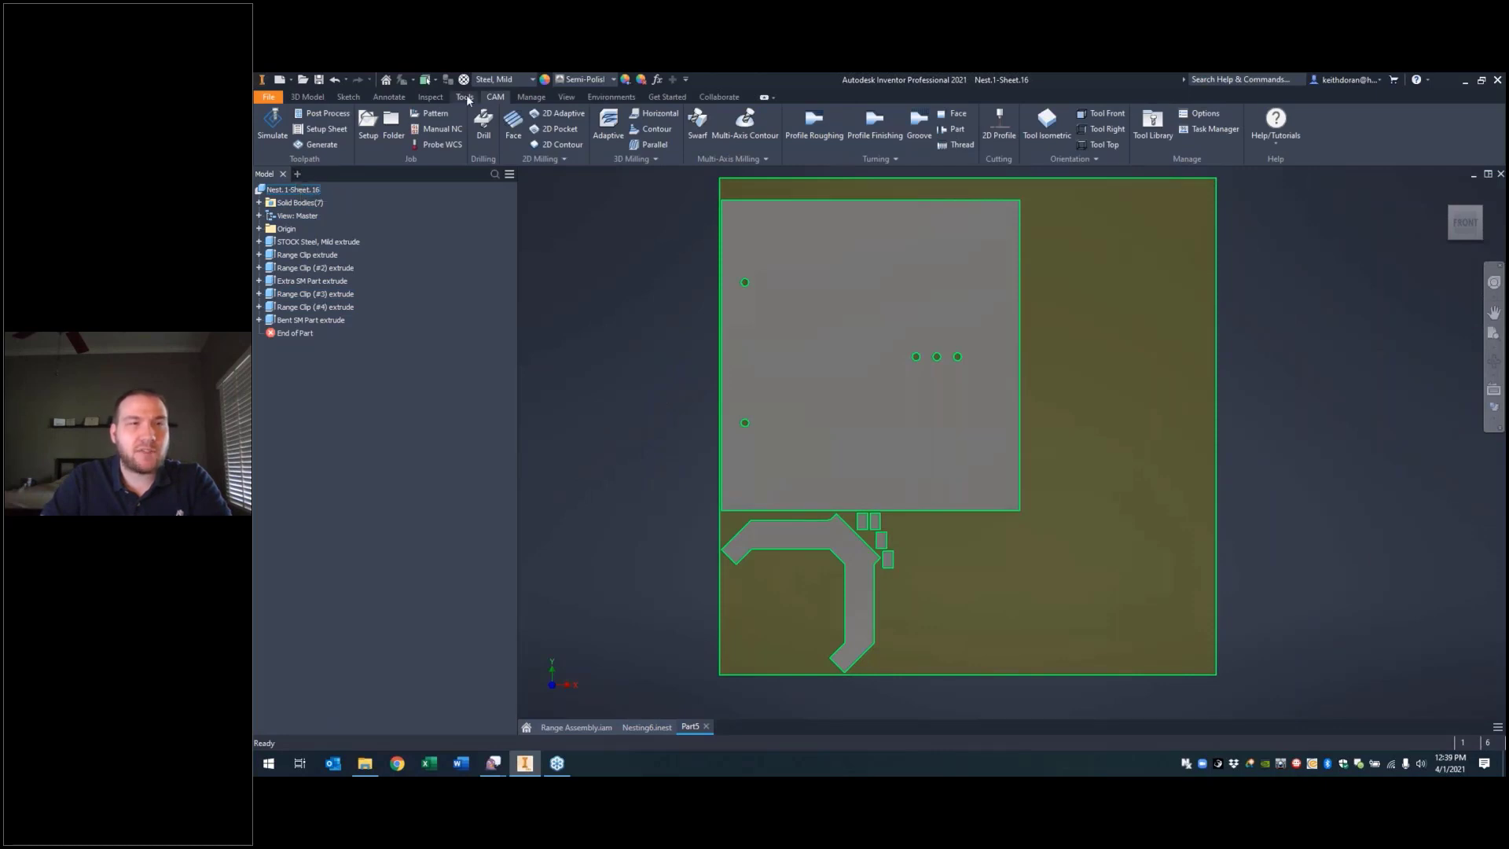
pyautogui.click(334, 130)
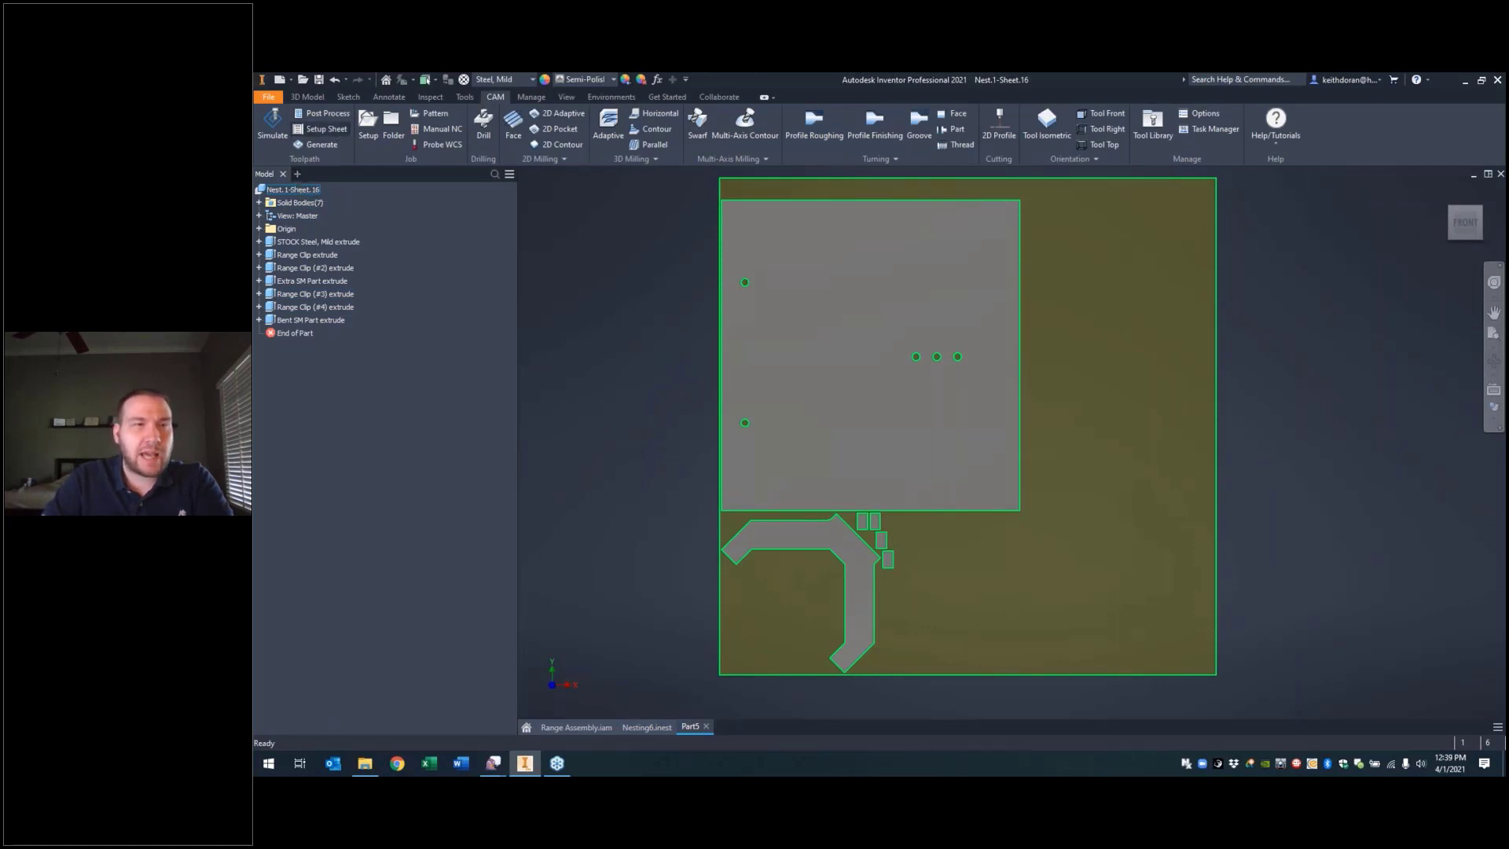
pyautogui.click(1226, 655)
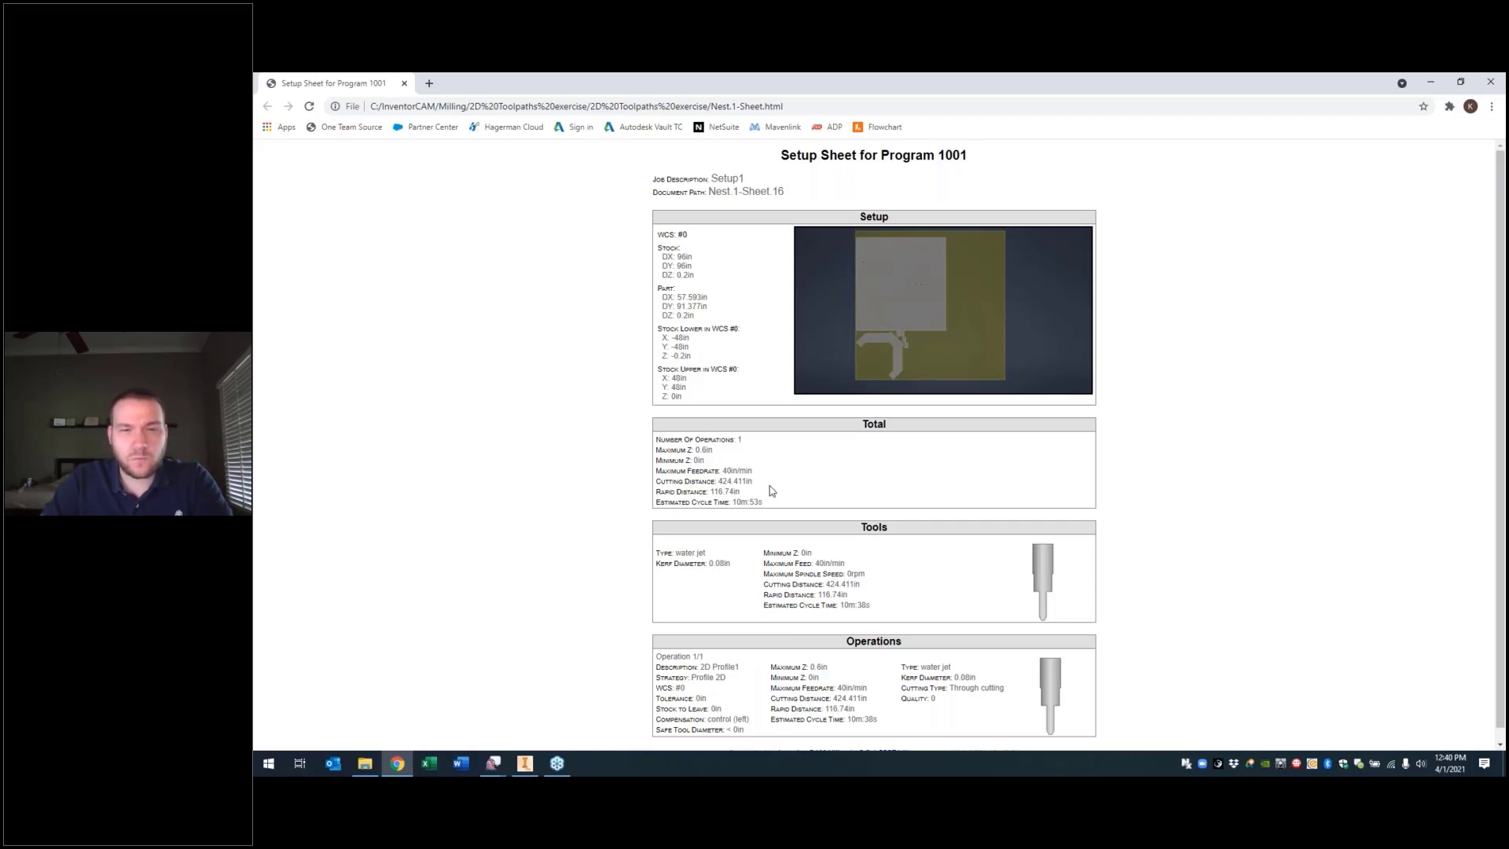
pyautogui.scroll(-1, 770, 490)
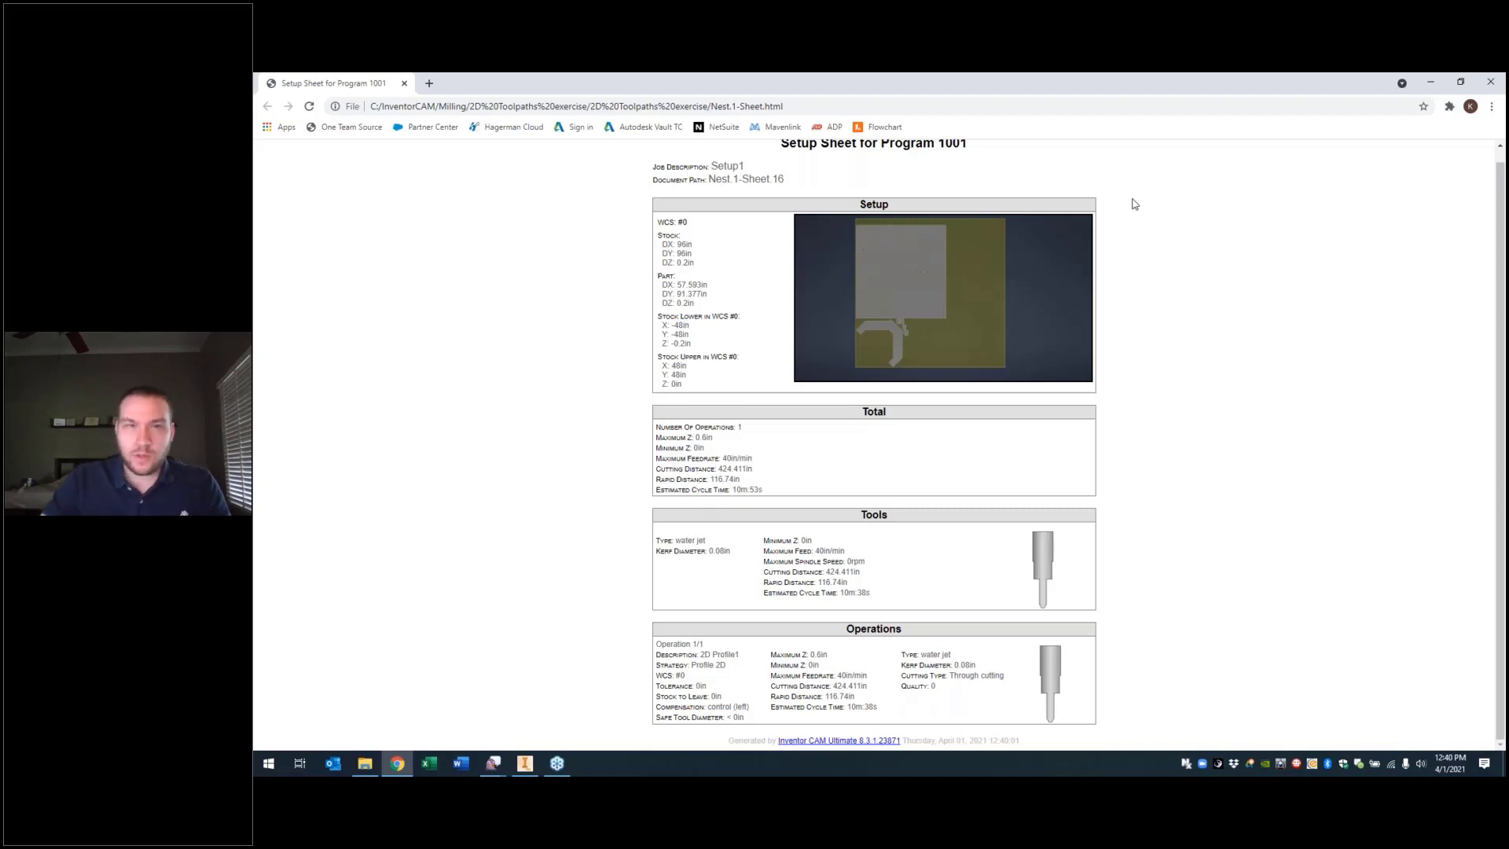
pyautogui.click(1430, 82)
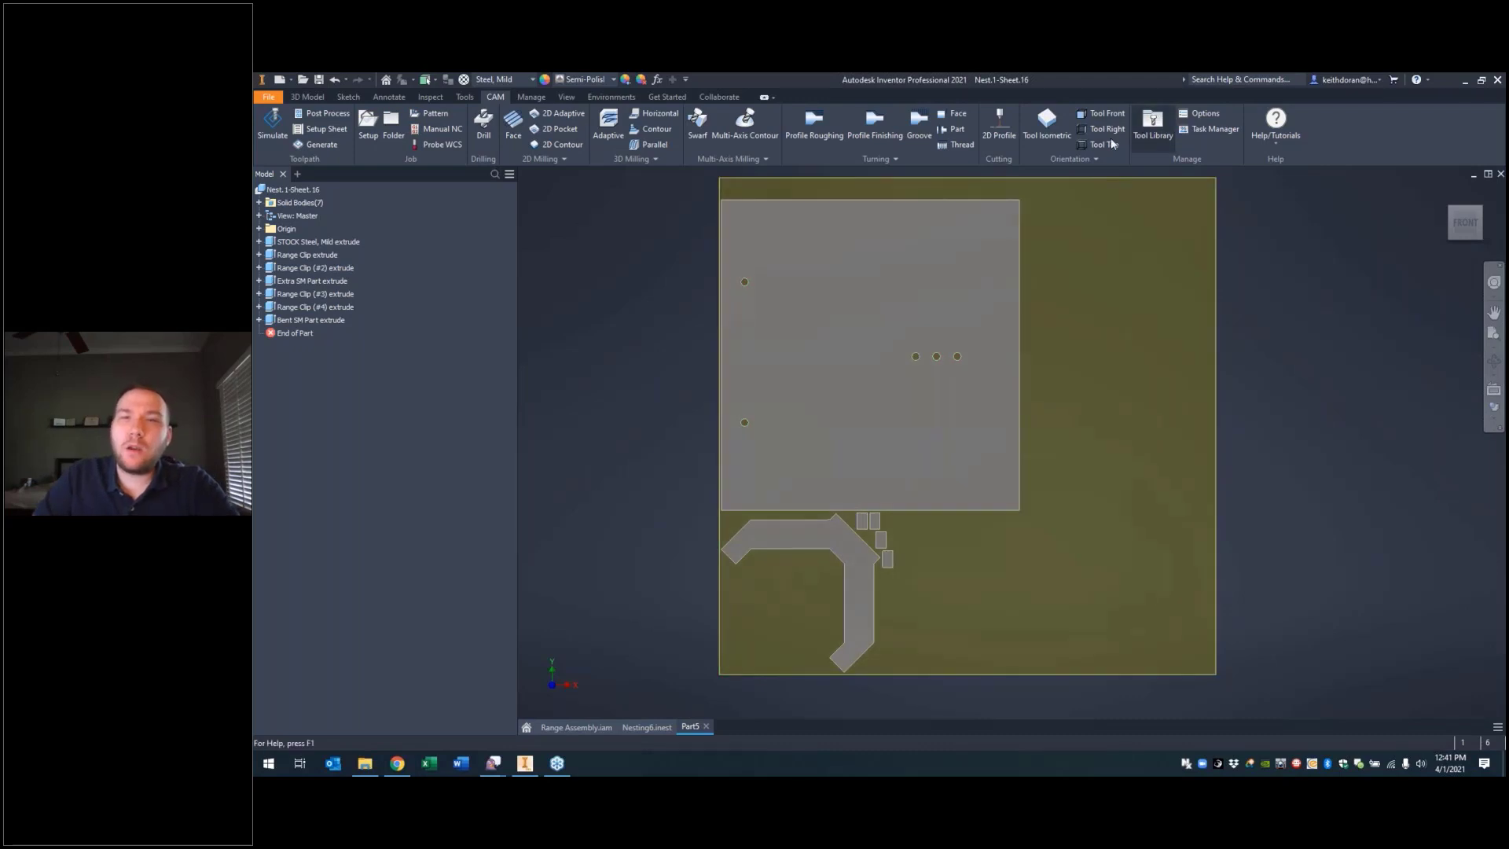
# Step: Open the nesting template Standard.inest from the Templates folder, accepting its location outside the project search path
pyautogui.click(637, 732)
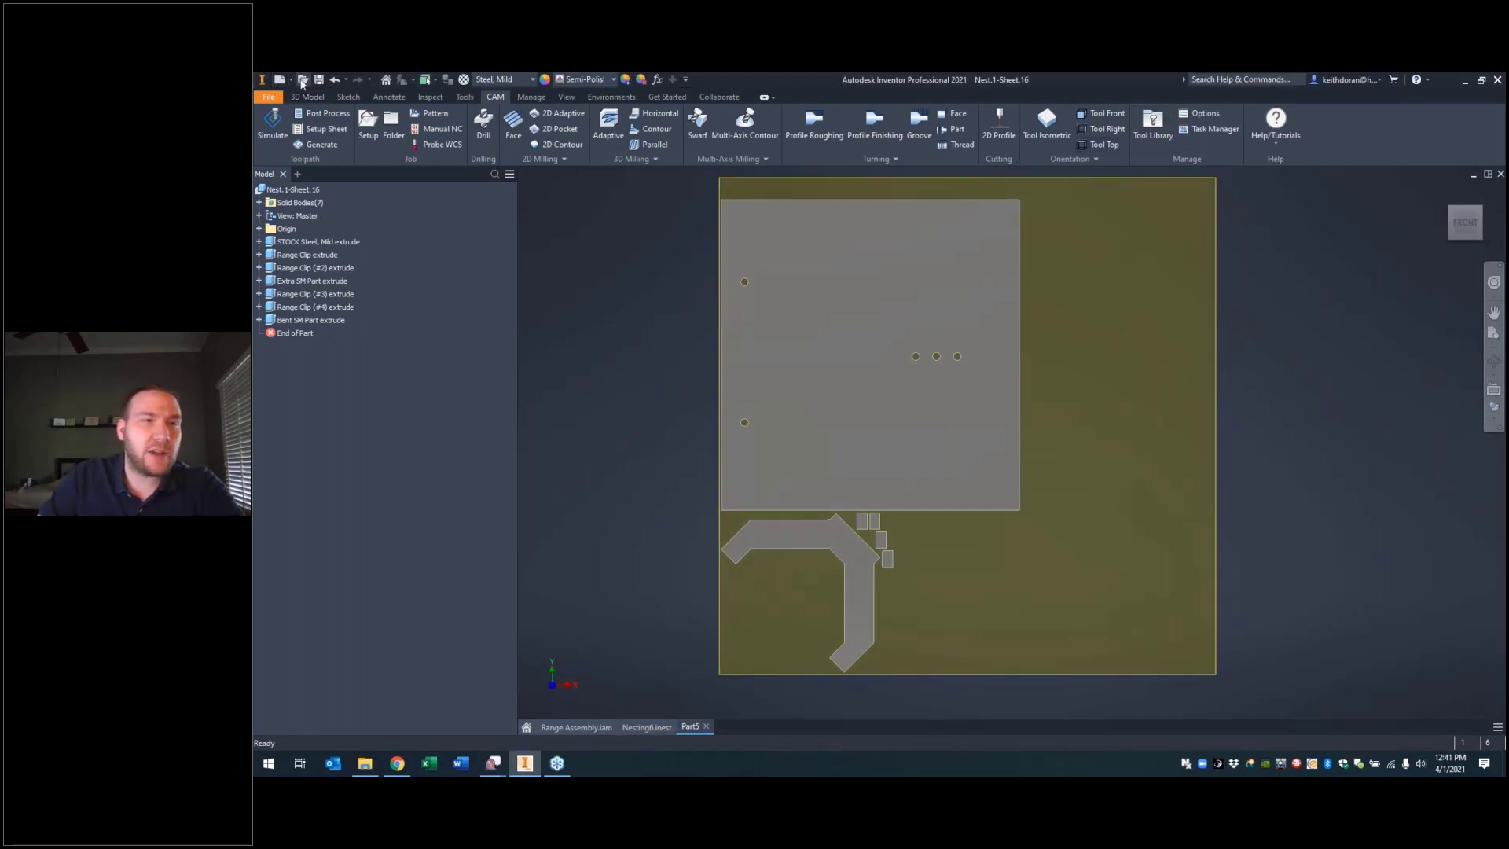
pyautogui.click(302, 80)
pyautogui.click(848, 480)
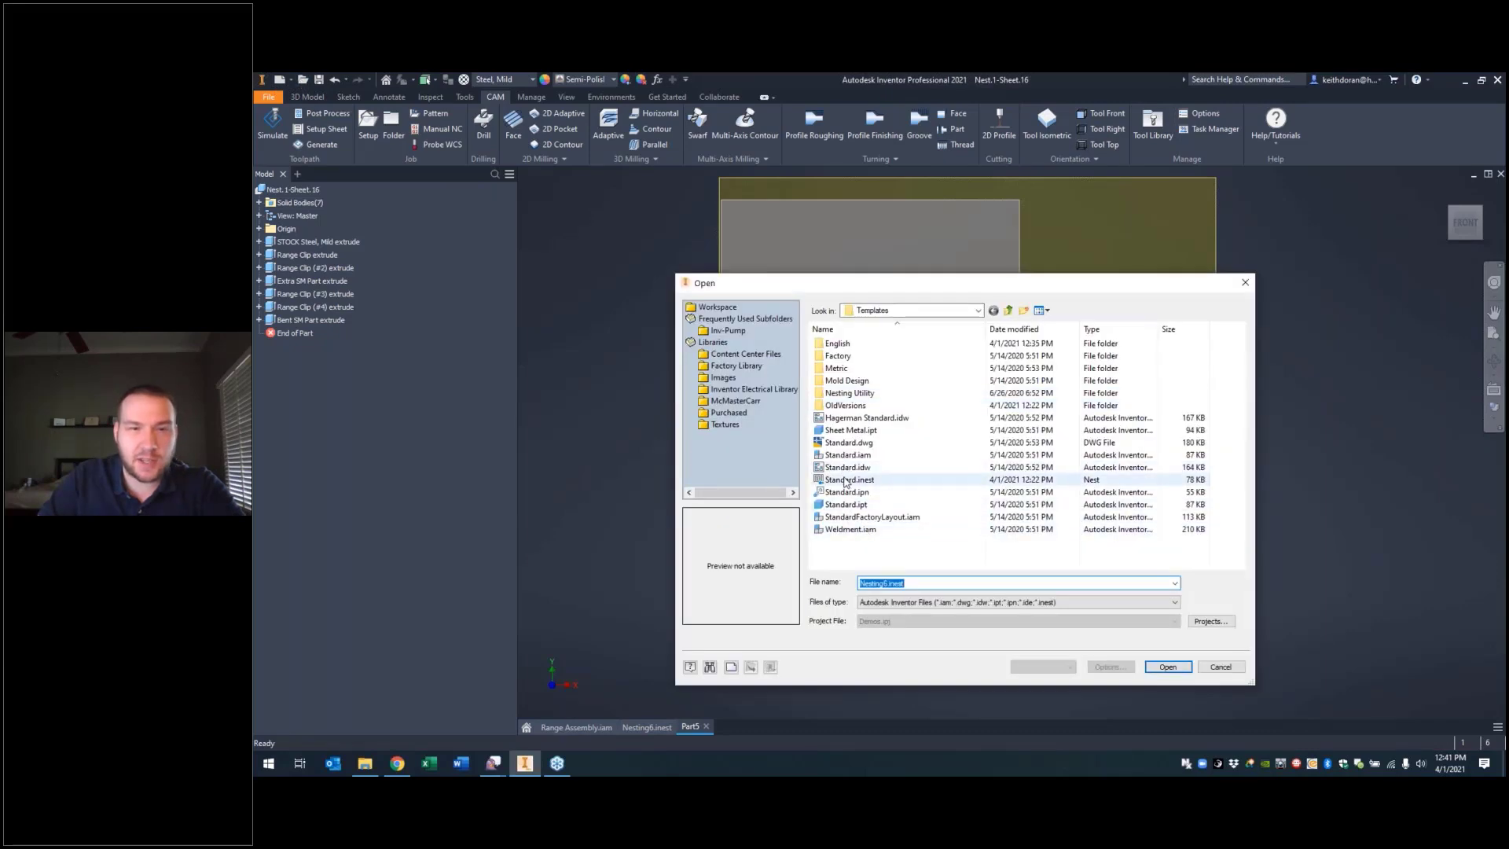
pyautogui.click(1155, 668)
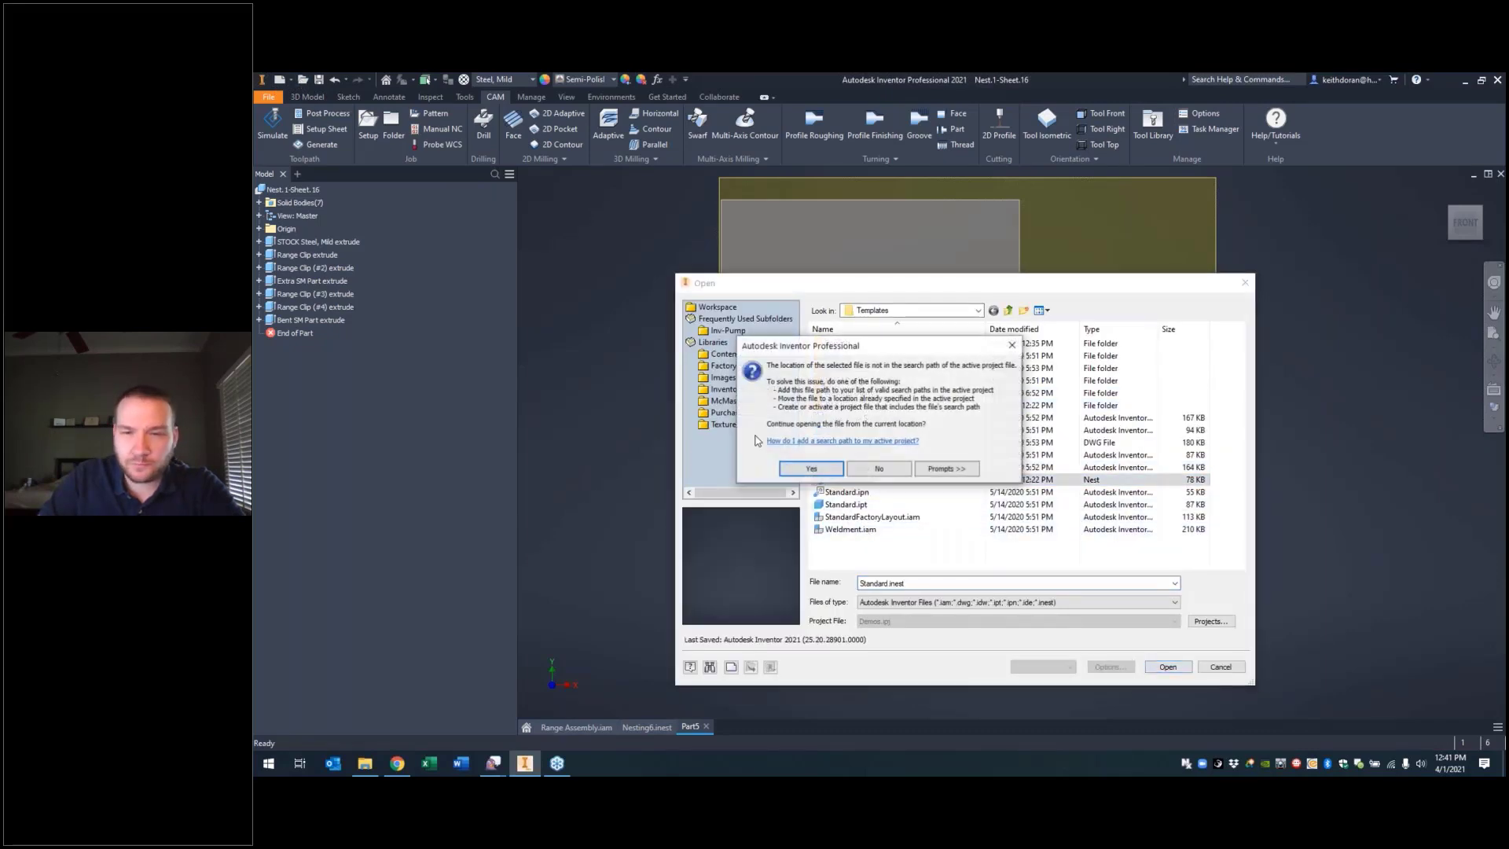
pyautogui.click(828, 466)
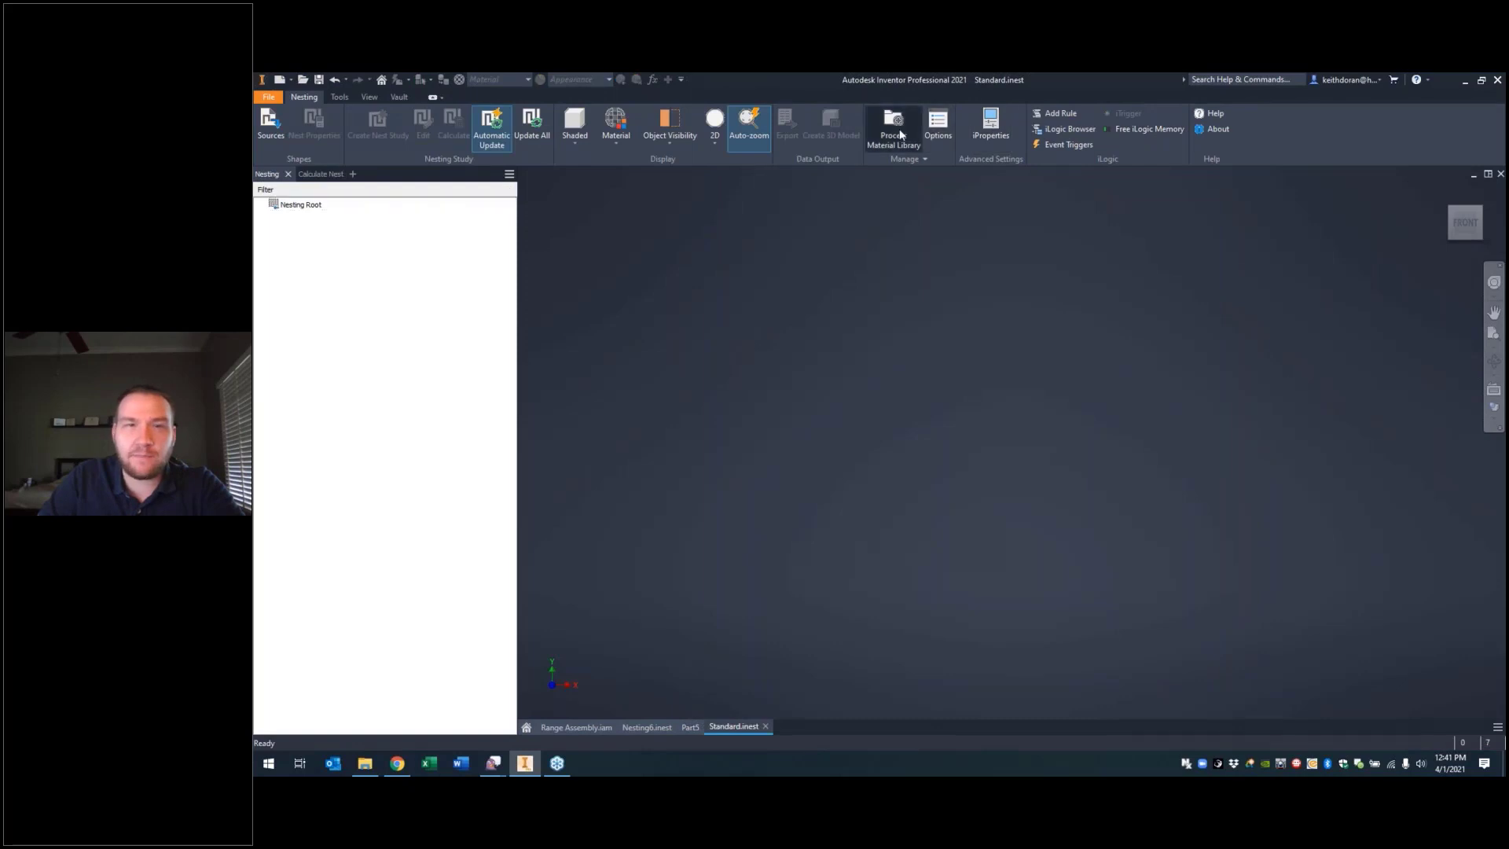
# Step: Add Wood (Birch) from the Inventor provider to the template's process material library
pyautogui.click(894, 126)
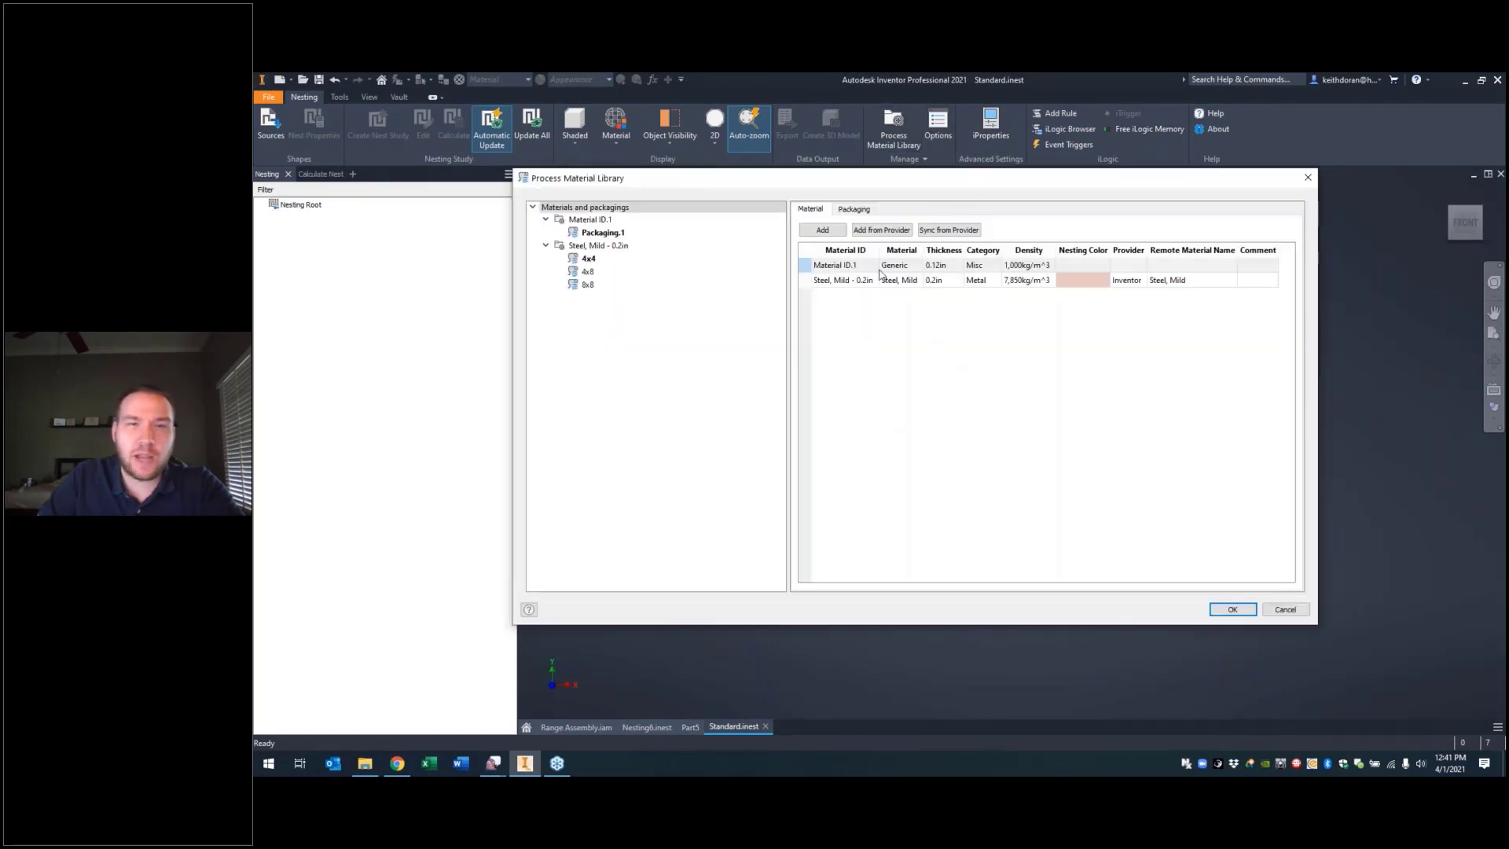
pyautogui.click(881, 230)
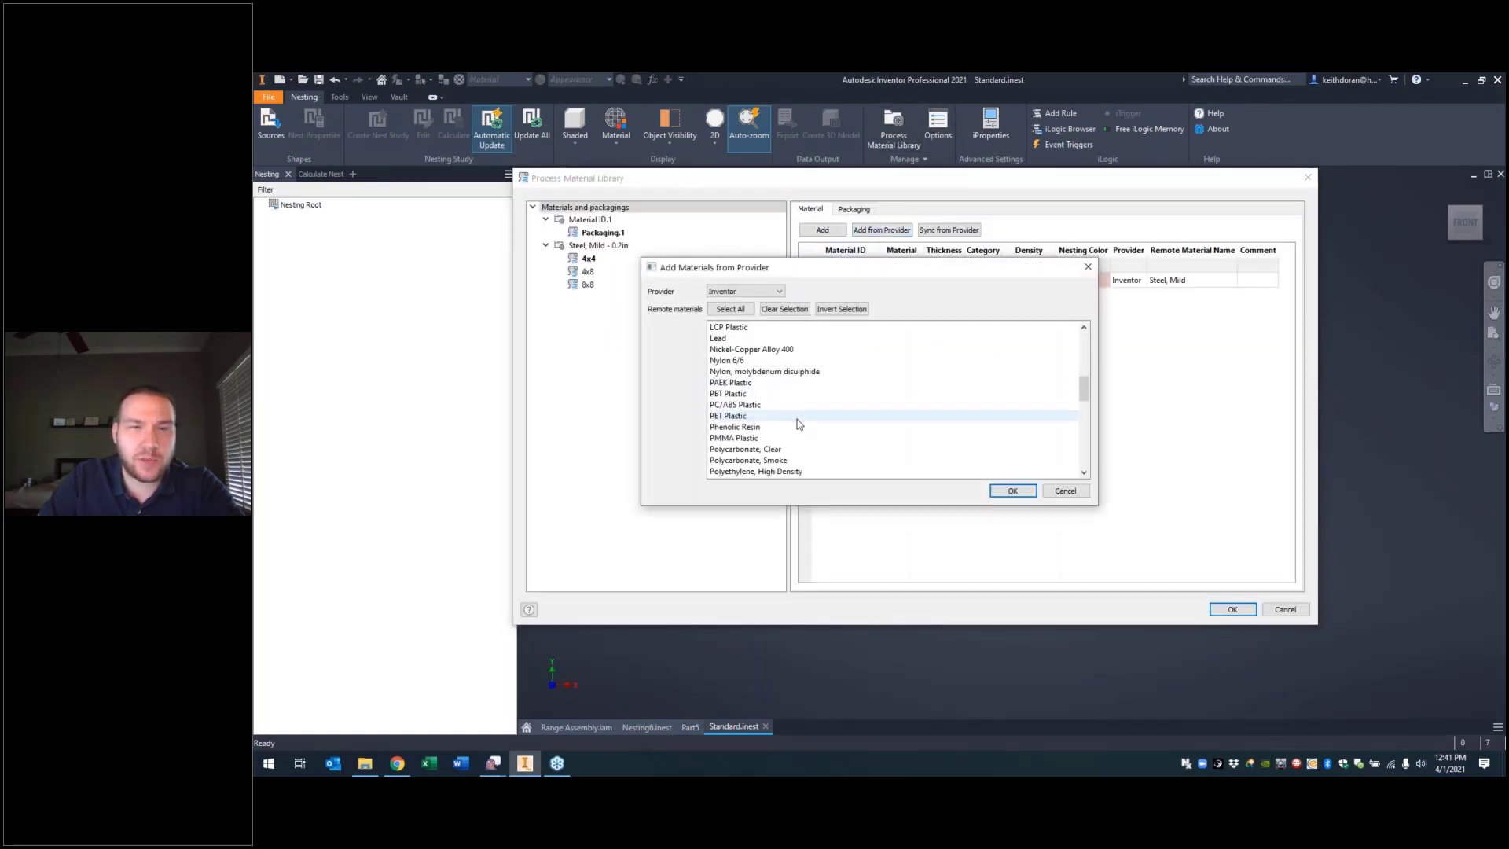
pyautogui.scroll(-8, 786, 432)
pyautogui.click(757, 462)
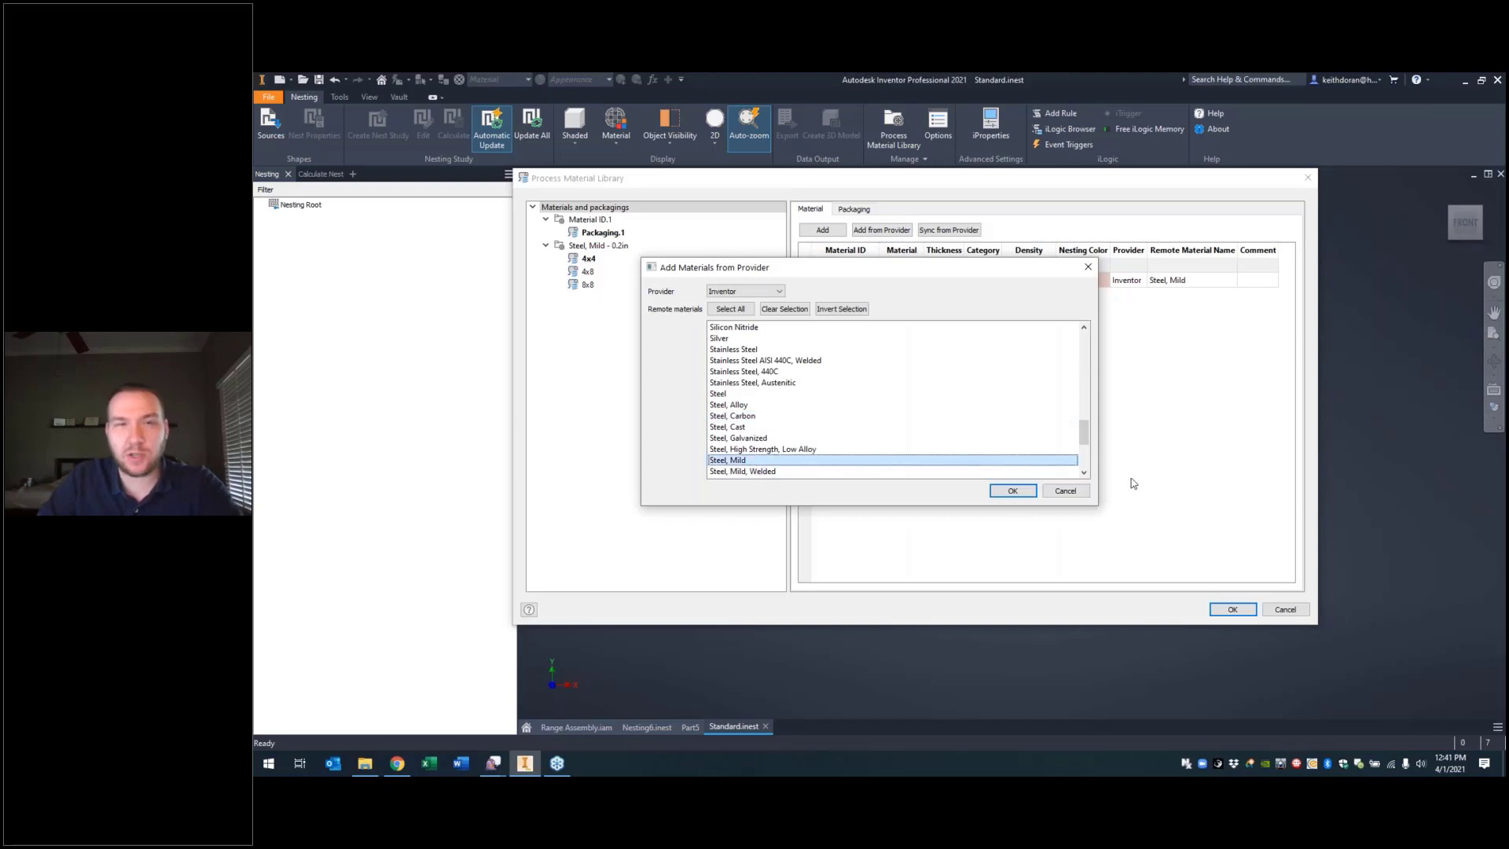
pyautogui.scroll(-4, 750, 440)
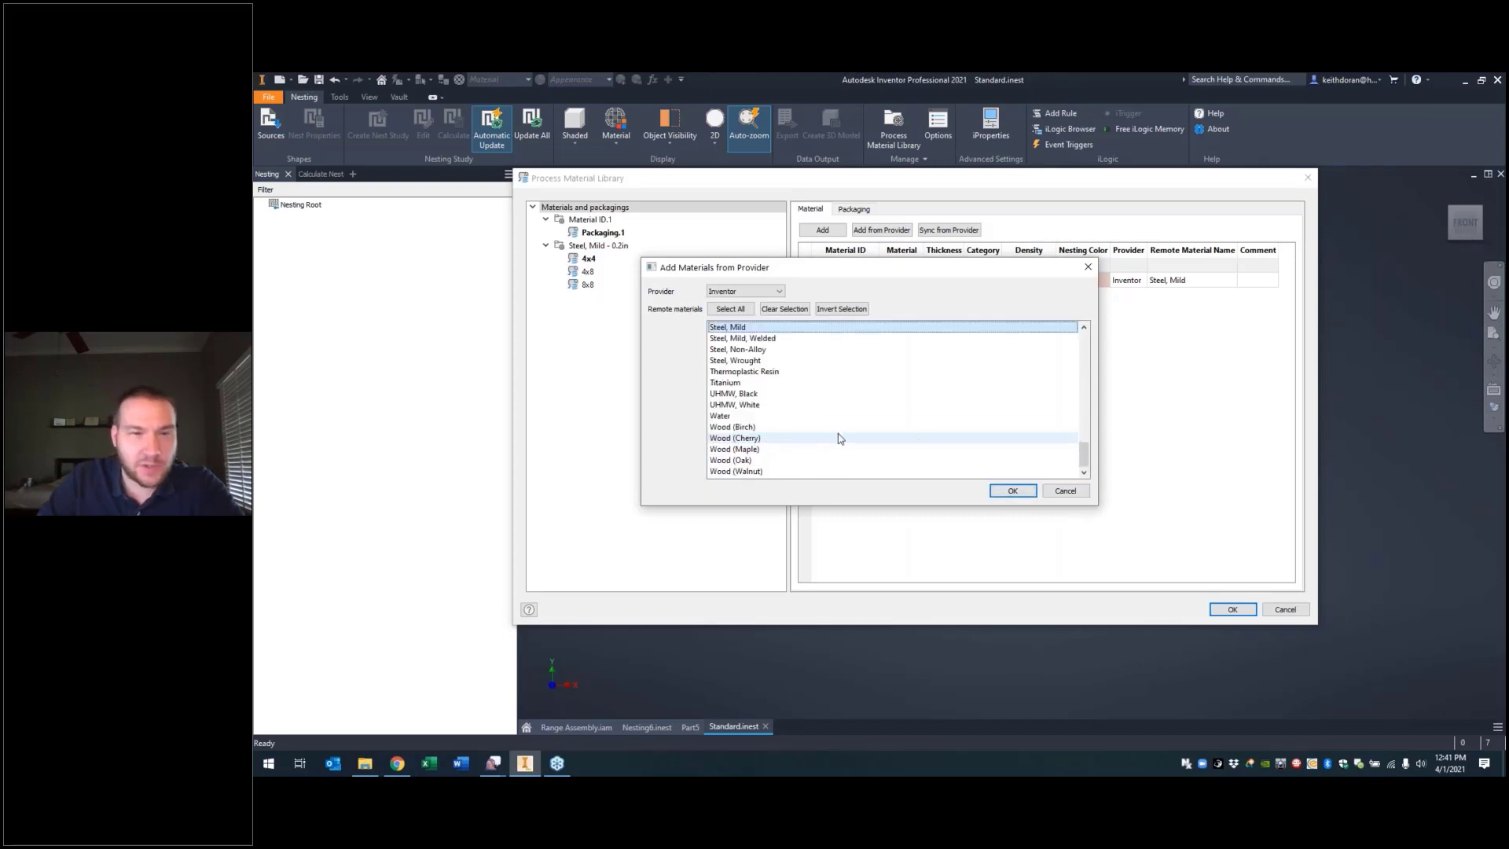
pyautogui.click(746, 428)
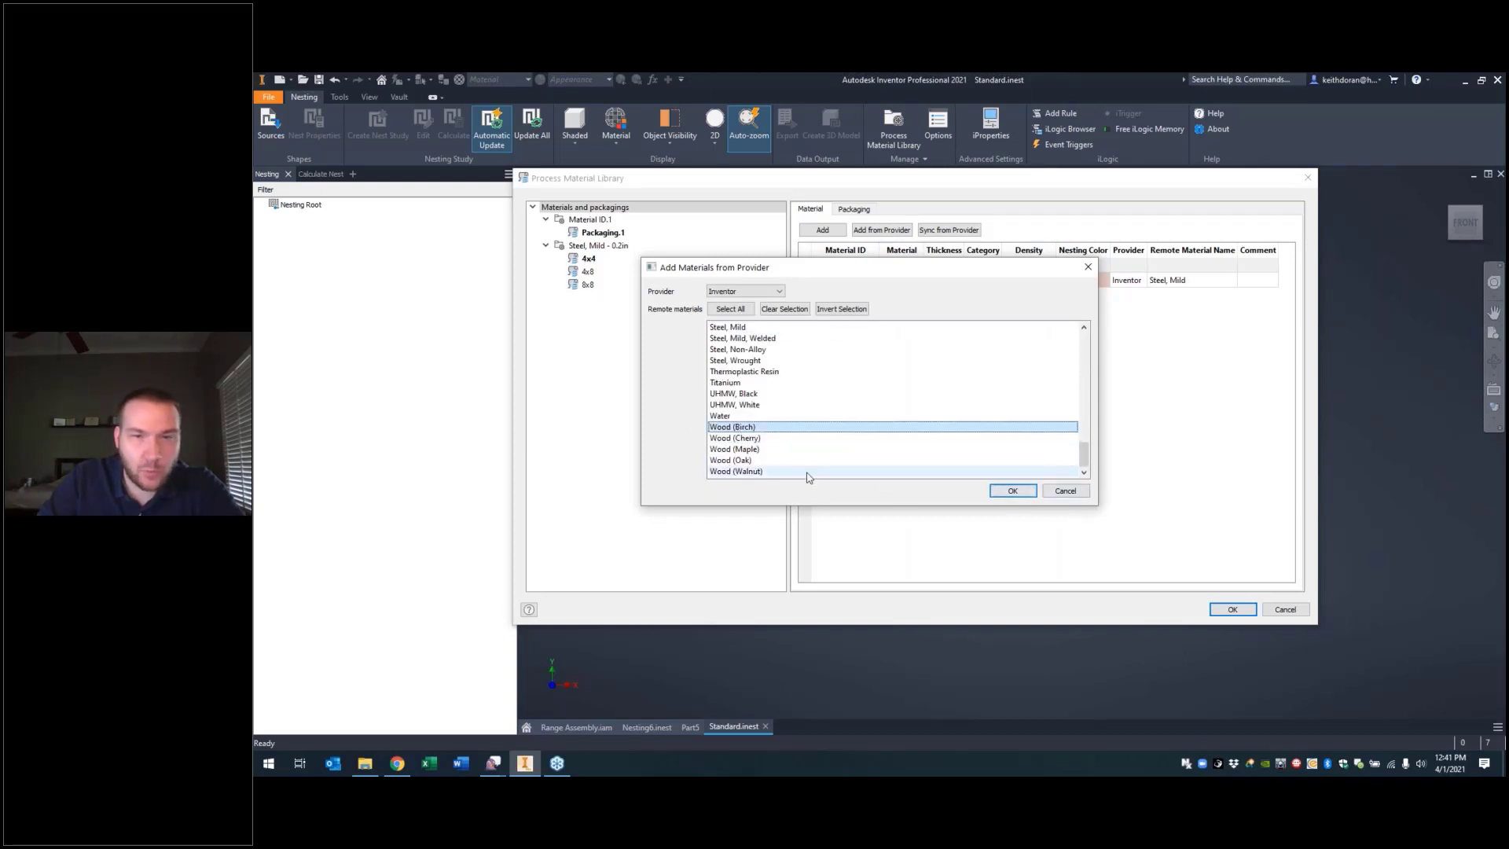
pyautogui.click(1012, 490)
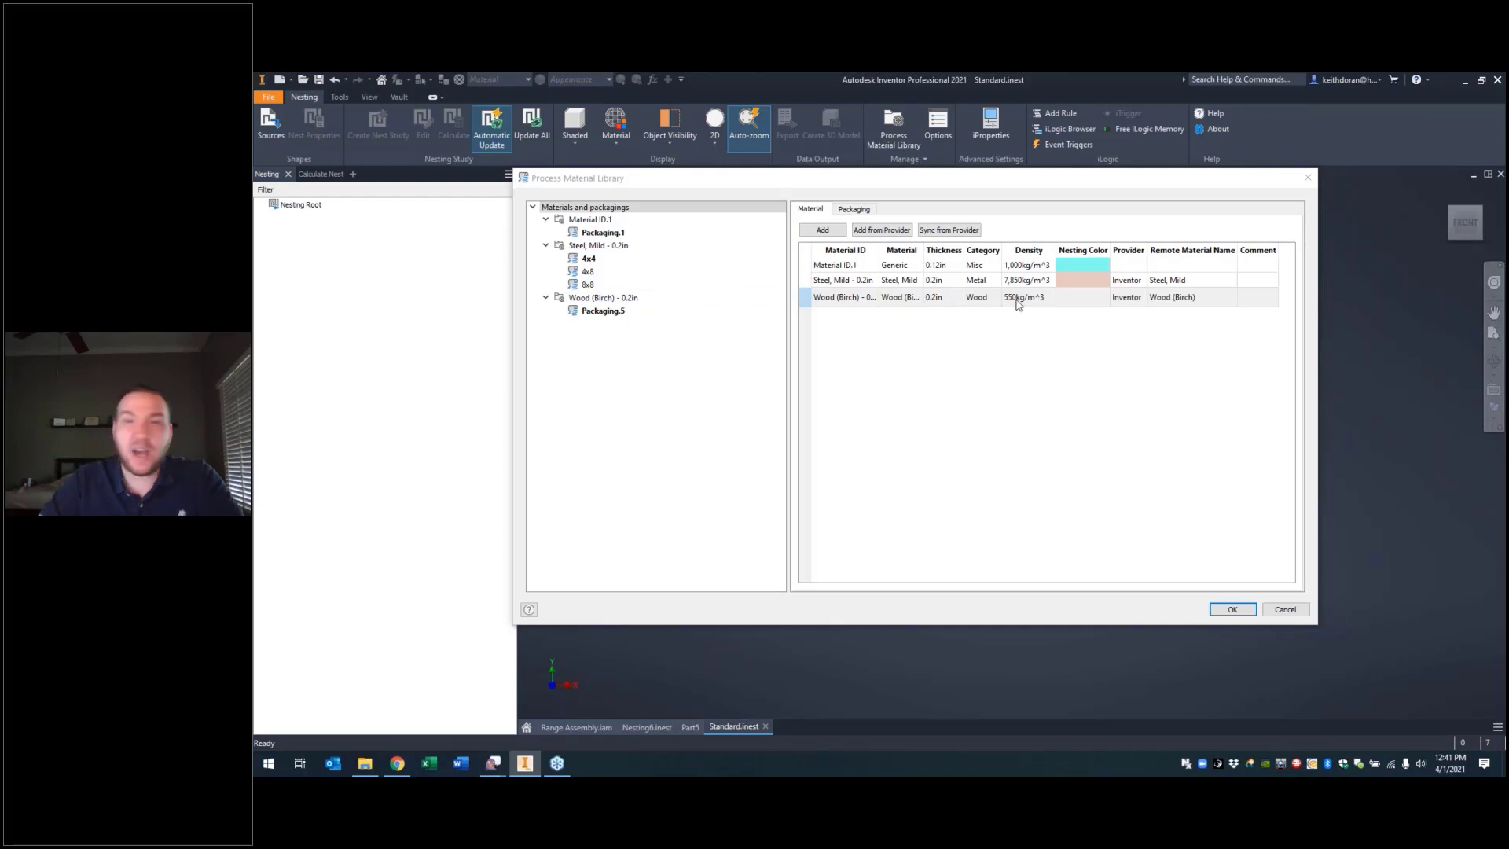
# Step: Set the birch's nesting color to pink and its packaging to 120in by 120in with comment 10' X 10', discarding the library edits
pyautogui.click(1084, 301)
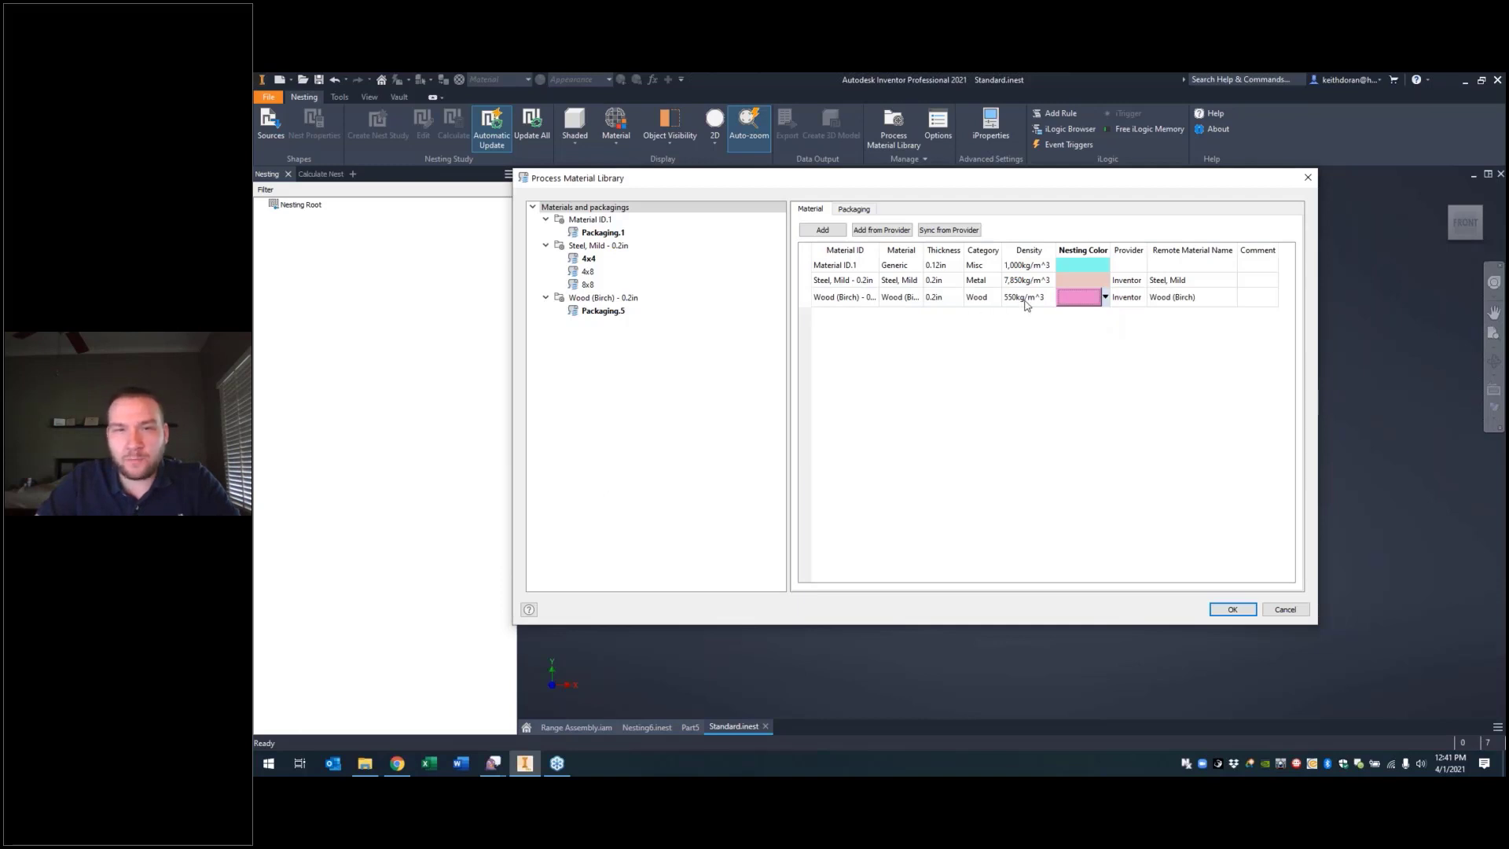
pyautogui.click(854, 209)
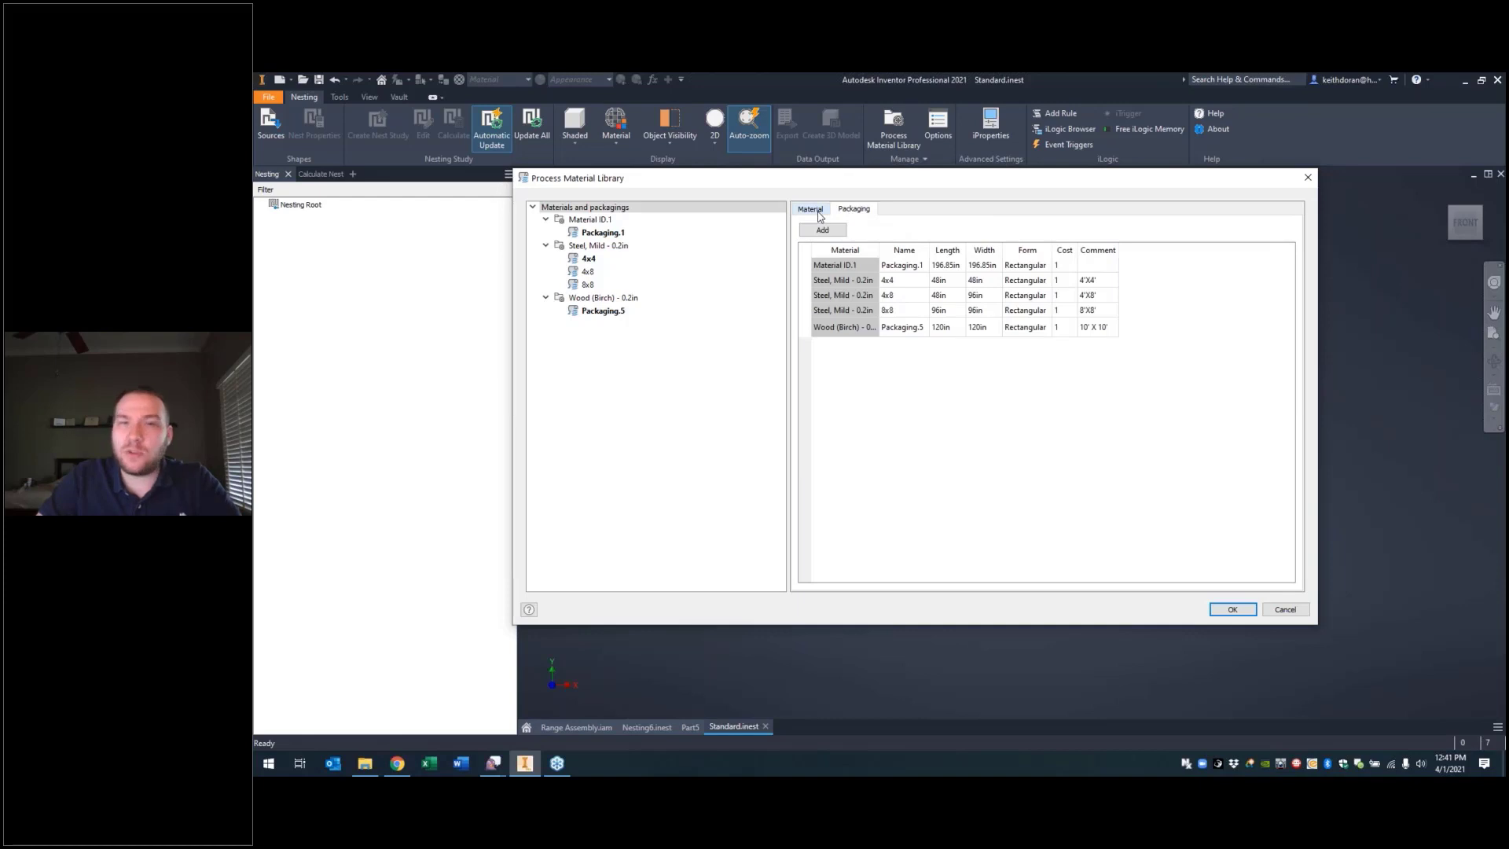
pyautogui.click(810, 210)
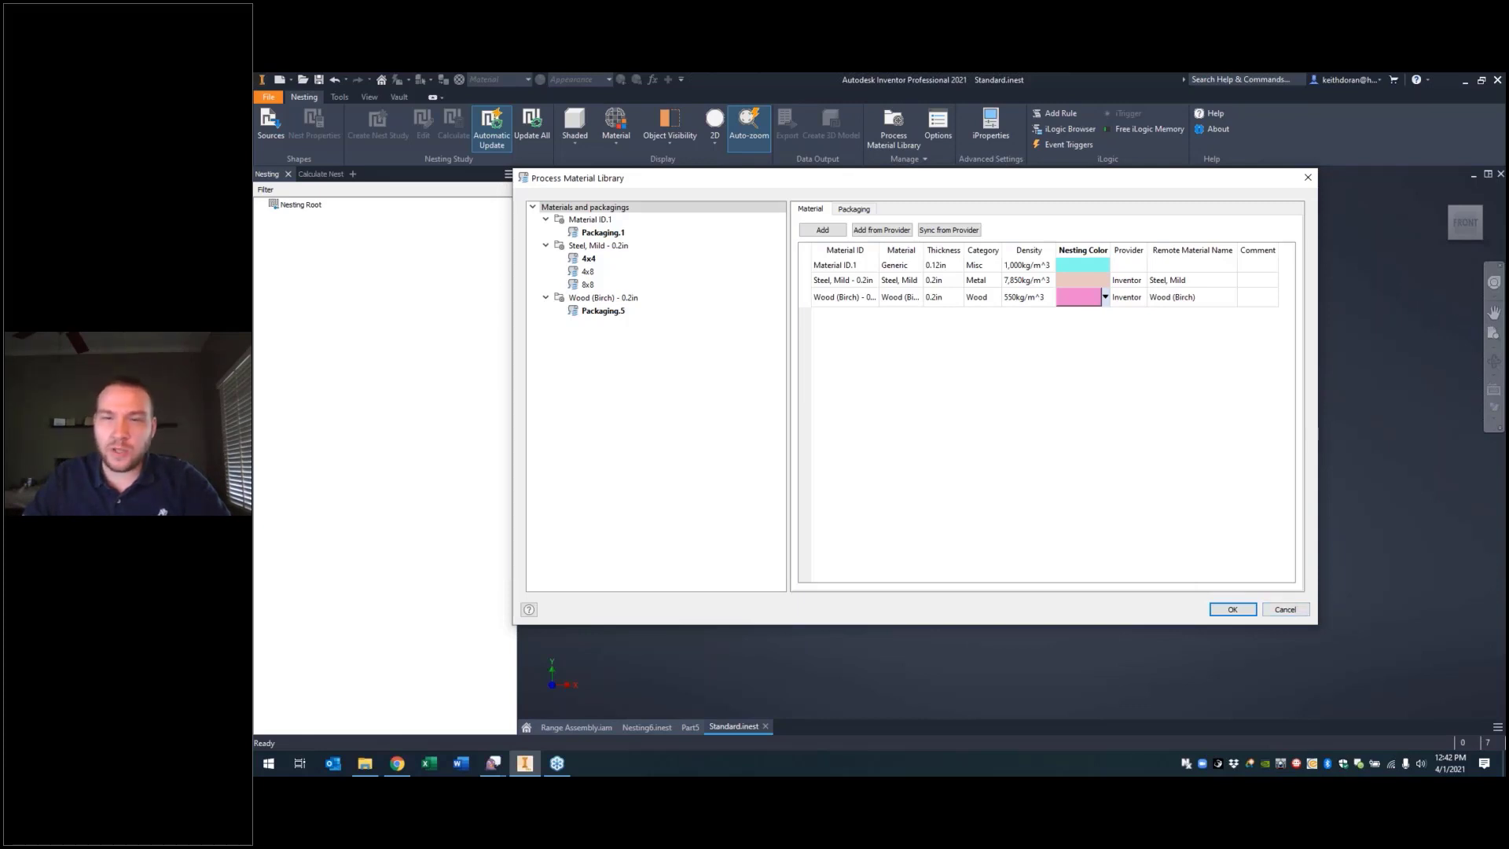
pyautogui.click(1284, 611)
# Step: Add Part2.dxf as a nesting source file and check the warning on it
pyautogui.click(270, 125)
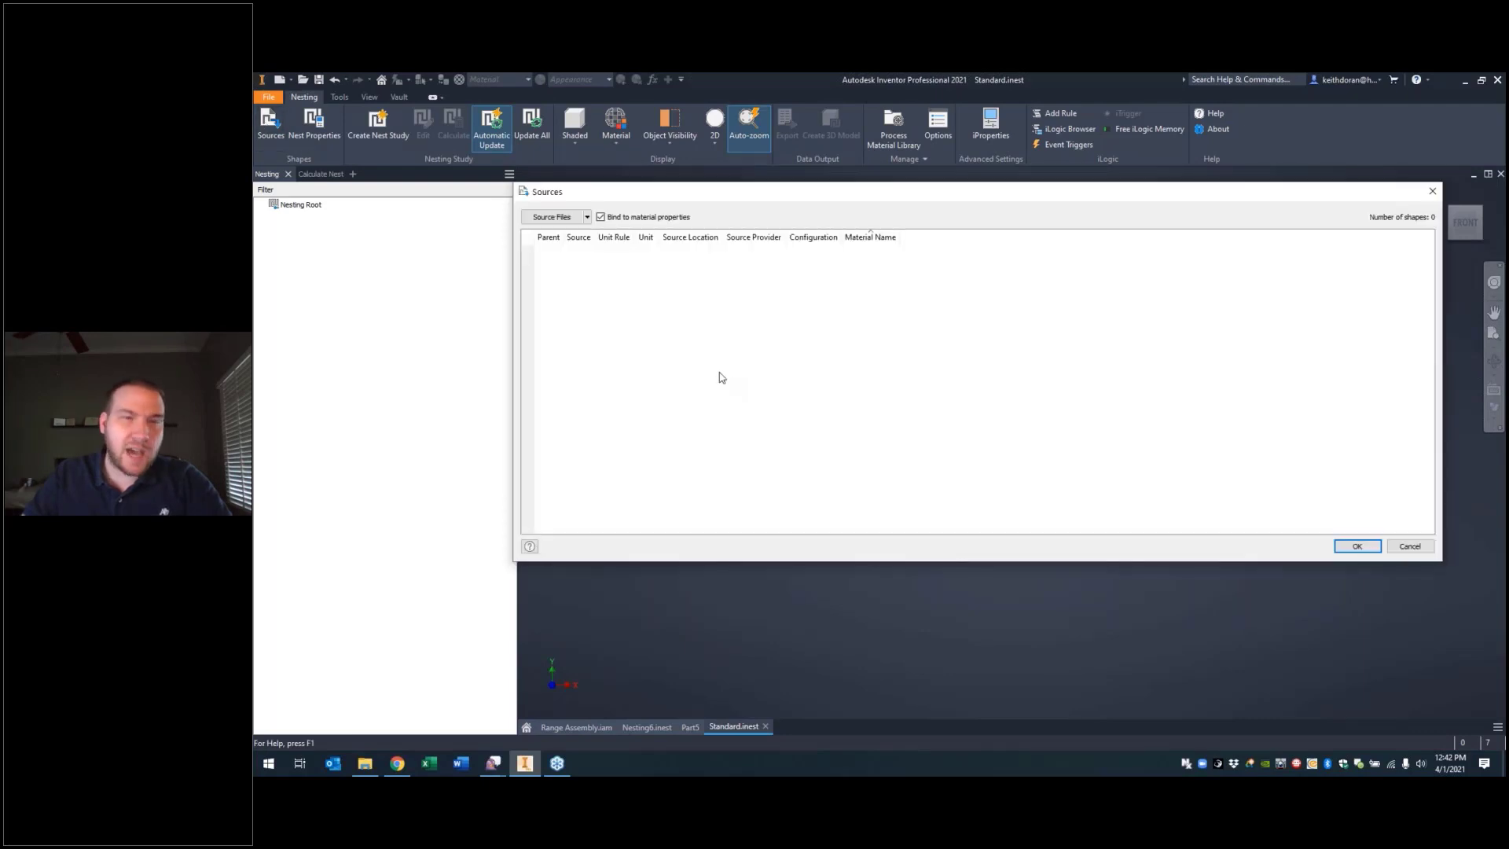
pyautogui.click(552, 217)
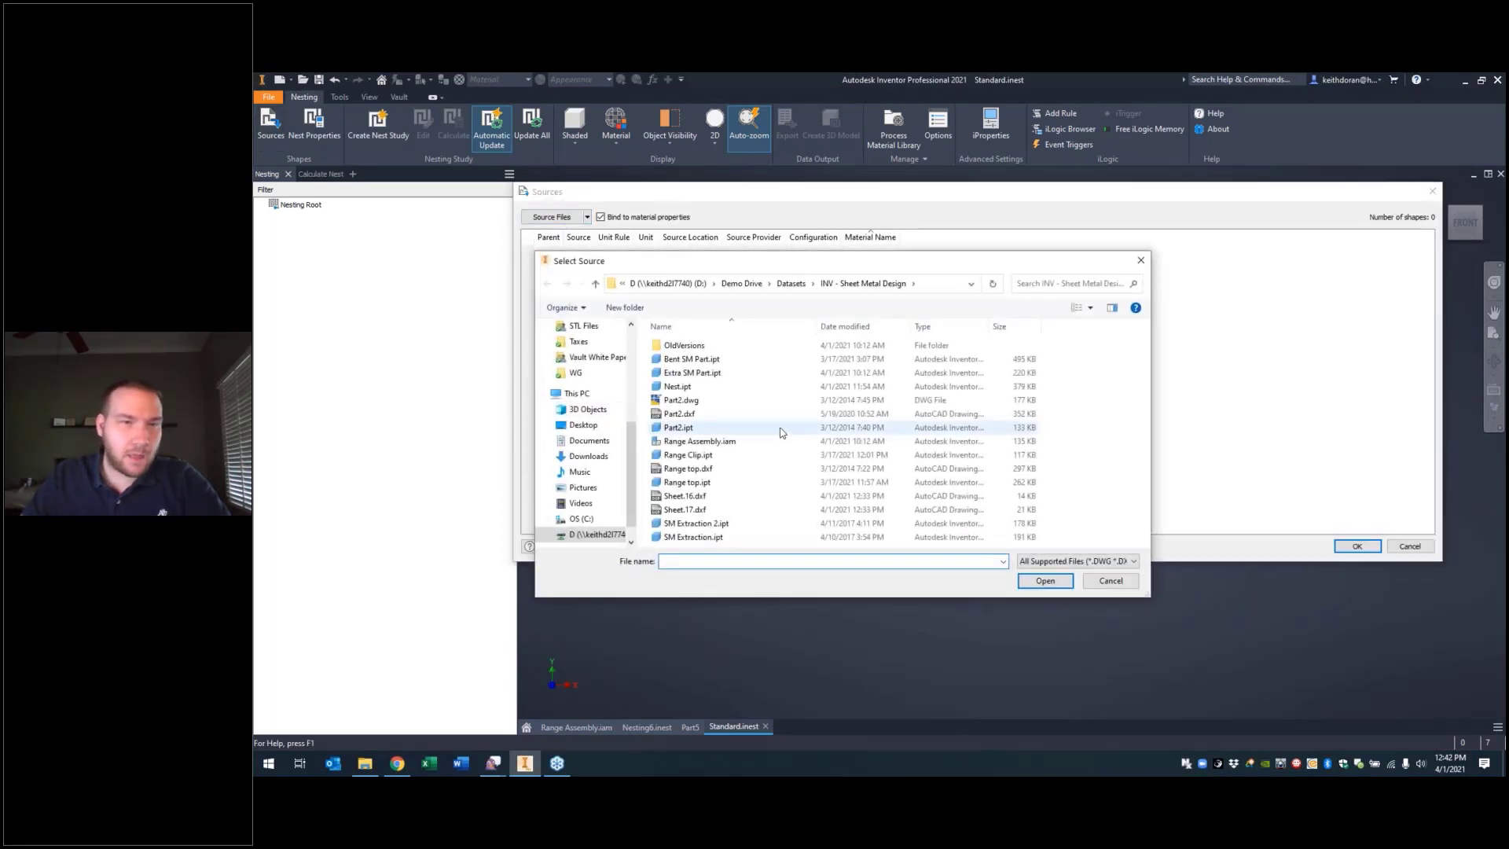
pyautogui.click(690, 417)
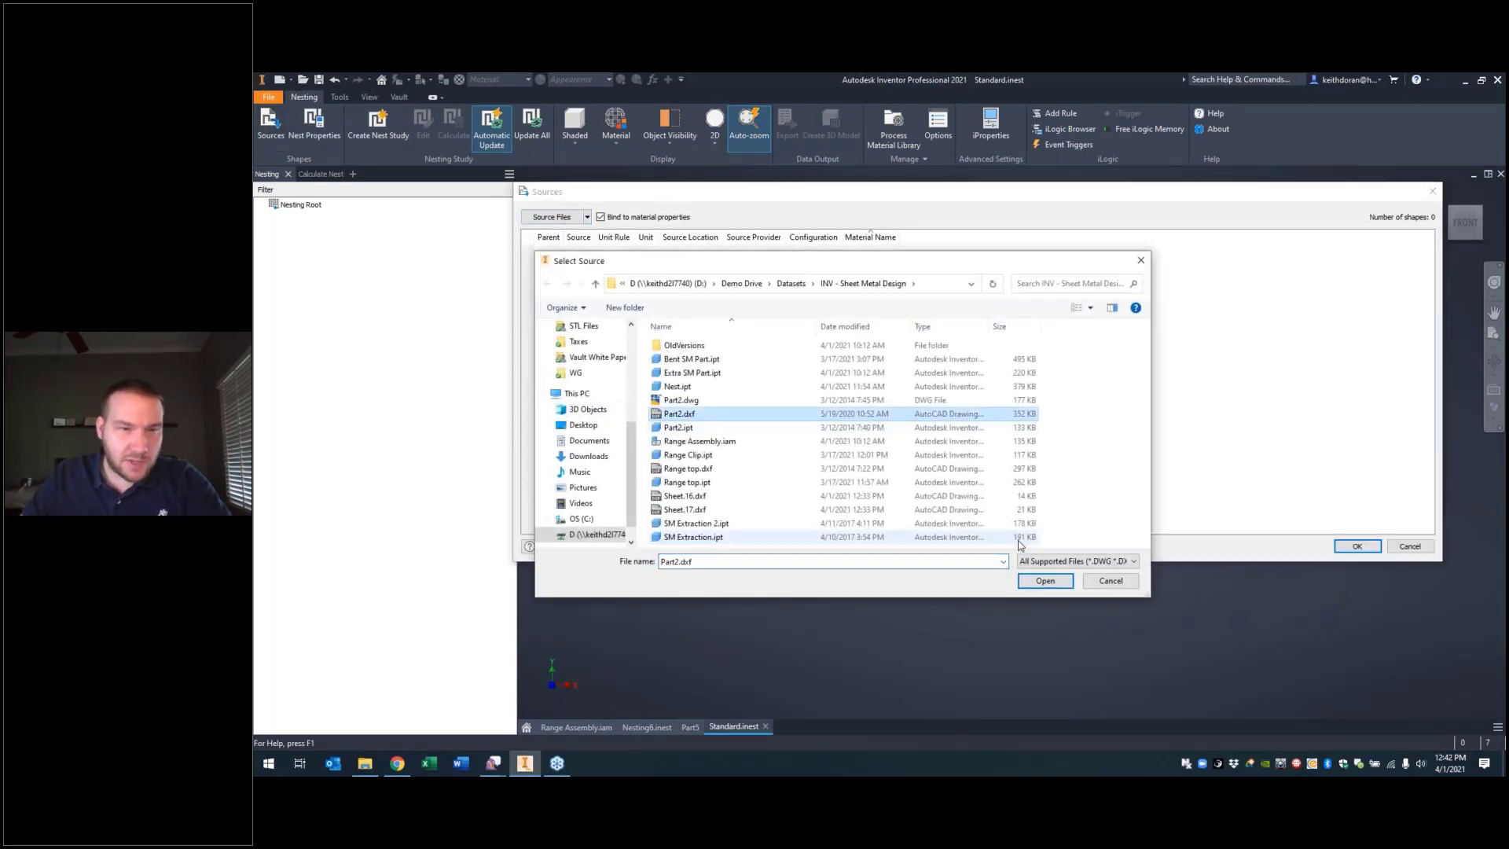
pyautogui.click(1045, 581)
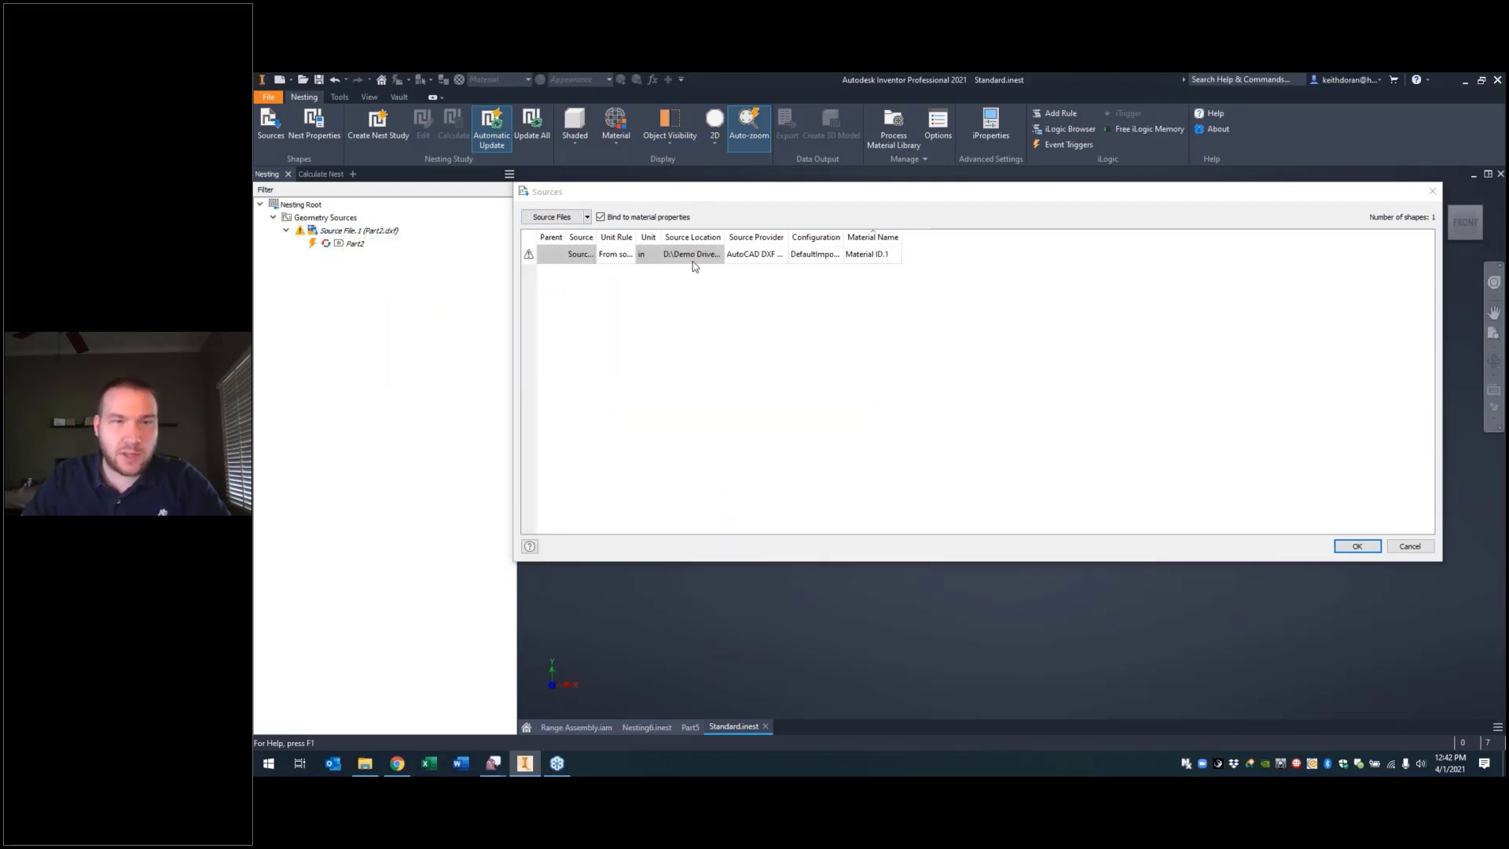
pyautogui.moveTo(301, 229)
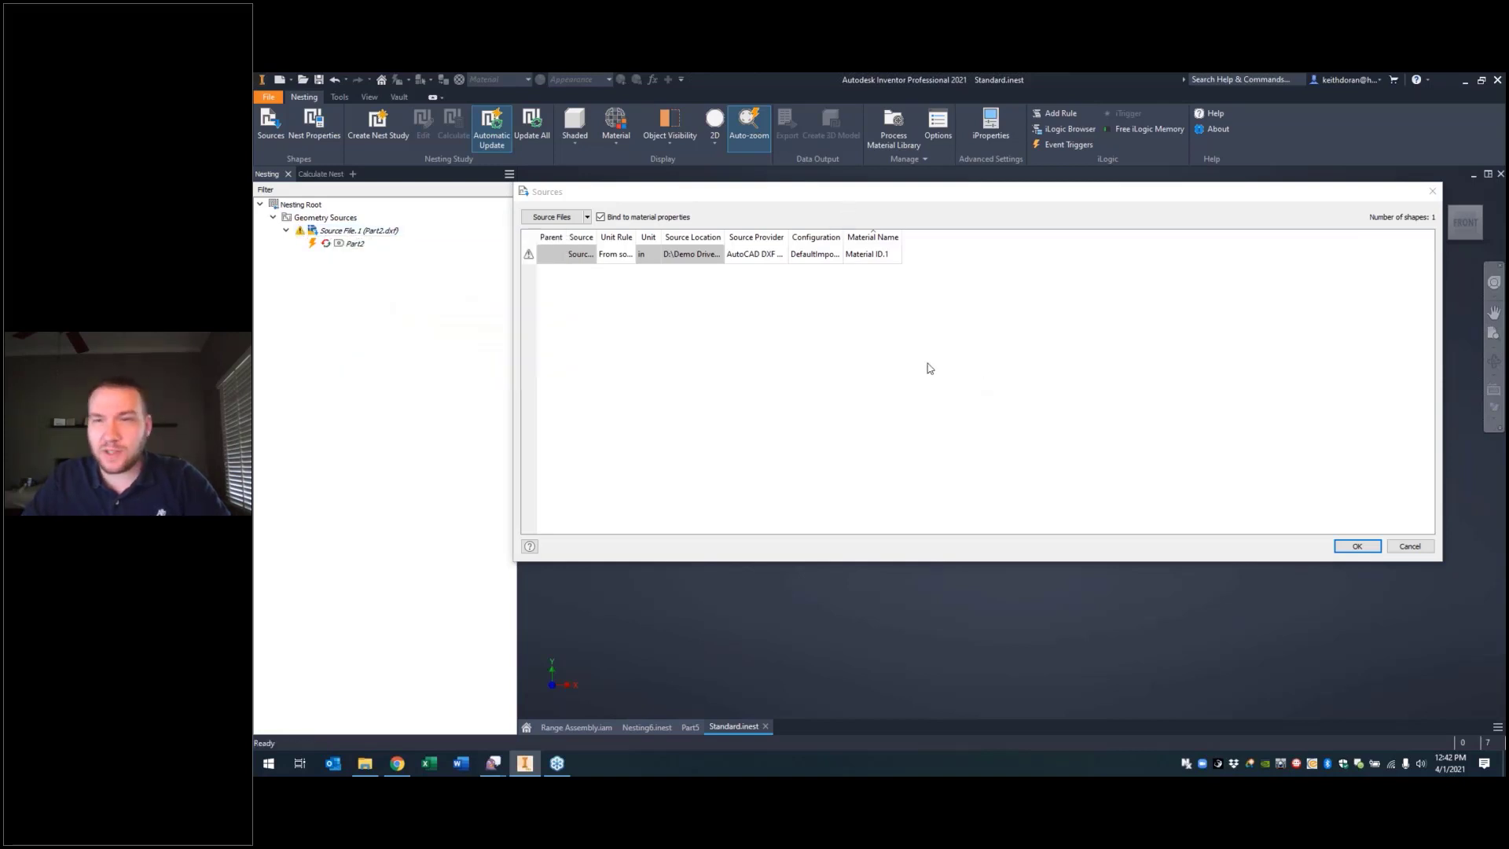
# Step: Switch to AutoCAD, open Part2.dxf as read-only, and erase the three lines across the strip's upper end
pyautogui.moveTo(1048, 193); pyautogui.dragTo(896, 191)
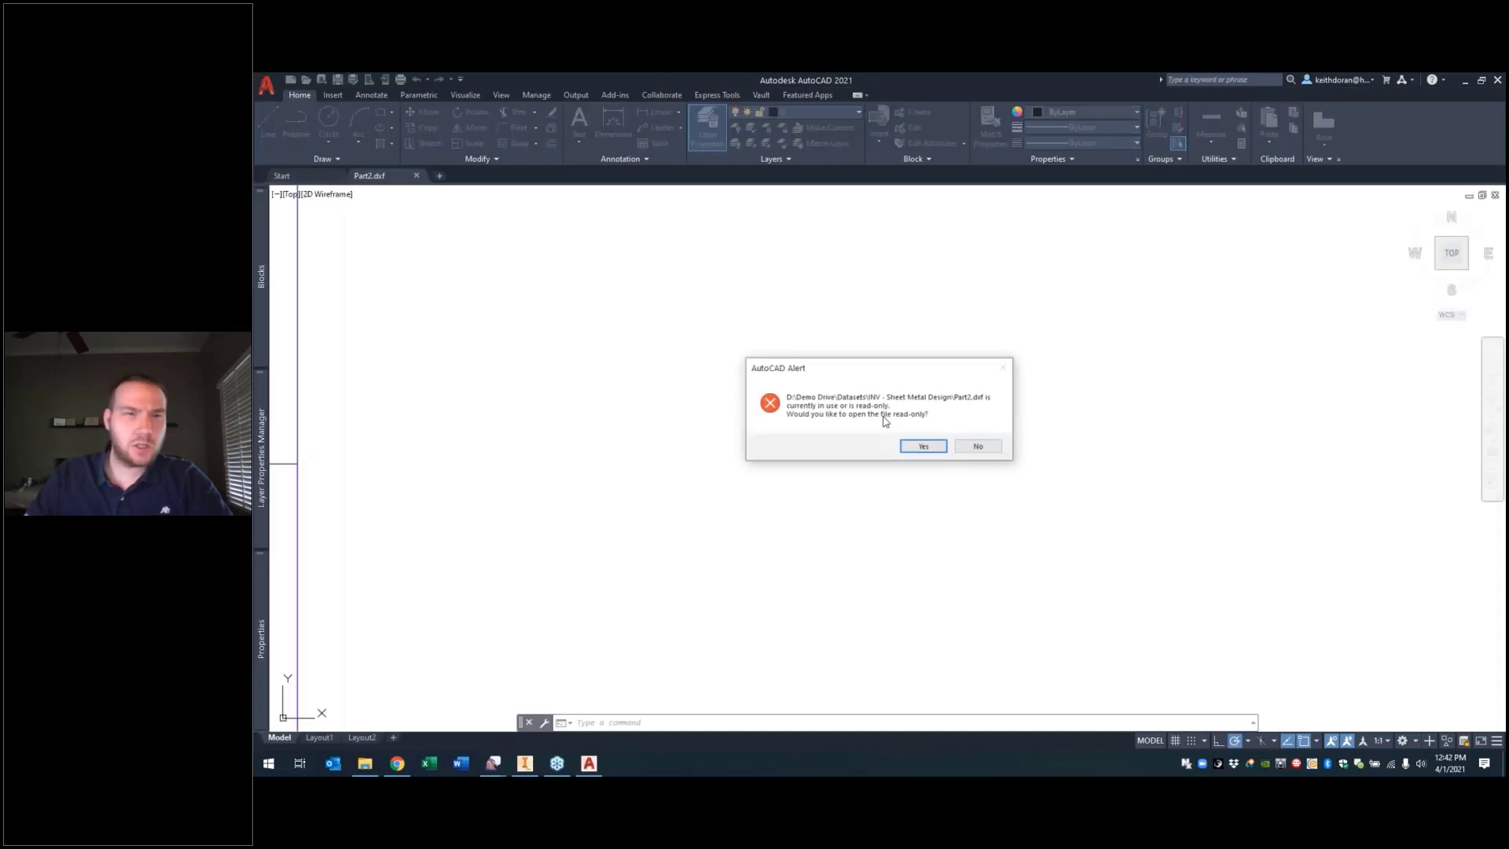
pyautogui.click(923, 453)
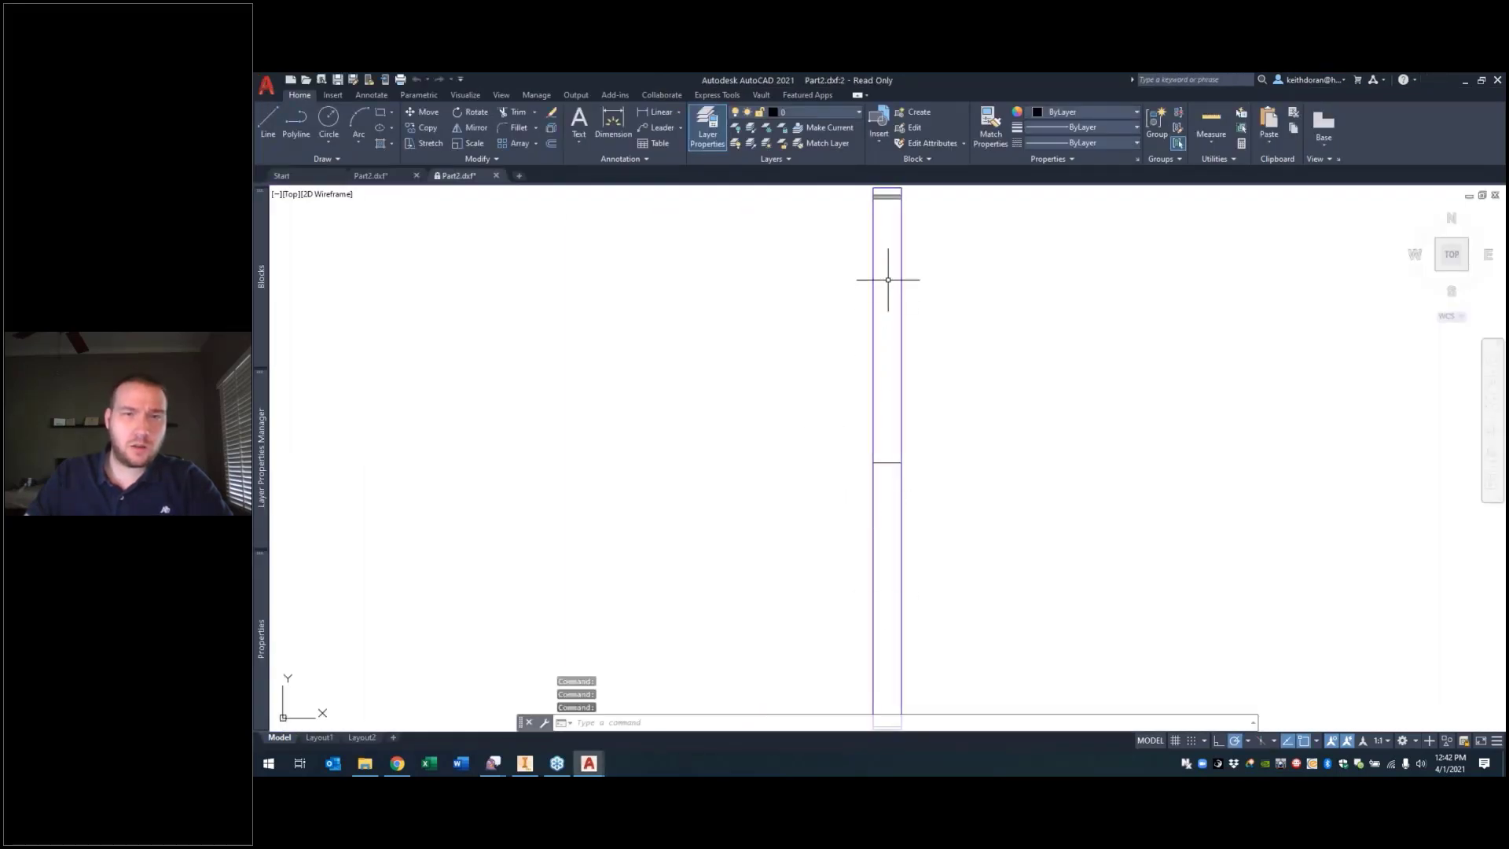
pyautogui.moveTo(902, 187); pyautogui.dragTo(906, 271, button='middle')
pyautogui.scroll(5, 904, 267)
pyautogui.click(883, 327)
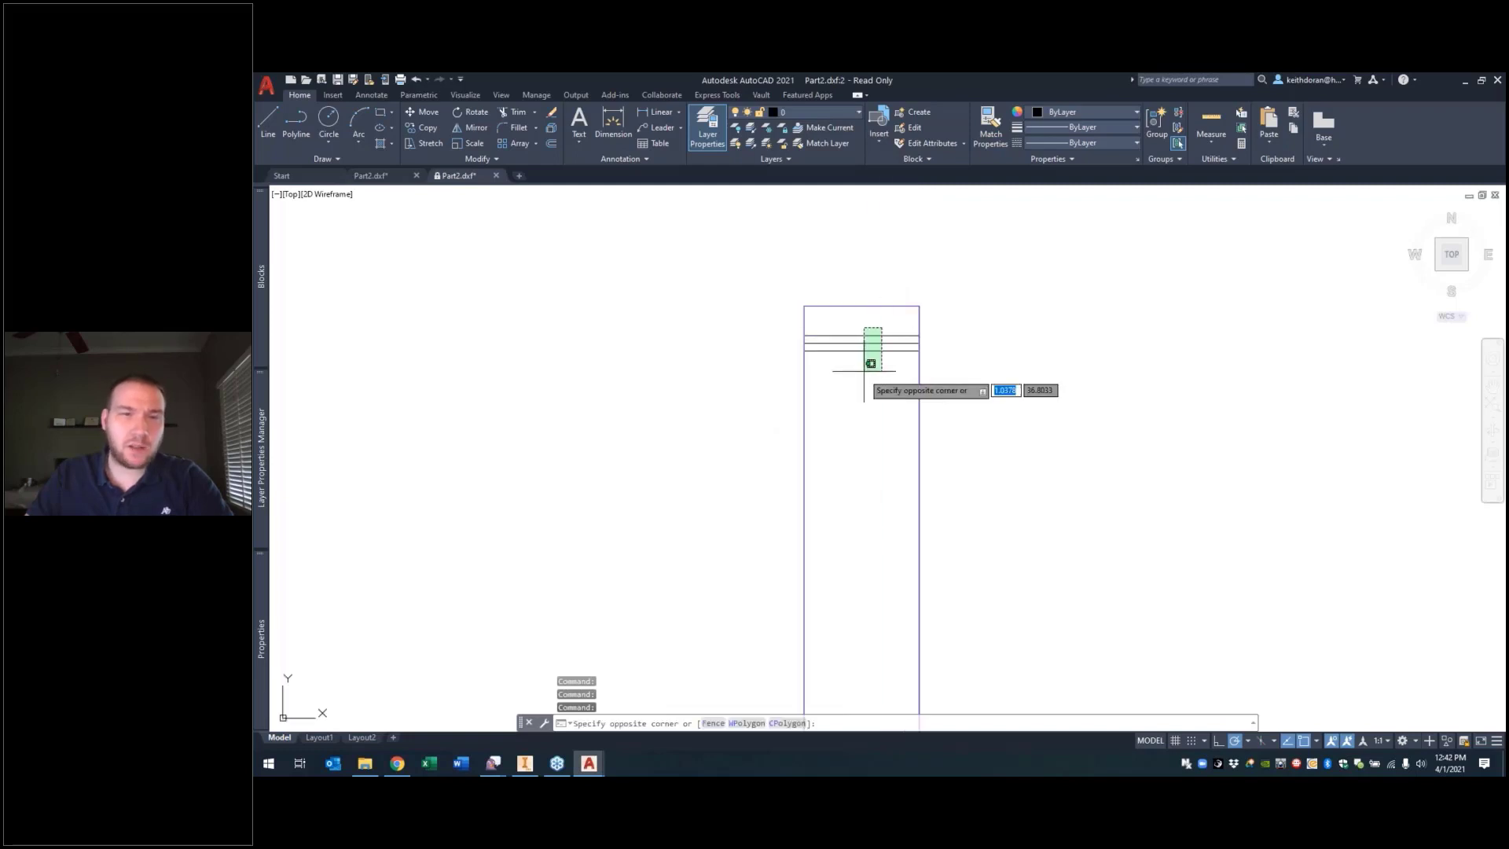
pyautogui.click(861, 375)
pyautogui.press('Delete')
# Step: Erase the bend line at the strip's middle and the line just above its lower edge
pyautogui.scroll(-5, 868, 369)
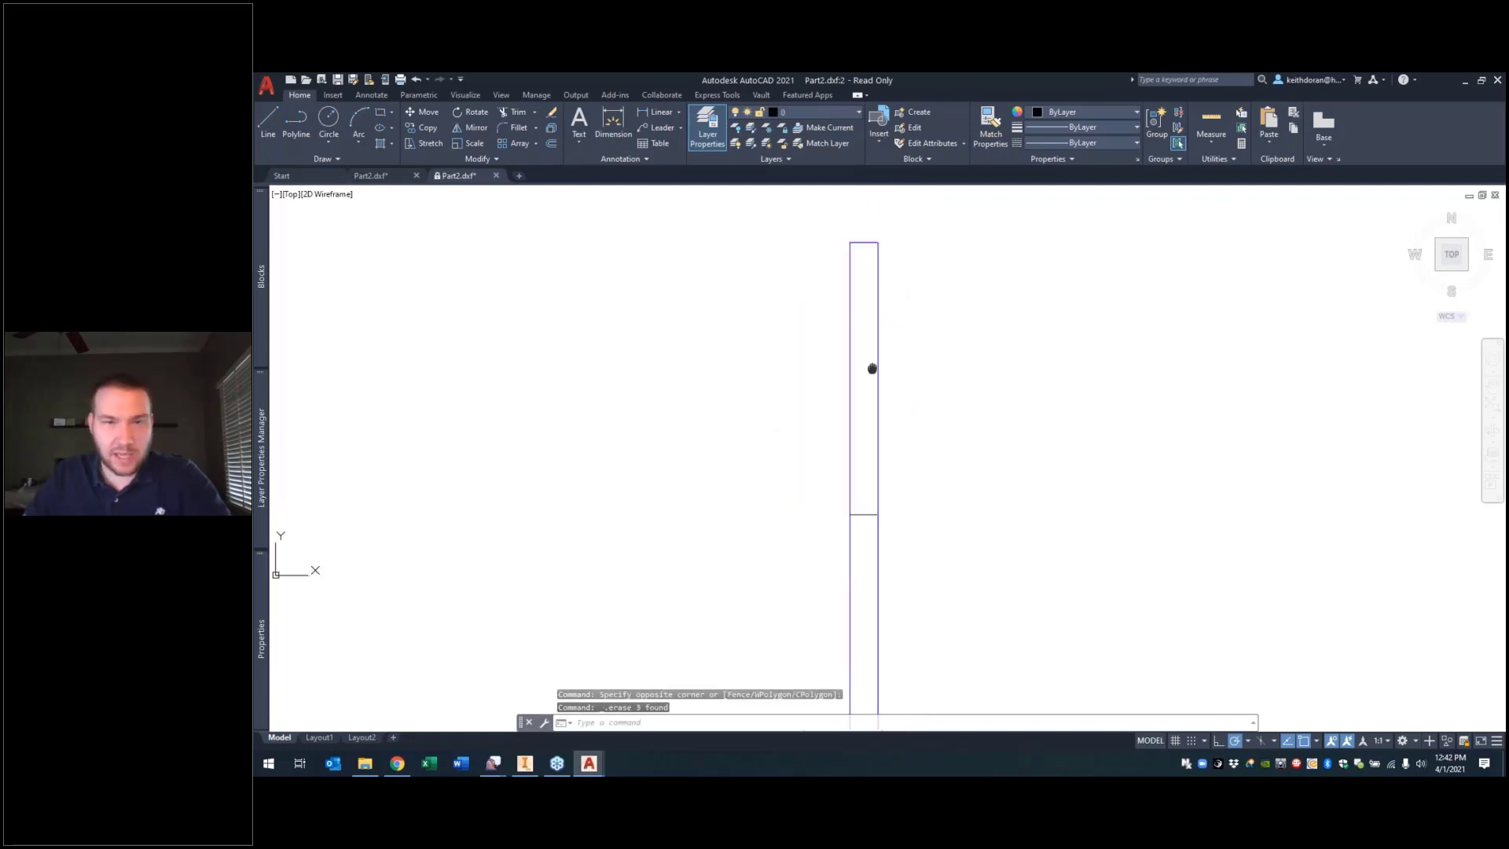
pyautogui.scroll(2, 861, 440)
pyautogui.click(868, 426)
pyautogui.click(856, 471)
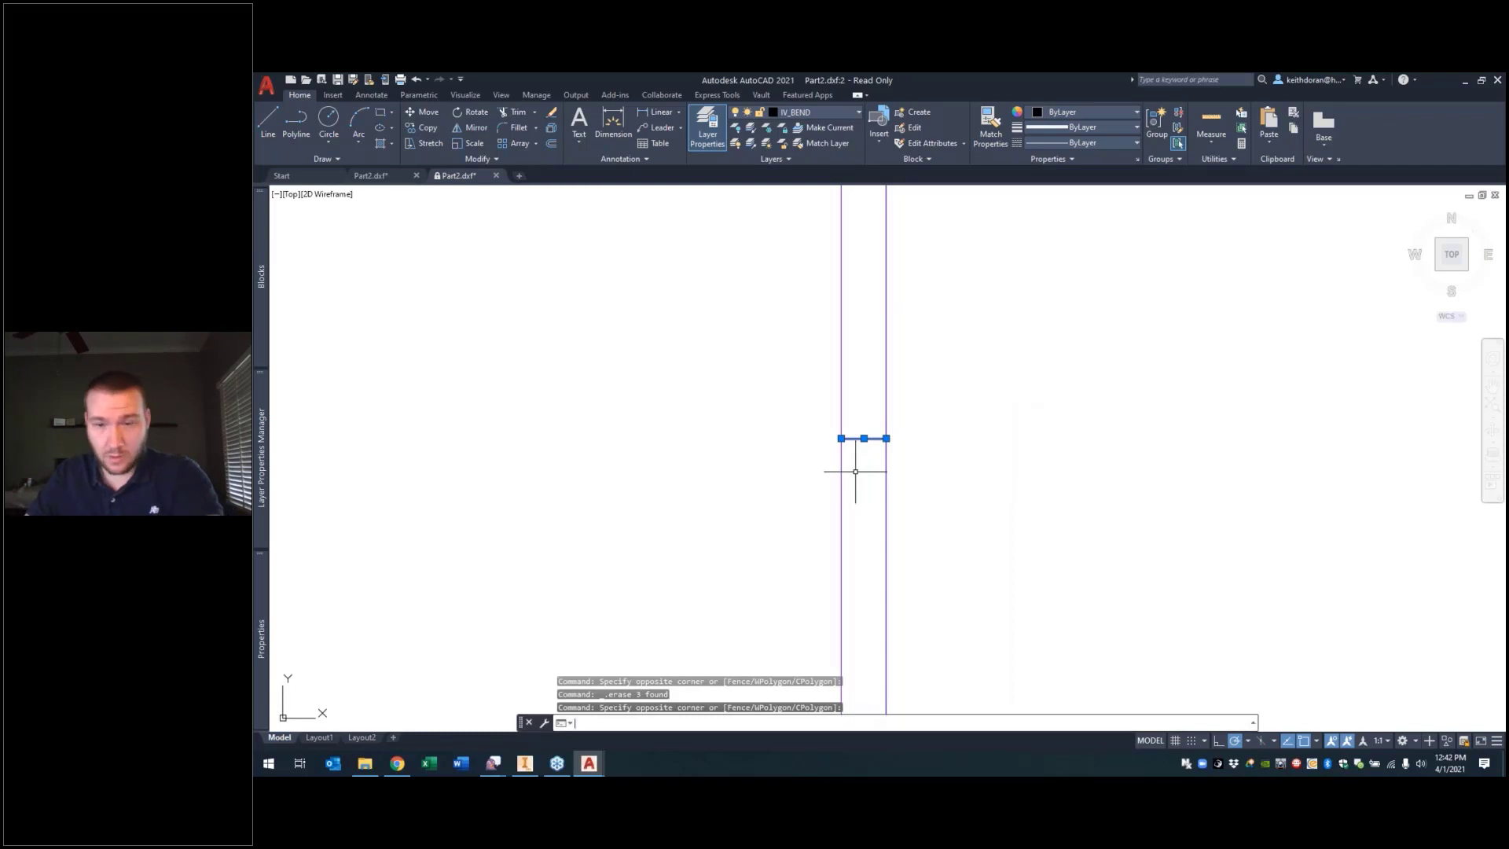
pyautogui.press('Delete')
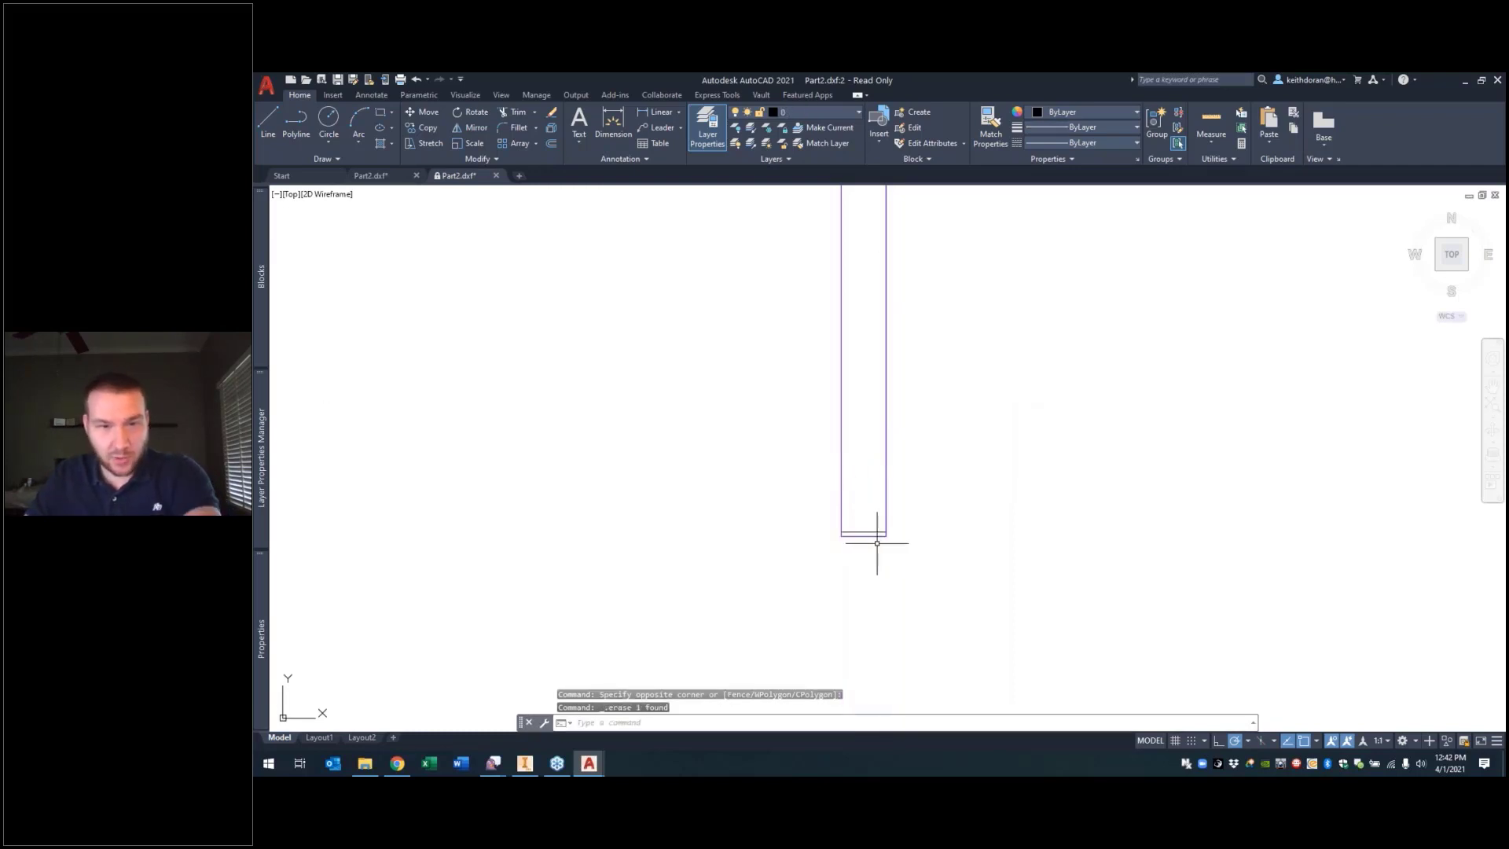
pyautogui.scroll(2, 873, 531)
pyautogui.click(866, 517)
pyautogui.press('Delete')
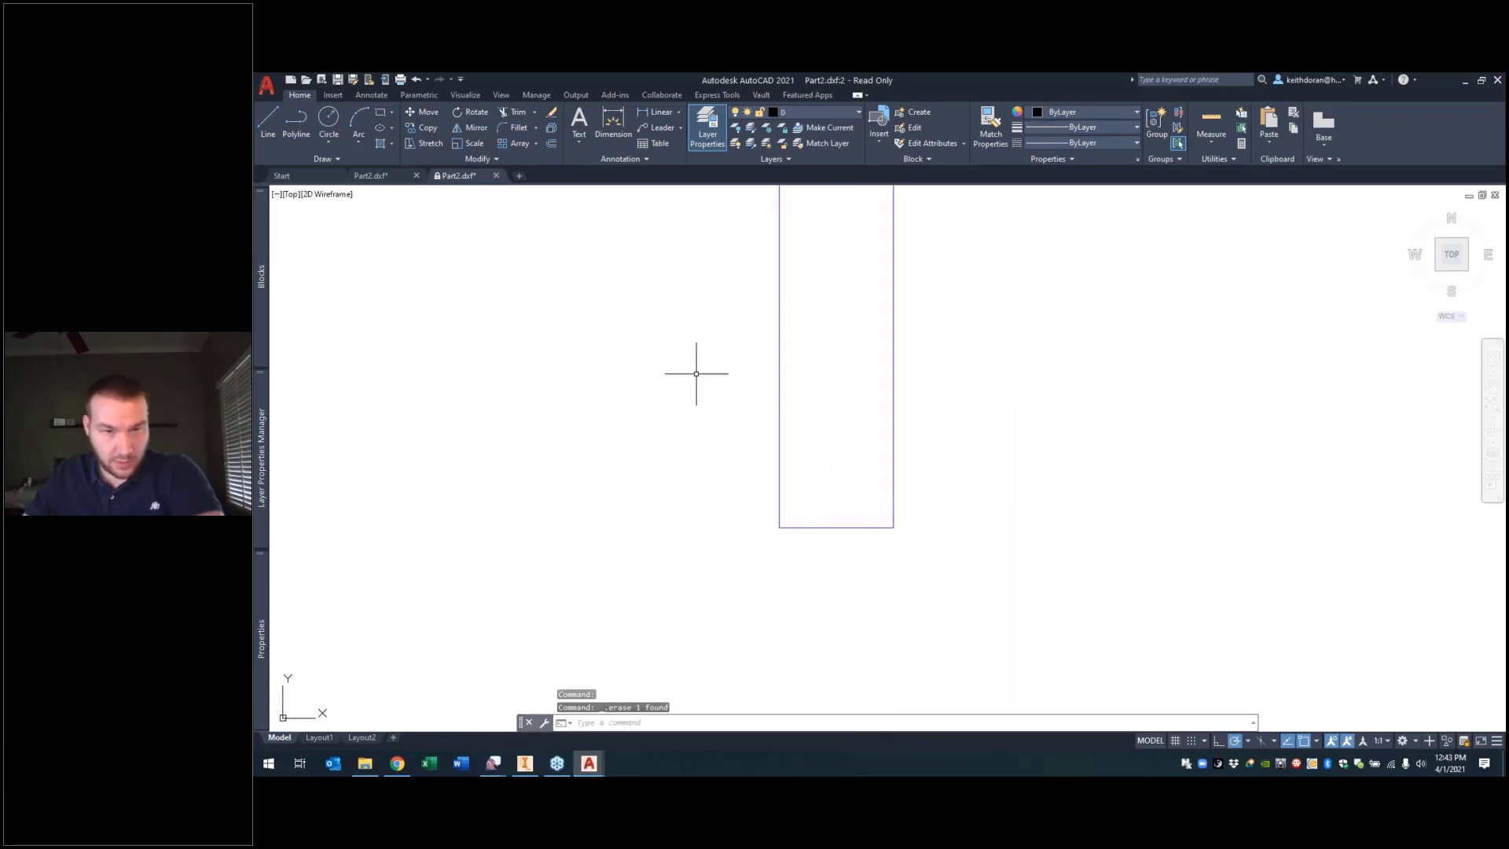
# Step: Close the other open copy of Part2.dxf, leaving the edited read-only drawing open
pyautogui.scroll(-4, 697, 374)
pyautogui.moveTo(821, 309); pyautogui.dragTo(856, 531, button='middle')
pyautogui.scroll(-4, 856, 531)
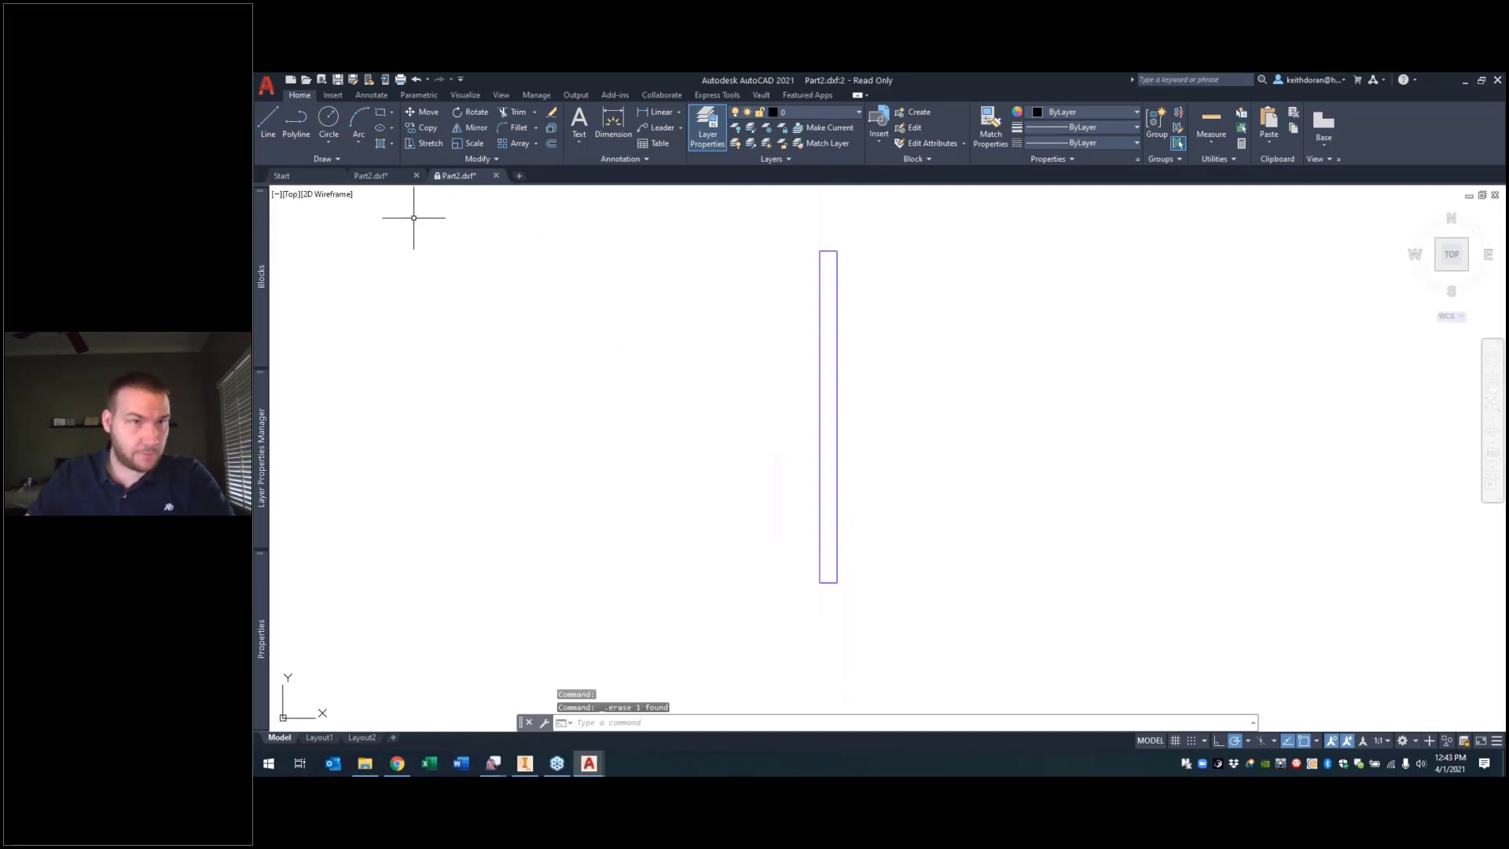
pyautogui.click(417, 175)
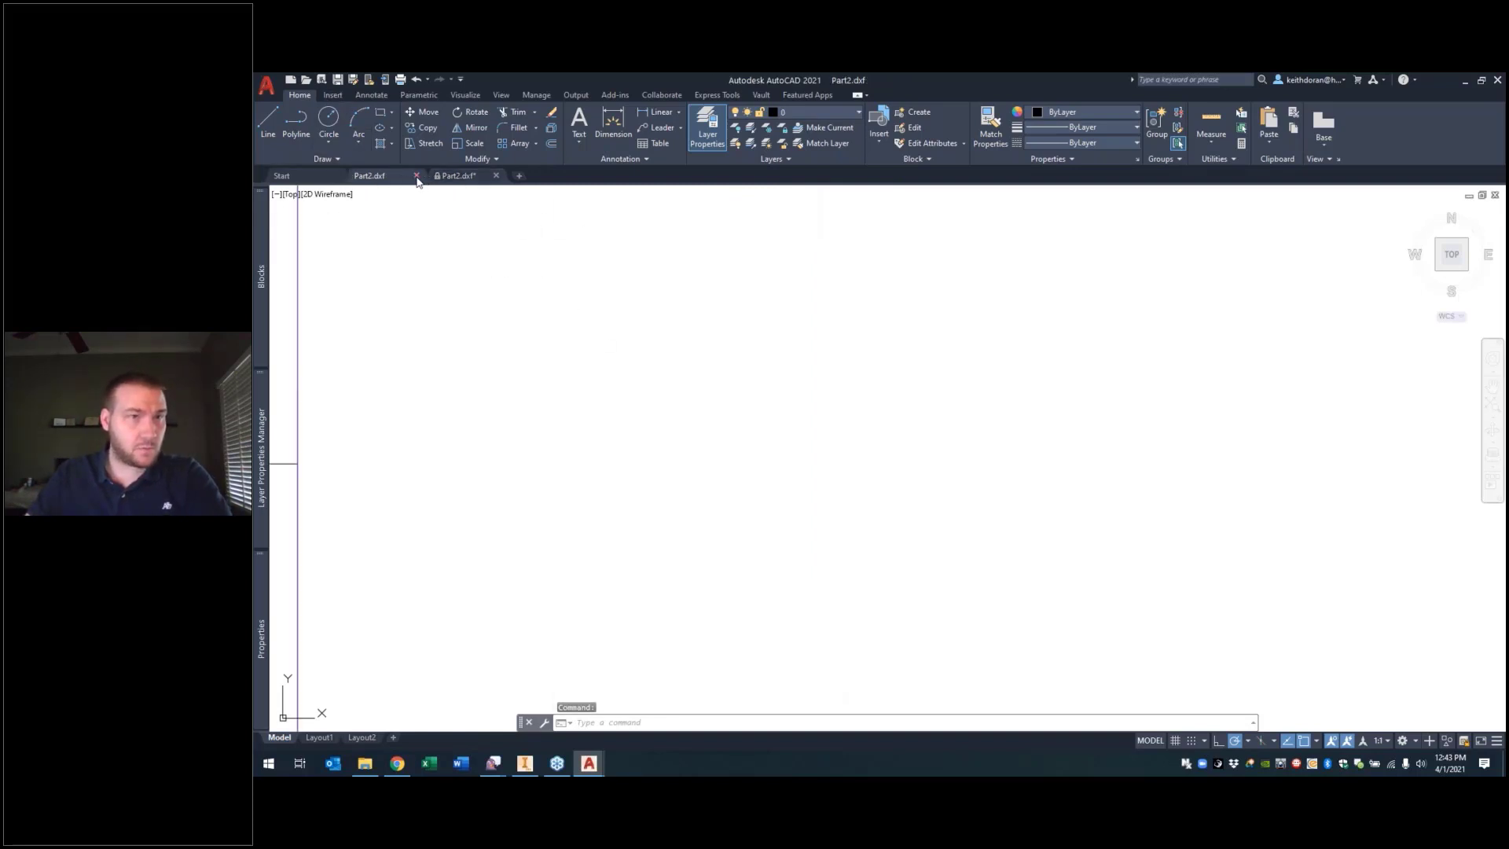
# Step: Save the edited drawing as Part2-new.dxf in AutoCAD 2018 DXF format in the INV - Sheet Metal Design folder
pyautogui.click(337, 80)
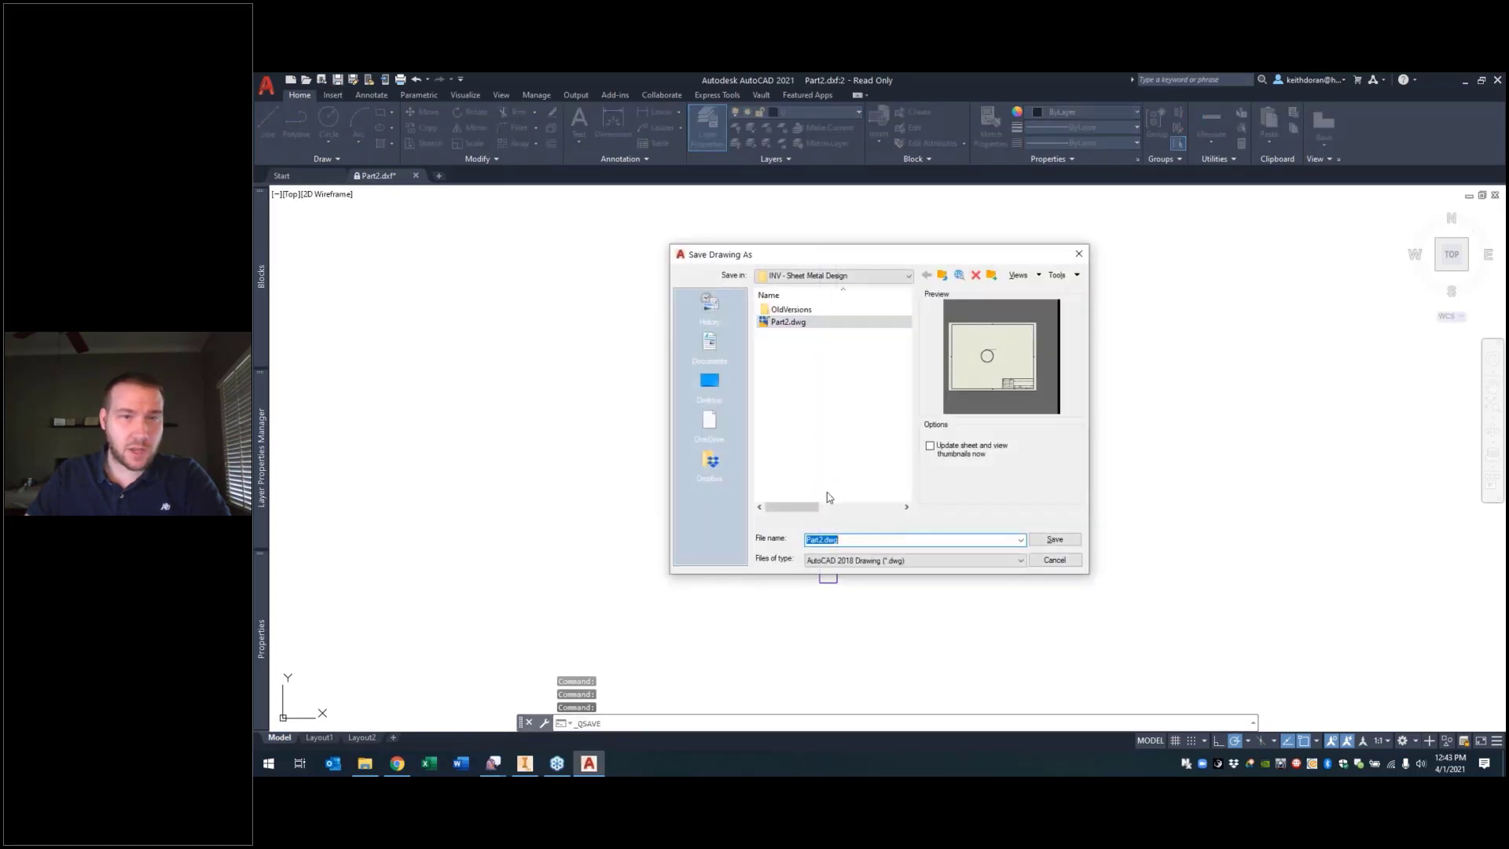
pyautogui.click(852, 560)
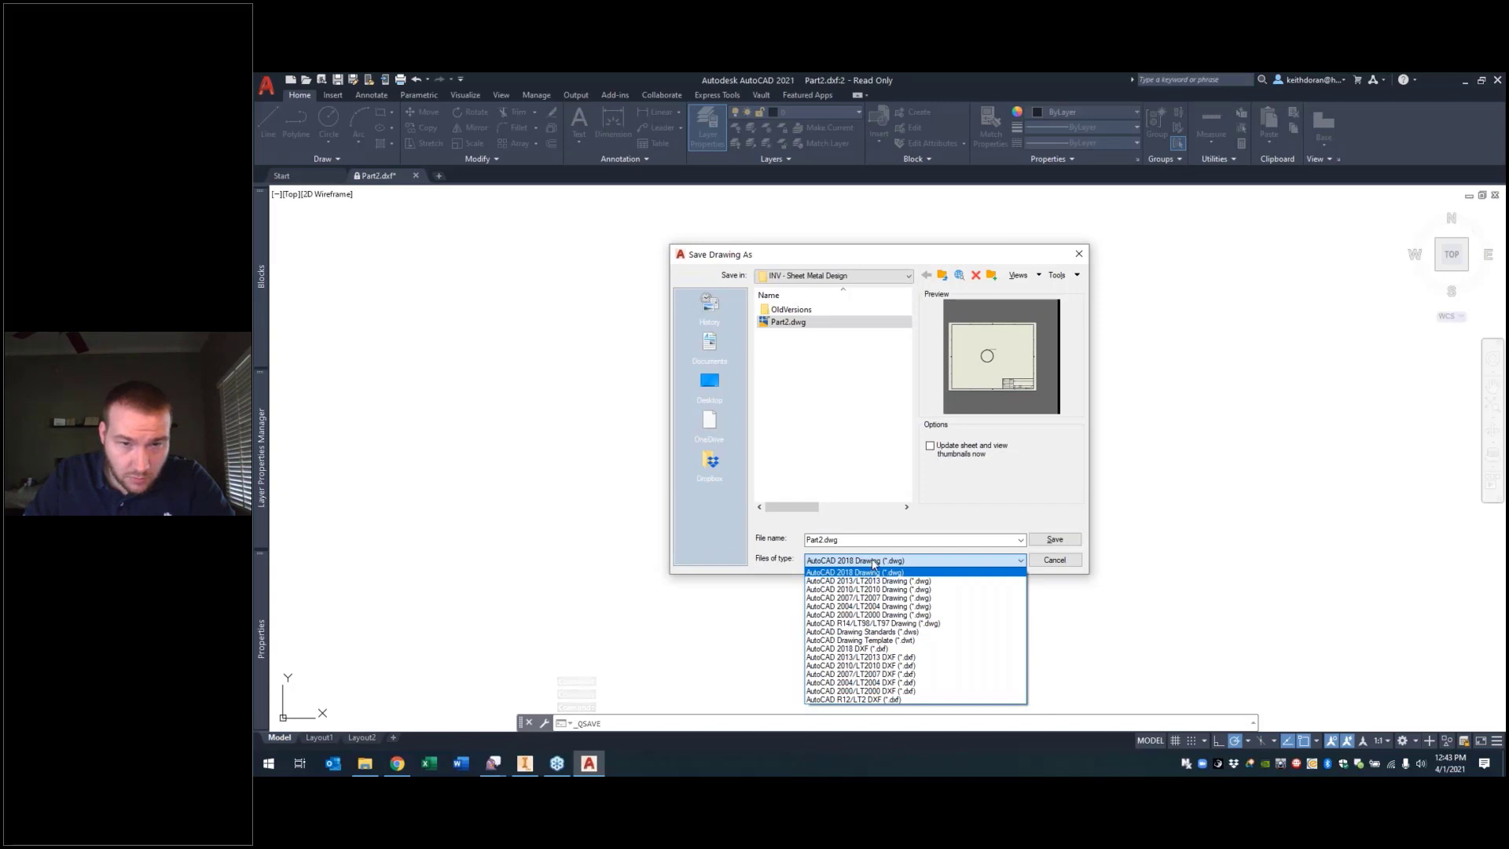
pyautogui.click(845, 572)
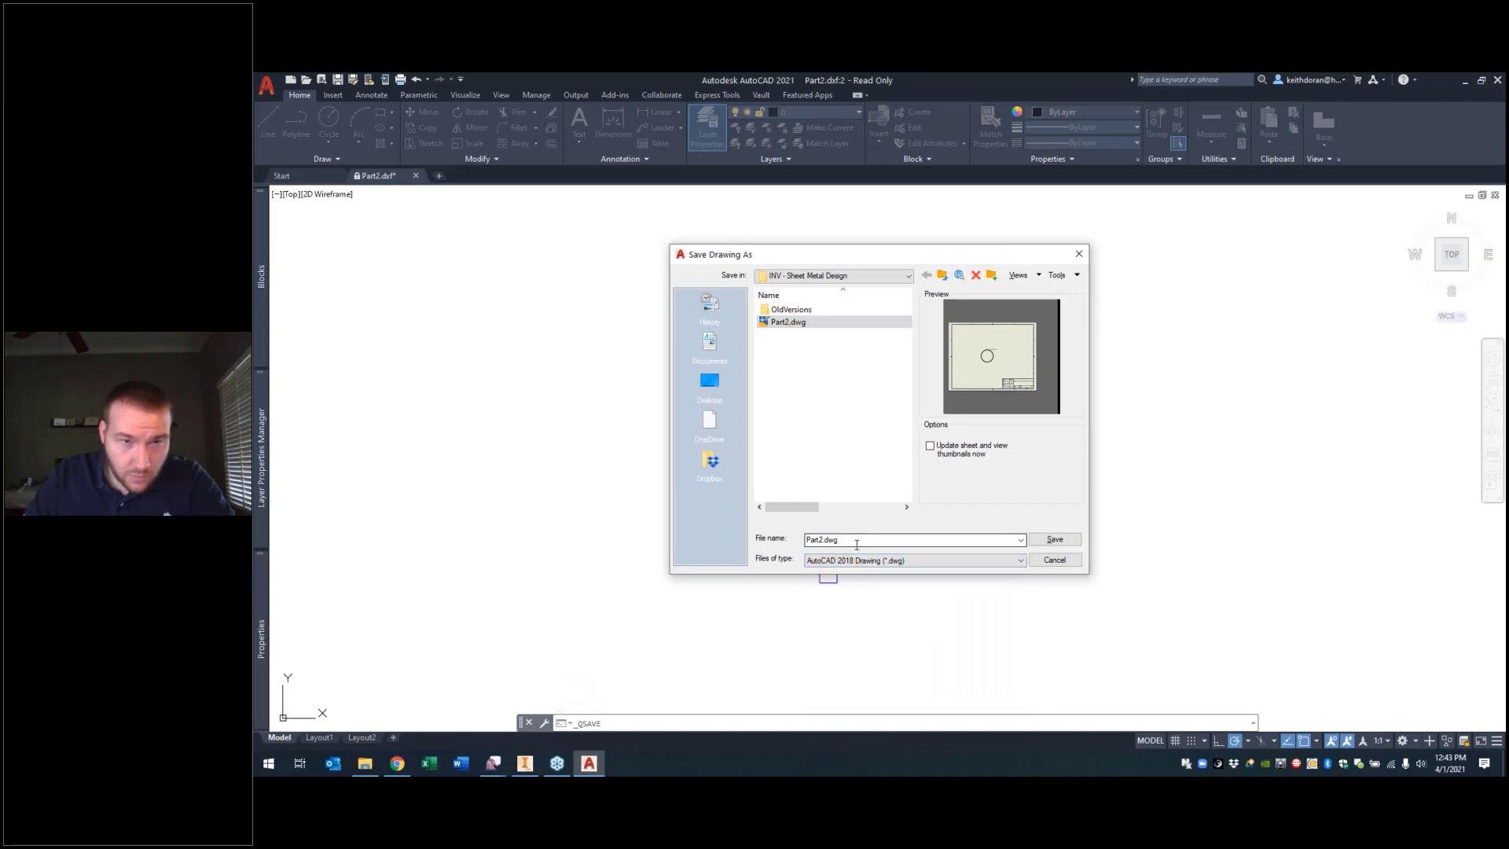
pyautogui.click(861, 560)
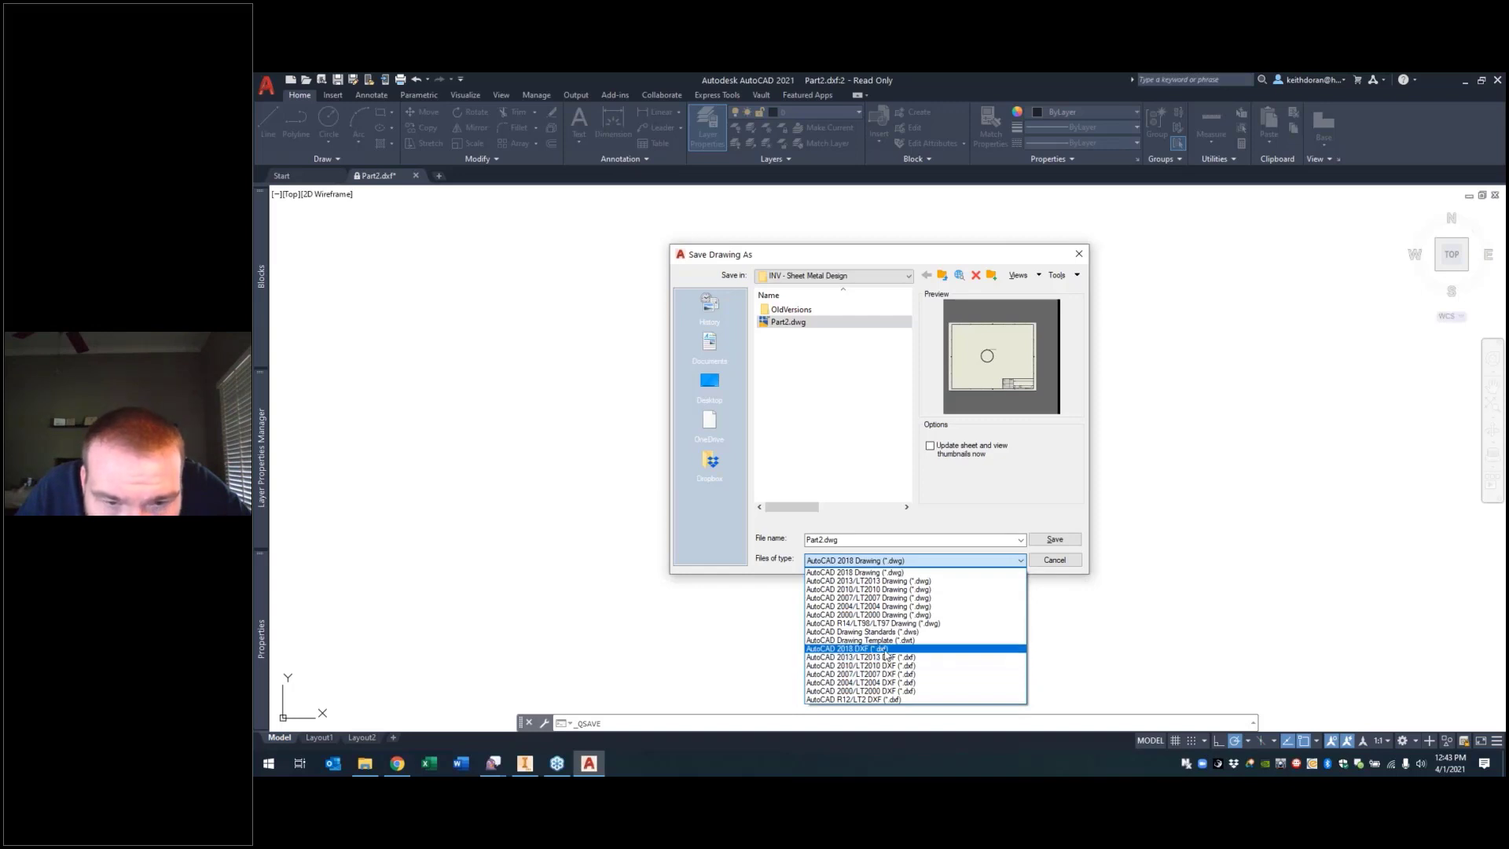
pyautogui.click(886, 653)
pyautogui.click(826, 539)
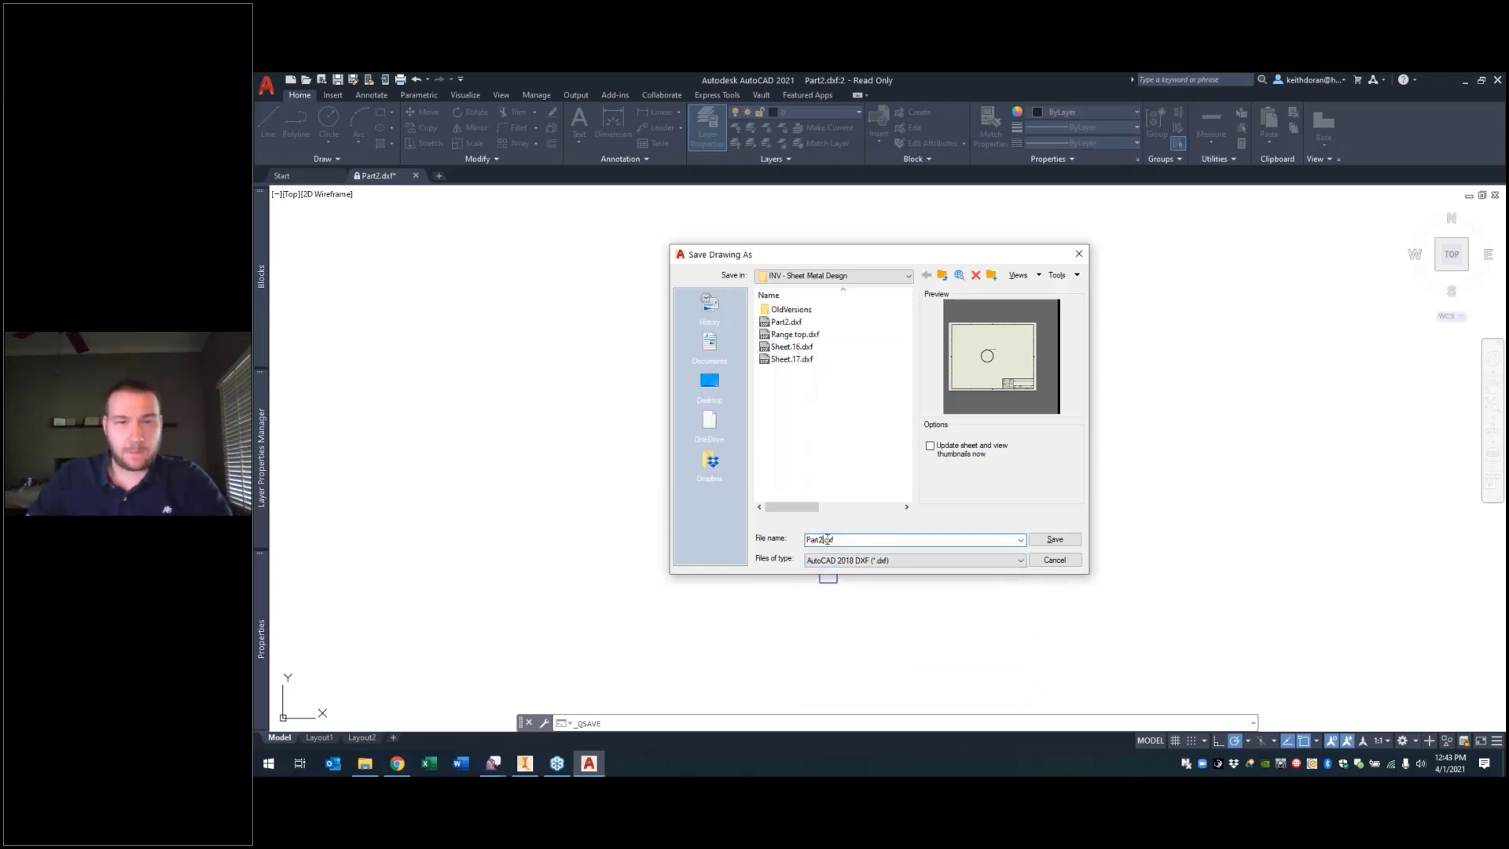
pyautogui.write('new')
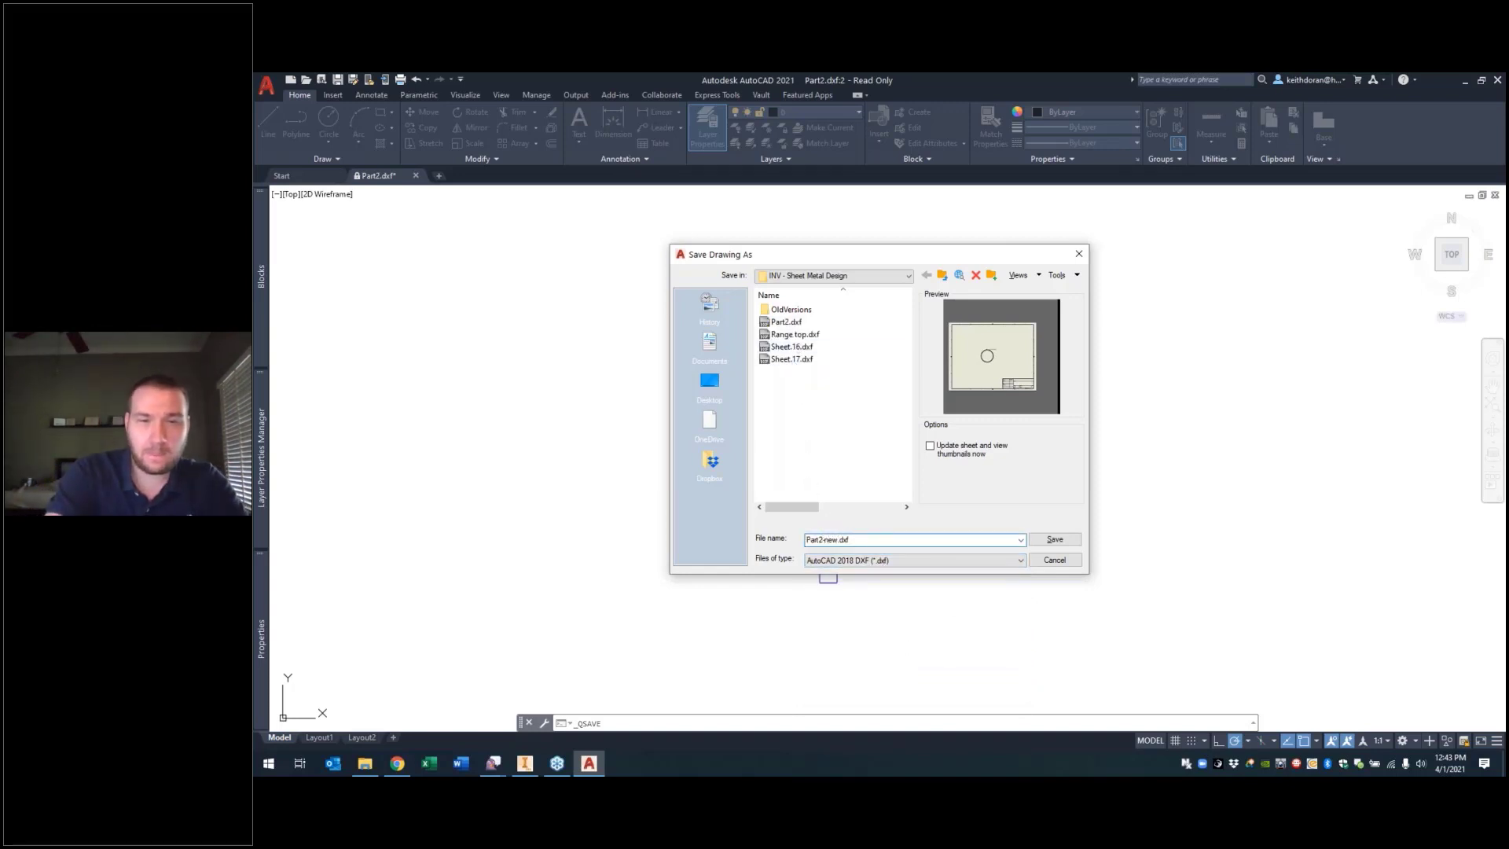
pyautogui.press('Return')
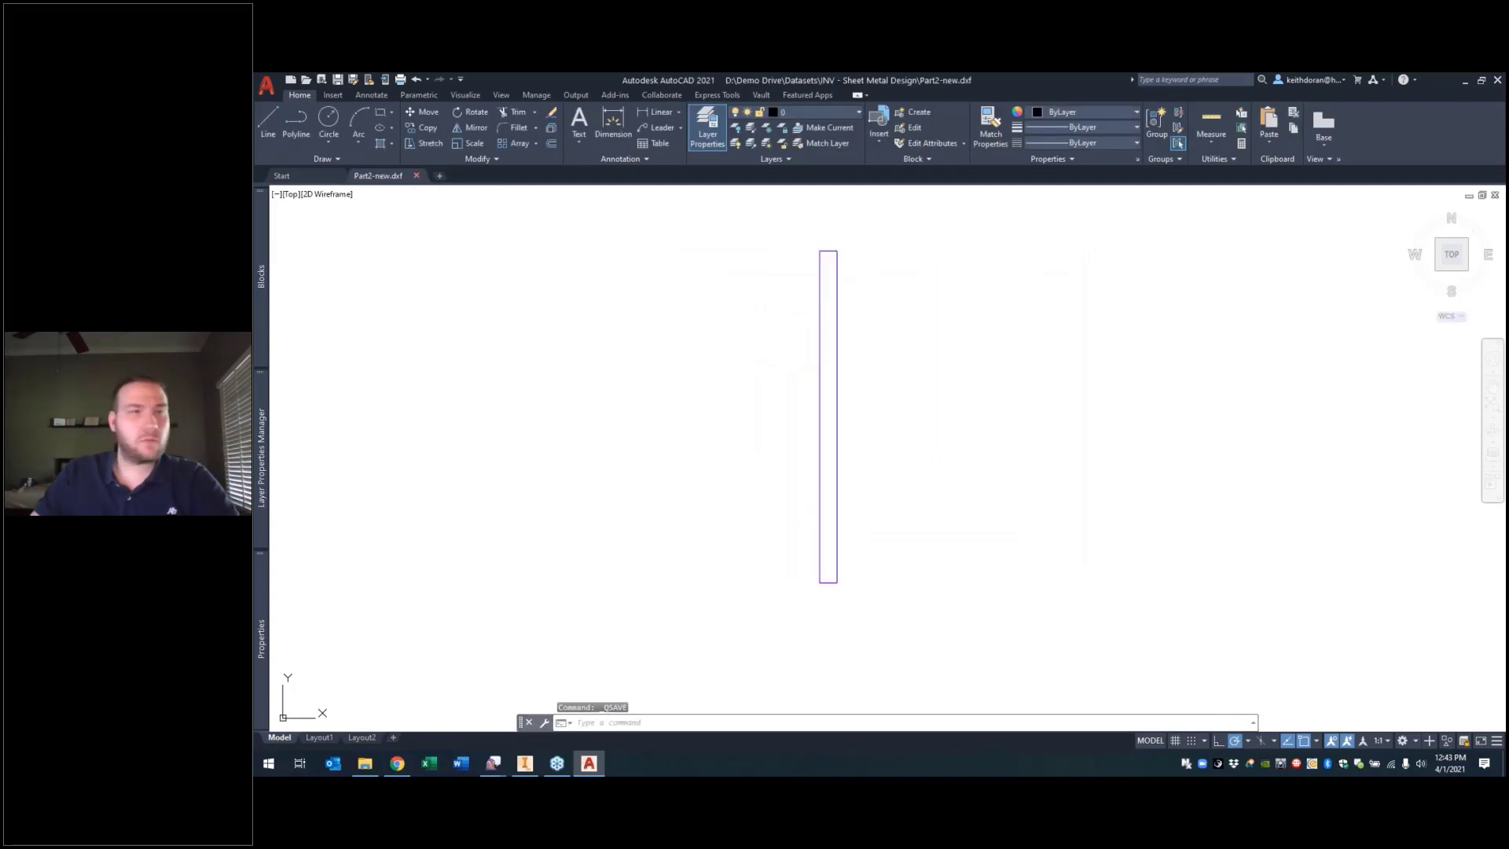
# Step: Close Part2-new.dxf without saving it in drawing format and switch back to Inventor
pyautogui.click(416, 176)
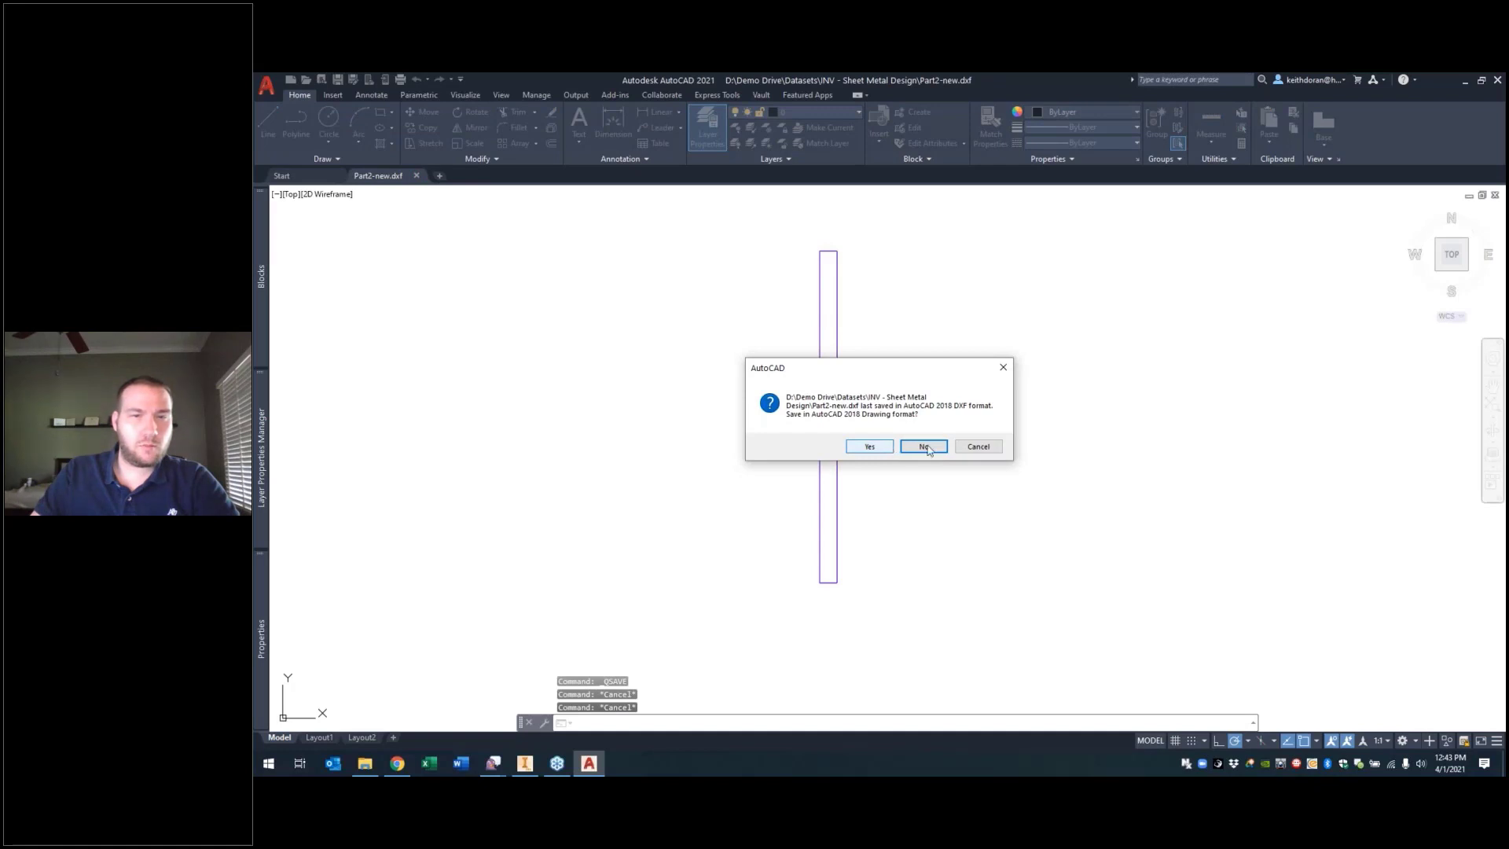
pyautogui.click(925, 447)
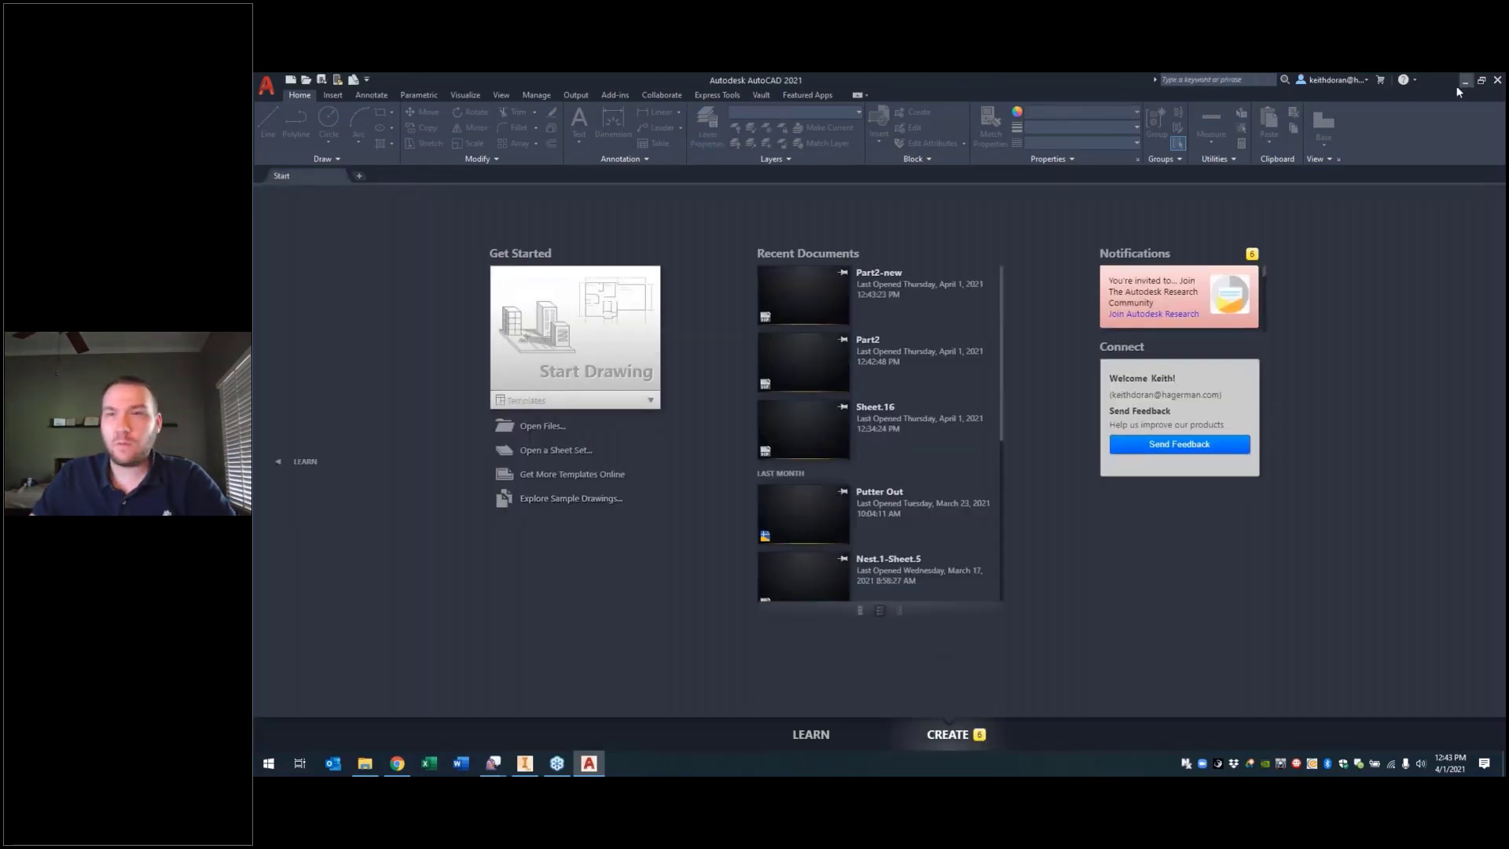
pyautogui.click(1464, 81)
# Step: Delete the existing Part2.dxf entry from the nesting sources and add Part2-new.dxf as the source file instead
pyautogui.click(417, 253)
pyautogui.rightClick(402, 252)
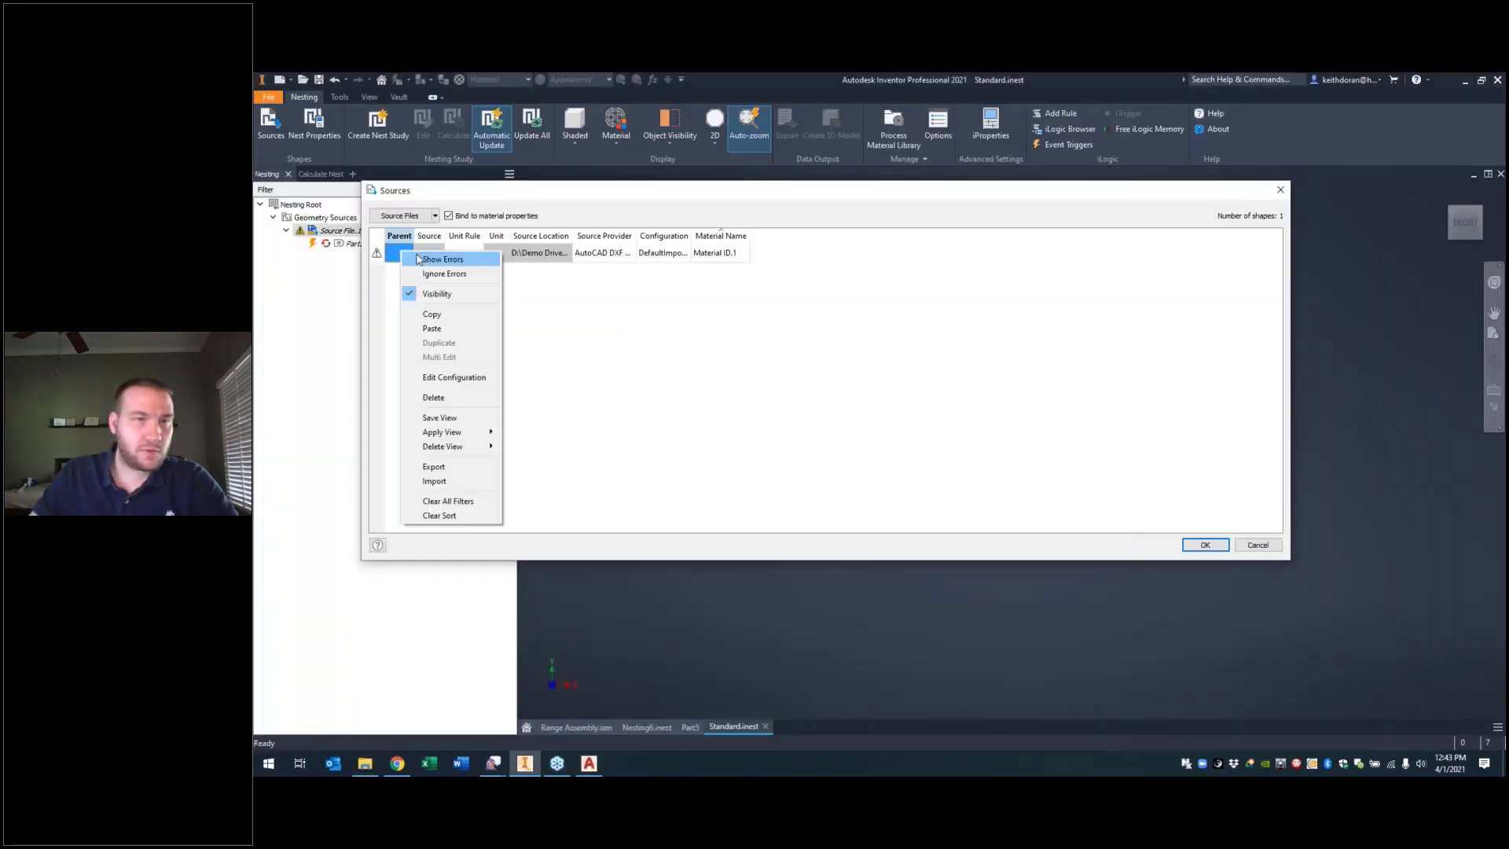
pyautogui.click(449, 398)
pyautogui.click(399, 215)
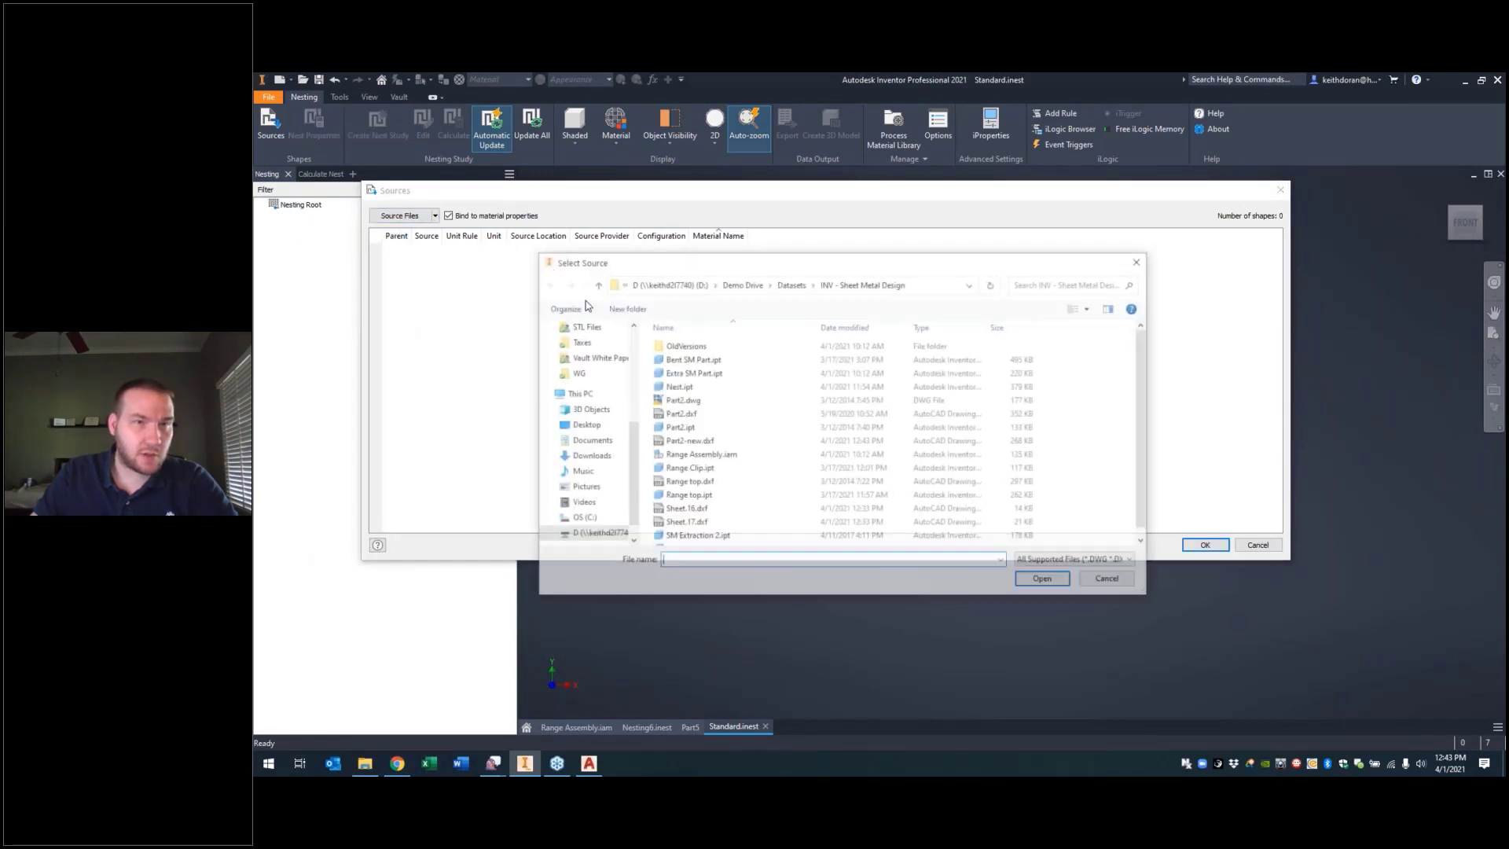
pyautogui.click(786, 440)
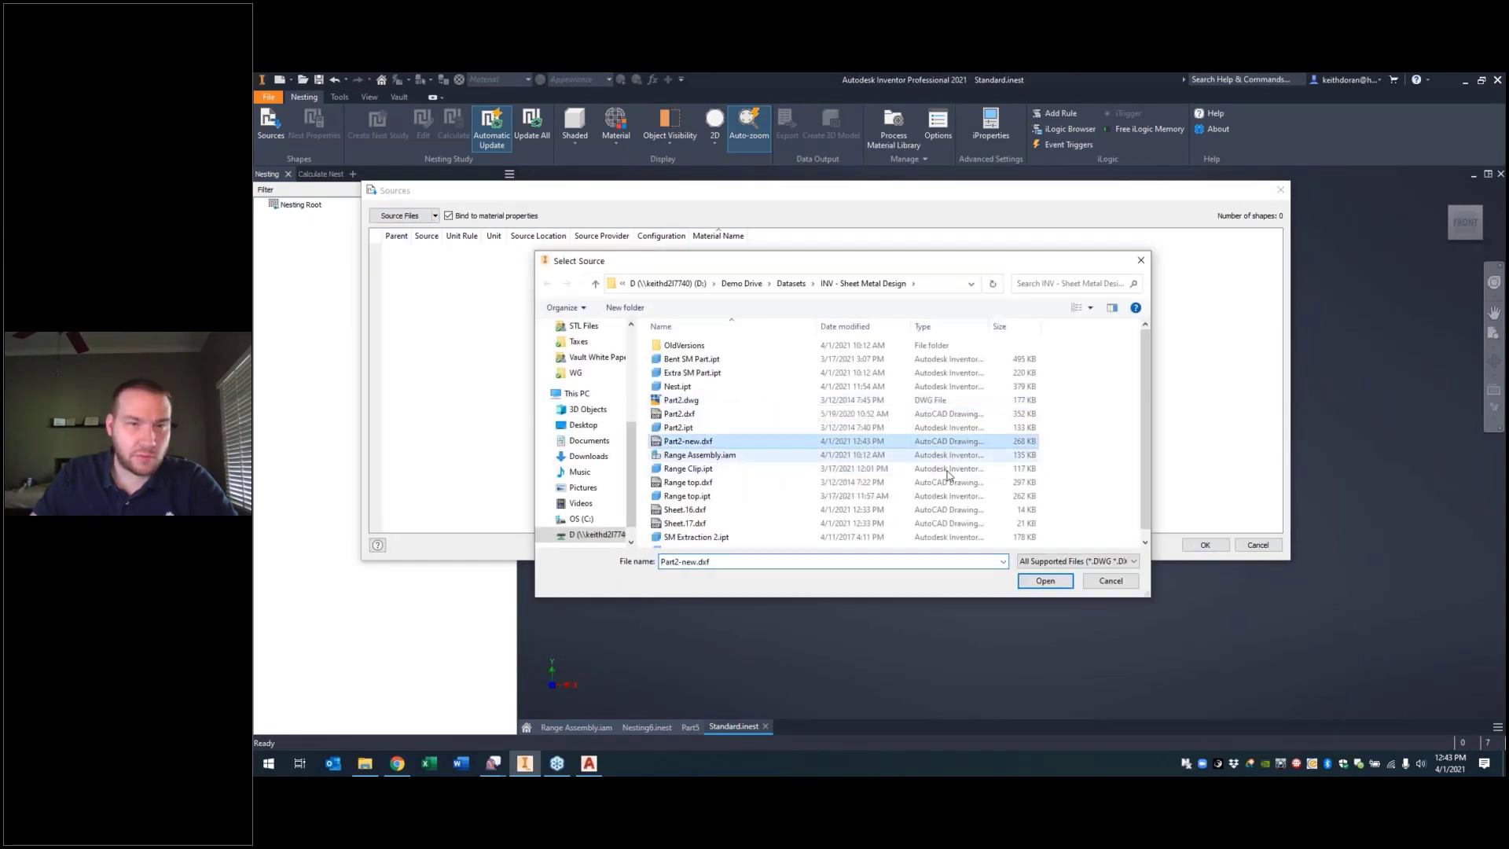
pyautogui.click(1041, 582)
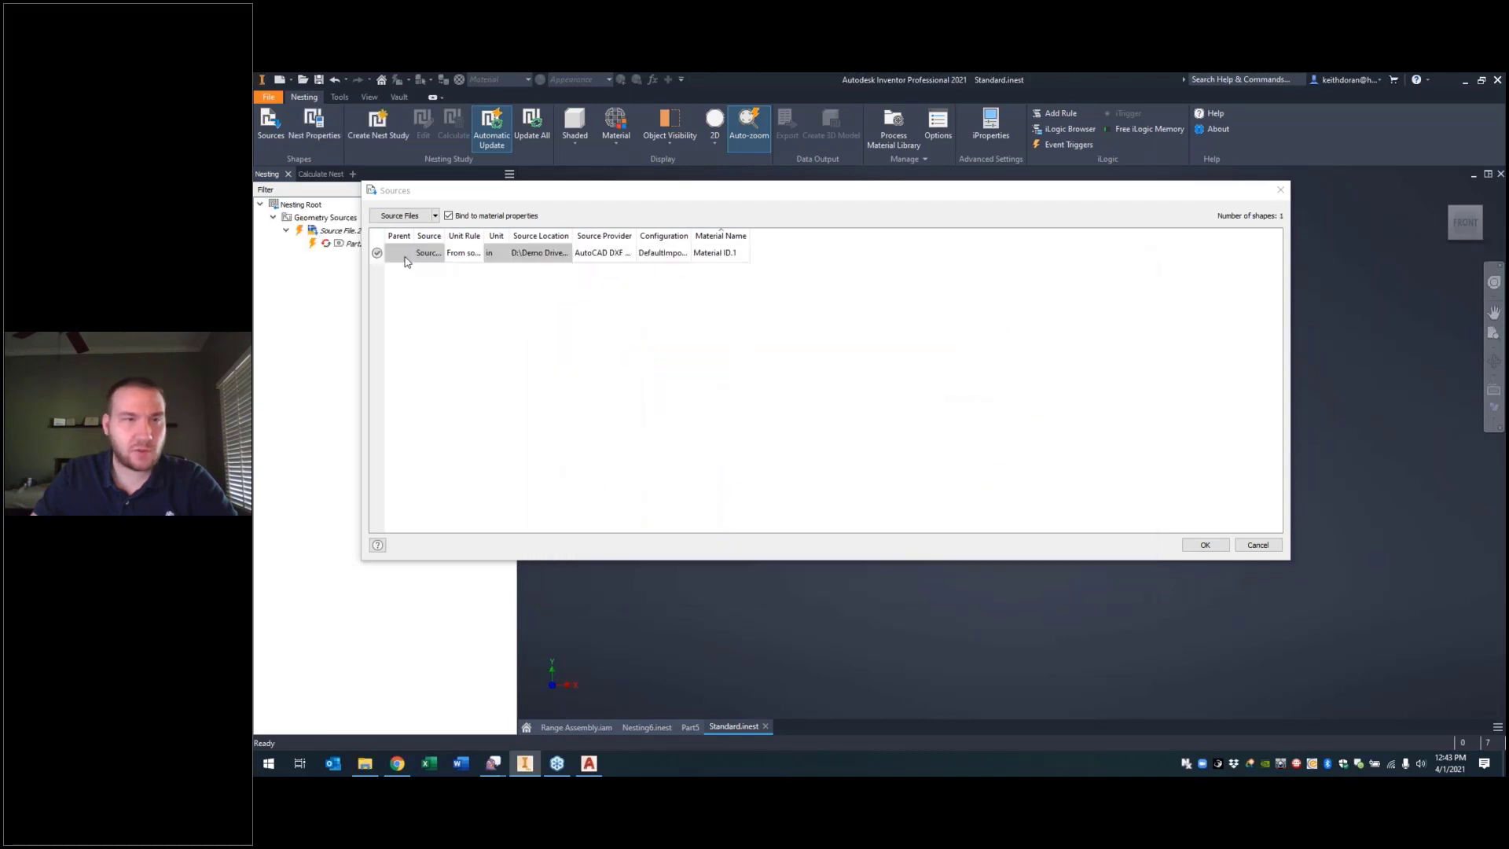
pyautogui.click(1190, 547)
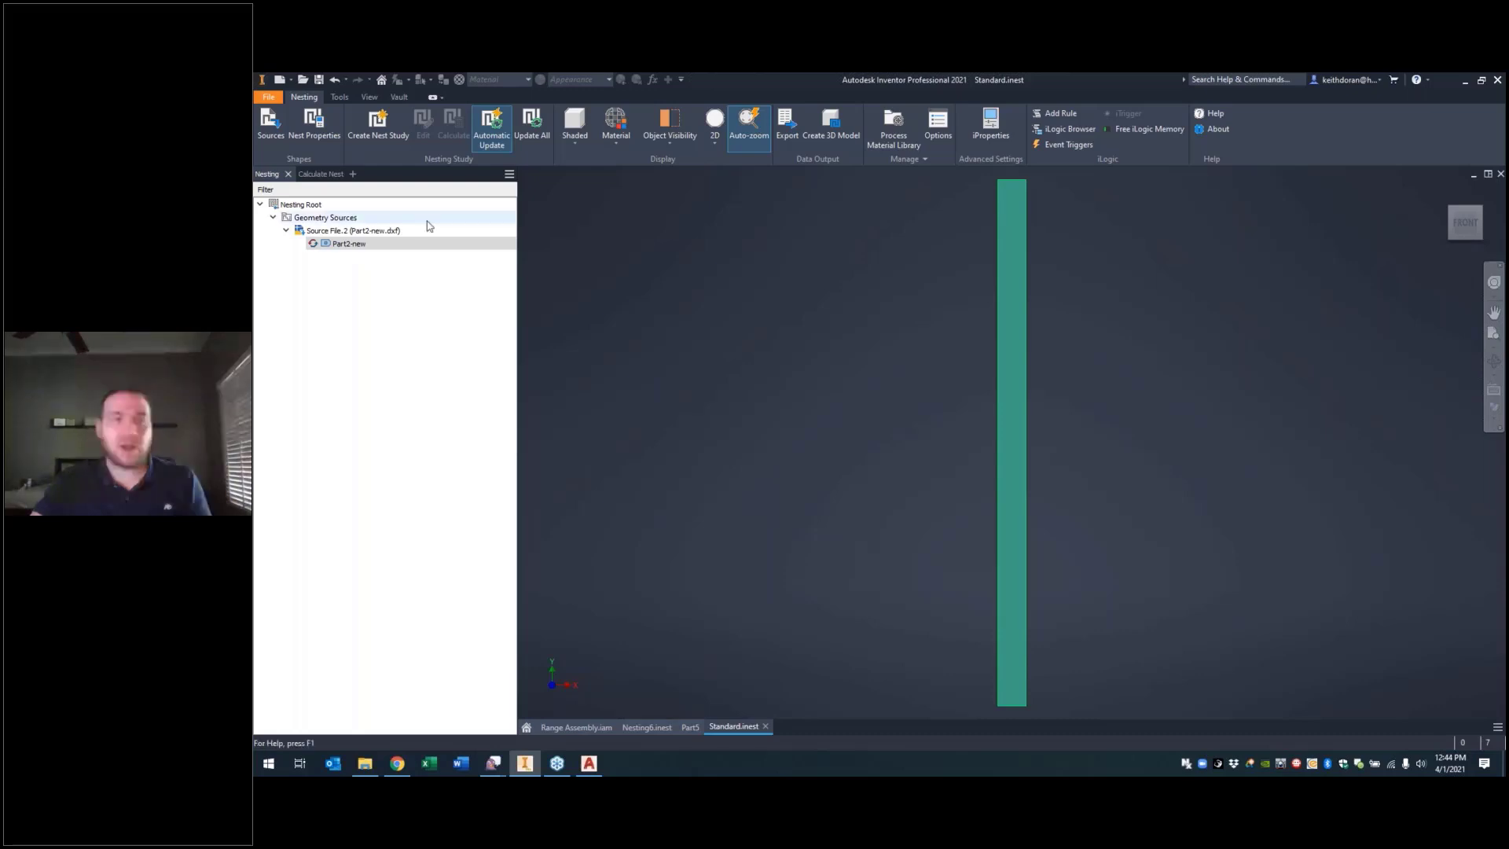
# Step: Review the Part2-new shape properties and assign the material Steel, Mild - 0.2in to the shape in the nest properties
pyautogui.doubleClick(358, 244)
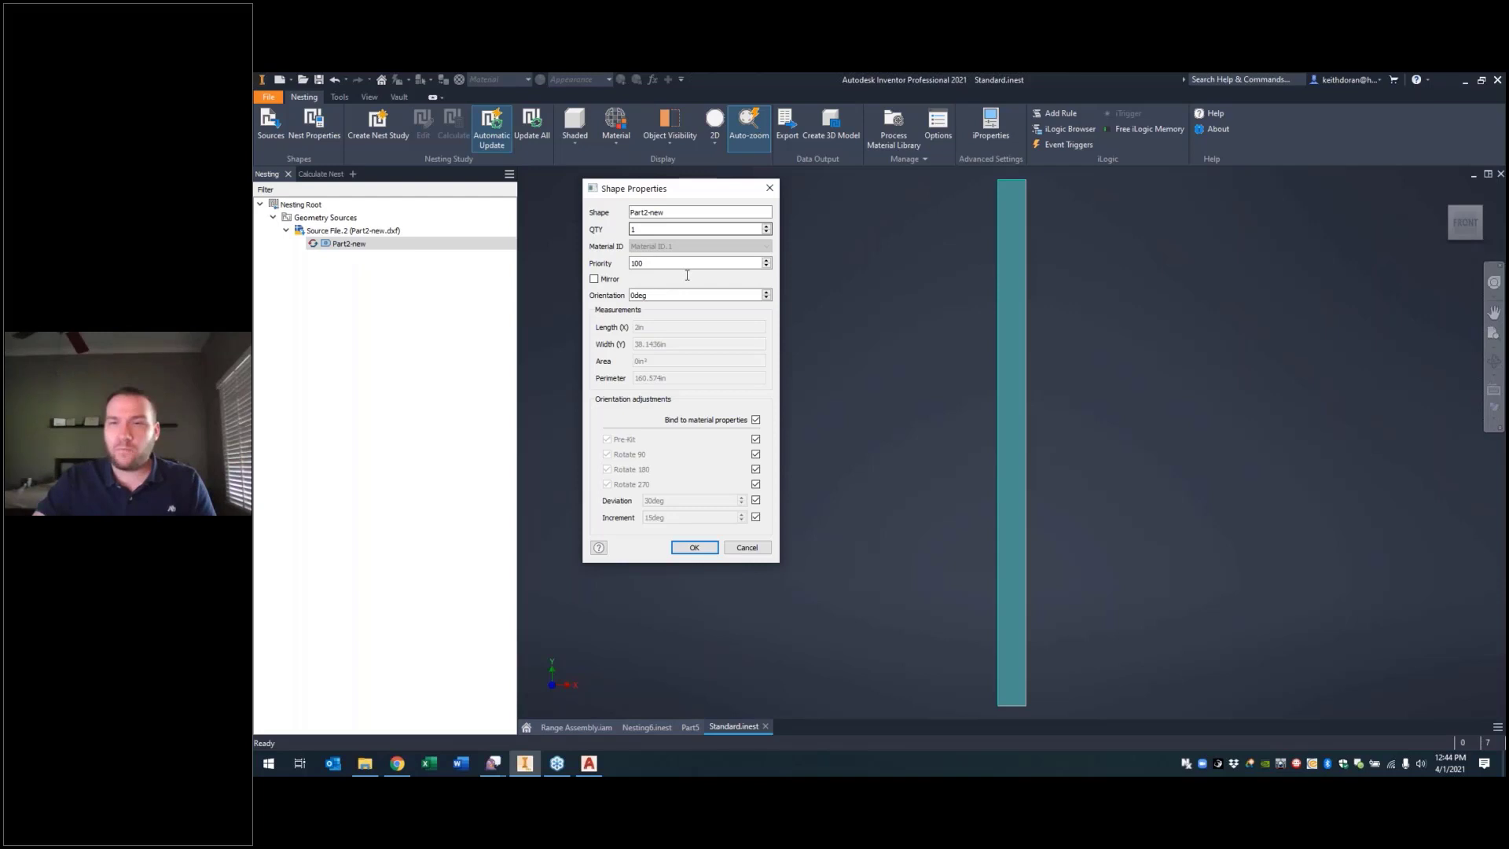
pyautogui.click(747, 548)
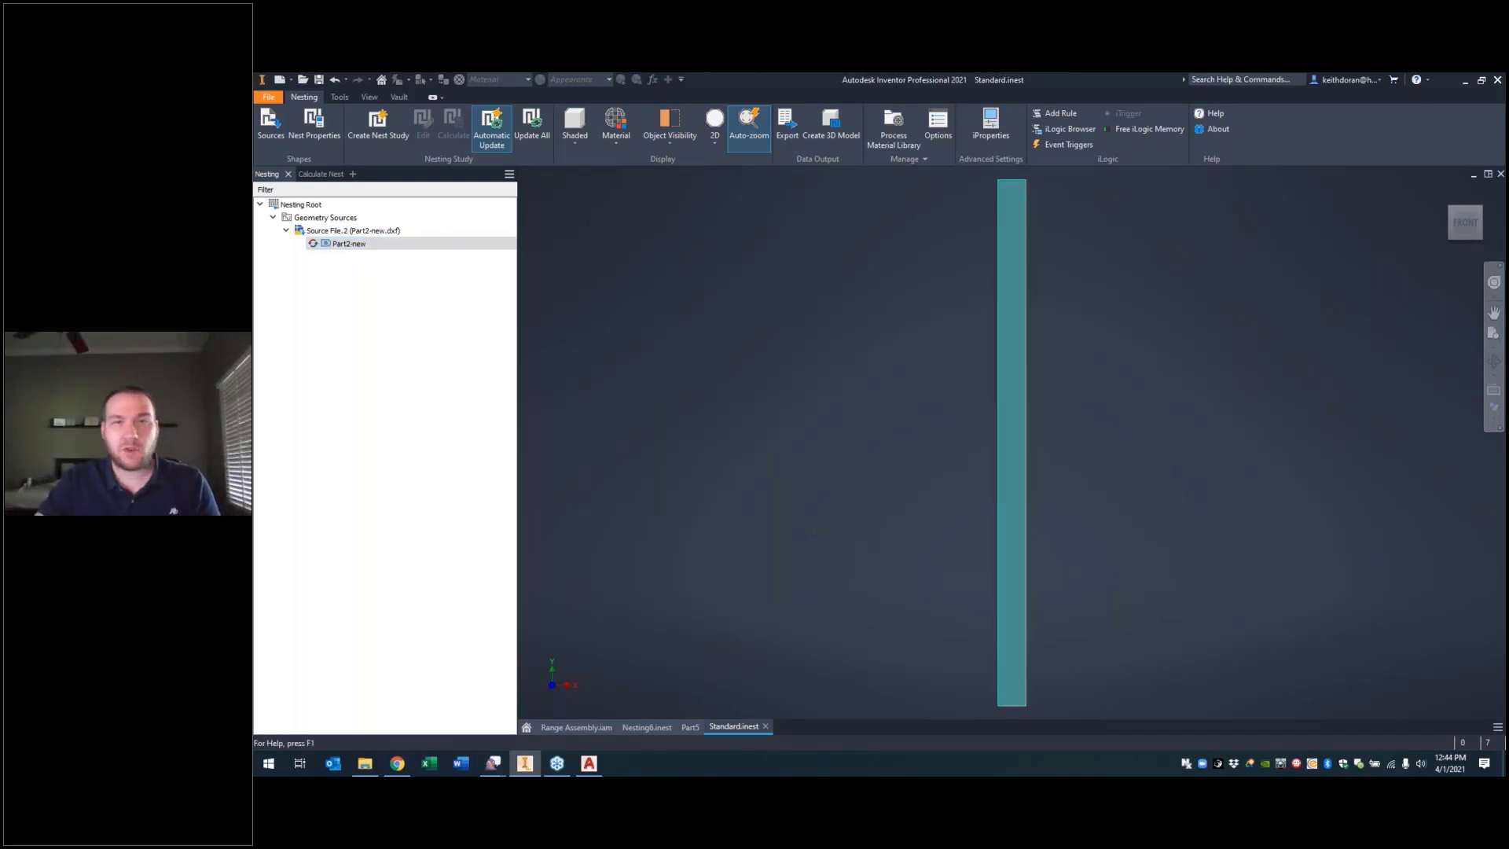
pyautogui.click(314, 125)
pyautogui.click(706, 255)
pyautogui.click(682, 259)
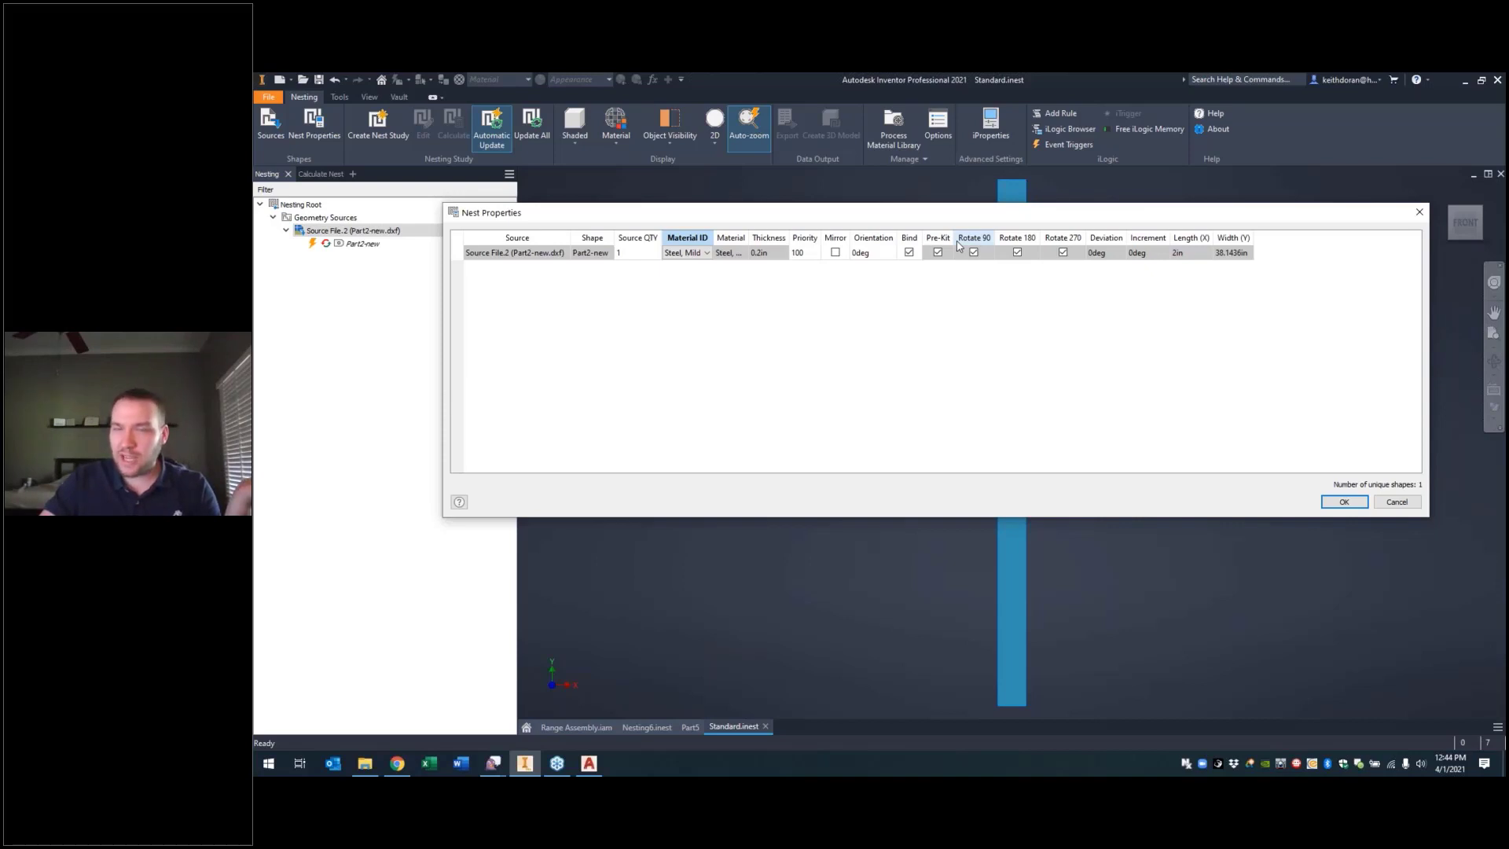
pyautogui.moveTo(955, 219); pyautogui.dragTo(800, 222)
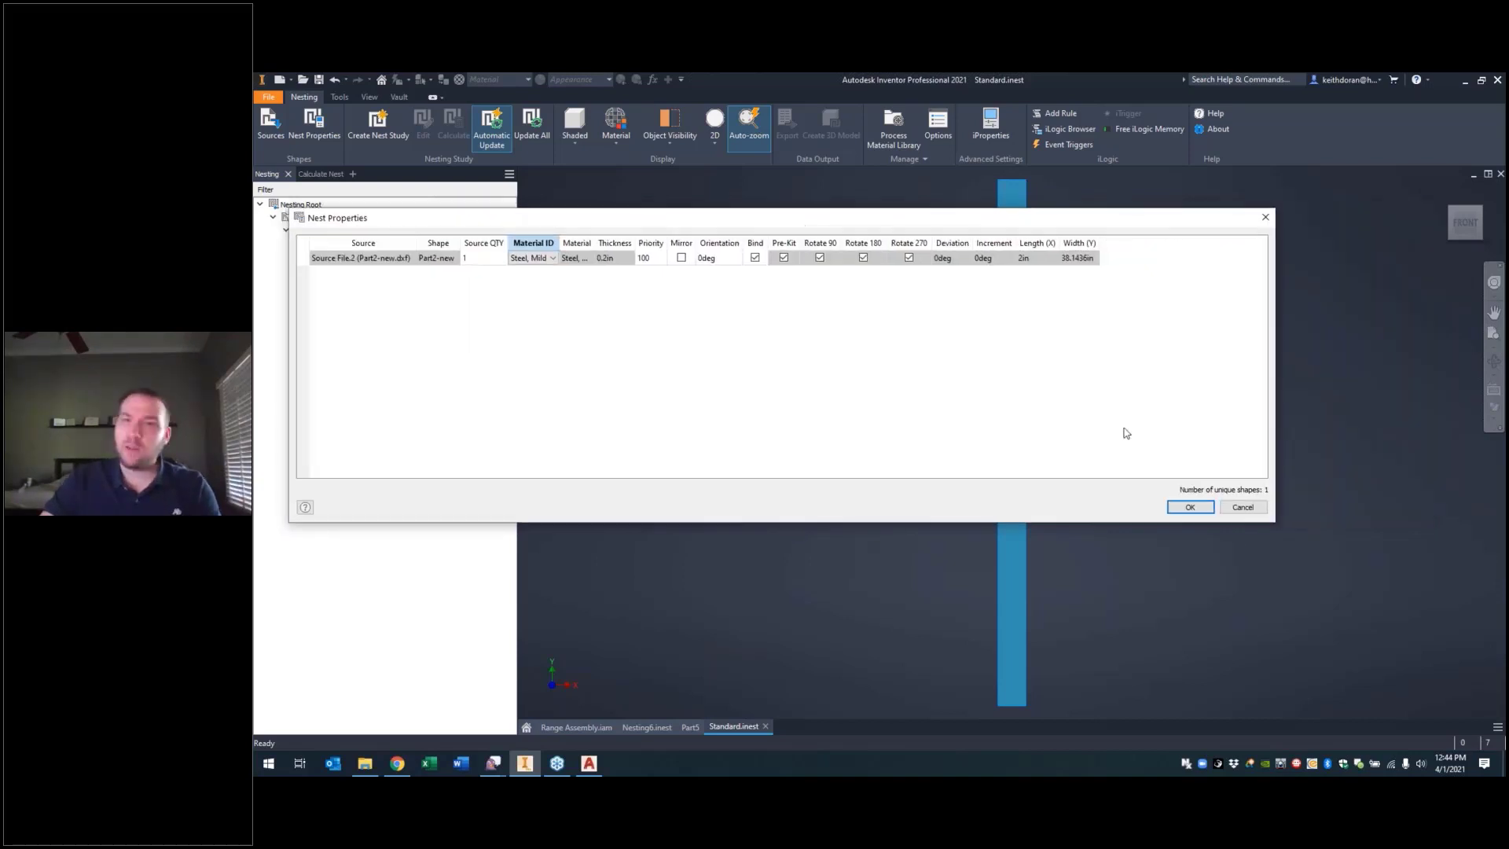
pyautogui.click(1189, 507)
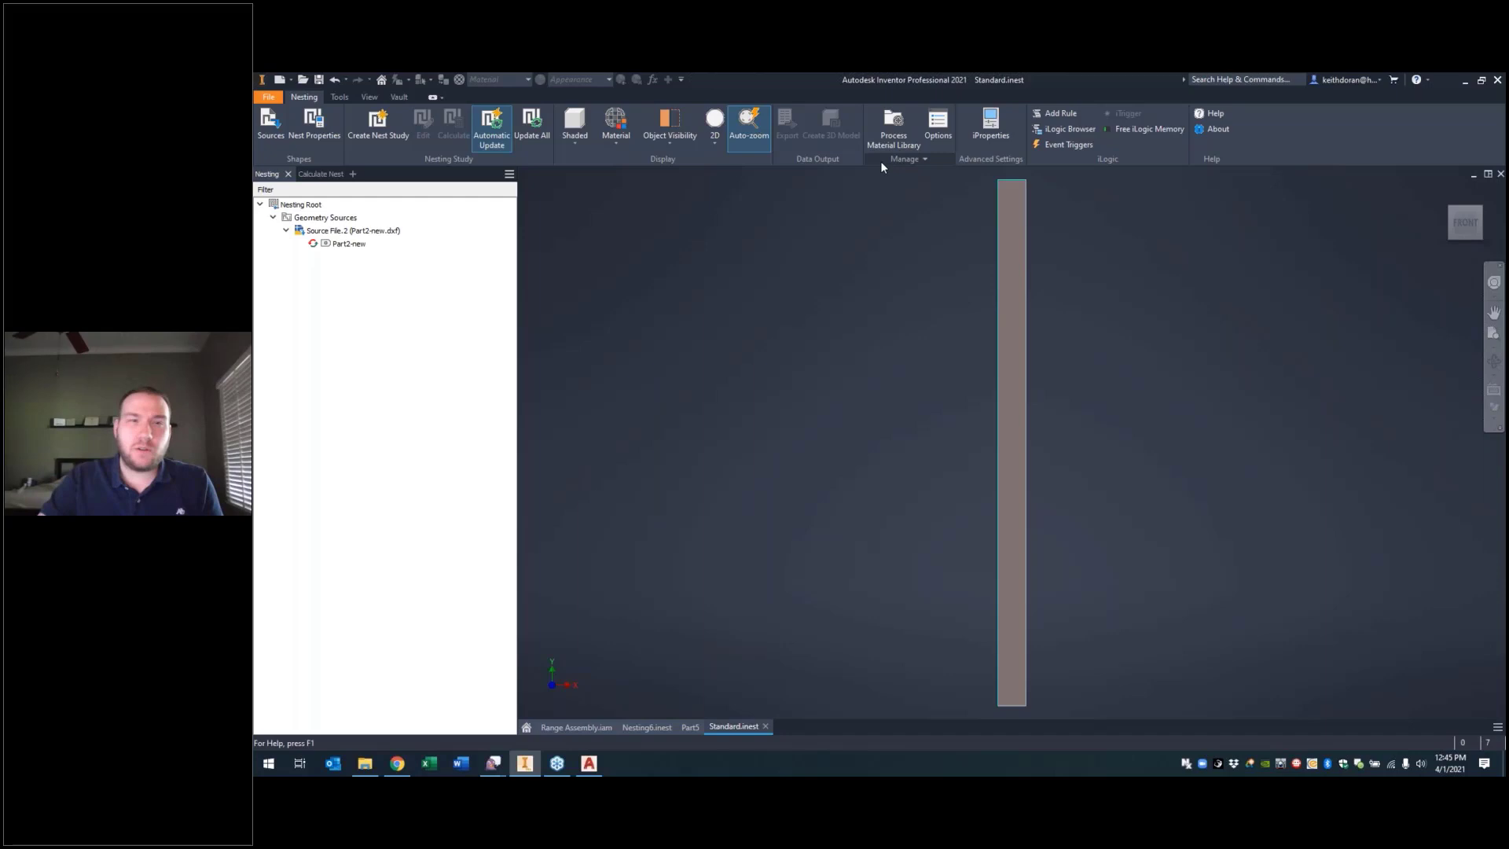
# Step: Examine the packaging sizes defined in the process material library, leaving them unedited
pyautogui.click(894, 125)
pyautogui.click(853, 208)
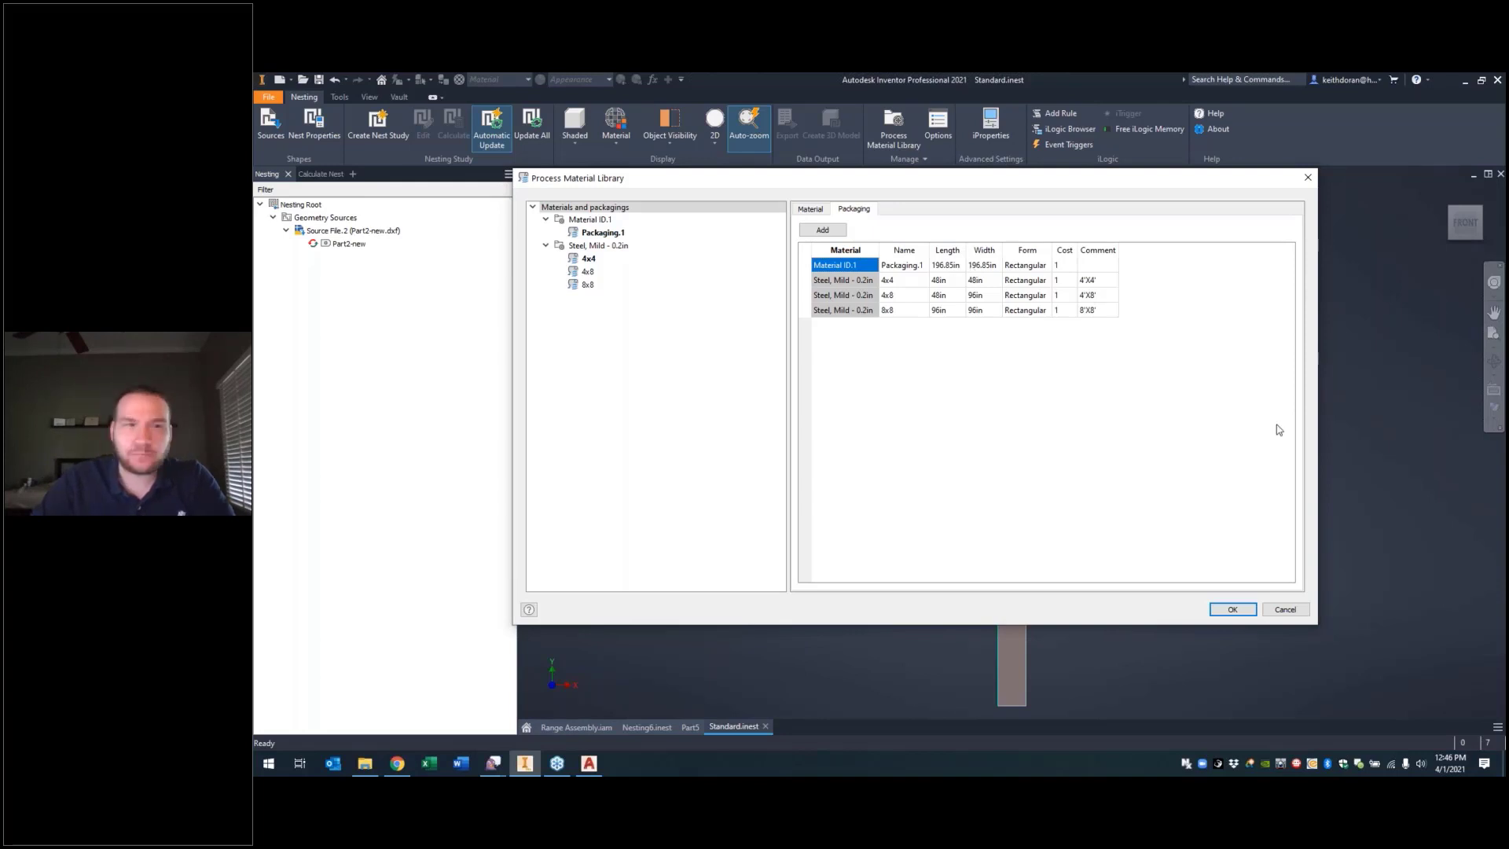
pyautogui.click(1284, 611)
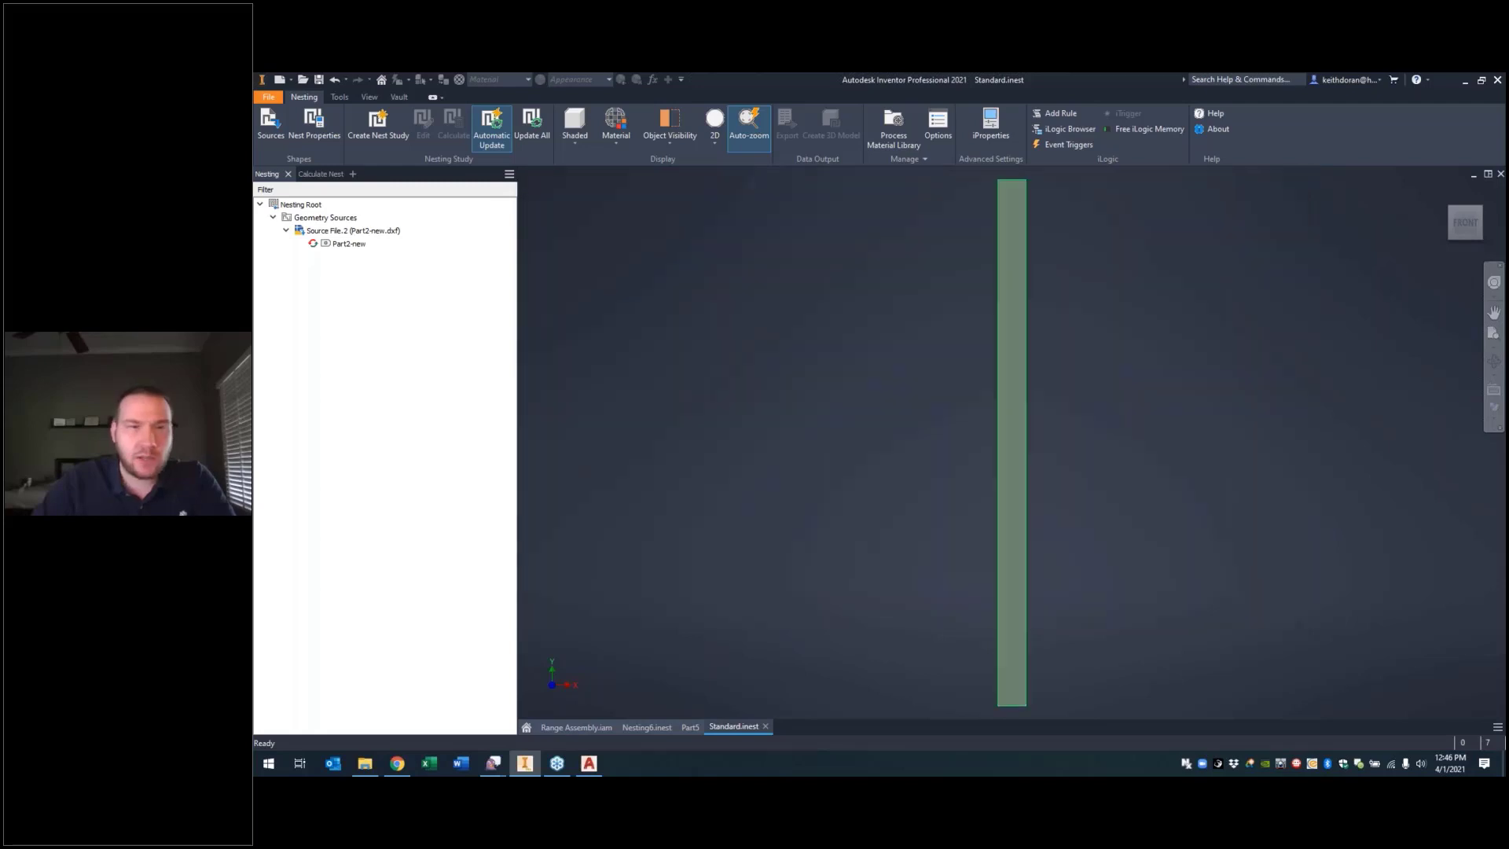
# Step: Bind all shapes of the Part2-new.dxf source file and clear the selection
pyautogui.rightClick(672, 351)
pyautogui.click(691, 352)
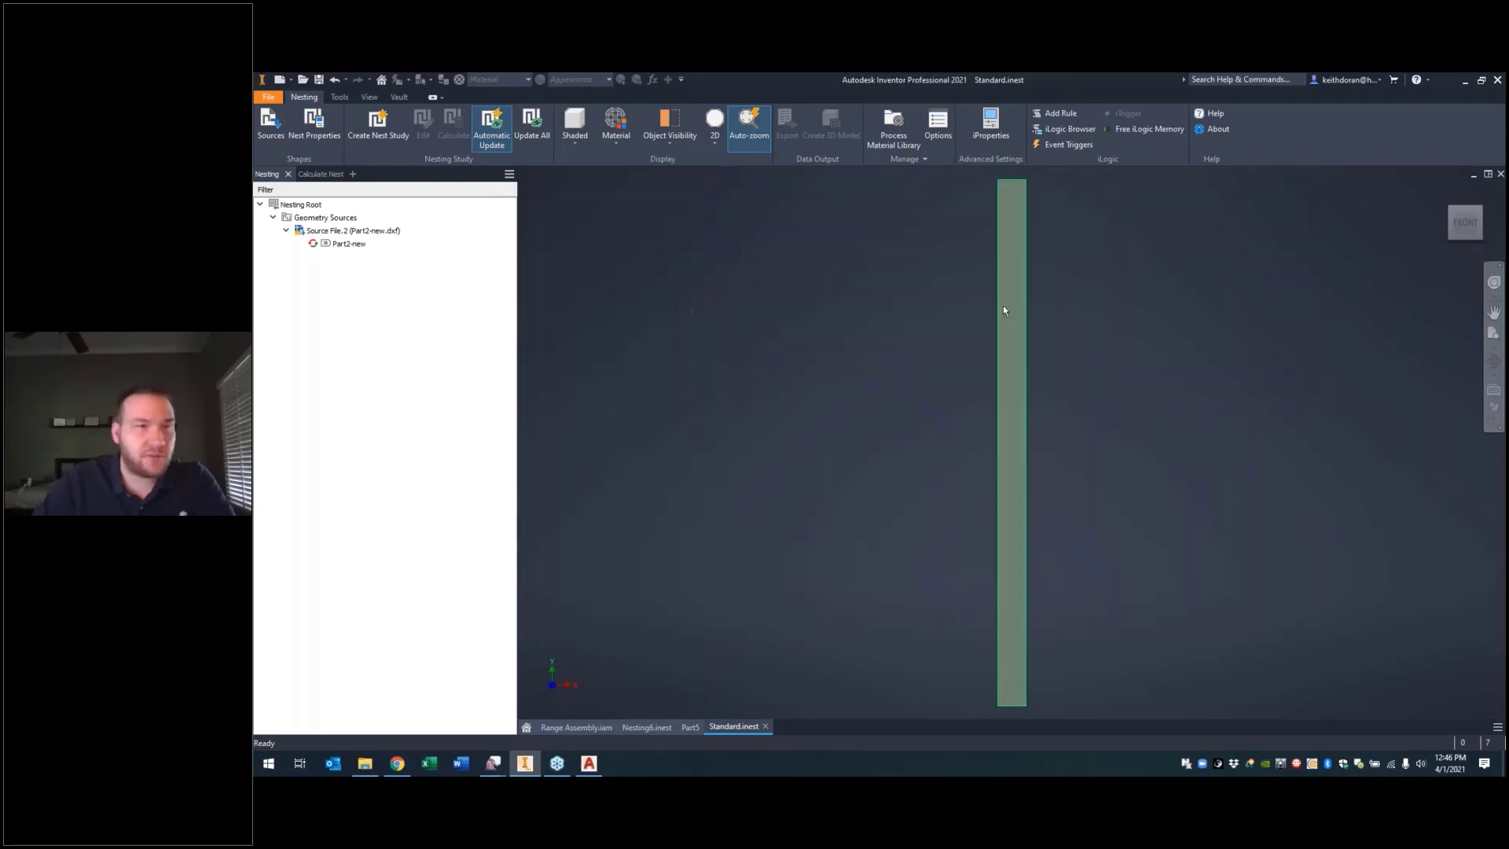
pyautogui.rightClick(354, 231)
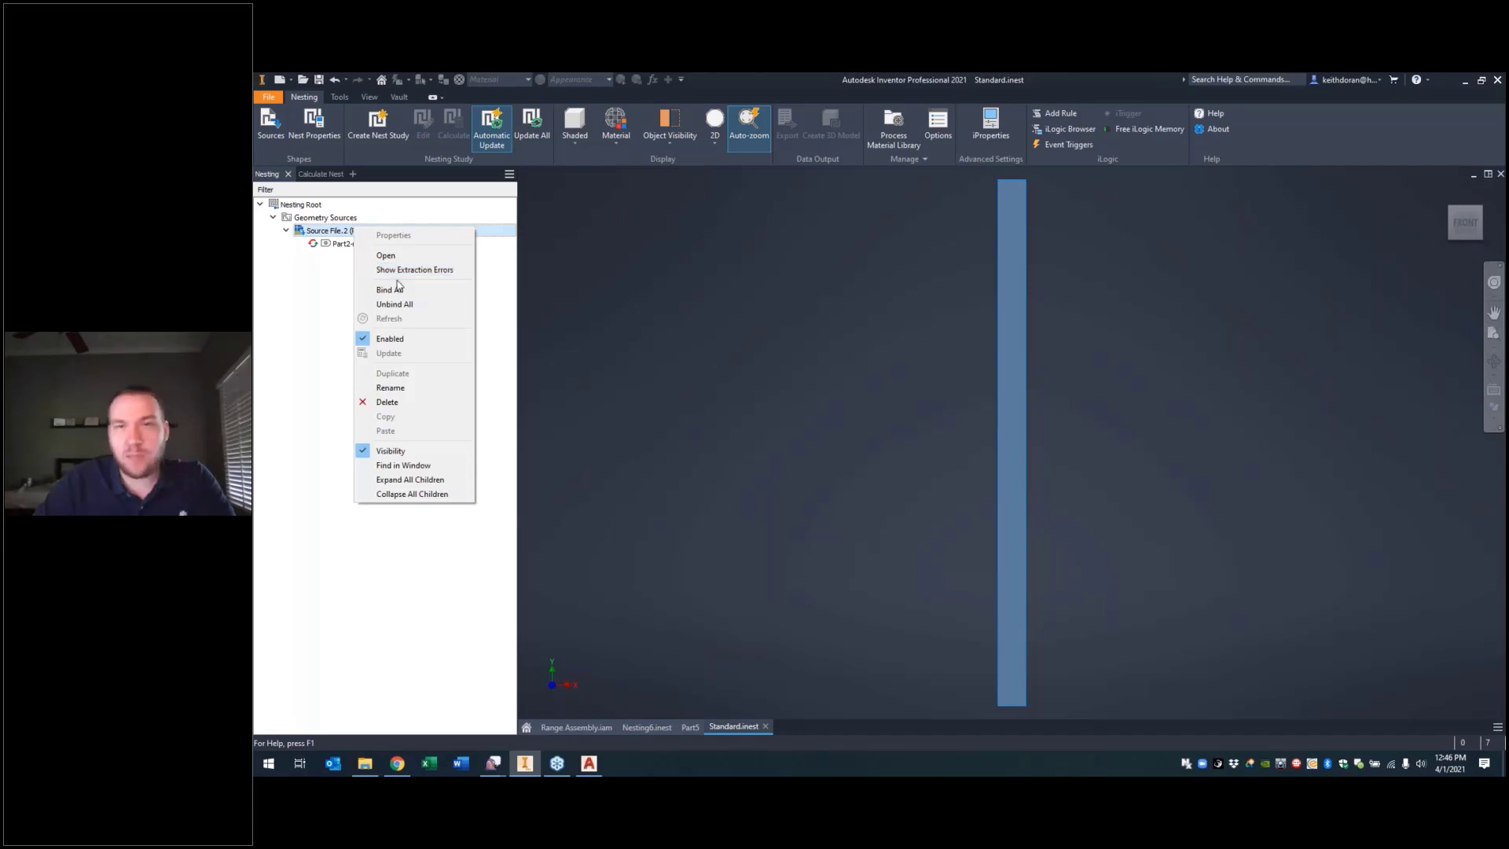
pyautogui.click(393, 290)
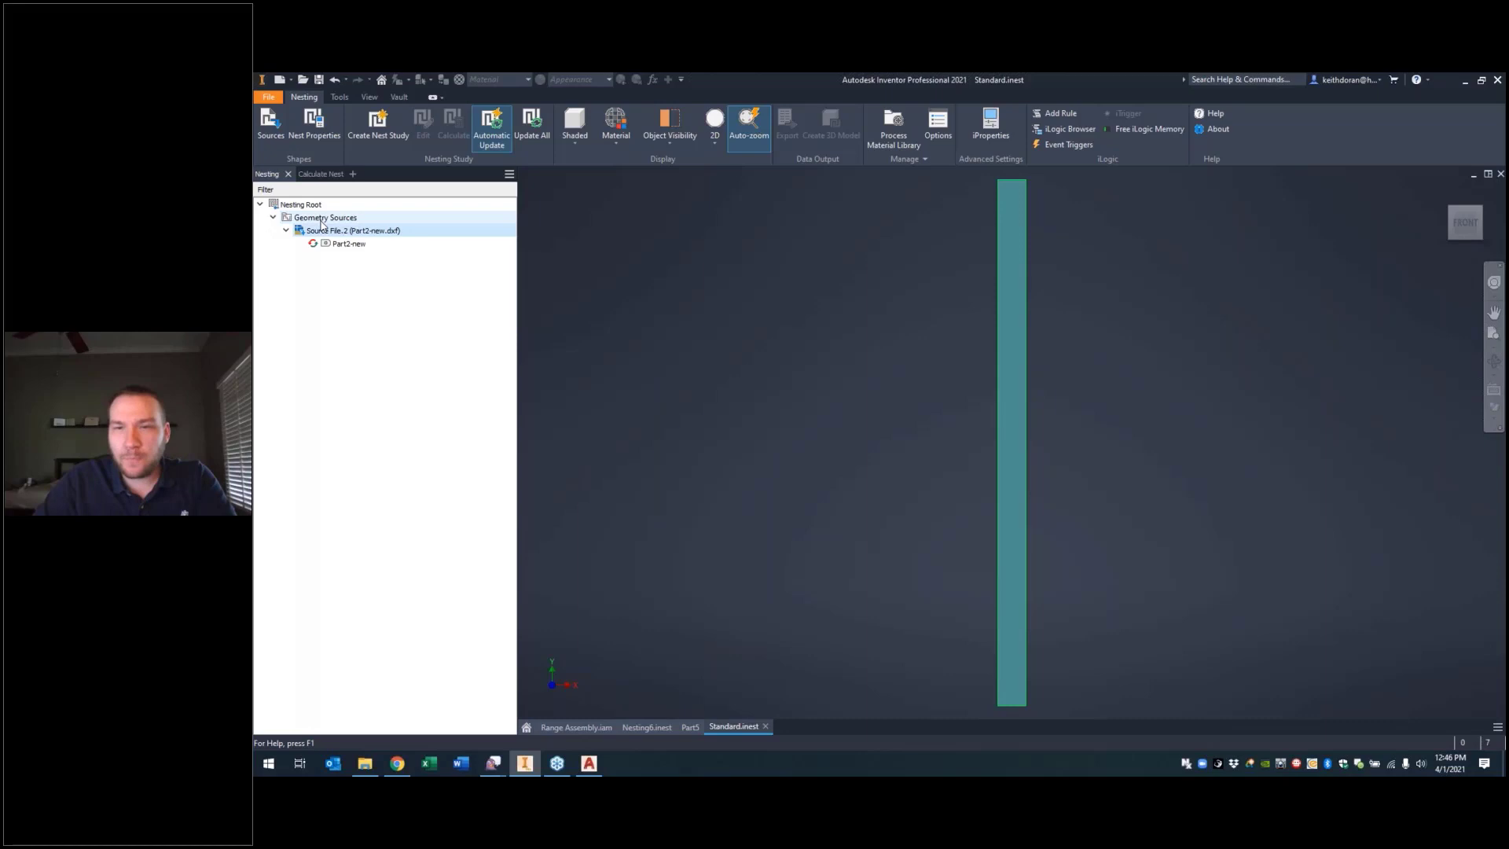
pyautogui.click(1013, 403)
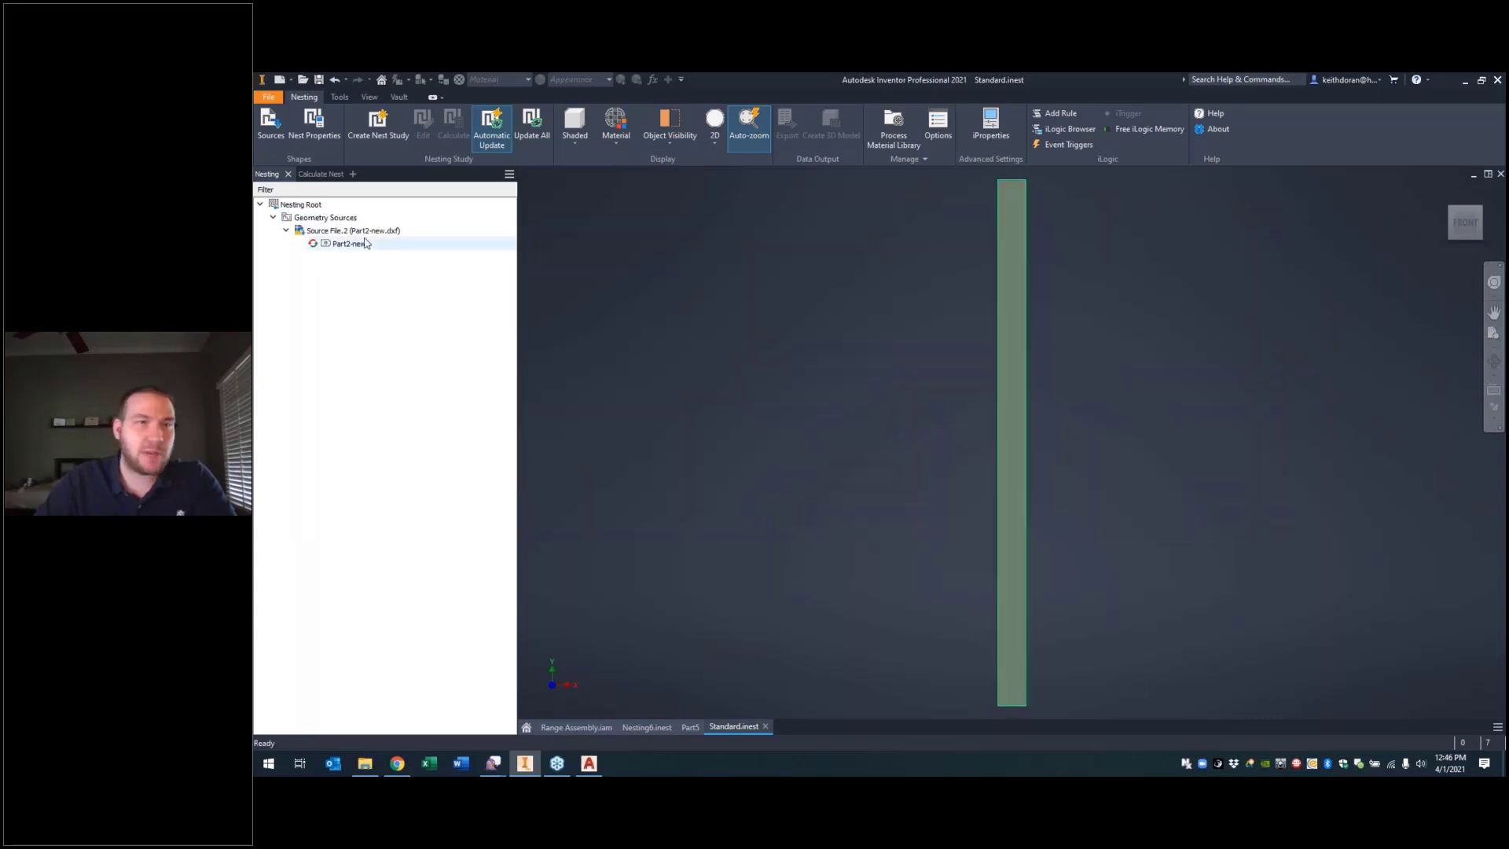
# Step: Create a nest study with a single-value job quantity of 40
pyautogui.click(399, 149)
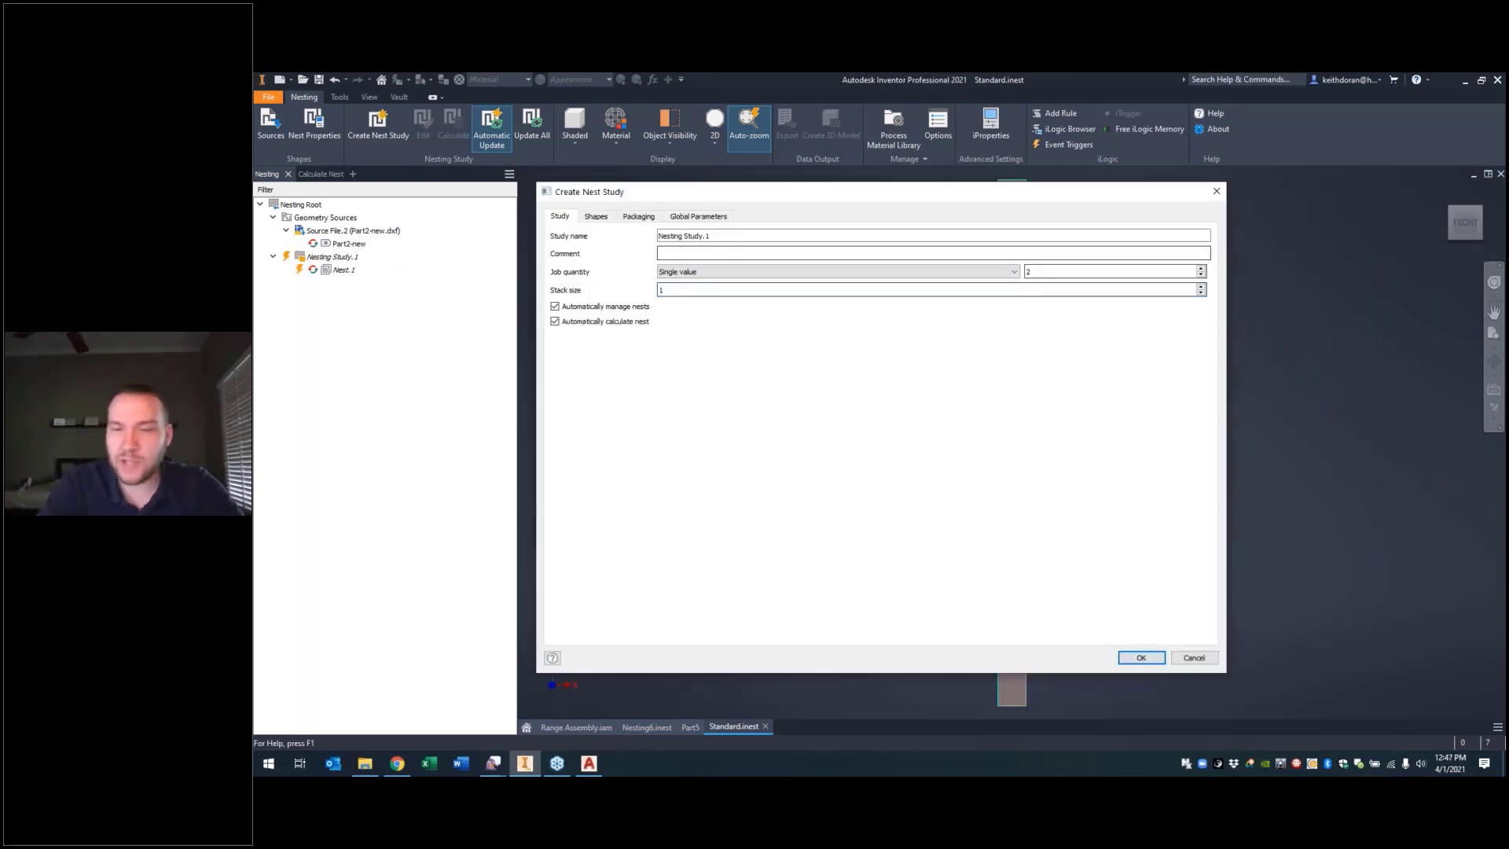
pyautogui.moveTo(1042, 272); pyautogui.dragTo(1016, 271)
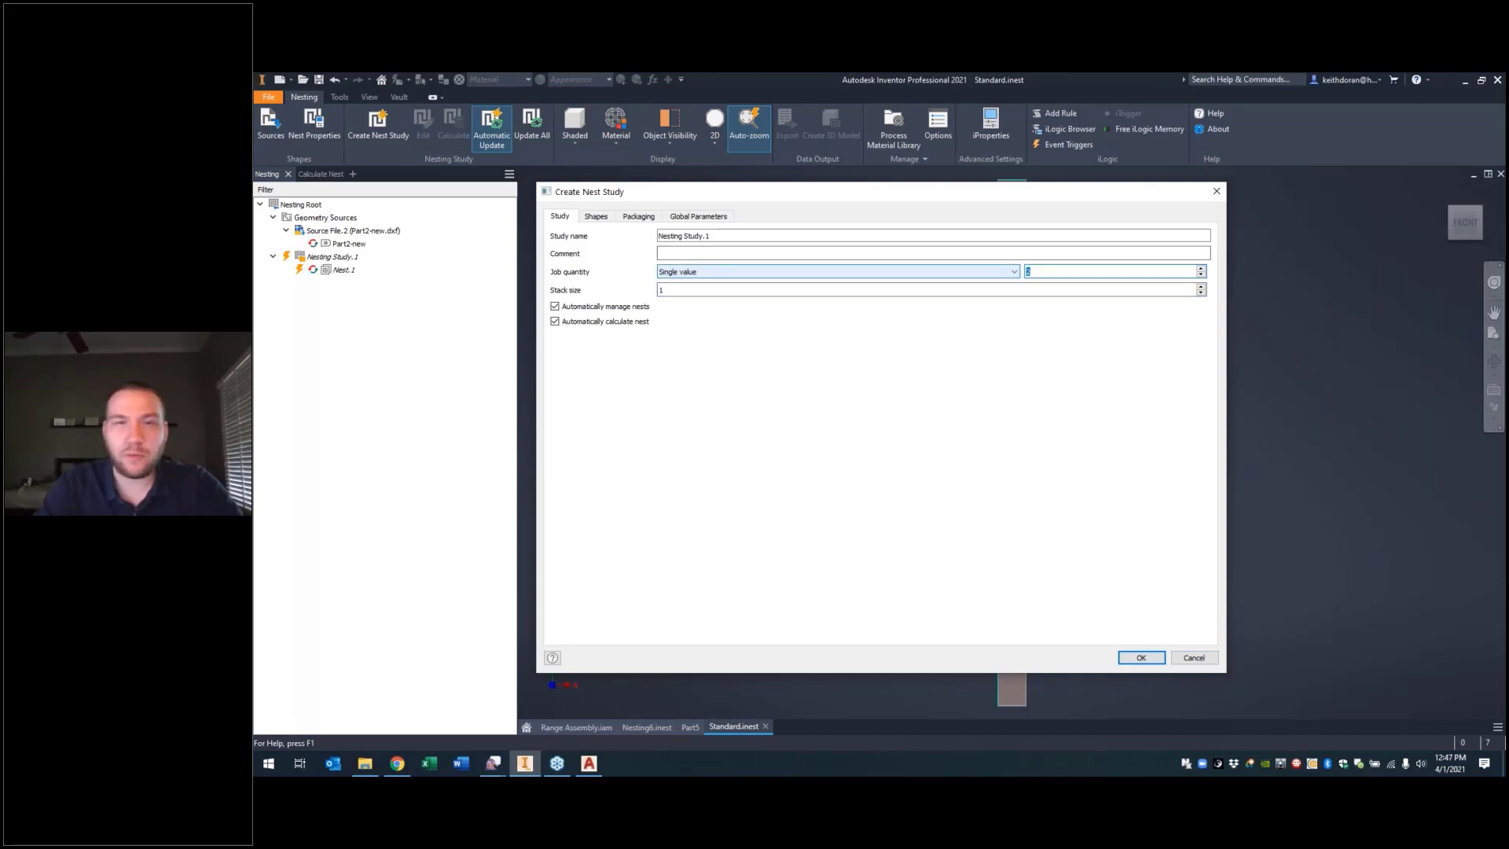
pyautogui.write('40')
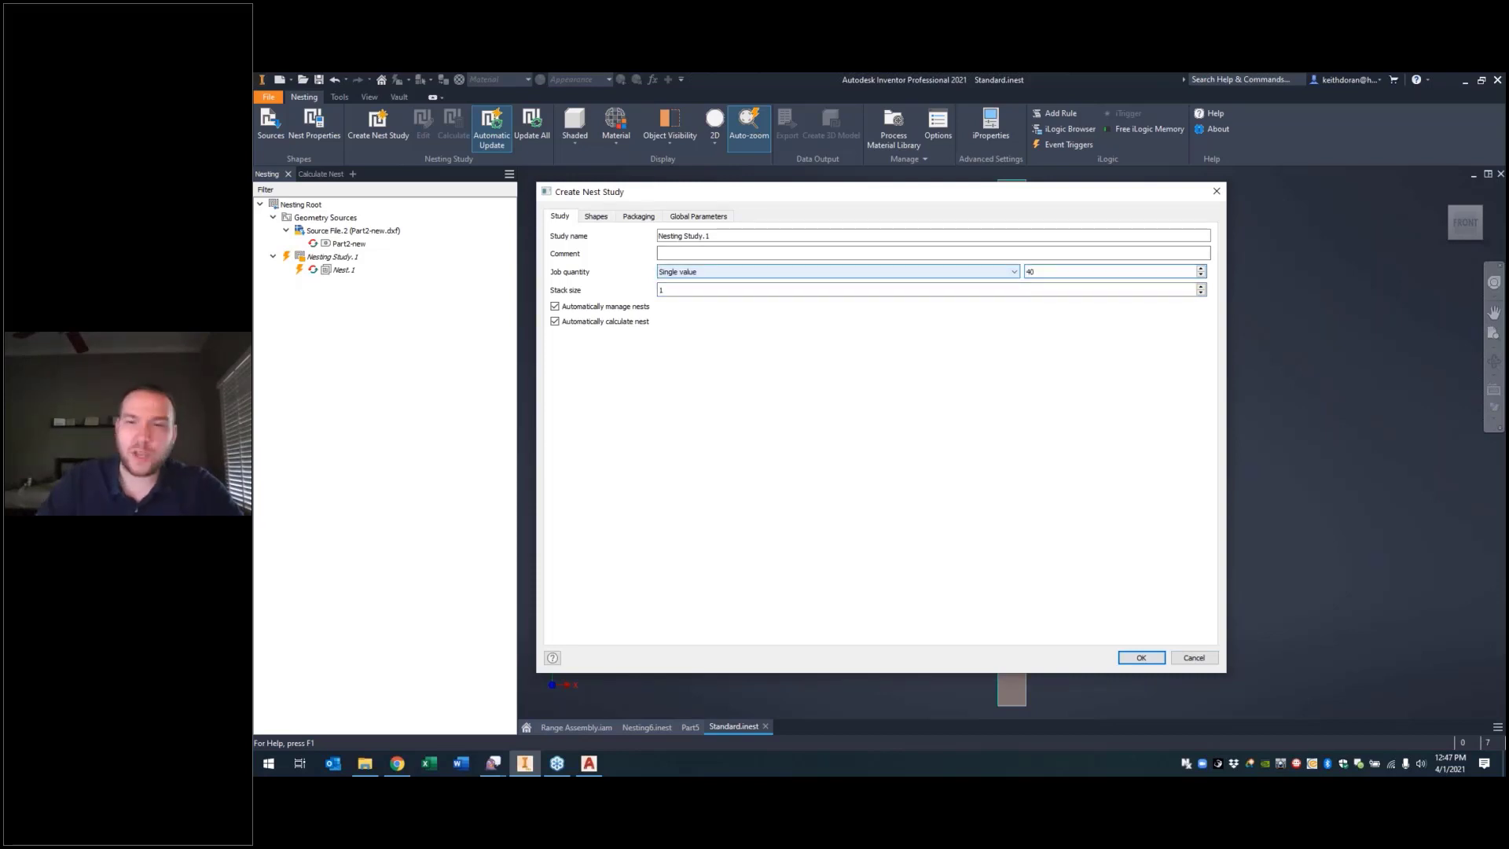
pyautogui.click(1143, 657)
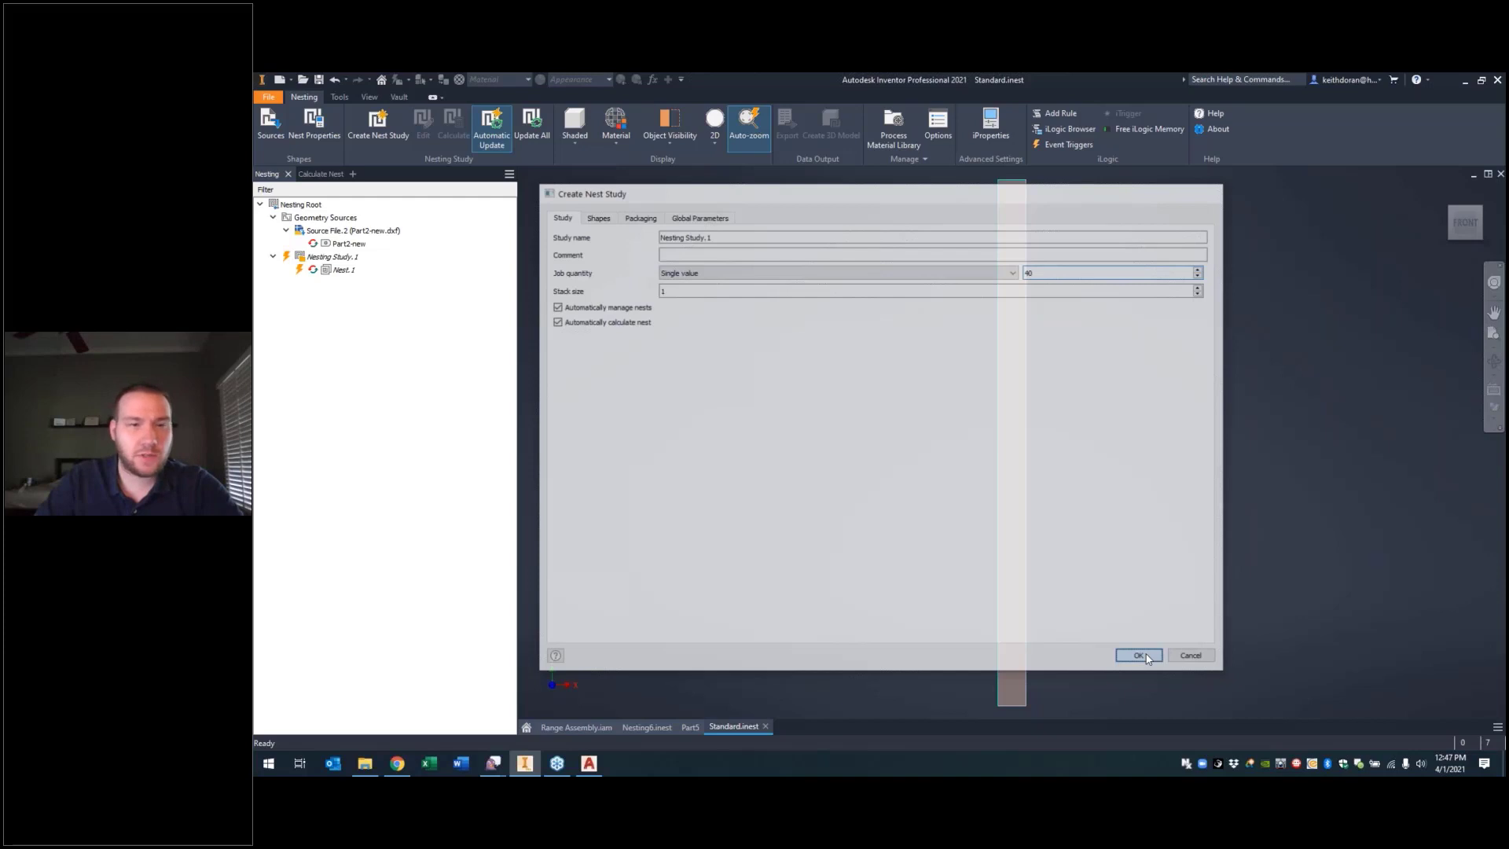
pyautogui.click(1145, 656)
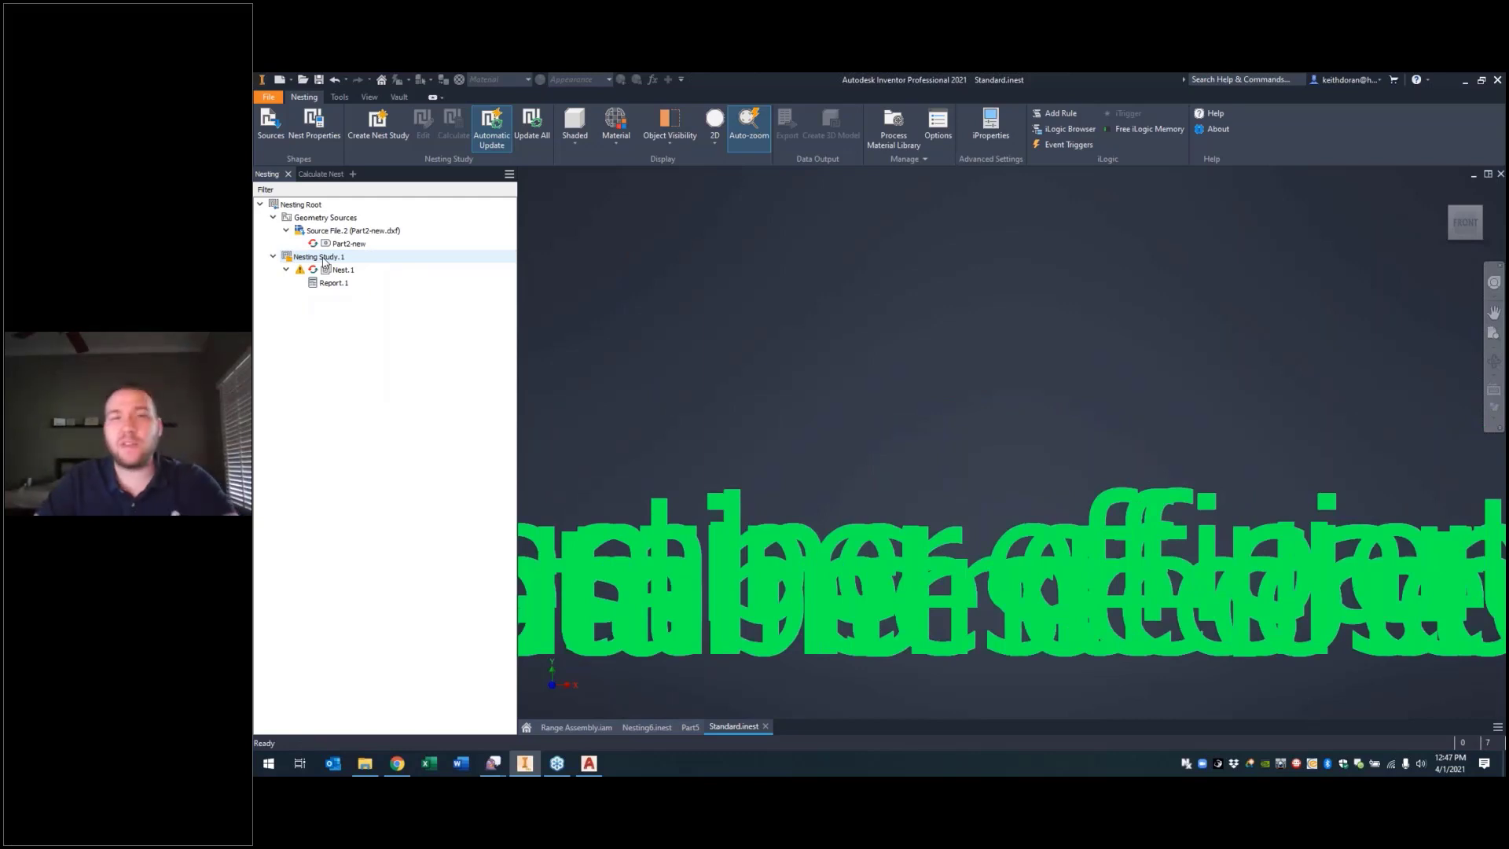
# Step: Inspect the new nesting study and the source settings of Part2-new.dxf, leaving the settings unedited
pyautogui.doubleClick(322, 257)
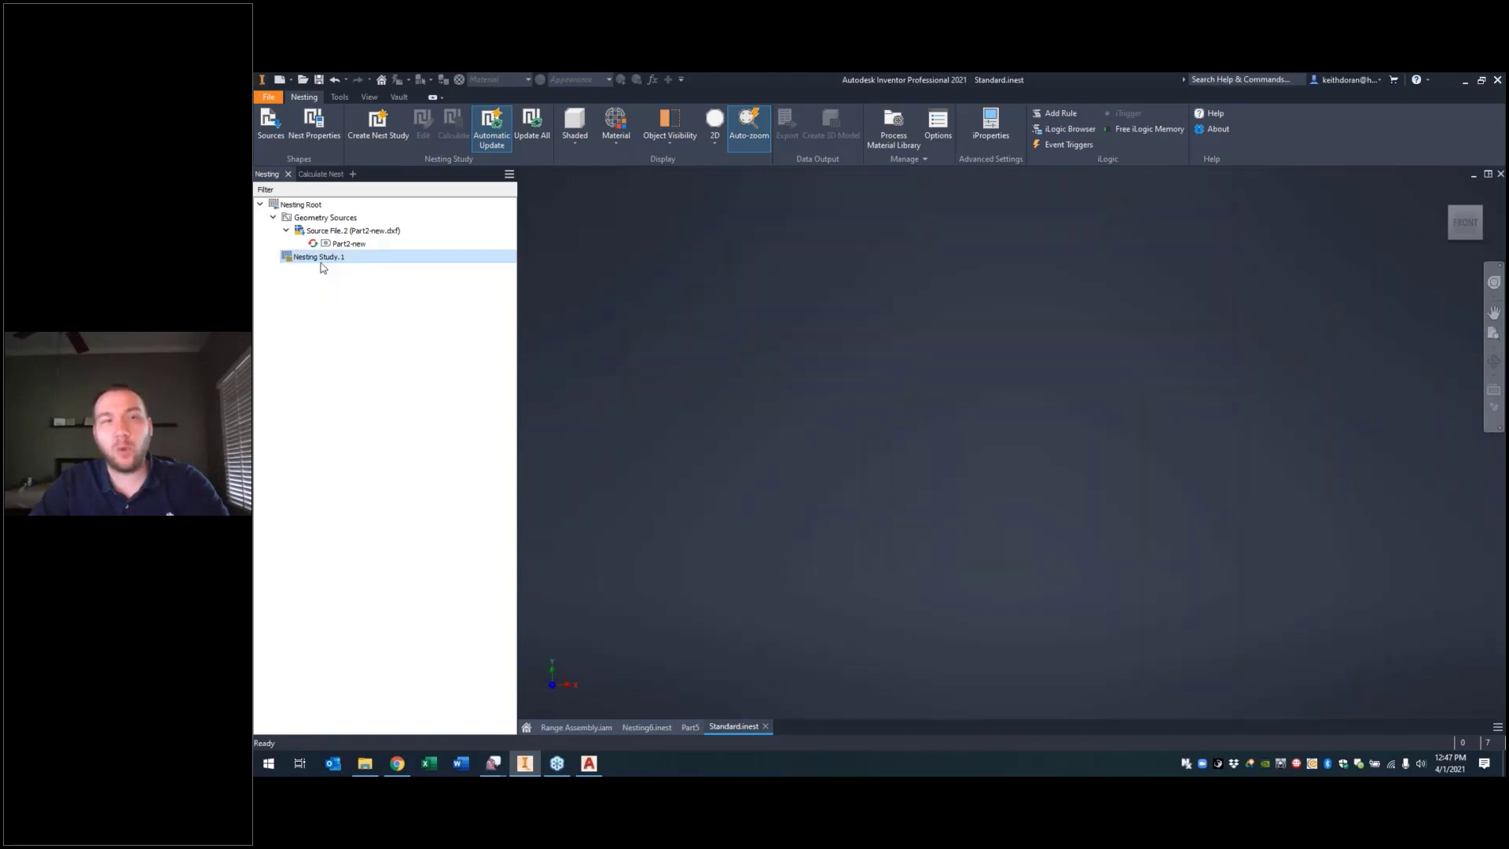
pyautogui.doubleClick(346, 230)
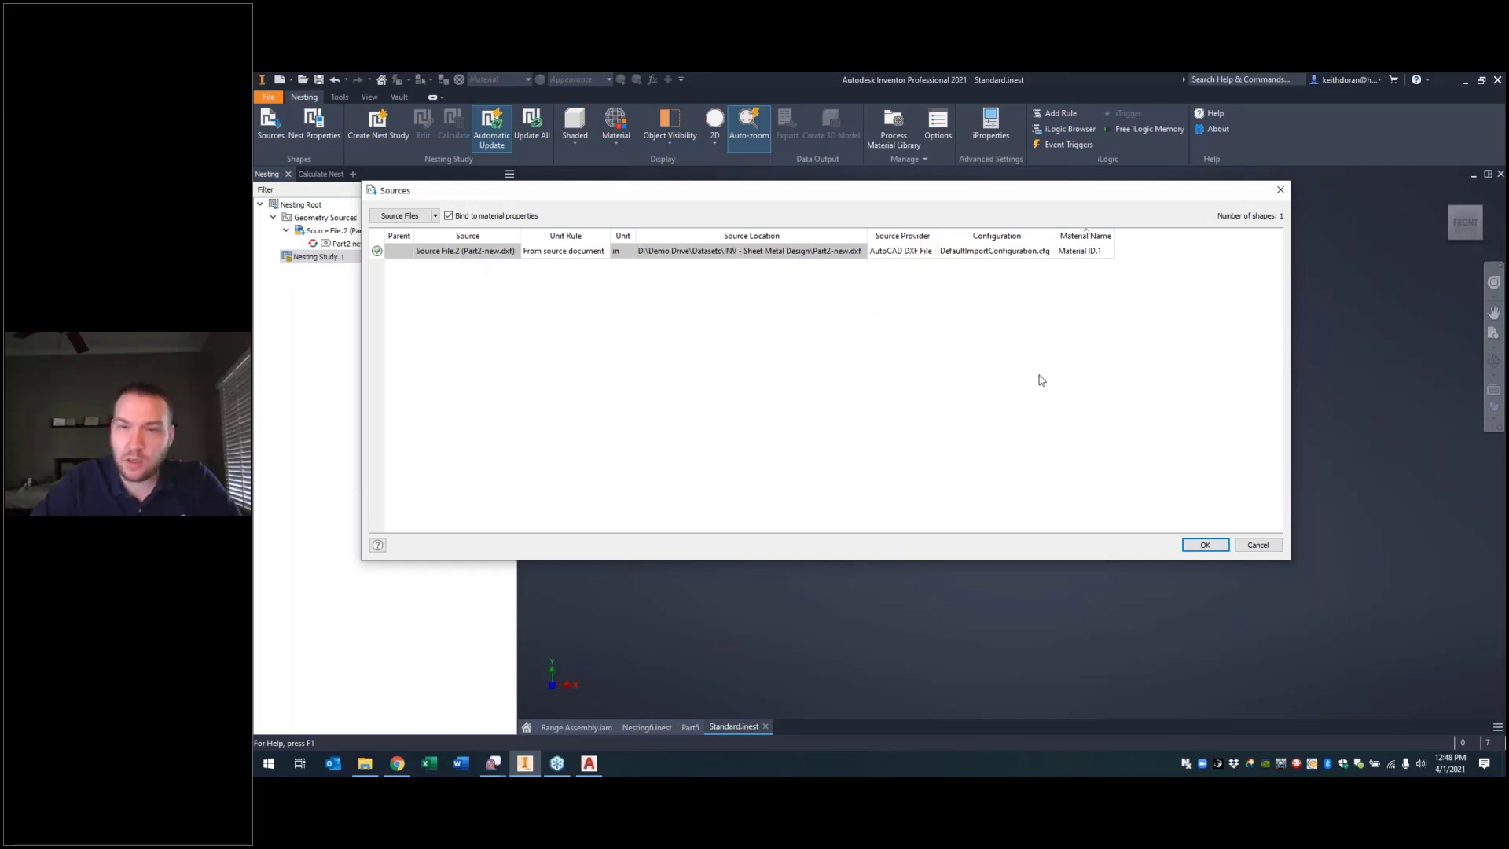
pyautogui.click(1256, 546)
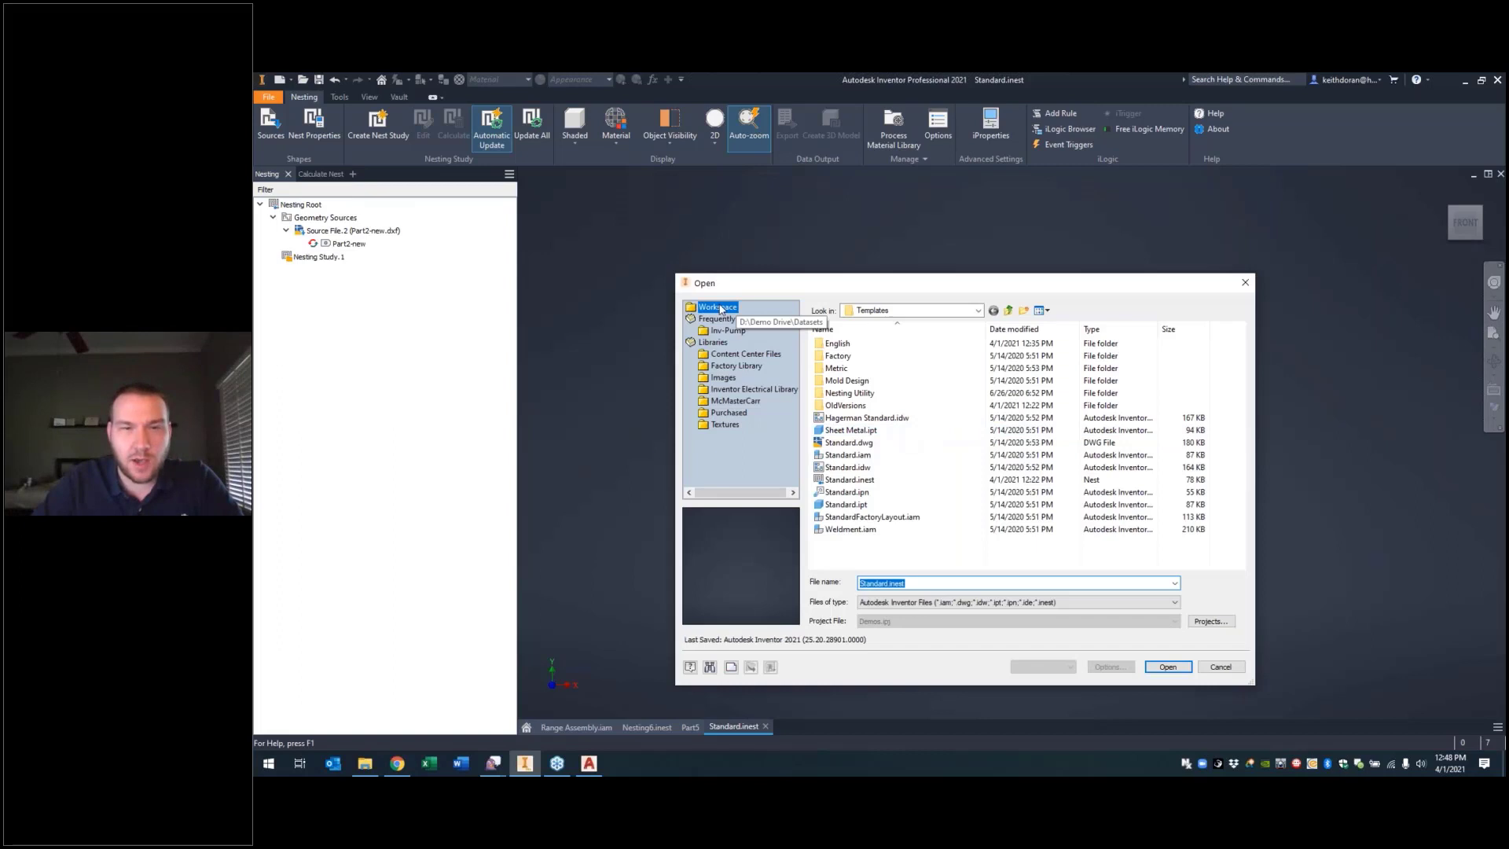
pyautogui.scroll(-6, 929, 477)
pyautogui.scroll(2, 929, 477)
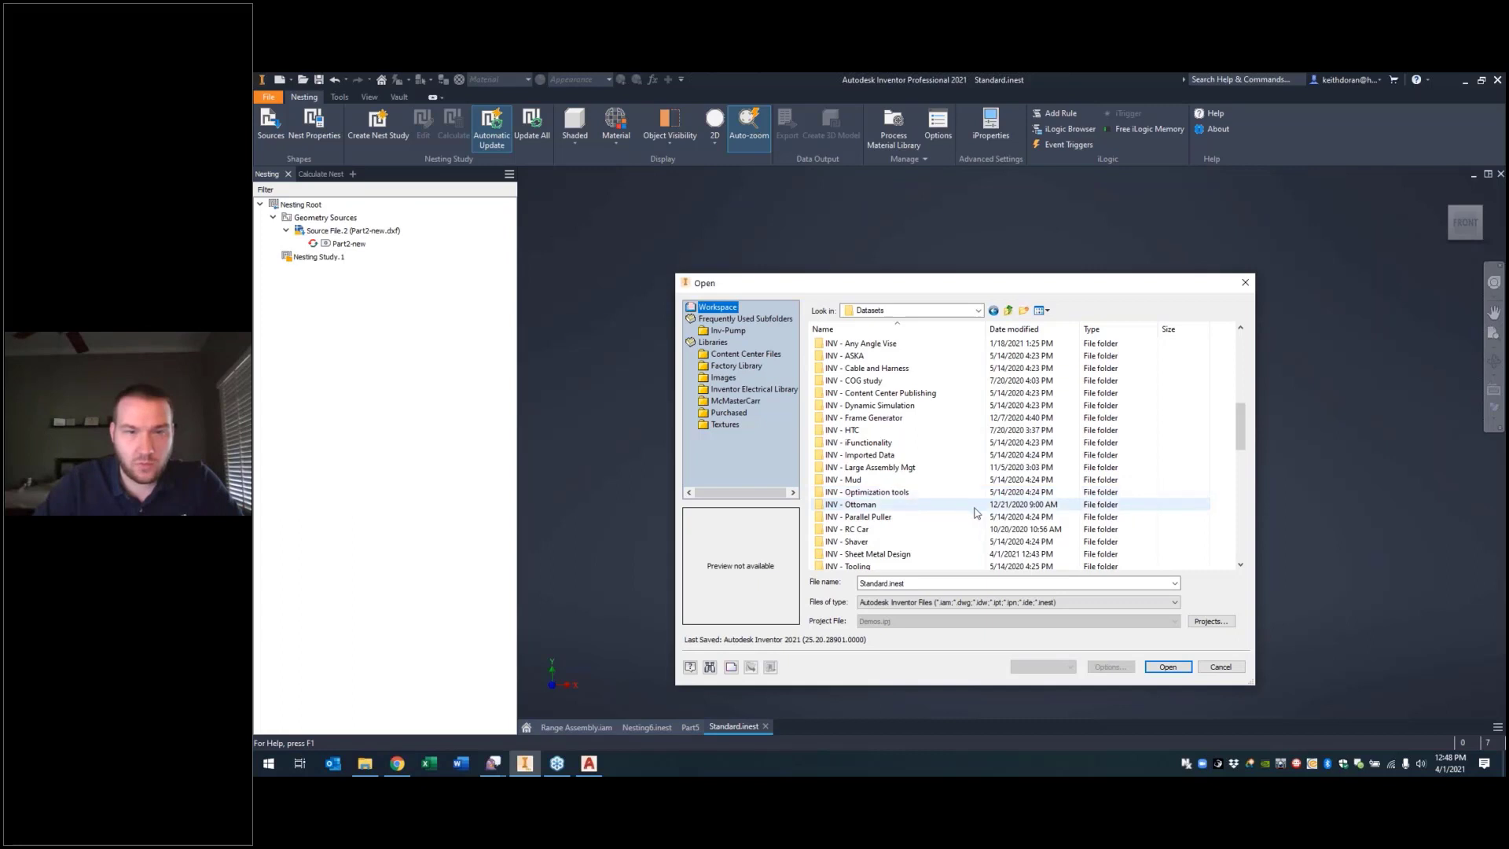
pyautogui.scroll(6, 976, 511)
pyautogui.doubleClick(853, 431)
pyautogui.scroll(-3, 869, 462)
pyautogui.click(869, 462)
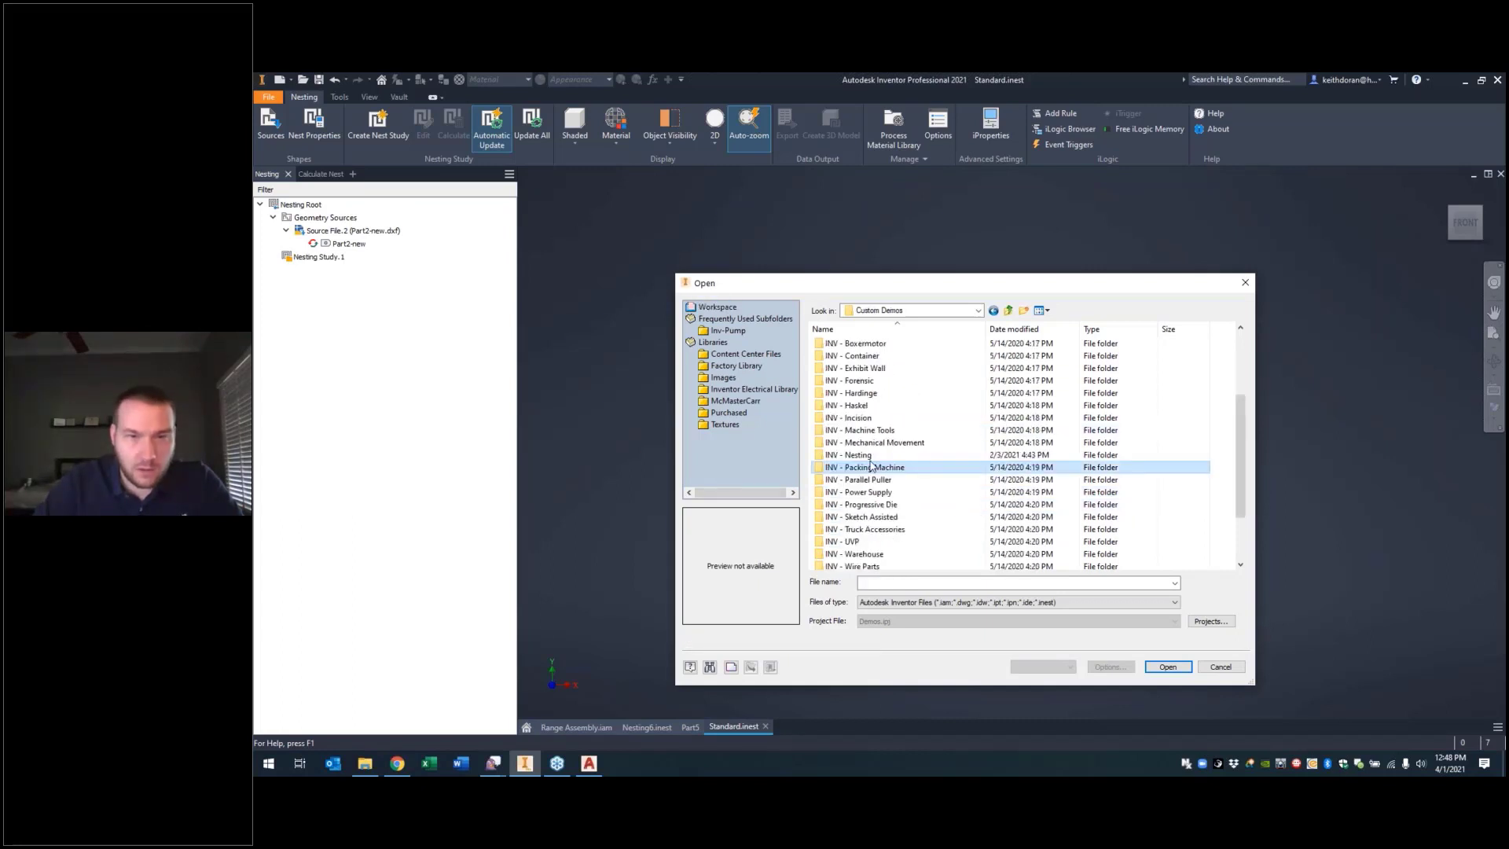
pyautogui.doubleClick(856, 455)
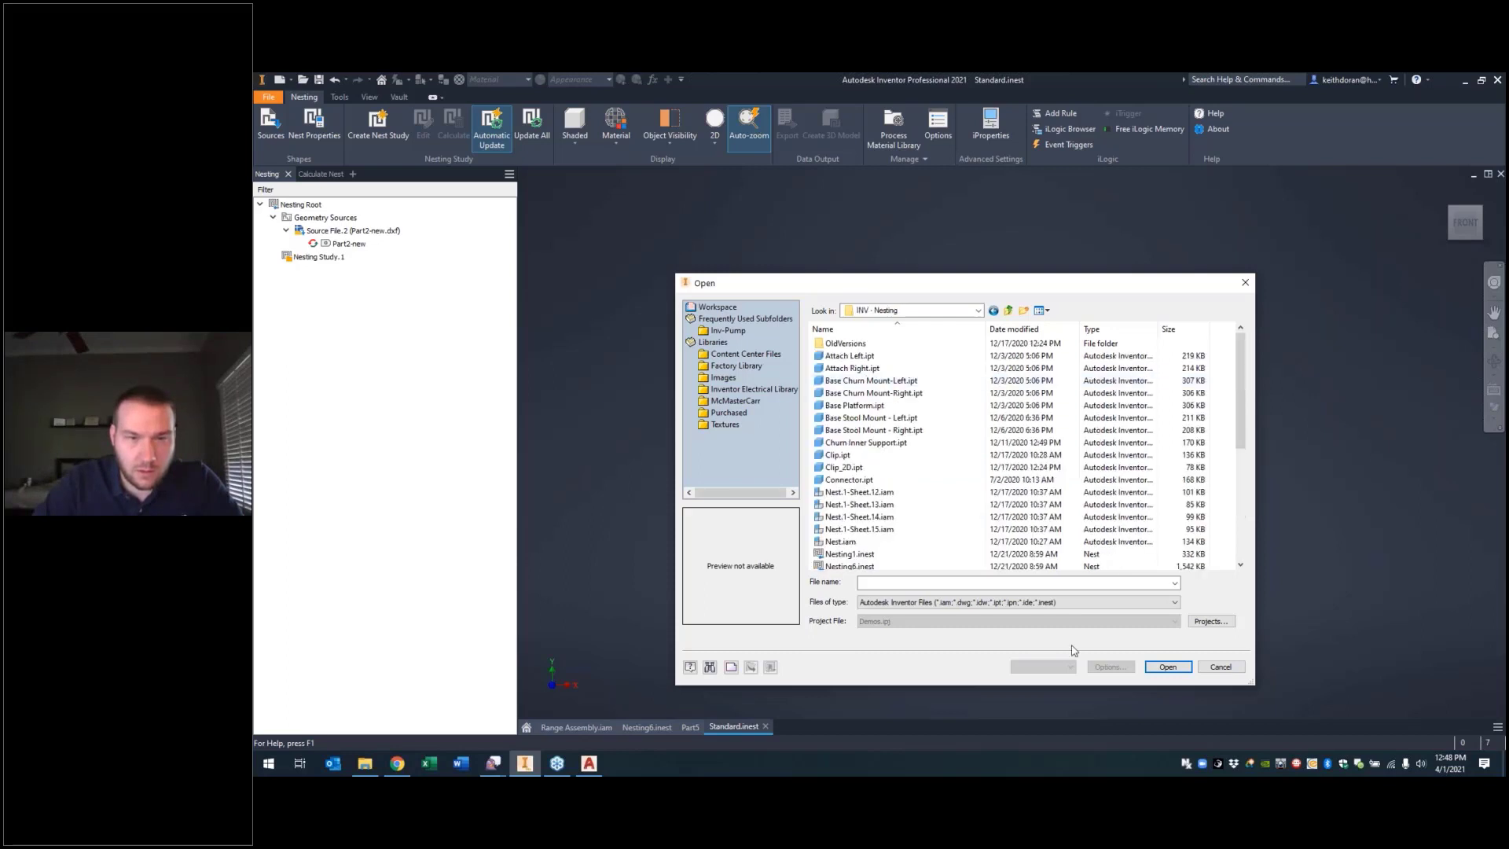
pyautogui.scroll(-4, 943, 503)
pyautogui.click(880, 503)
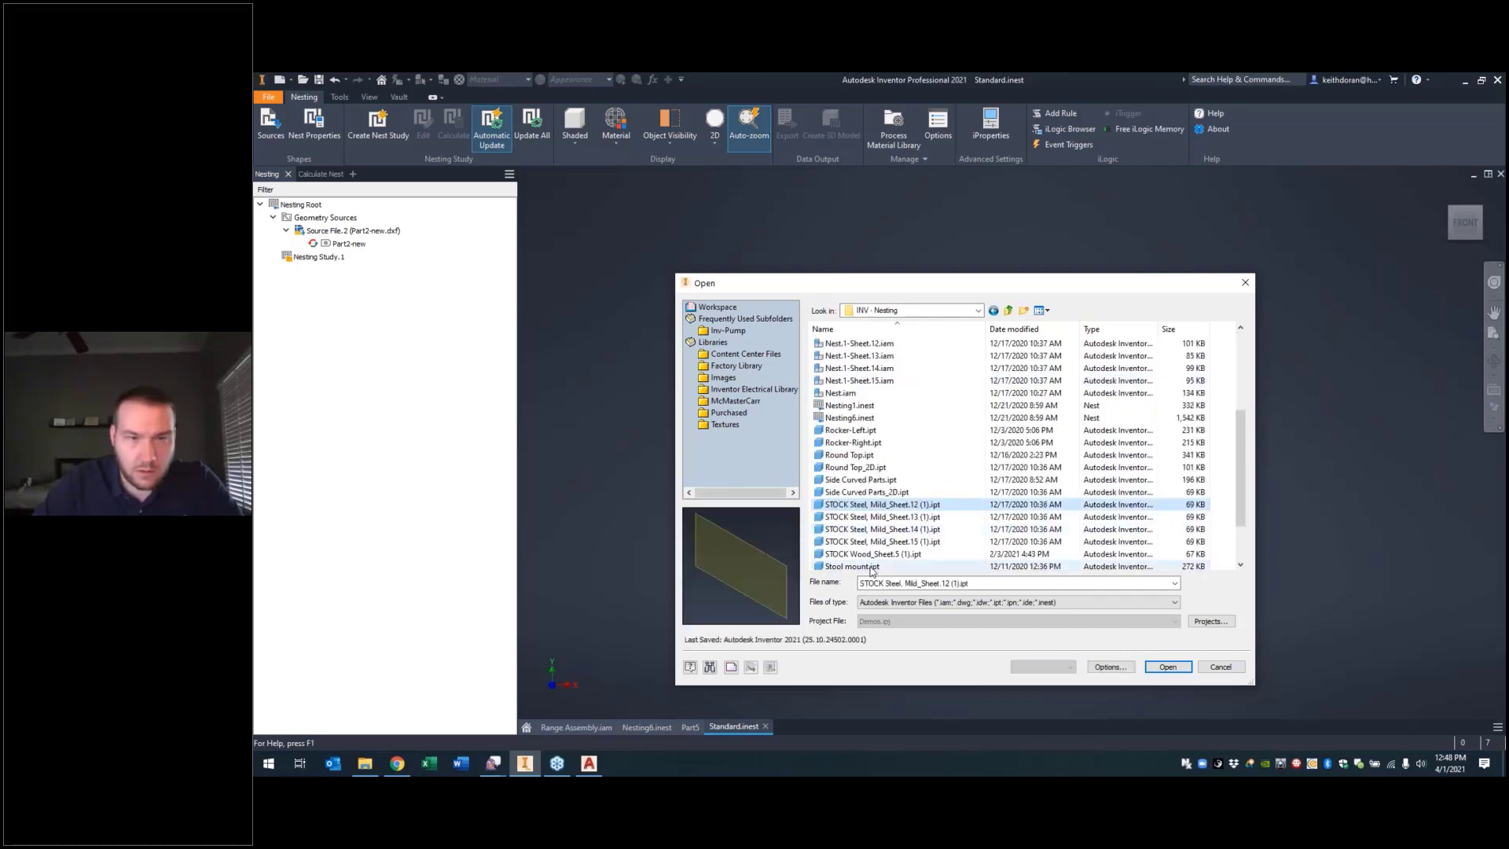
pyautogui.click(850, 430)
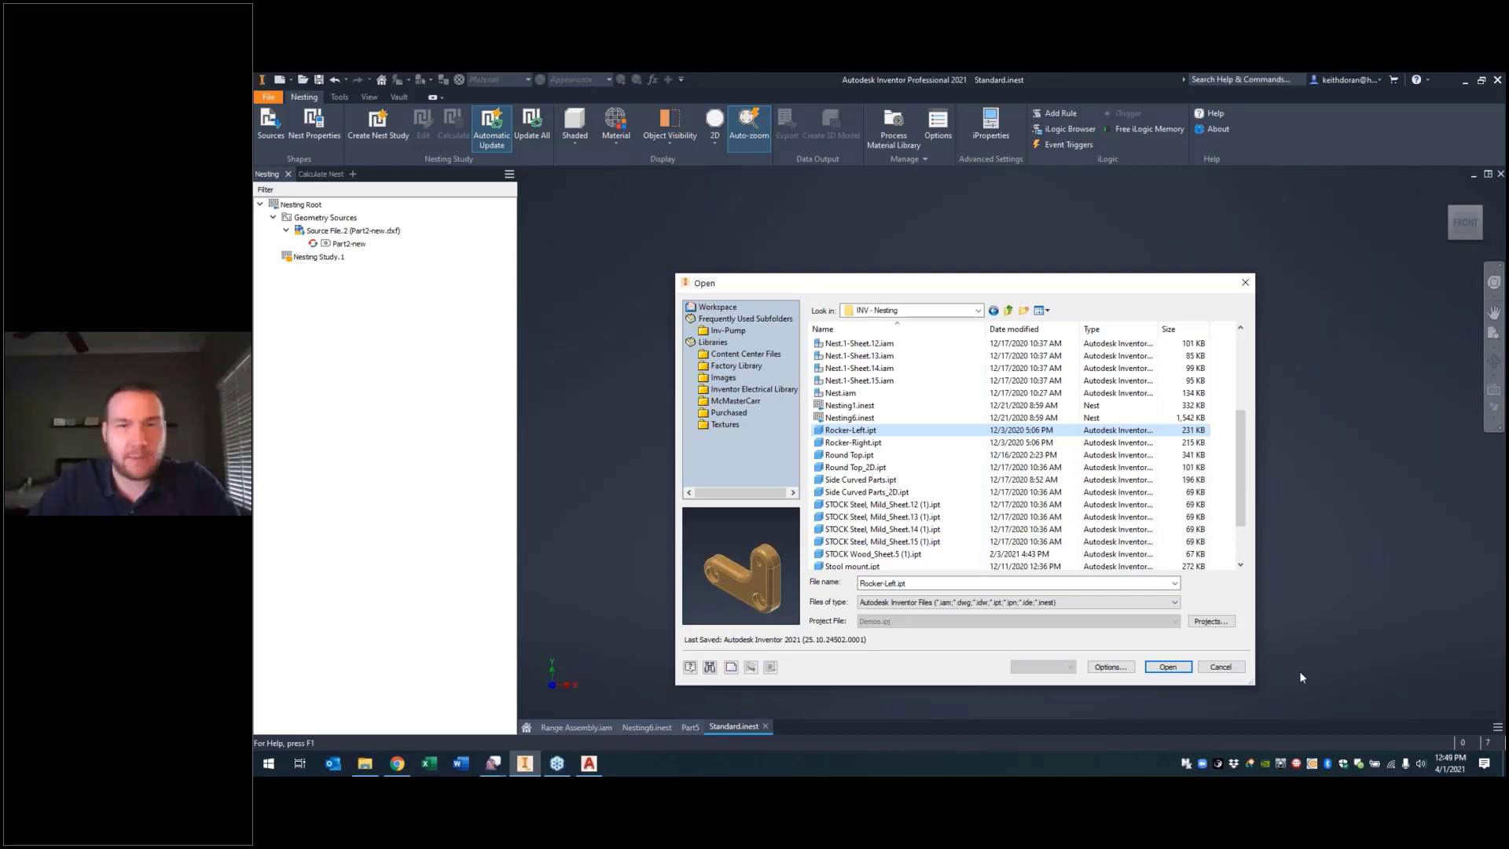
pyautogui.click(1221, 667)
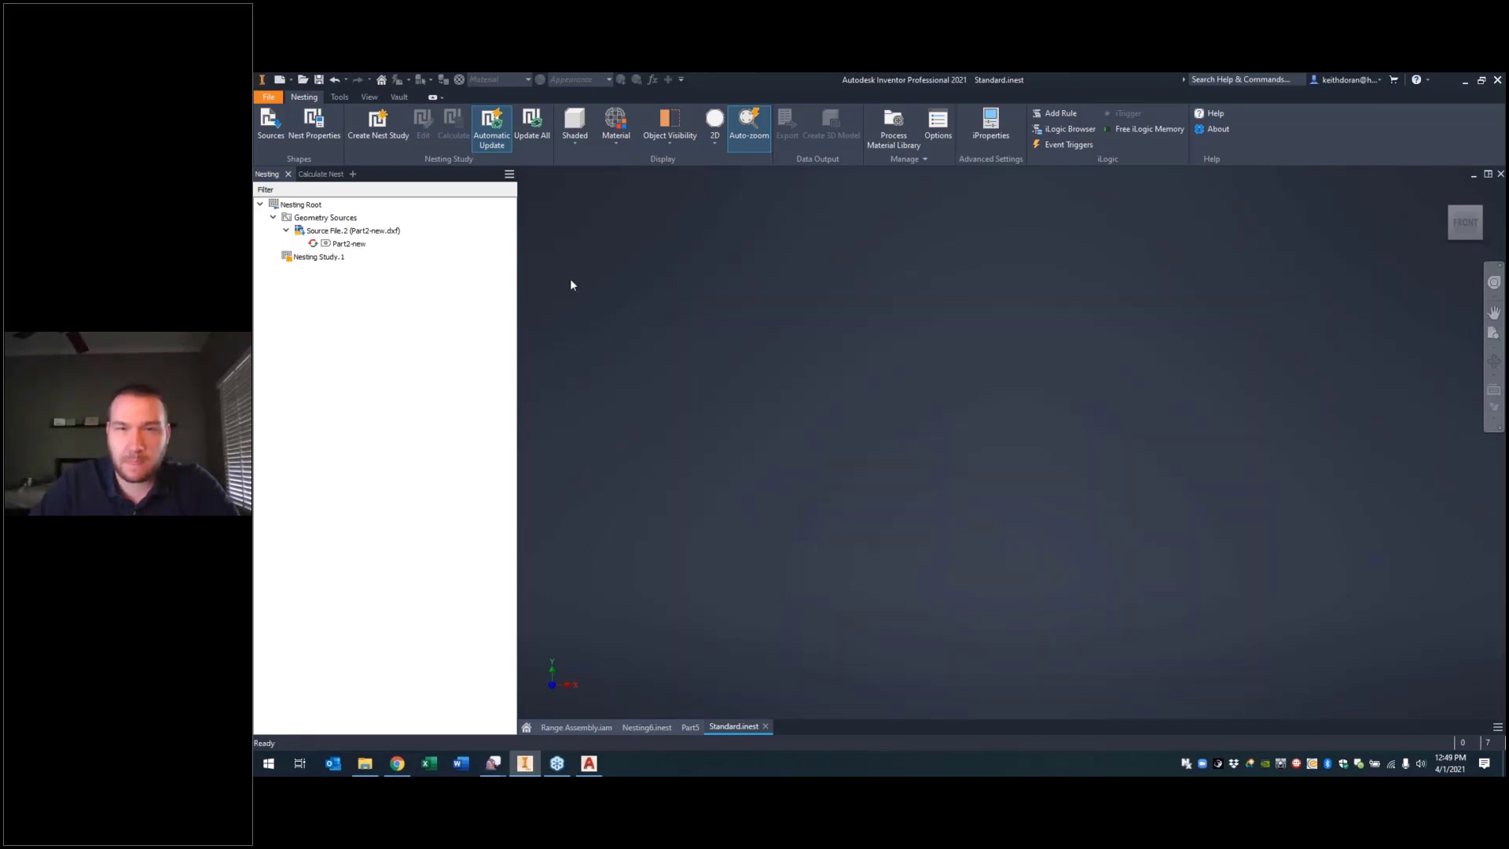
# Step: Start a new part and sketch two adjoining rectangles on a shared baseline to form an L-shaped profile
pyautogui.hotkey('ctrl', 'n')
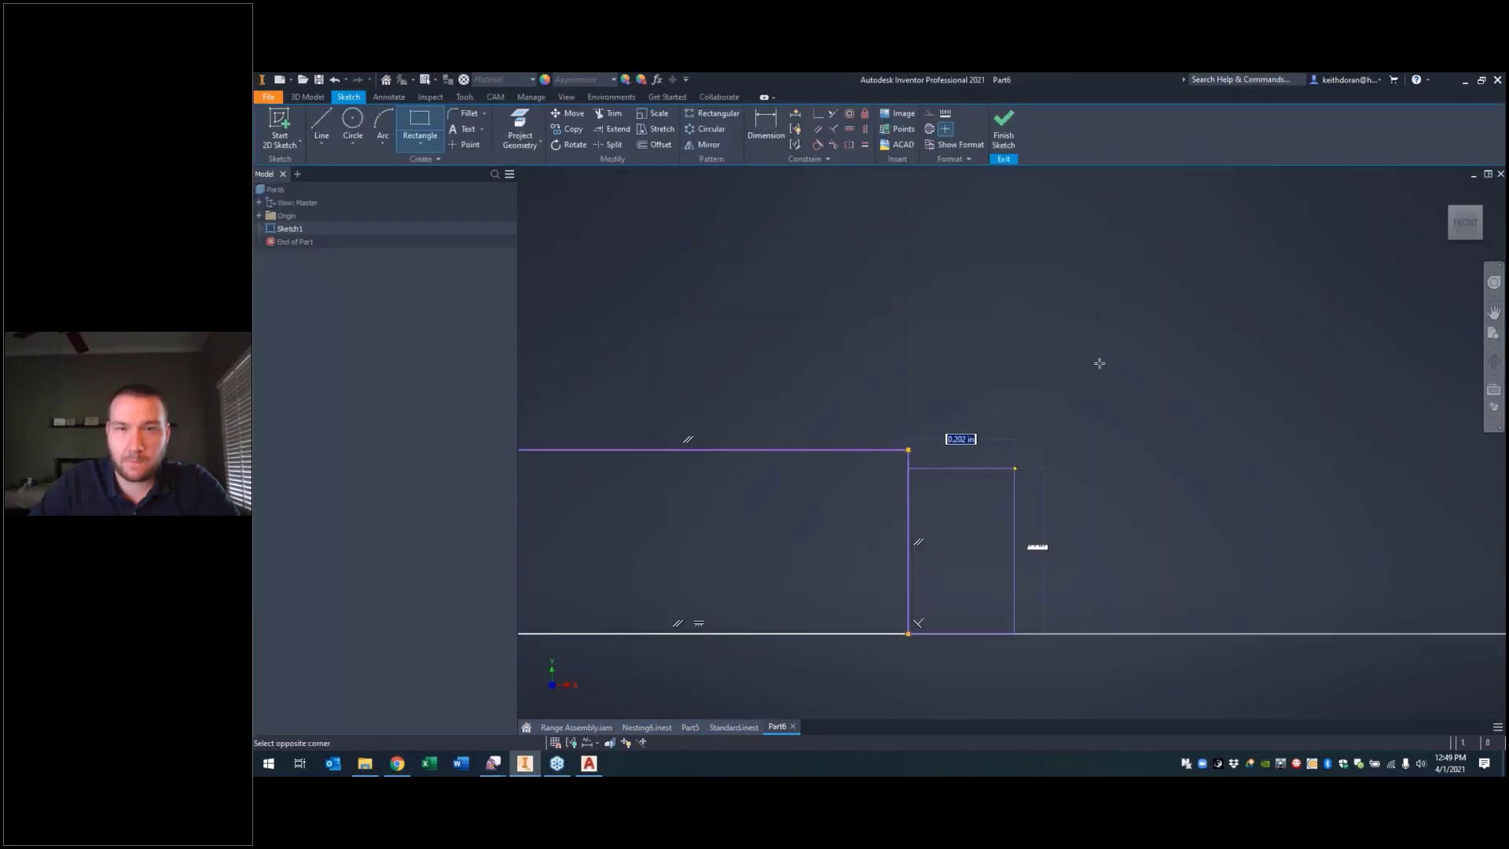
pyautogui.click(1148, 178)
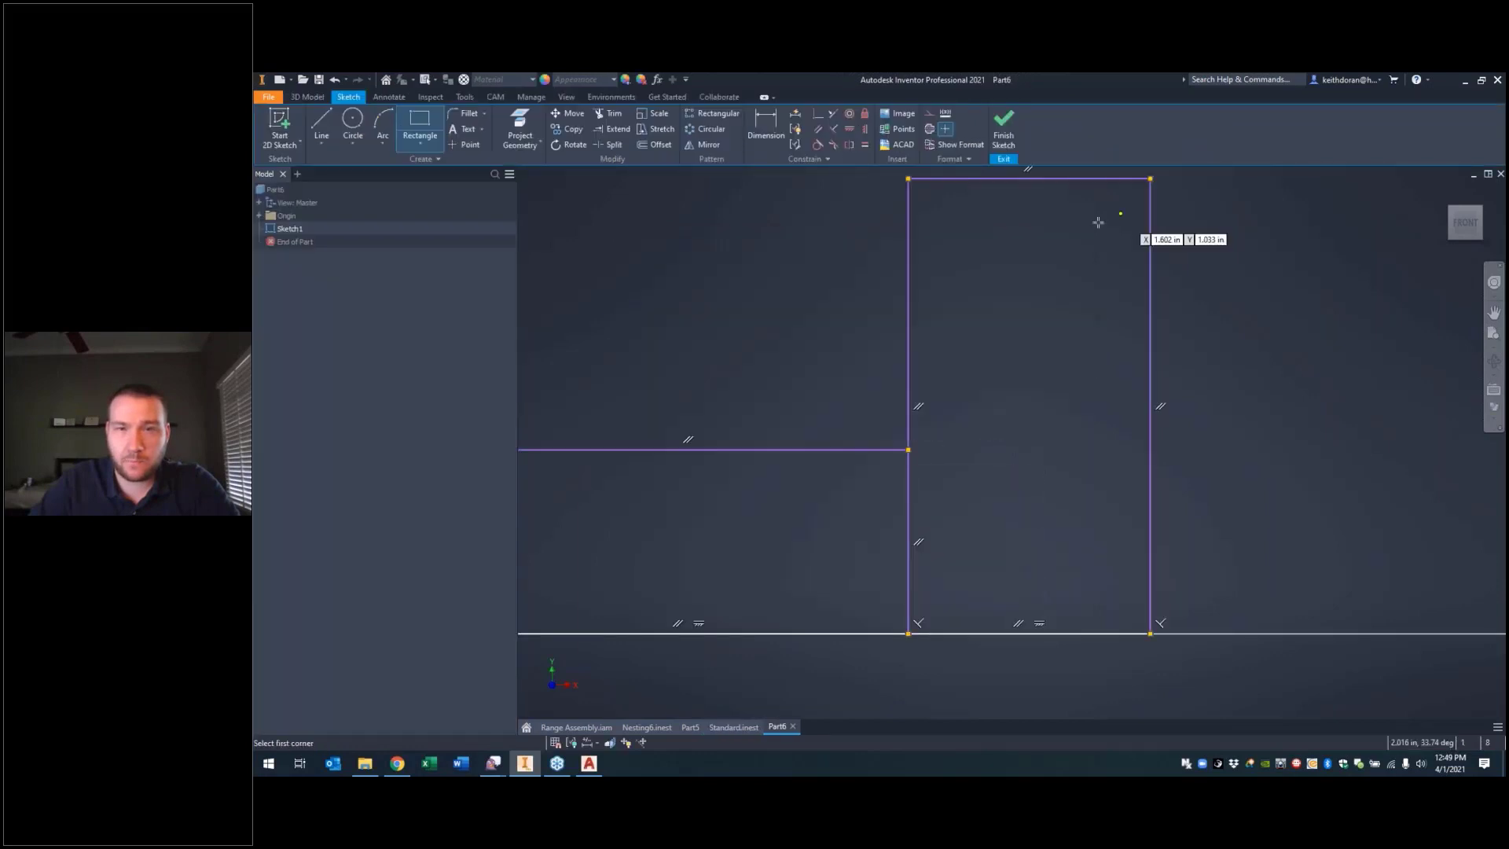
pyautogui.scroll(-5, 1096, 436)
pyautogui.rightClick(1218, 239)
pyautogui.click(1202, 322)
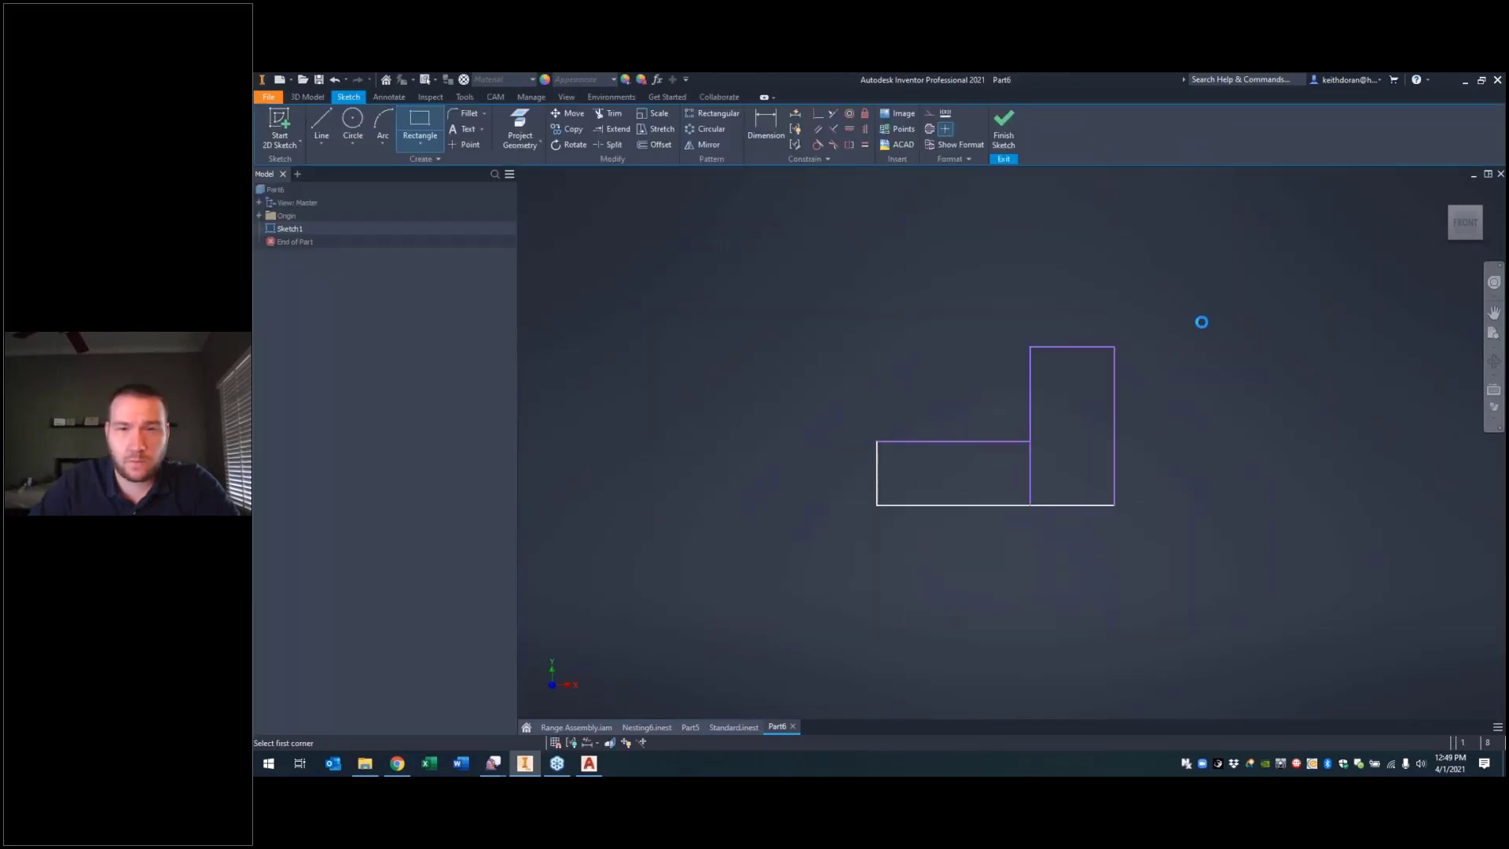
# Step: Extrude both rectangular profiles together by .12 in into one L-shaped plate
pyautogui.press('e')
pyautogui.click(1153, 413)
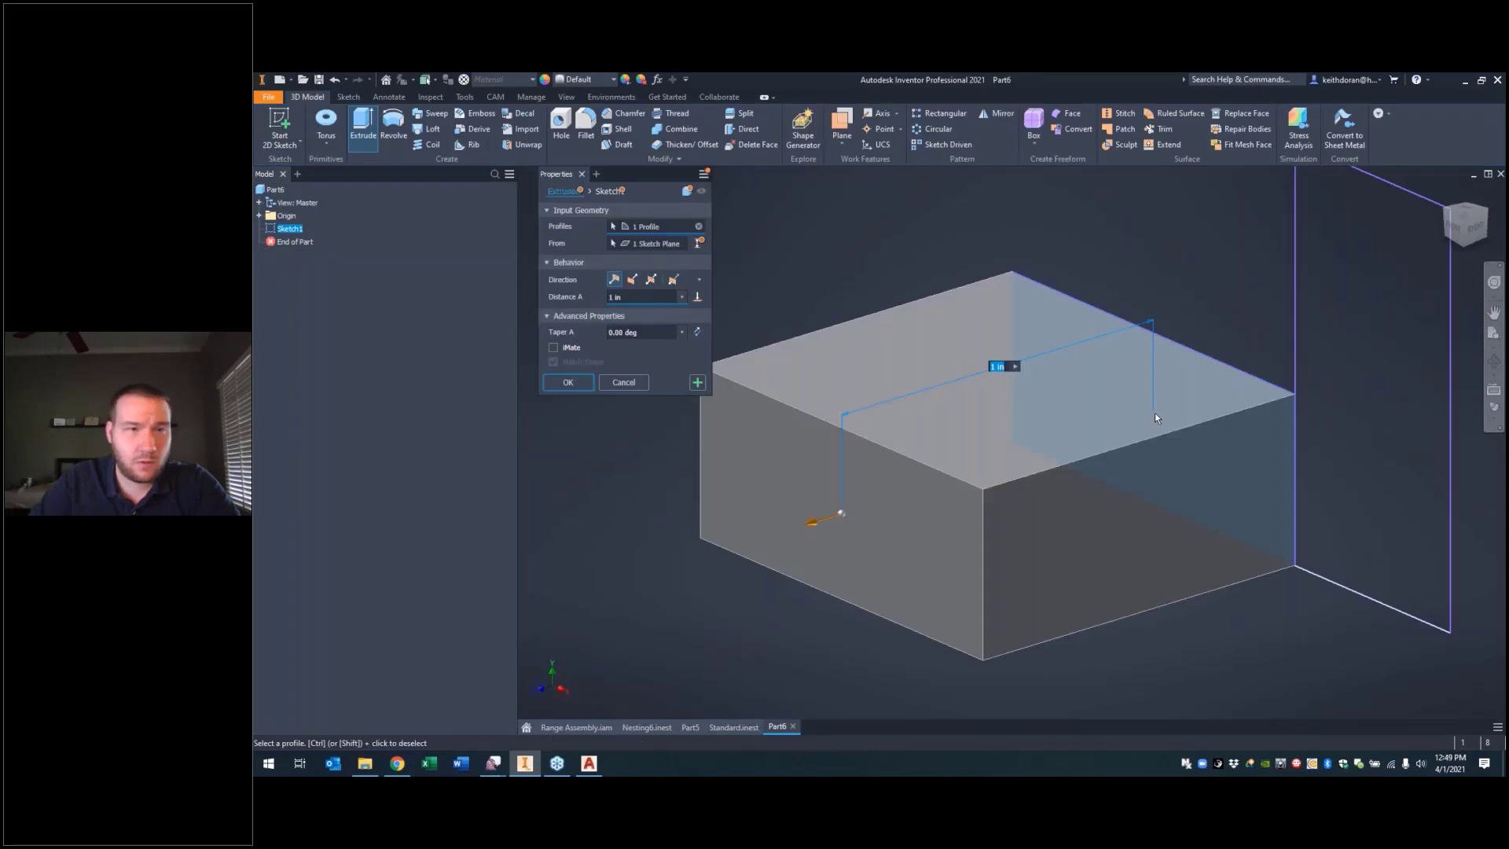
pyautogui.moveTo(1153, 412); pyautogui.dragTo(875, 442, button='middle')
pyautogui.click(1094, 425)
pyautogui.write('.1')
pyautogui.scroll(-4, 835, 455)
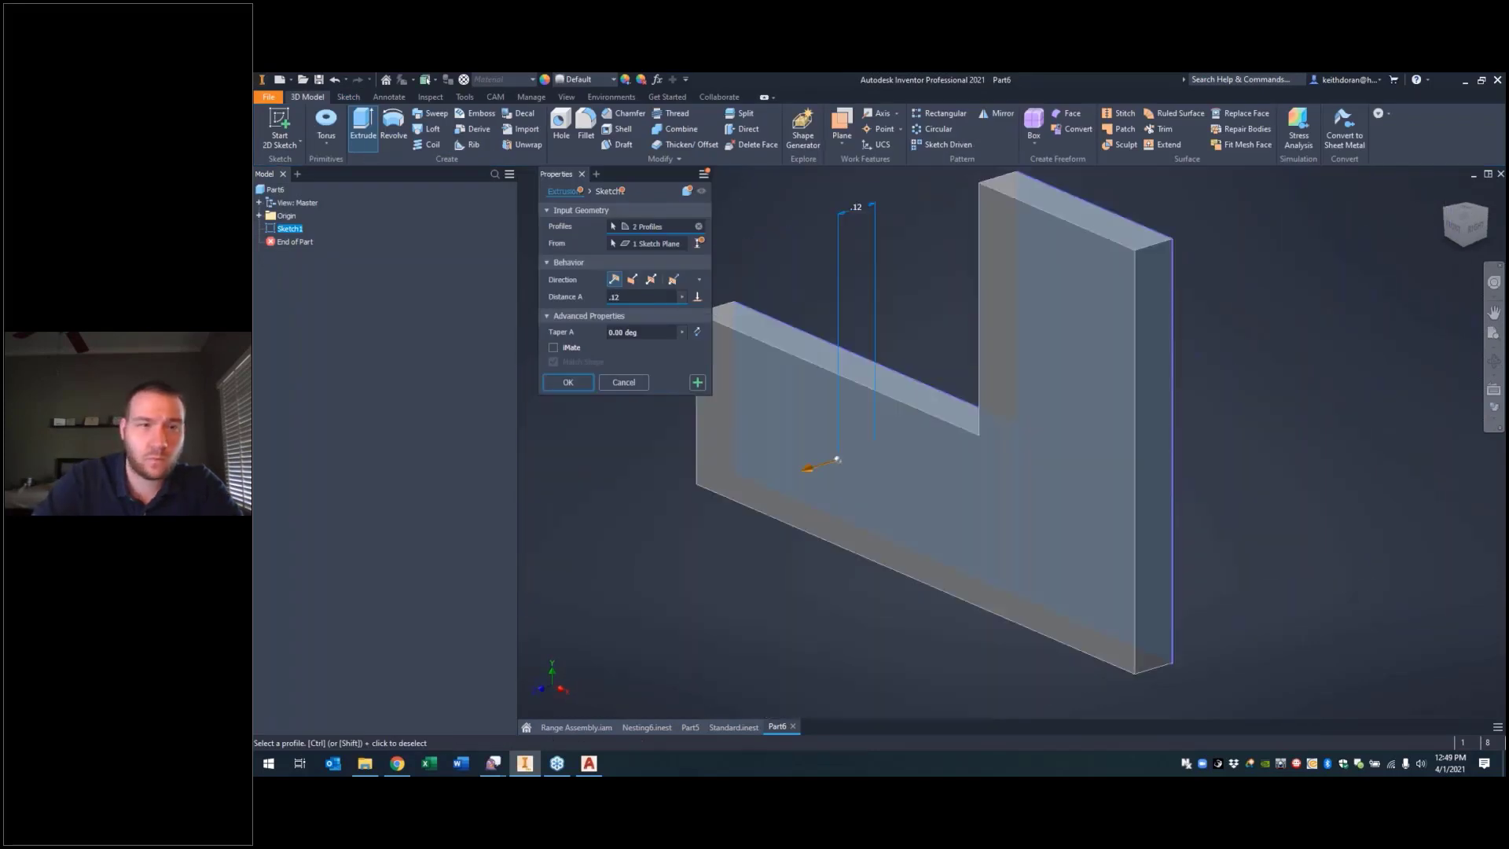
pyautogui.press('Return')
# Step: Sketch a rectangle on the plate's front face from the origin corner to the diagonally opposite outer corner, enclosing the L shape
pyautogui.press('s')
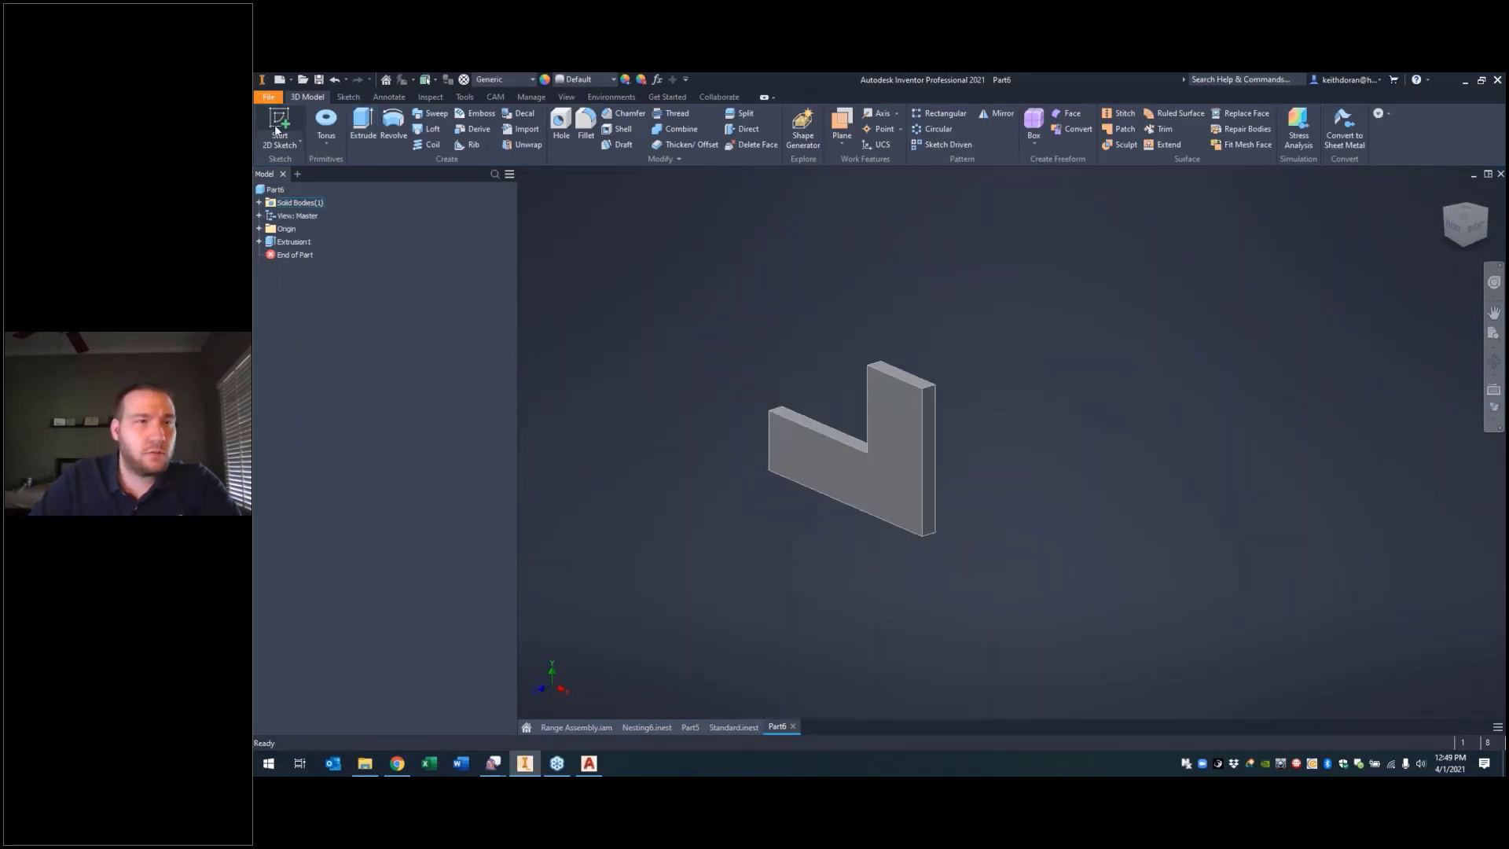
pyautogui.click(969, 521)
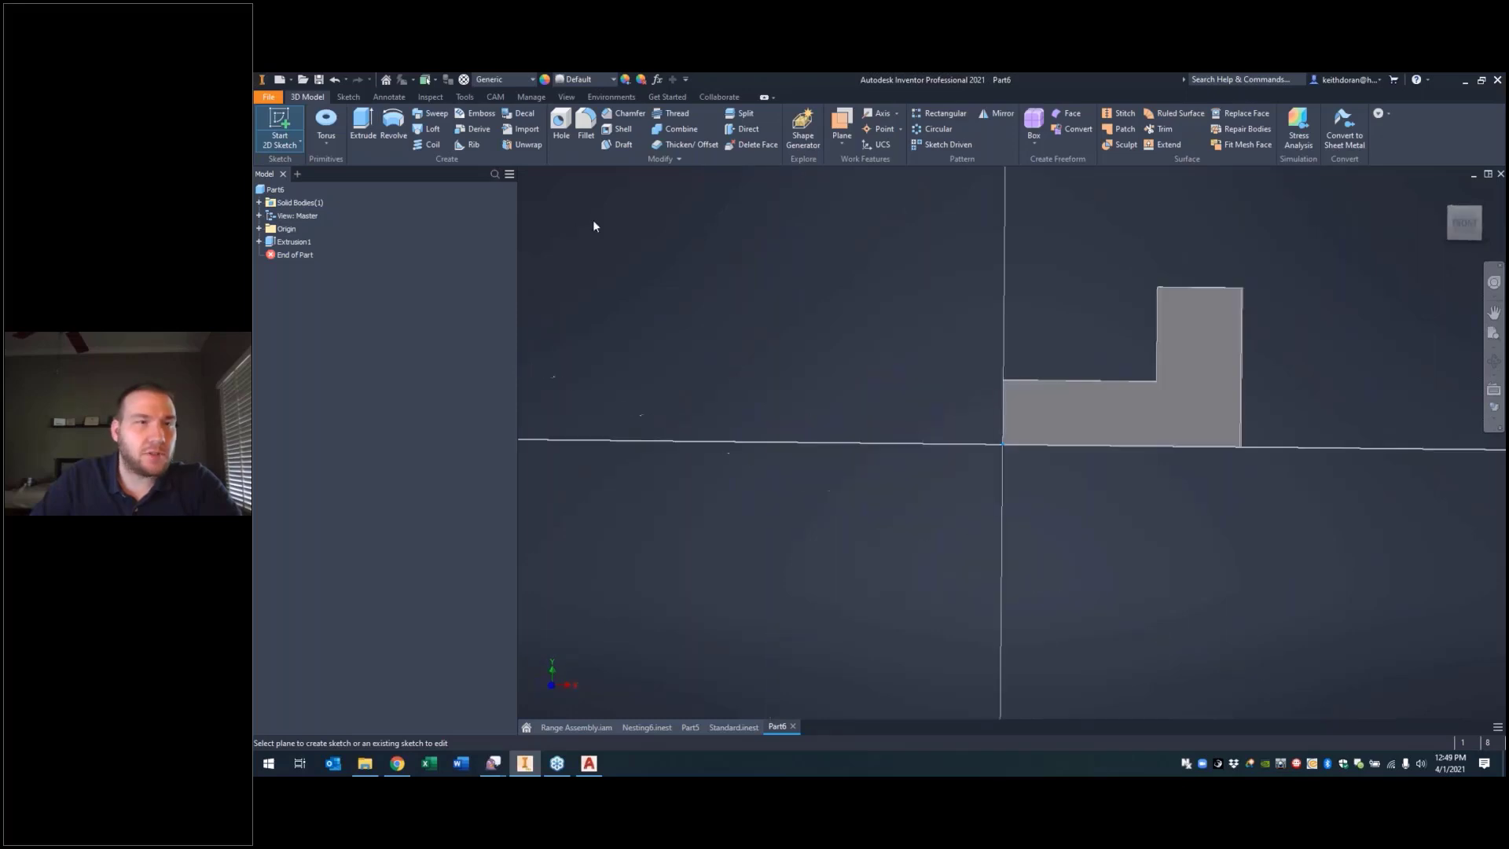
pyautogui.press('r')
pyautogui.click(614, 527)
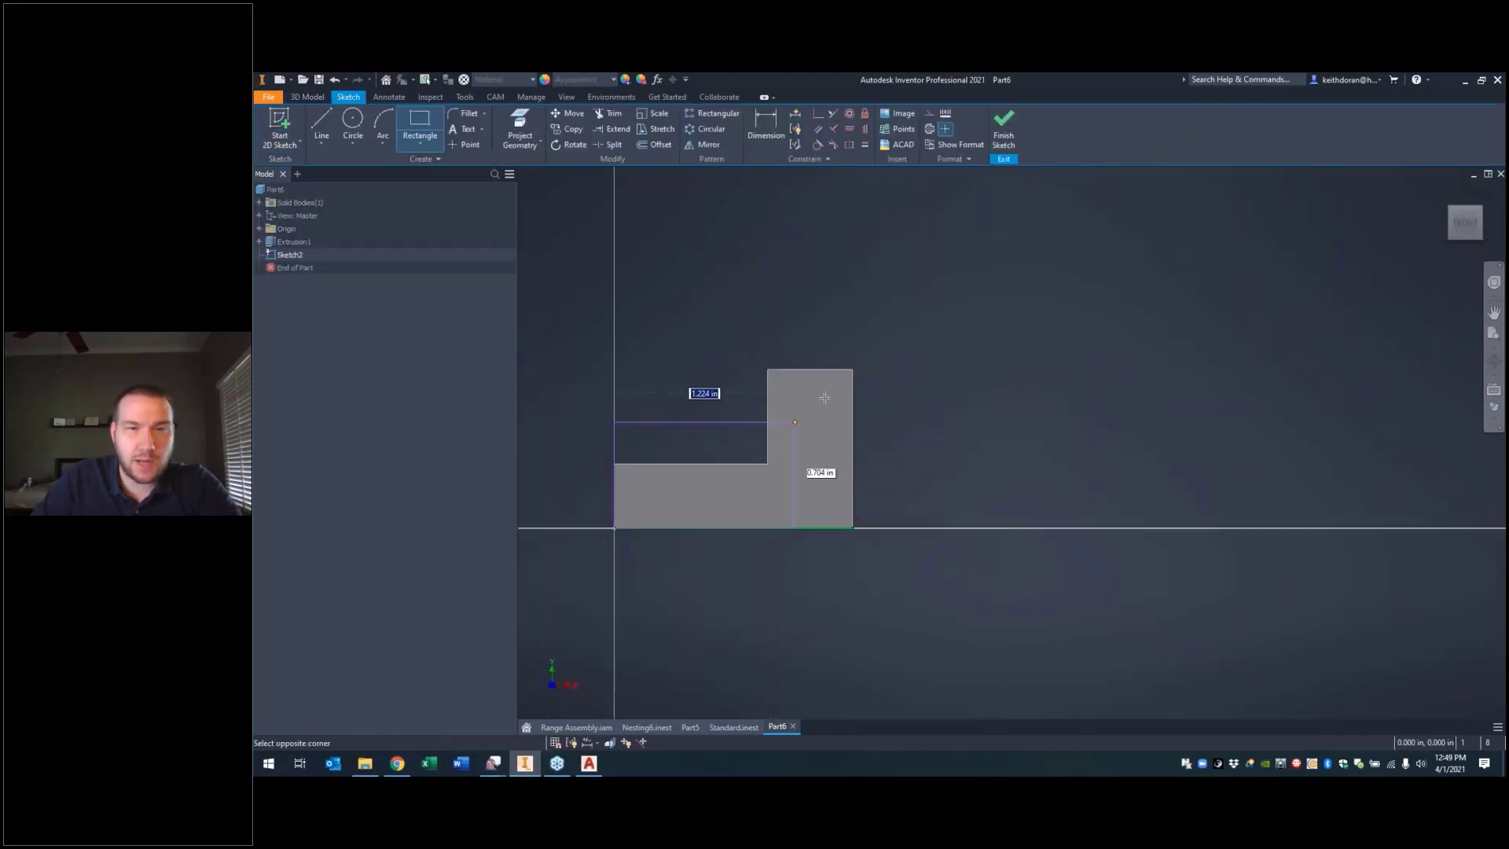
pyautogui.click(856, 368)
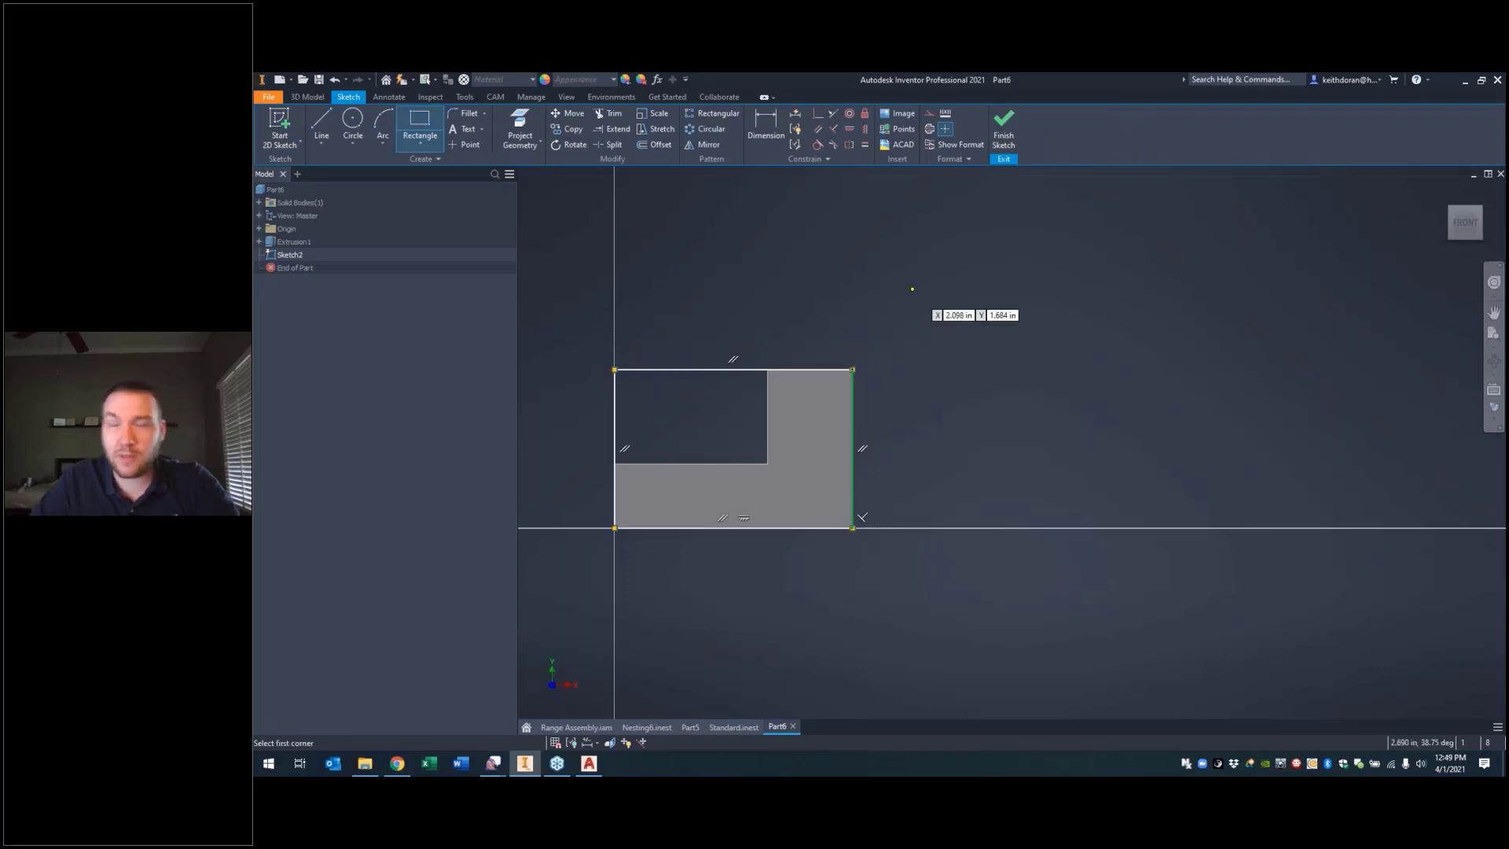
pyautogui.press('Escape')
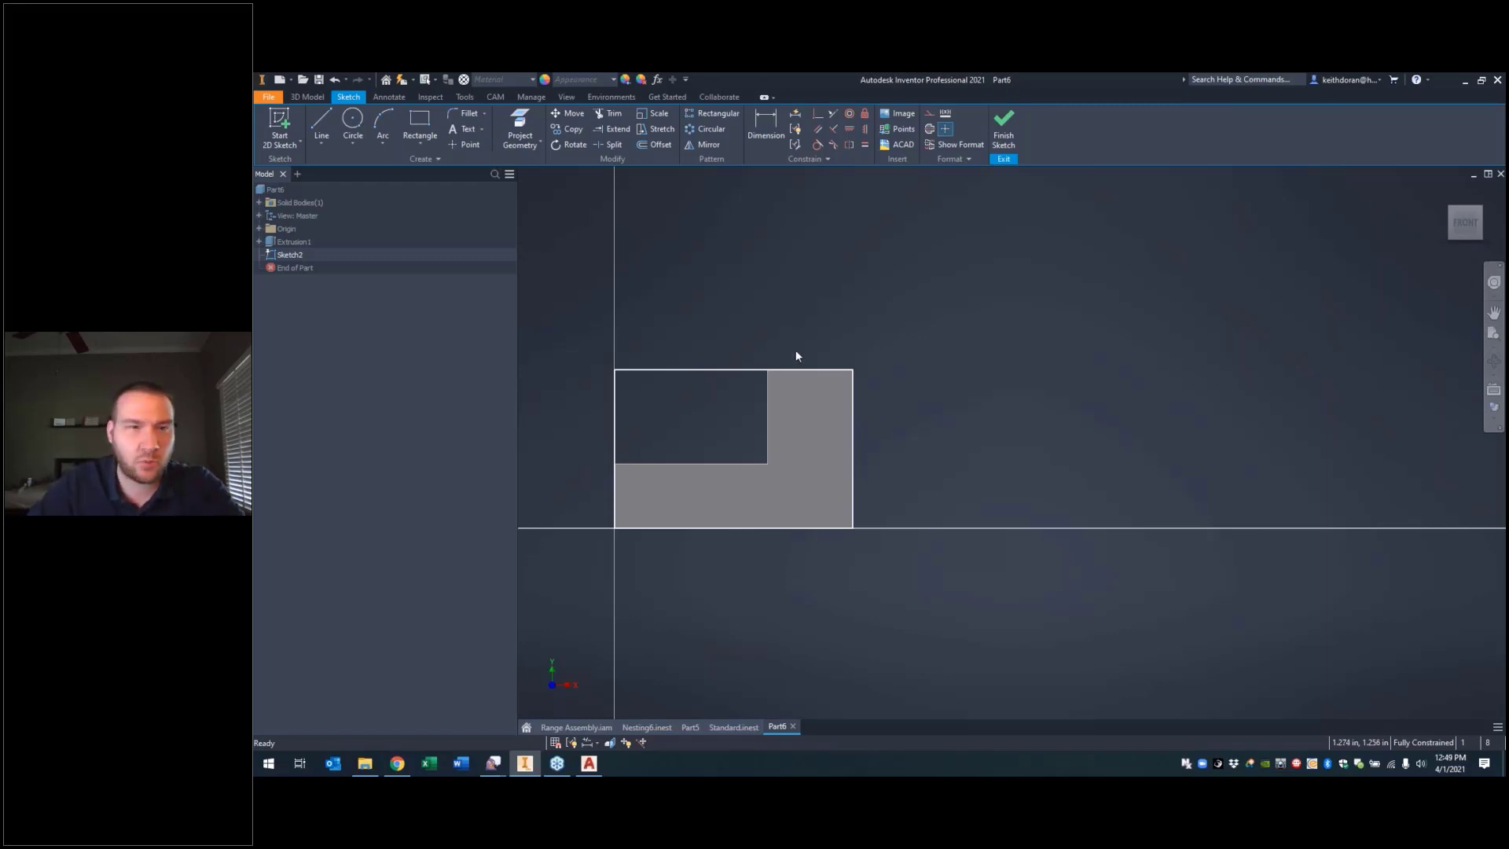
pyautogui.click(1003, 125)
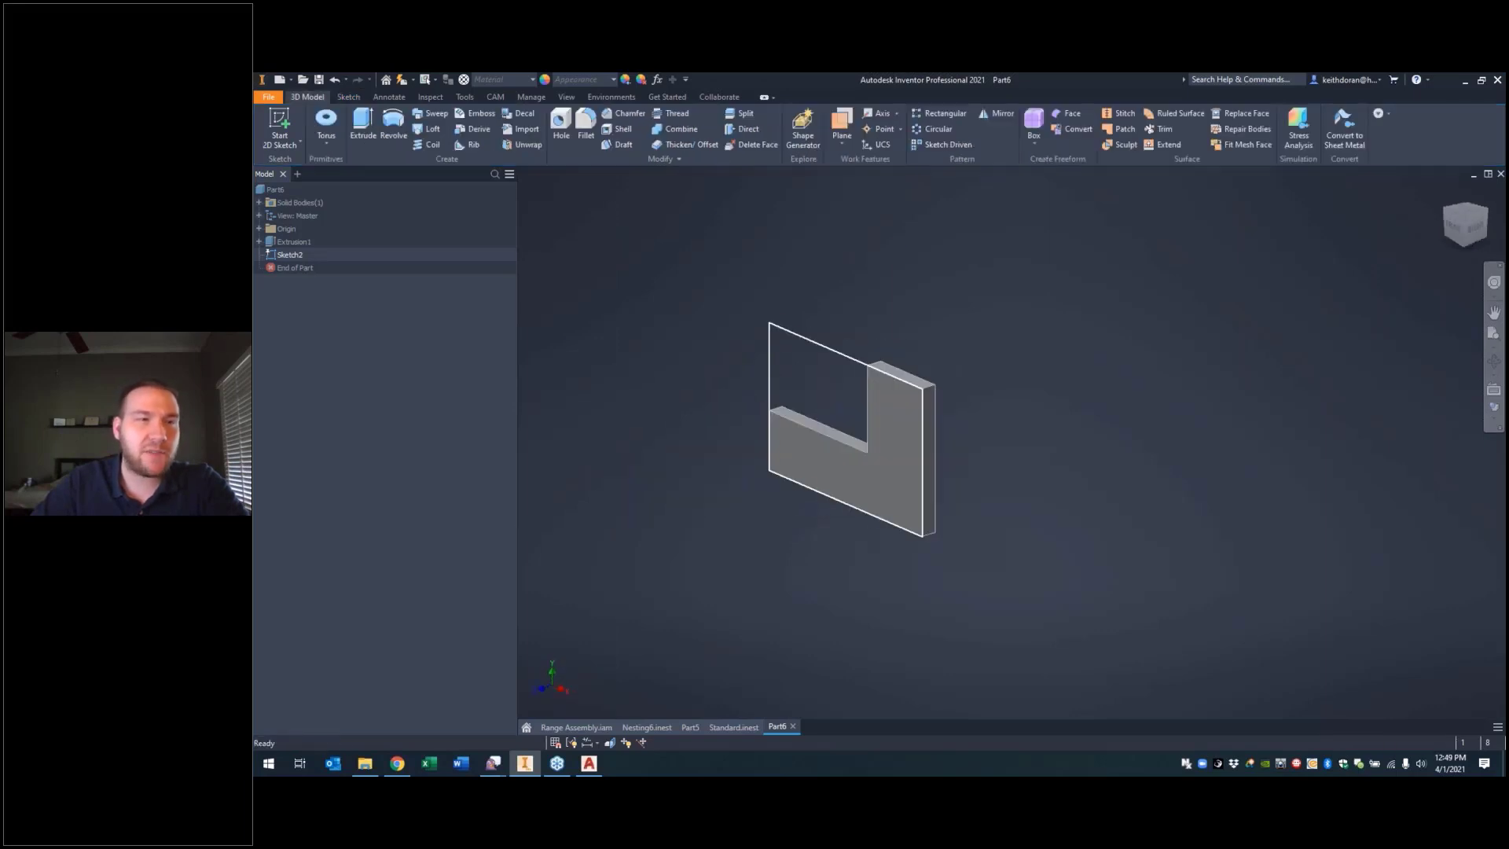
# Step: Set the enclosing rectangle sketch to Use for Nesting and save the part as Part6.ipt
pyautogui.rightClick(288, 255)
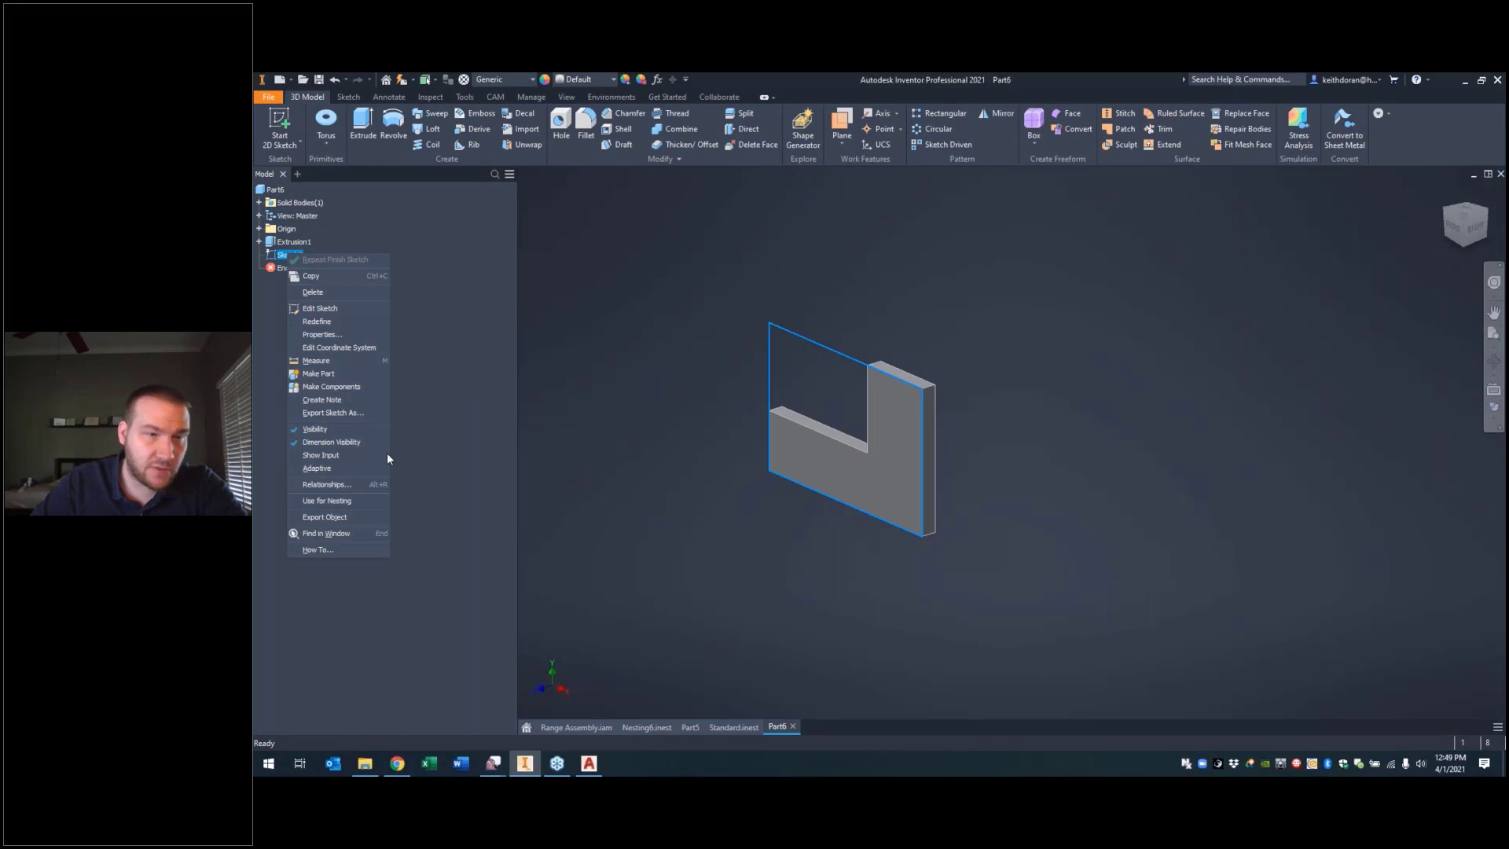
pyautogui.click(350, 502)
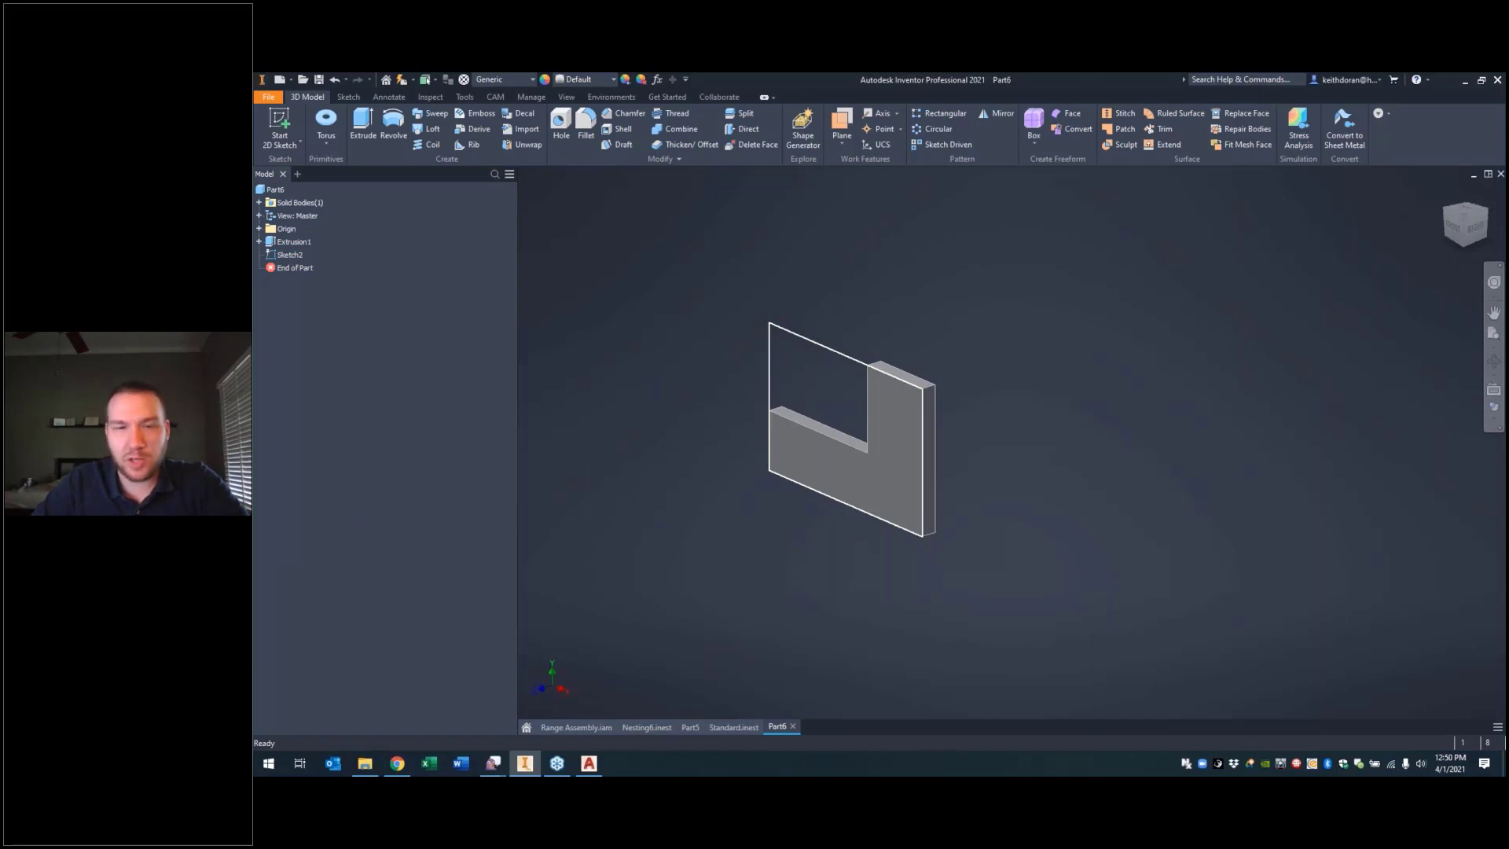
pyautogui.click(318, 80)
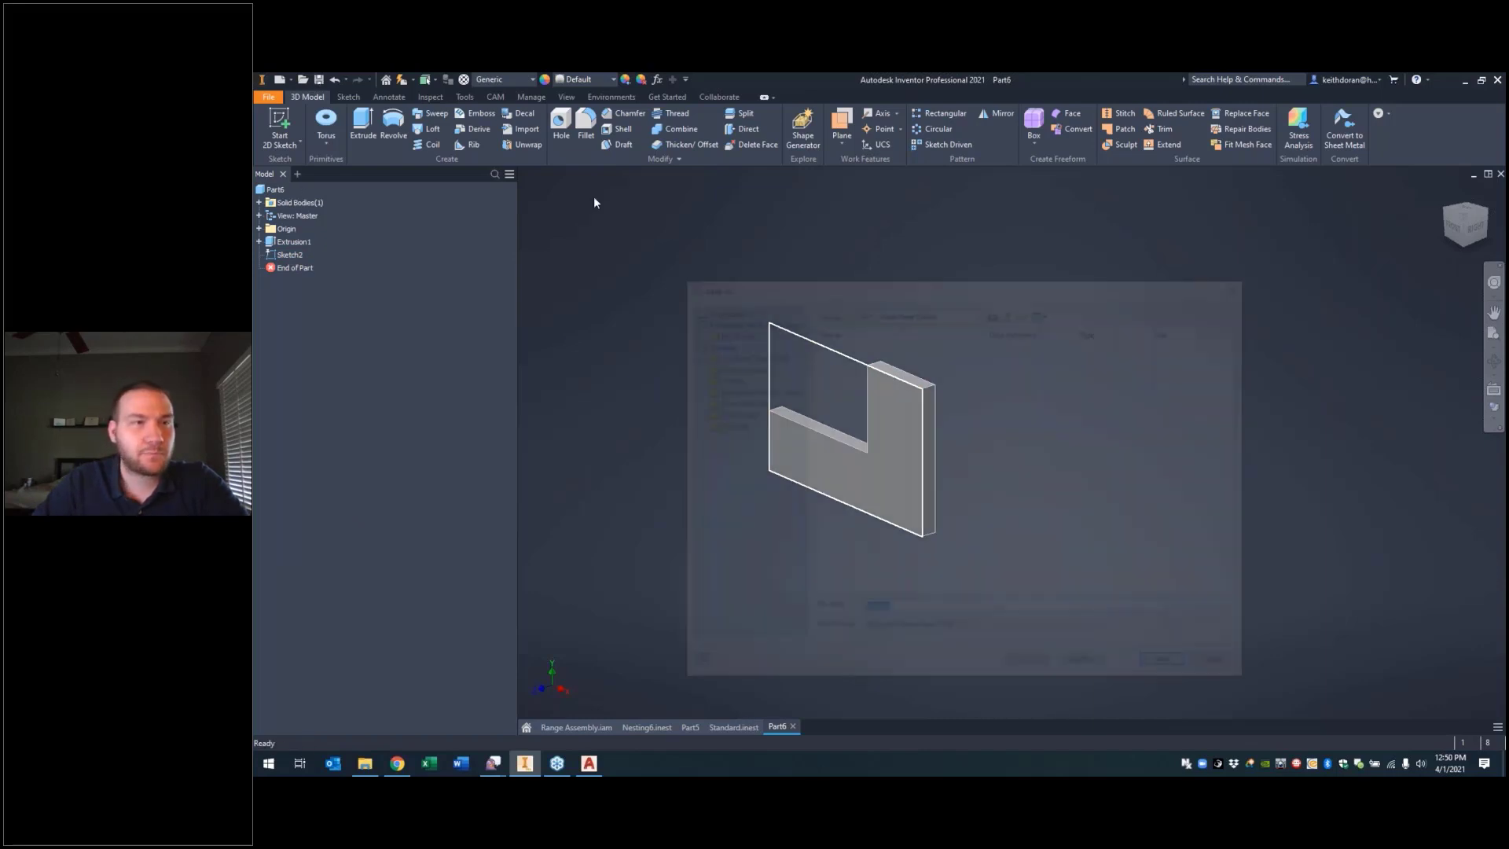
pyautogui.click(1171, 667)
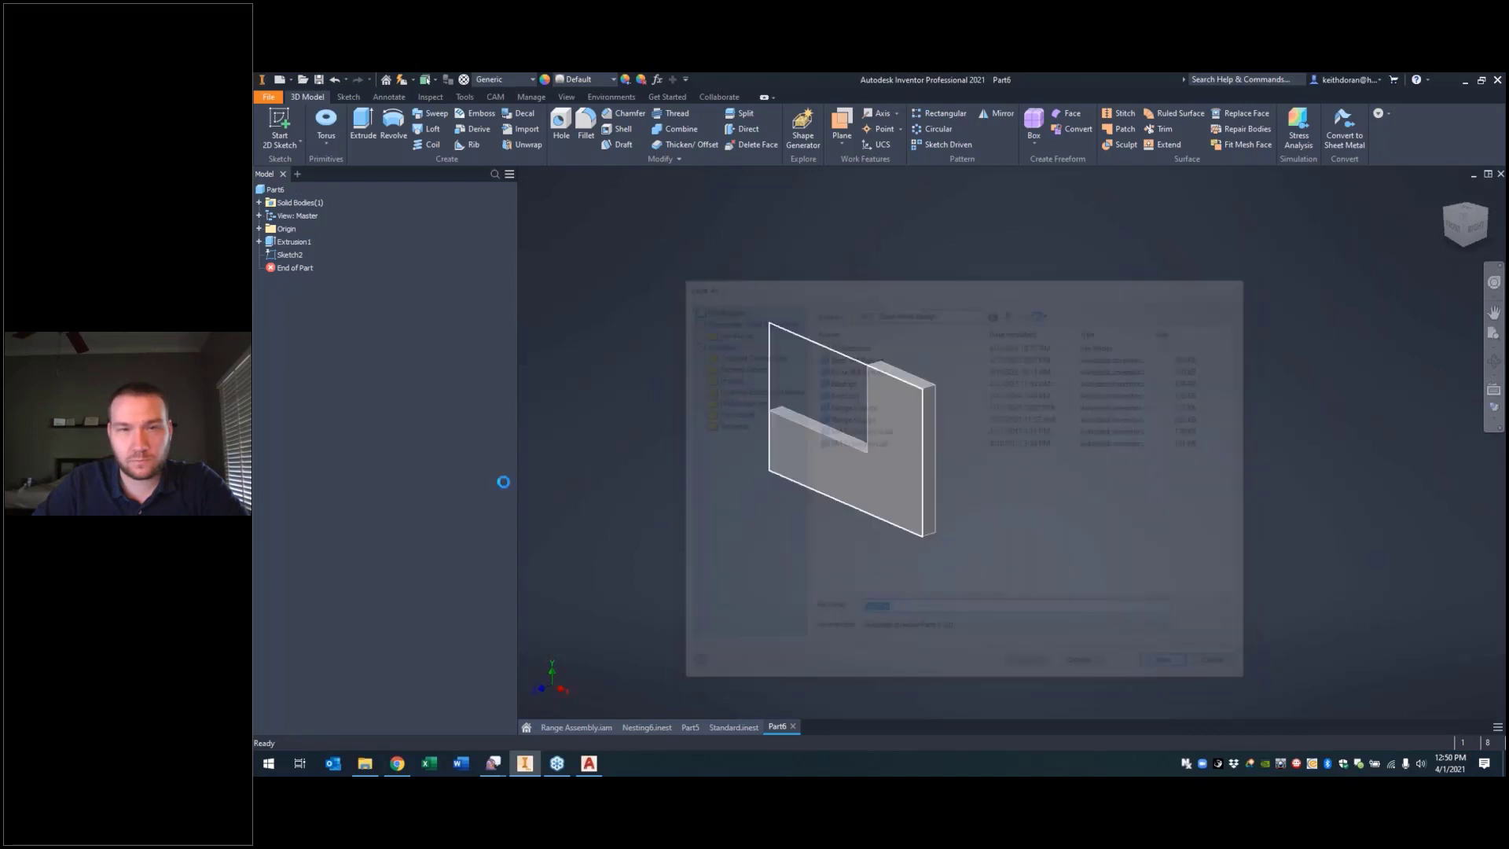
# Step: Try to create a nest from Part6.ipt using the Default template
pyautogui.rightClick(275, 191)
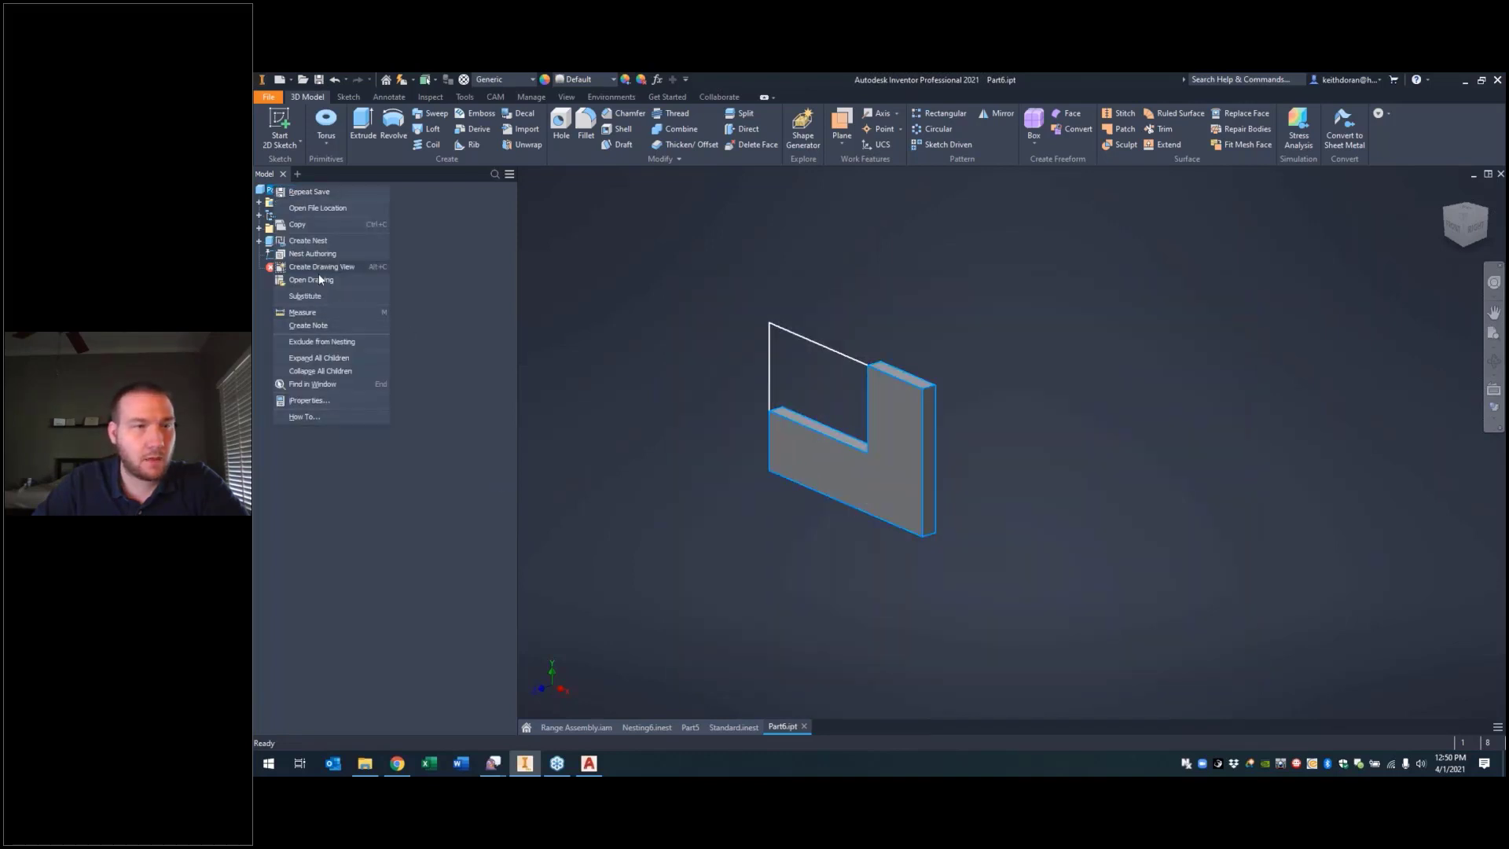
pyautogui.click(315, 238)
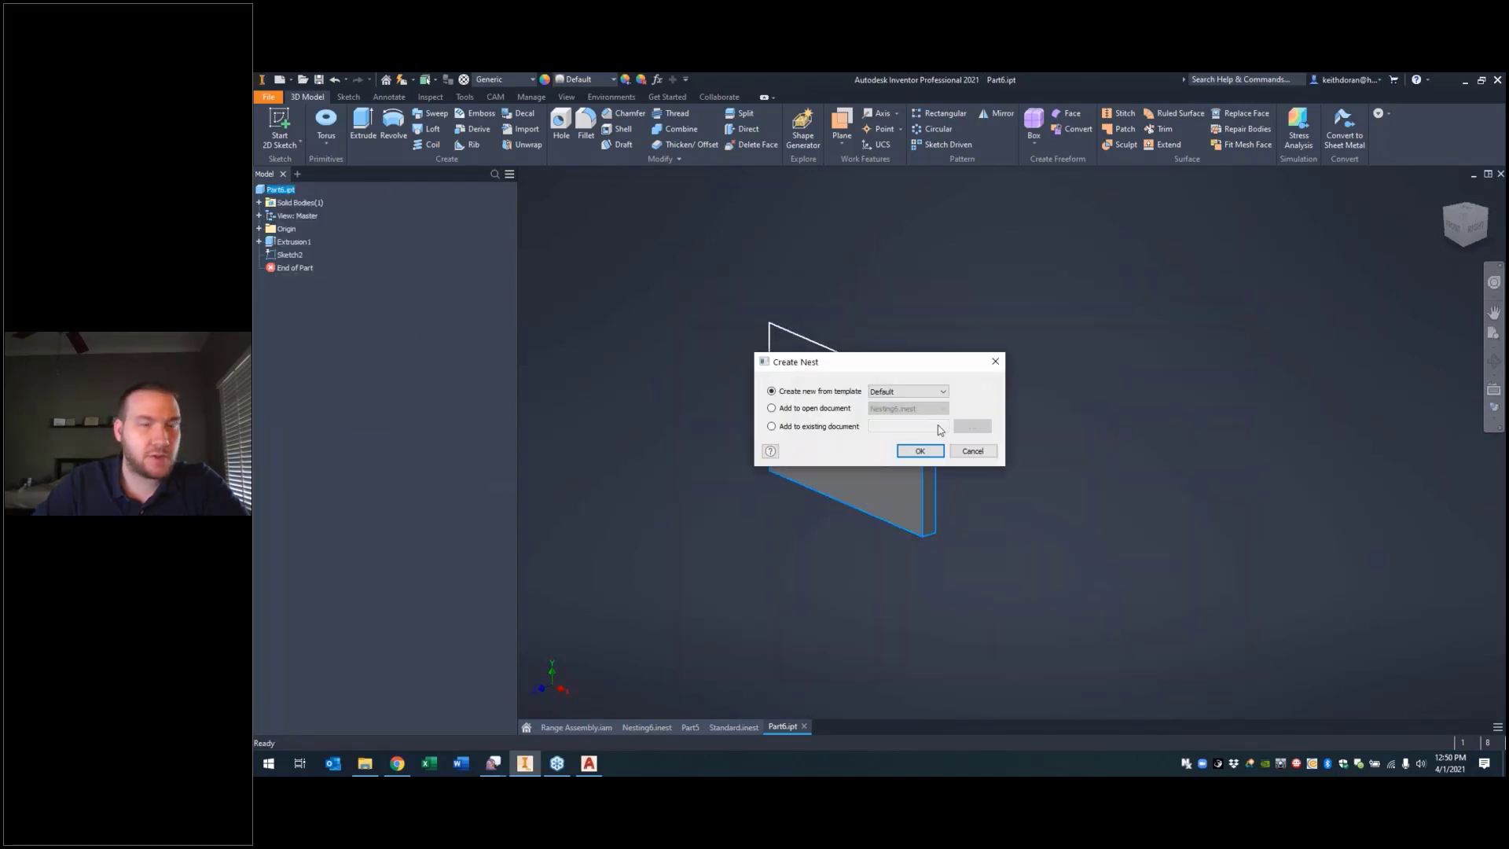
pyautogui.click(910, 447)
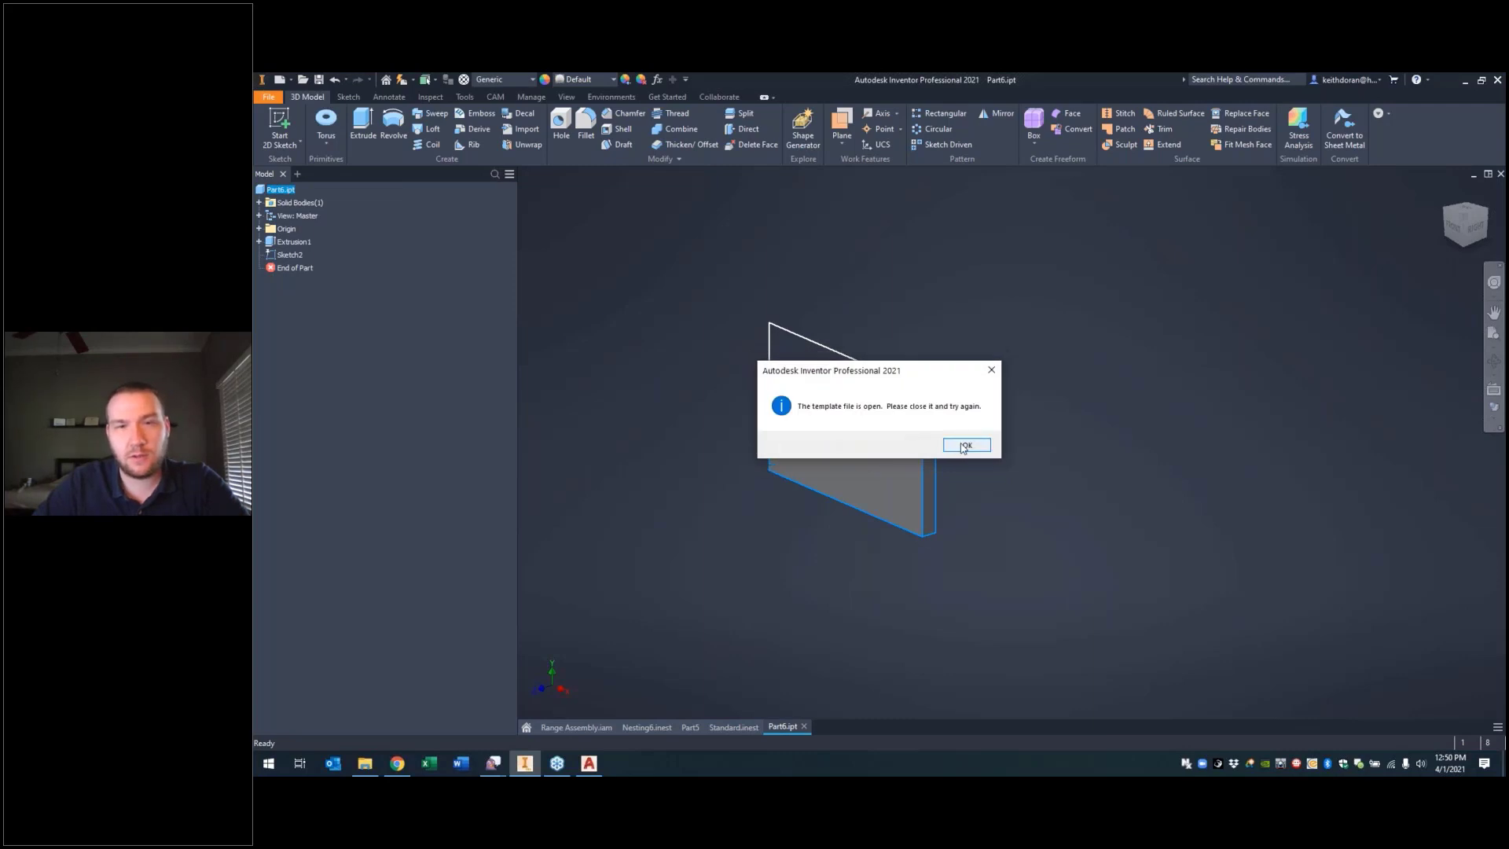
pyautogui.click(965, 444)
# Step: Close the open Standard.inest template file without saving its changes
pyautogui.click(734, 727)
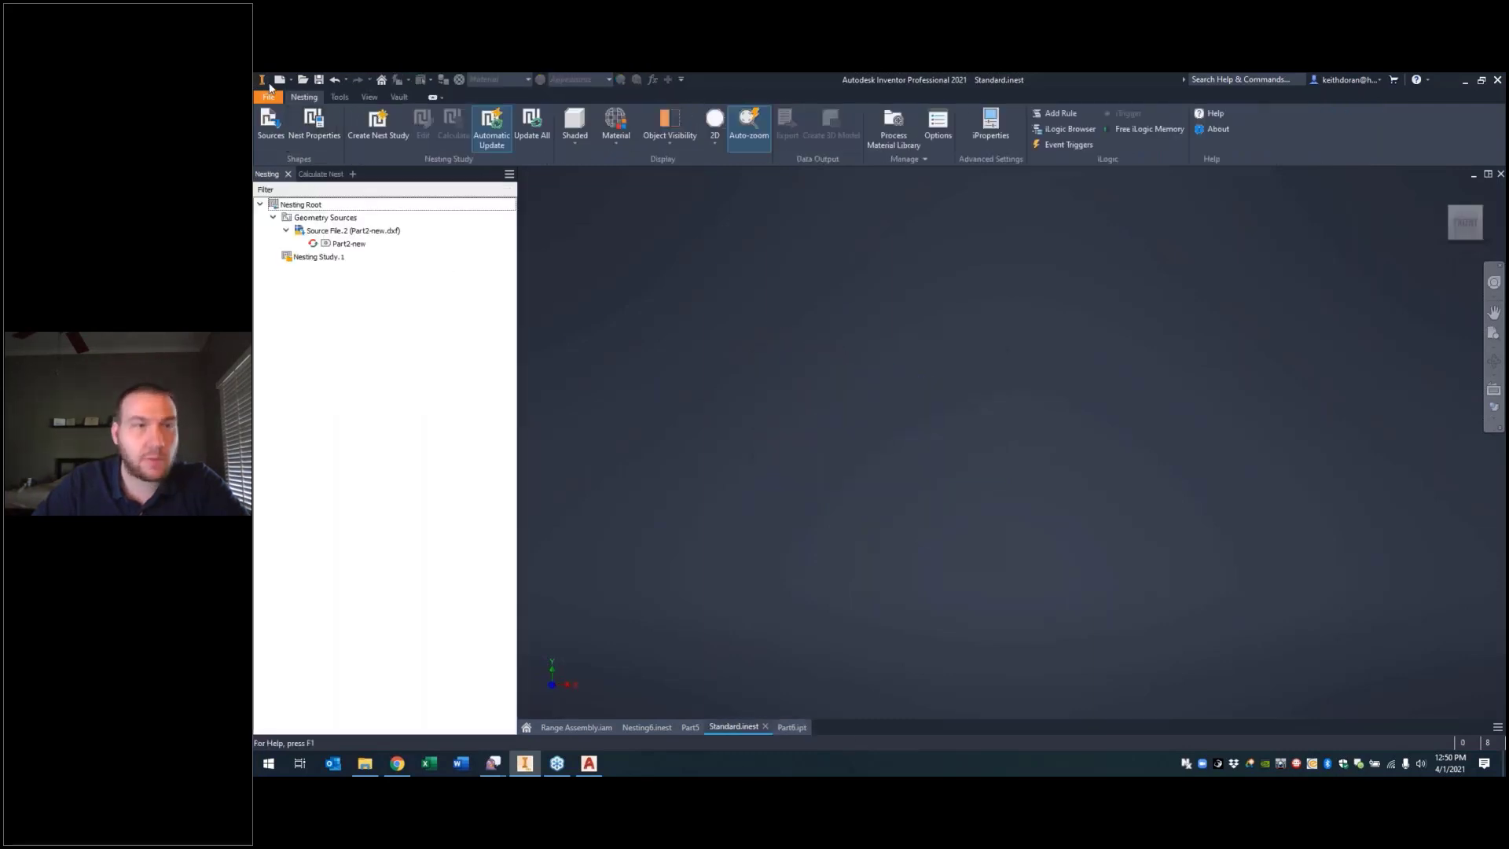
pyautogui.click(766, 727)
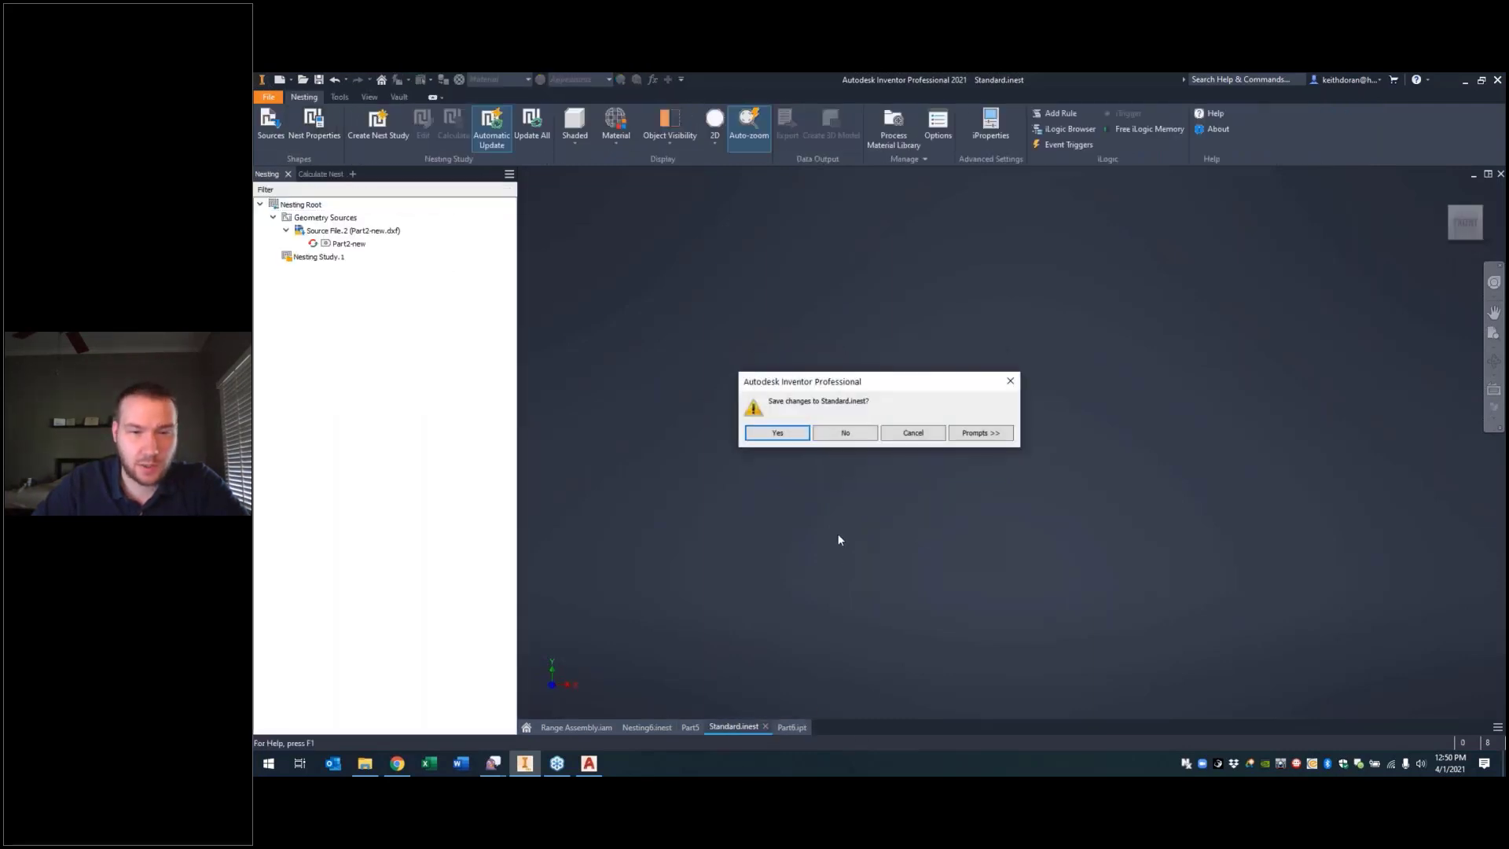
pyautogui.click(831, 434)
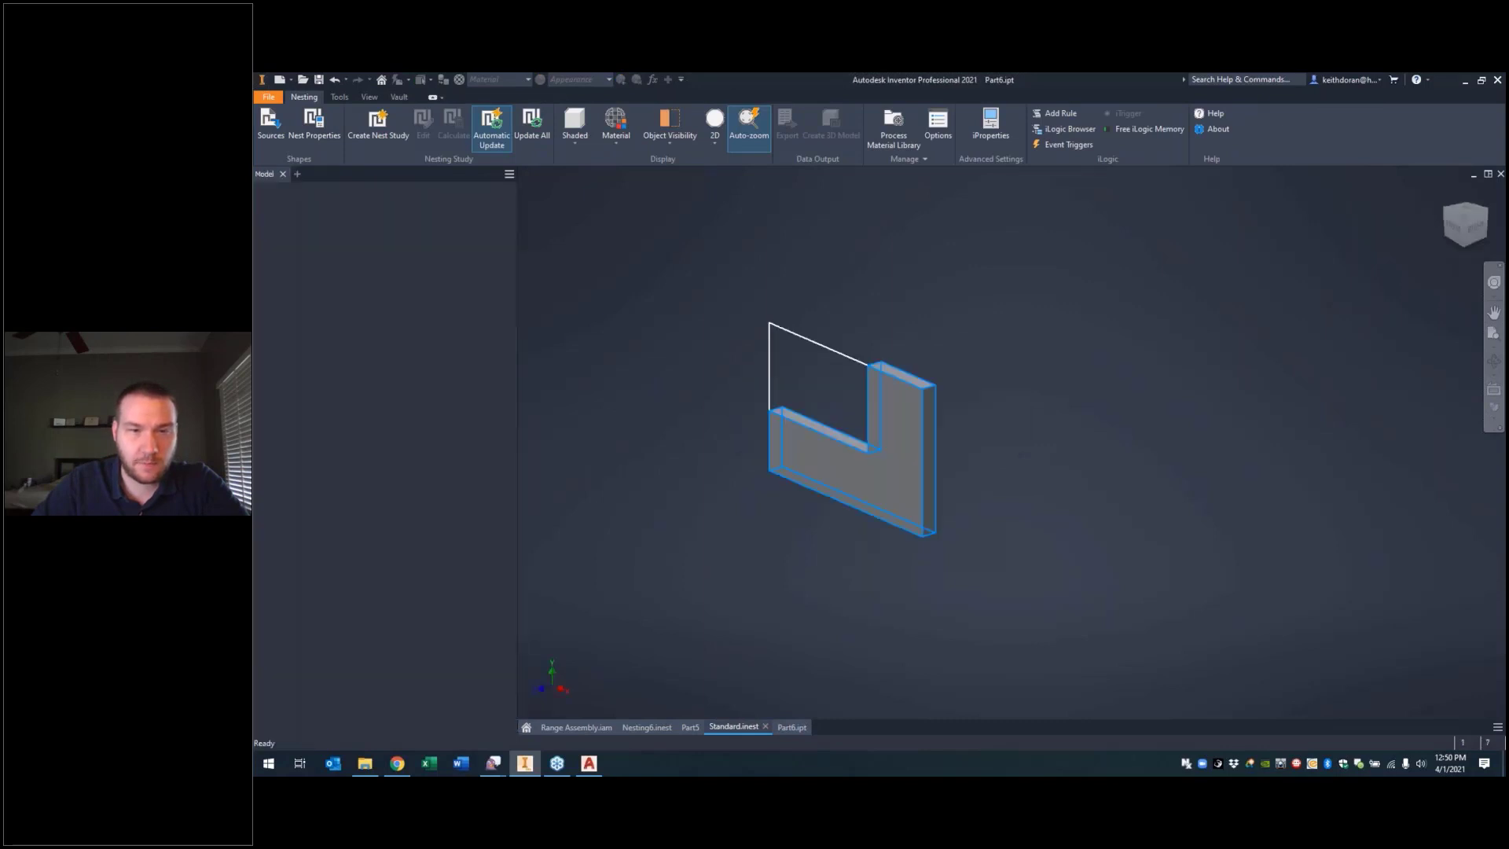
# Step: Create a nest from Part6.ipt with the Default template, automatically creating and mapping the missing Generic - 0.12in material, and accept the source
pyautogui.rightClick(280, 189)
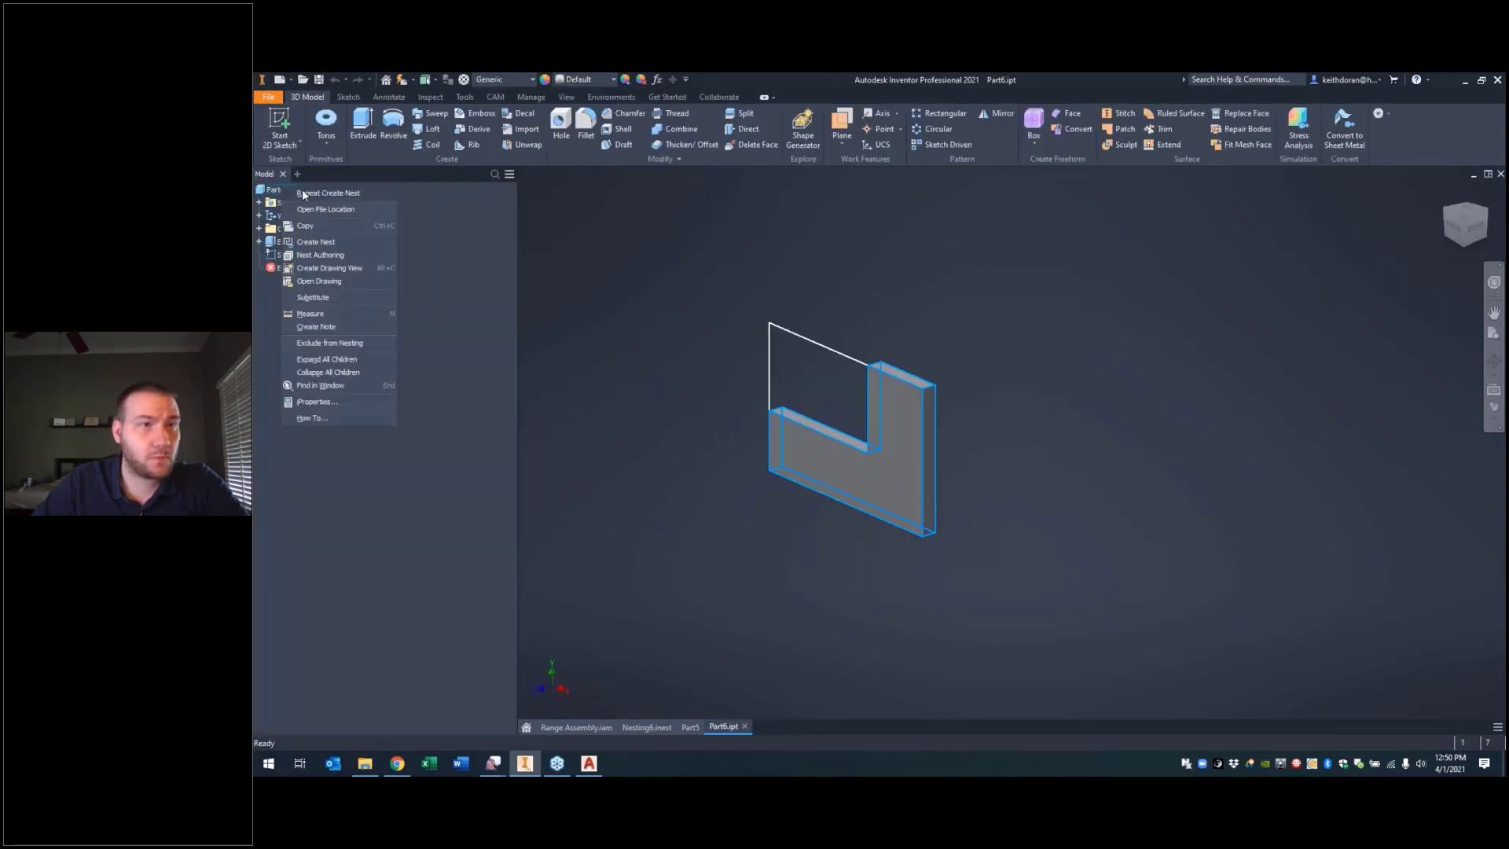
pyautogui.click(329, 249)
pyautogui.click(940, 452)
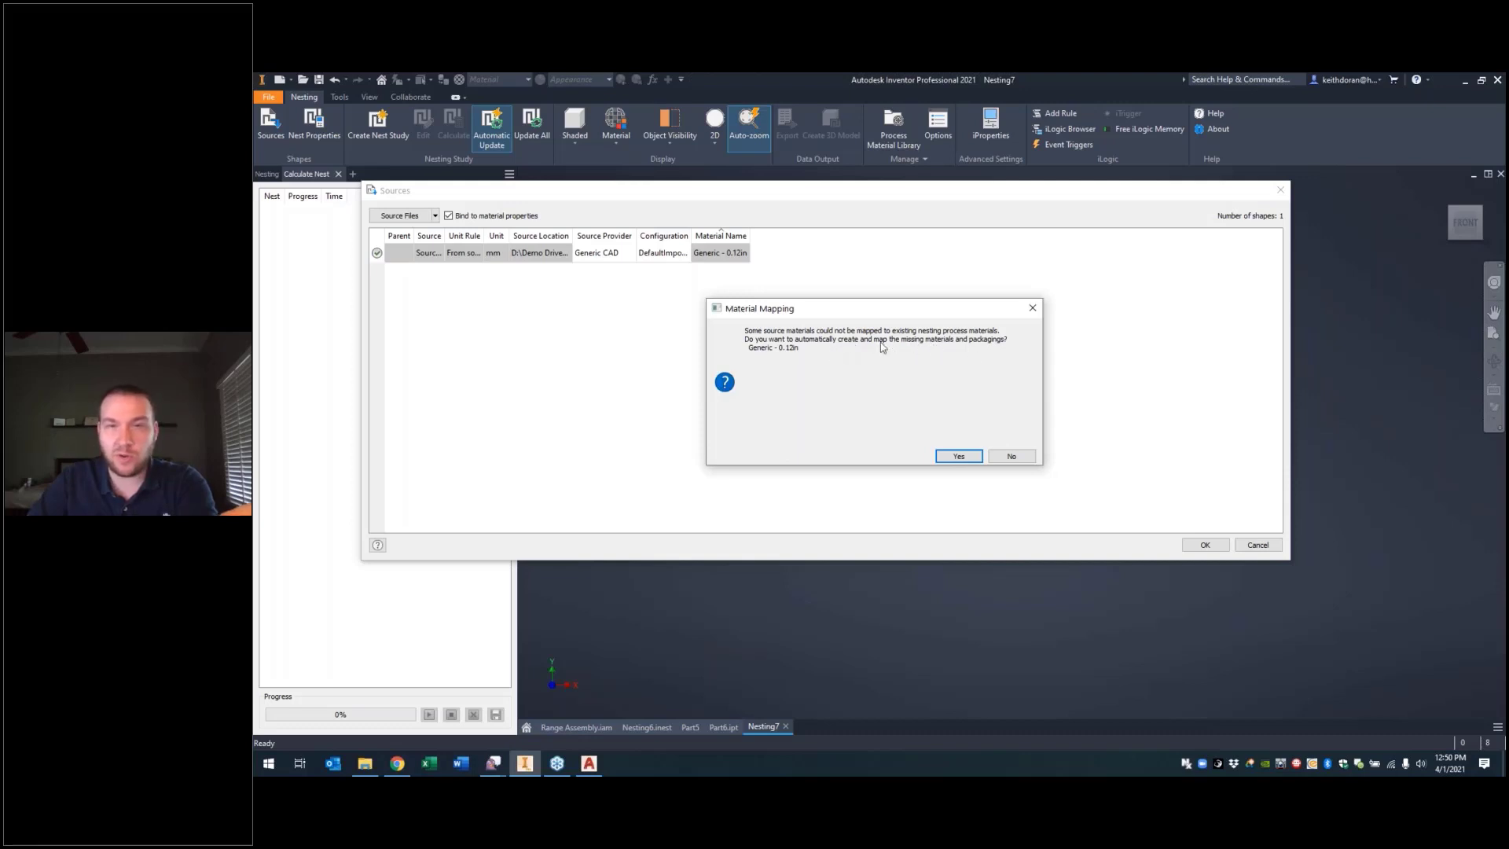
pyautogui.click(957, 455)
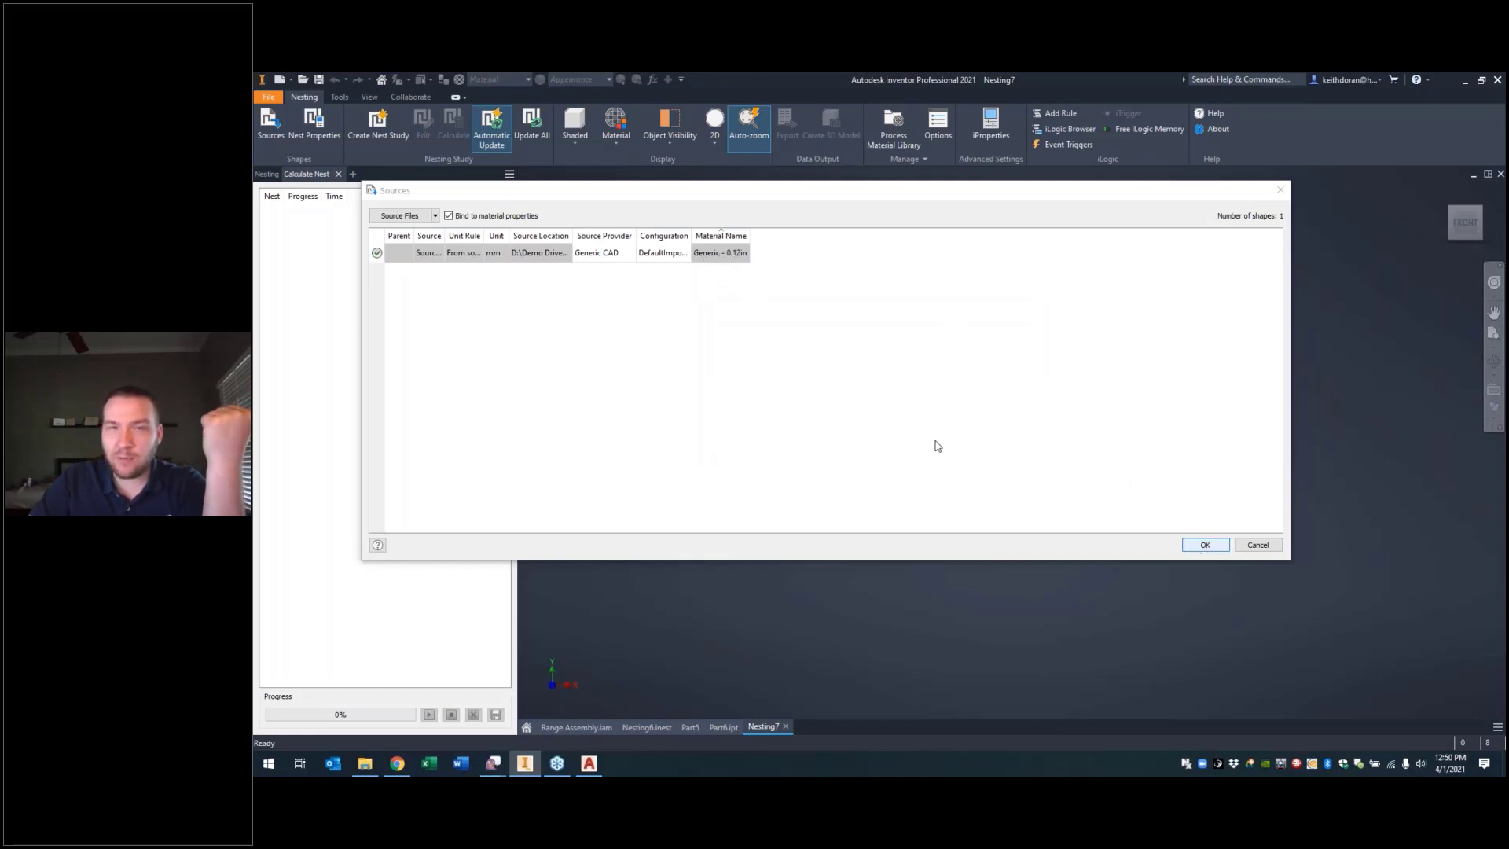
pyautogui.click(1204, 544)
# Step: Check the process material library and the Part6 source shape in the new nest, and return to the part file
pyautogui.click(895, 137)
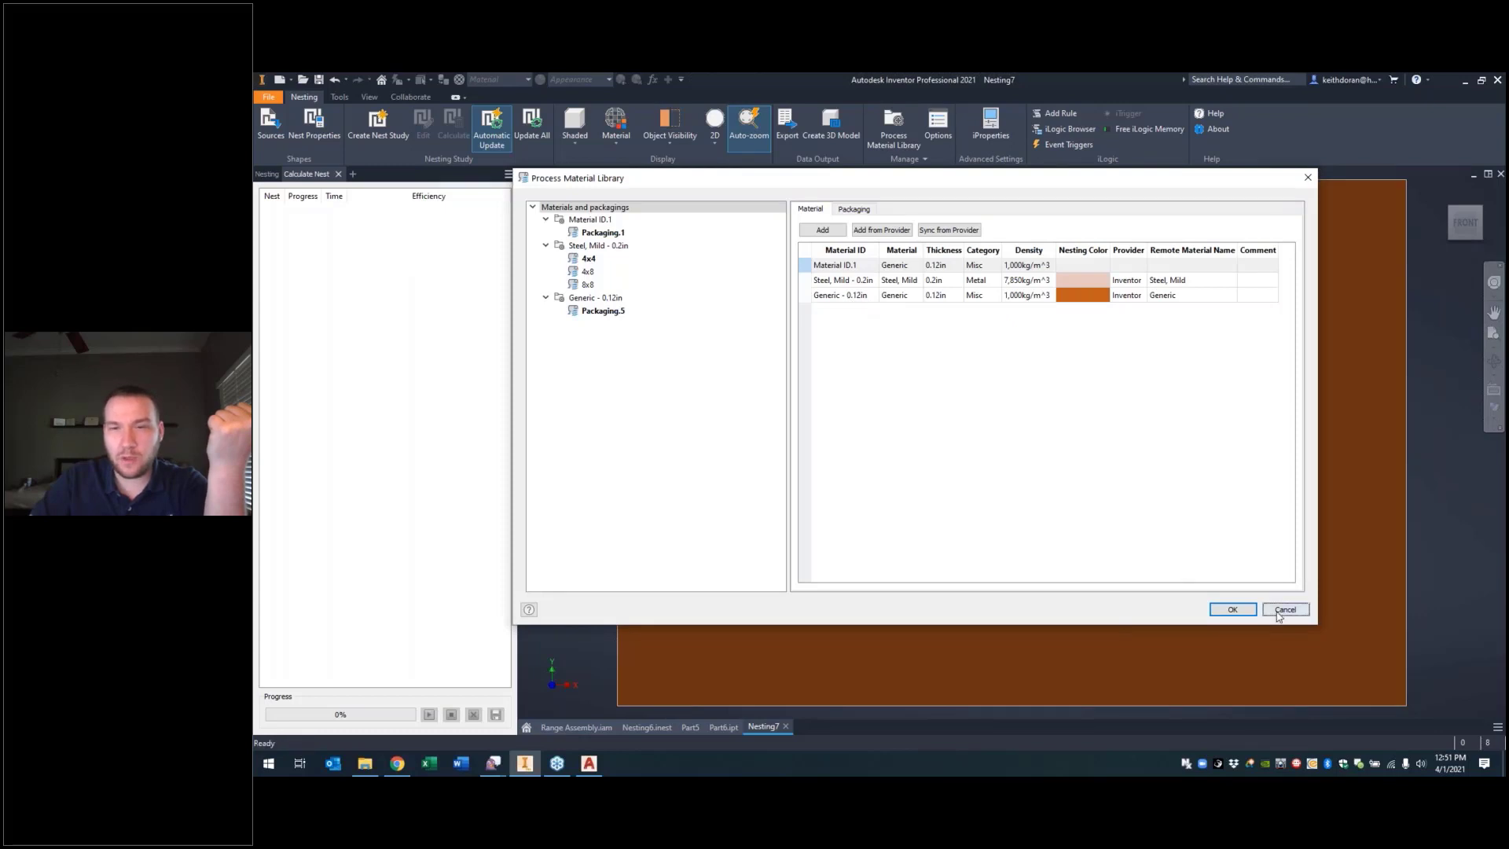
pyautogui.click(1232, 609)
pyautogui.scroll(-5, 926, 350)
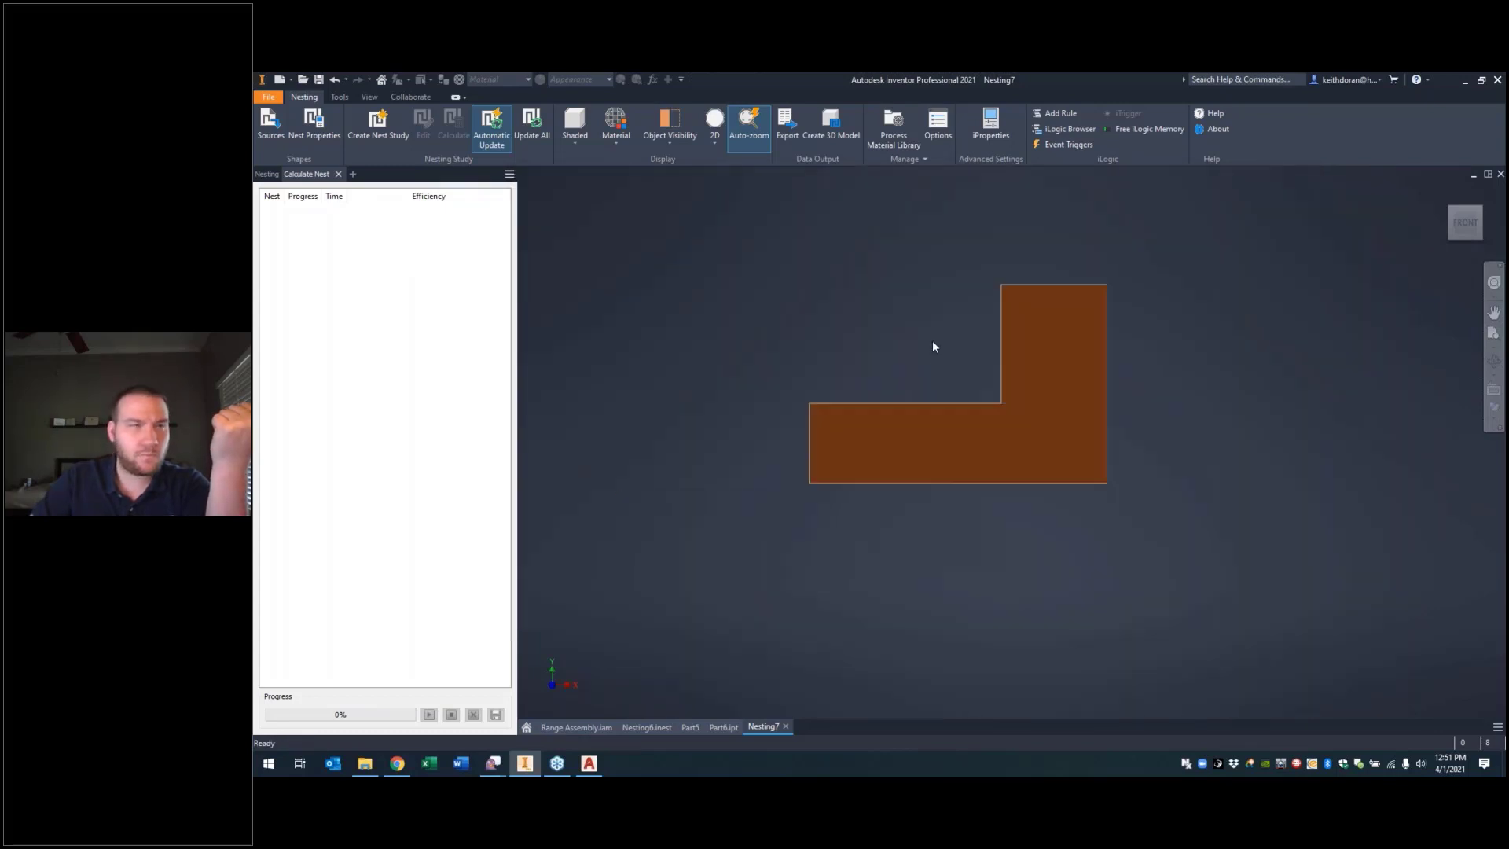
pyautogui.click(267, 174)
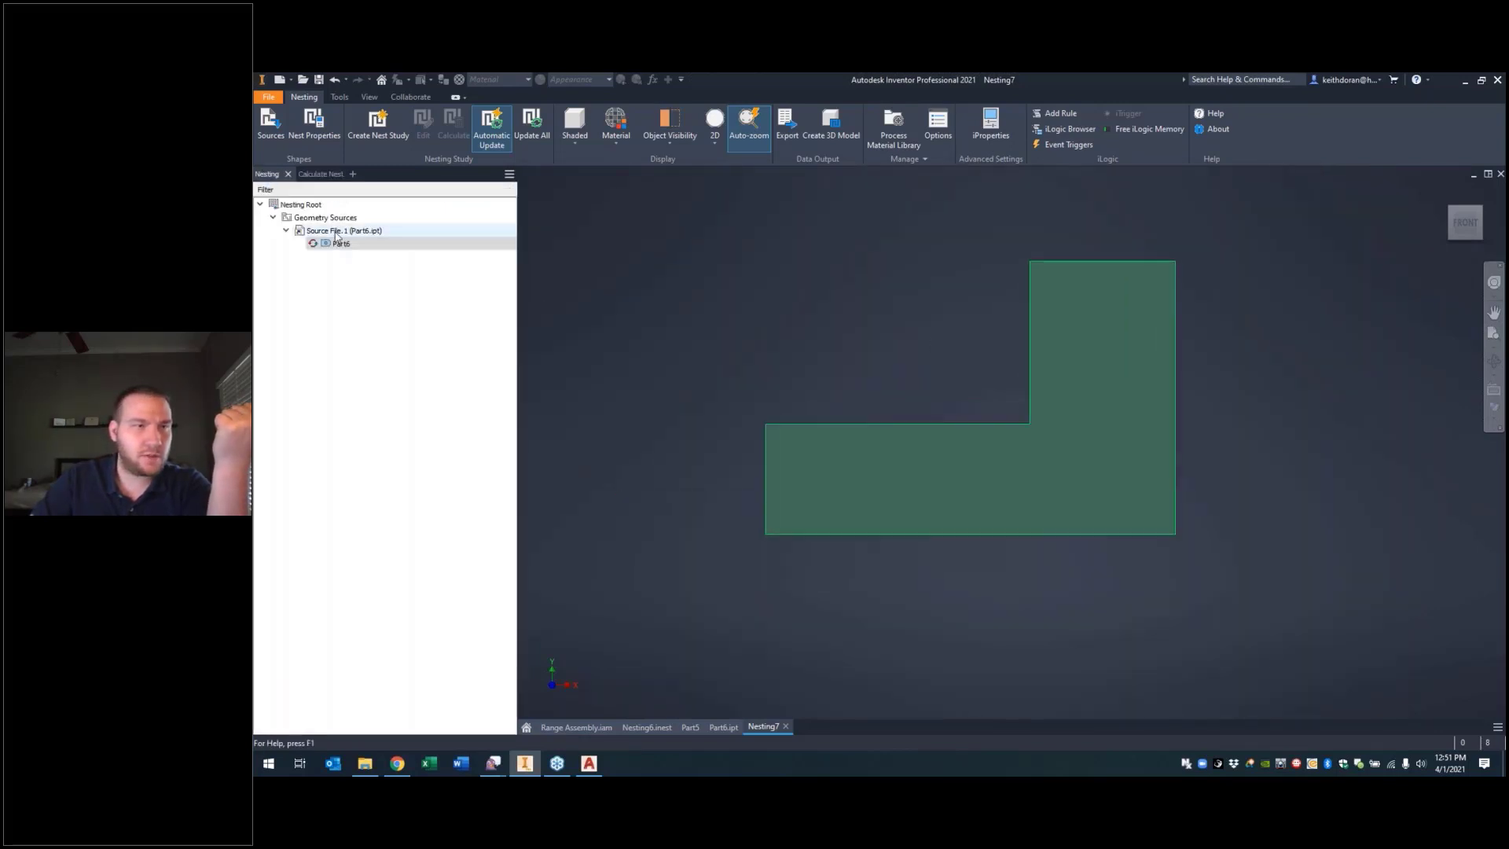
pyautogui.click(336, 231)
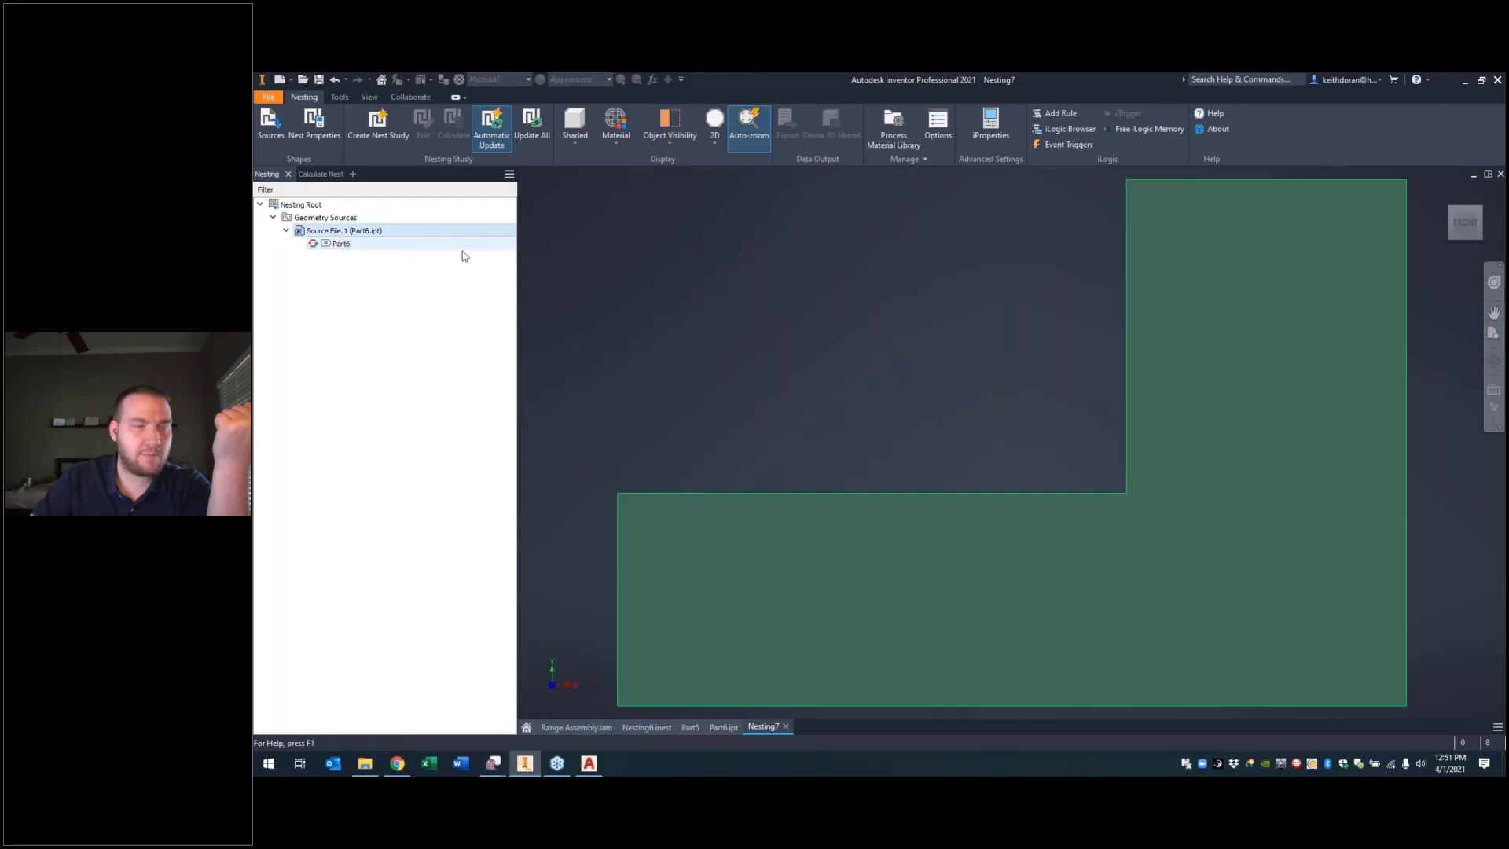
pyautogui.click(723, 727)
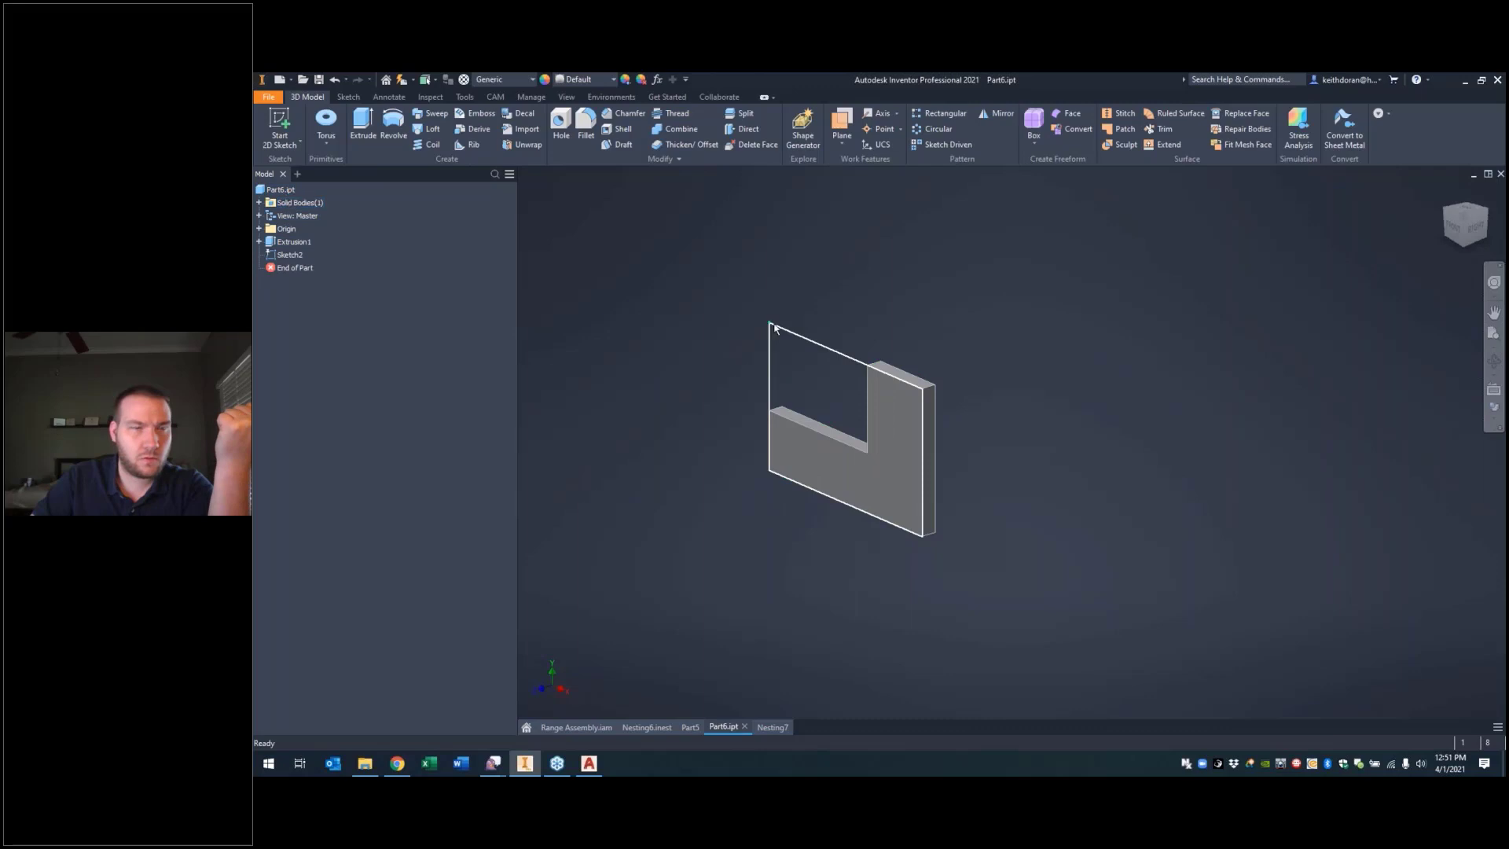
# Step: Extrude the enclosing rectangular sketch 0.12 in back through the L-shaped part's thickness as a new solid
pyautogui.press('e')
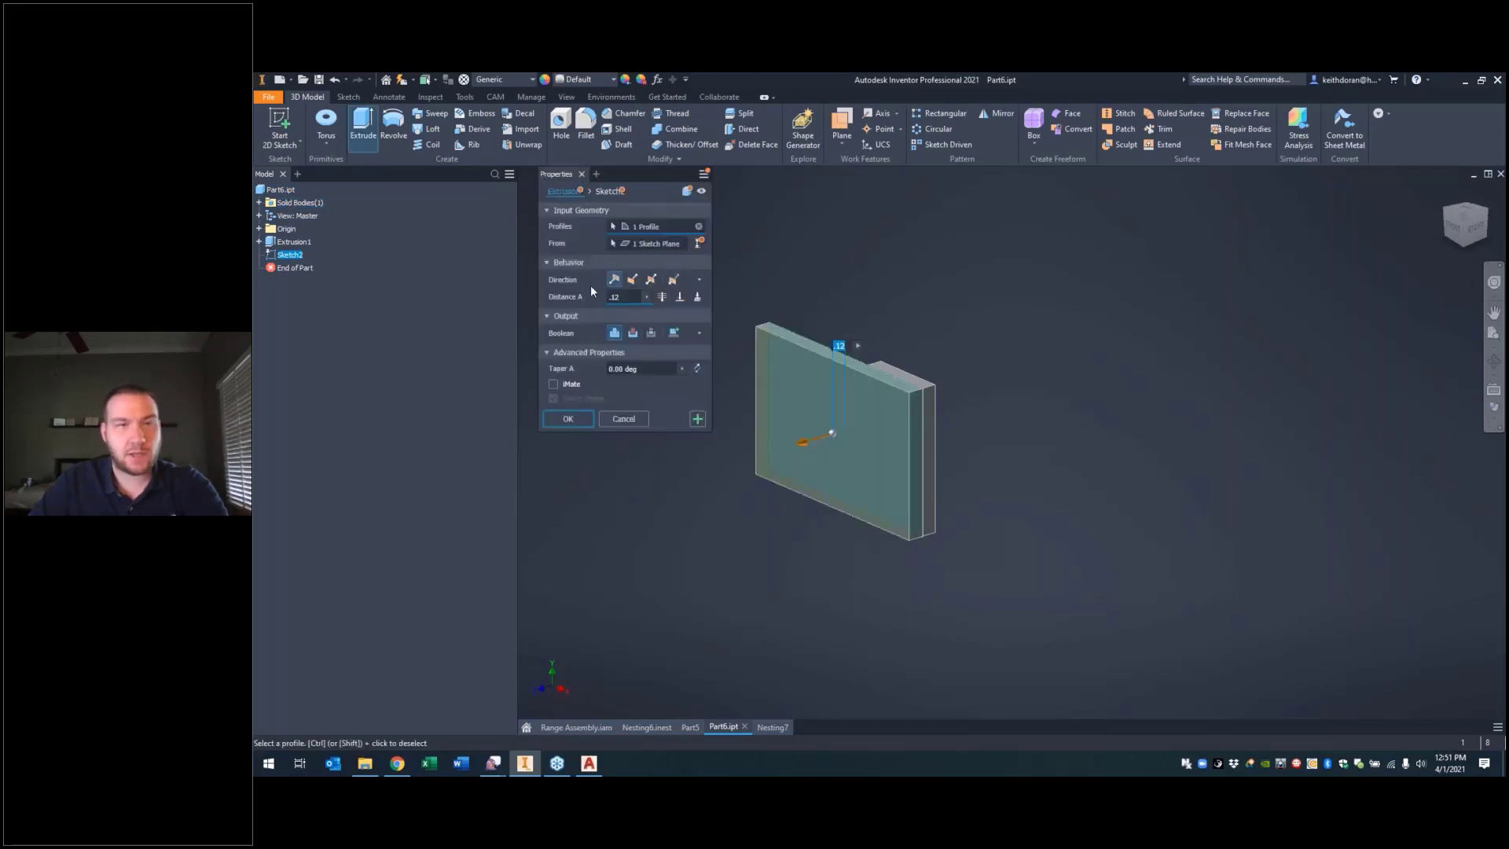
pyautogui.click(633, 279)
pyautogui.click(633, 333)
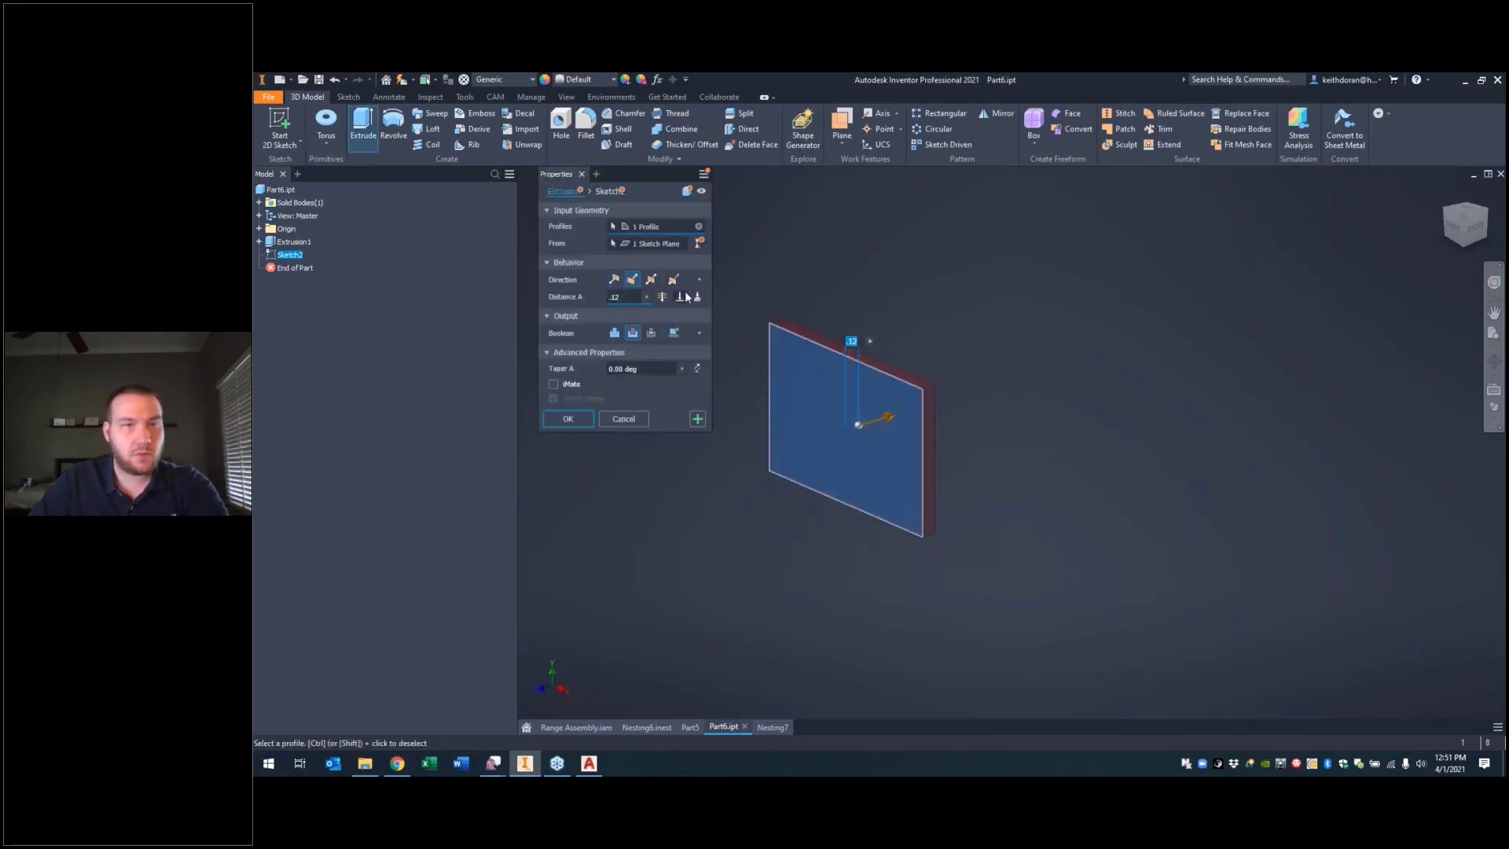
pyautogui.click(674, 332)
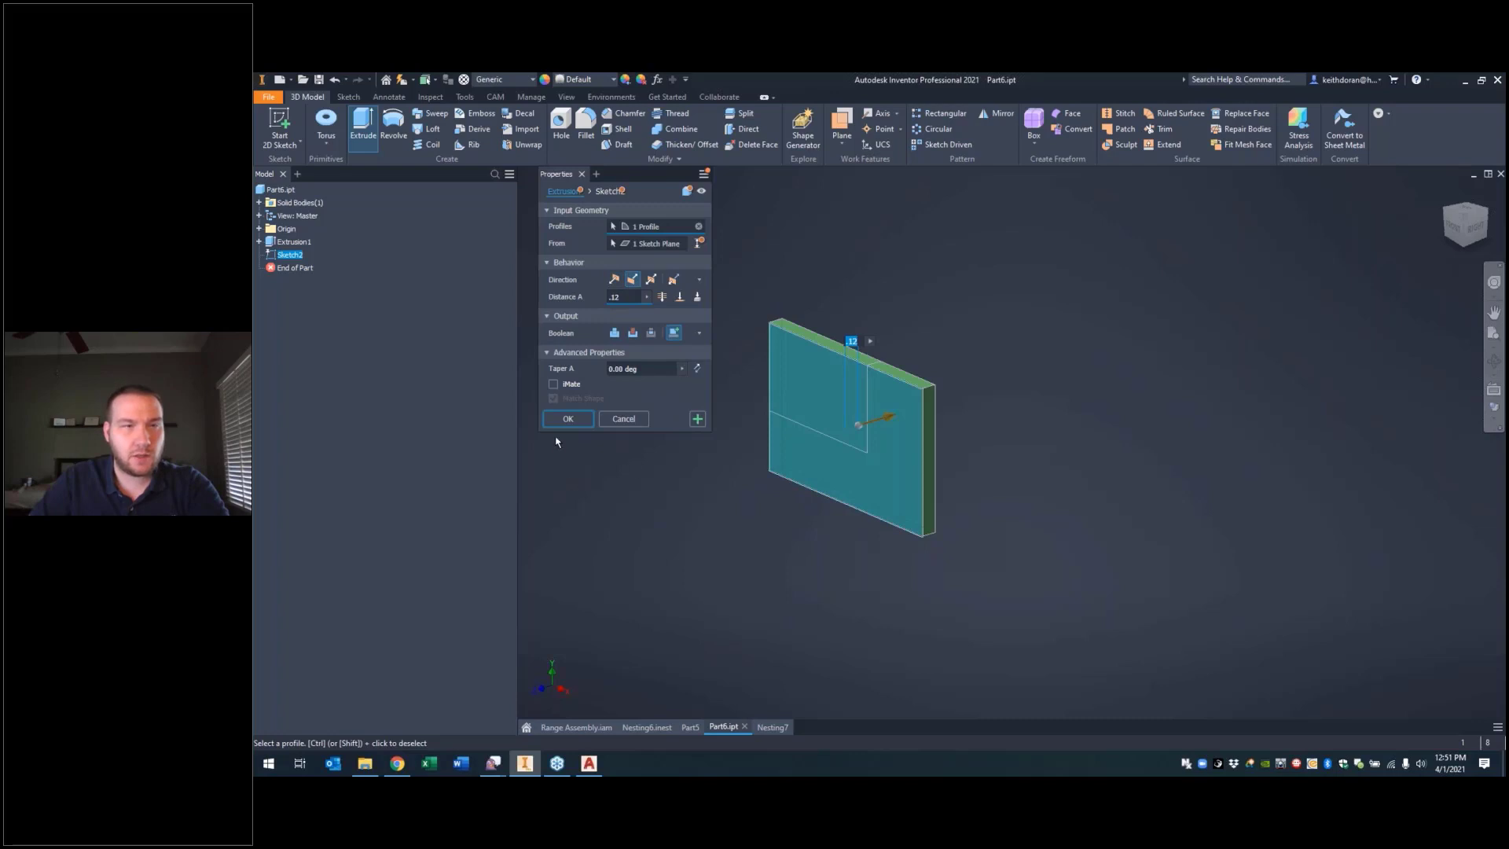
pyautogui.click(567, 418)
# Step: Apply the Use for Nesting option to the new rectangular extrusion
pyautogui.rightClick(293, 256)
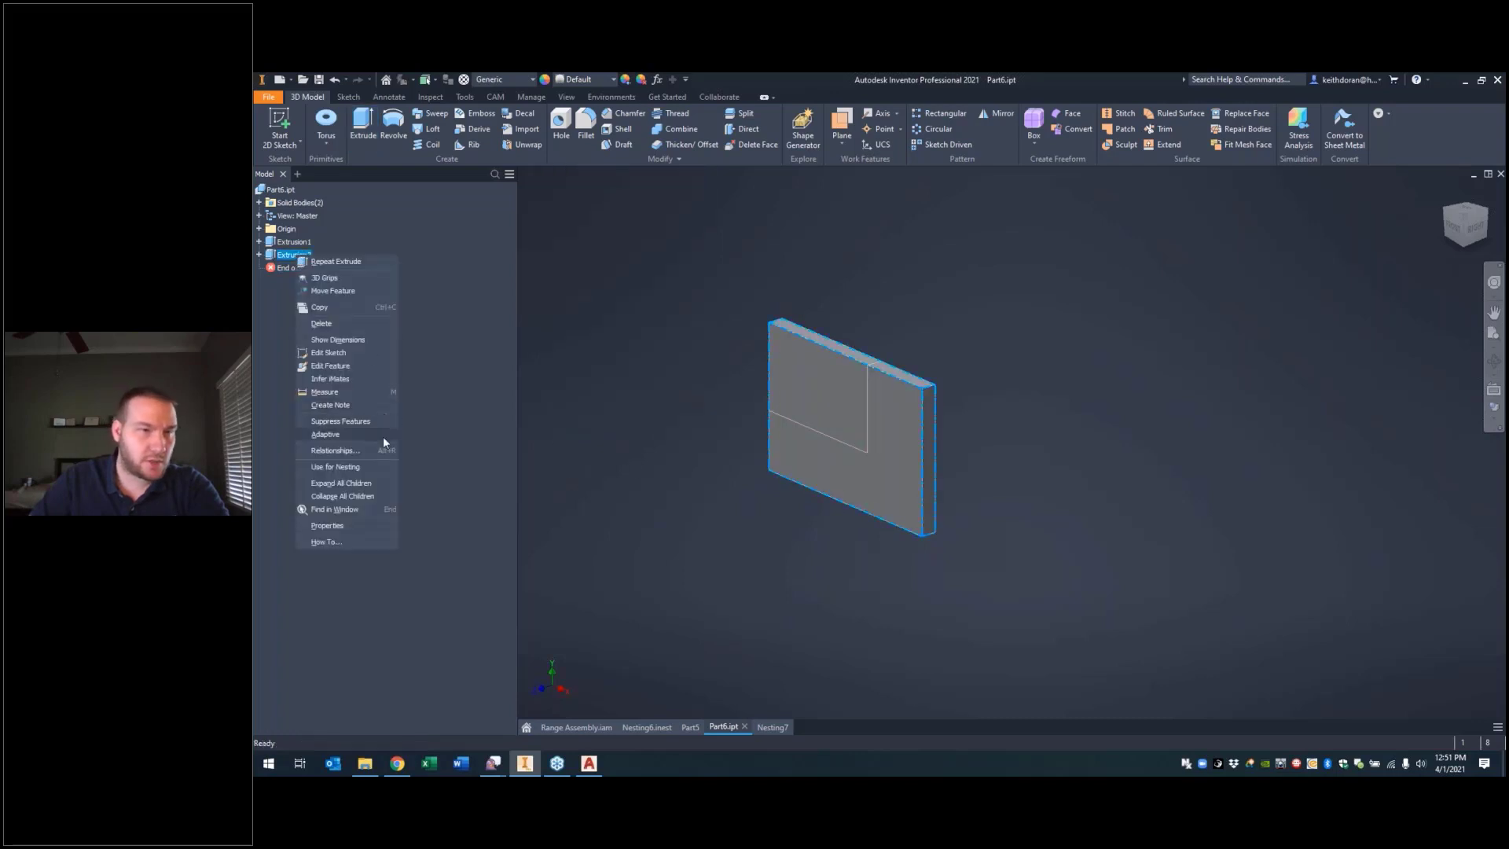
pyautogui.click(370, 465)
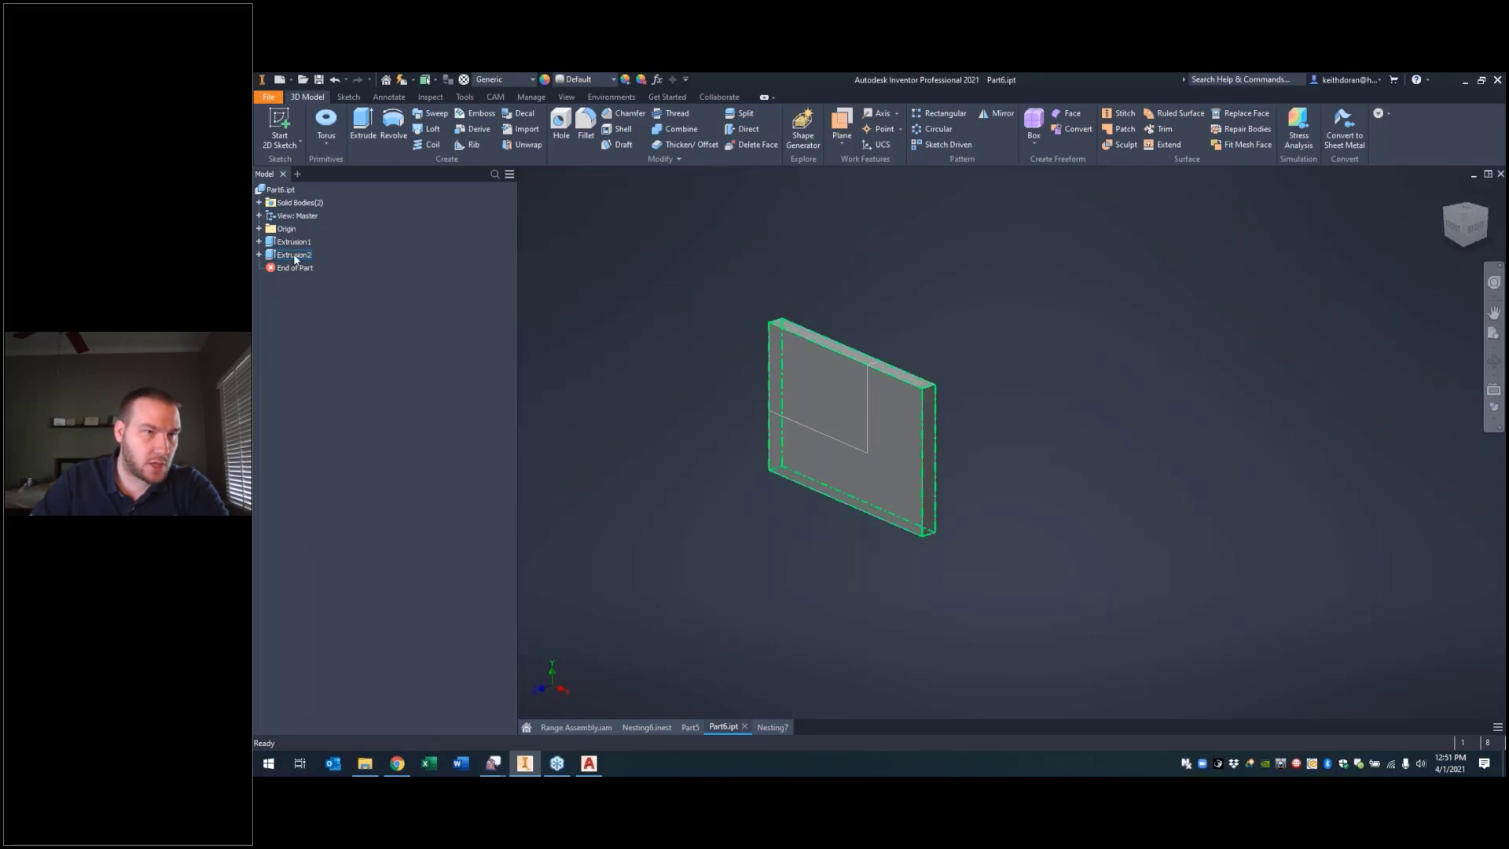
pyautogui.rightClick(294, 260)
pyautogui.click(371, 465)
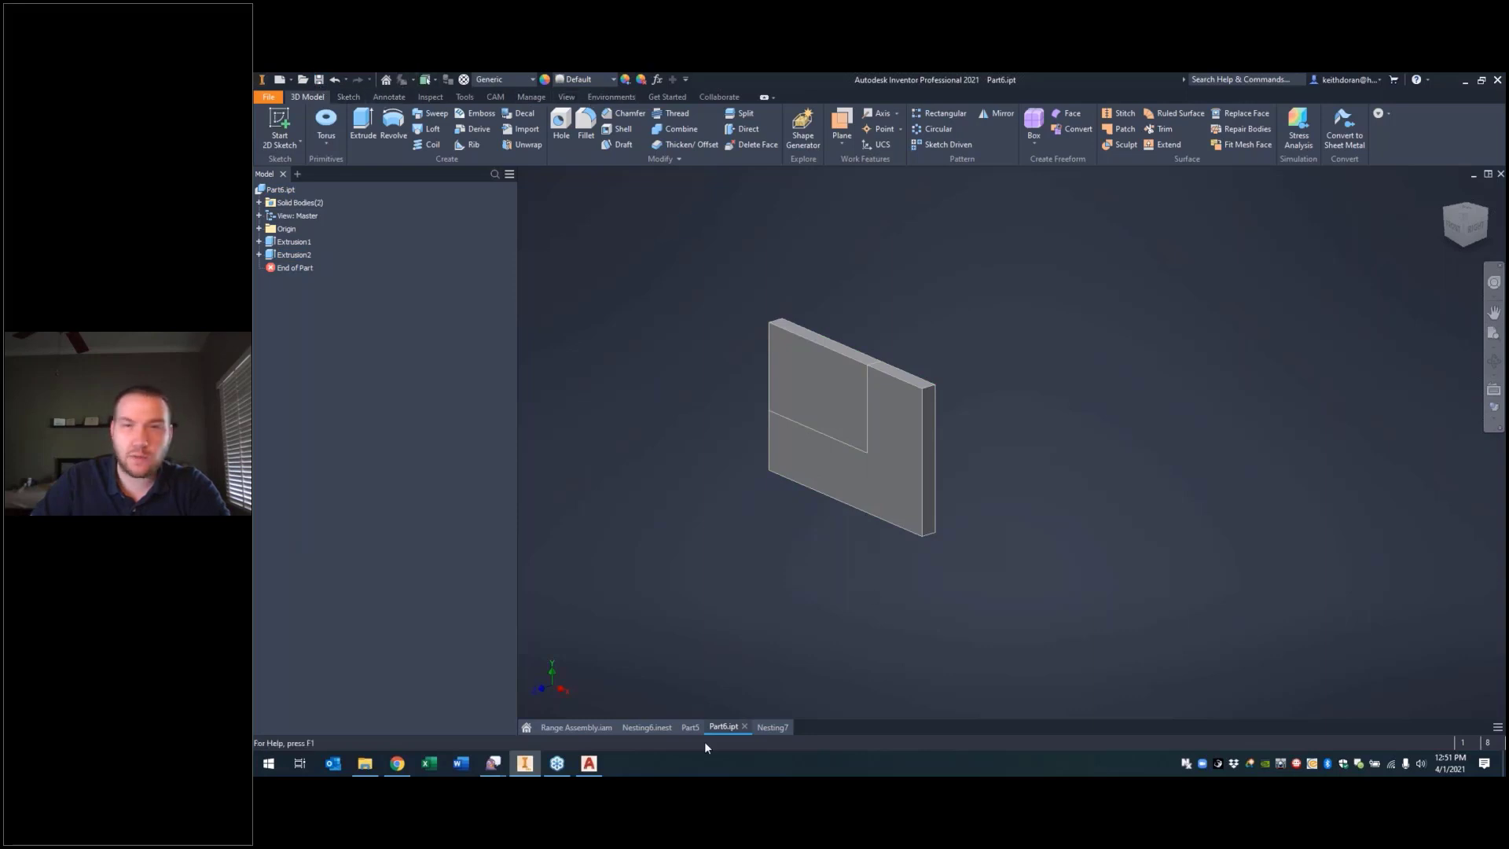
# Step: Close the part file and update the Part6.ipt source in the nest, checking its shape
pyautogui.click(744, 726)
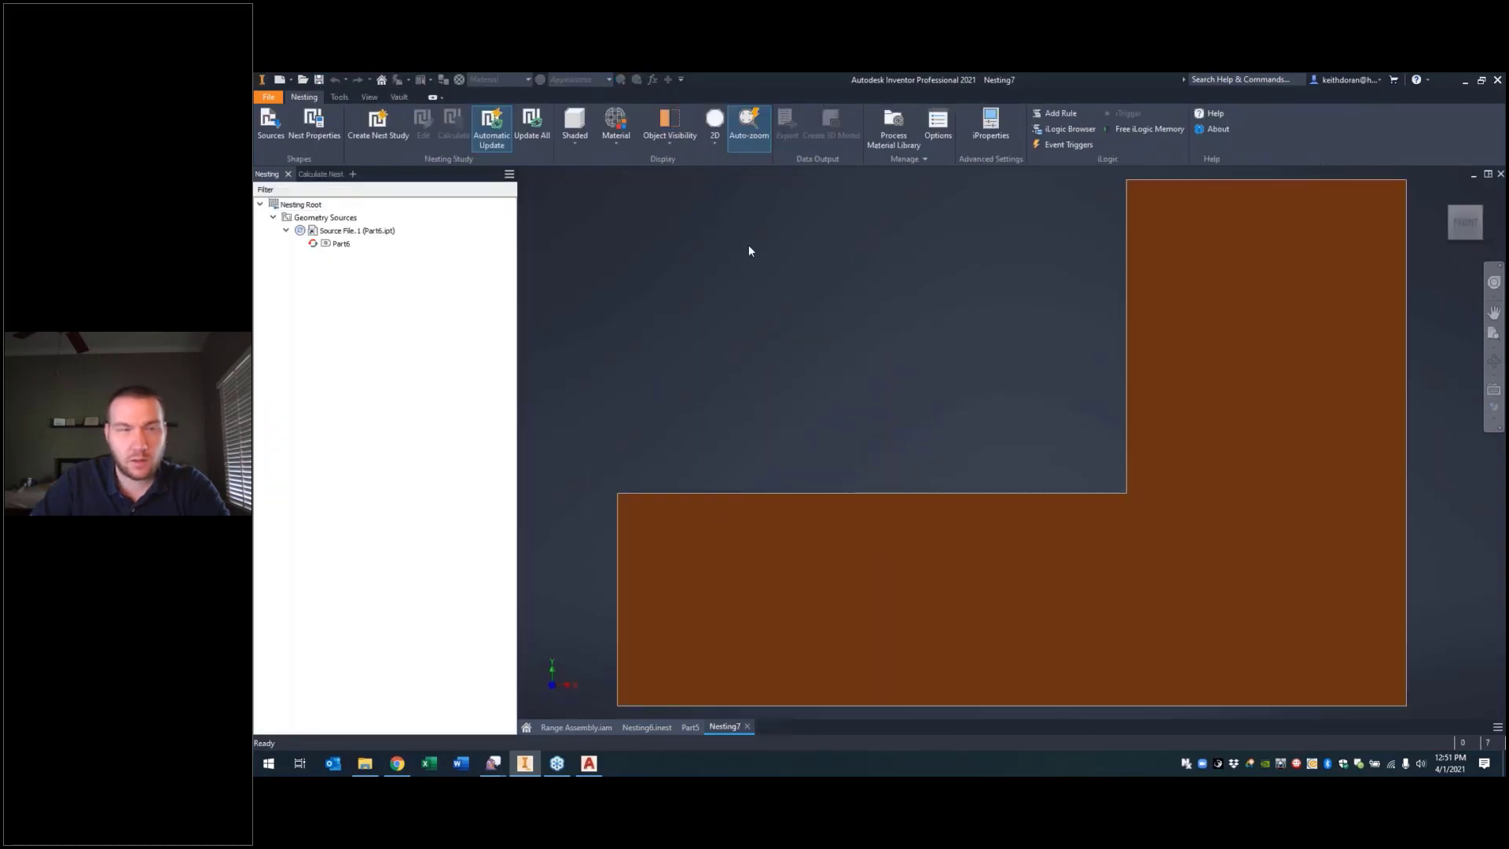
pyautogui.rightClick(330, 230)
pyautogui.click(366, 287)
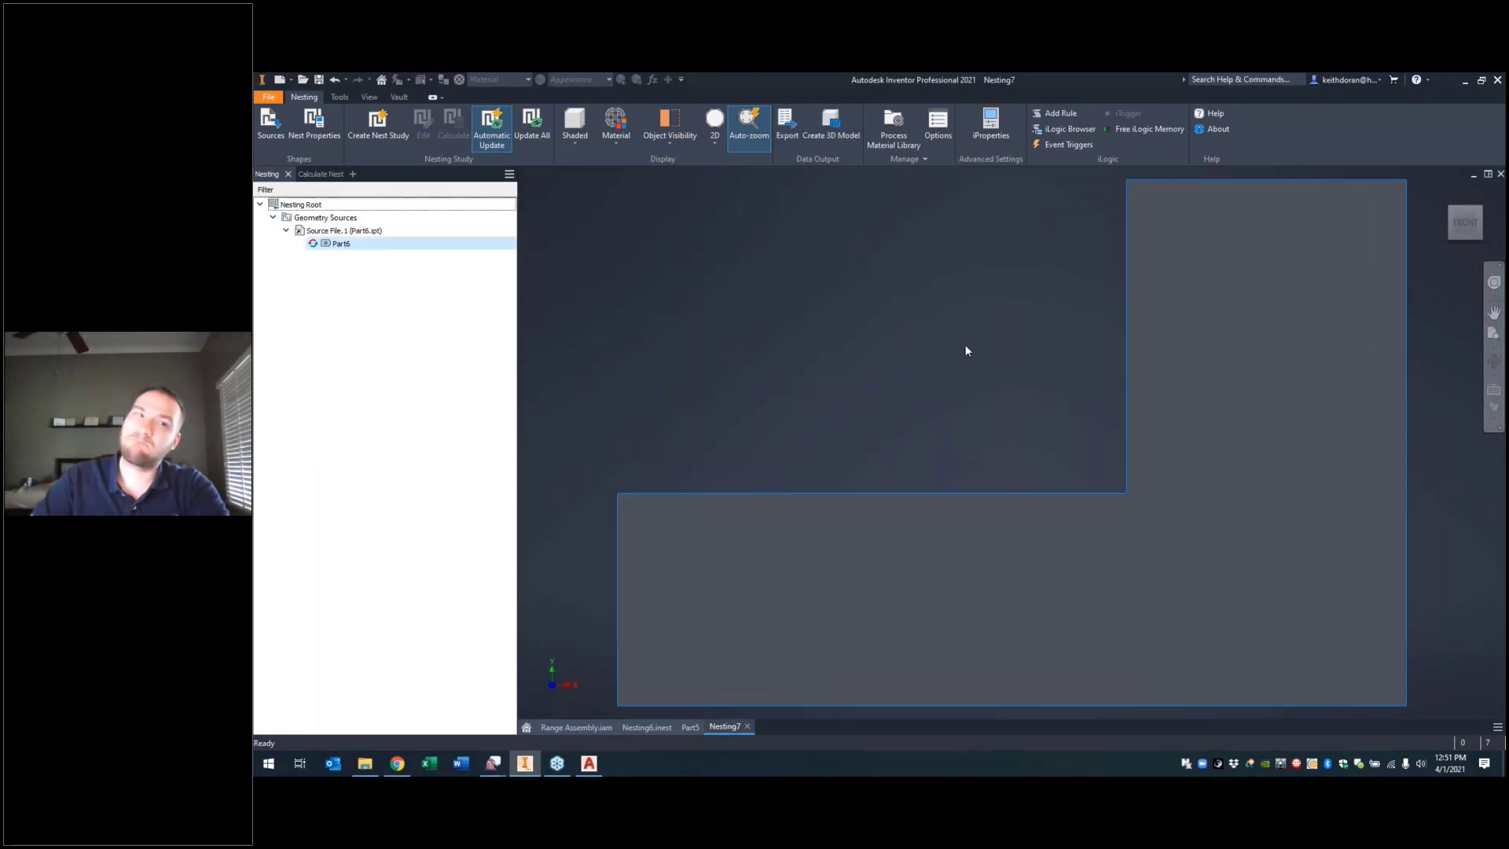
pyautogui.scroll(-10, 966, 350)
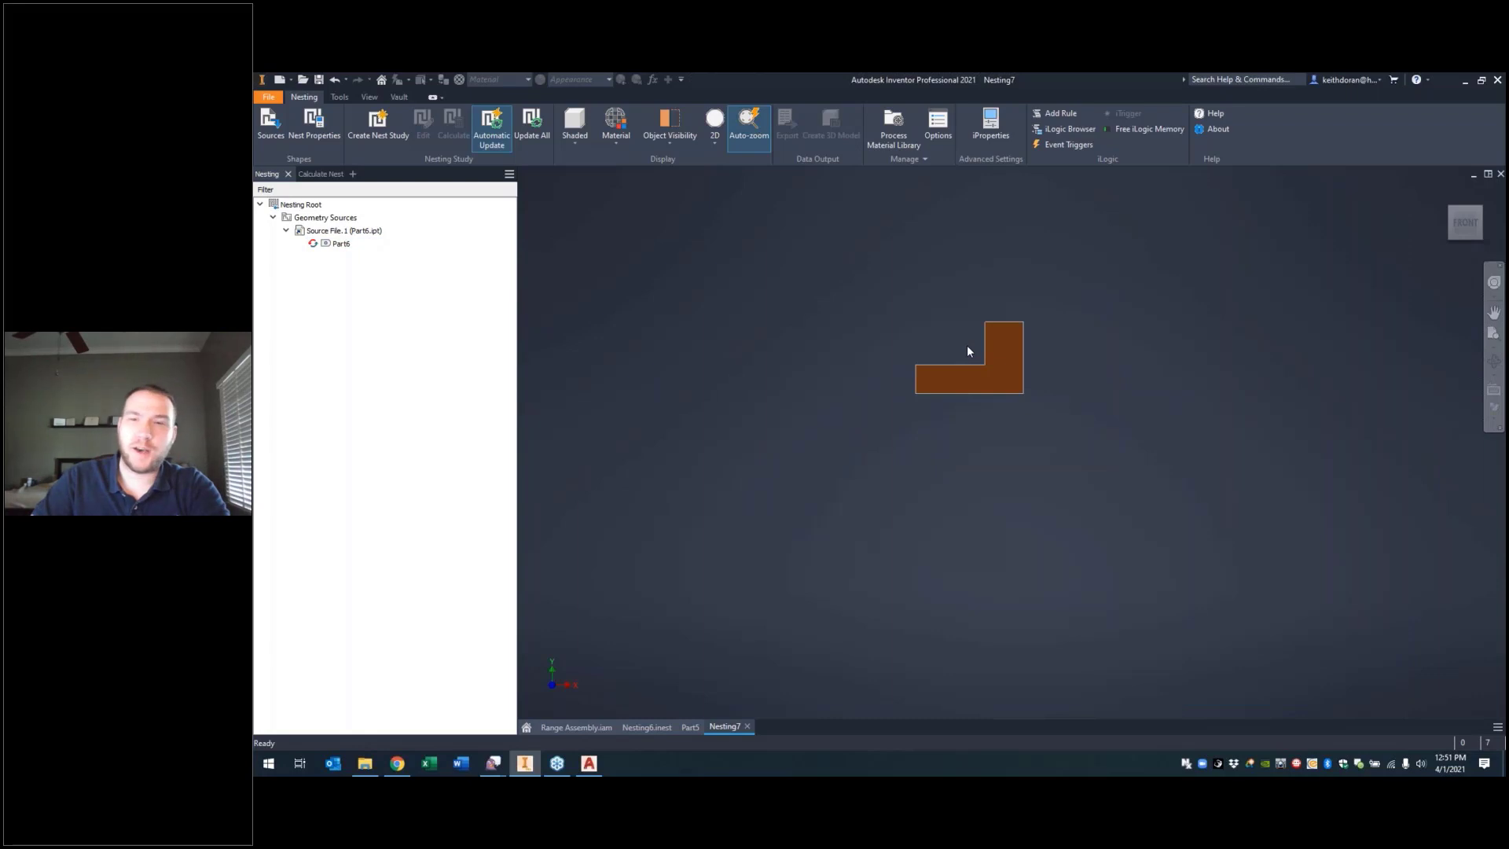
pyautogui.click(340, 243)
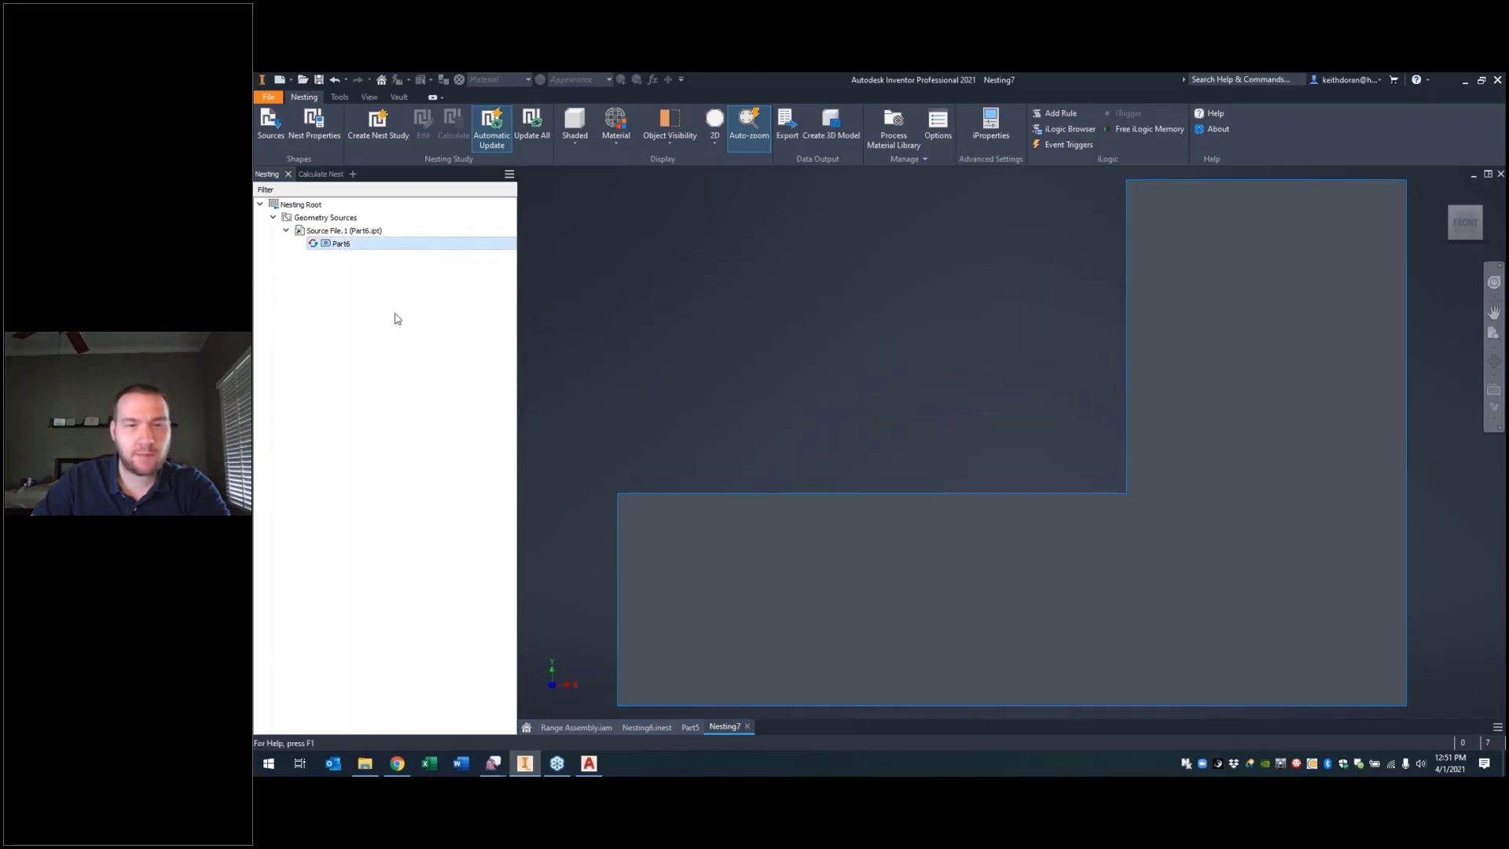
pyautogui.rightClick(338, 247)
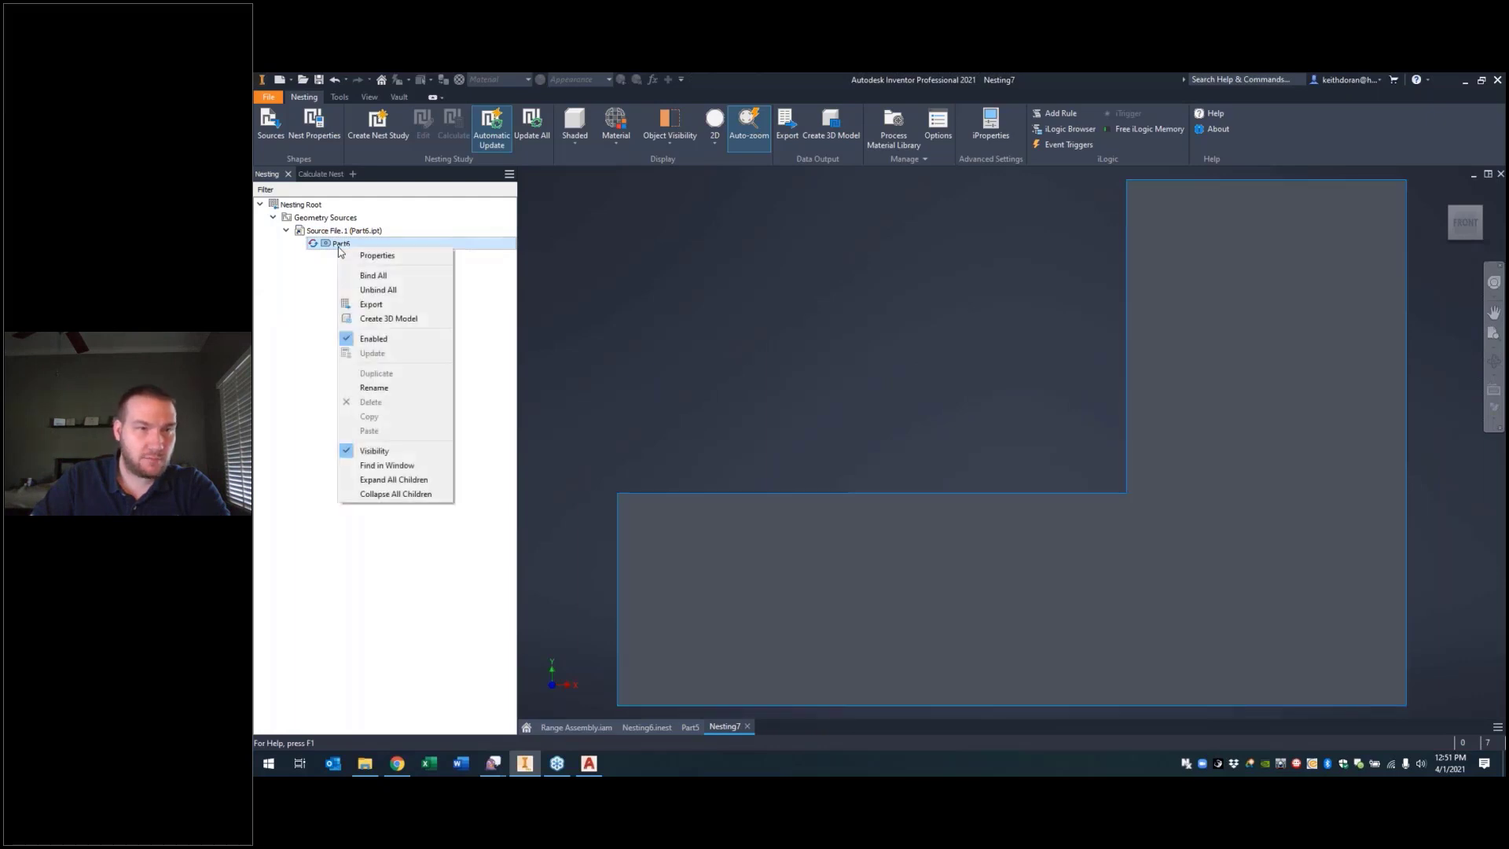
pyautogui.click(832, 396)
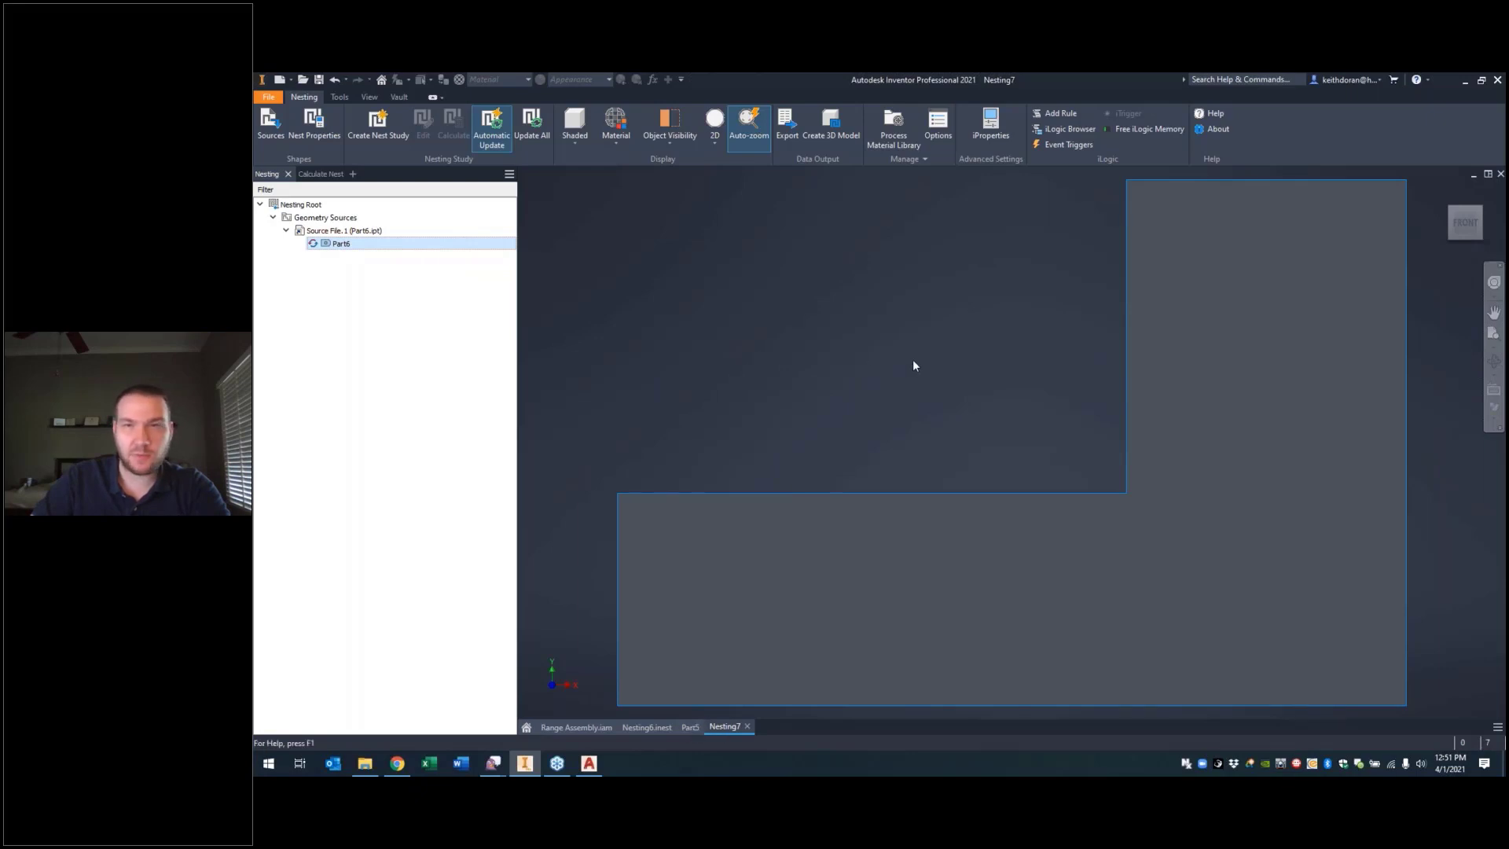
pyautogui.scroll(-4, 912, 364)
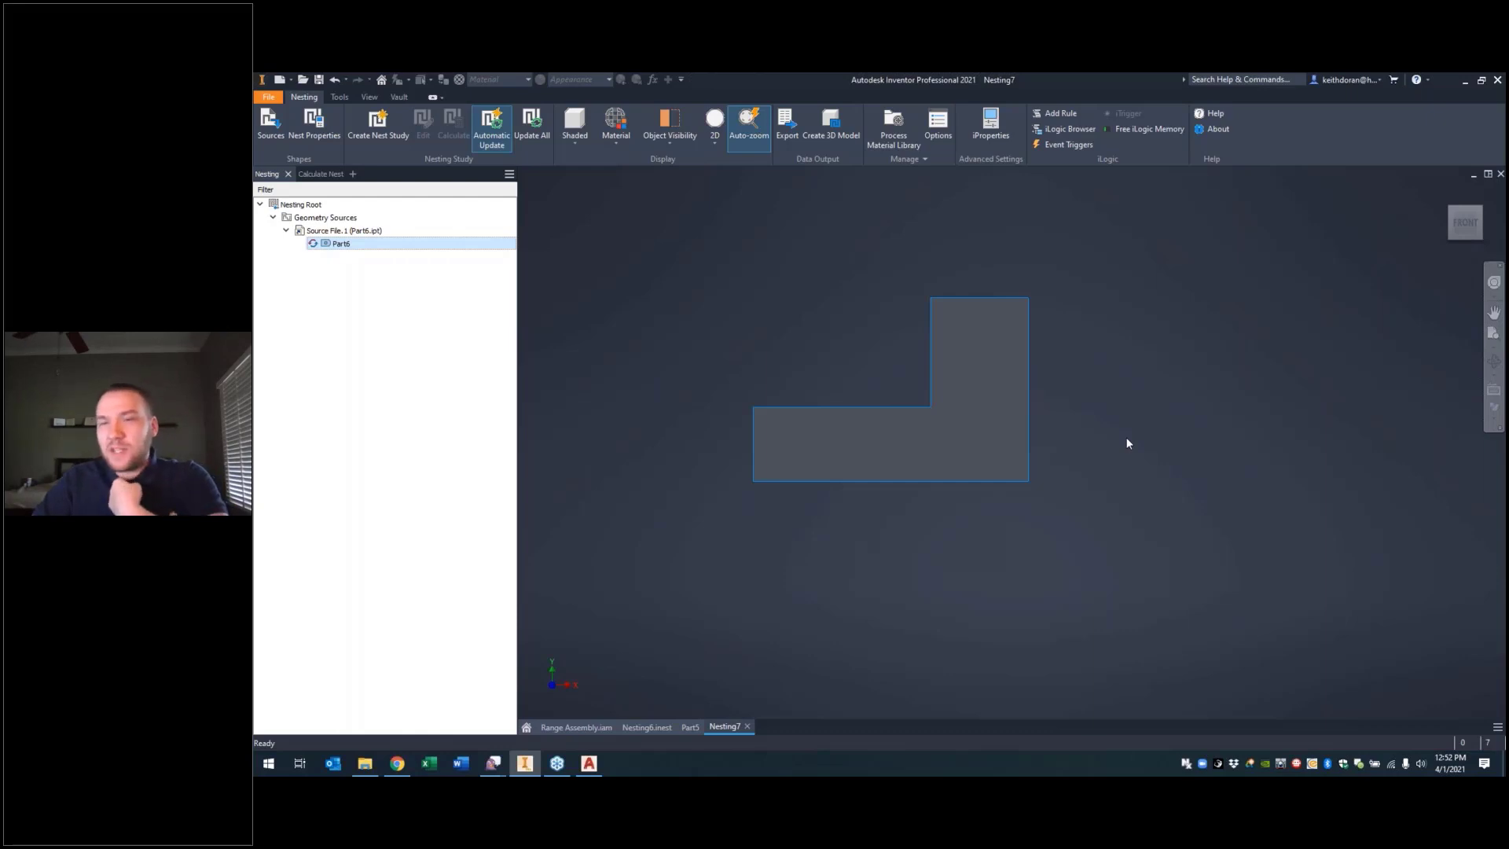
# Step: Examine the Generic - 0.12in packaging and its form options in the process material library, and leave it without changes
pyautogui.click(891, 141)
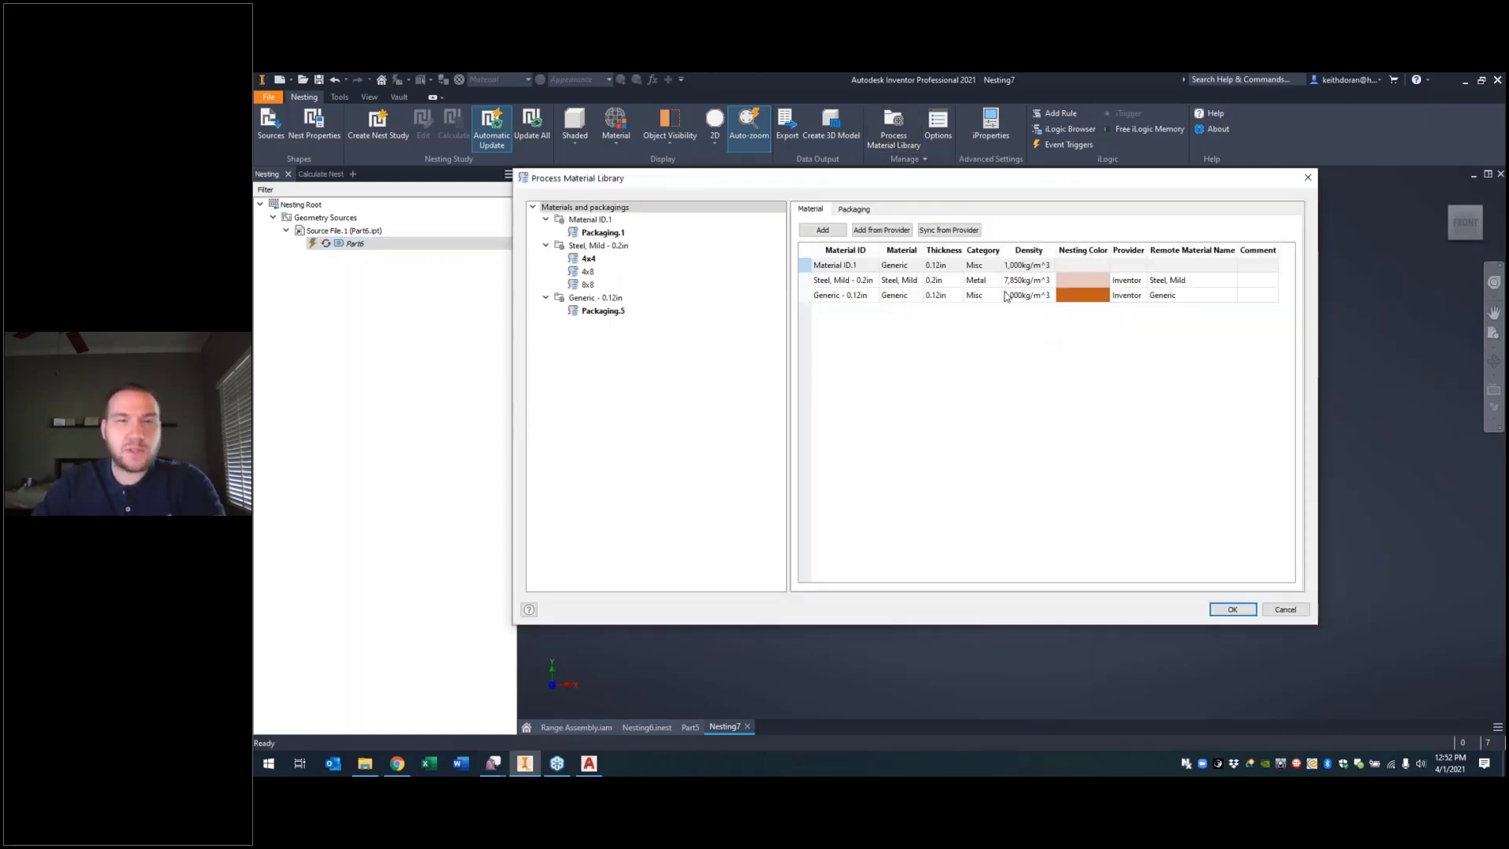
pyautogui.click(600, 311)
pyautogui.click(884, 265)
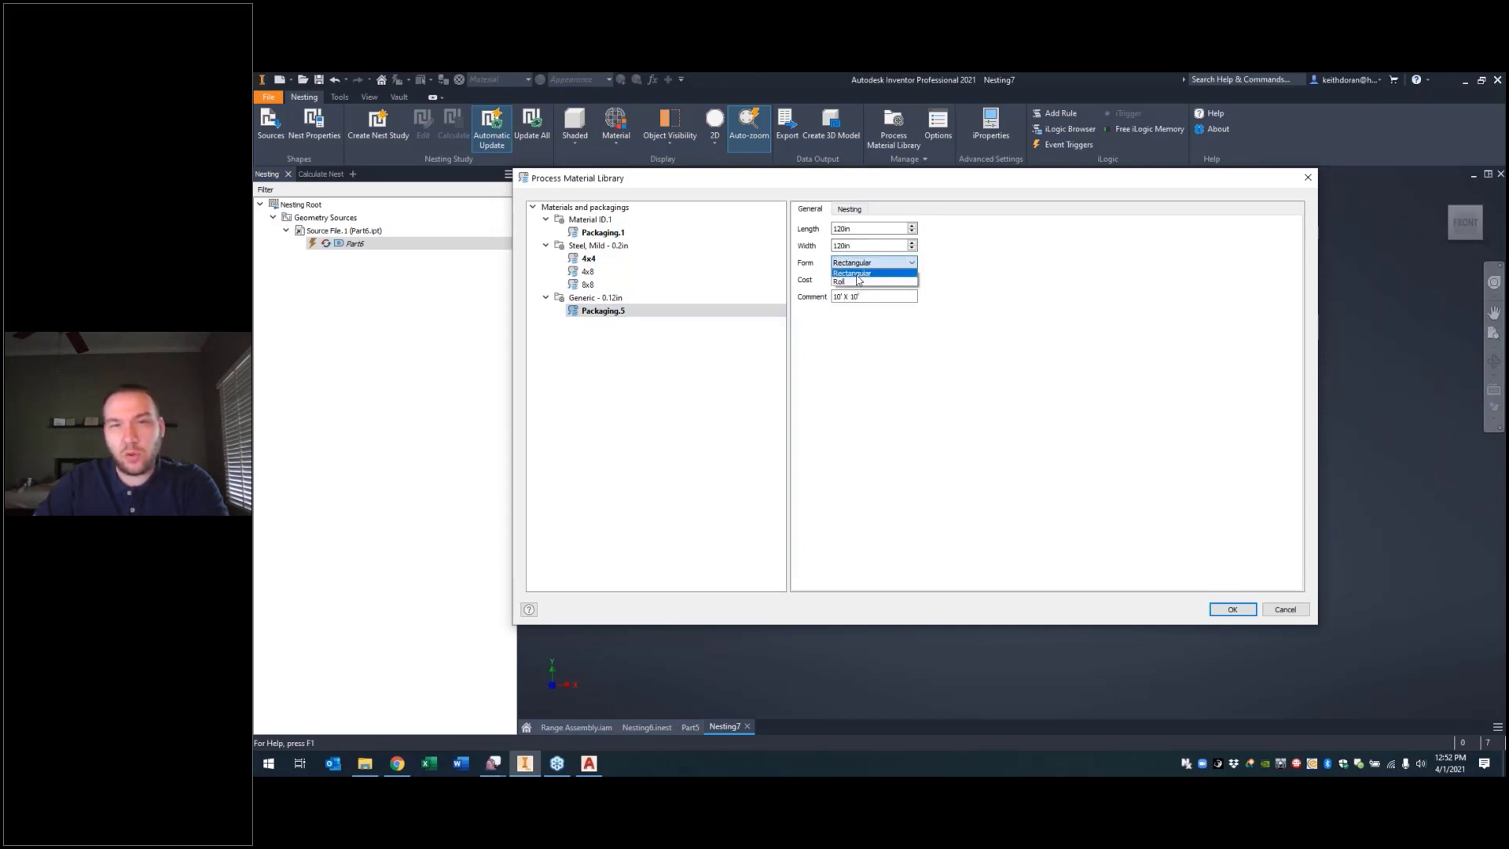
pyautogui.click(1072, 322)
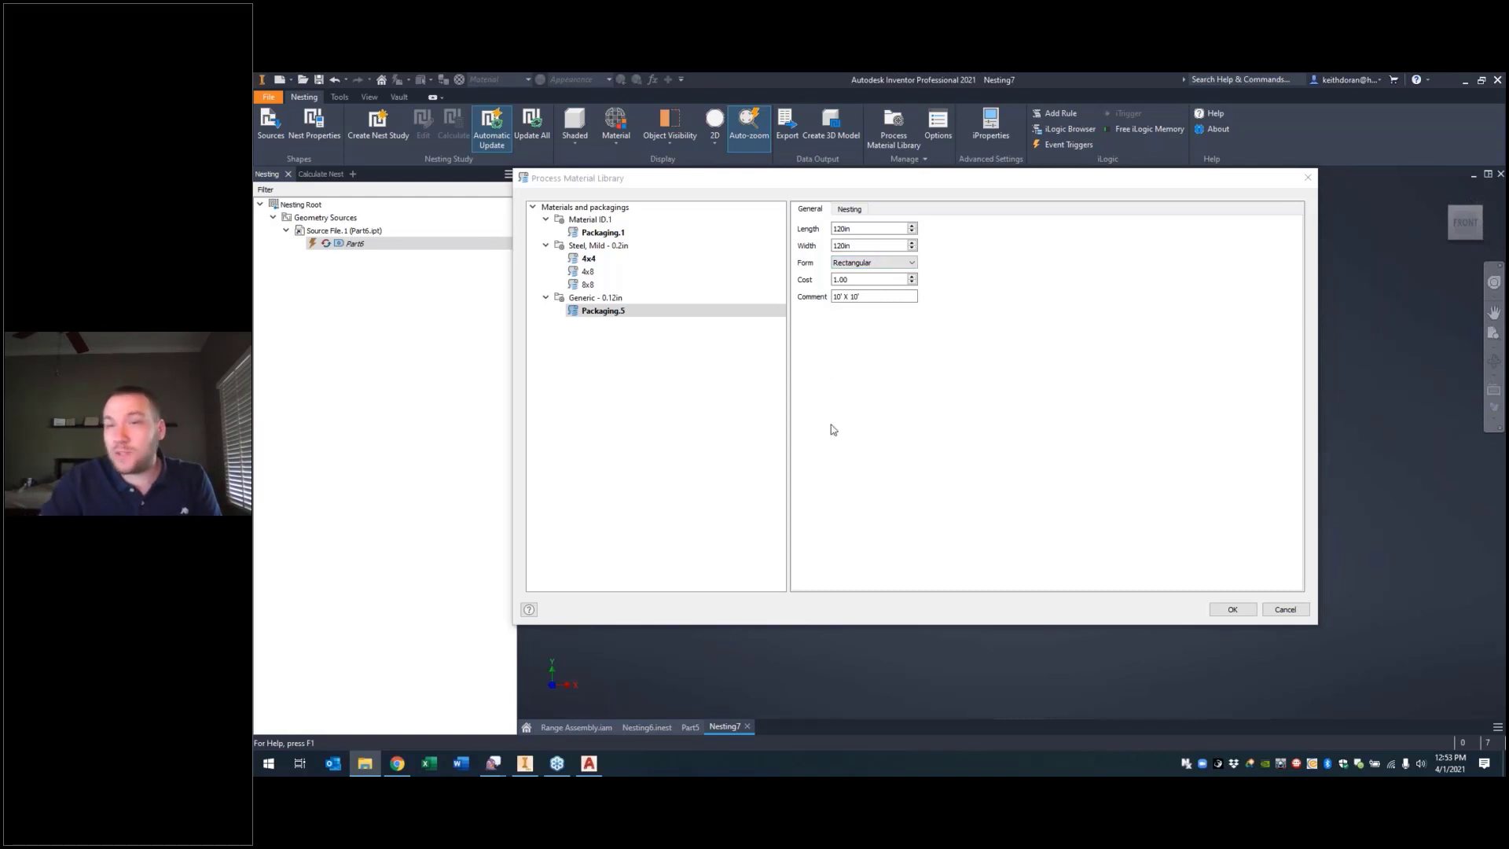
pyautogui.click(907, 180)
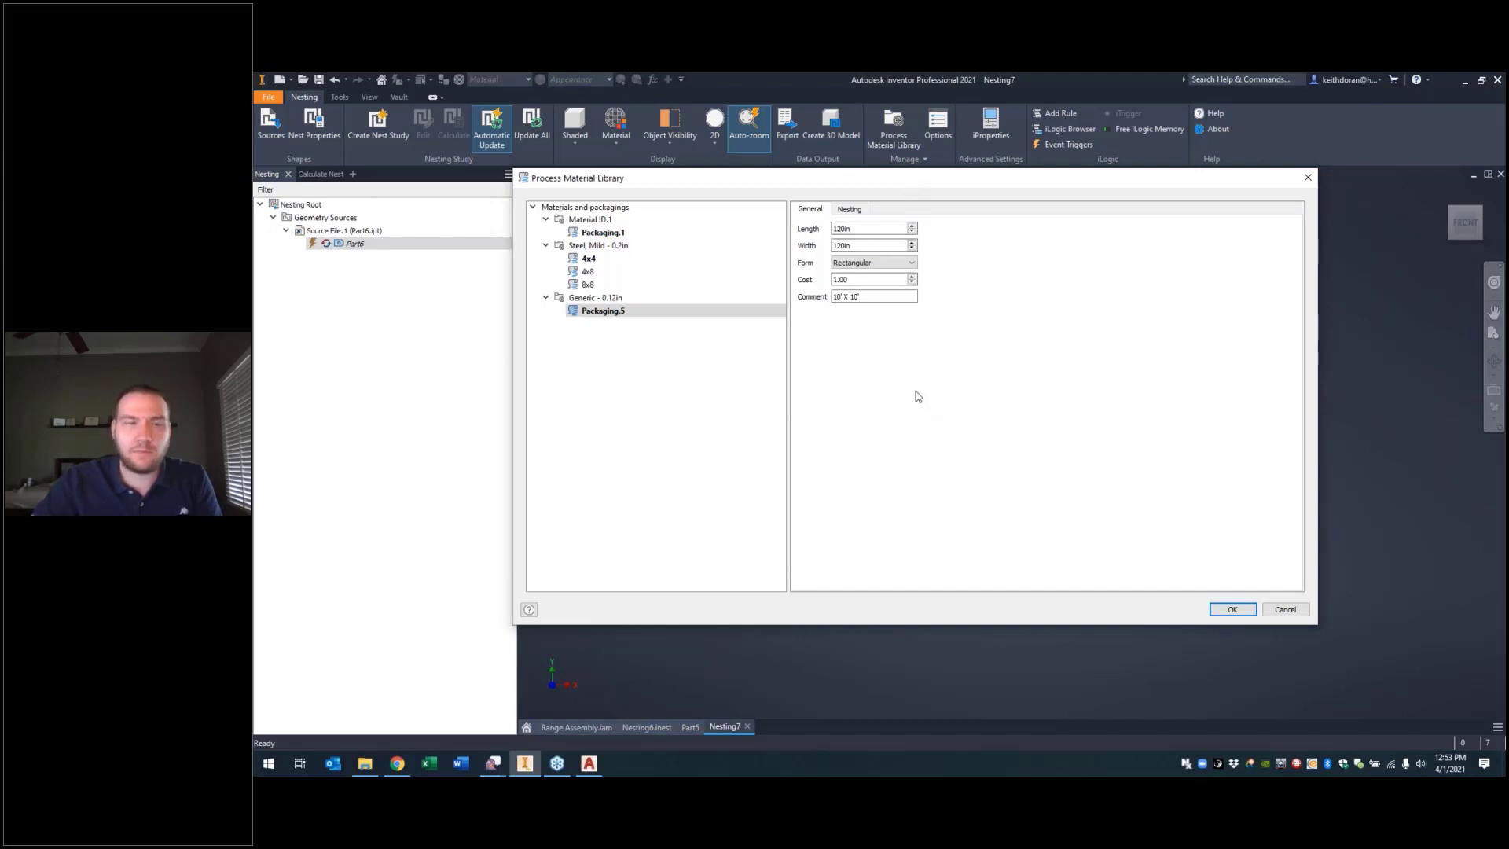
pyautogui.click(864, 296)
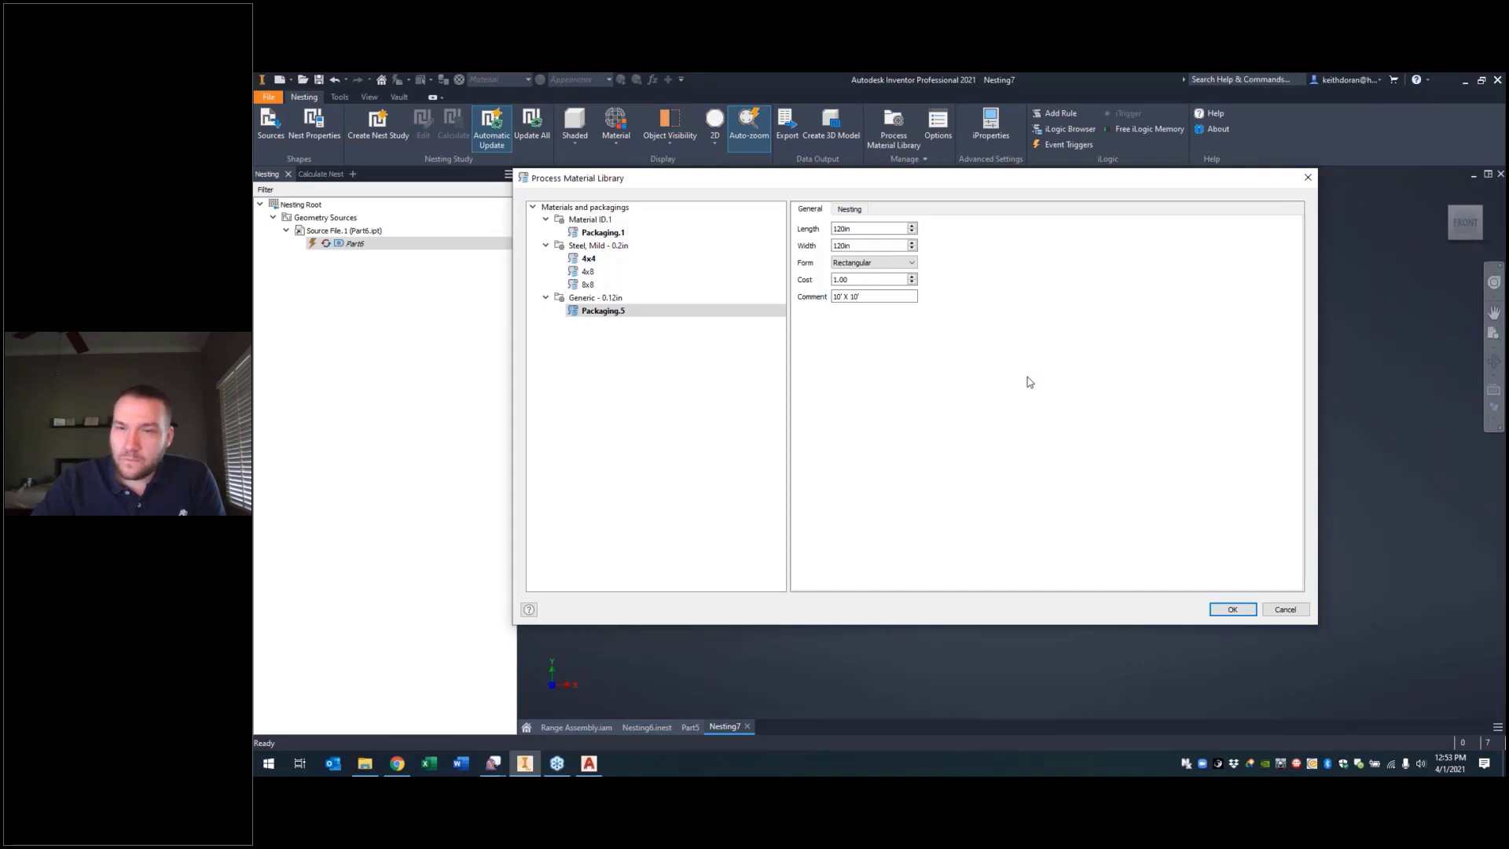
pyautogui.click(1387, 502)
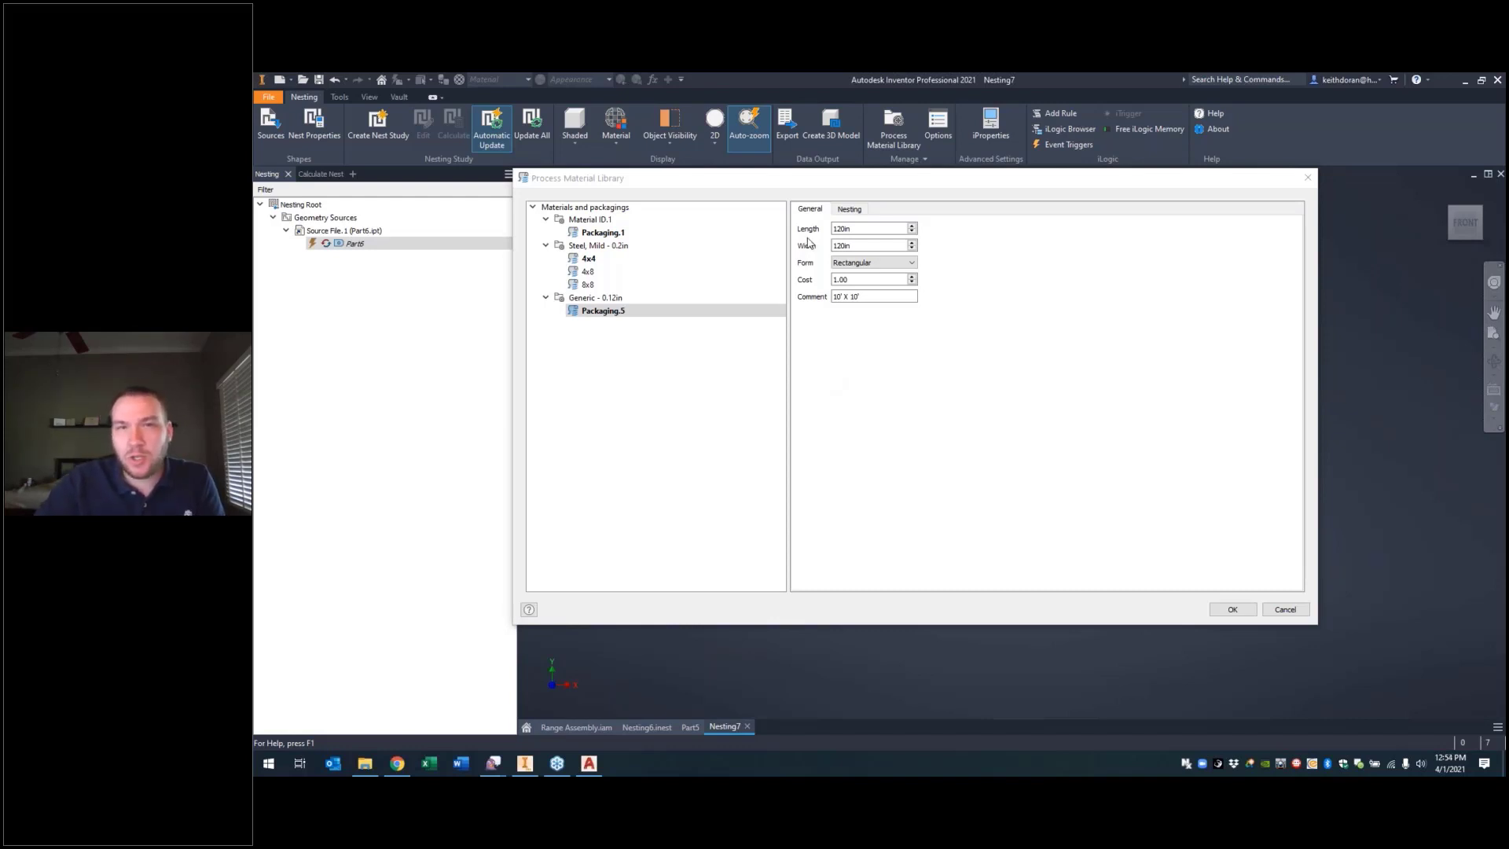
pyautogui.moveTo(815, 188); pyautogui.dragTo(823, 187)
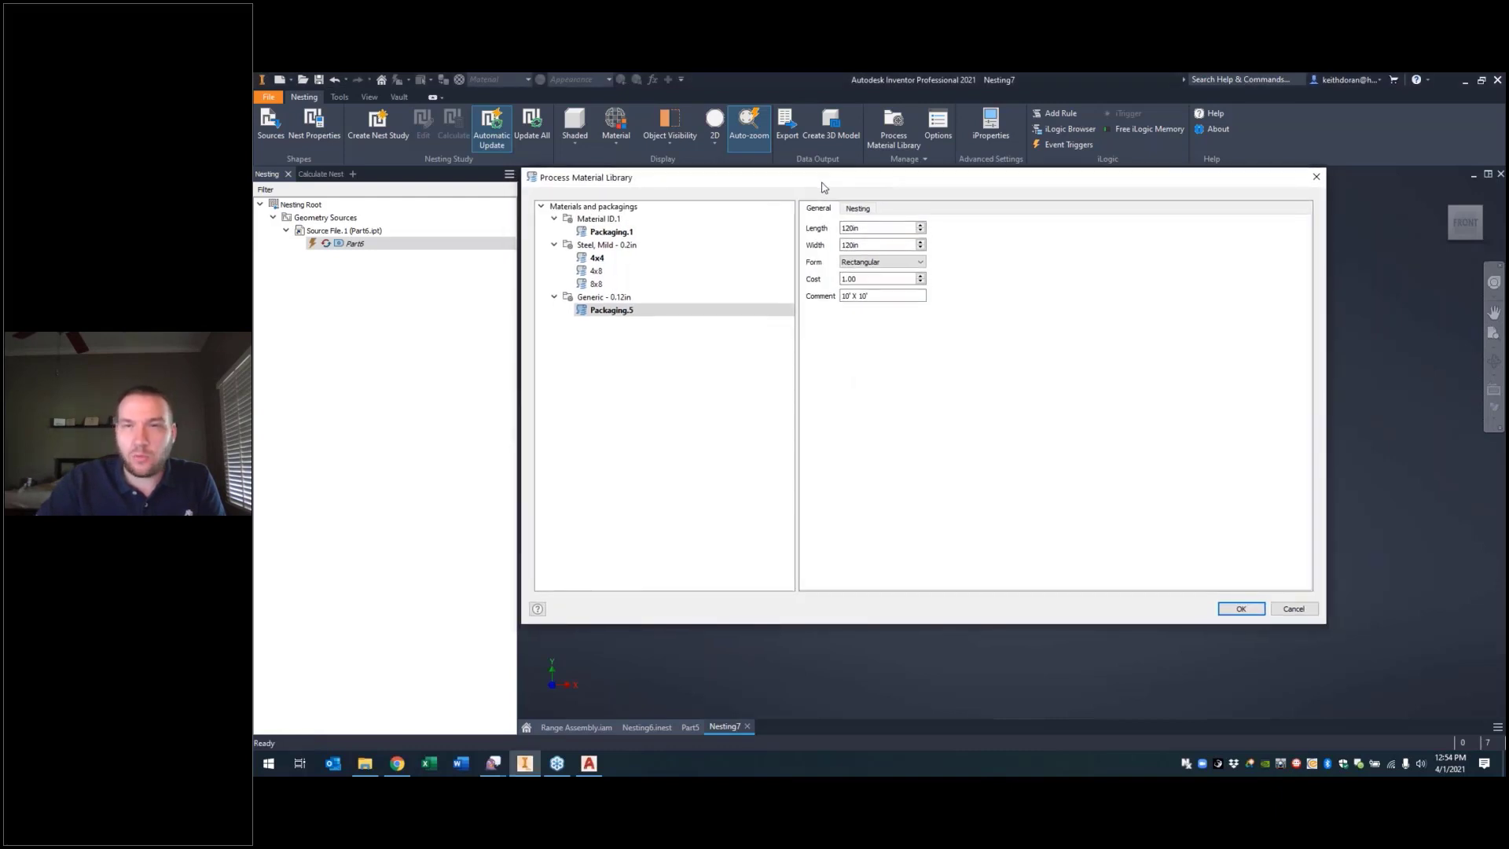
pyautogui.click(1428, 511)
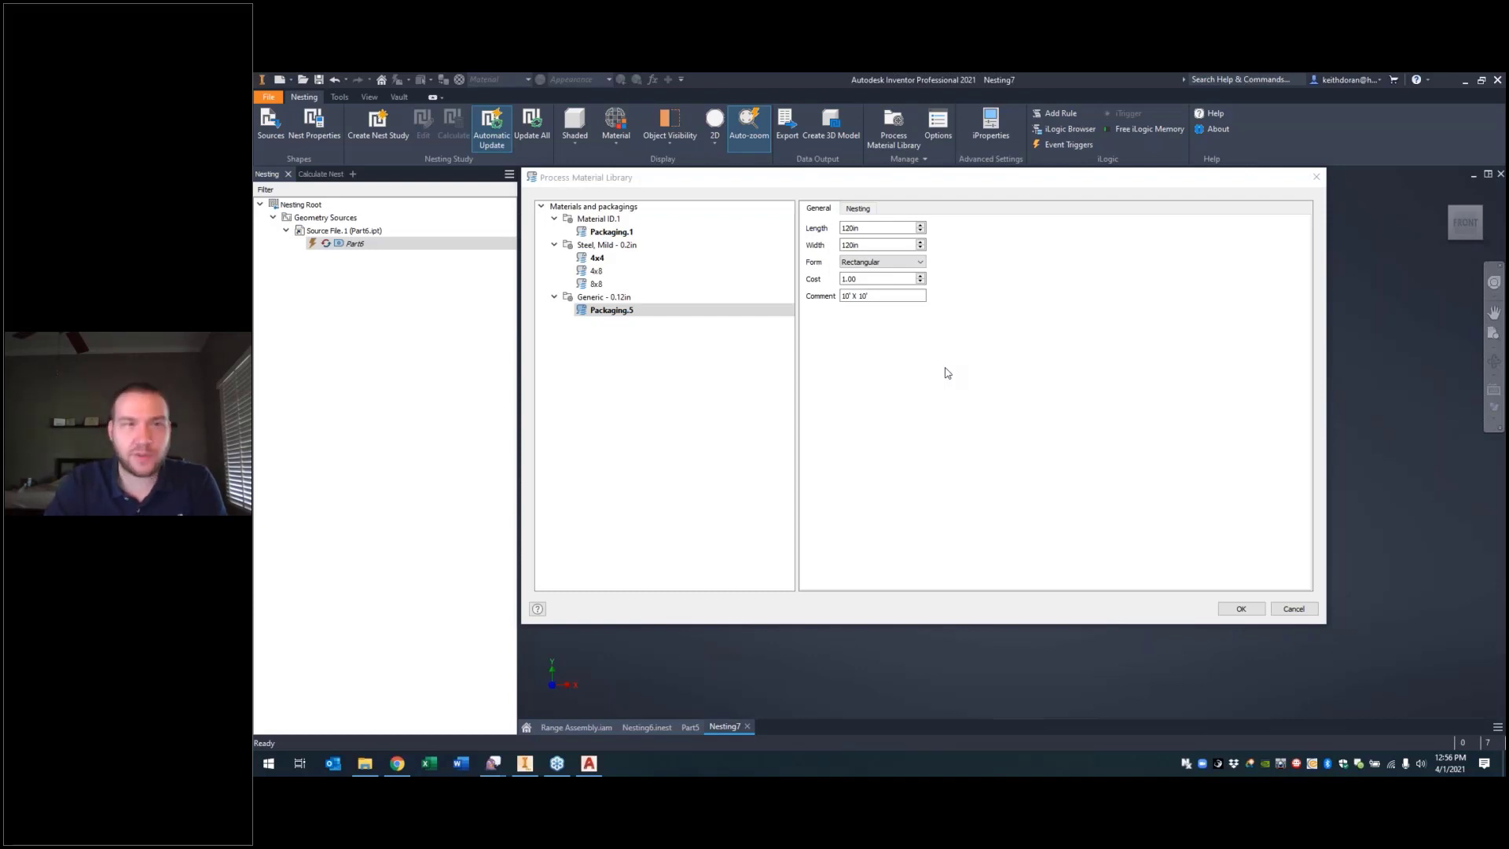
pyautogui.click(1301, 609)
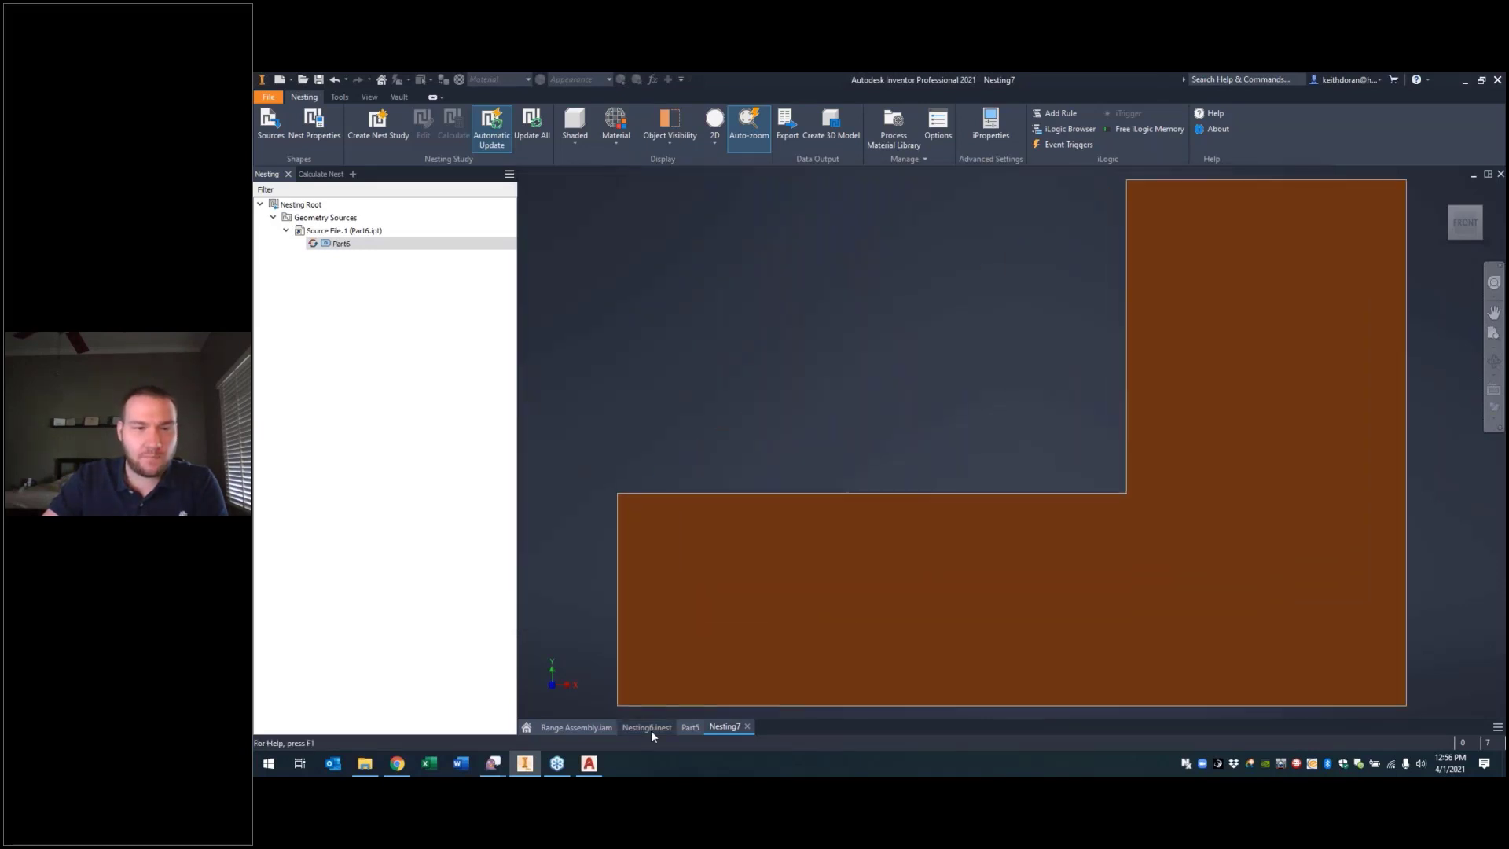
# Step: Review the HTML report of Nest.1 in Nesting6.inest, from nesting properties through inventory and sheet details, and close it without saving
pyautogui.click(648, 727)
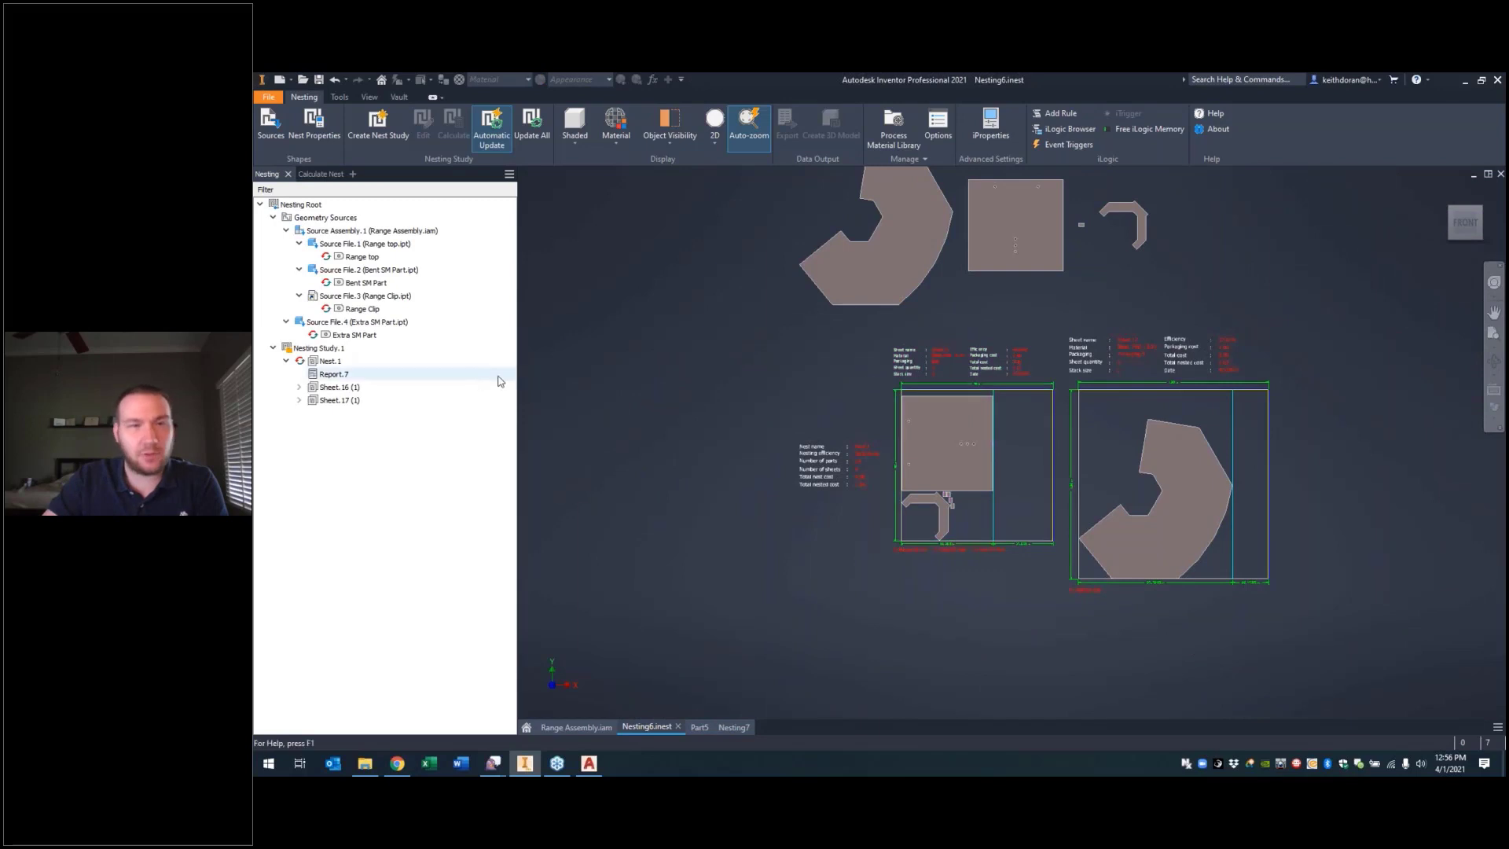
pyautogui.rightClick(352, 376)
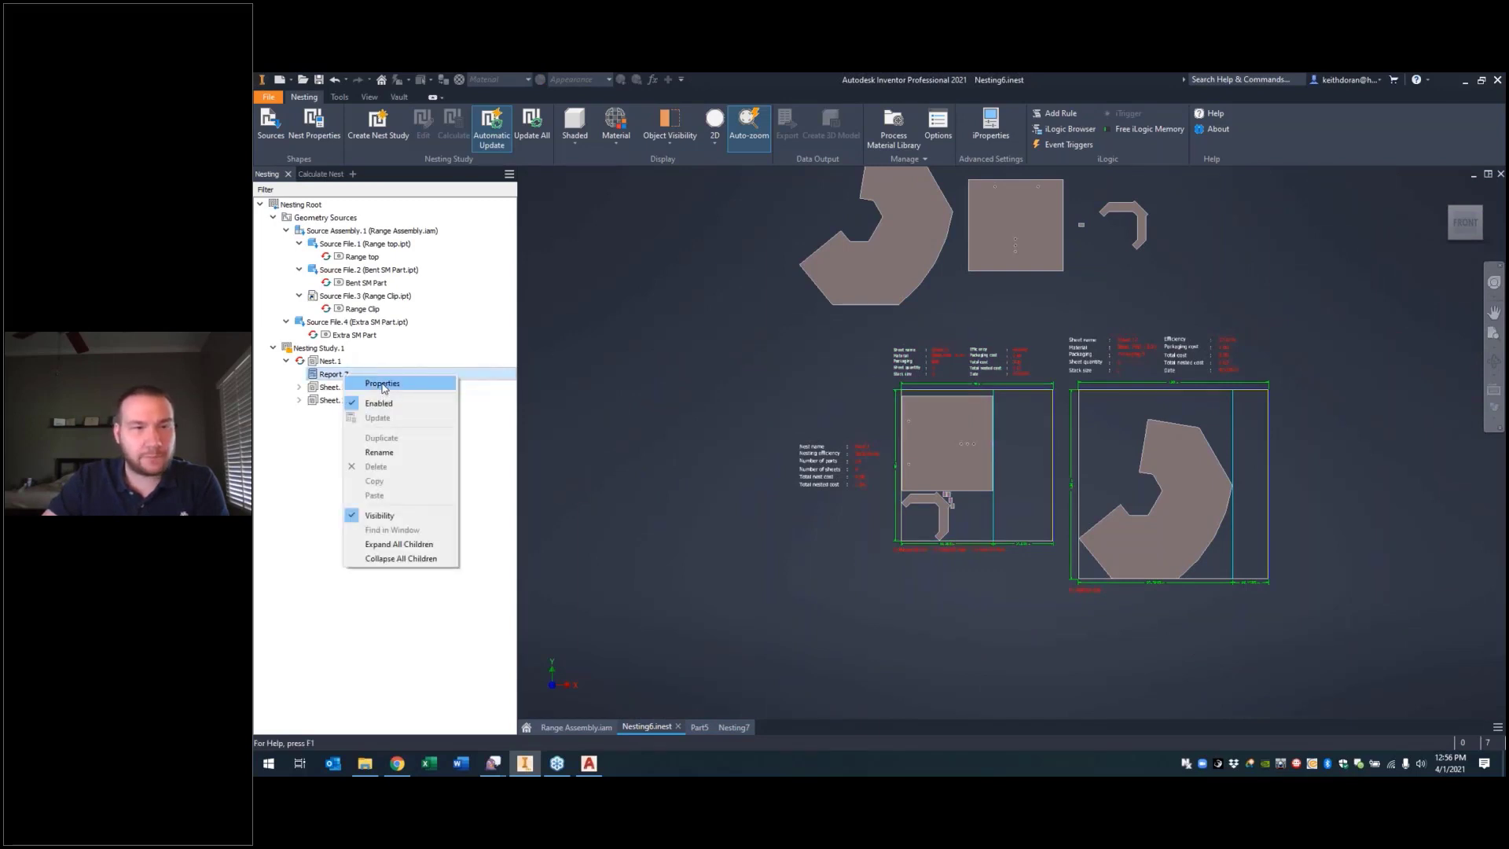
pyautogui.click(385, 382)
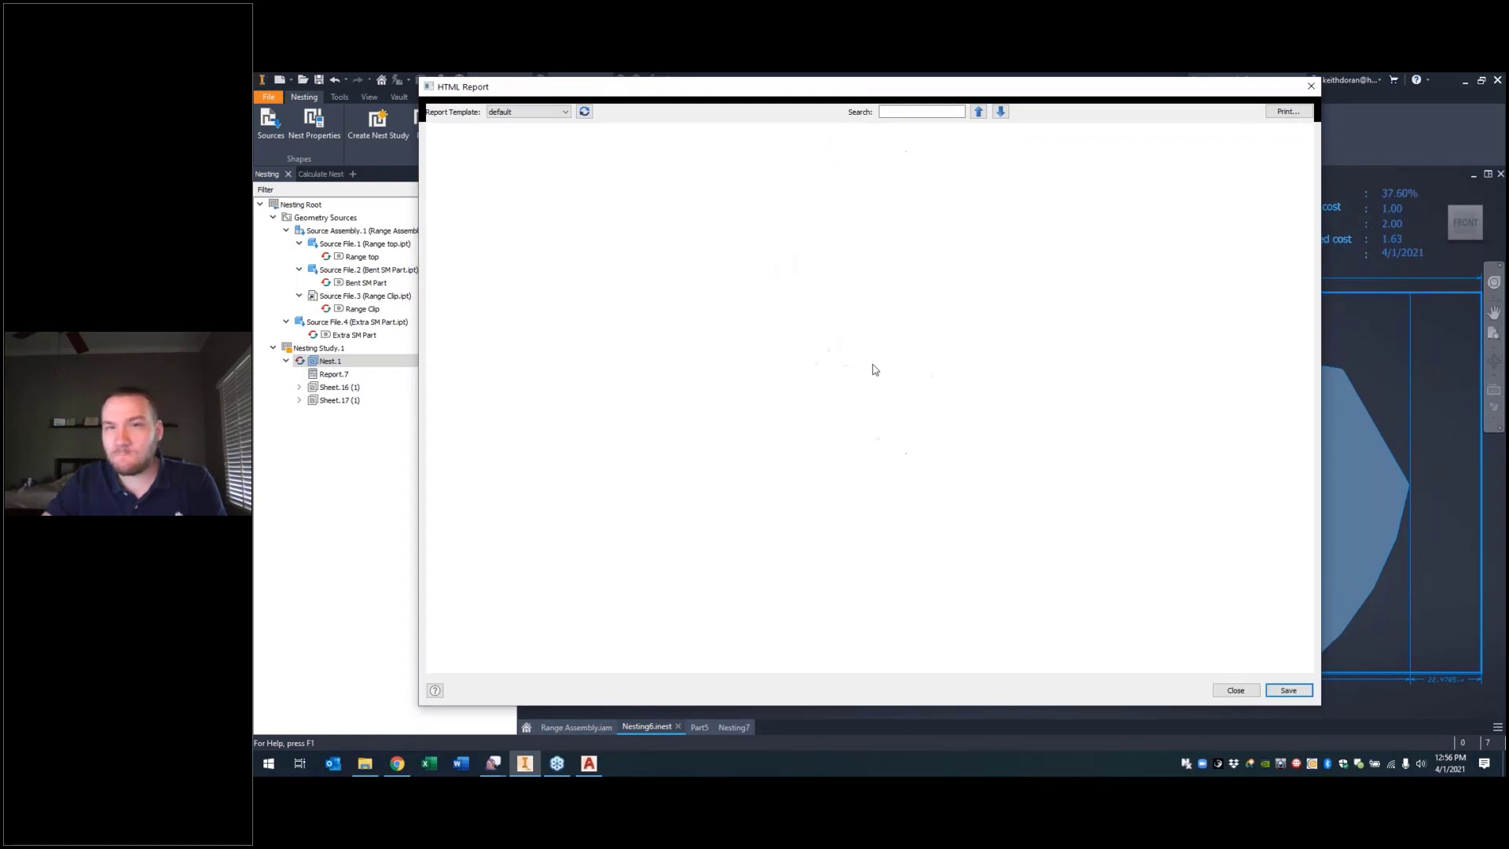
pyautogui.scroll(-10, 874, 370)
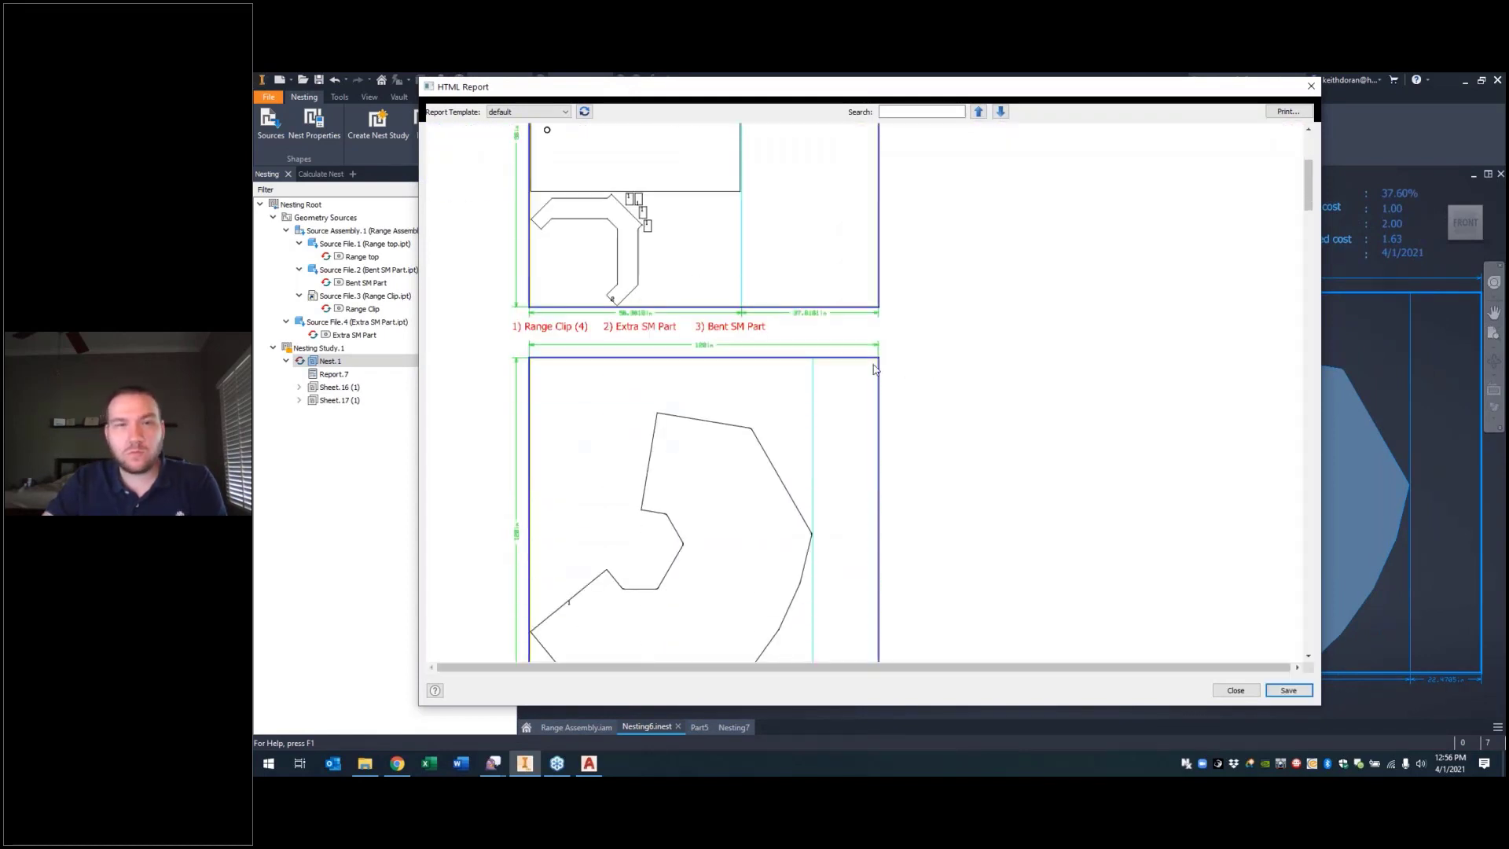
pyautogui.scroll(-5, 875, 370)
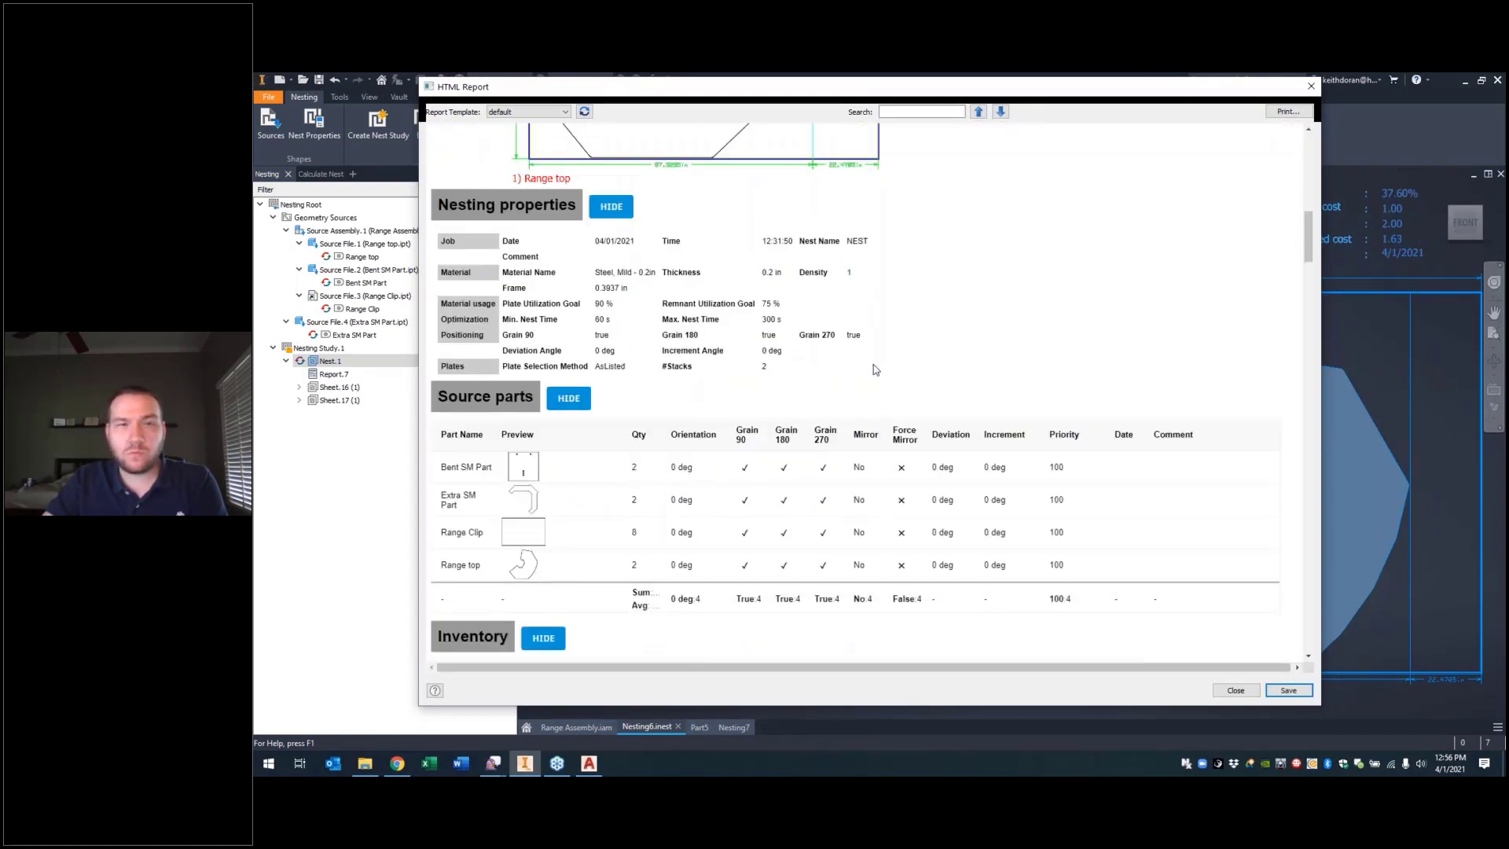
pyautogui.scroll(-5, 875, 370)
pyautogui.scroll(-4, 1029, 387)
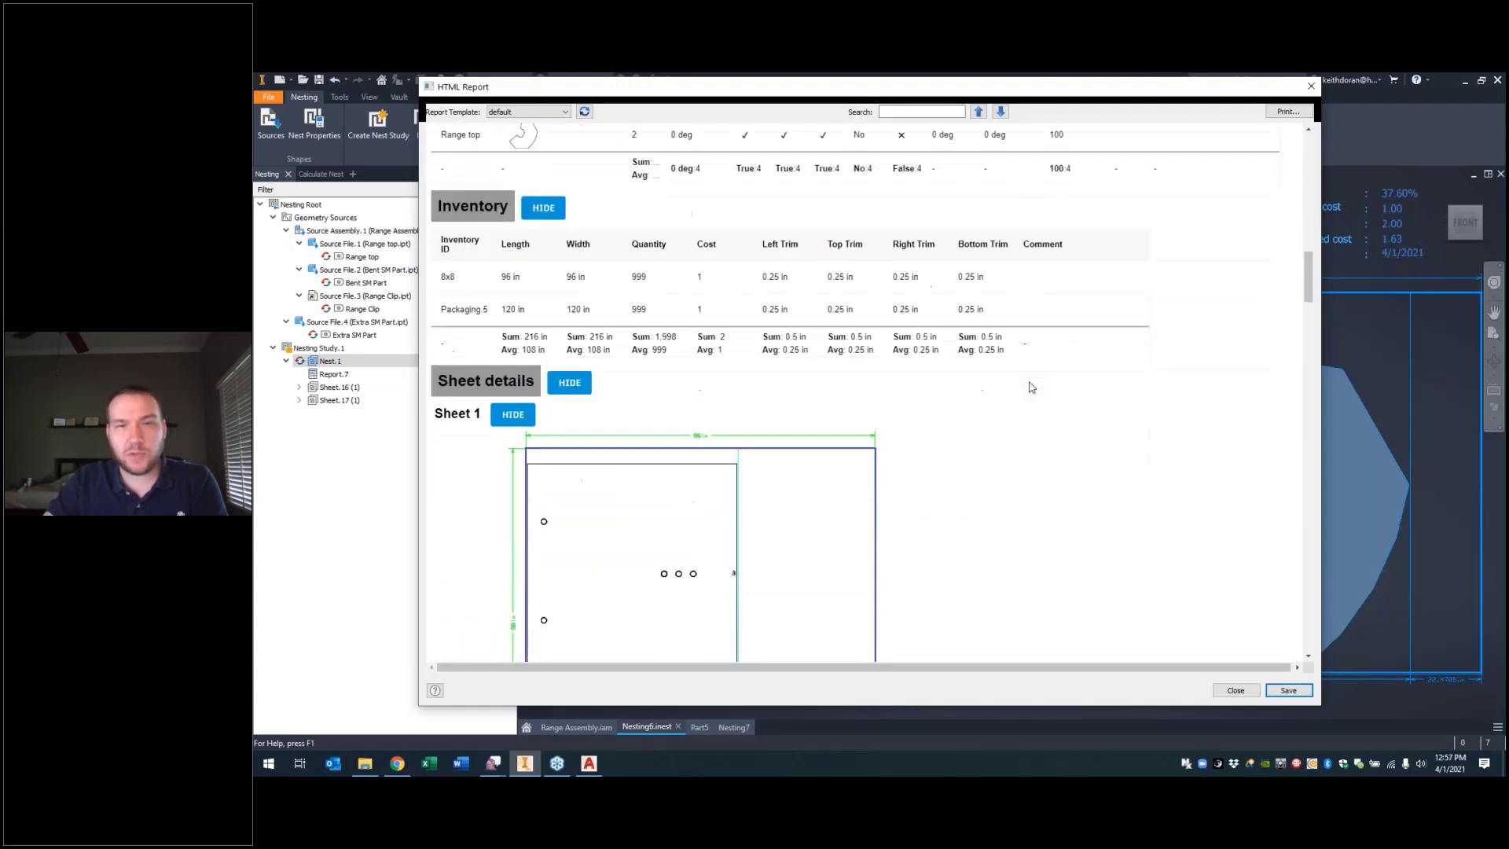
pyautogui.scroll(-8, 1019, 434)
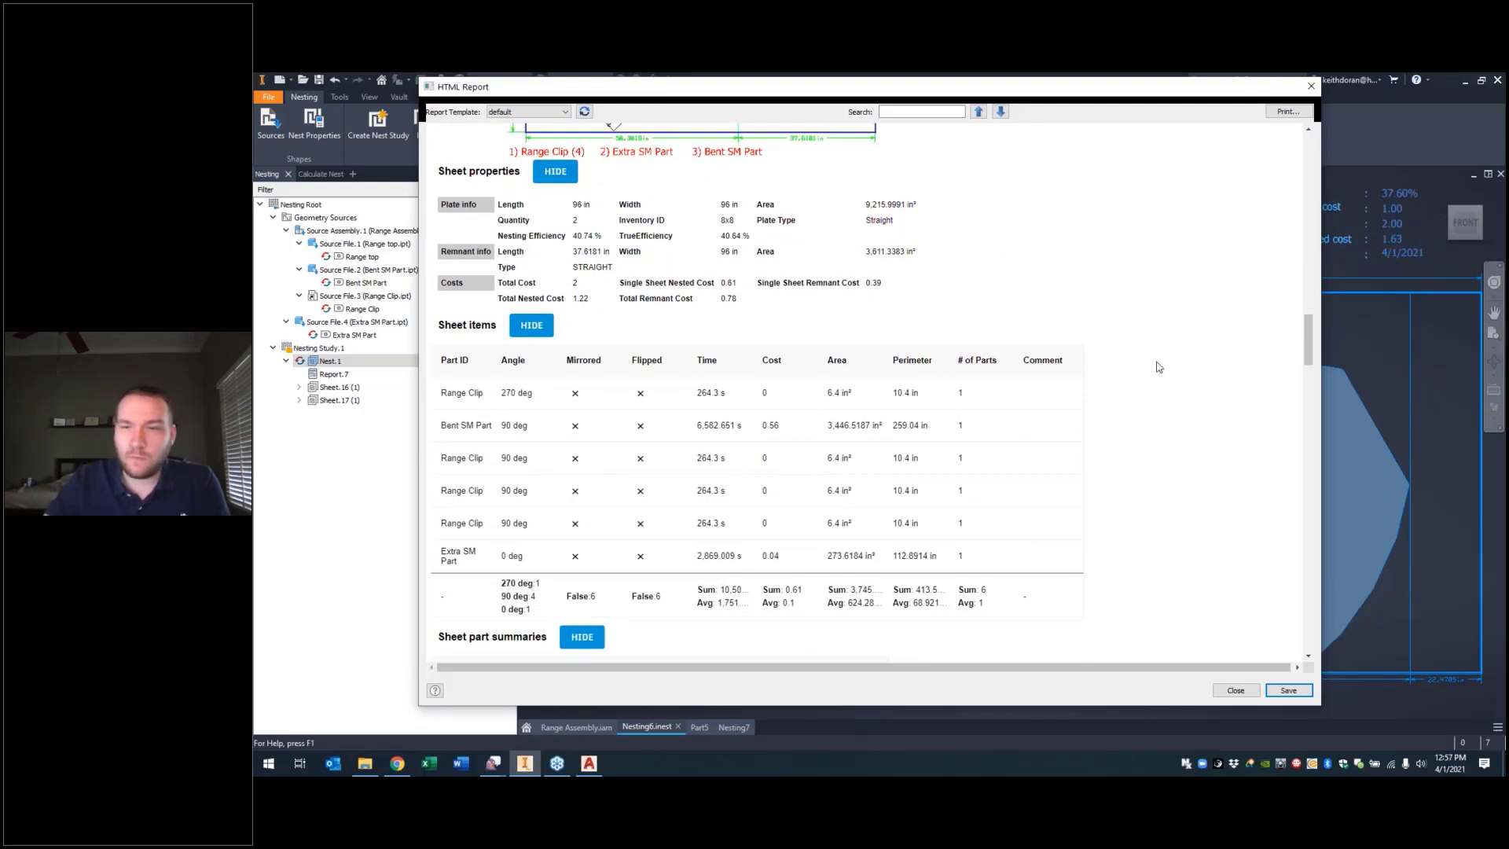
pyautogui.scroll(-6, 1157, 367)
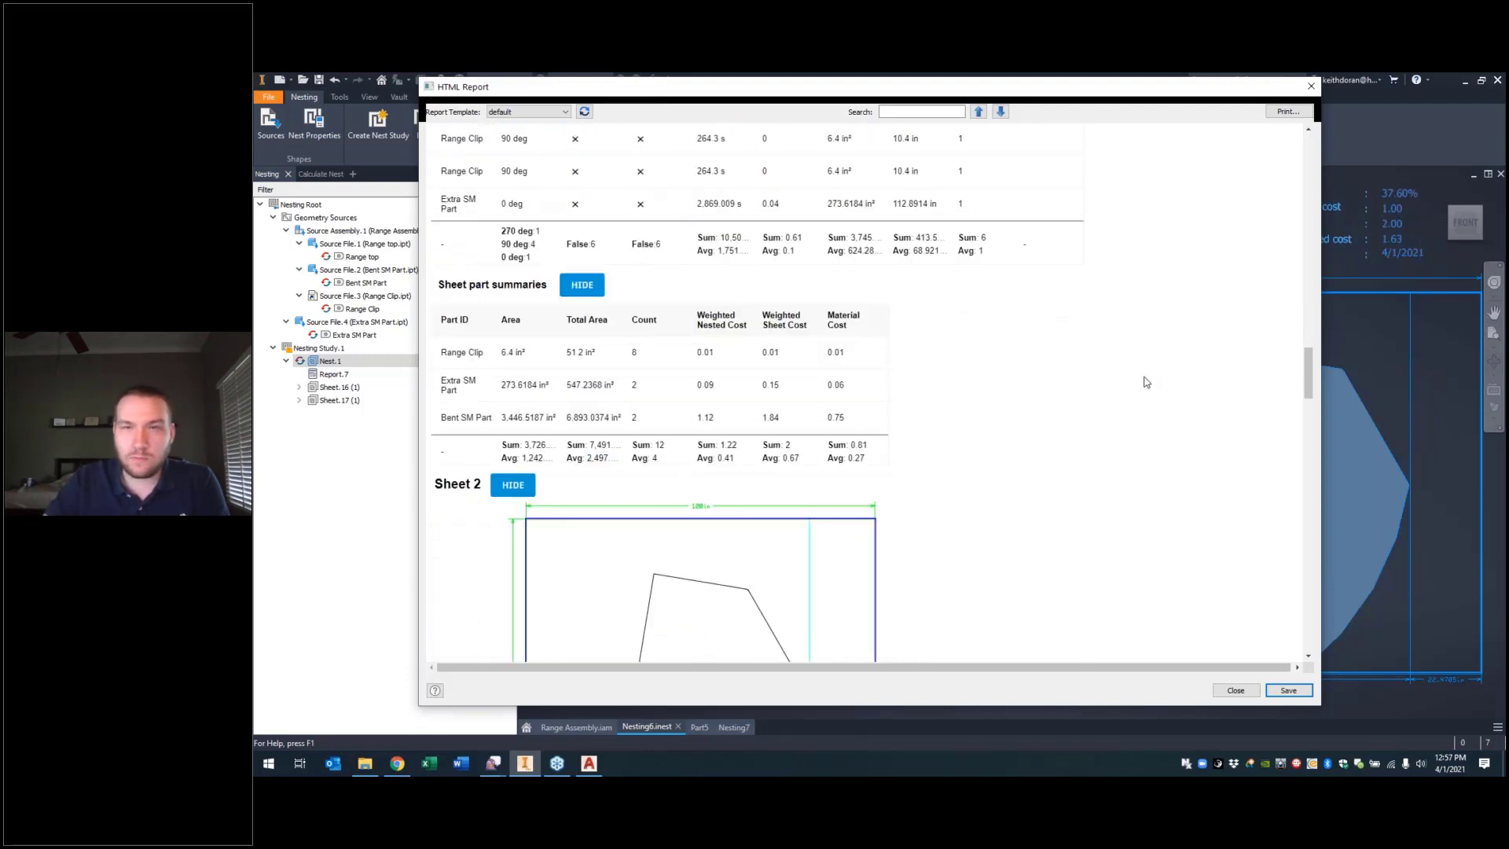
pyautogui.scroll(-3, 1146, 382)
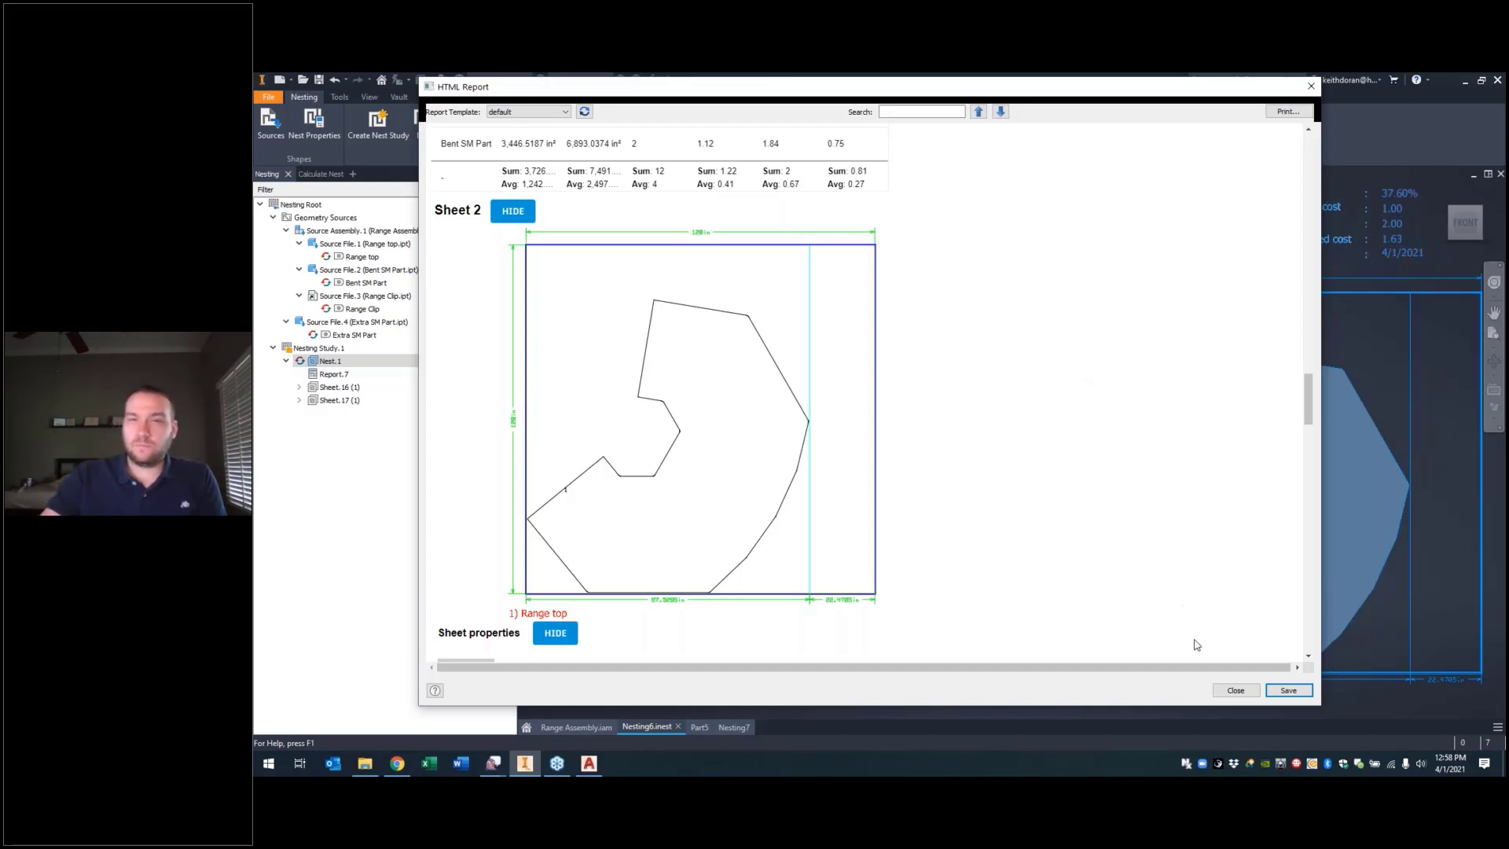
pyautogui.click(1235, 690)
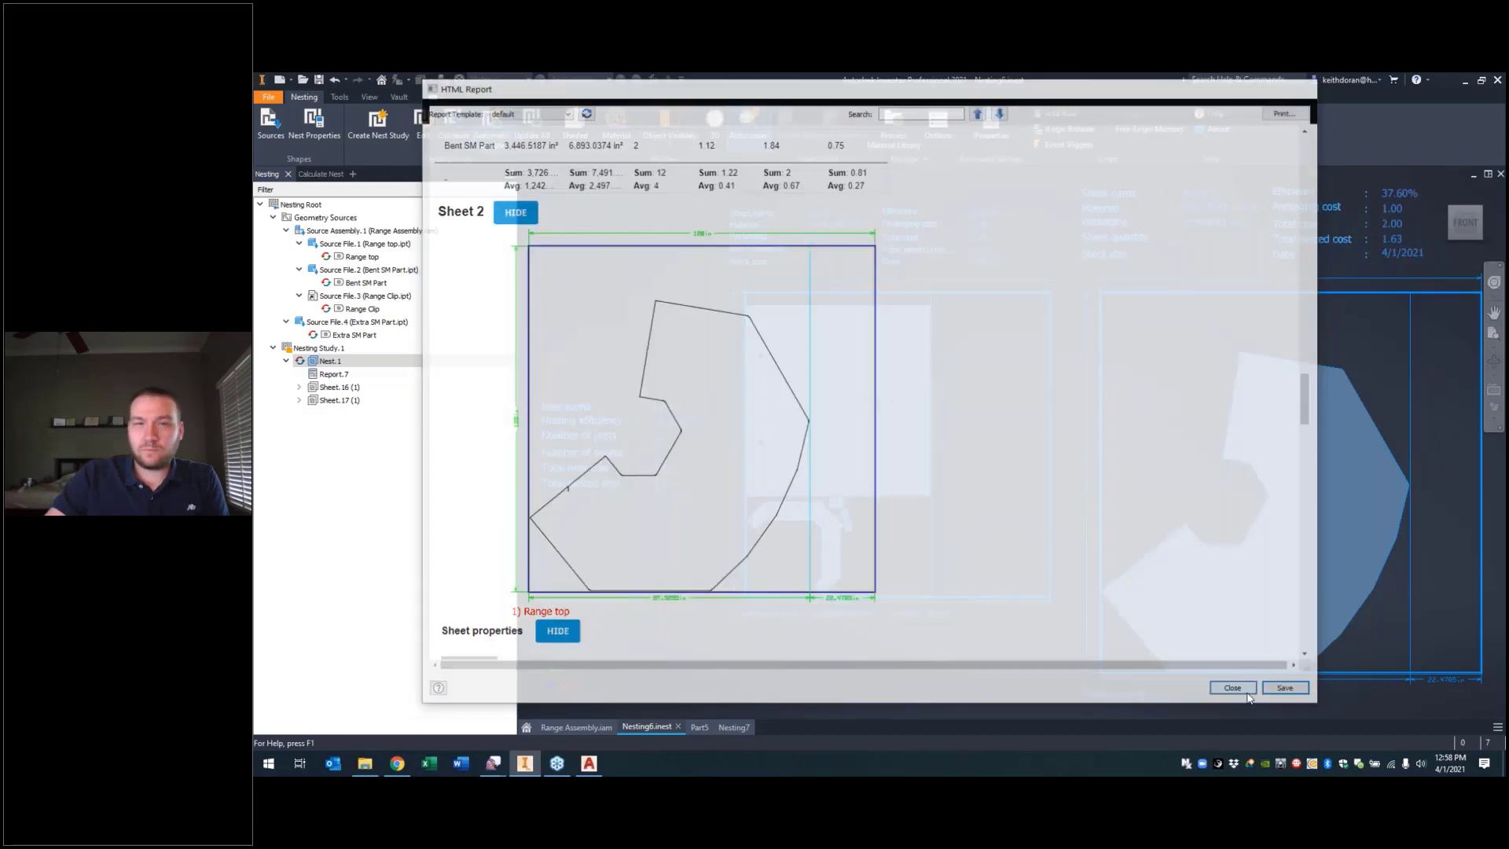